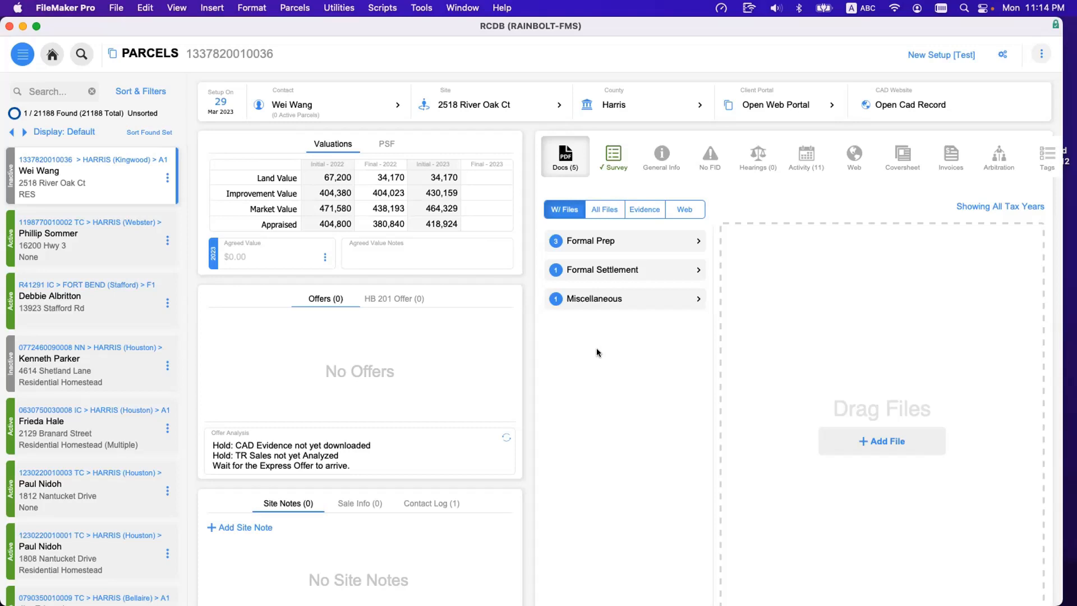
# Open the database definition of the RCDB file, reposition its window and look through the list of tables.
pyautogui.press('super+shift+d')
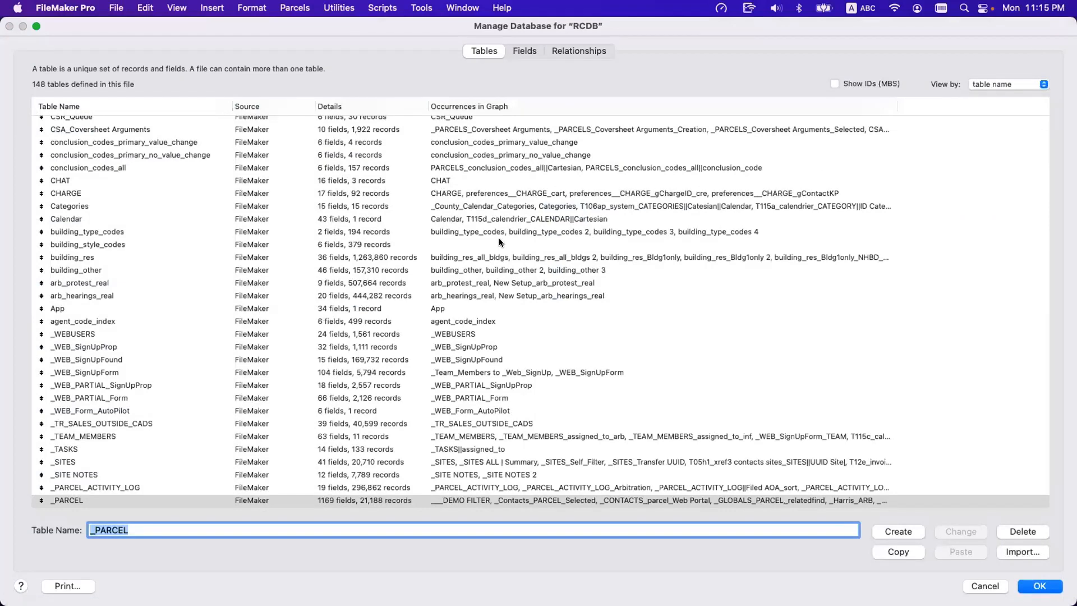
pyautogui.moveTo(533, 24); pyautogui.dragTo(654, 466)
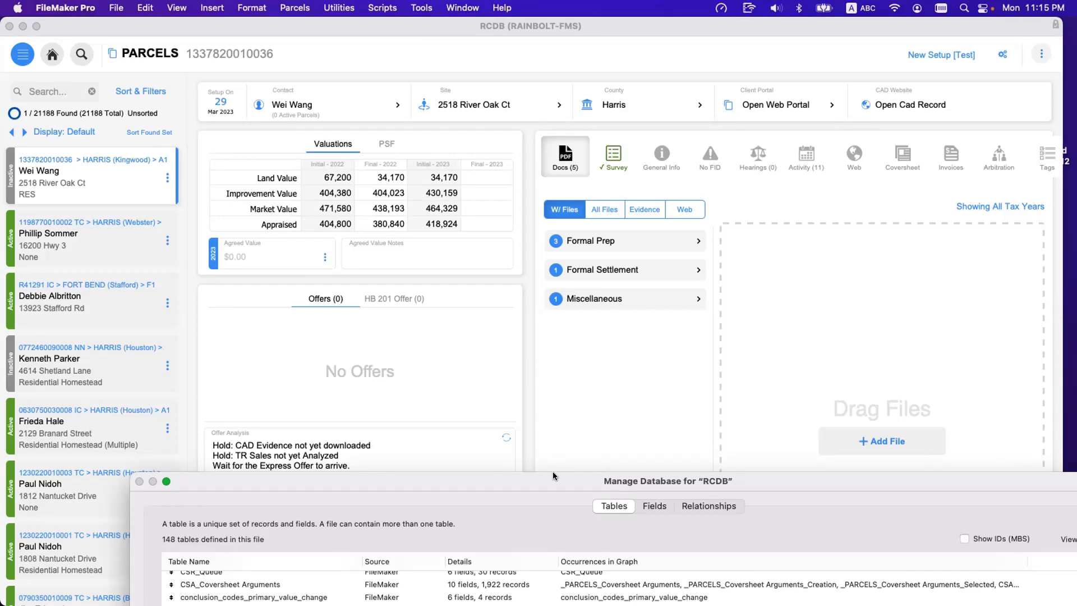
pyautogui.moveTo(555, 487); pyautogui.dragTo(428, 66)
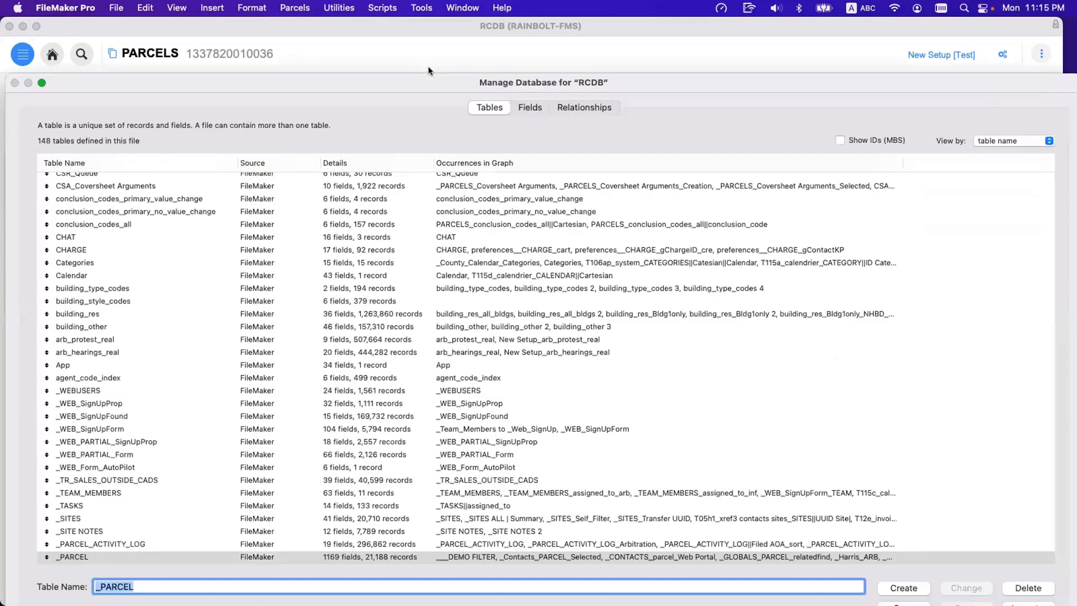
pyautogui.scroll(-5, 463, 296)
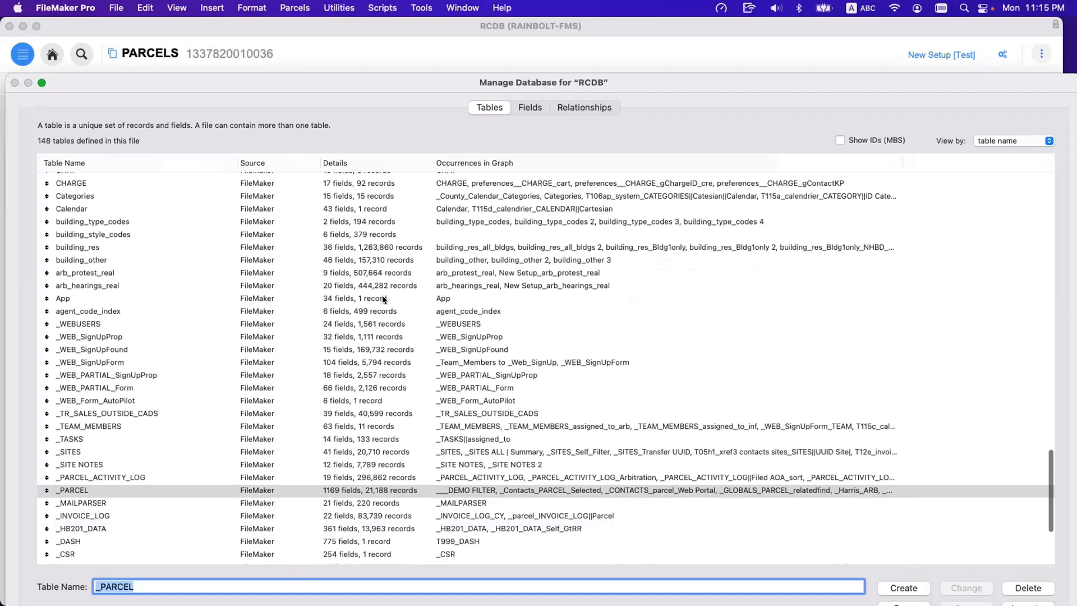
pyautogui.scroll(-10, 382, 297)
pyautogui.scroll(20, 383, 297)
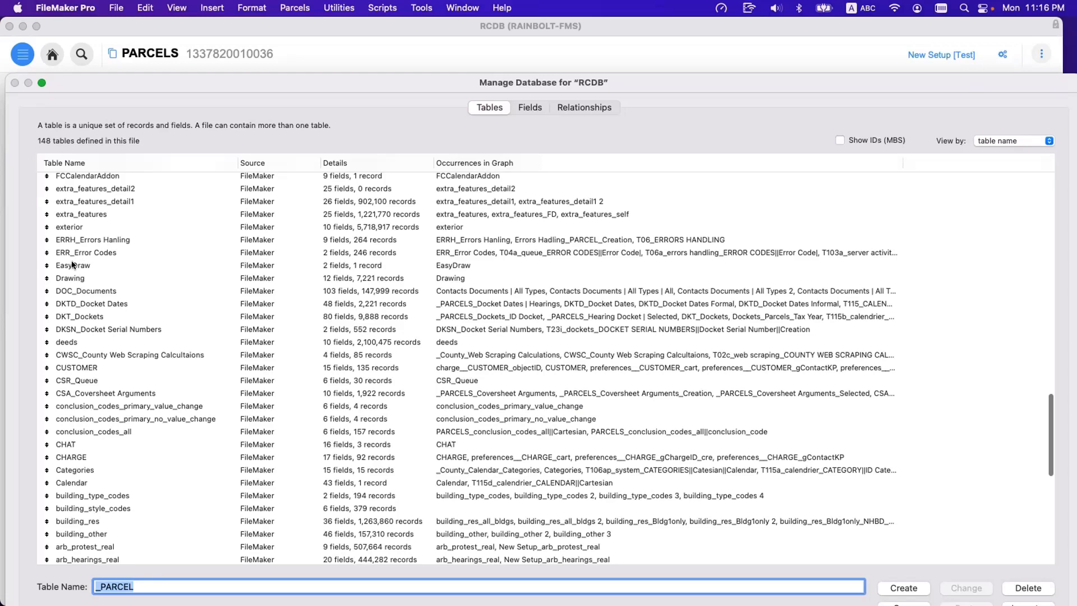
pyautogui.scroll(15, 62, 255)
pyautogui.scroll(10, 92, 292)
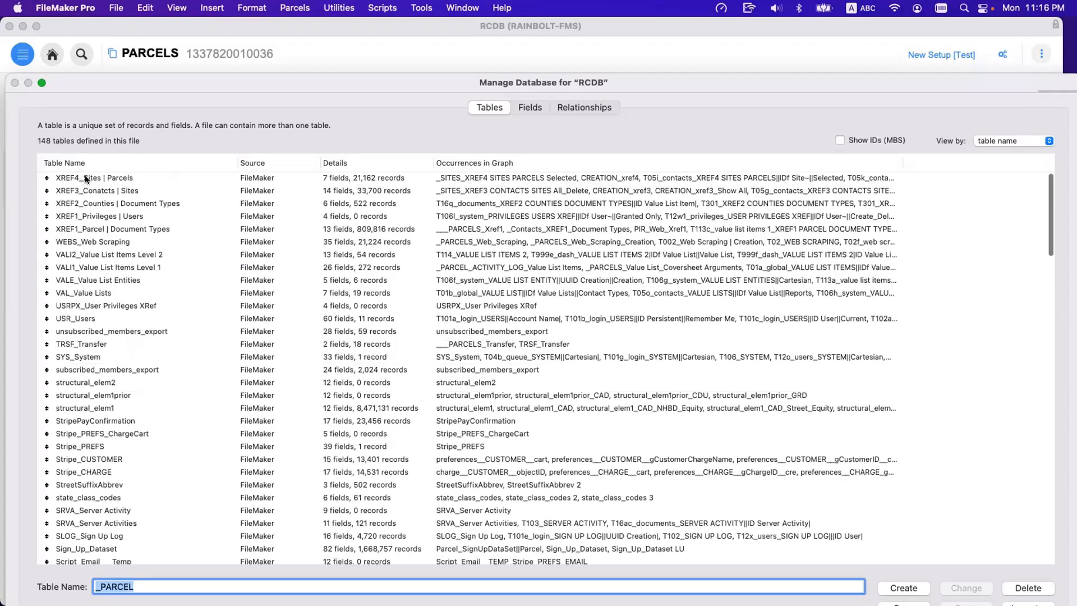
# Highlight the unsubscribed_members_export, structural_elem2, structural_elem1prior, structural_elem1 and StripePayConfirmation tables together to review their naming.
pyautogui.click(131, 330)
pyautogui.keyDown('super'); pyautogui.click(130, 382); pyautogui.keyUp('super')
pyautogui.keyDown('super'); pyautogui.click(136, 394); pyautogui.keyUp('super')
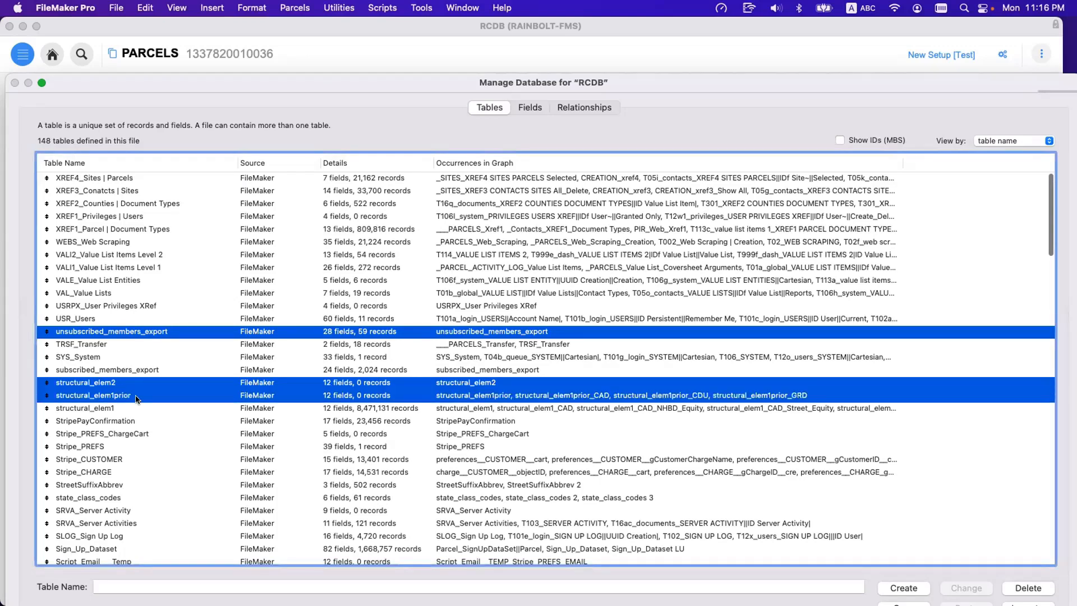
pyautogui.keyDown('super'); pyautogui.click(136, 408); pyautogui.keyUp('super')
pyautogui.keyDown('super'); pyautogui.click(136, 421); pyautogui.keyUp('super')
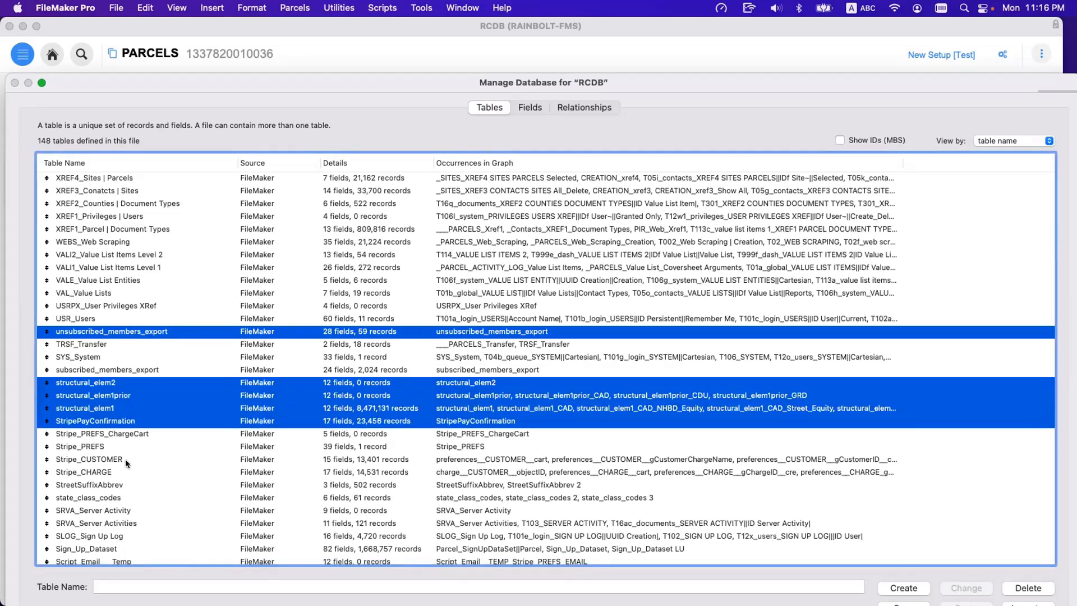
pyautogui.scroll(-2, 126, 458)
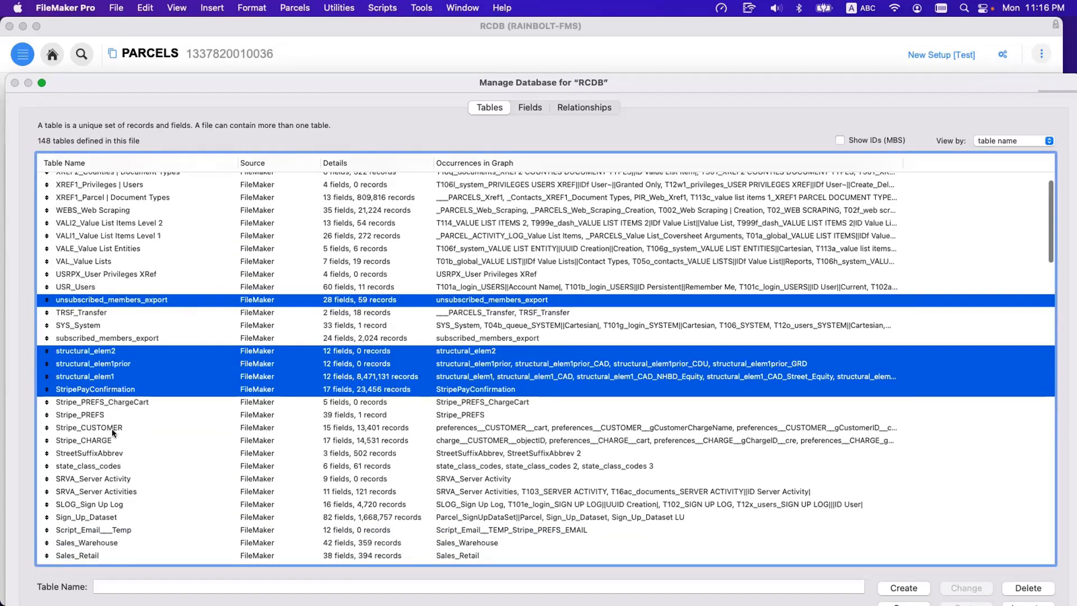
pyautogui.scroll(-8, 126, 422)
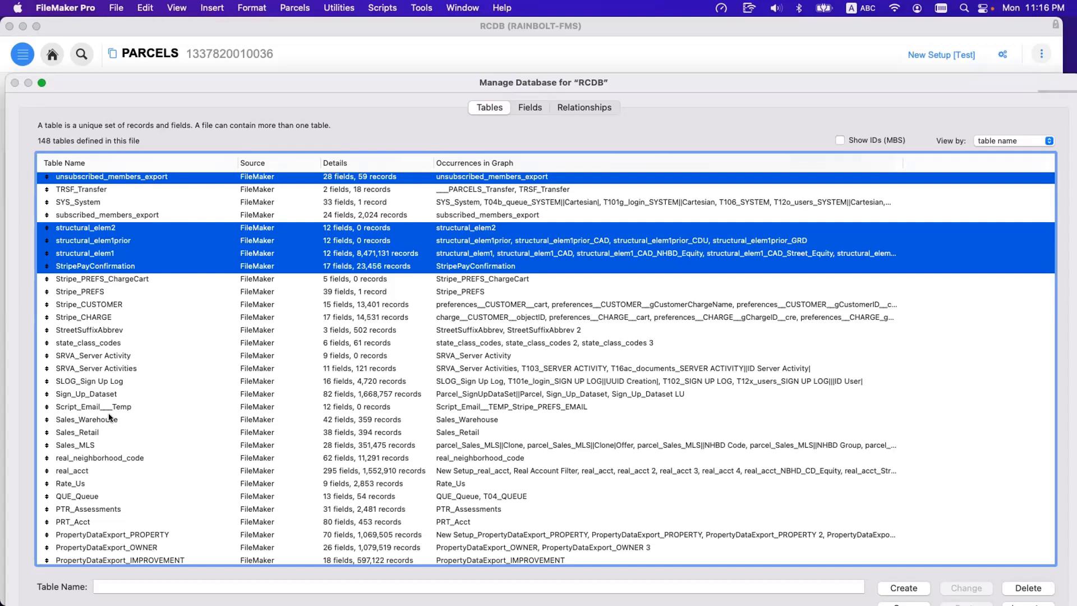
pyautogui.scroll(8, 109, 417)
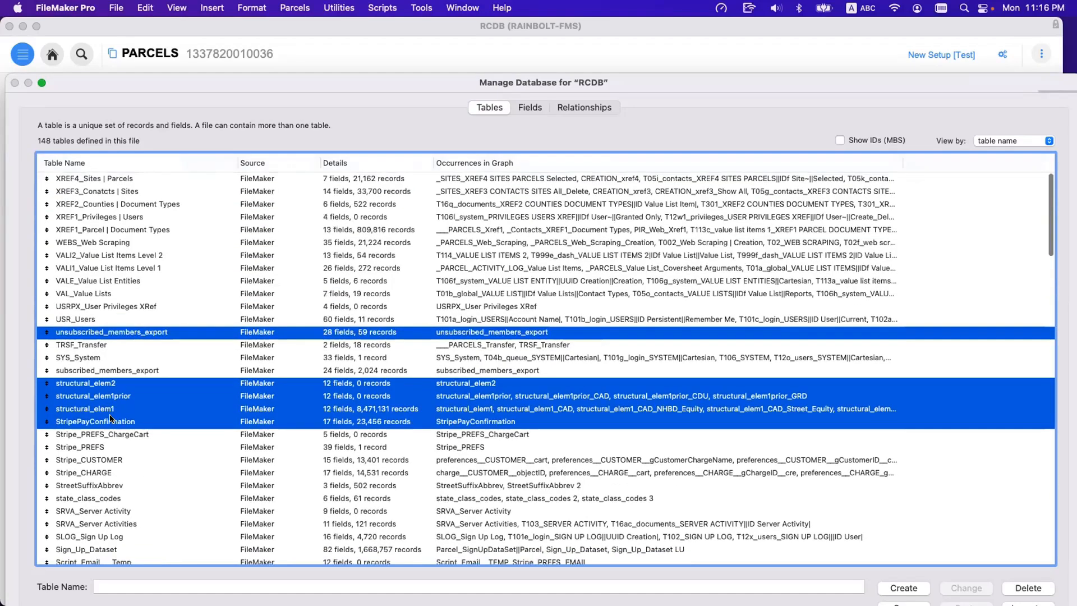
# Highlight the two SRVA server activity tables, and separately the block of tables from USR_Users to XREF1_Parcel | Document Types, to review their naming.
pyautogui.click(103, 475)
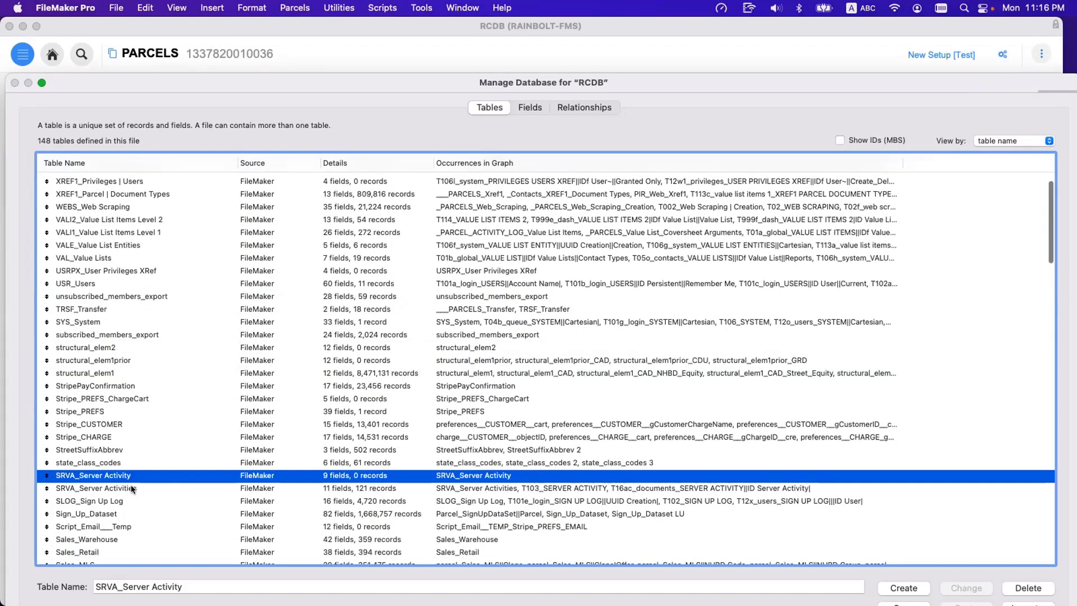
pyautogui.keyDown('shift'); pyautogui.click(131, 488); pyautogui.keyUp('shift')
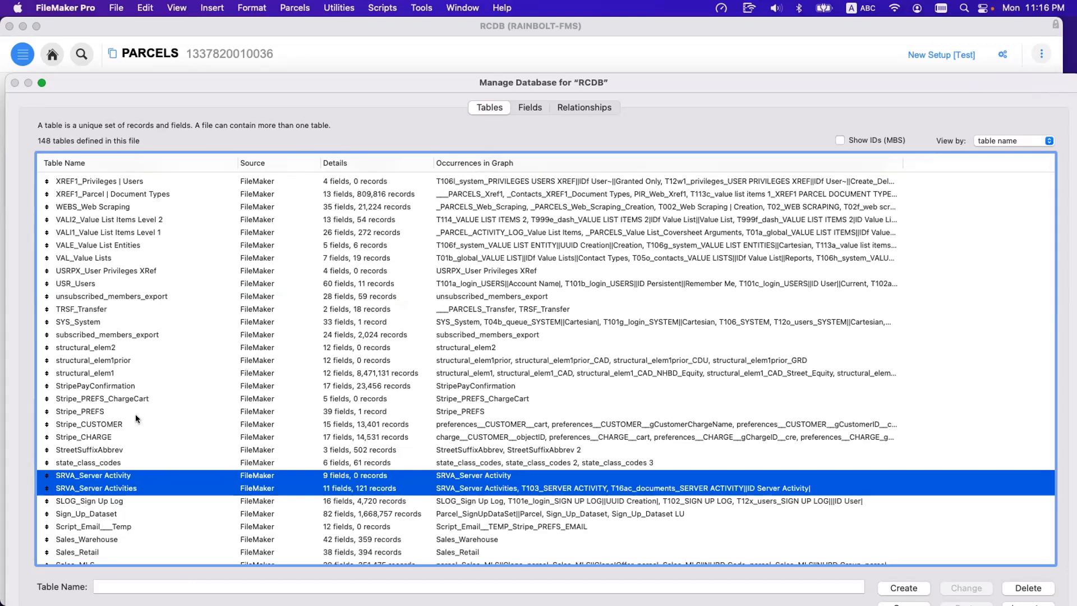
pyautogui.scroll(3, 123, 377)
pyautogui.click(93, 319)
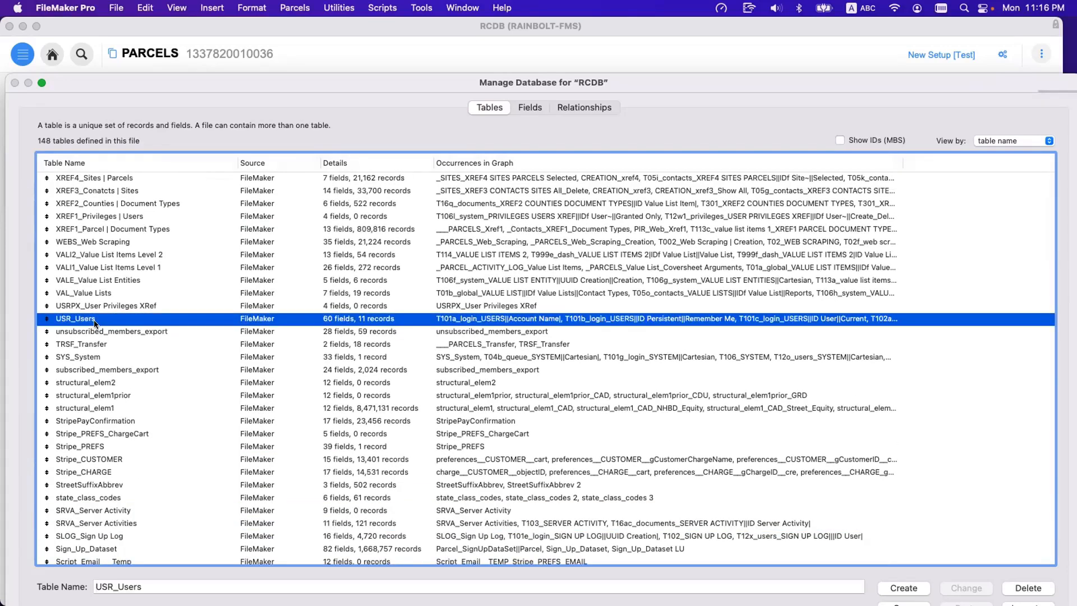
pyautogui.keyDown('shift'); pyautogui.click(111, 305); pyautogui.keyUp('shift')
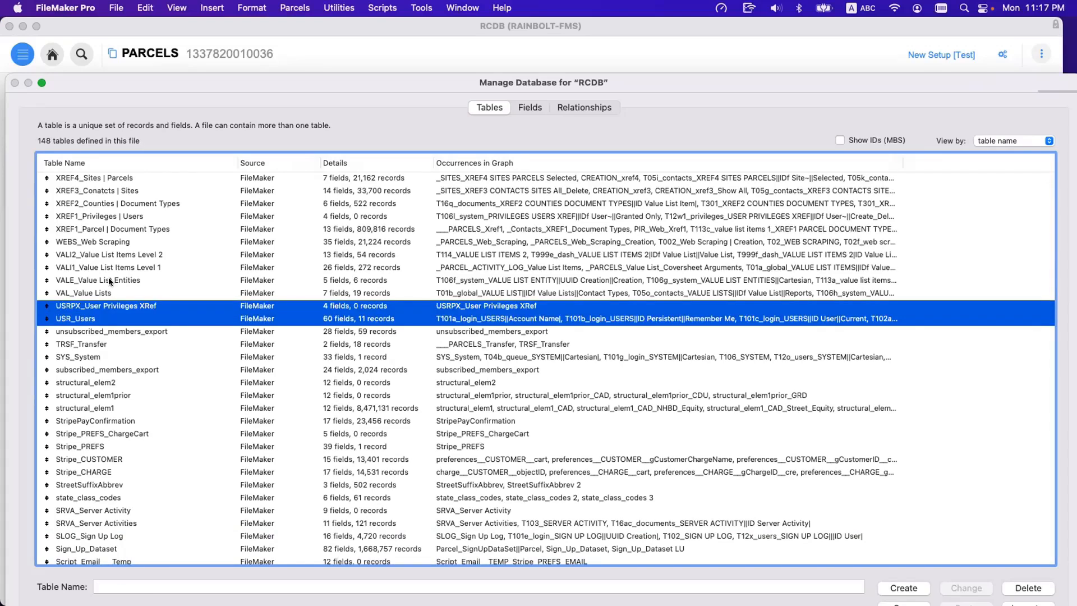
pyautogui.keyDown('shift'); pyautogui.click(109, 278); pyautogui.keyUp('shift')
pyautogui.keyDown('shift'); pyautogui.click(112, 267); pyautogui.keyUp('shift')
pyautogui.keyDown('shift'); pyautogui.click(114, 255); pyautogui.keyUp('shift')
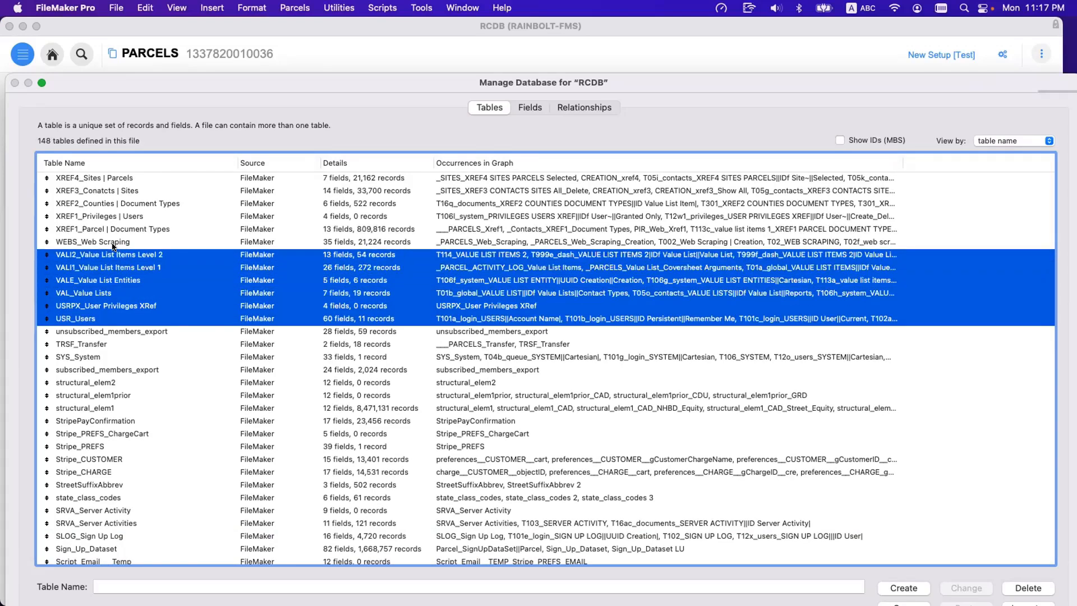
pyautogui.keyDown('shift'); pyautogui.click(115, 242); pyautogui.keyUp('shift')
pyautogui.keyDown('shift'); pyautogui.click(123, 229); pyautogui.keyUp('shift')
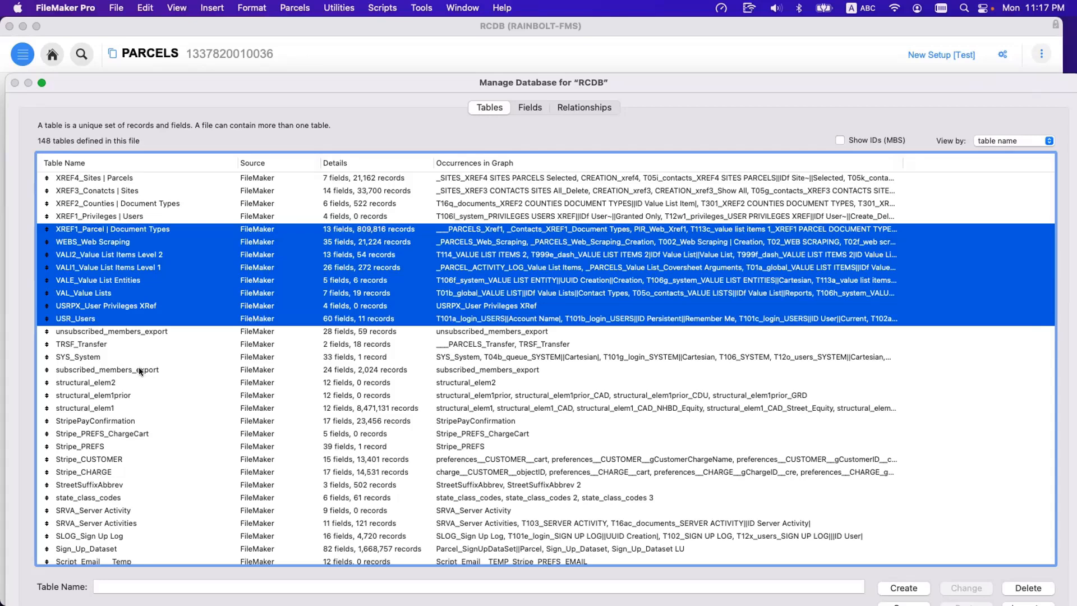
# Examine the name prefixes of SYS_System, USR_Users and the VAL, VALE, VALI1 and VALI2 value list tables one by one.
pyautogui.click(115, 357)
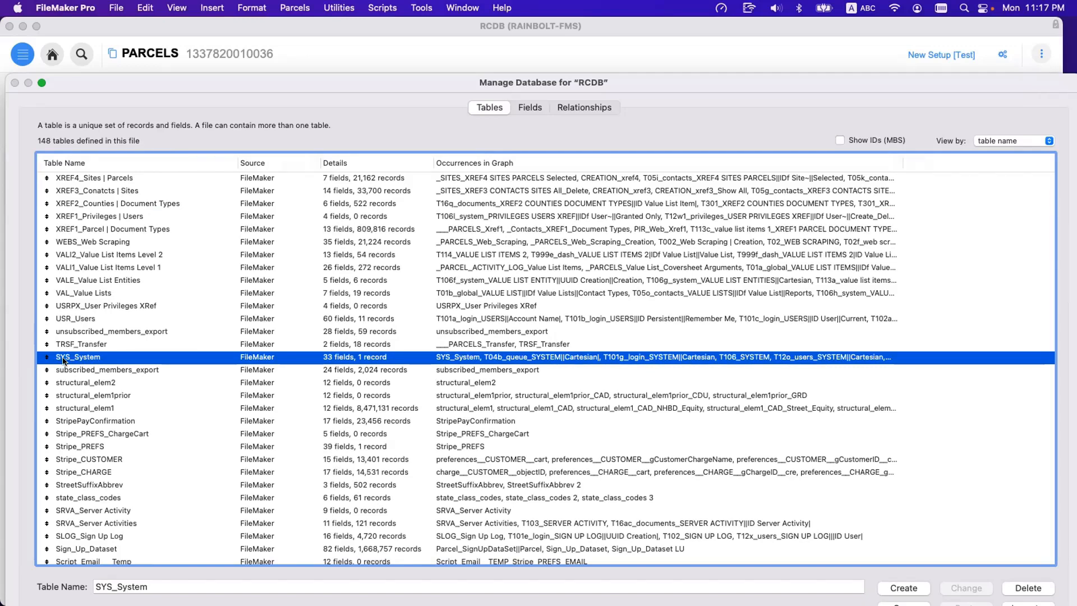
pyautogui.click(81, 319)
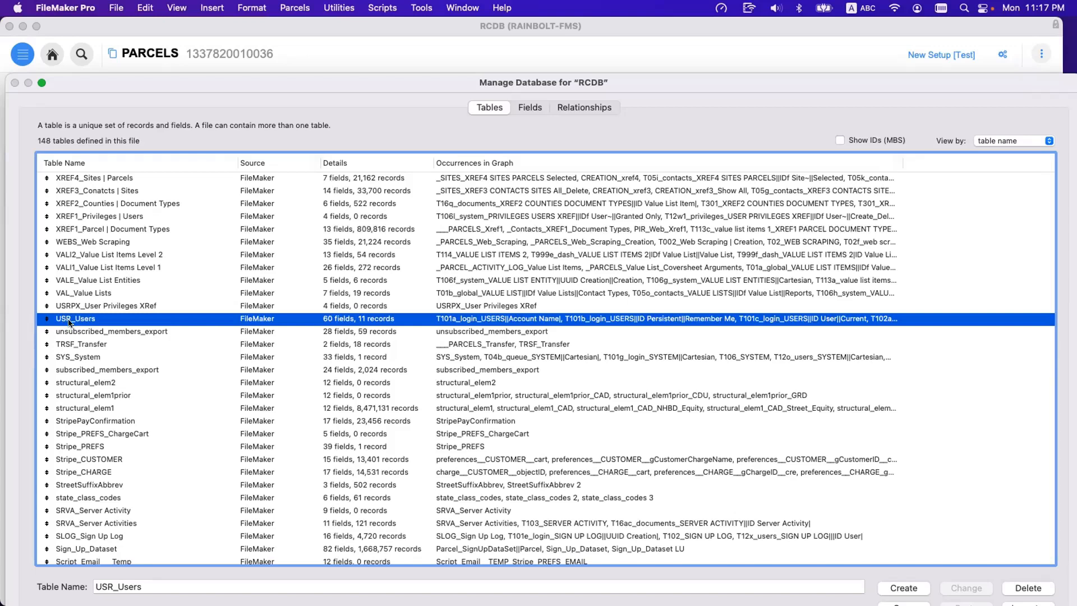
pyautogui.click(80, 293)
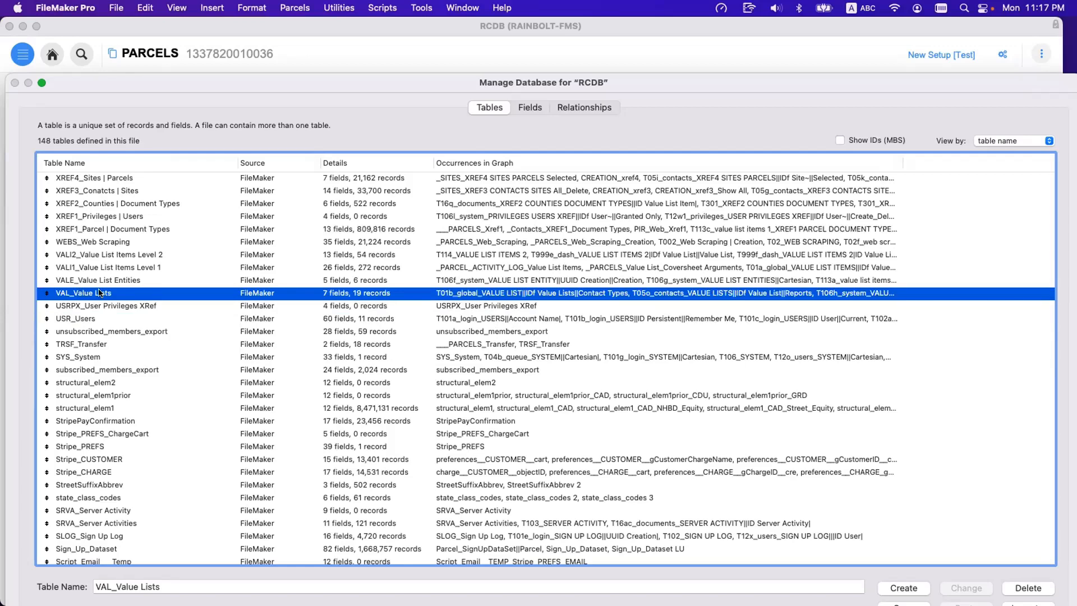
pyautogui.click(84, 284)
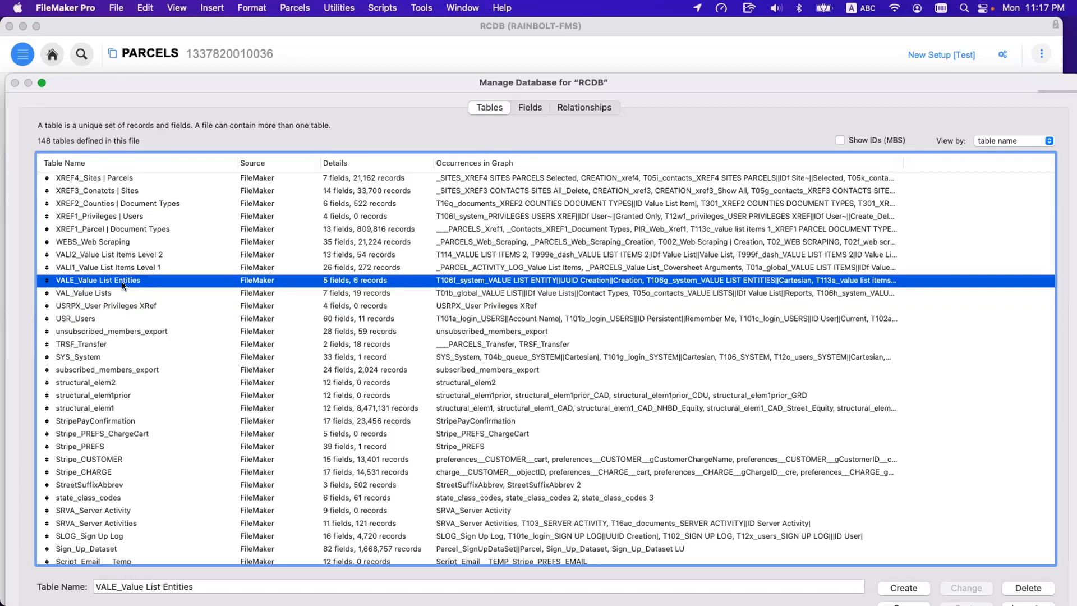
pyautogui.click(68, 292)
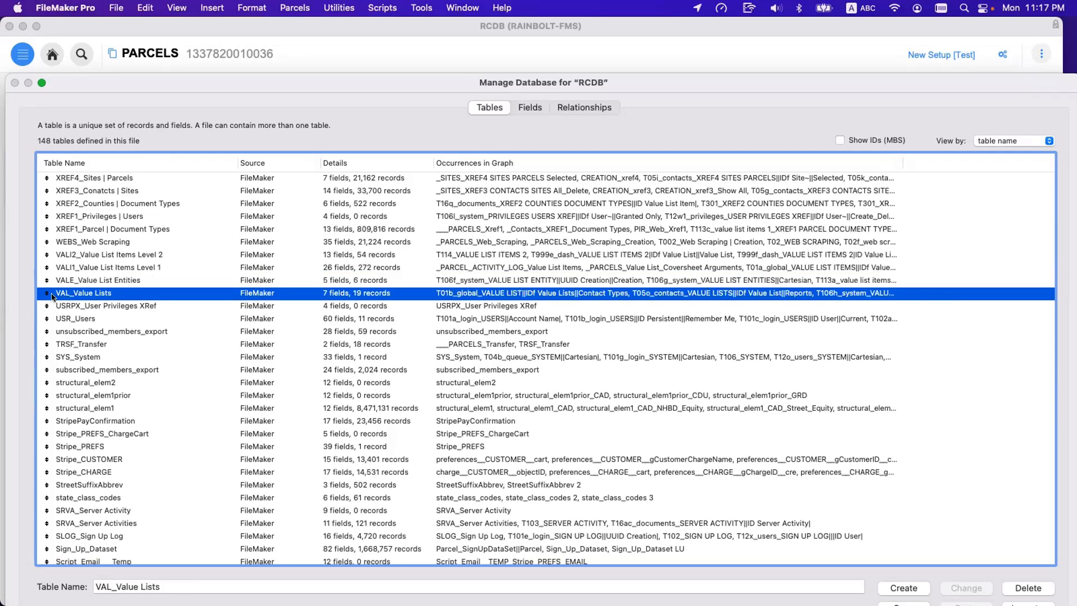
pyautogui.click(84, 281)
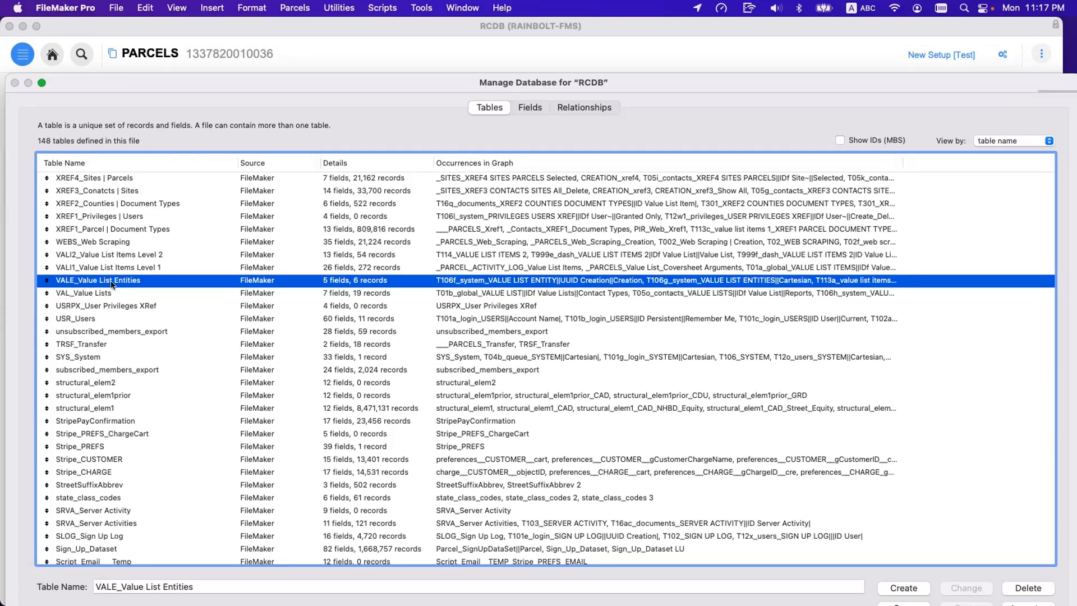
pyautogui.click(66, 268)
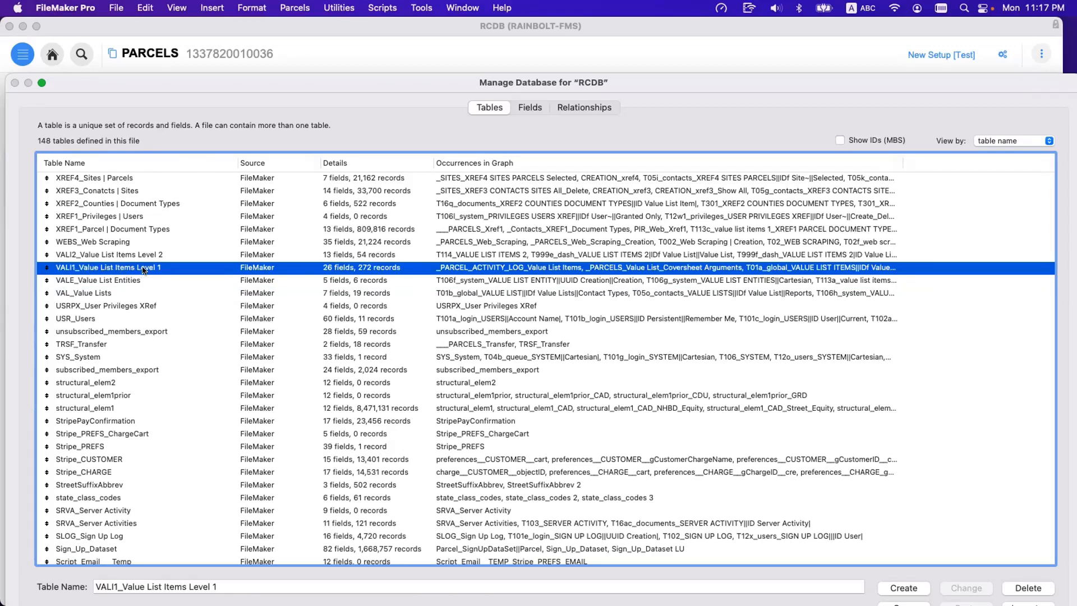
pyautogui.click(63, 255)
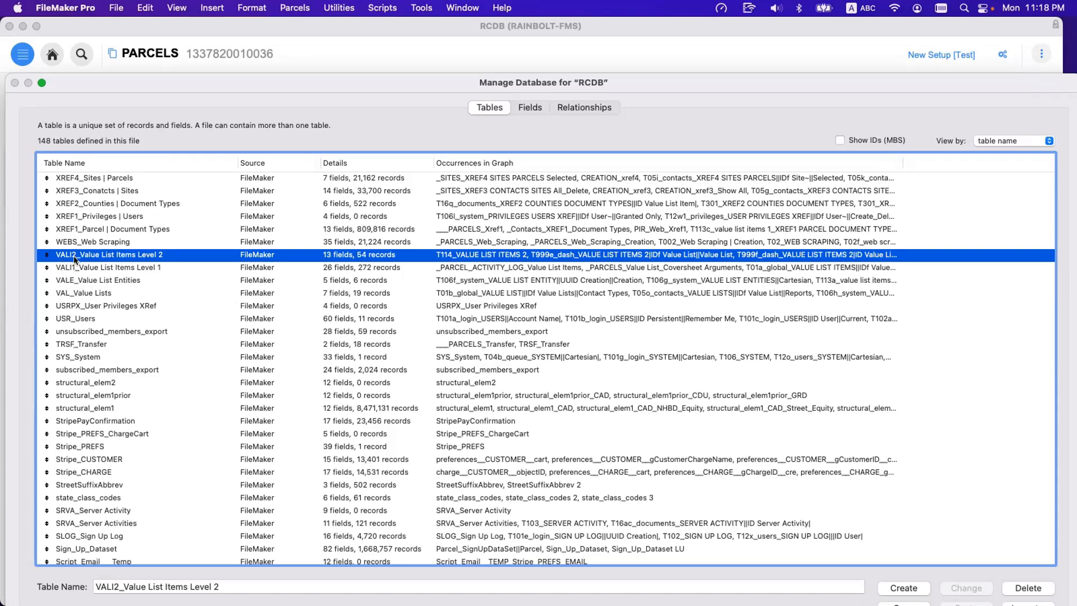
pyautogui.click(85, 296)
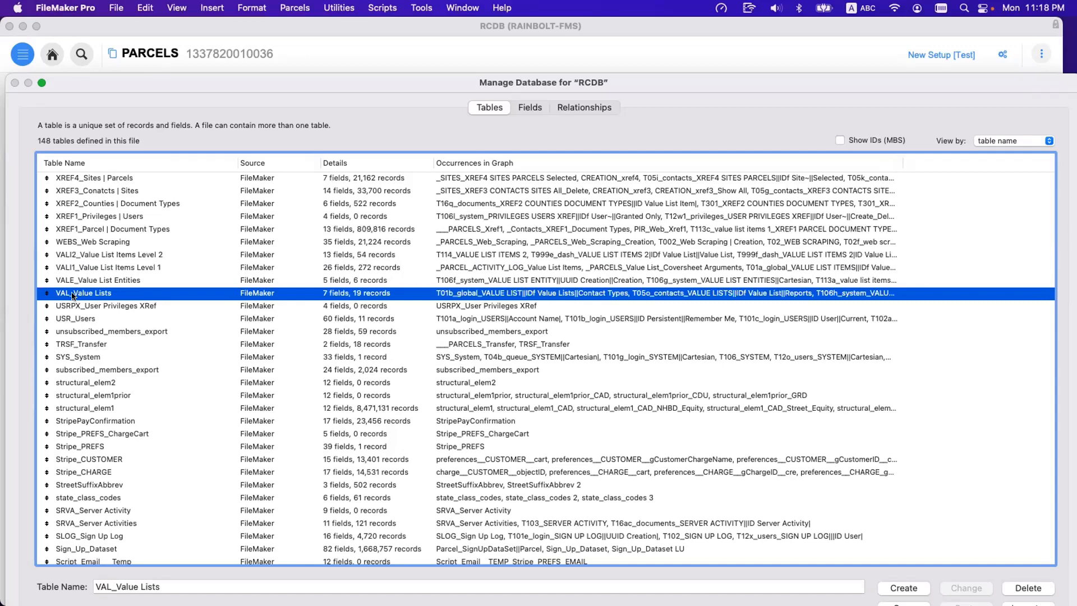
pyautogui.click(62, 269)
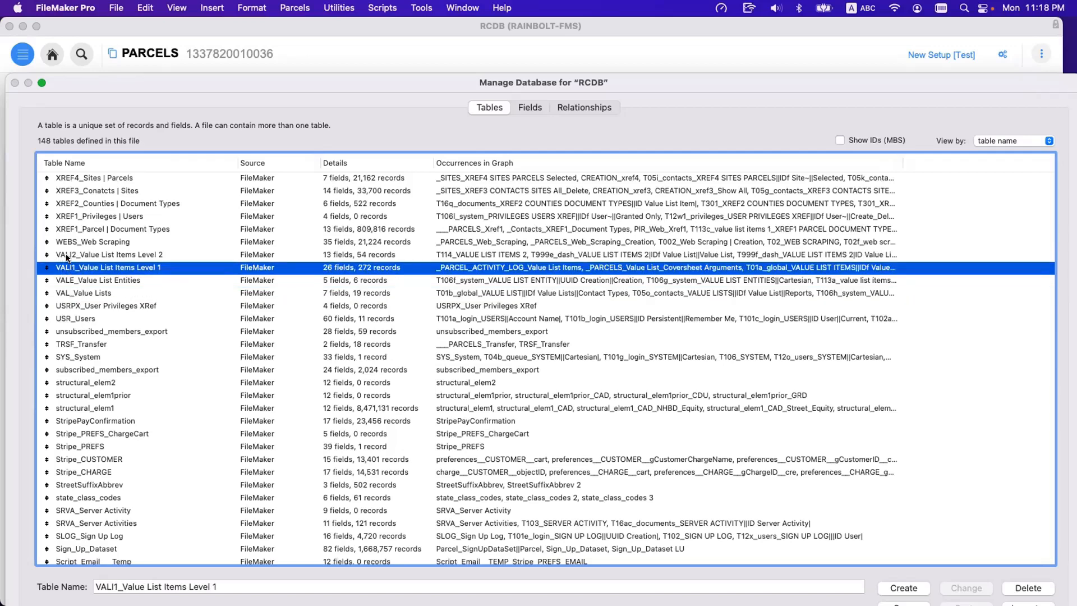
pyautogui.click(60, 281)
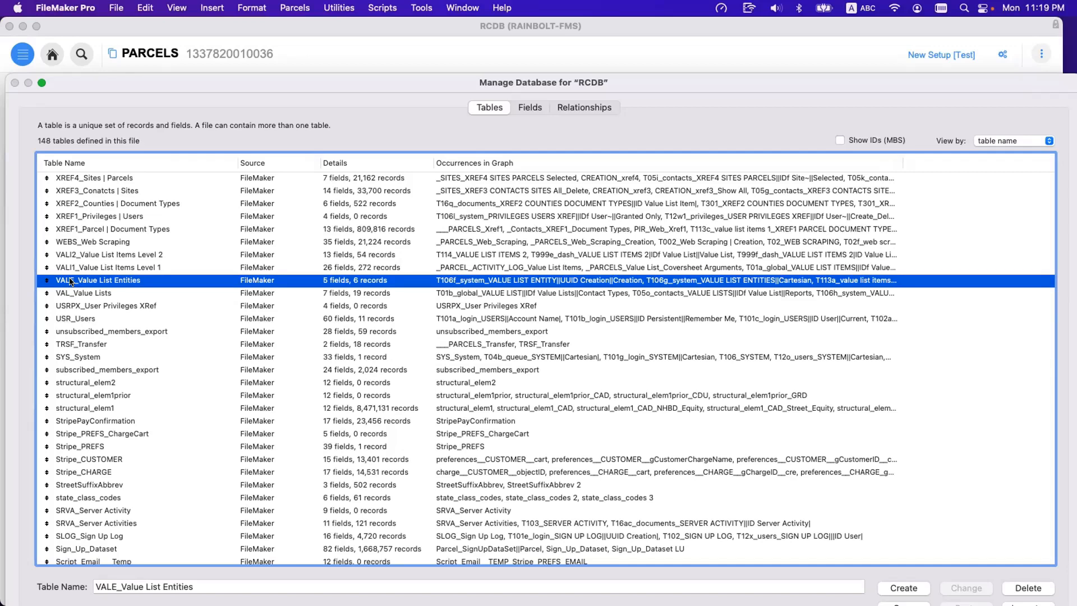
# Examine the name prefixes of the TRSF_Transfer, SRVA_Server Activity, SRVA_Server Activities and SLOG_Sign Up Log tables.
pyautogui.click(63, 346)
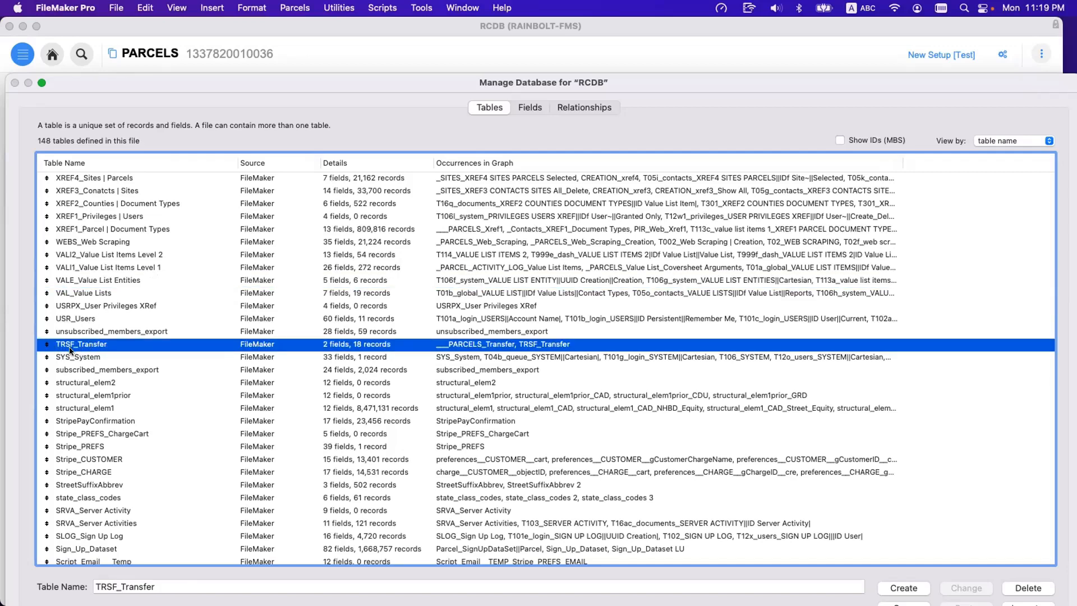
pyautogui.scroll(-5, 78, 354)
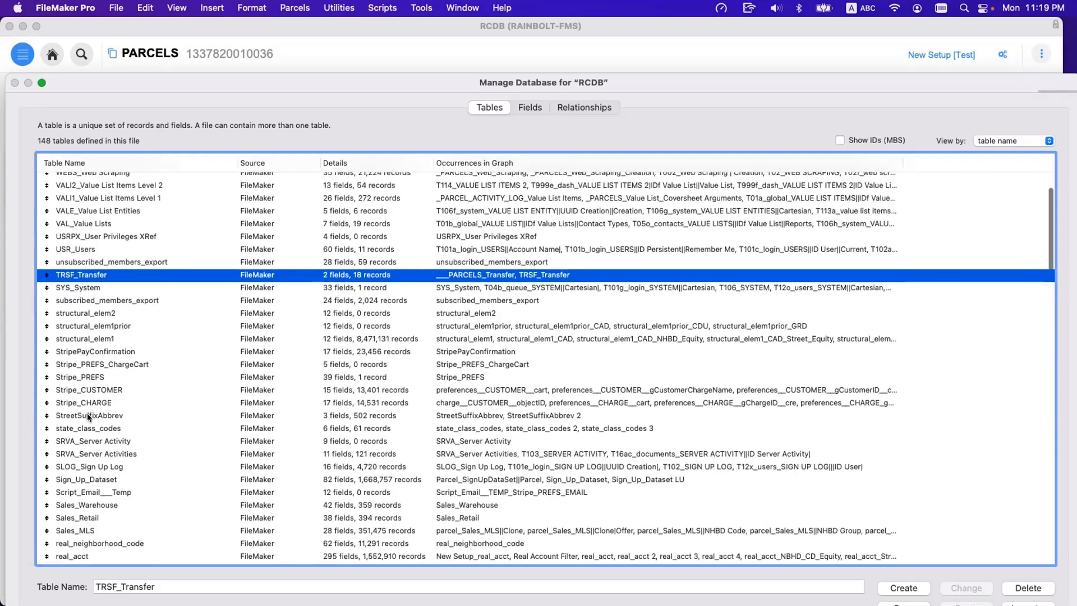
pyautogui.click(70, 440)
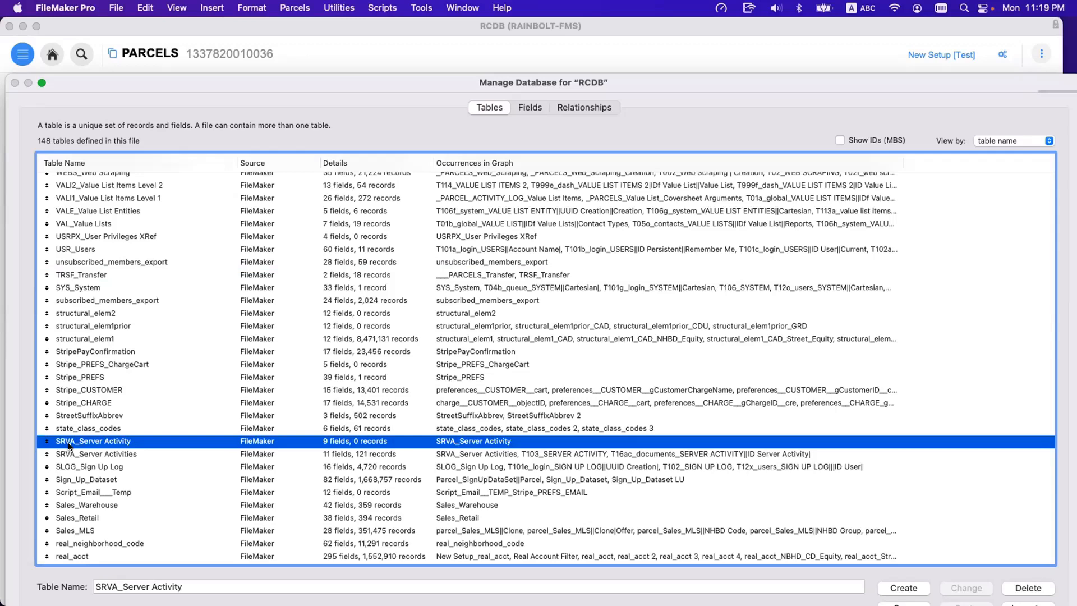
pyautogui.click(71, 450)
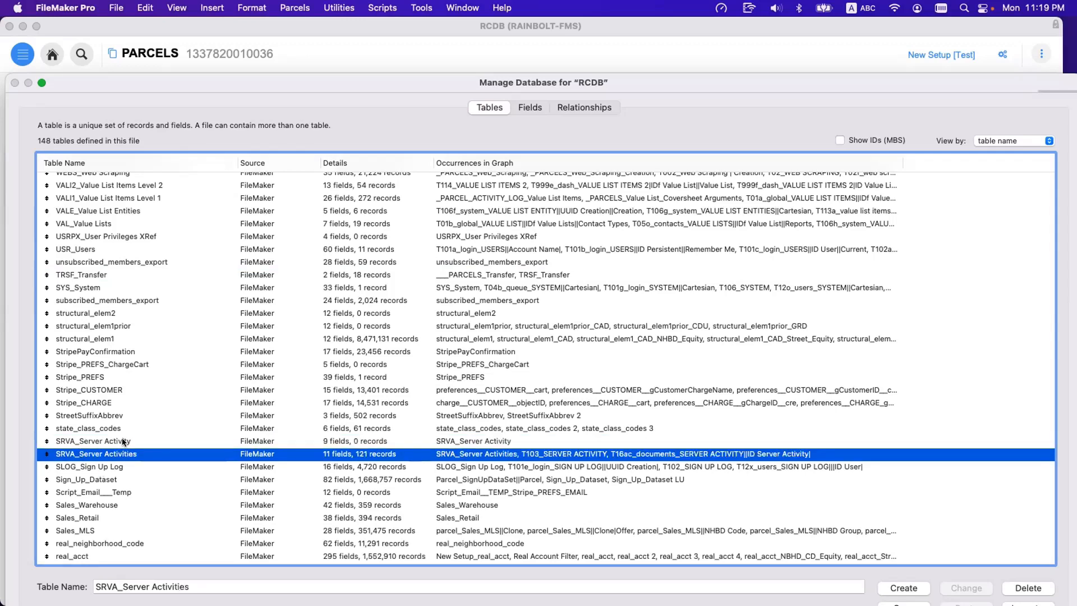
pyautogui.click(121, 446)
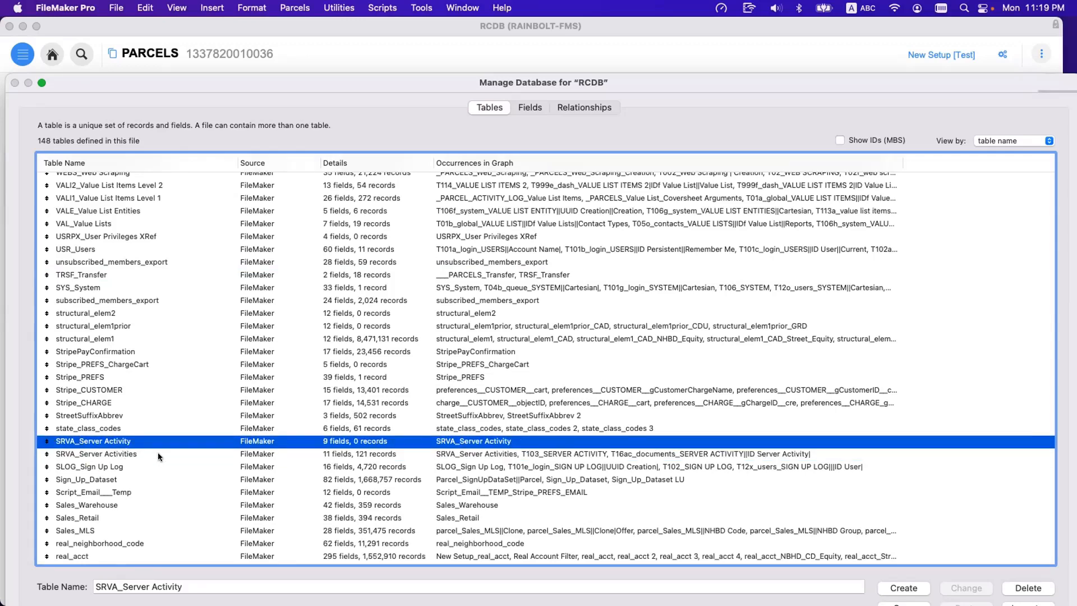
pyautogui.click(169, 455)
pyautogui.click(147, 442)
pyautogui.click(112, 453)
pyautogui.scroll(-2, 107, 446)
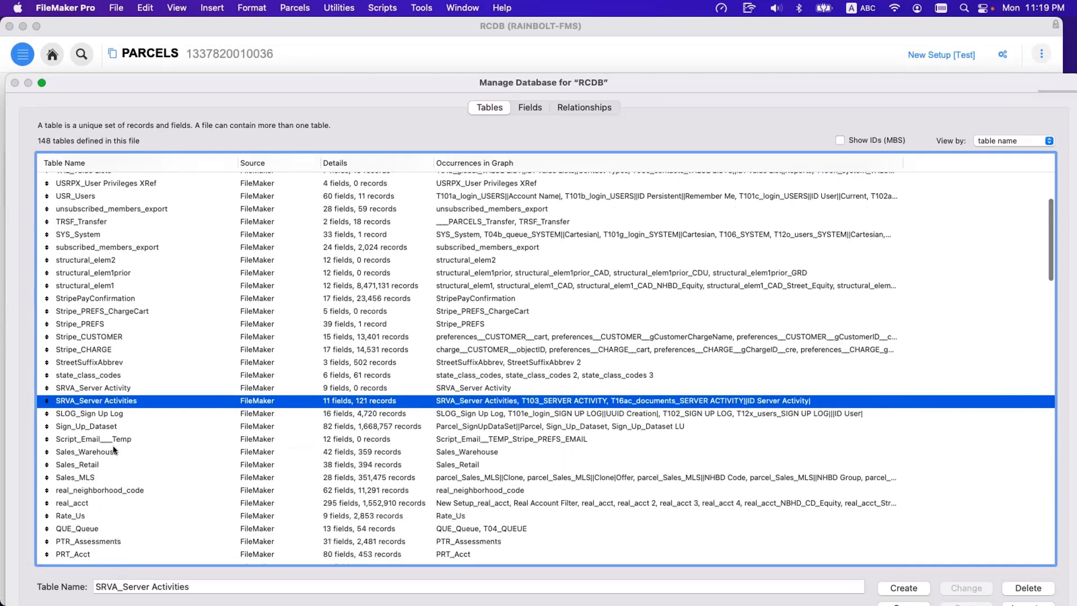
pyautogui.click(89, 412)
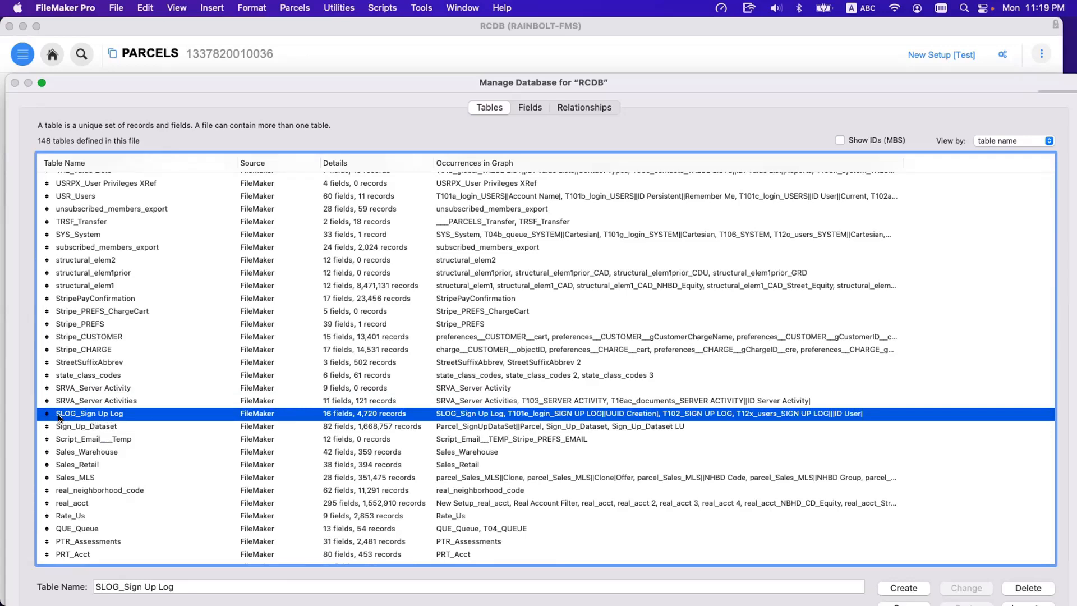
# Examine the name prefixes of the PREF_Preferences, PPG_Parsed Pages, PIR_Web_Items and PIR_Web_Form tables.
pyautogui.scroll(-5, 85, 435)
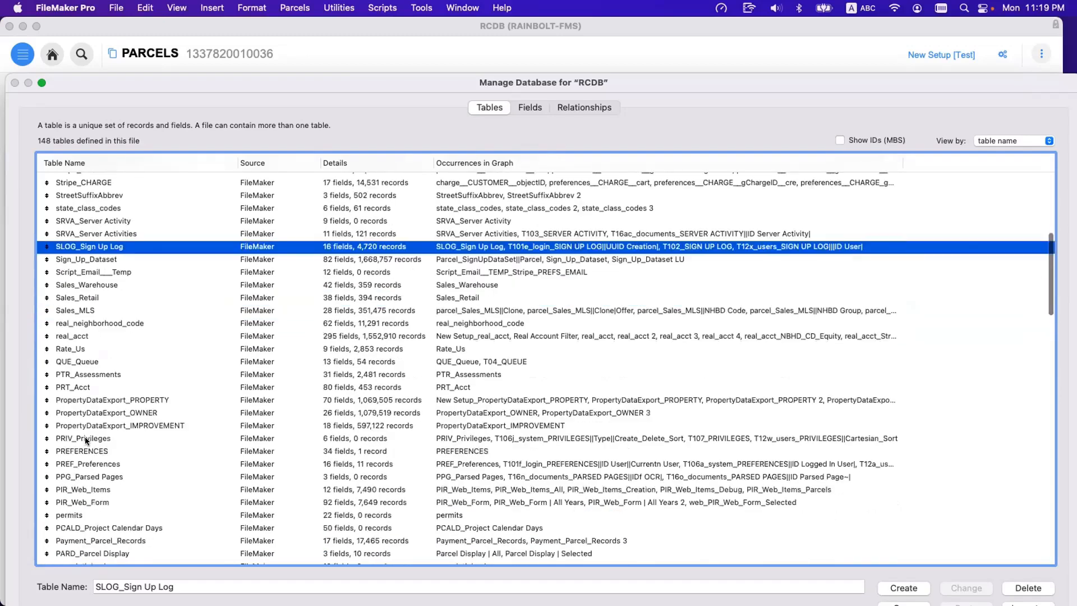
pyautogui.click(92, 459)
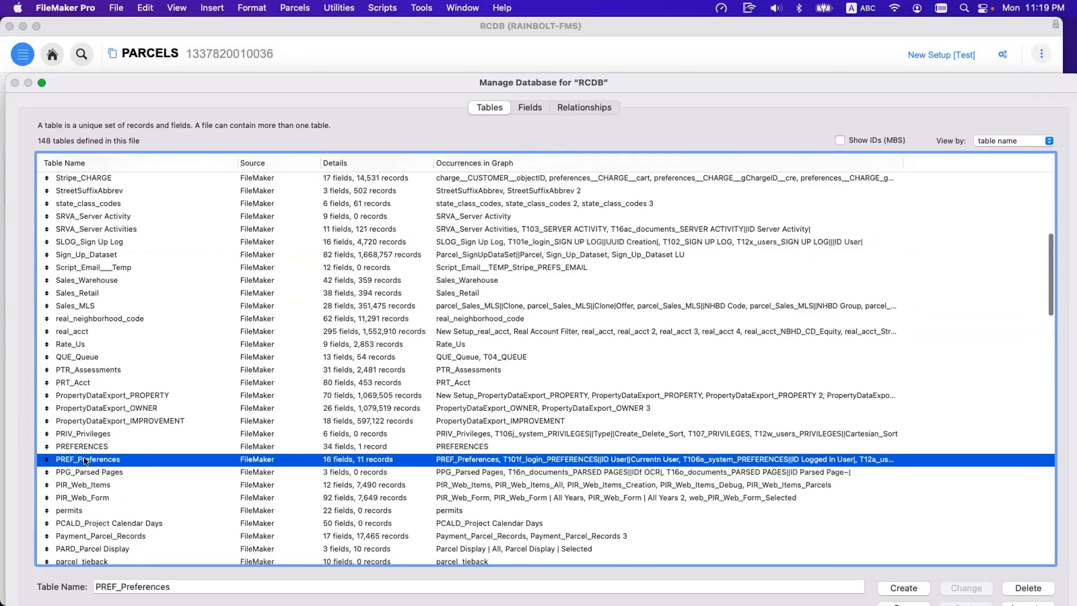
pyautogui.scroll(-1, 120, 470)
pyautogui.click(111, 447)
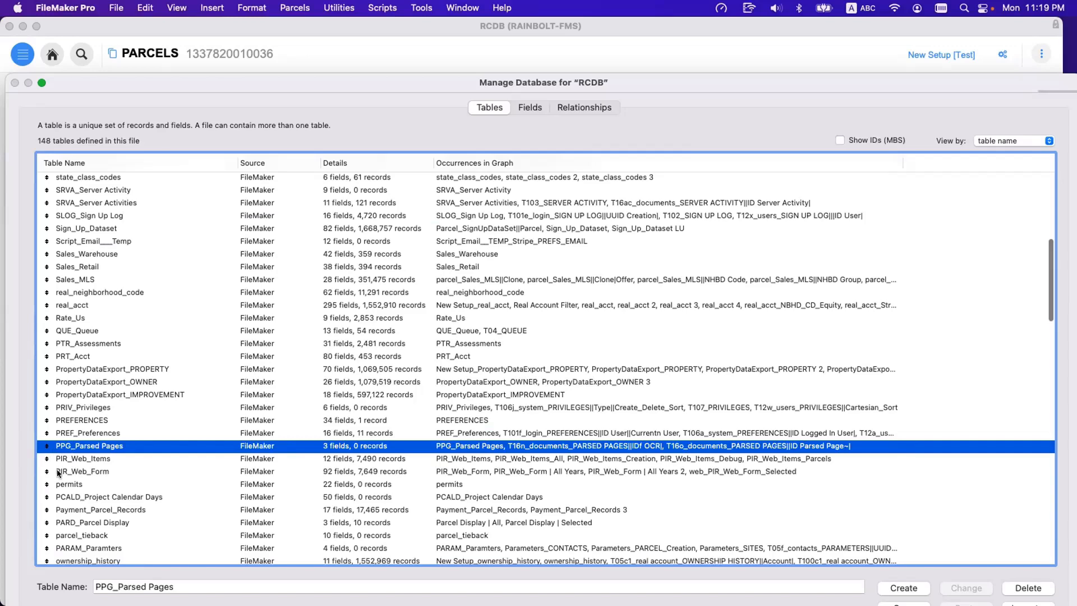
pyautogui.click(68, 458)
pyautogui.scroll(-2, 68, 448)
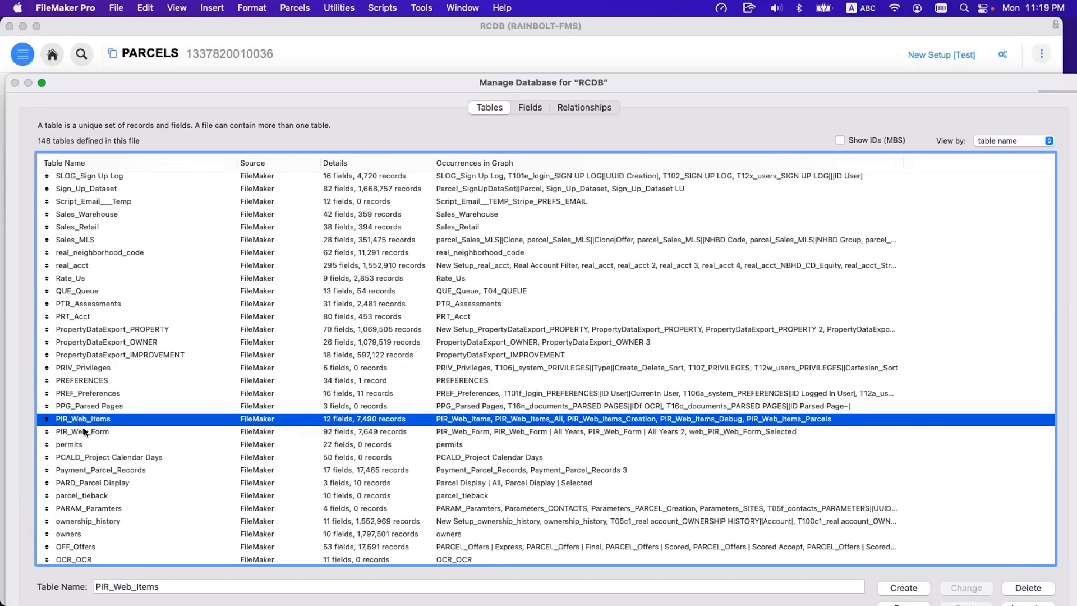
pyautogui.keyDown('shift'); pyautogui.click(88, 429); pyautogui.keyUp('shift')
pyautogui.scroll(-2, 90, 443)
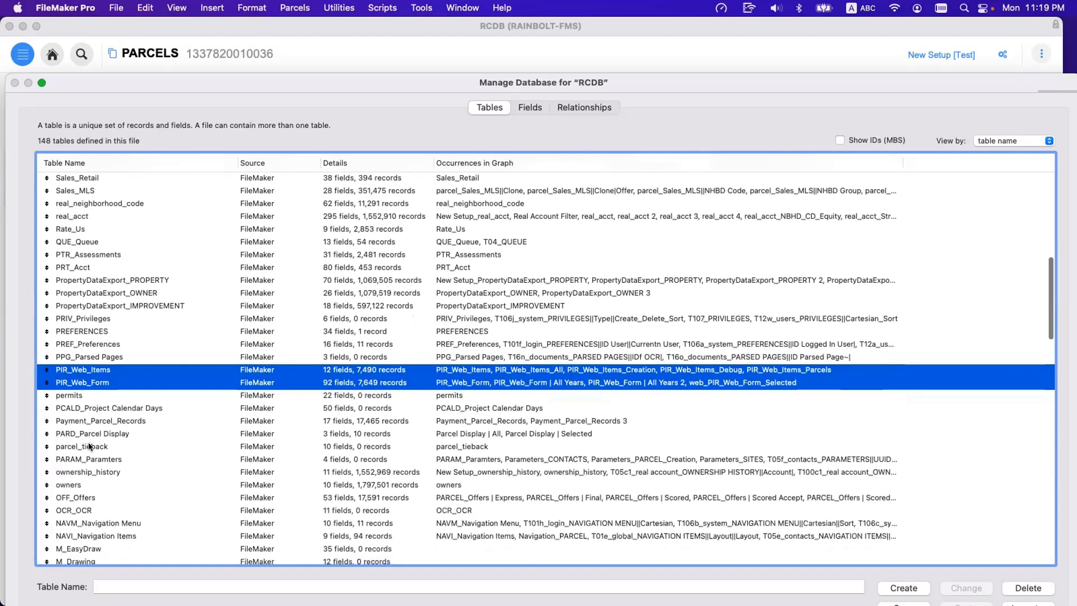
# Examine the name prefixes of the PARD_Parcel Display, PCALD_Project Calendar Days and OCR_OCR tables one by one.
pyautogui.click(86, 436)
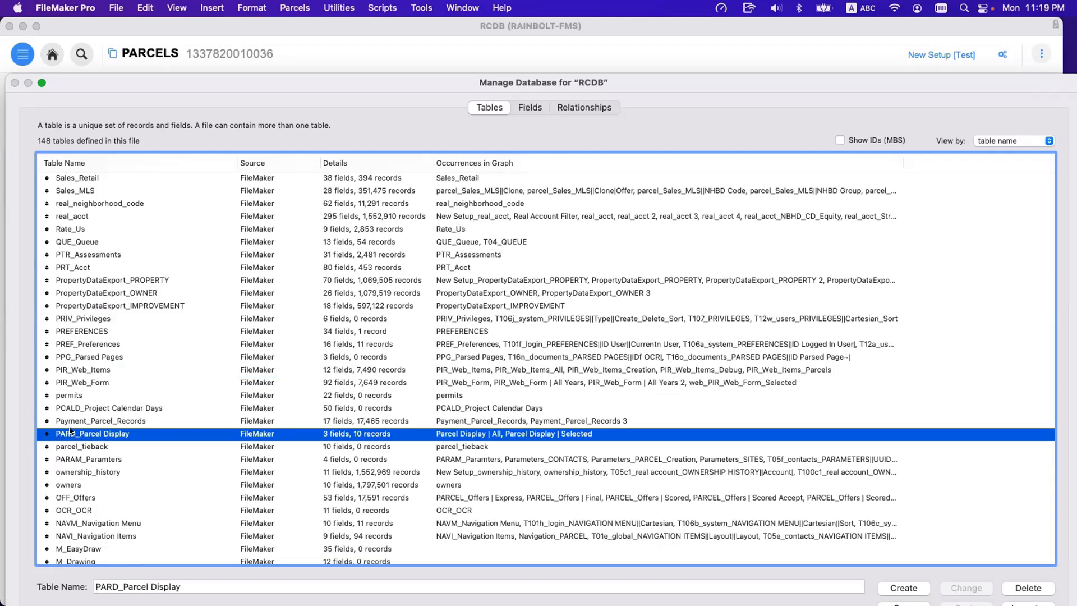
pyautogui.click(70, 406)
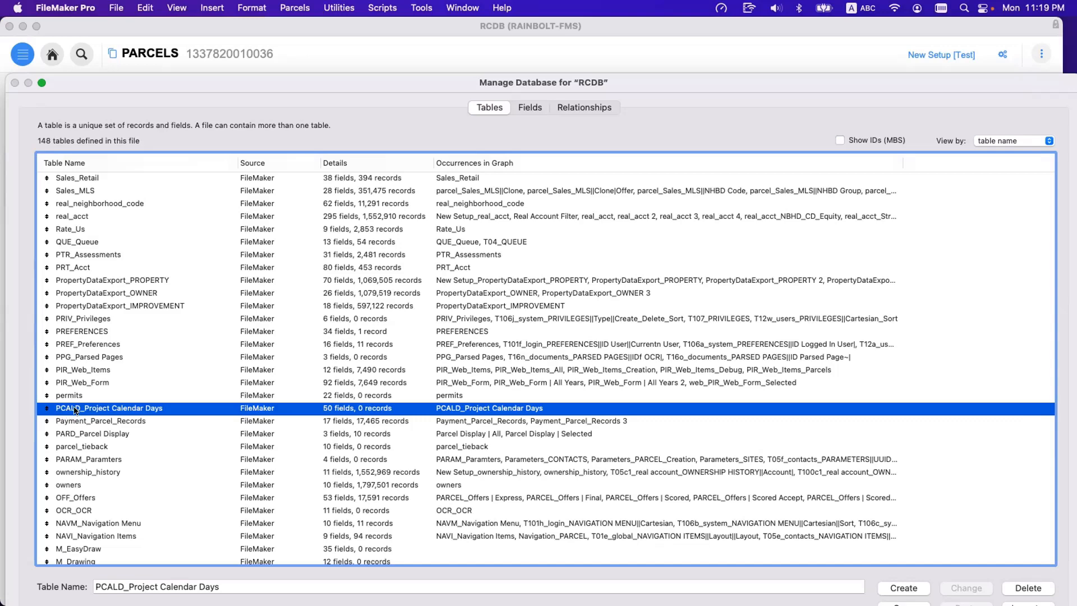
pyautogui.scroll(-2, 80, 449)
pyautogui.click(62, 487)
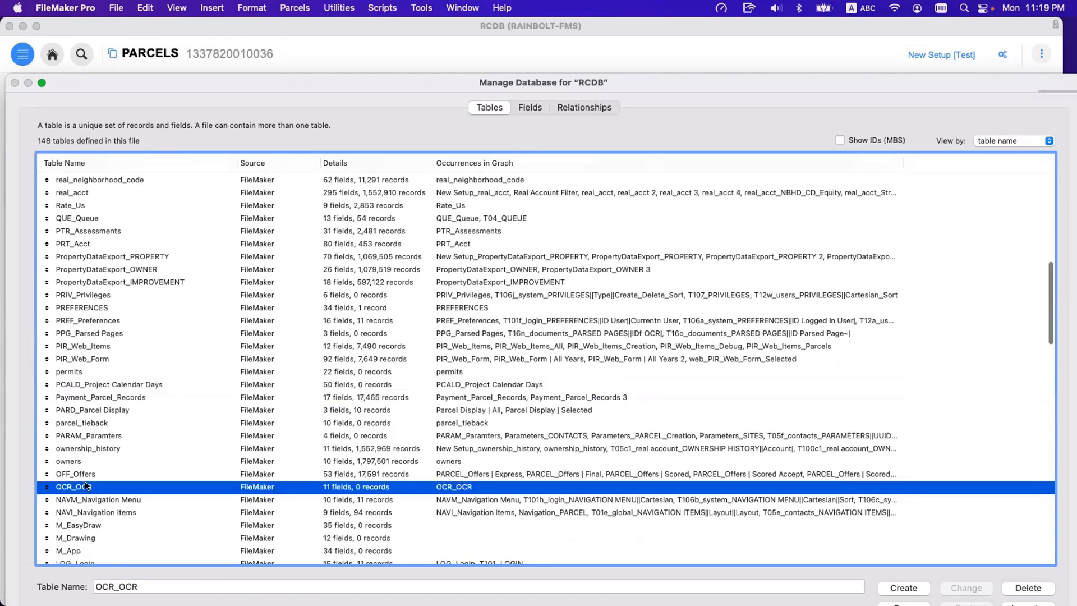
# Examine the name prefixes of the LOG_Login and LANG_Languages tables.
pyautogui.scroll(-5, 96, 488)
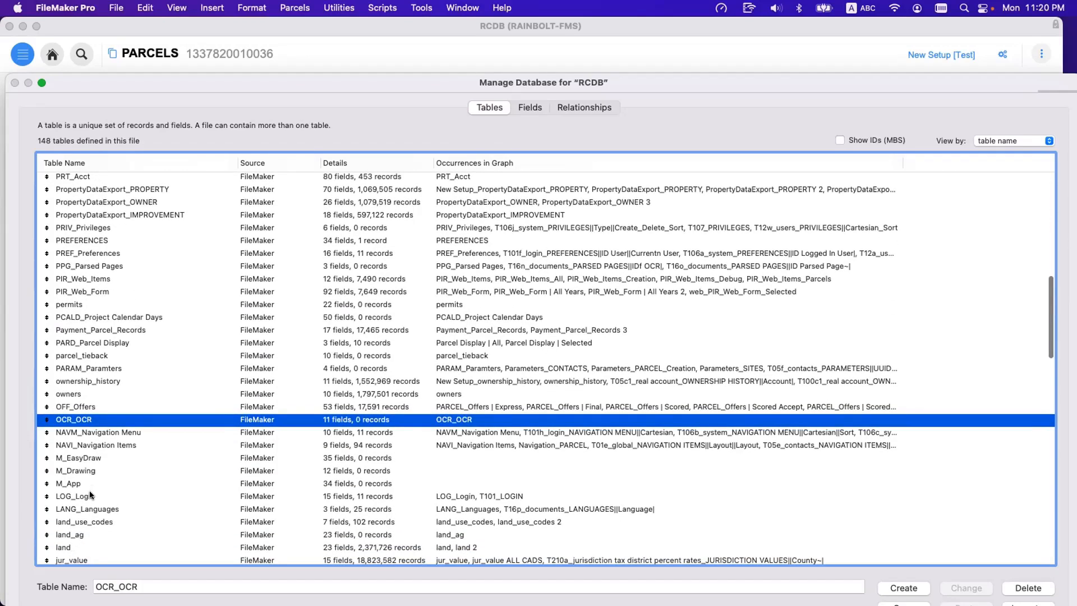
pyautogui.click(90, 492)
pyautogui.scroll(-3, 91, 488)
pyautogui.click(93, 463)
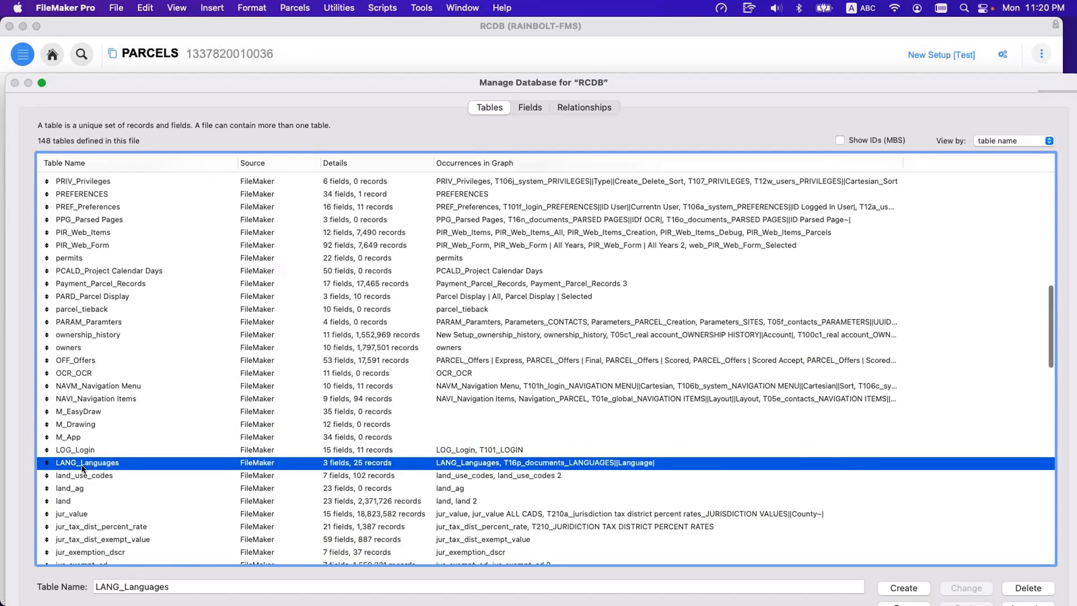
# Highlight the IMP_Import, IMPS_Import Sessions, INV_Invoices and GLOB_Globals tables together to review their prefixes.
pyautogui.scroll(-12, 89, 452)
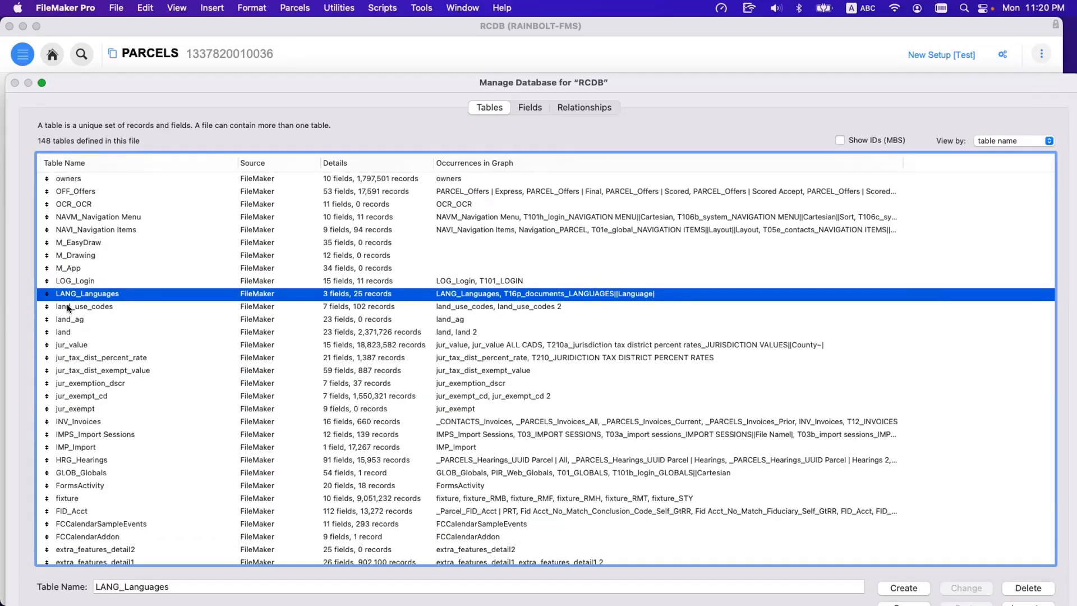
pyautogui.click(93, 443)
pyautogui.keyDown('shift'); pyautogui.click(108, 434); pyautogui.keyUp('shift')
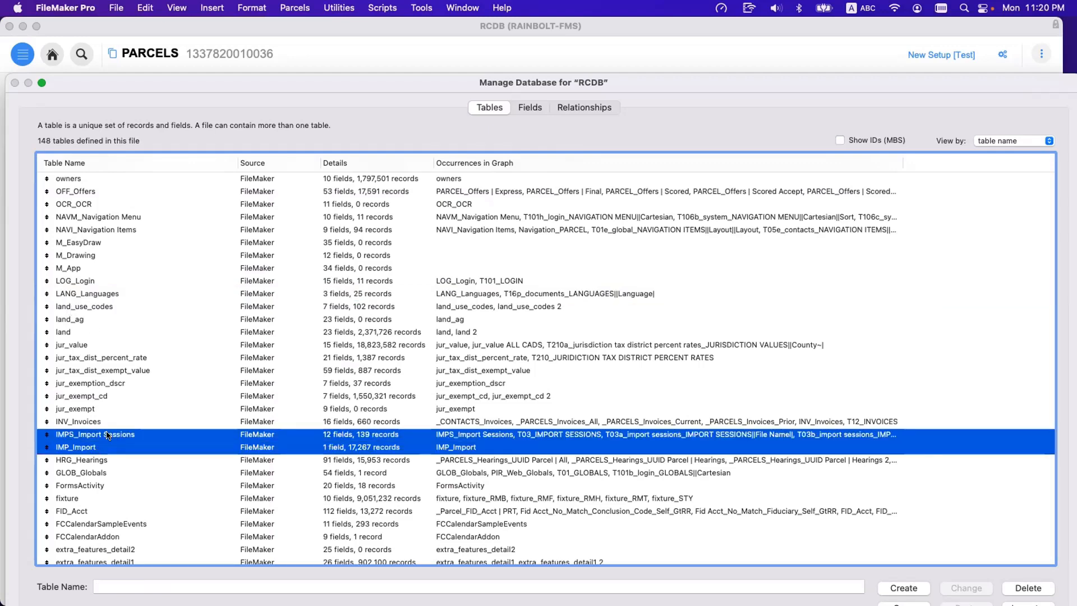
pyautogui.keyDown('shift'); pyautogui.click(108, 418); pyautogui.keyUp('shift')
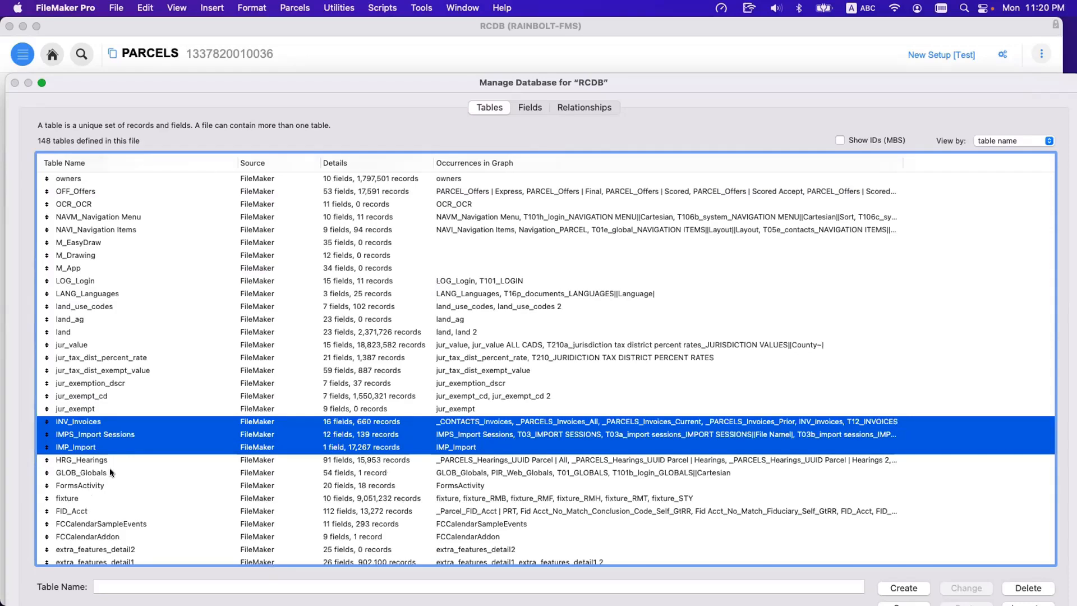
pyautogui.keyDown('super'); pyautogui.click(109, 471); pyautogui.keyUp('super')
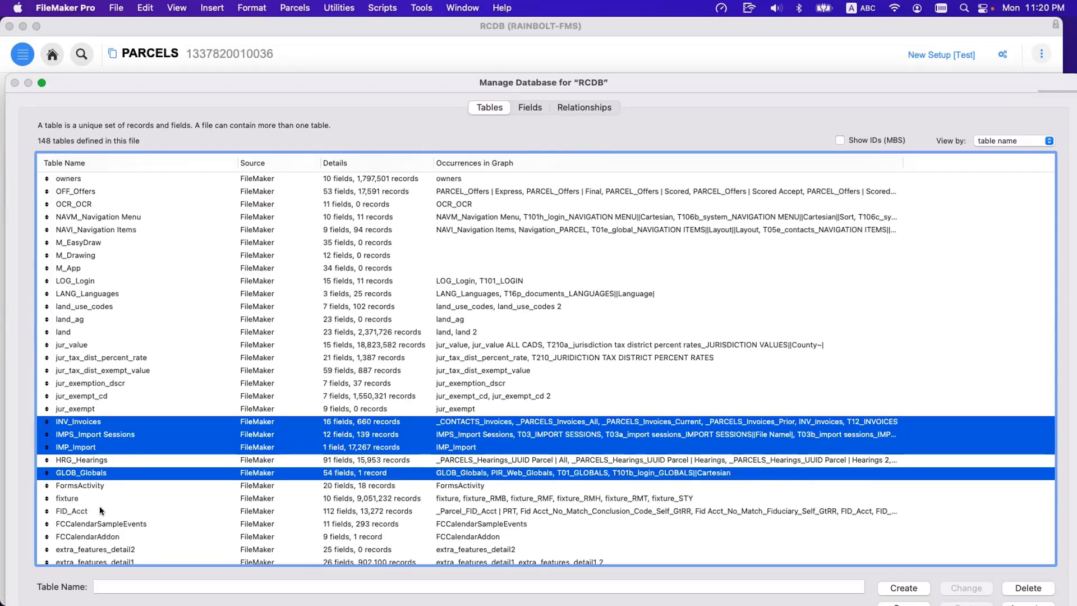
# Highlight the DOC_Documents, DKTD_Docket Dates, DKT_Dockets and DKSN_Docket Serial Numbers tables together to review their prefixes.
pyautogui.scroll(-5, 99, 510)
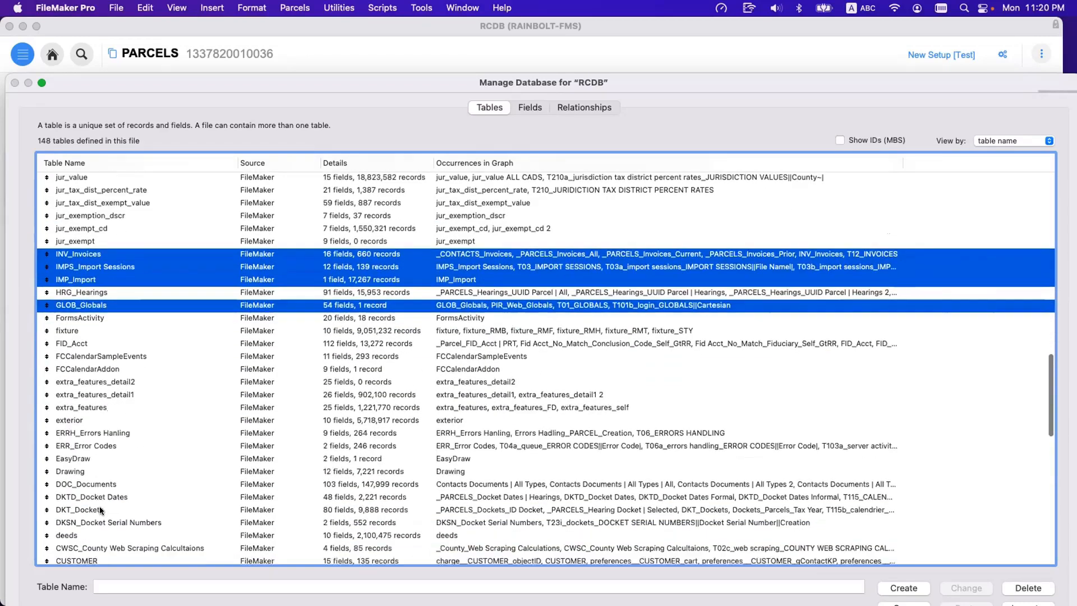
pyautogui.click(91, 462)
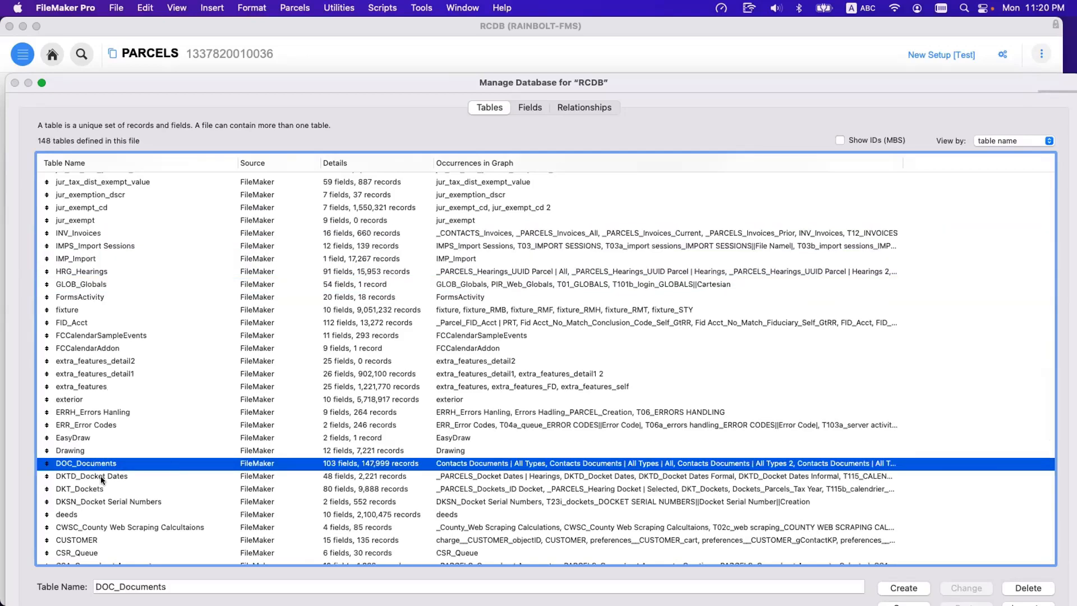
pyautogui.keyDown('super'); pyautogui.click(103, 478); pyautogui.keyUp('super')
pyautogui.keyDown('super'); pyautogui.click(96, 491); pyautogui.keyUp('super')
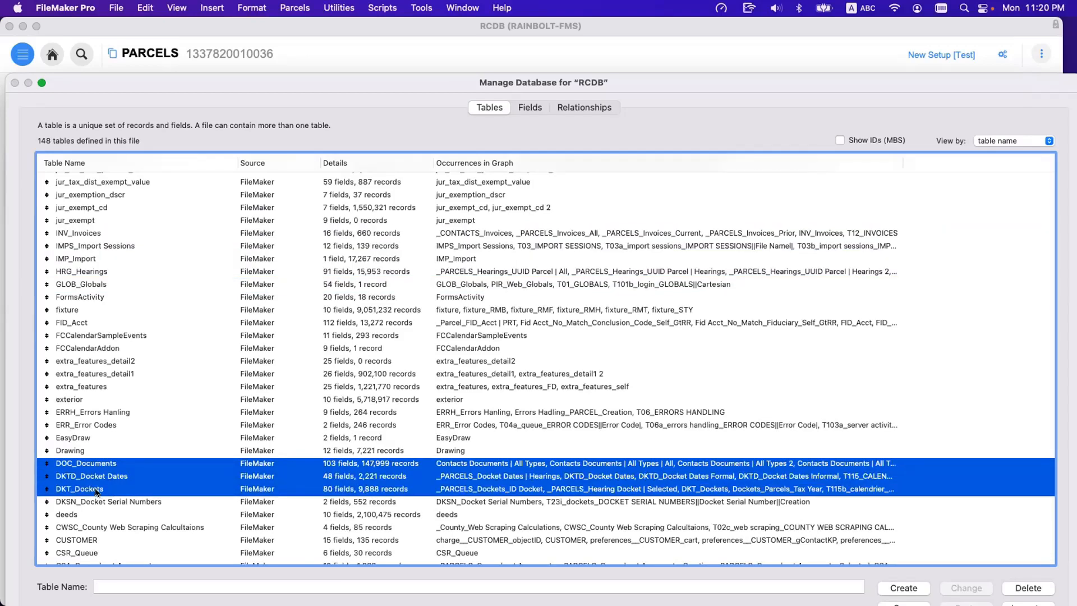
pyautogui.keyDown('super'); pyautogui.click(115, 500); pyautogui.keyUp('super')
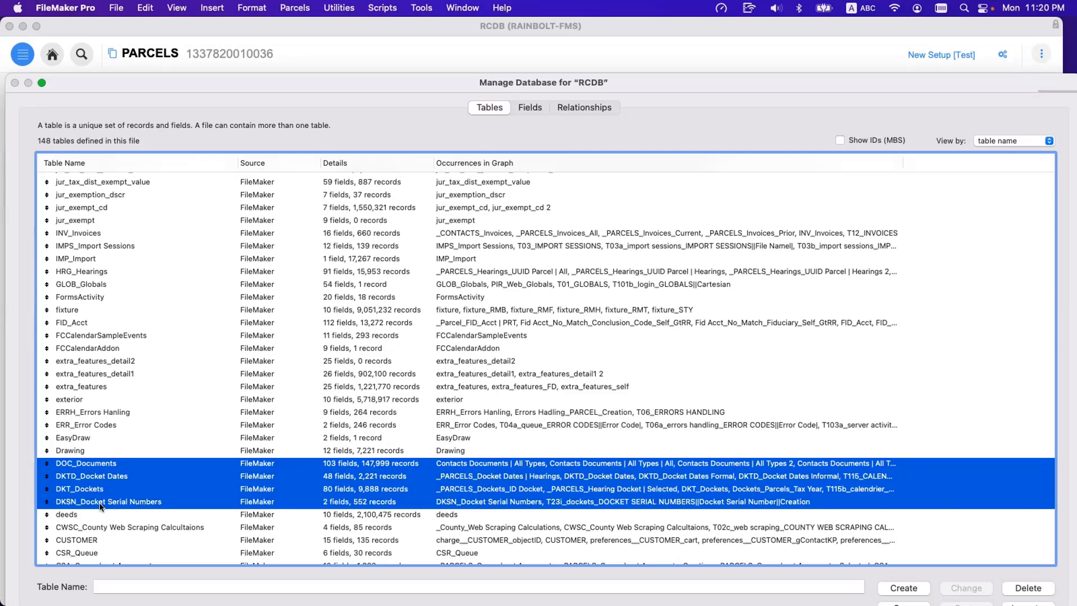
# Review the remaining tables below the docket group and select the CUSTOMER table.
pyautogui.scroll(-5, 99, 505)
pyautogui.scroll(-3, 107, 483)
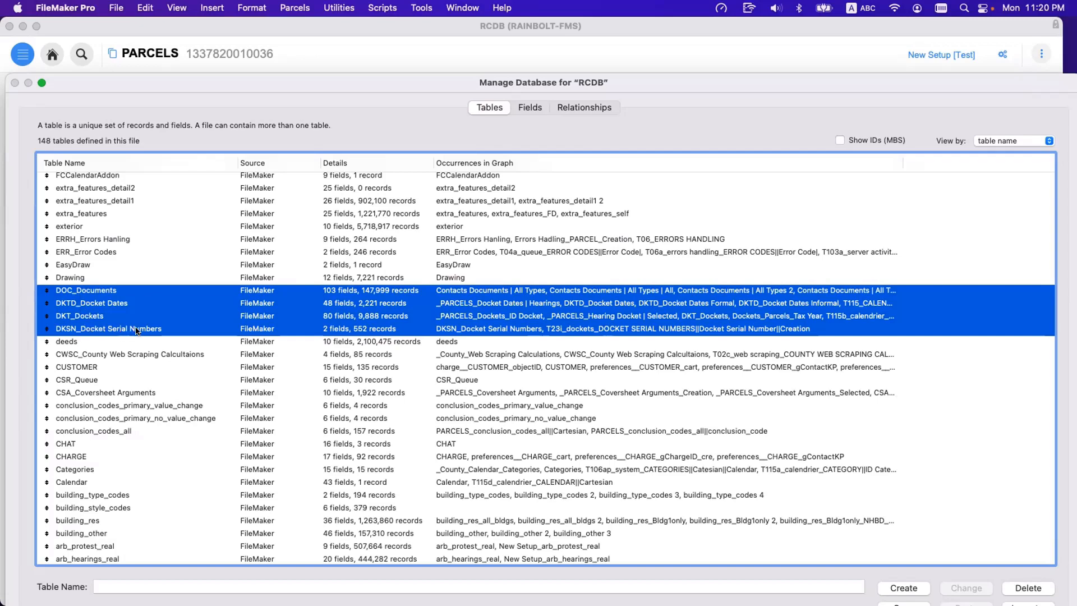
pyautogui.click(109, 369)
# Sort the table list by table name in ascending order and select the _BILLING_NOTES_BY_CONTACT table.
pyautogui.scroll(15, 113, 317)
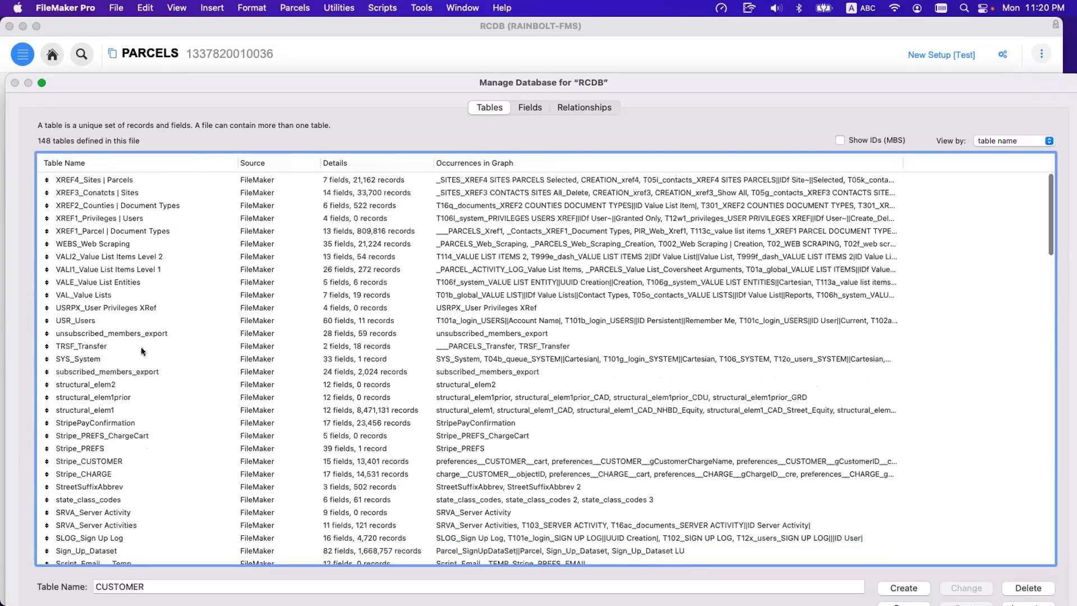
pyautogui.click(127, 159)
pyautogui.scroll(8, 143, 176)
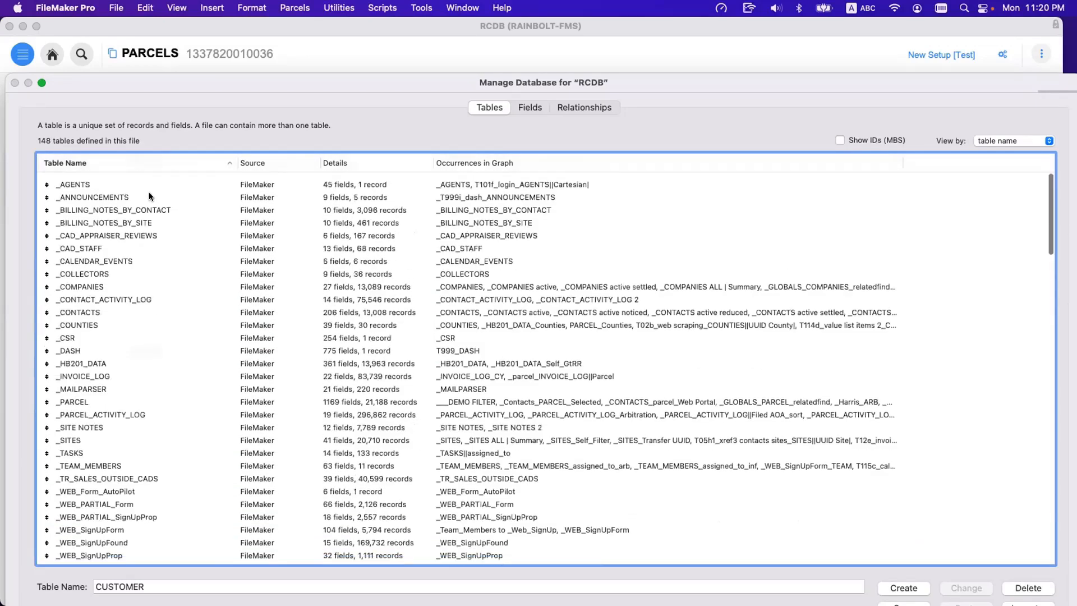
pyautogui.click(151, 199)
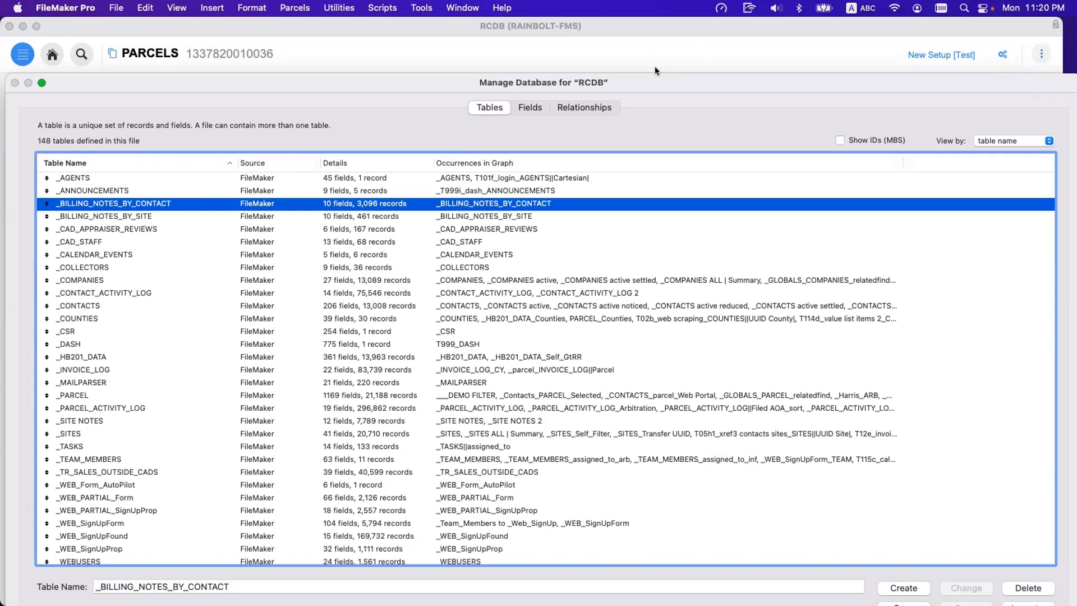
# Enlarge the Manage Database window to fill the screen and select the _DASH table.
pyautogui.moveTo(634, 77); pyautogui.dragTo(605, 23)
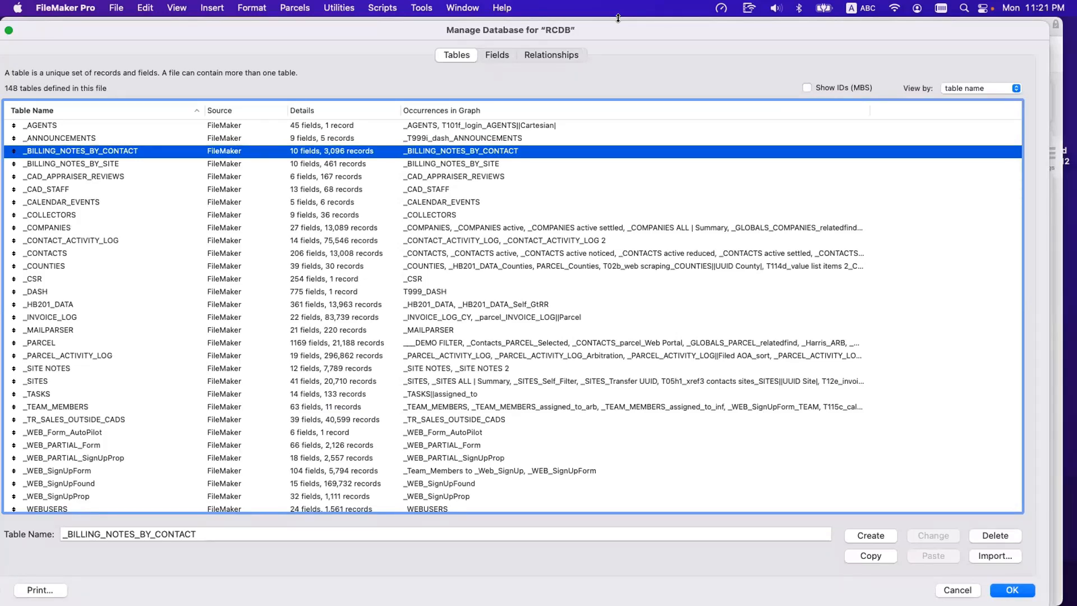
pyautogui.doubleClick(651, 32)
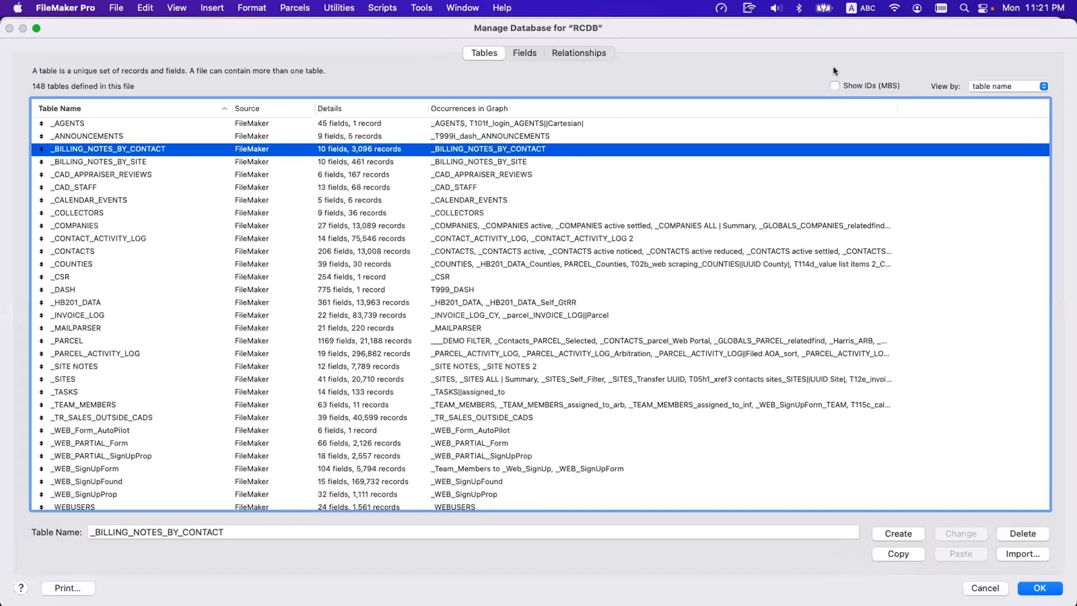
pyautogui.click(208, 289)
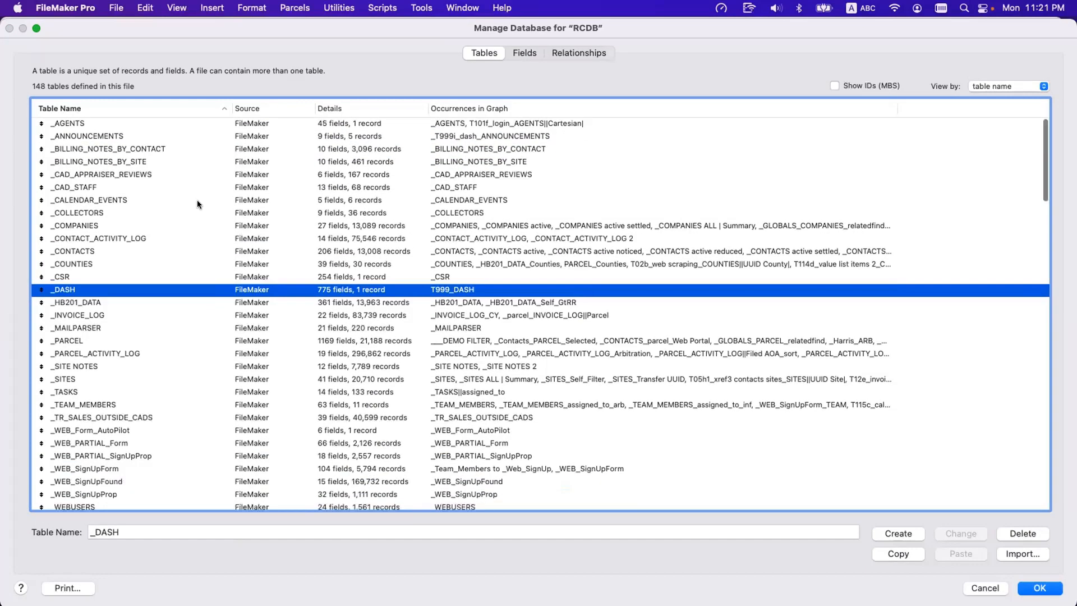
# Find the DOC_Documents and DKT_Dockets tables from the list's beginning by their prefixes "doc" and "dkt".
pyautogui.click(197, 200)
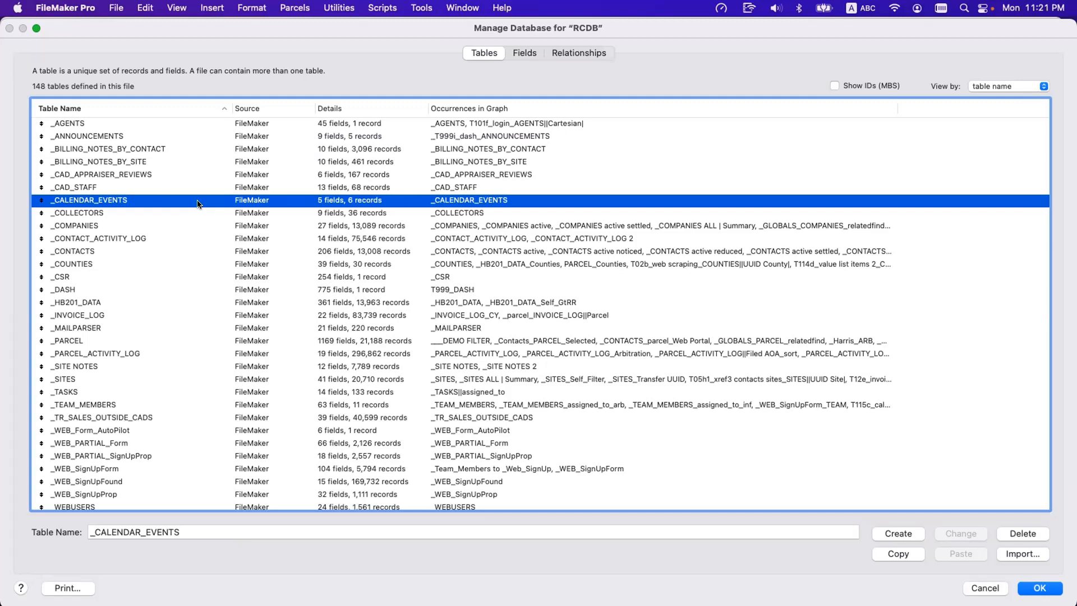
pyautogui.write('doc')
pyautogui.scroll(10, 197, 200)
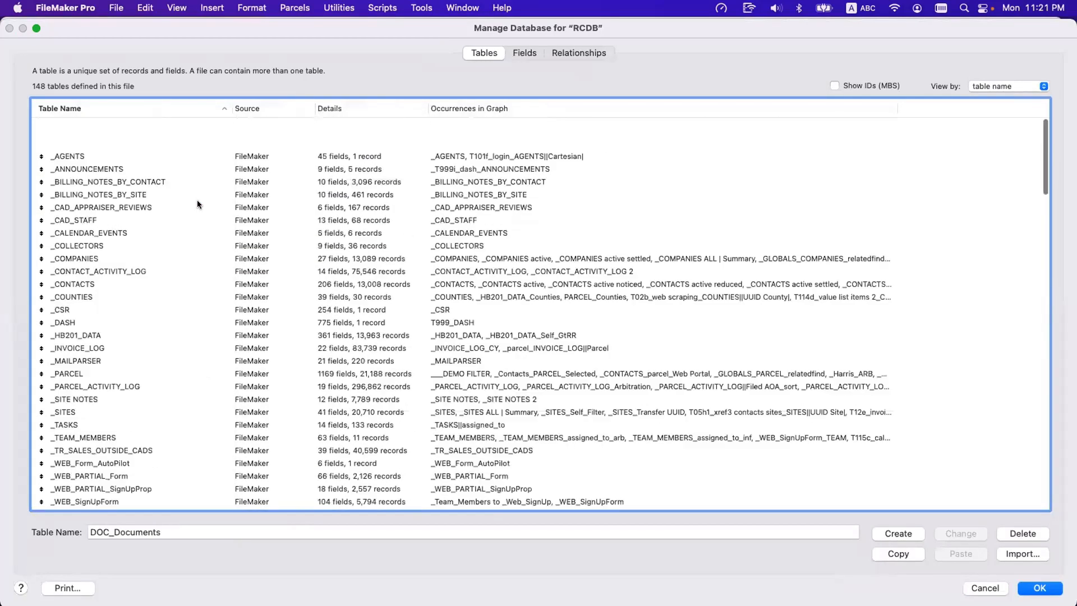
pyautogui.click(199, 175)
pyautogui.scroll(-1, 199, 176)
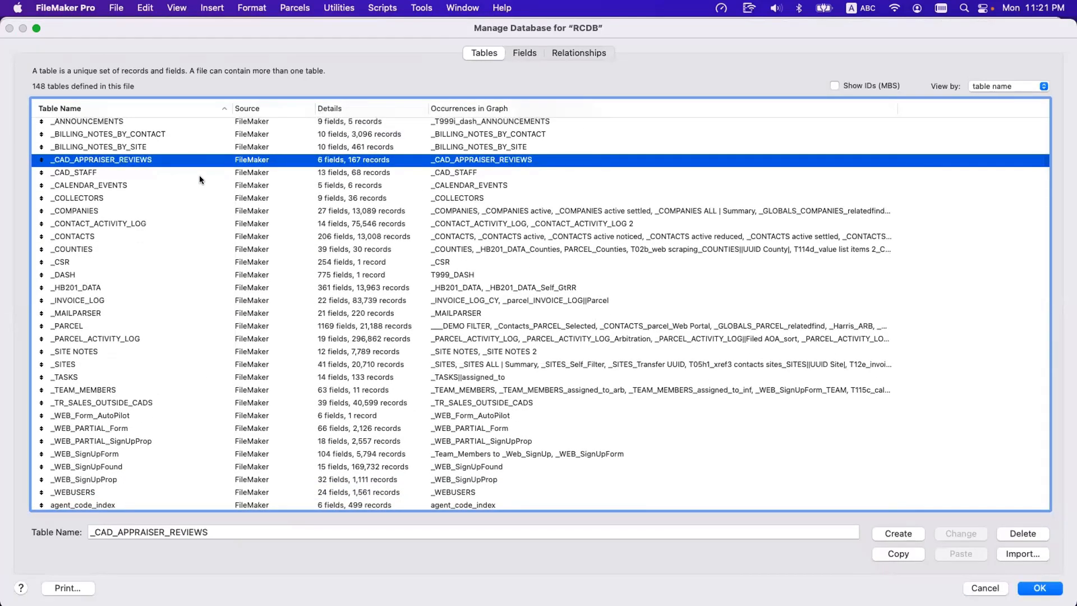
pyautogui.write('dkt')
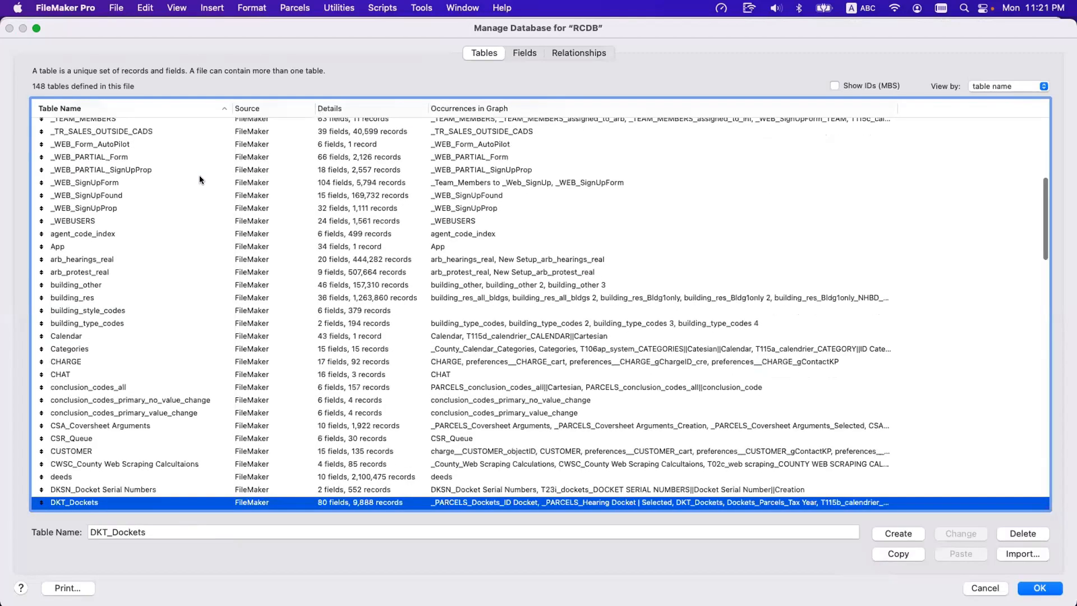
# Find the SYS_System, XREF2_Counties | Document Types, SLOG_Sign Up Log and INV_Invoices tables by the prefixes "sys", "xref2", "slog" and "inv".
pyautogui.scroll(10, 199, 179)
pyautogui.click(200, 178)
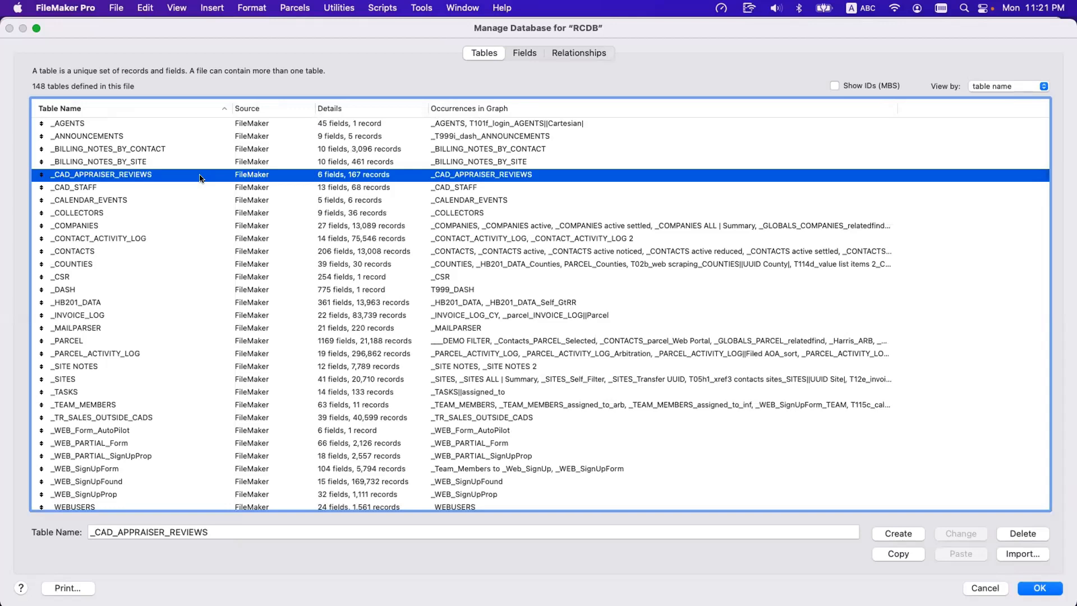
pyautogui.write('sys')
pyautogui.scroll(20, 203, 216)
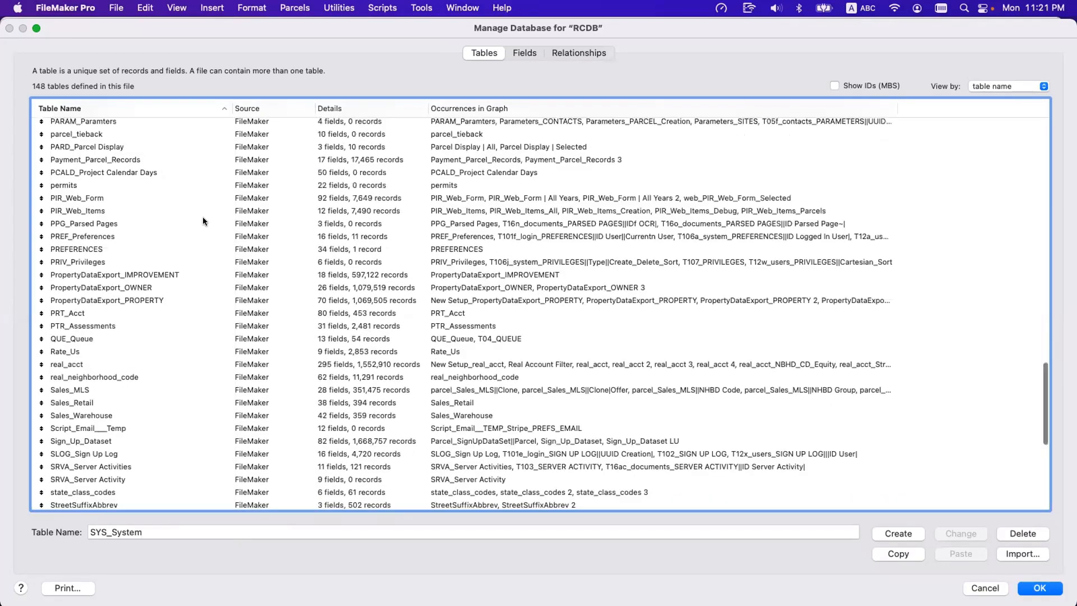
pyautogui.click(203, 217)
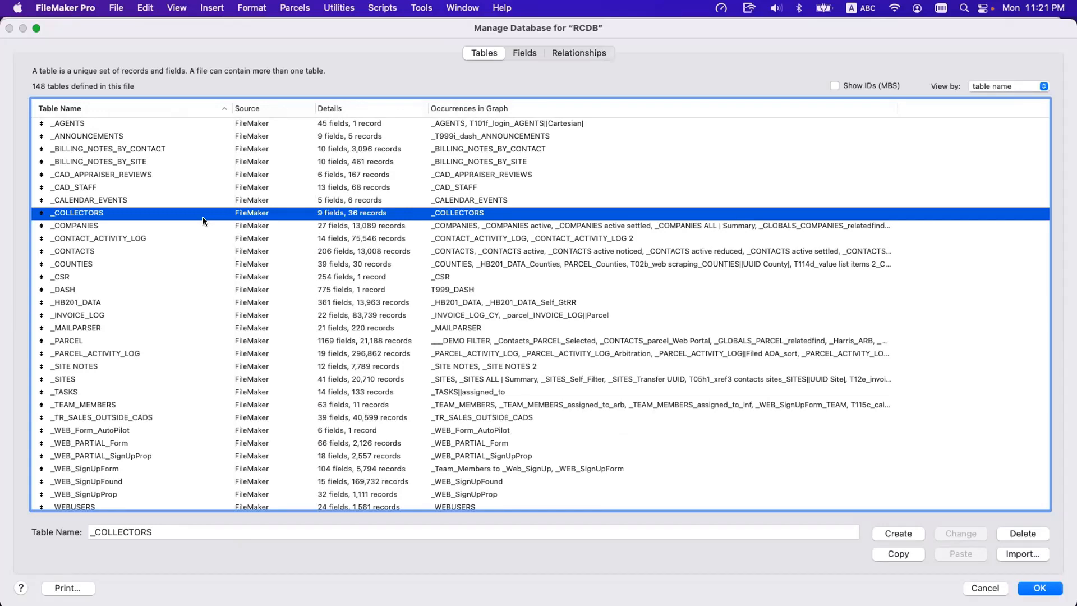
pyautogui.write('xref2')
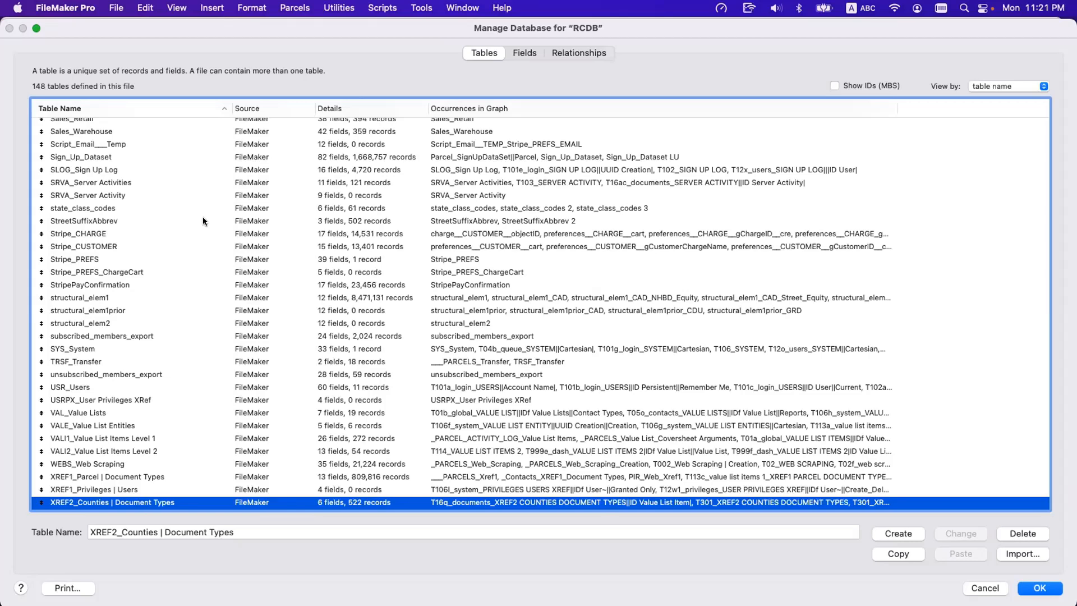
pyautogui.write('slog')
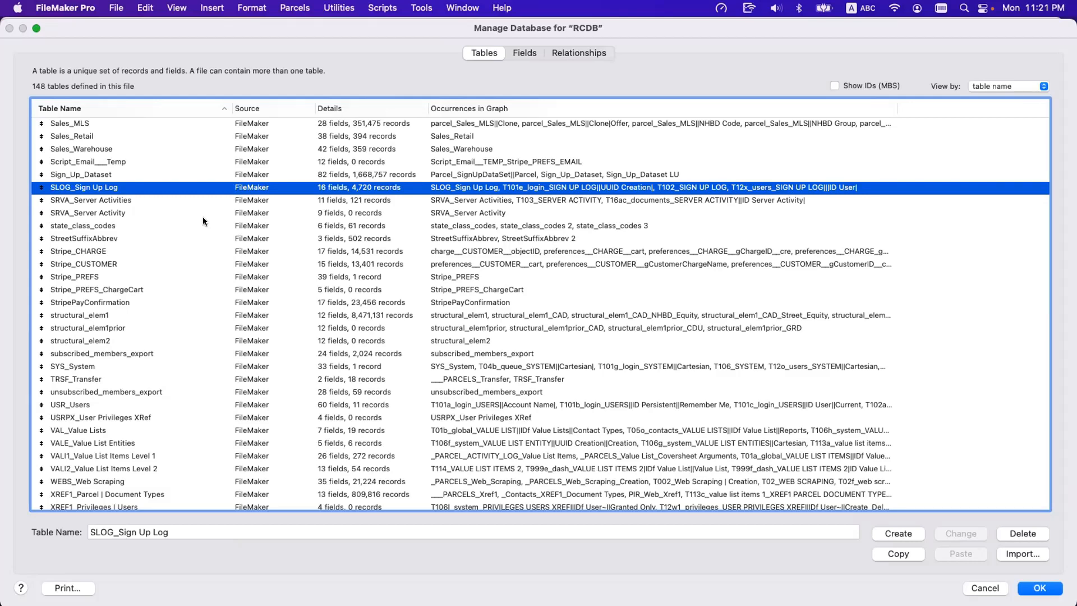
pyautogui.write('inv')
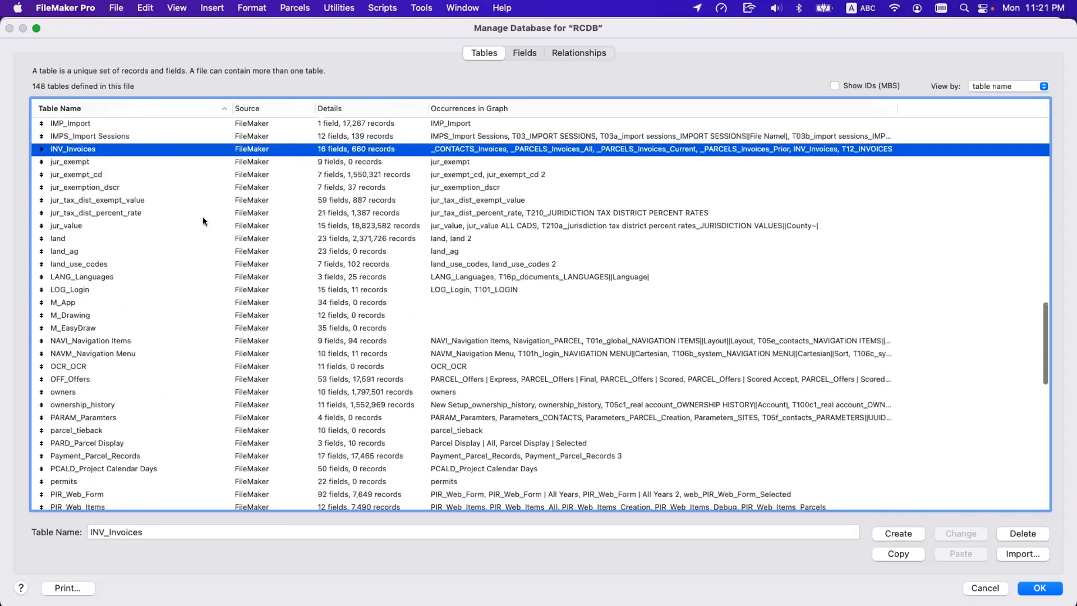
# Select the _CONTACTS table near the beginning of the table list and close the Manage Database window.
pyautogui.scroll(5, 213, 242)
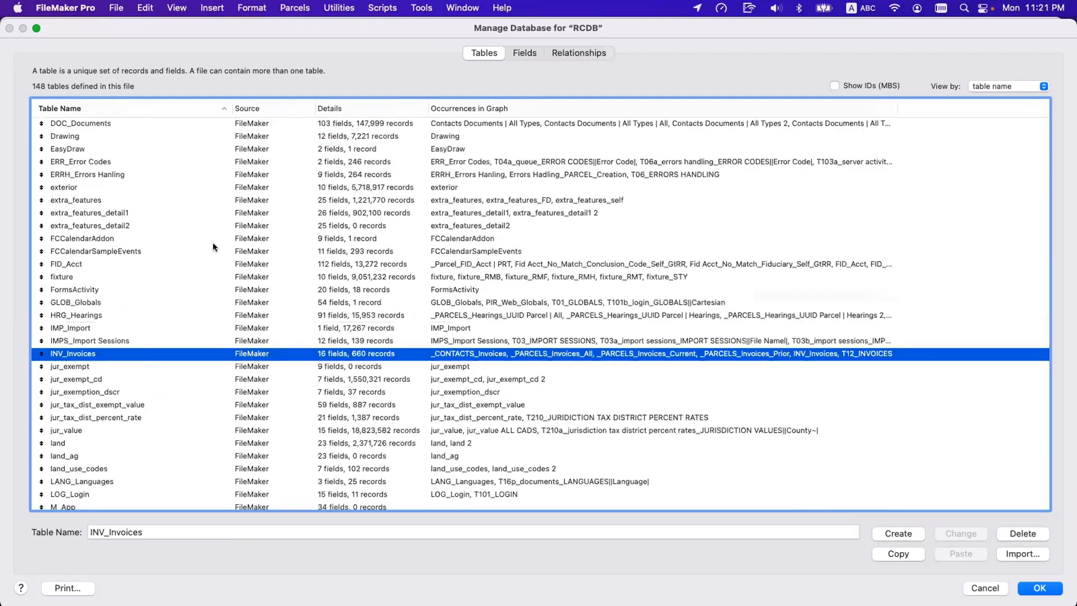
pyautogui.scroll(10, 213, 247)
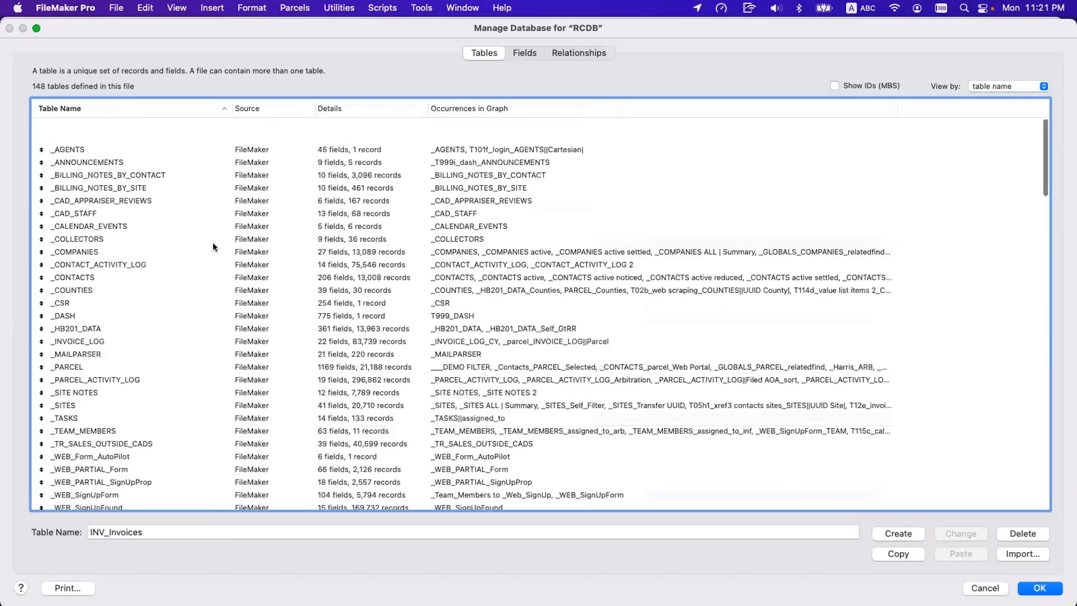
pyautogui.click(213, 247)
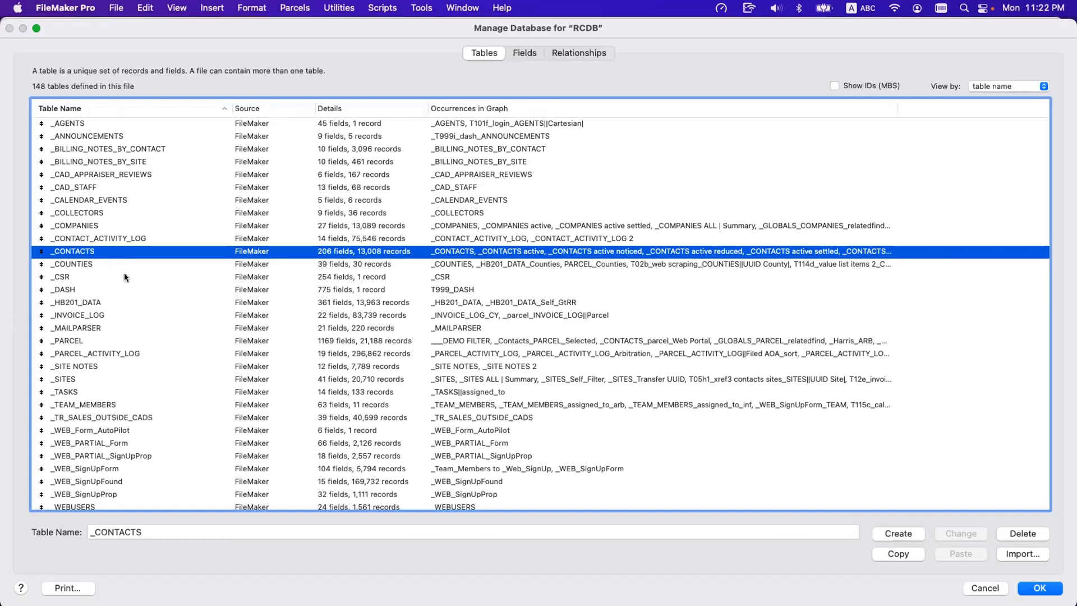
pyautogui.press('Escape')
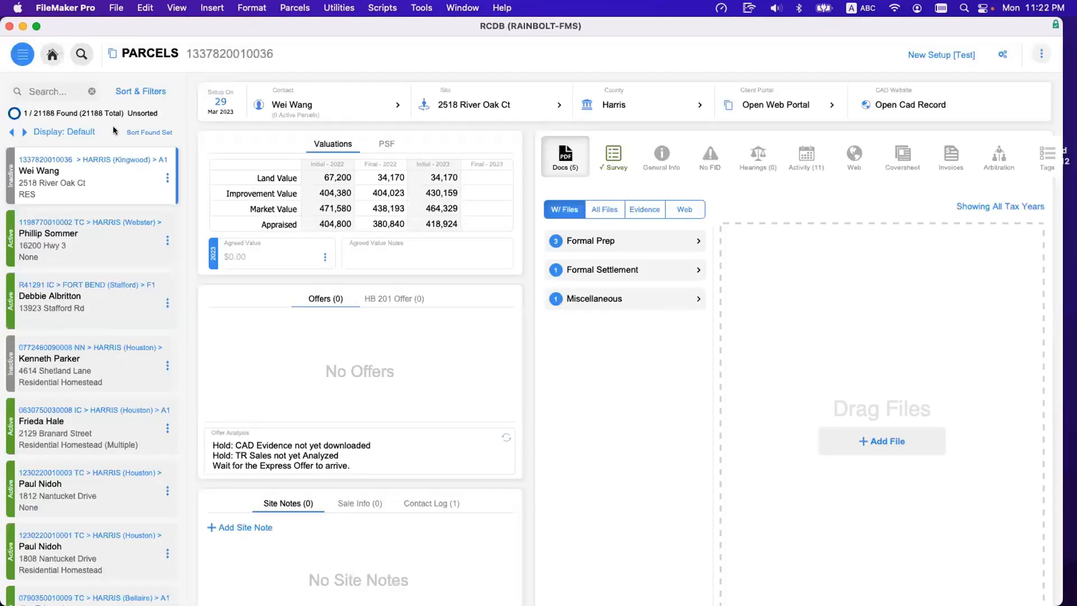
# Switch the PARCELS layout to Layout mode and open the list of tables available for its fields.
pyautogui.press('super+l')
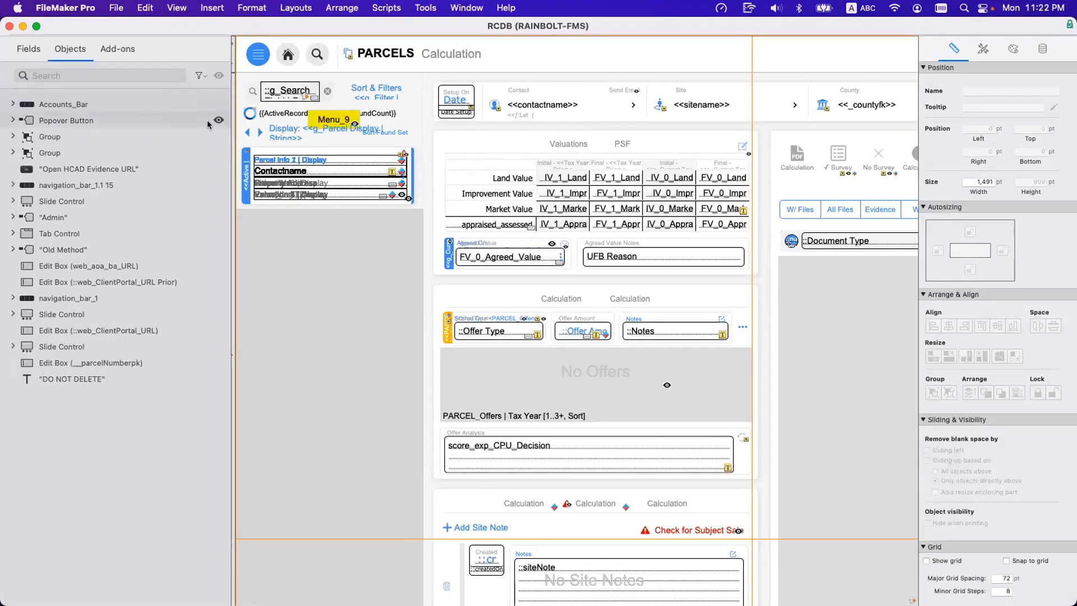
pyautogui.click(28, 44)
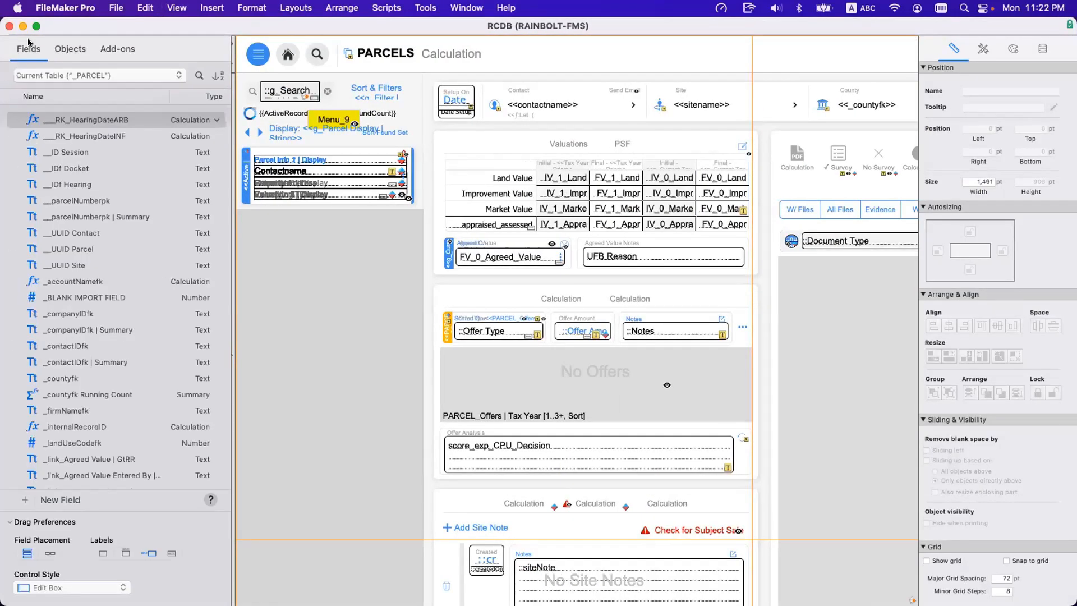
pyautogui.click(78, 76)
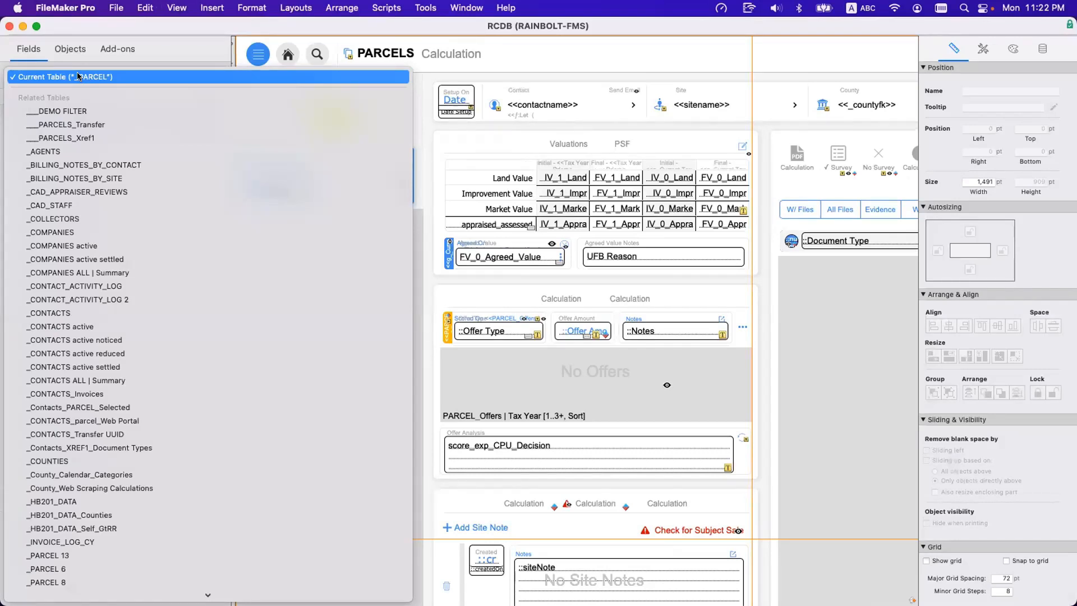
# Examine the naming of the table occurrences in the current layout's related-tables list.
pyautogui.scroll(-15, 201, 366)
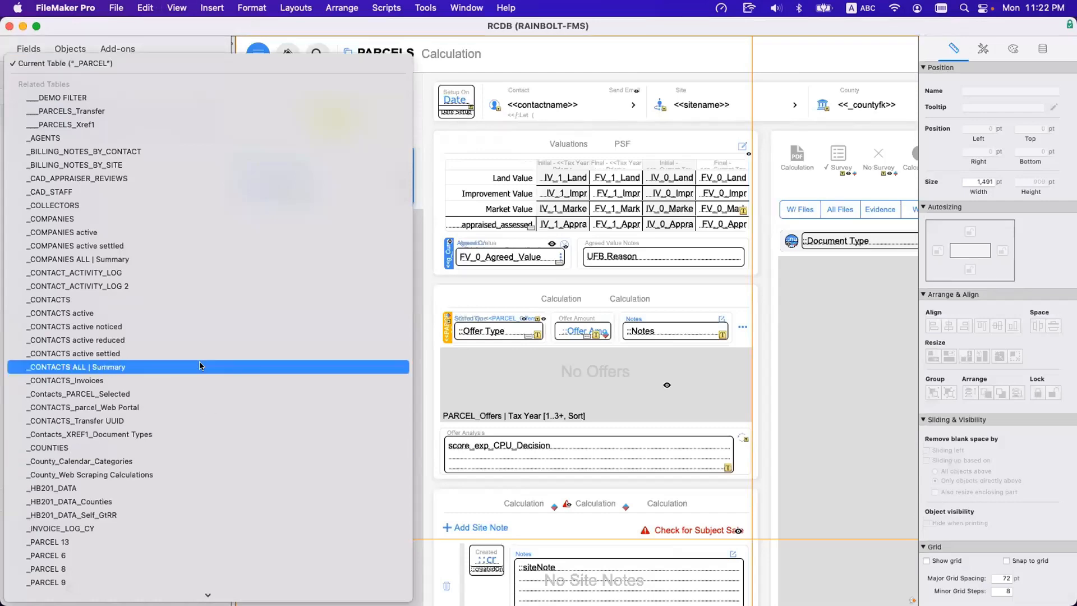
pyautogui.scroll(15, 201, 366)
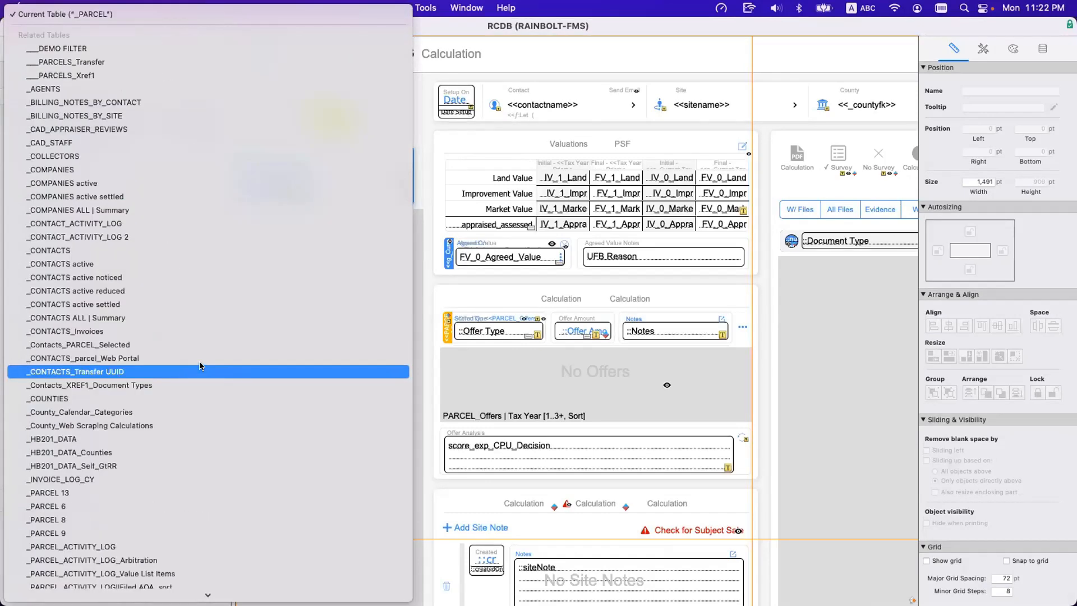
pyautogui.scroll(-15, 201, 365)
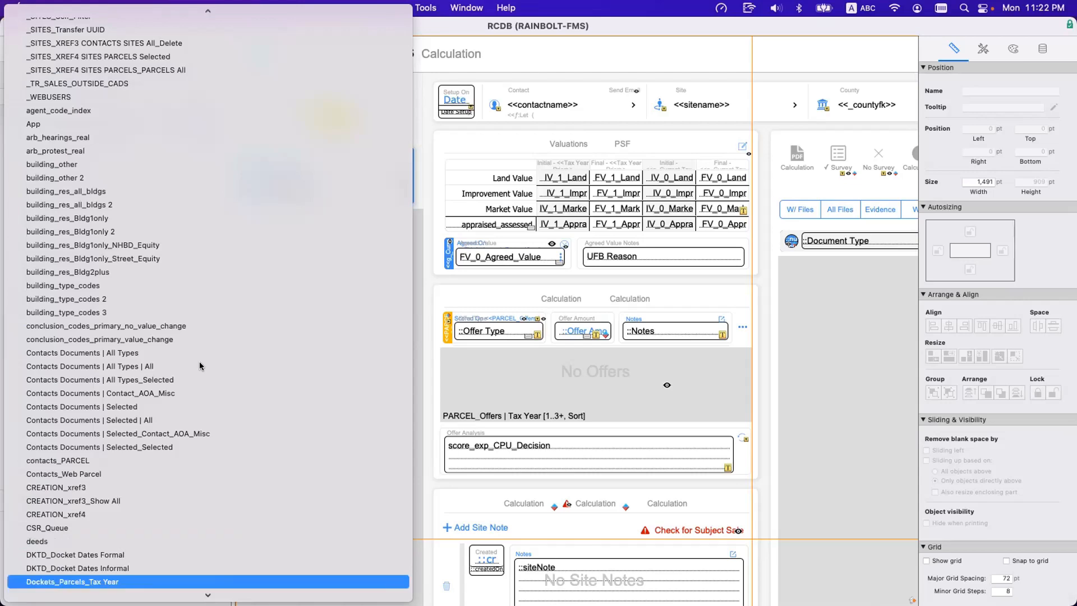
pyautogui.scroll(-5, 199, 366)
pyautogui.scroll(5, 187, 273)
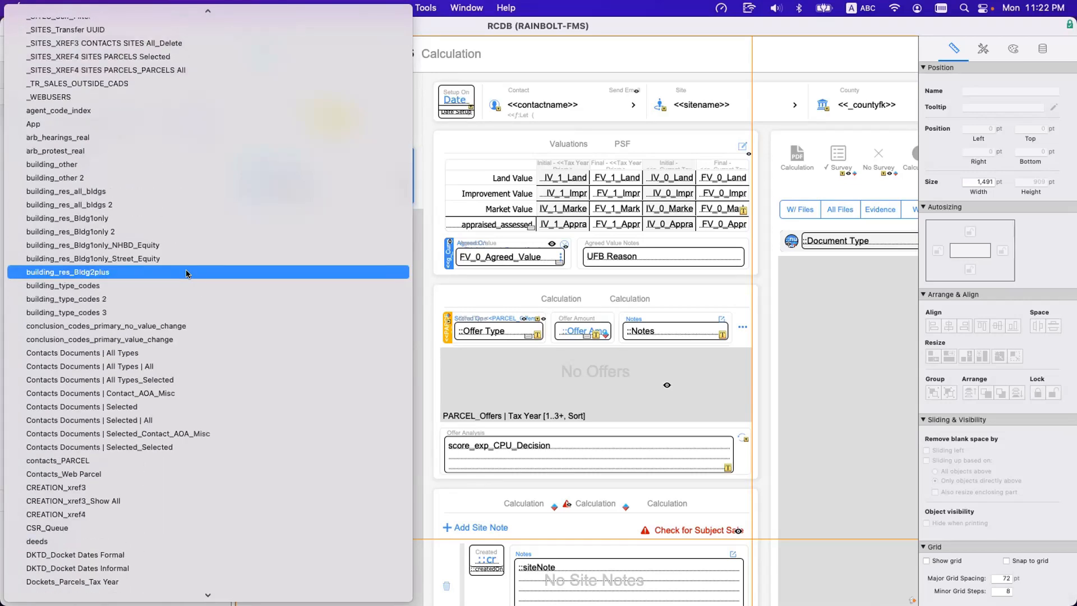
pyautogui.scroll(8, 188, 273)
pyautogui.scroll(-20, 189, 276)
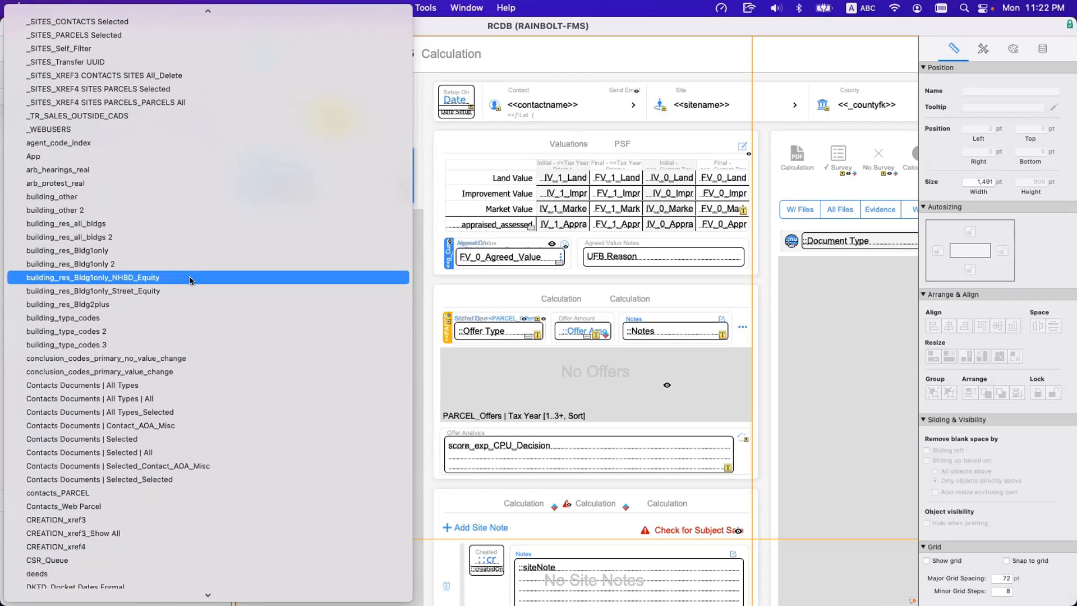
pyautogui.scroll(10, 190, 283)
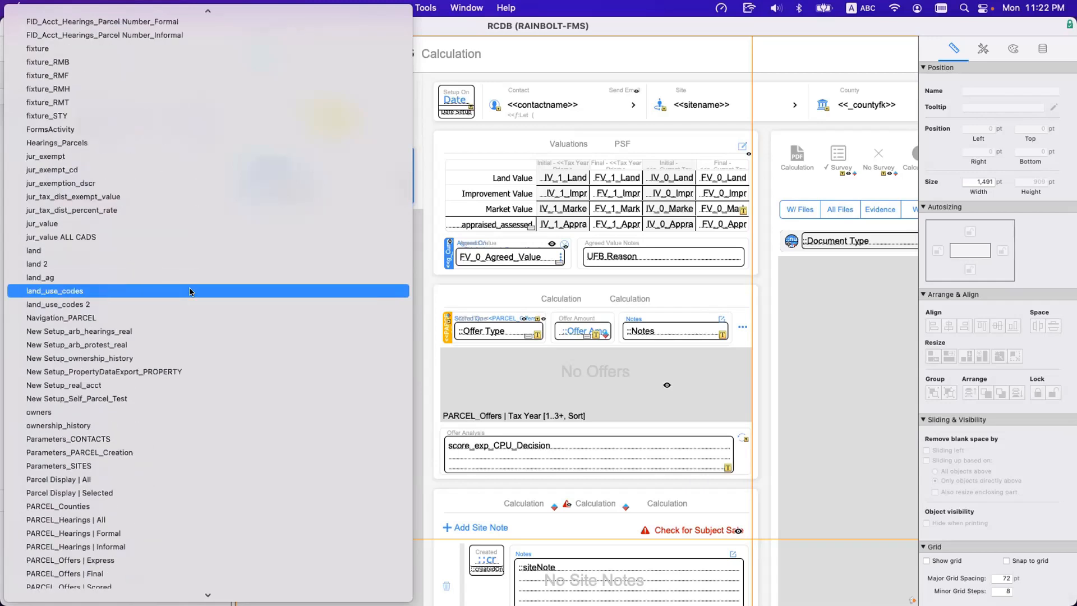
pyautogui.scroll(12, 190, 297)
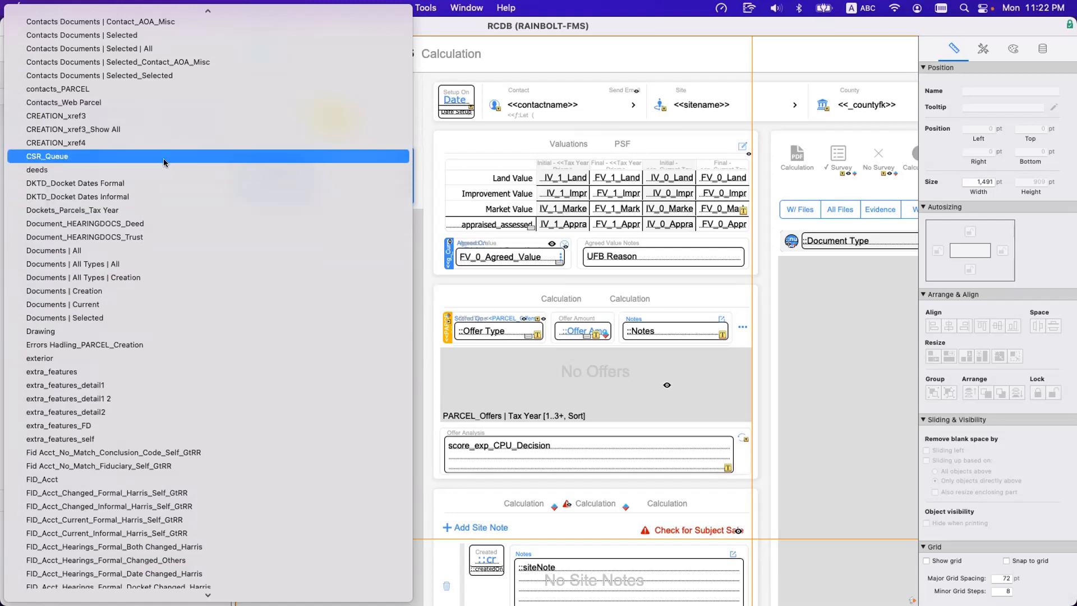
pyautogui.scroll(20, 164, 162)
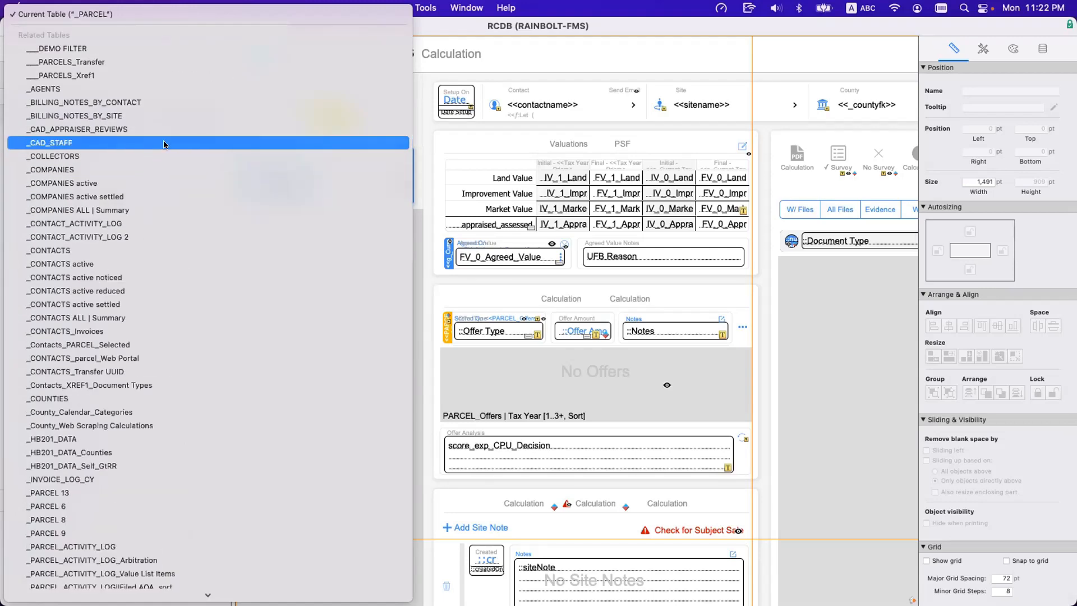
# Look up table occurrences in the list by the prefixes "in" and "g", and return to the list's beginning.
pyautogui.write('in')
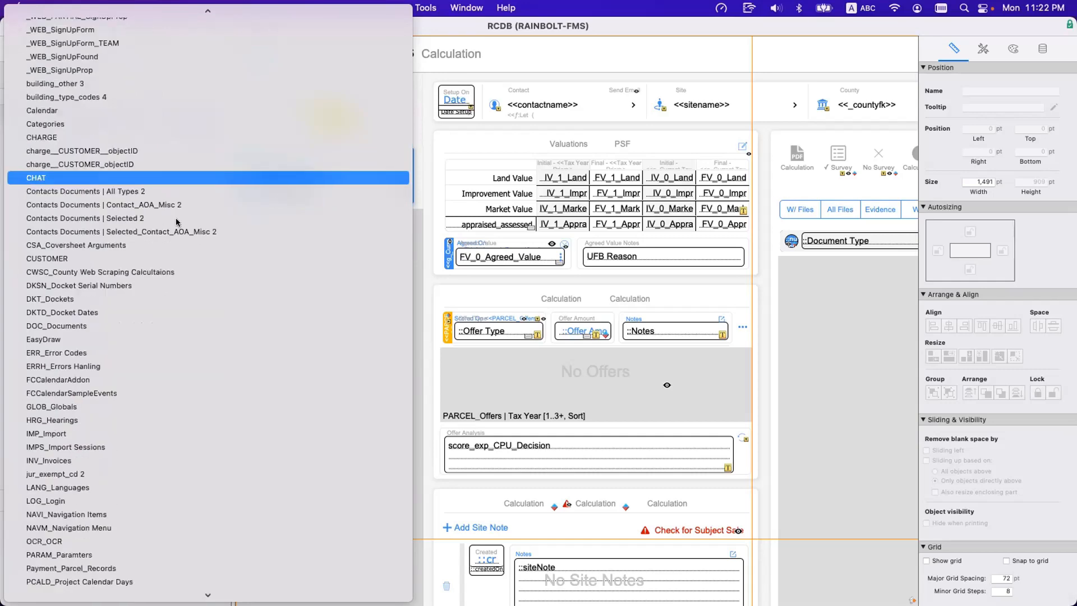
pyautogui.scroll(10, 140, 258)
pyautogui.scroll(20, 140, 257)
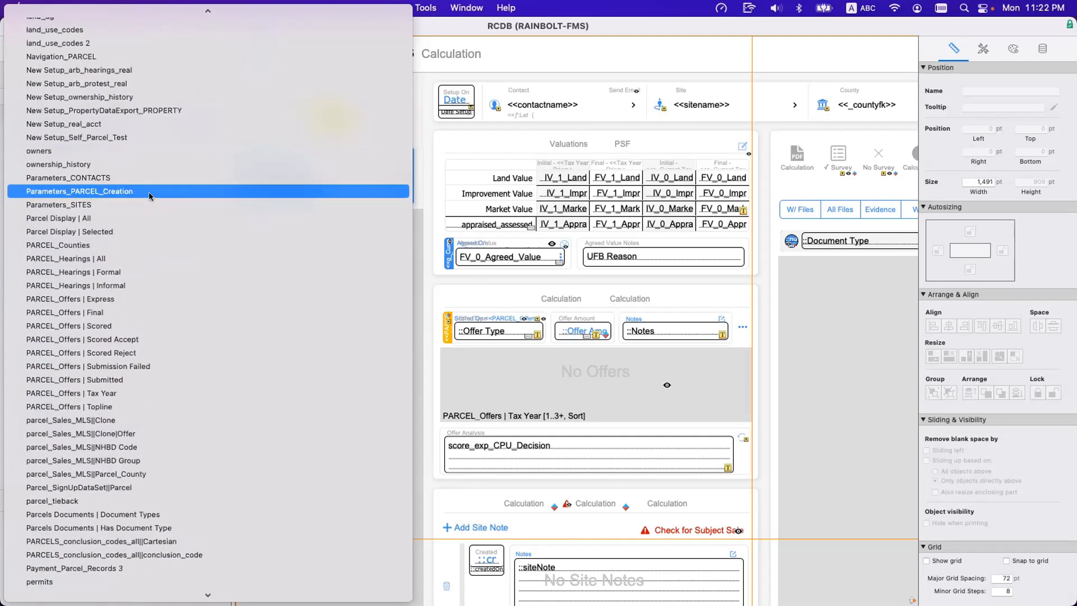
pyautogui.write('g')
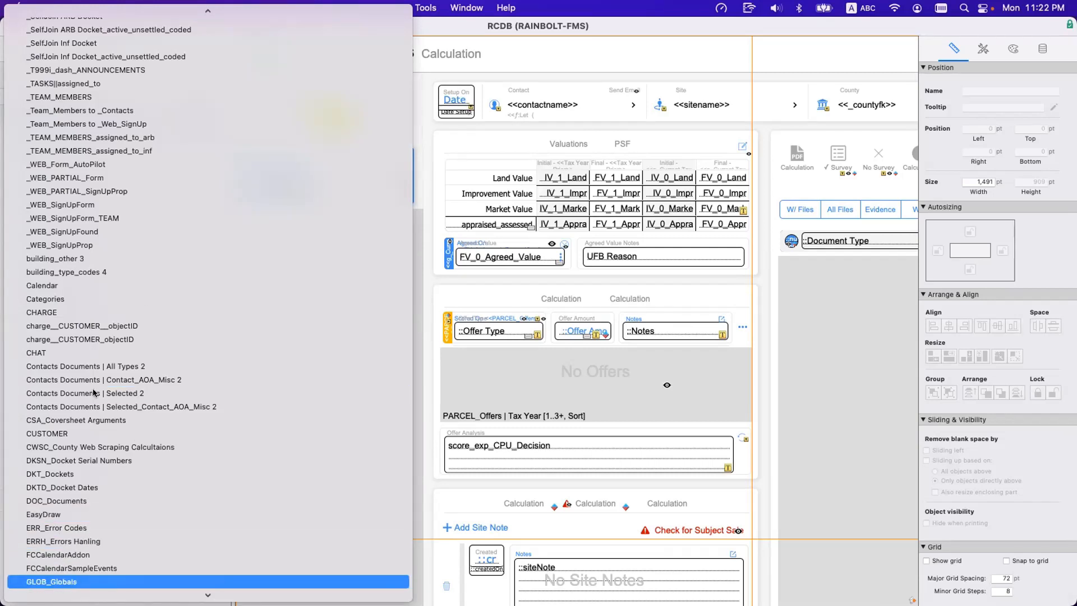
pyautogui.scroll(-20, 105, 368)
pyautogui.scroll(20, 106, 368)
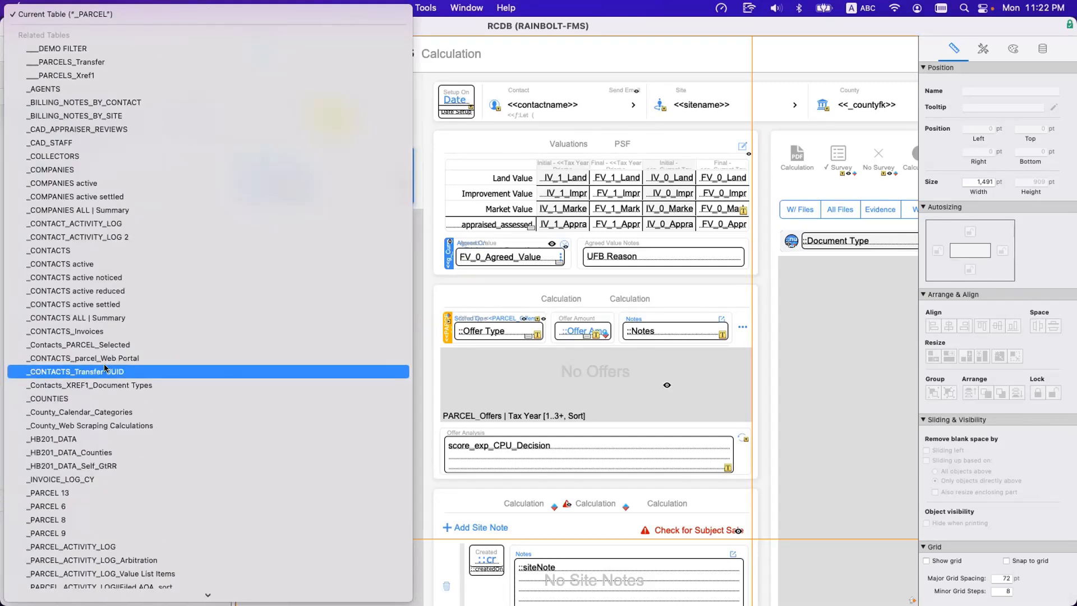
# Find the DKTD_Docket Dates Formal occurrence by the prefix "dk", review the underscore-prefixed occurrences and close the table list.
pyautogui.write('dk')
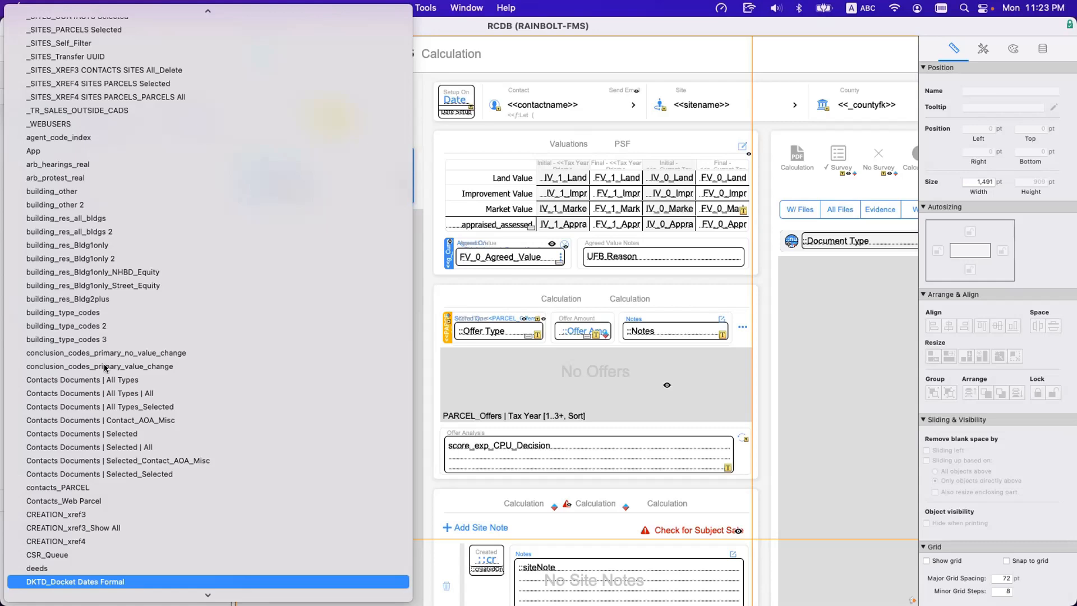
pyautogui.scroll(15, 105, 365)
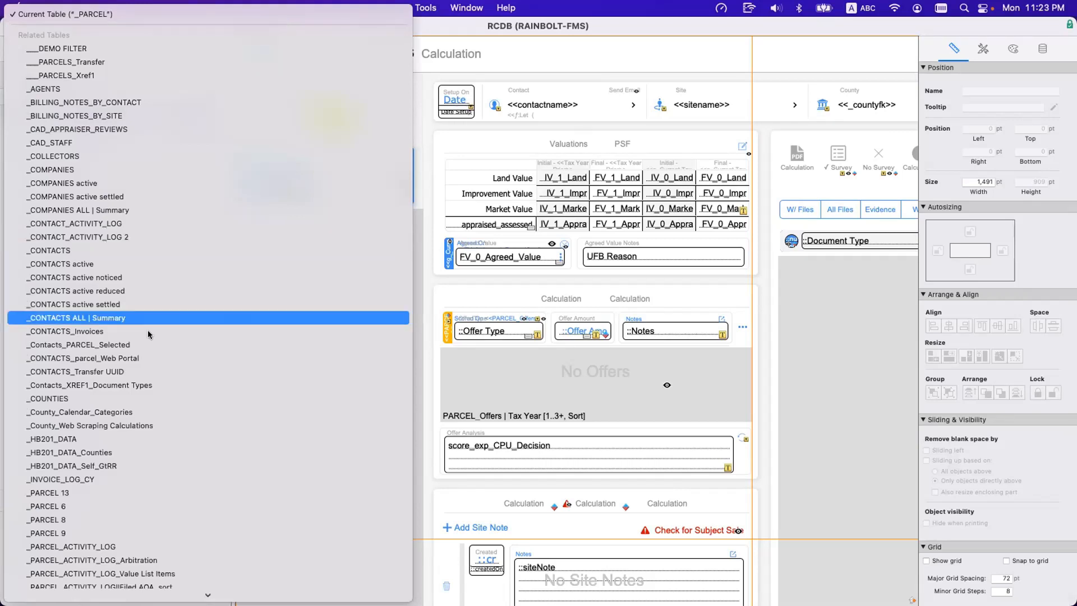
pyautogui.scroll(-3, 152, 392)
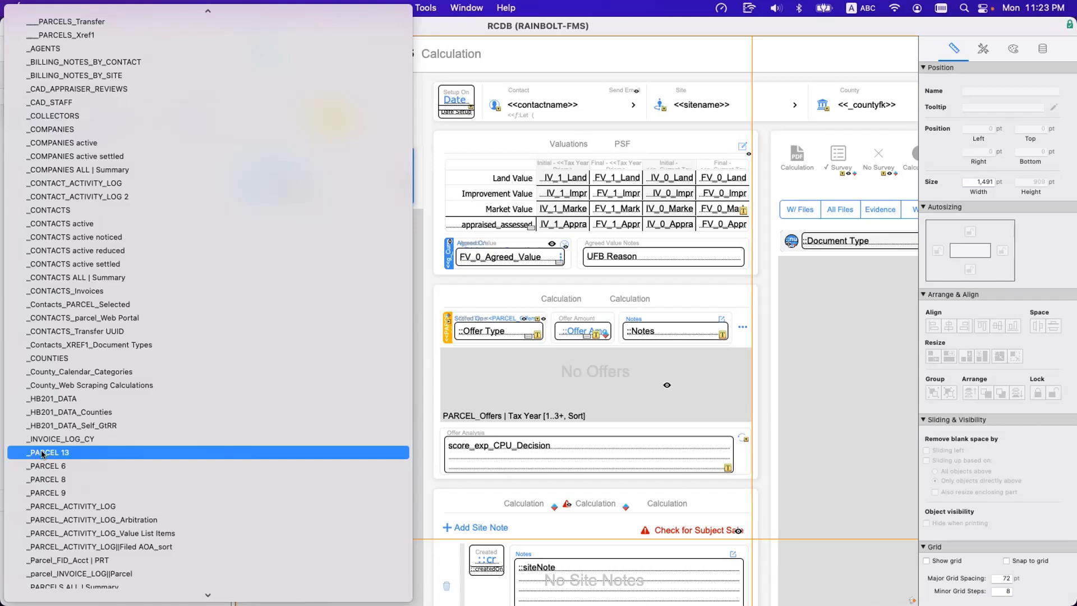
pyautogui.press('Escape')
# Reopen the Manage Database window and sort the tables by table name in ascending order.
pyautogui.press('shift+super+d')
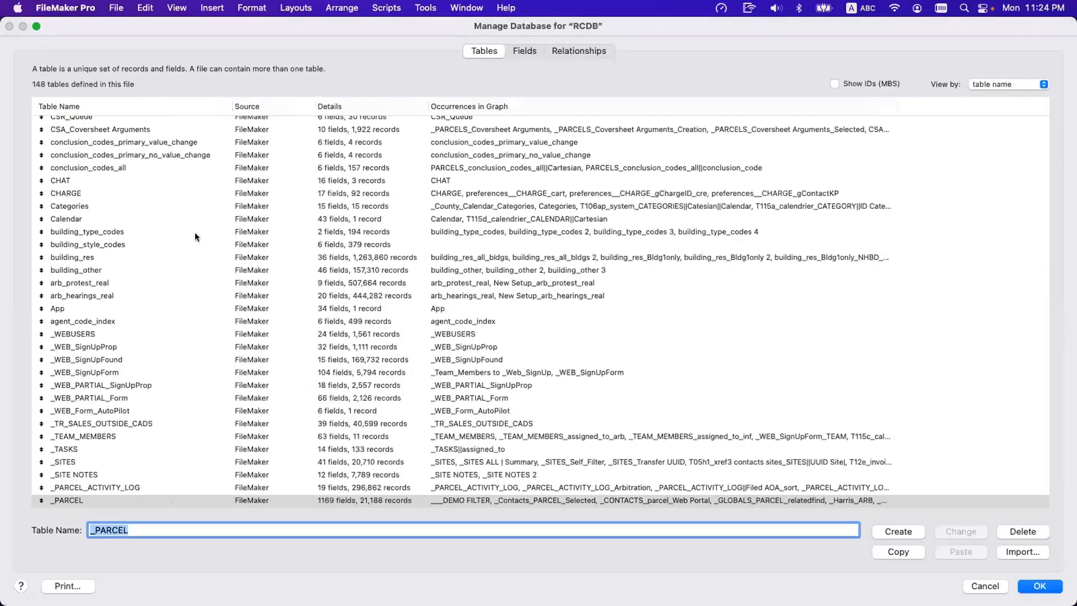
pyautogui.scroll(5, 194, 234)
pyautogui.scroll(10, 194, 232)
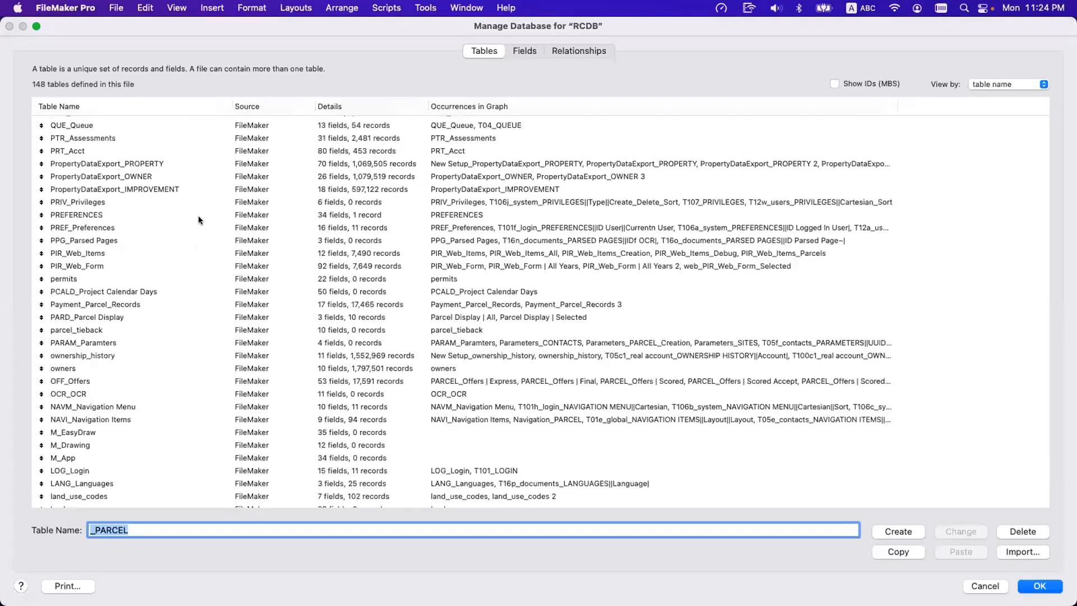
pyautogui.click(140, 106)
pyautogui.click(1043, 84)
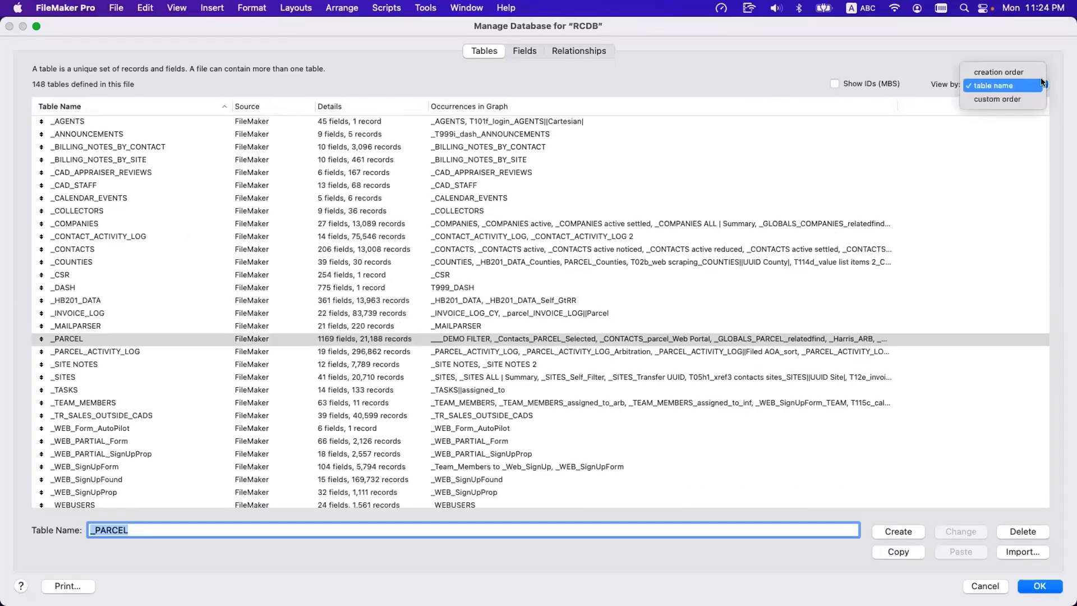
pyautogui.click(1035, 85)
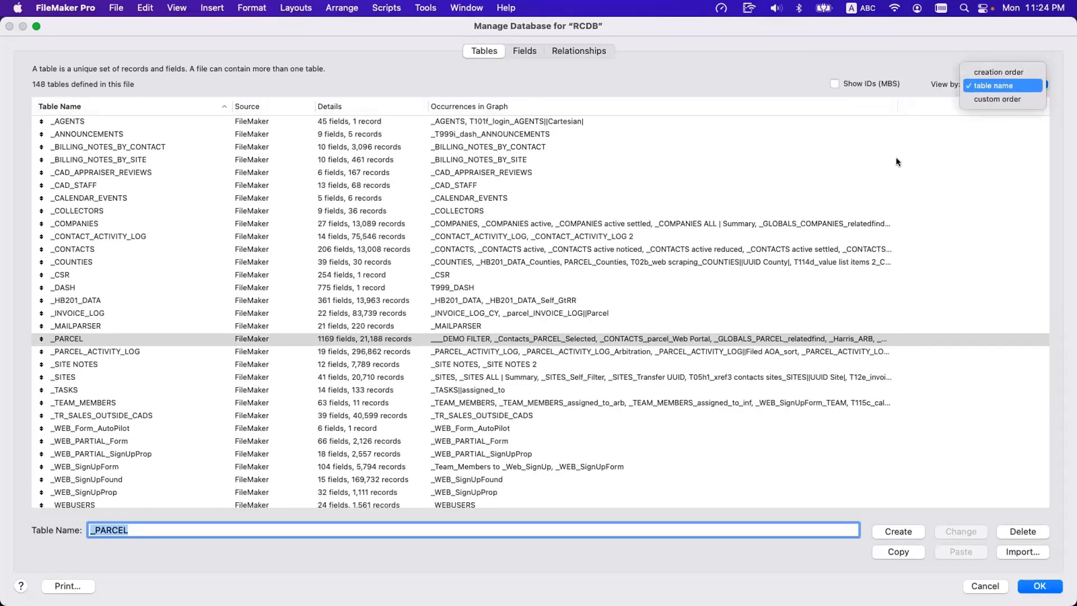
# Rename the _PARCEL_ACTIVITY_LOG table to PACL_Parcel Activity Log.
pyautogui.click(93, 349)
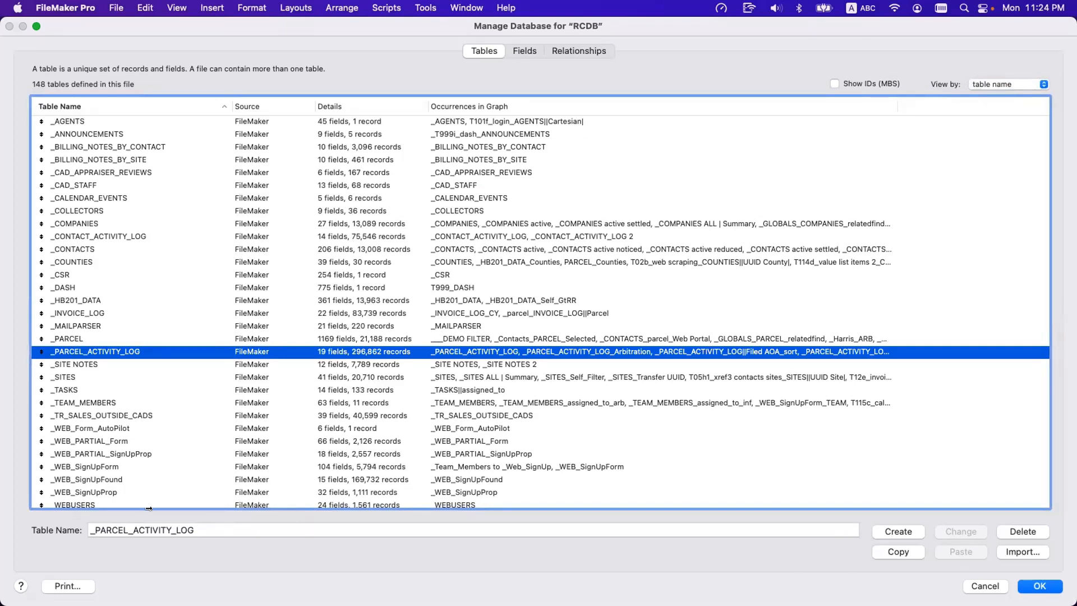
pyautogui.moveTo(196, 530); pyautogui.dragTo(58, 524)
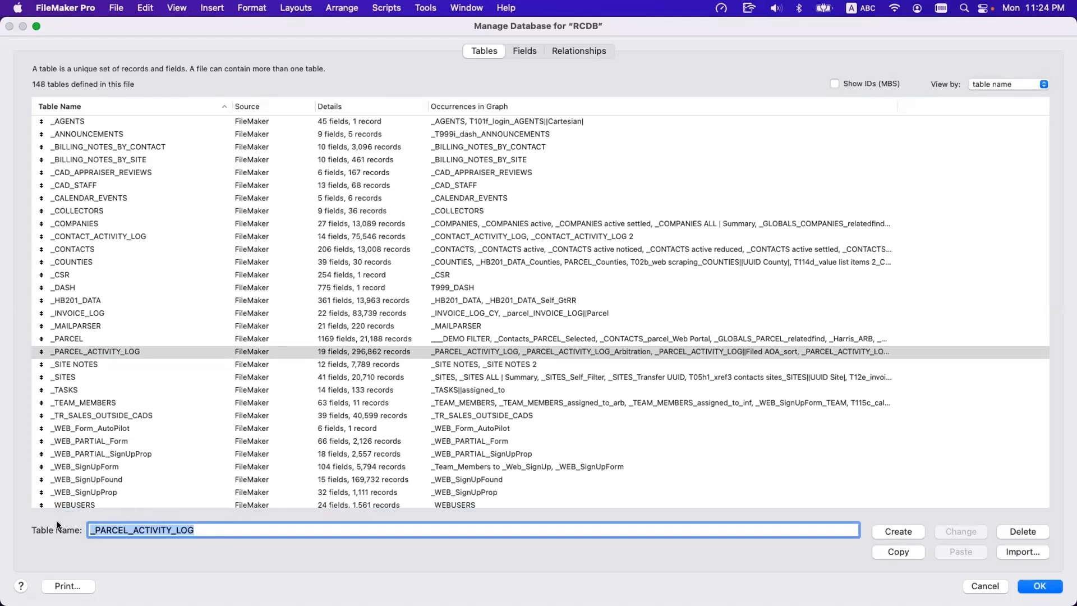
pyautogui.write('P')
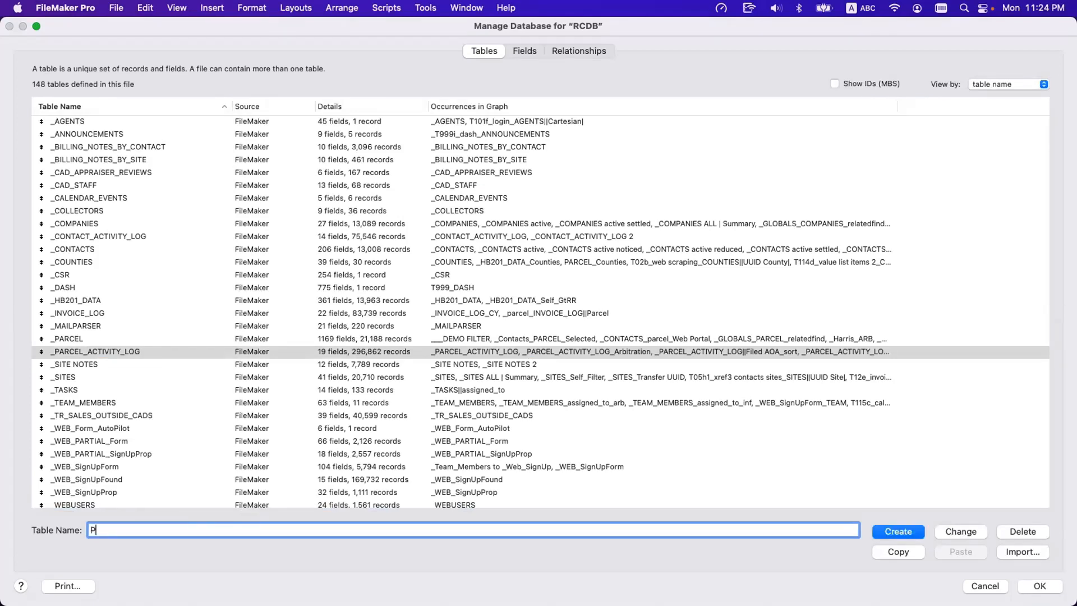
pyautogui.write('AC')
pyautogui.write('L_PArcel Activity Log')
pyautogui.click(961, 529)
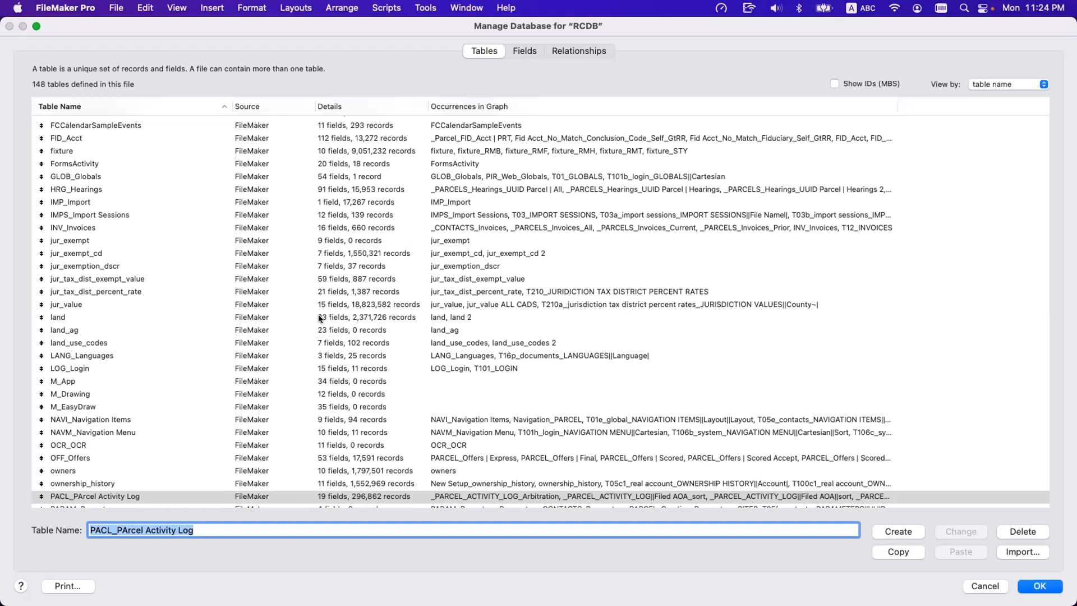
pyautogui.click(126, 529)
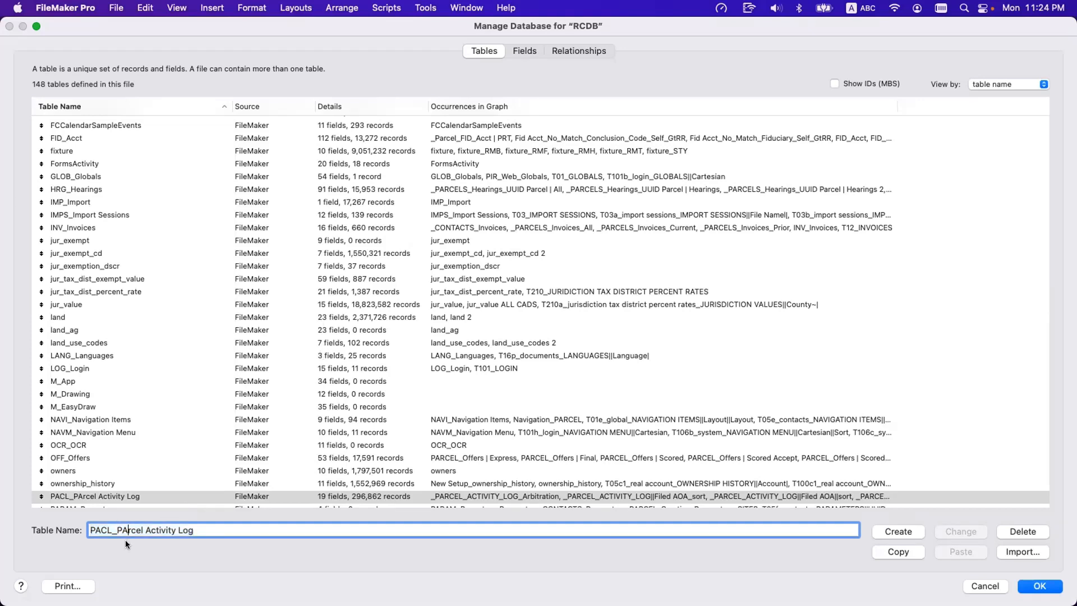
pyautogui.press('BackSpace')
pyautogui.write('a')
pyautogui.click(958, 531)
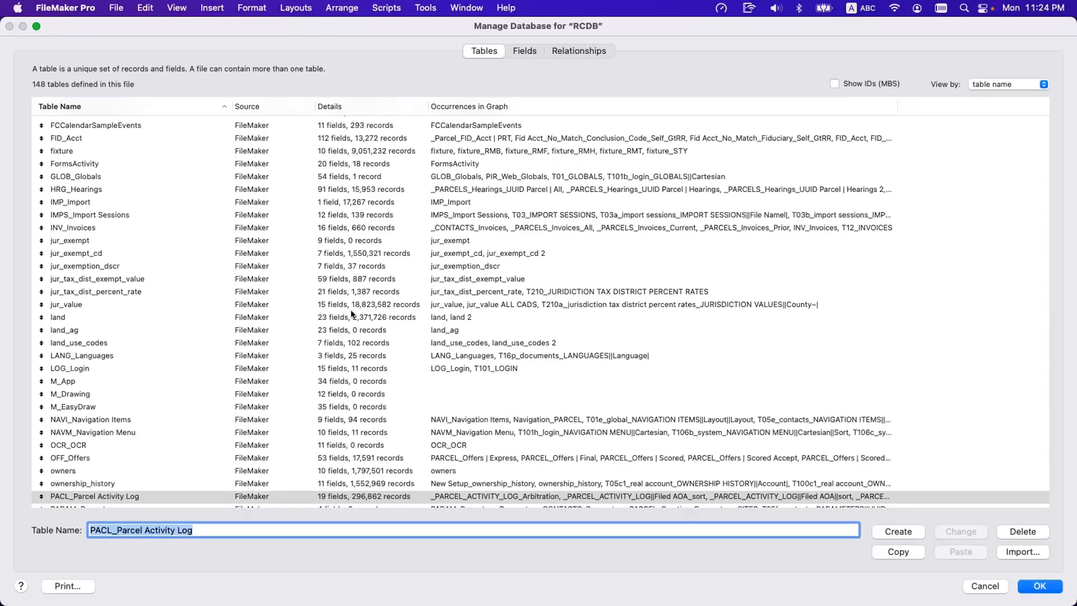
# Look up the renamed PACL_Parcel Activity Log table by the prefix "p", and close Manage Database discarding all changes.
pyautogui.scroll(15, 352, 313)
pyautogui.click(271, 212)
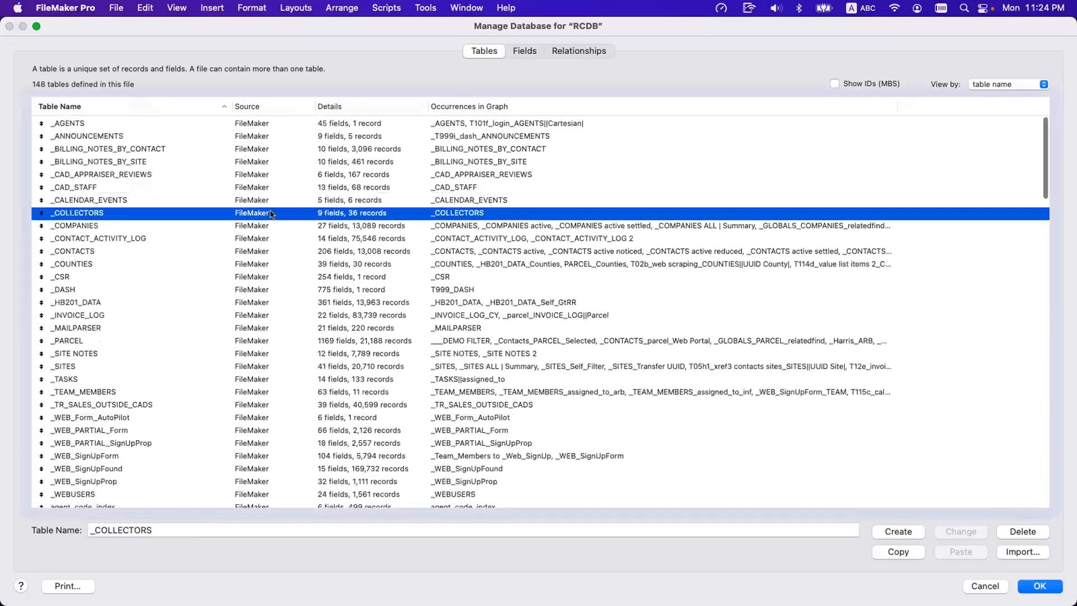
pyautogui.press('p')
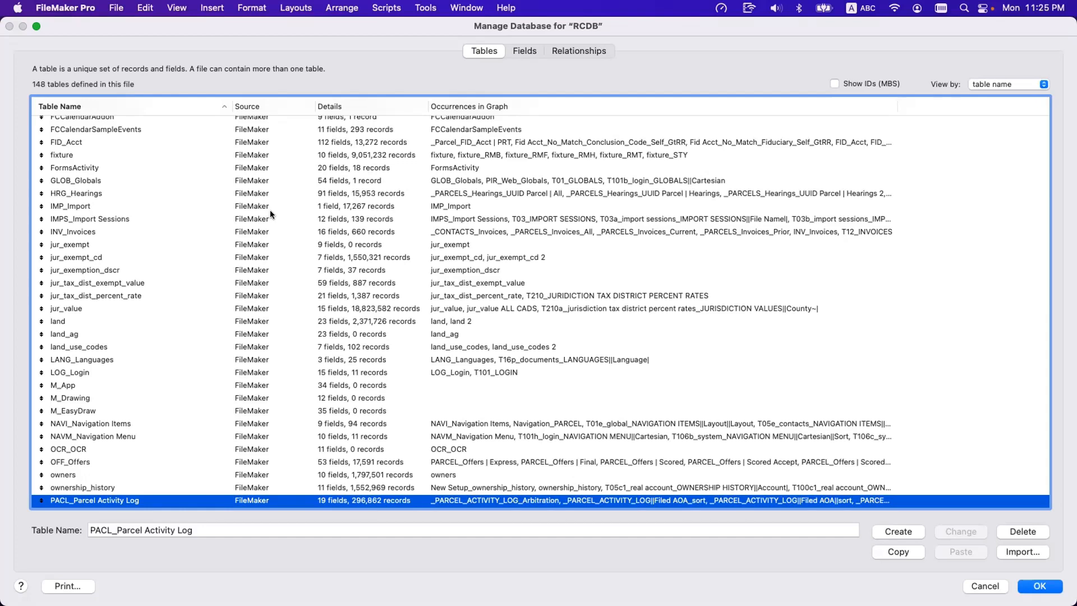
pyautogui.click(985, 586)
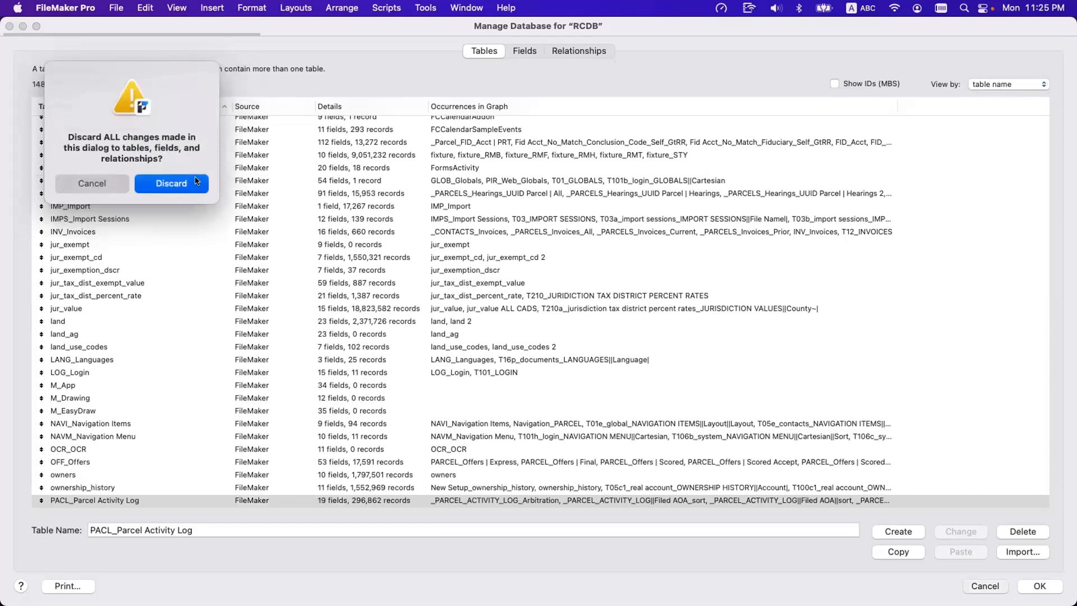
pyautogui.click(180, 181)
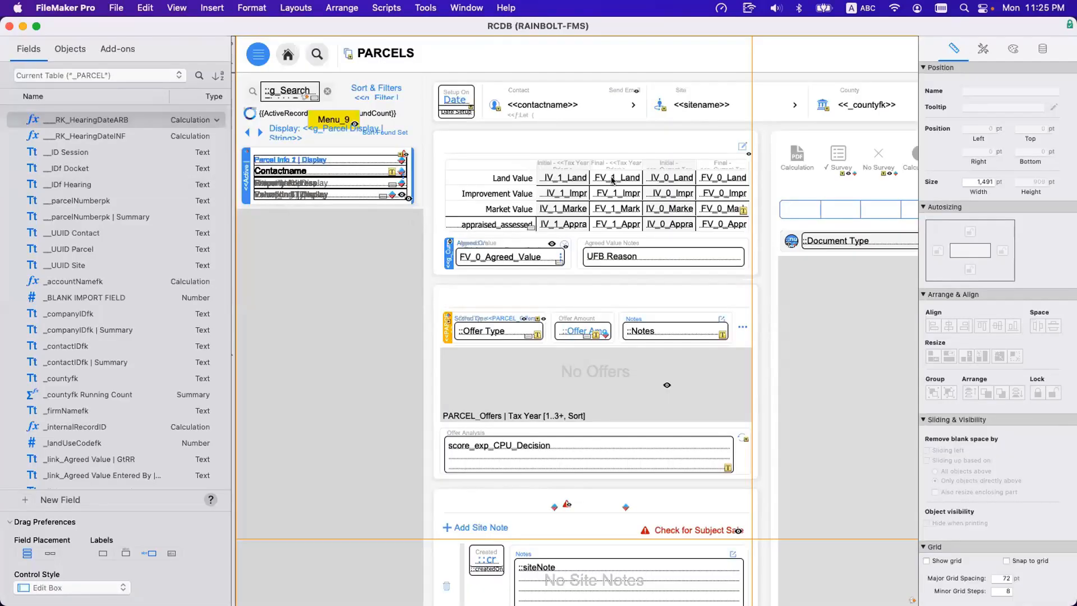
# Show the layout tools, place a portal about 379 by 259 pt over the Valuations section and open its related table list.
pyautogui.press('super+alt+s')
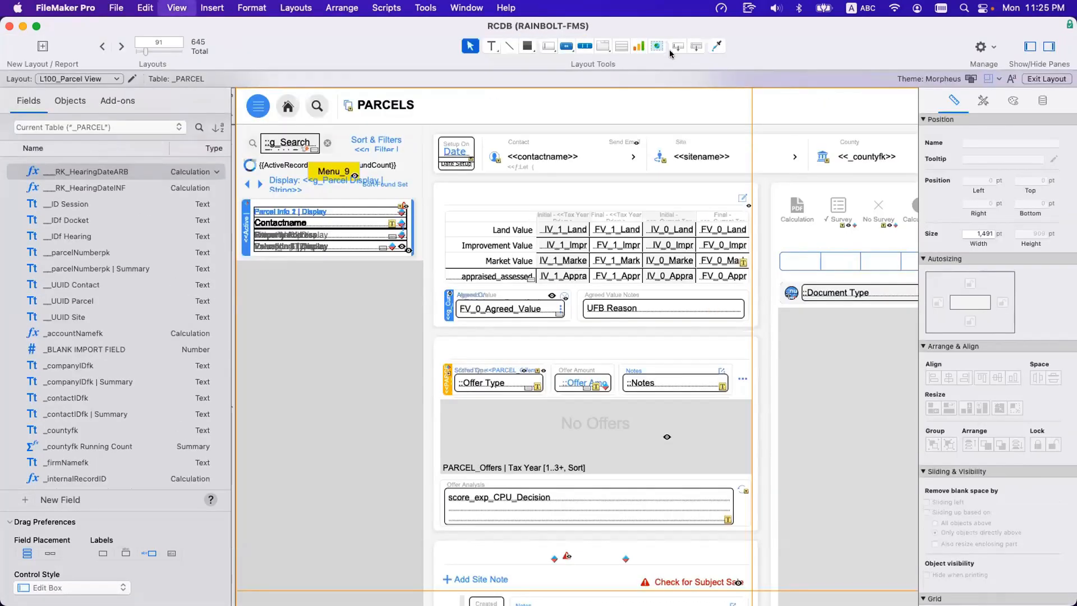
pyautogui.click(621, 47)
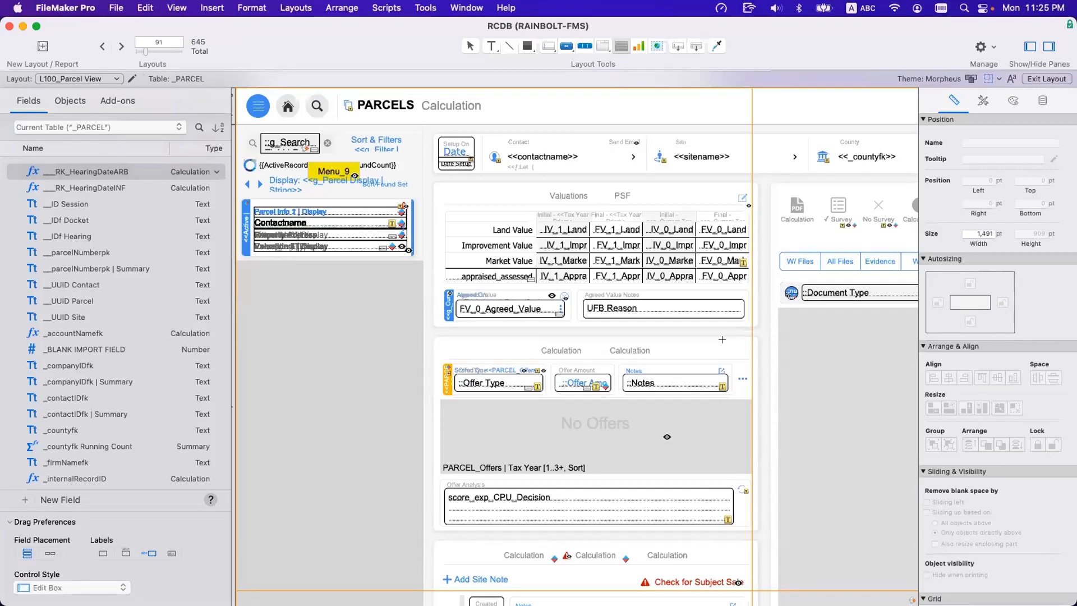
pyautogui.moveTo(493, 196)
pyautogui.mouseDown()
pyautogui.moveTo(725, 340)
pyautogui.moveTo(749, 371)
pyautogui.mouseUp()
pyautogui.click(554, 138)
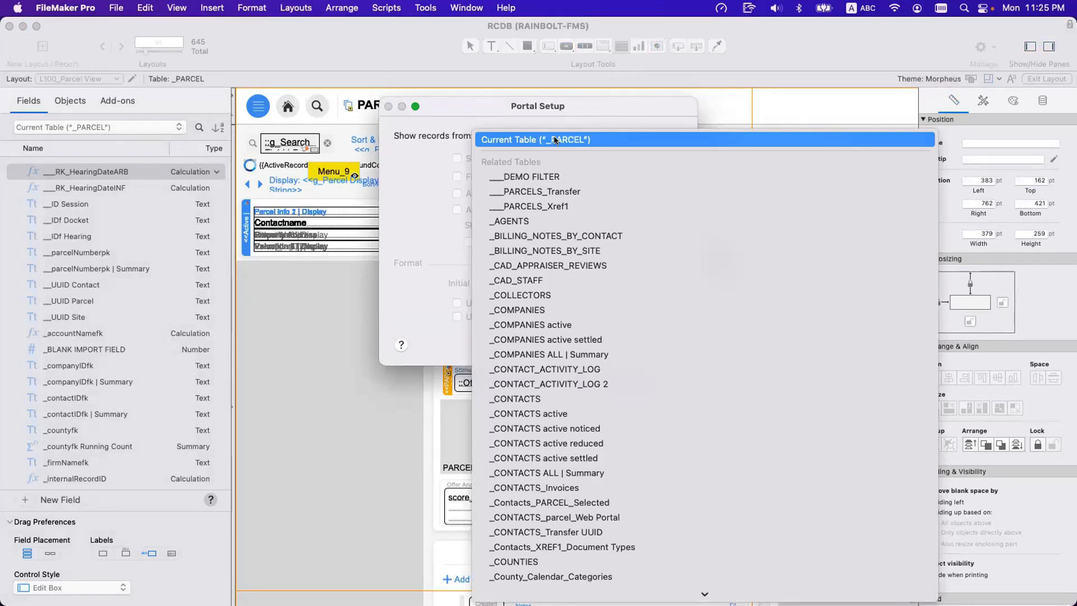
# Look up related tables for the portal by the prefixes "p" and "st", and return to the list's beginning.
pyautogui.press('p')
pyautogui.scroll(20, 554, 135)
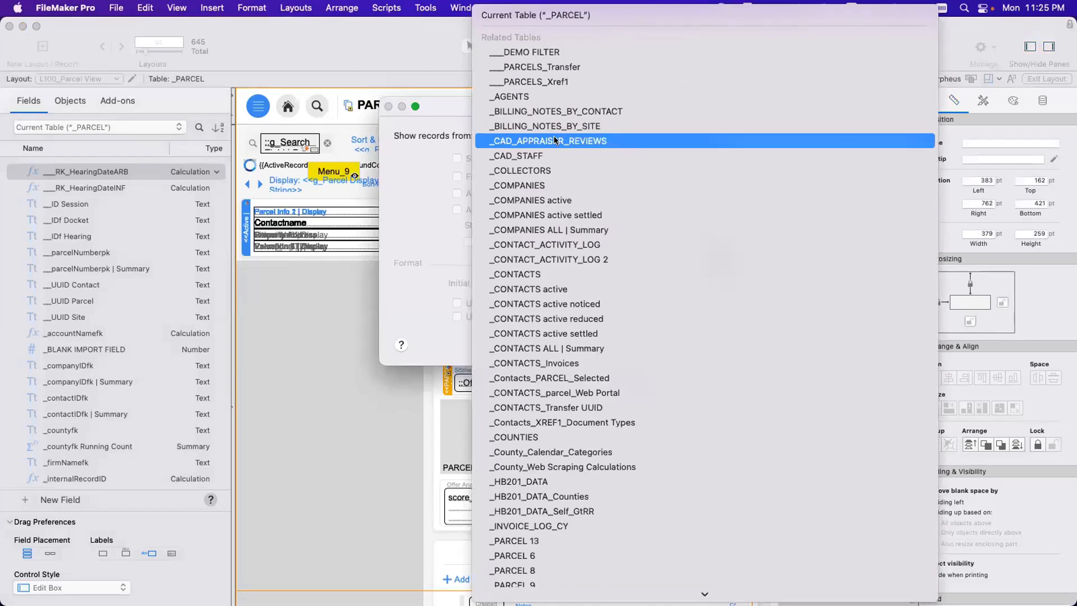
pyautogui.press('s')
pyautogui.press('t')
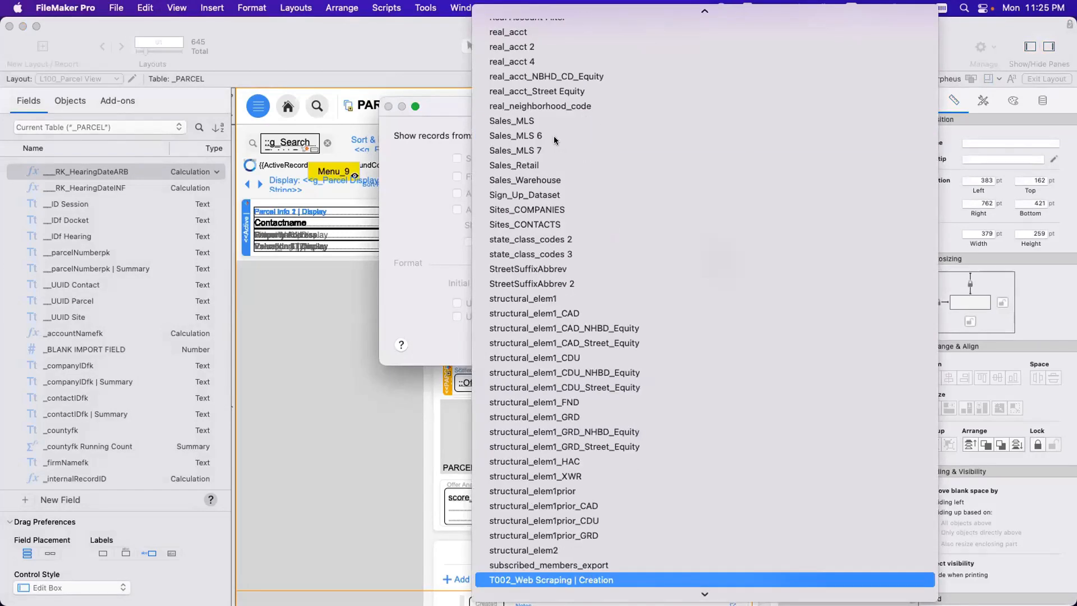
pyautogui.scroll(20, 573, 234)
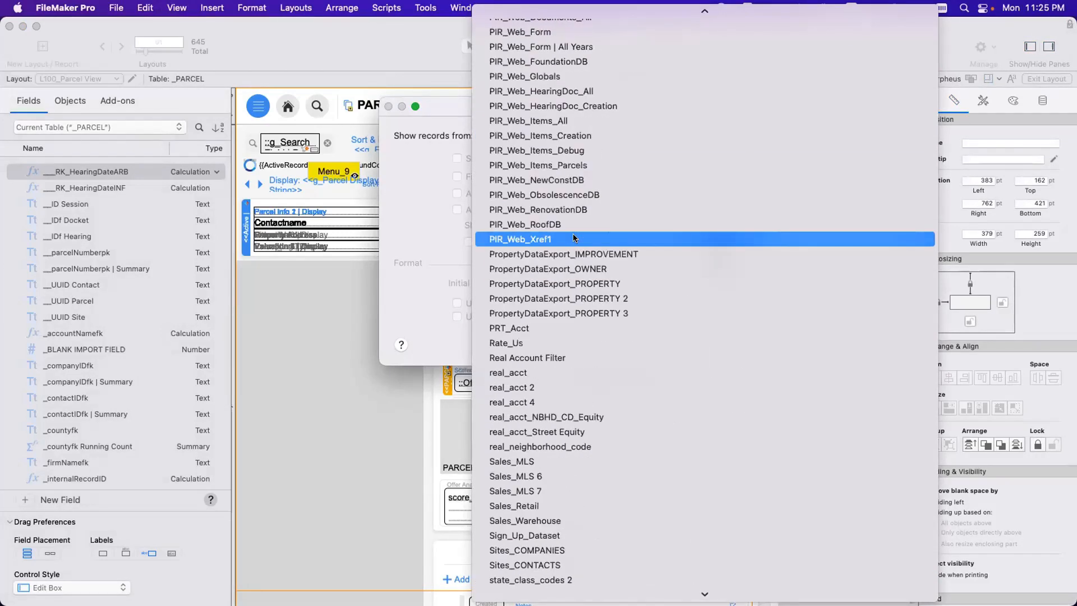
pyautogui.scroll(15, 573, 234)
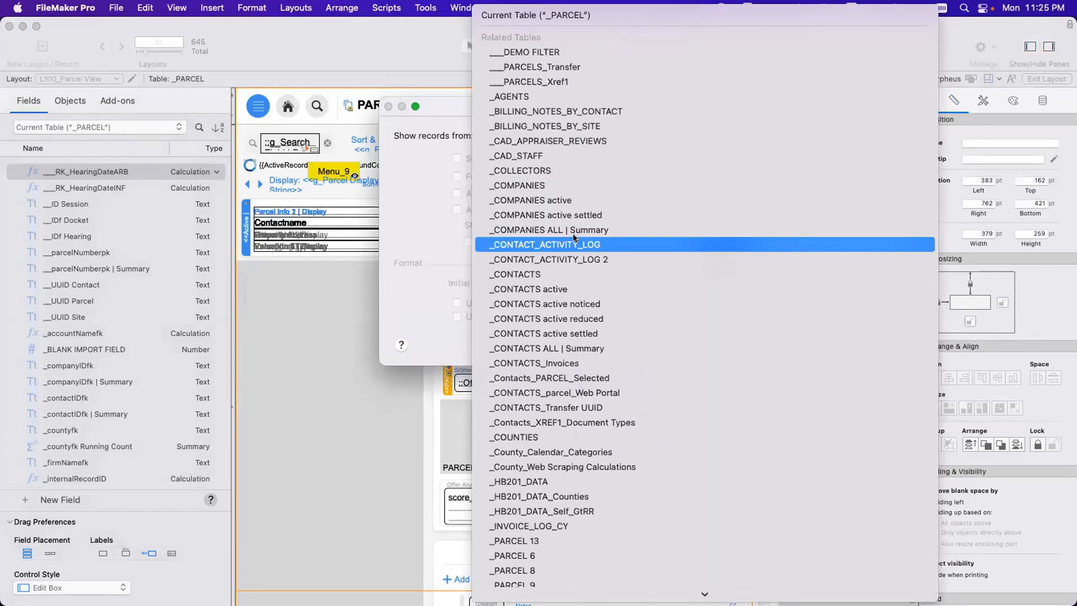
# Review the related tables through the PARCEL and PIR_Web occurrences, look up the prefix "l", and cancel the portal setup.
pyautogui.scroll(-20, 580, 244)
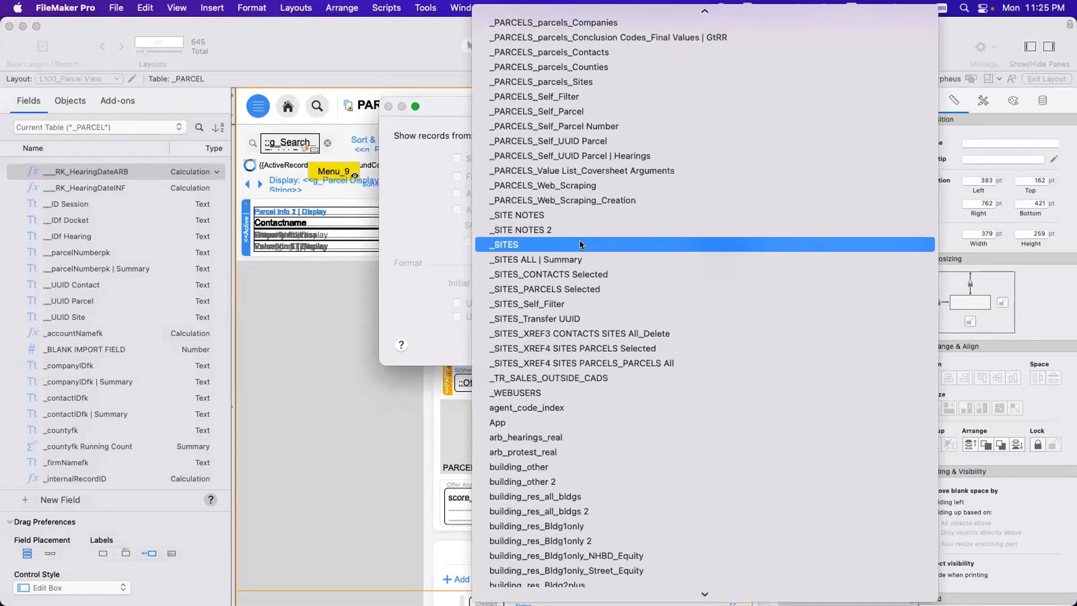
pyautogui.scroll(-20, 580, 244)
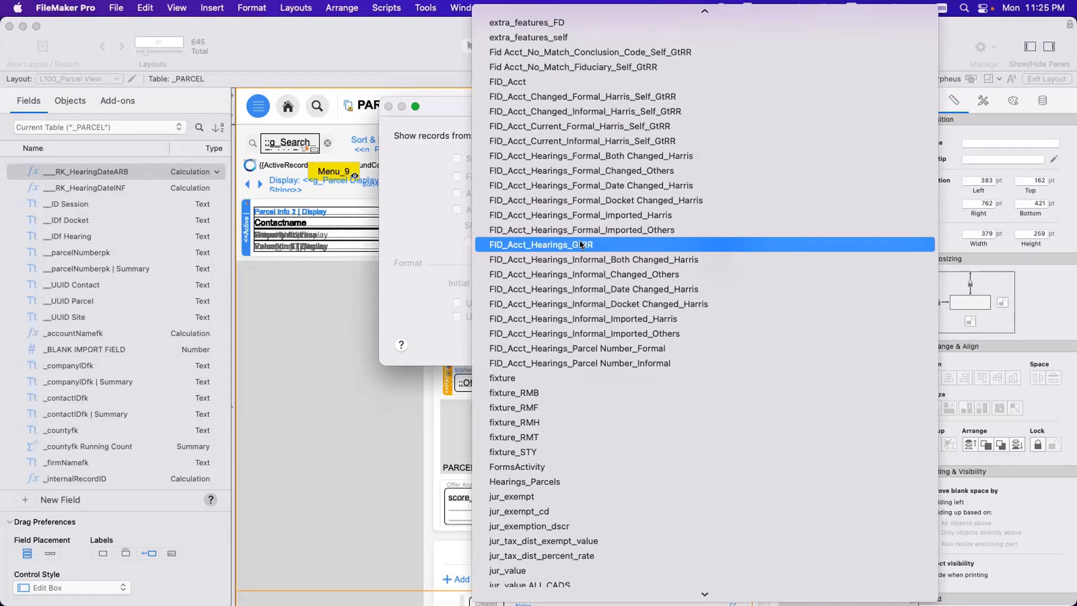
pyautogui.scroll(-20, 580, 244)
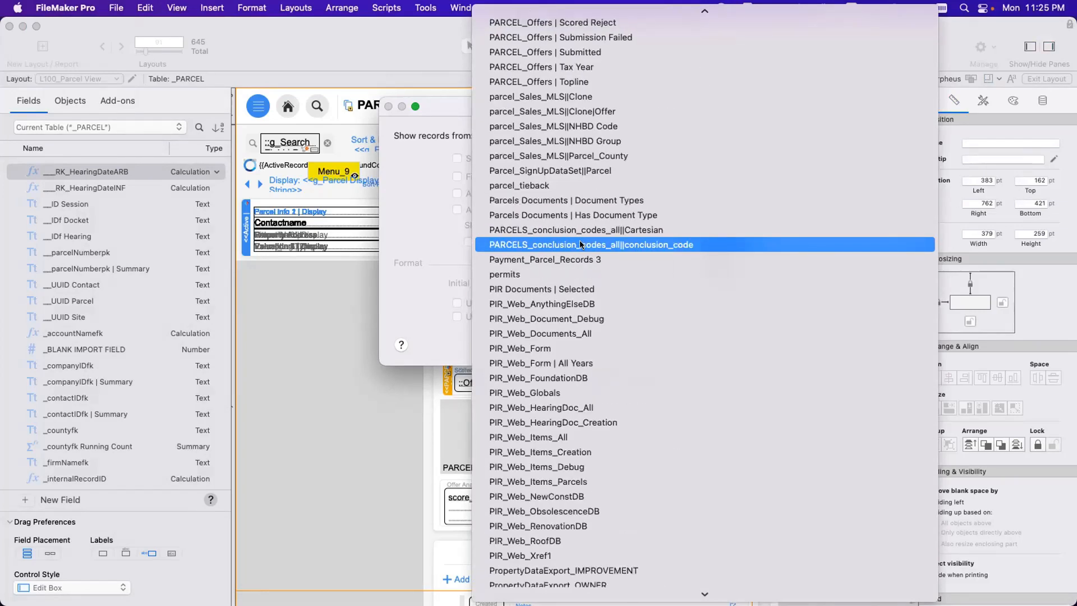
pyautogui.scroll(20, 580, 244)
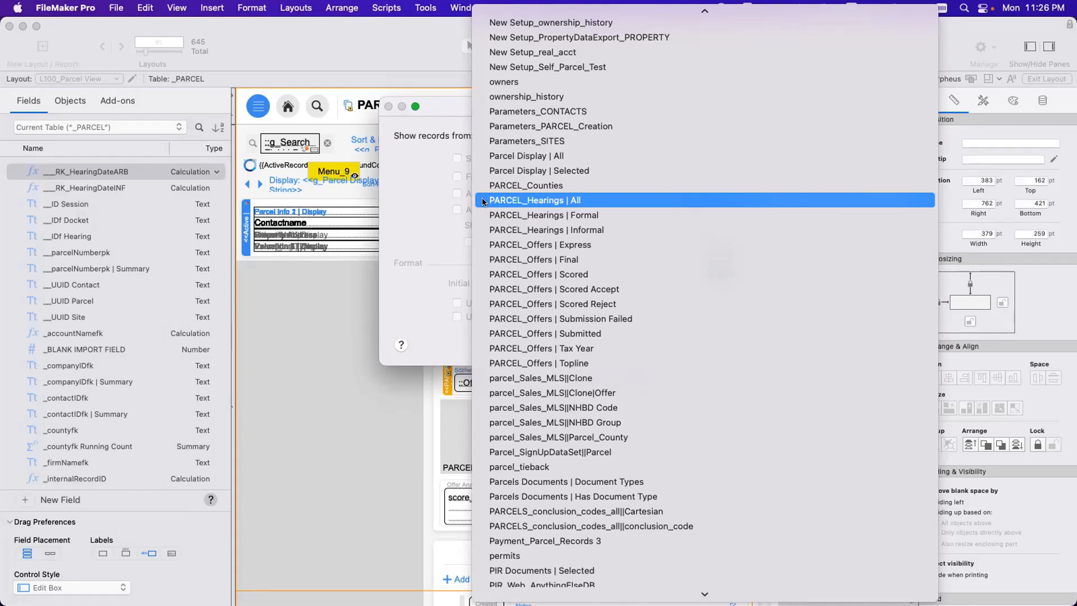
pyautogui.press('l')
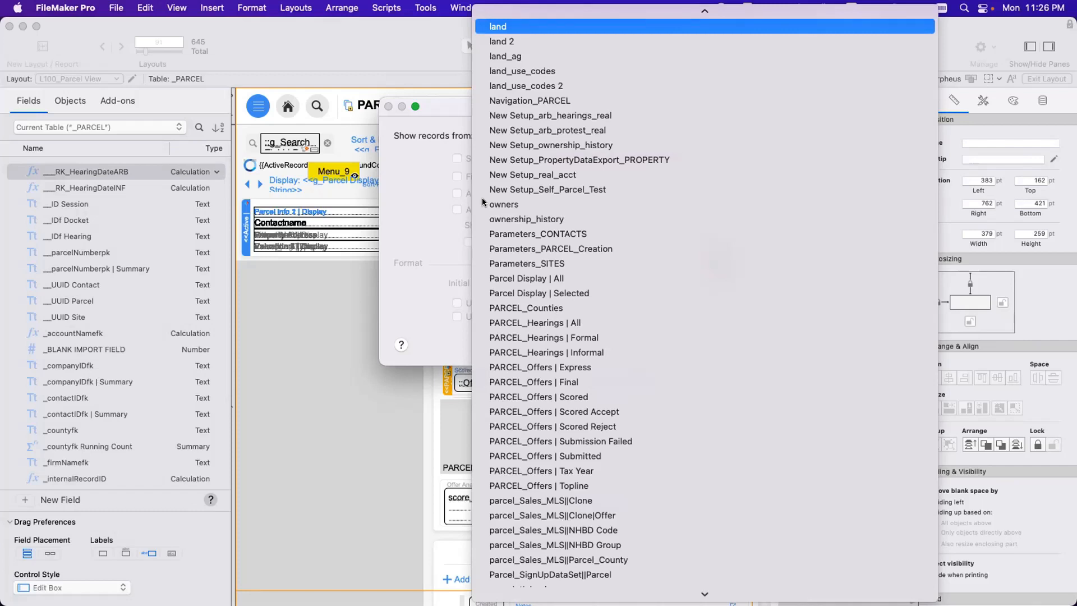
pyautogui.click(541, 312)
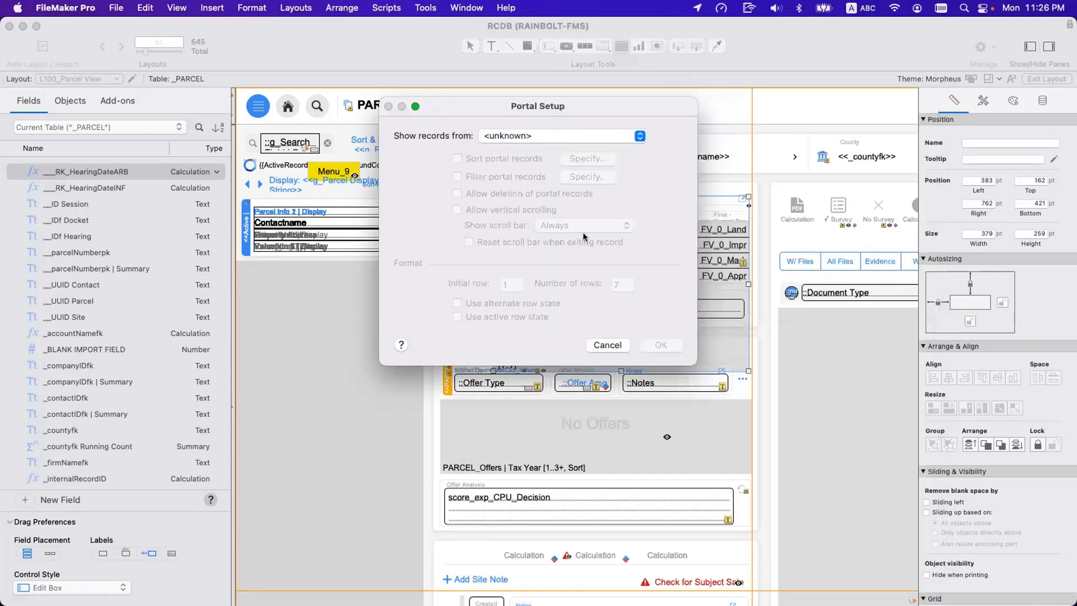
pyautogui.press('Return')
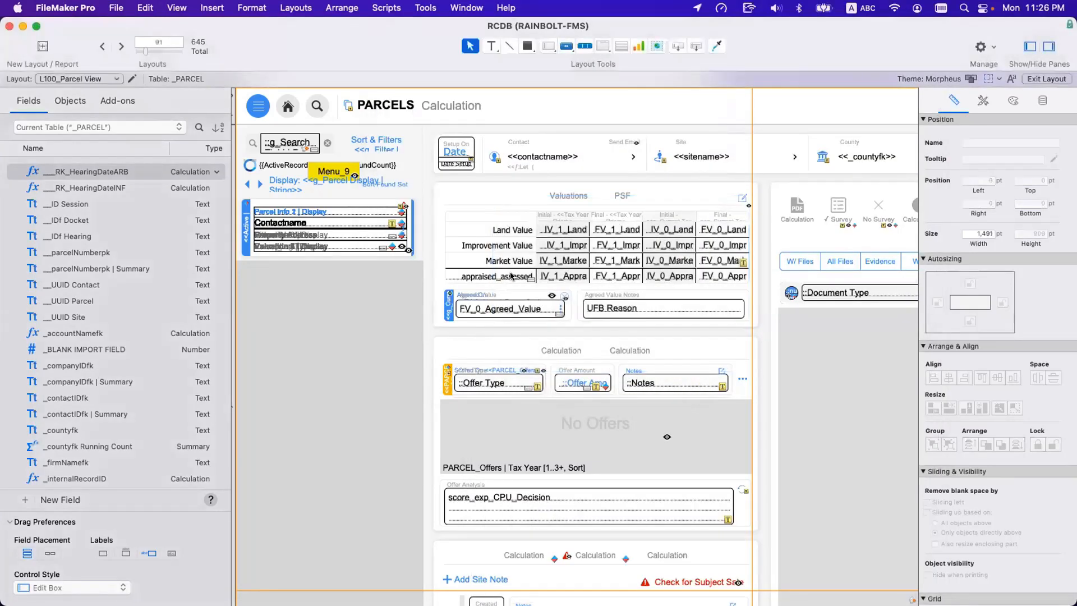
# Reopen the Manage Database window, reapply the table name view and review the table list from end to beginning.
pyautogui.press('super+shift+d')
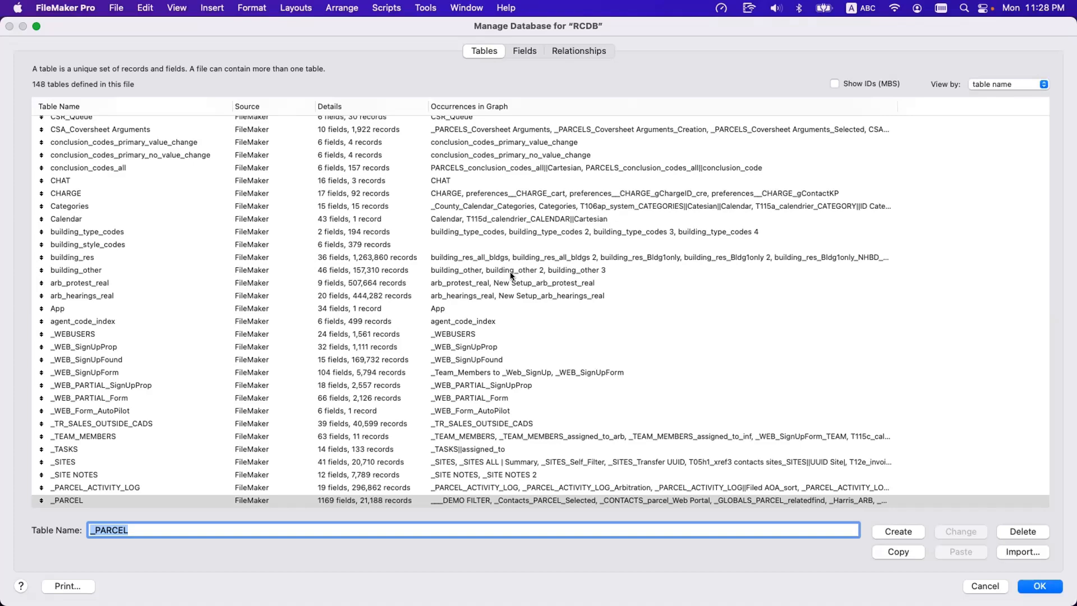
pyautogui.scroll(20, 274, 296)
pyautogui.scroll(-20, 275, 296)
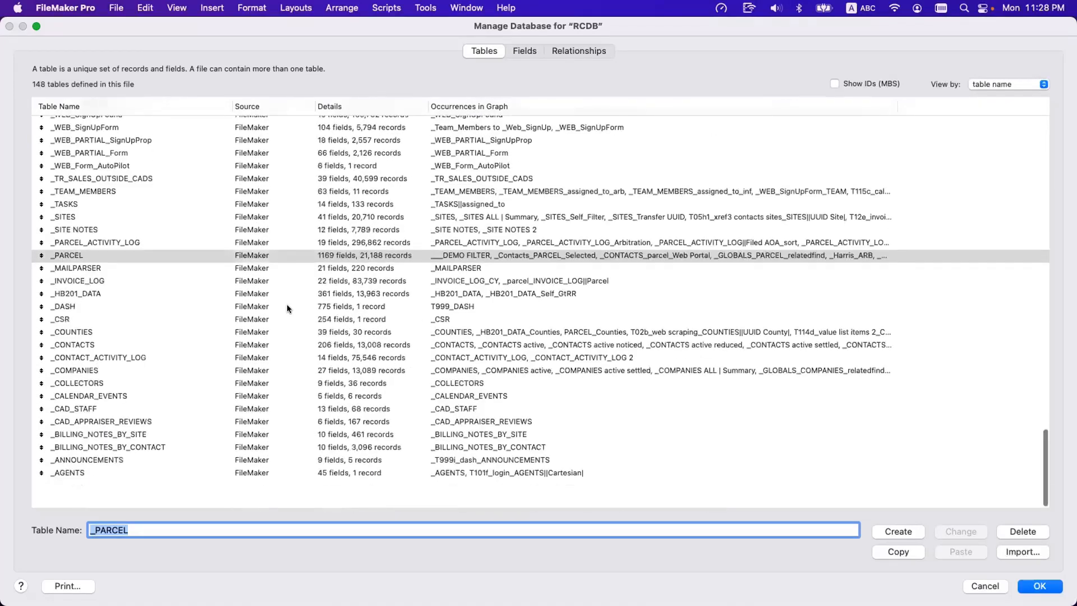
pyautogui.click(1027, 85)
pyautogui.click(1024, 85)
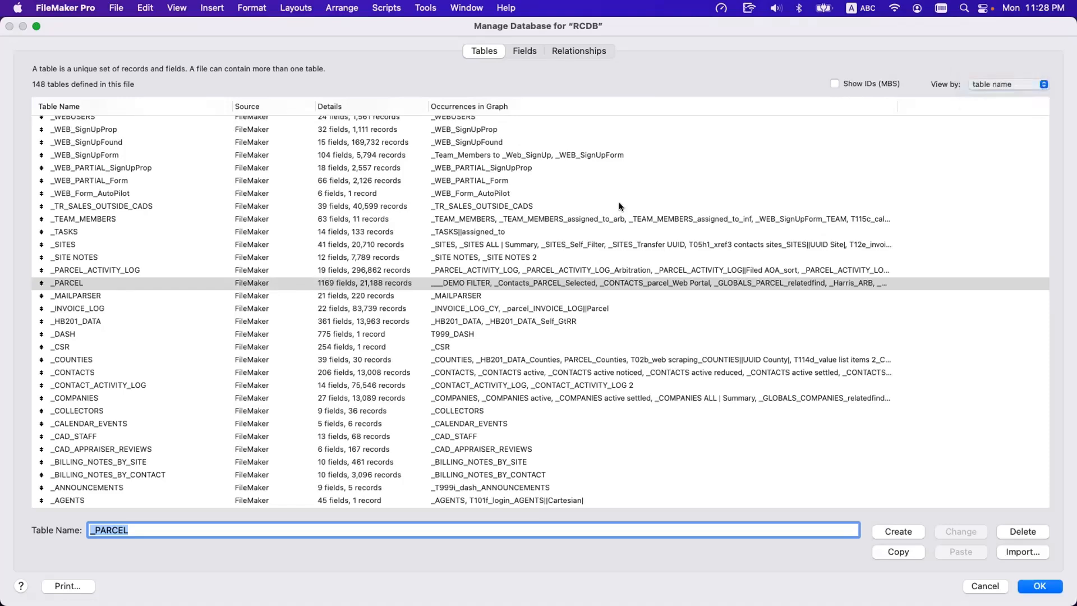
pyautogui.scroll(5, 493, 216)
pyautogui.scroll(20, 491, 213)
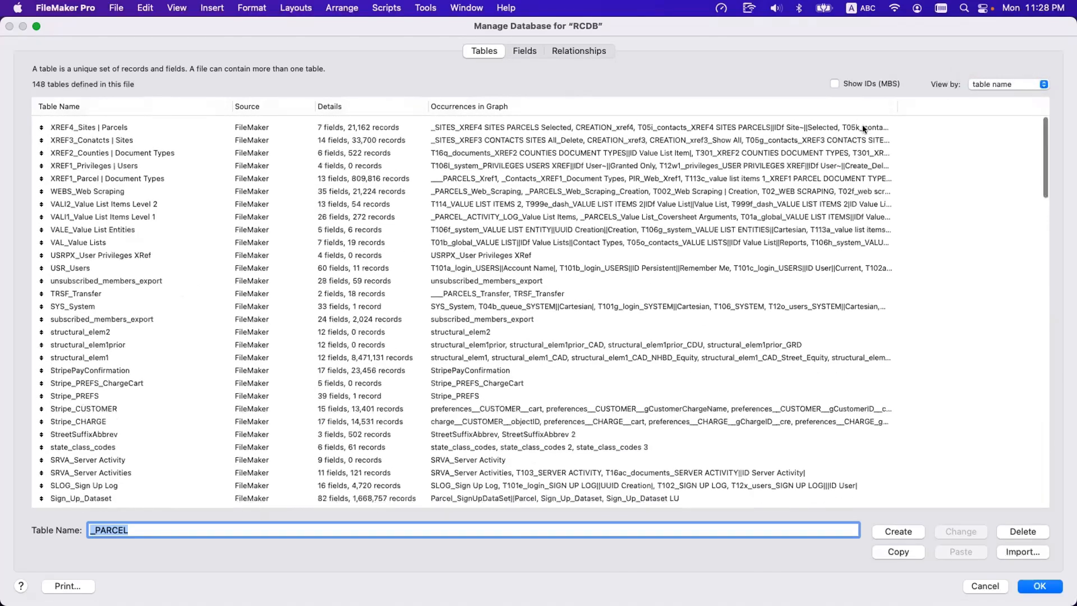
# Switch the table view to creation order and back to table name, and sort the tables by name in ascending order.
pyautogui.click(975, 84)
pyautogui.click(978, 72)
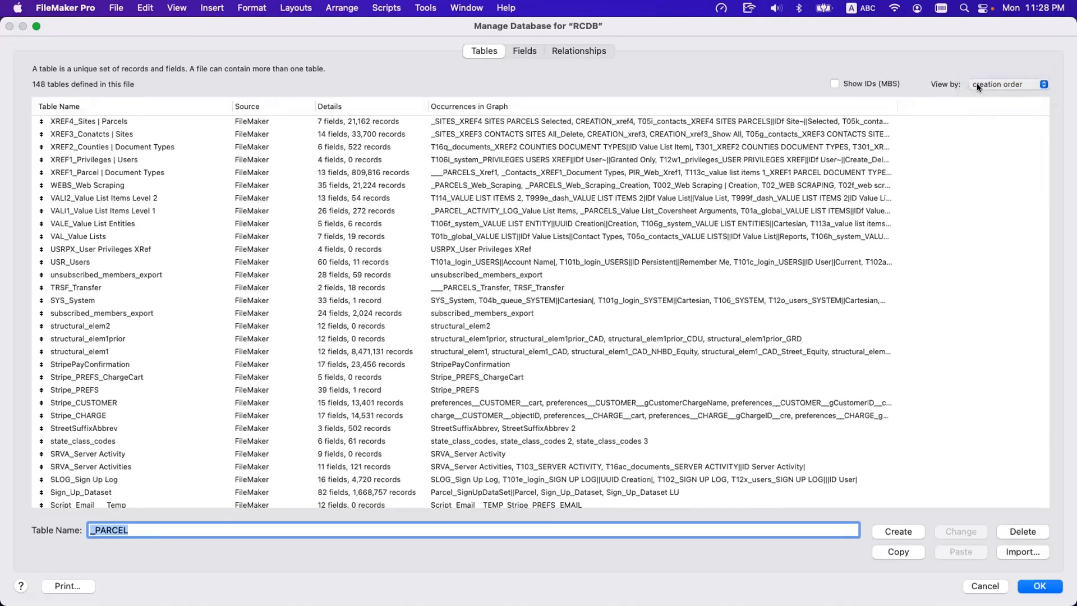
pyautogui.click(977, 85)
pyautogui.click(982, 94)
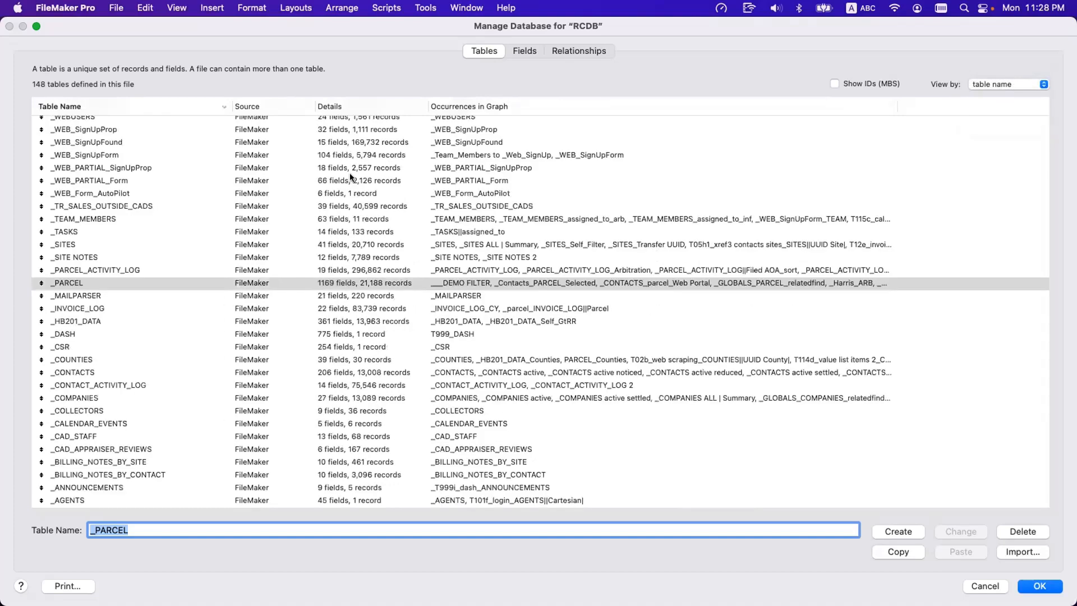
pyautogui.scroll(8, 349, 173)
pyautogui.scroll(10, 349, 173)
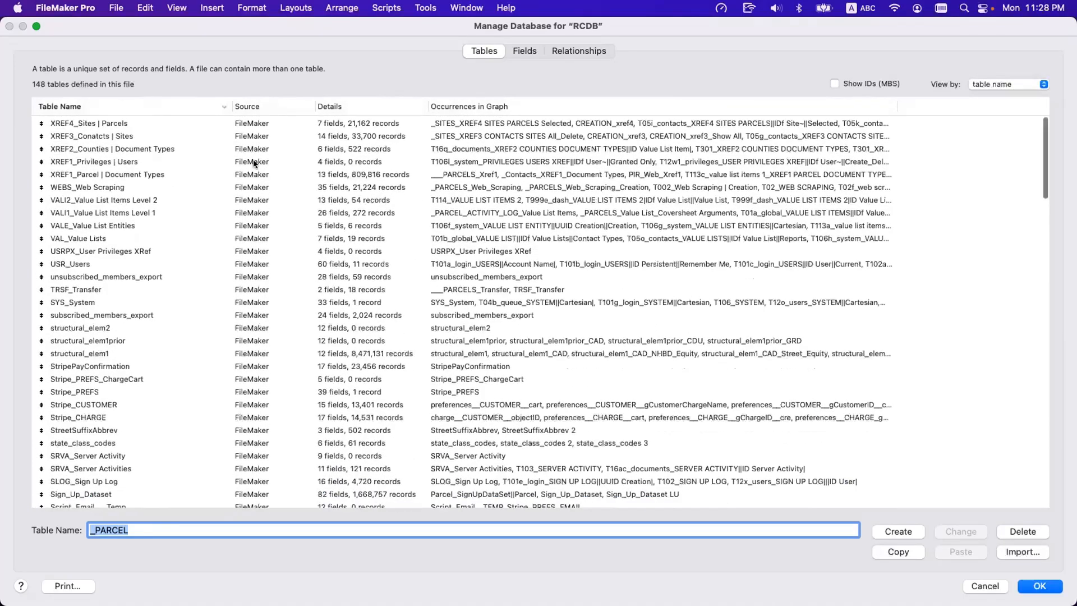
pyautogui.click(176, 104)
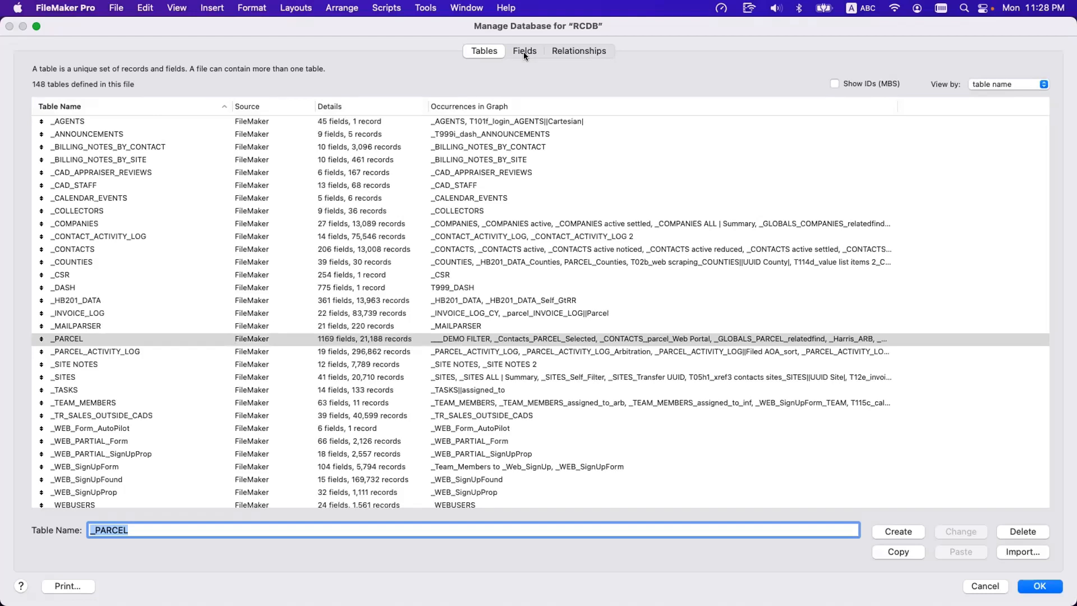
# Open the relationships graph and examine the T12_USERS group and the occurrences linked to _PARCEL.
pyautogui.click(588, 48)
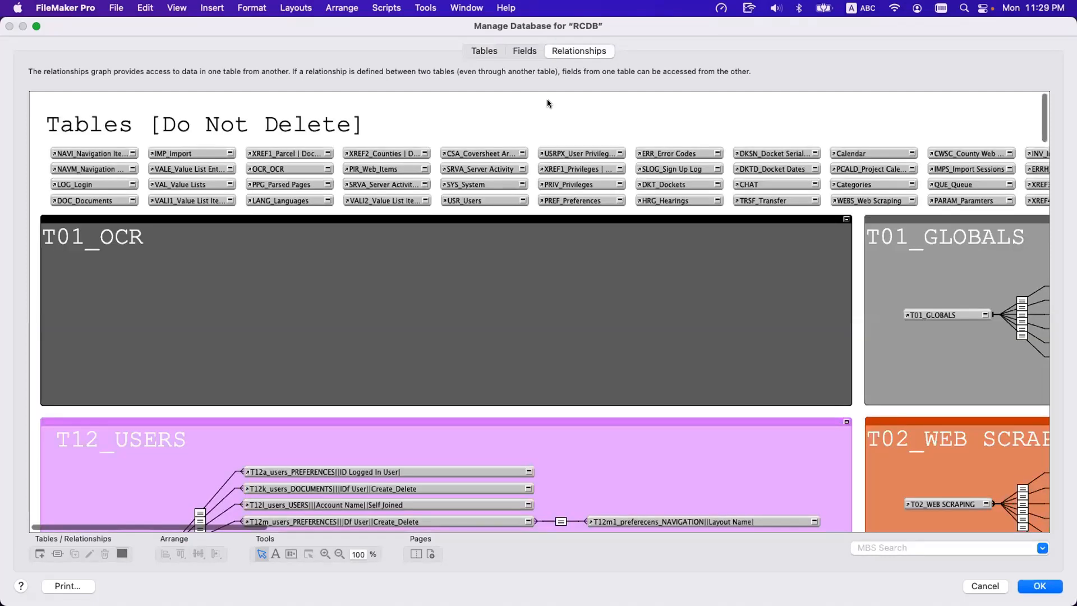
pyautogui.scroll(-5, 530, 201)
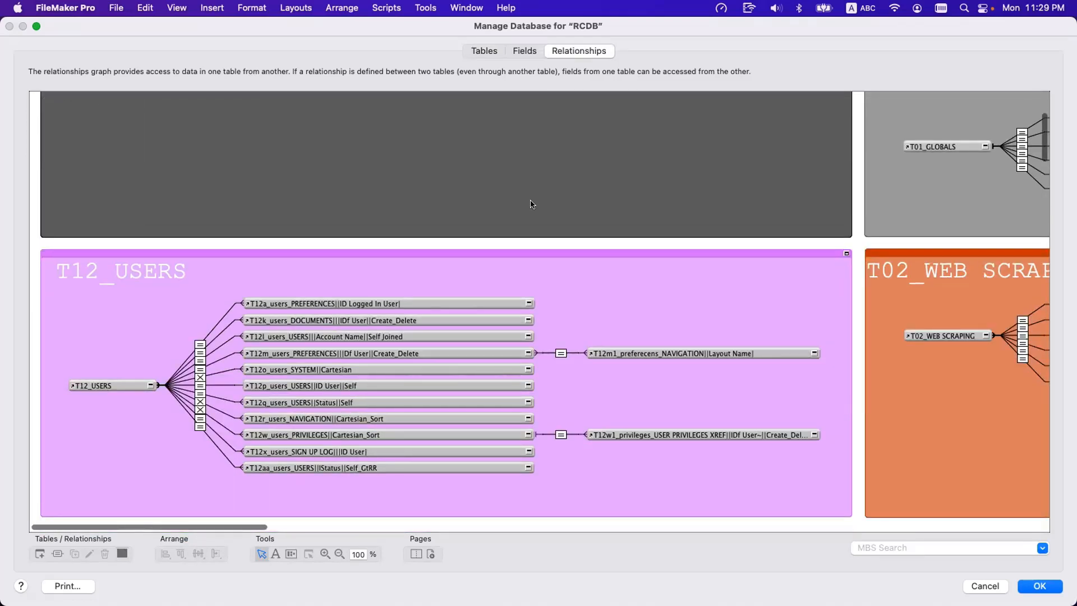
pyautogui.hscroll(15, 532, 205)
pyautogui.hscroll(-10, 531, 205)
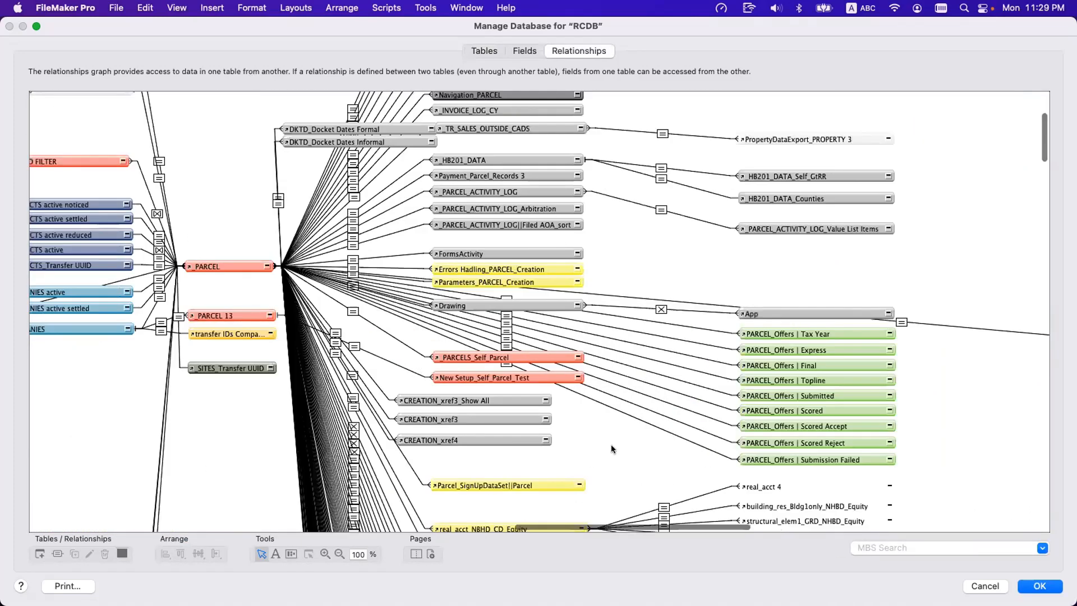
# Zoom the relationships graph out to 35% and review the structure of the _PARCEL occurrence cluster.
pyautogui.click(340, 554)
pyautogui.click(320, 424)
pyautogui.click(320, 424)
pyautogui.click(320, 425)
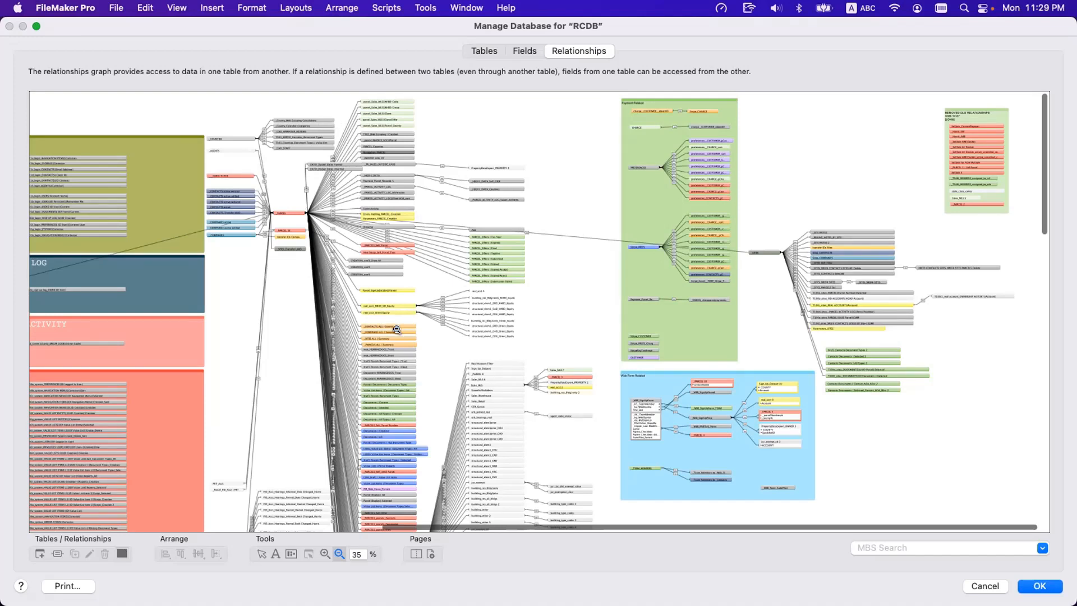
pyautogui.scroll(-3, 396, 329)
pyautogui.scroll(-3, 396, 329)
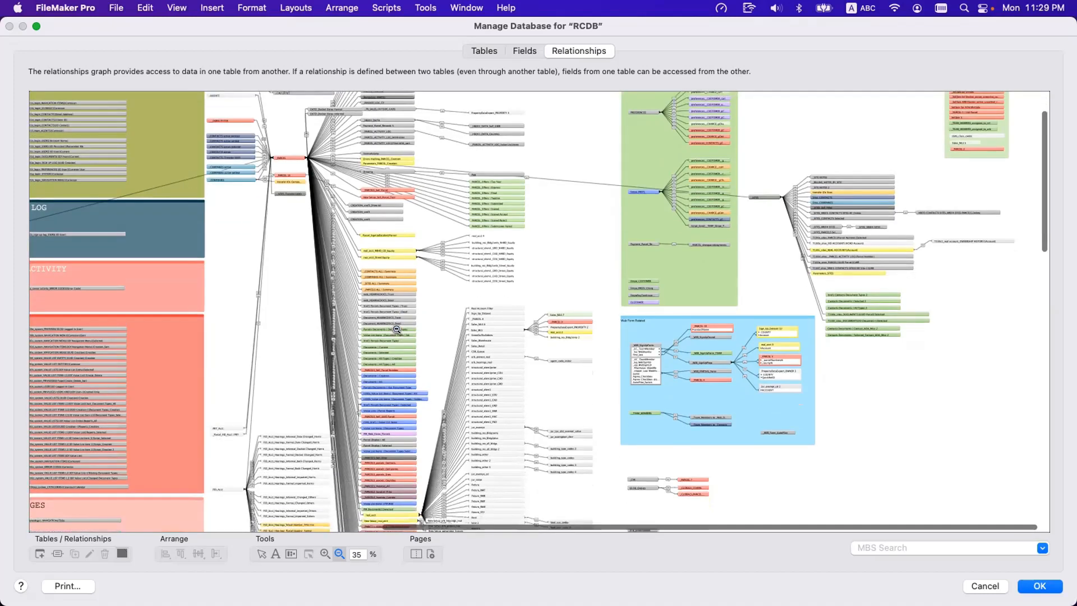
pyautogui.scroll(5, 396, 330)
pyautogui.scroll(1, 396, 329)
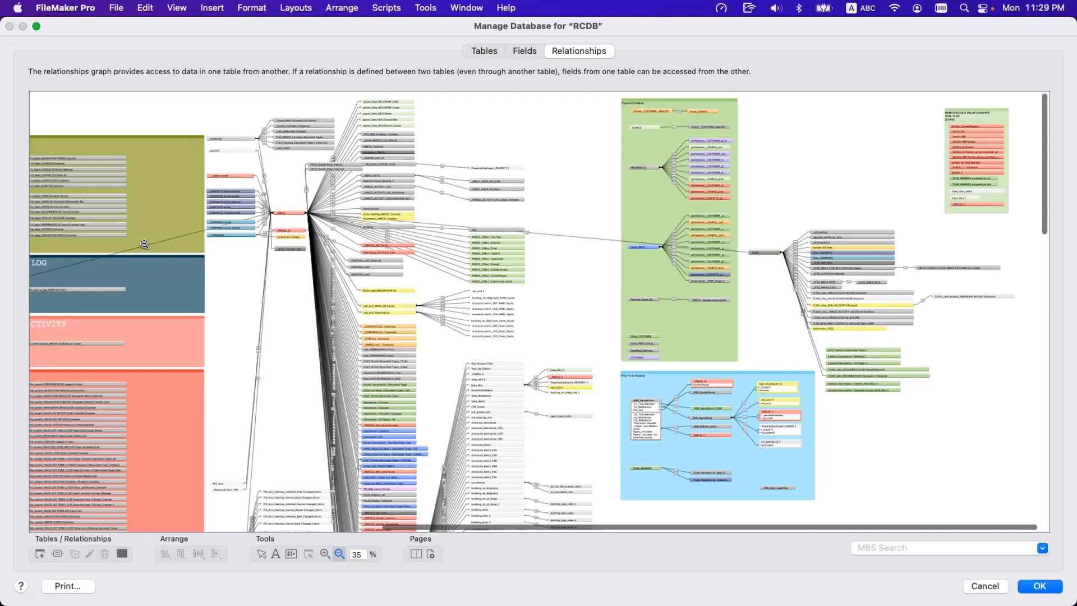
# Examine the colour-coded T-numbered table groups, return to the _PARCEL cluster and switch back to the selection tool.
pyautogui.hscroll(-10, 143, 244)
pyautogui.hscroll(-6, 198, 245)
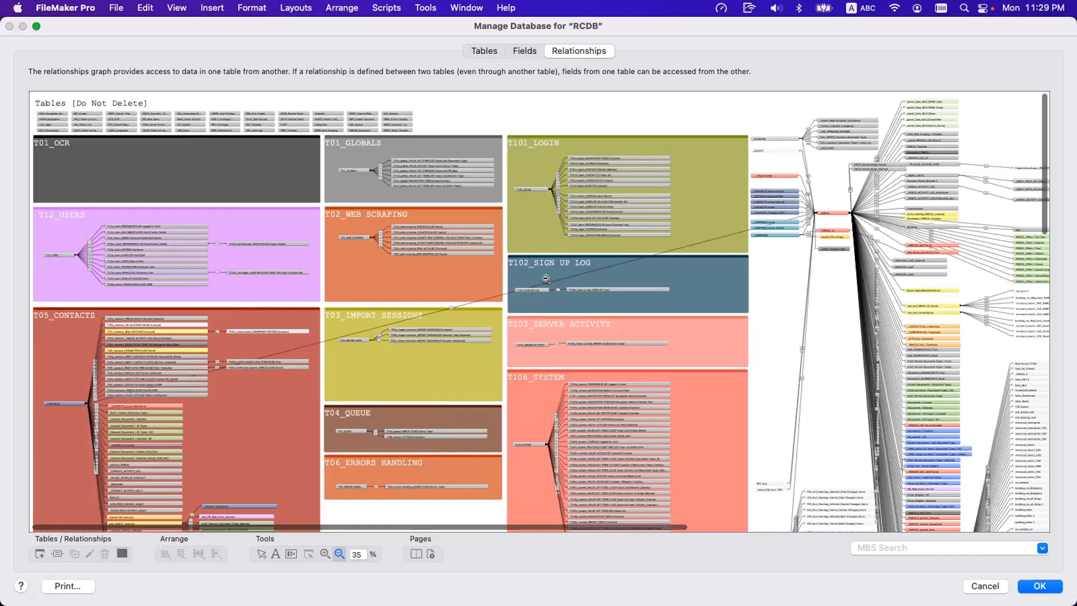
pyautogui.hscroll(10, 546, 279)
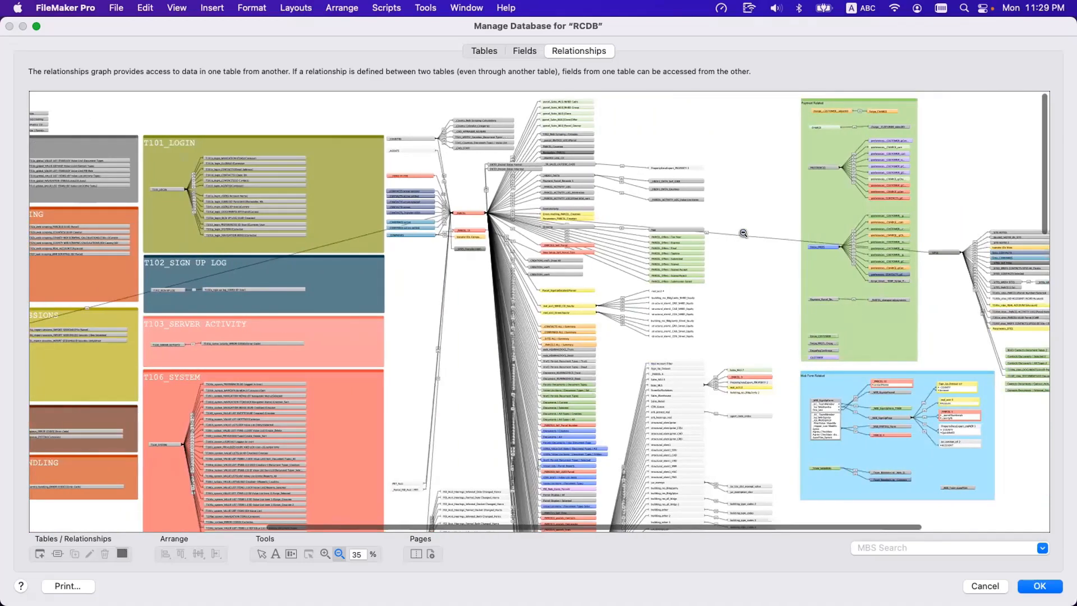
pyautogui.click(261, 553)
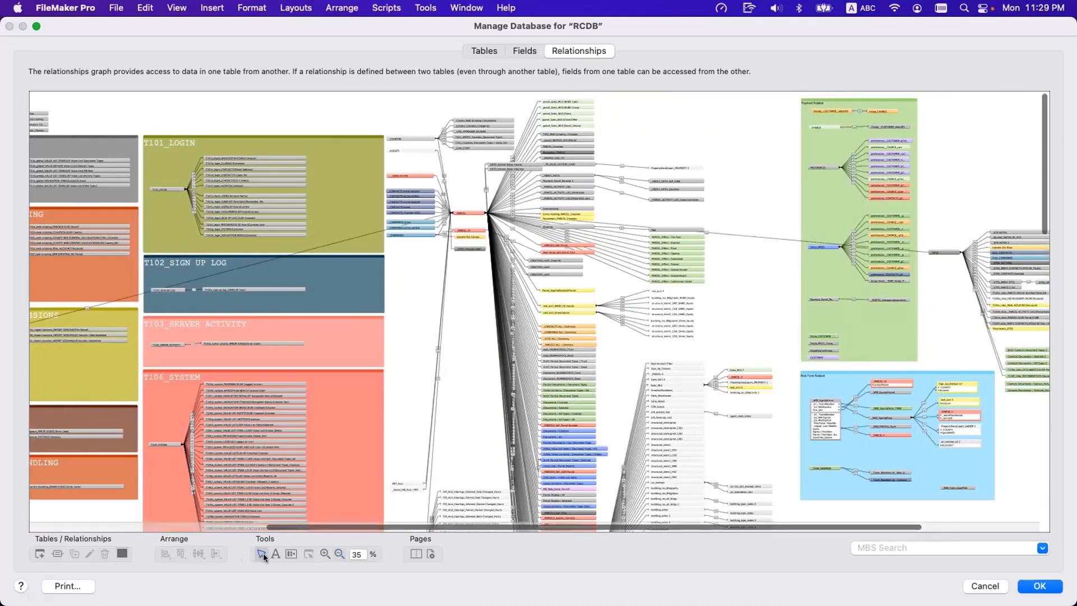
# Highlight the long relationship lines running from _PARCEL to the green group and across T101_LOGIN, and trace which occurrences they link.
pyautogui.click(775, 239)
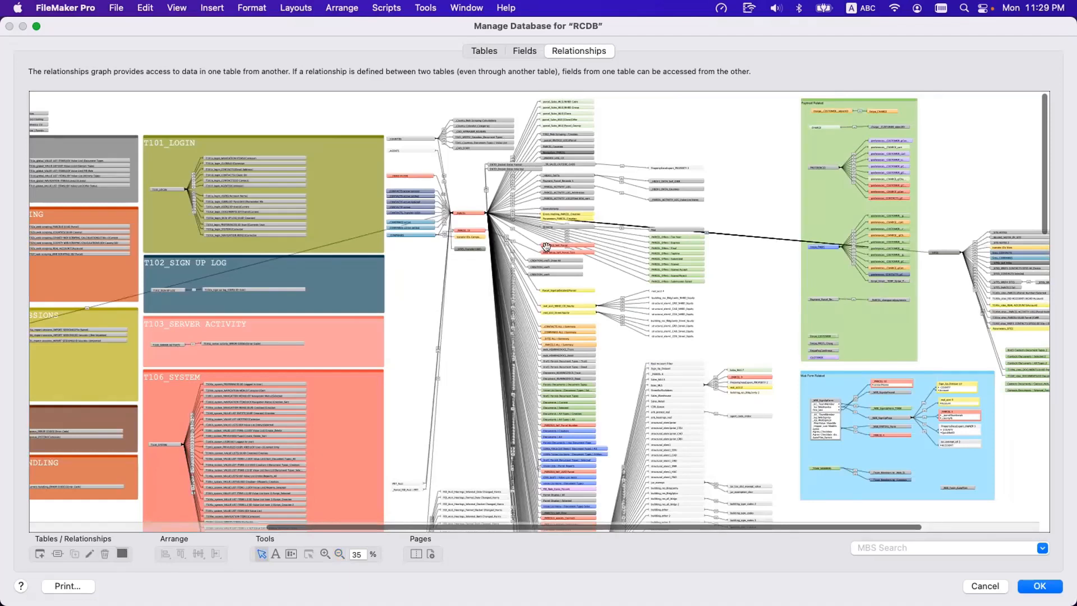
pyautogui.click(341, 243)
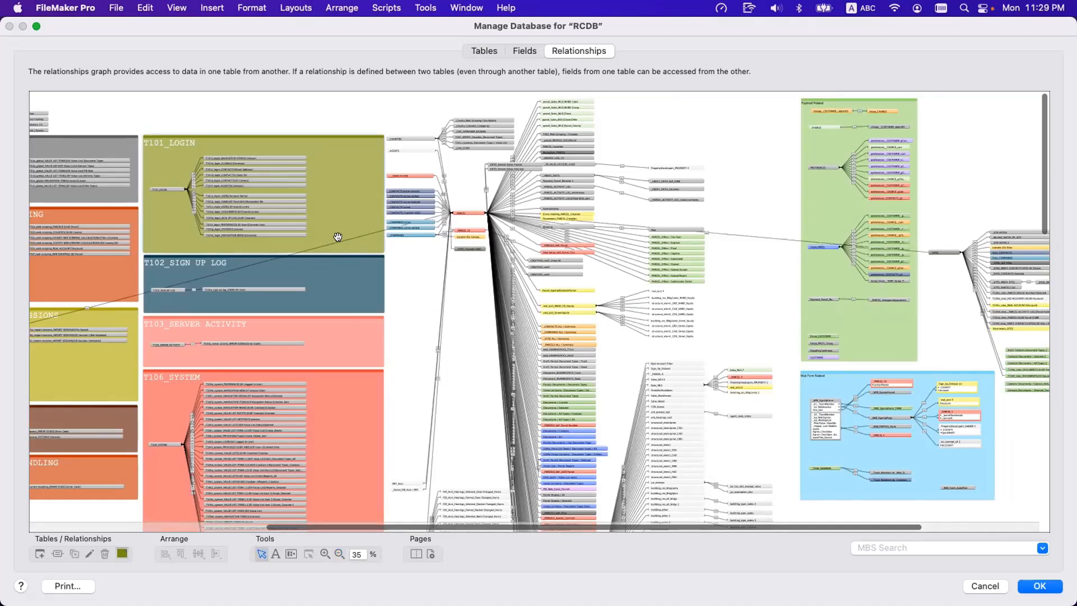
pyautogui.click(340, 243)
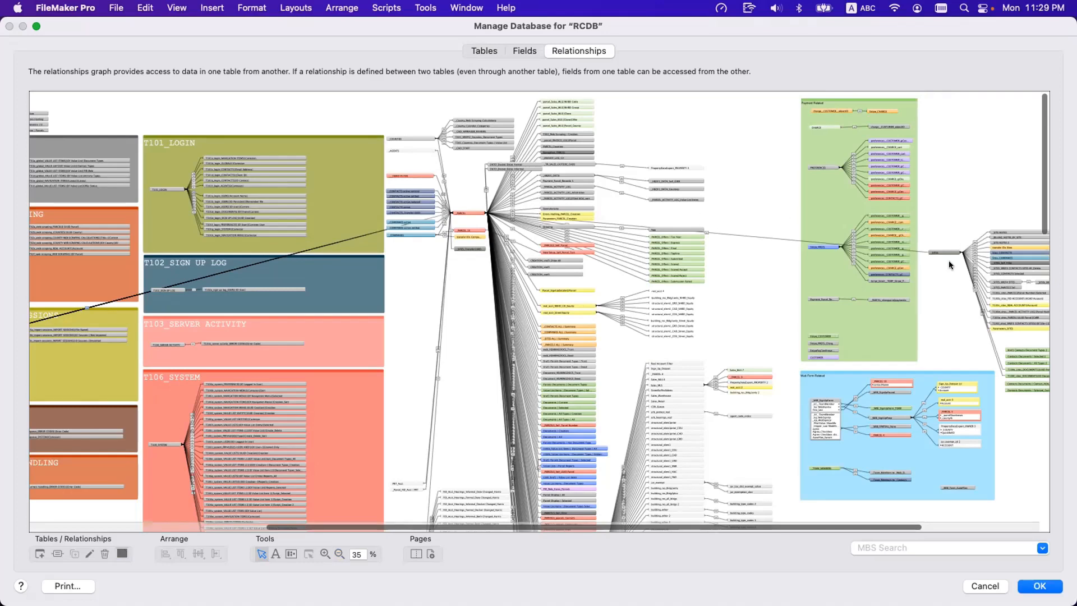
pyautogui.scroll(-5, 884, 285)
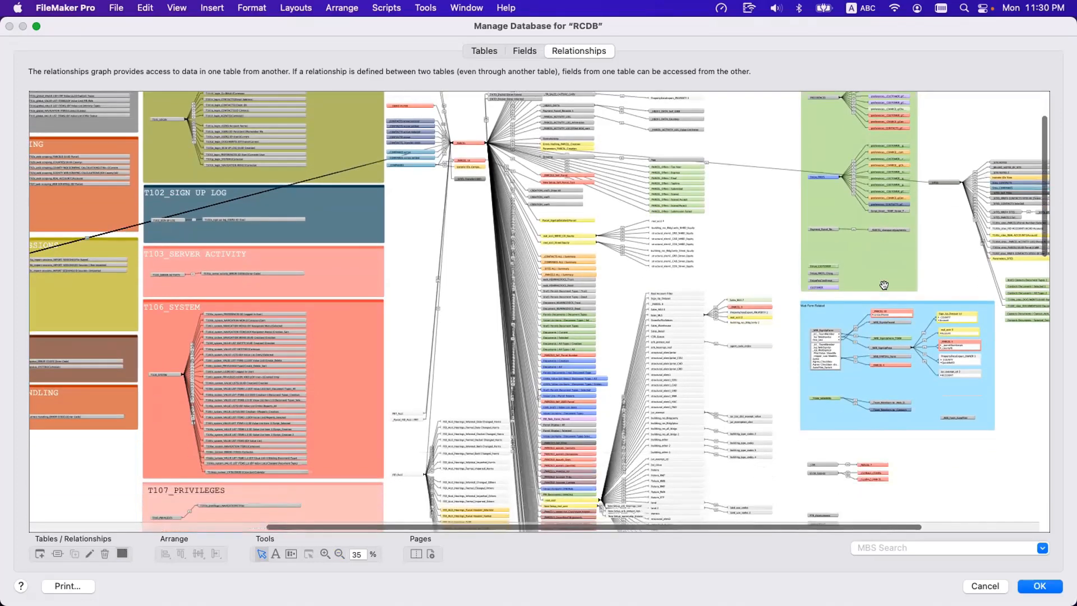
pyautogui.scroll(-3, 883, 286)
pyautogui.scroll(4, 527, 194)
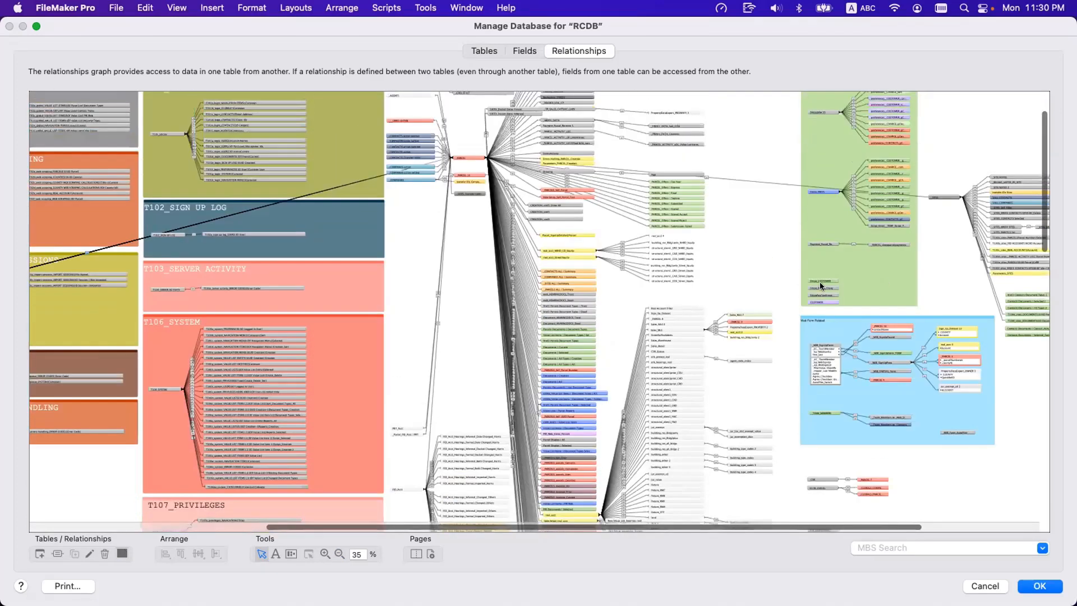
pyautogui.scroll(4, 531, 196)
pyautogui.scroll(1, 531, 194)
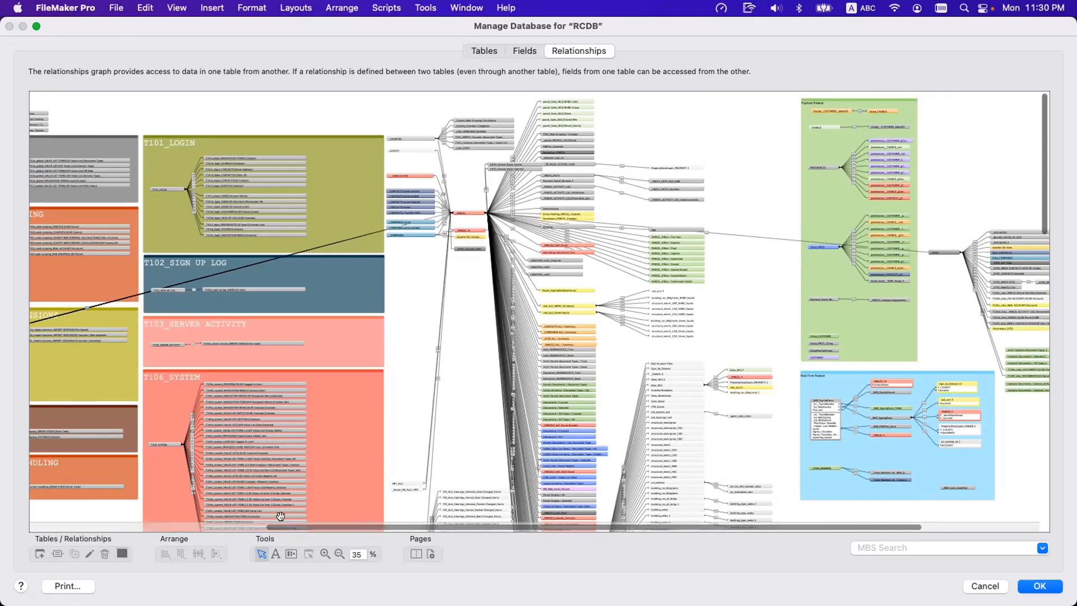
# Zoom the relationships graph in to 100% and examine the occurrences connected to _PARCEL.
pyautogui.click(324, 555)
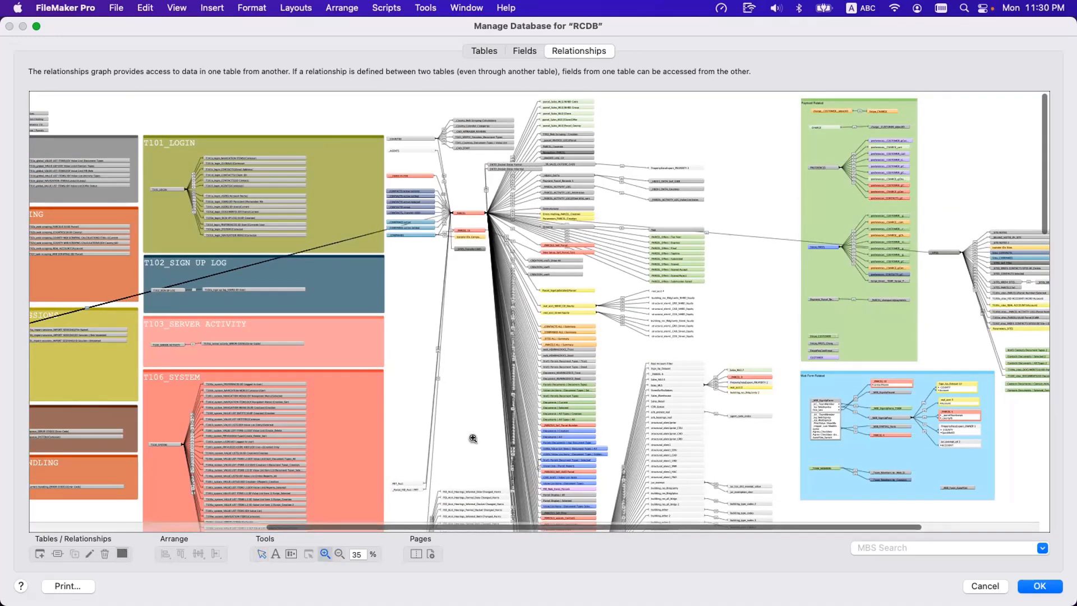
pyautogui.click(544, 324)
pyautogui.click(543, 324)
pyautogui.click(544, 324)
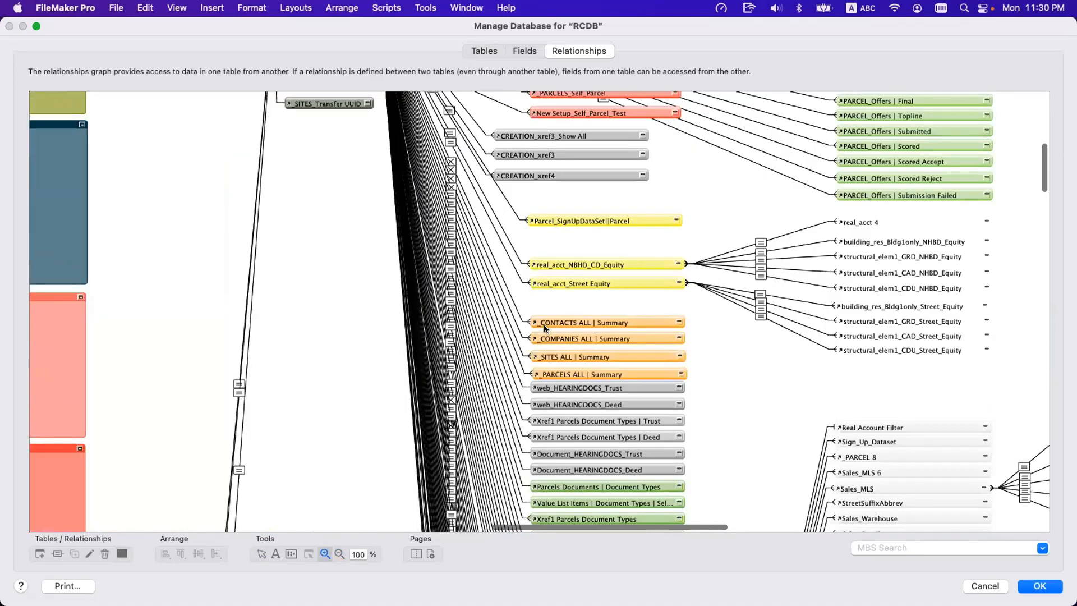
pyautogui.scroll(5, 514, 306)
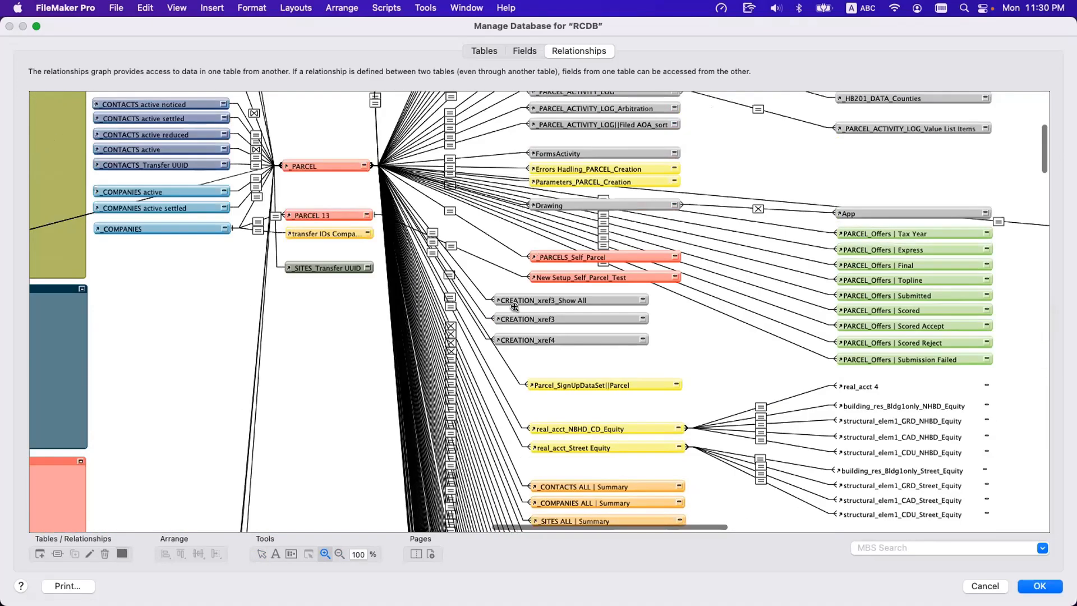
pyautogui.scroll(2, 529, 199)
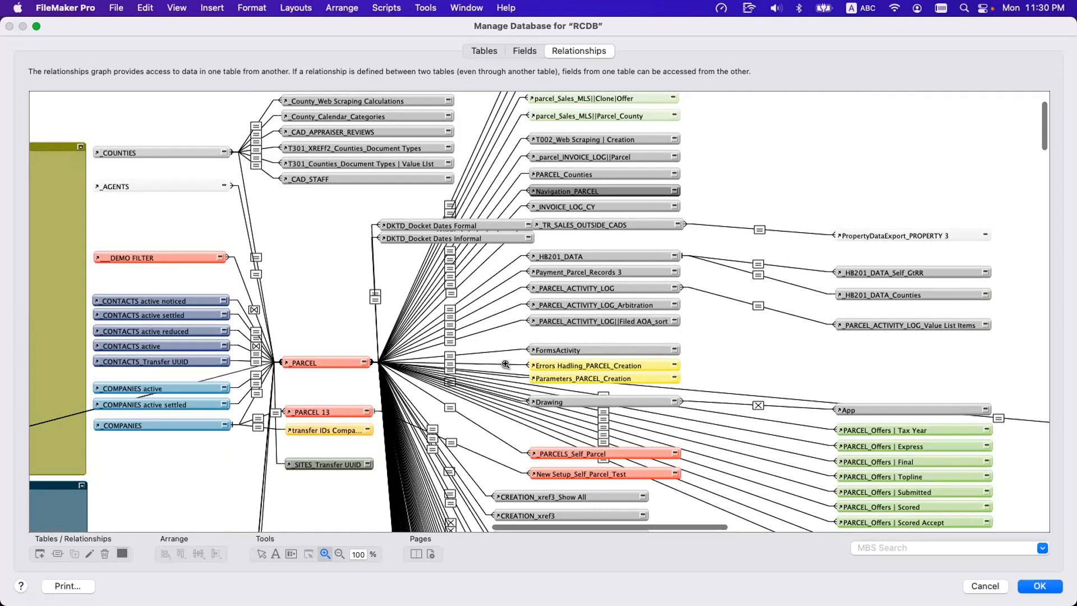
# Review the T-numbered groups, including T01_GLOBALS, T12_USERS and T102_SIGN UP LOG, to compare their layout with the _PARCEL cluster.
pyautogui.hscroll(-15, 505, 364)
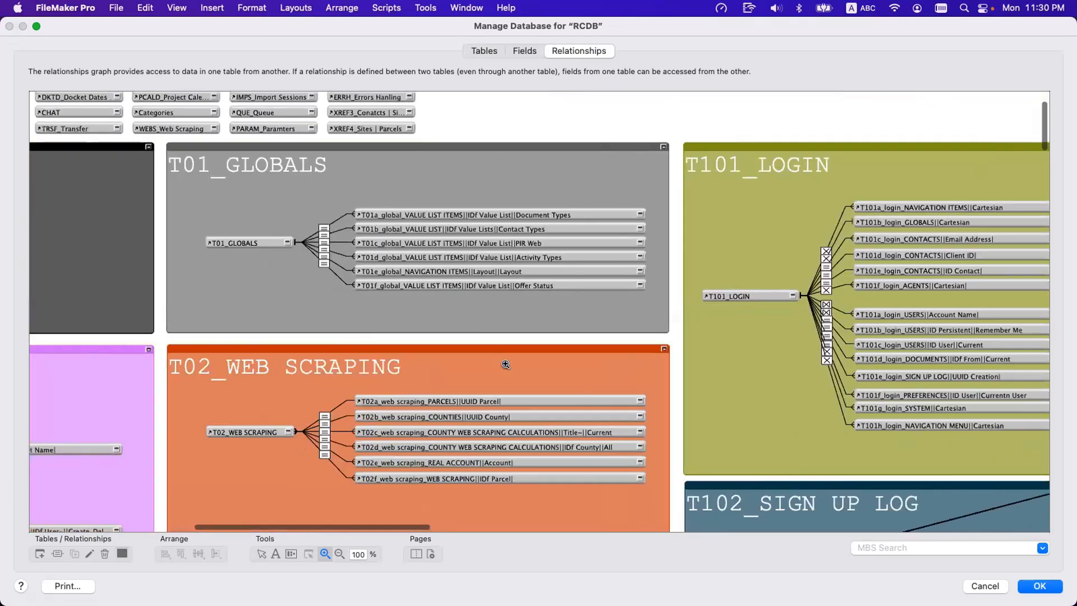
pyautogui.scroll(-5, 505, 364)
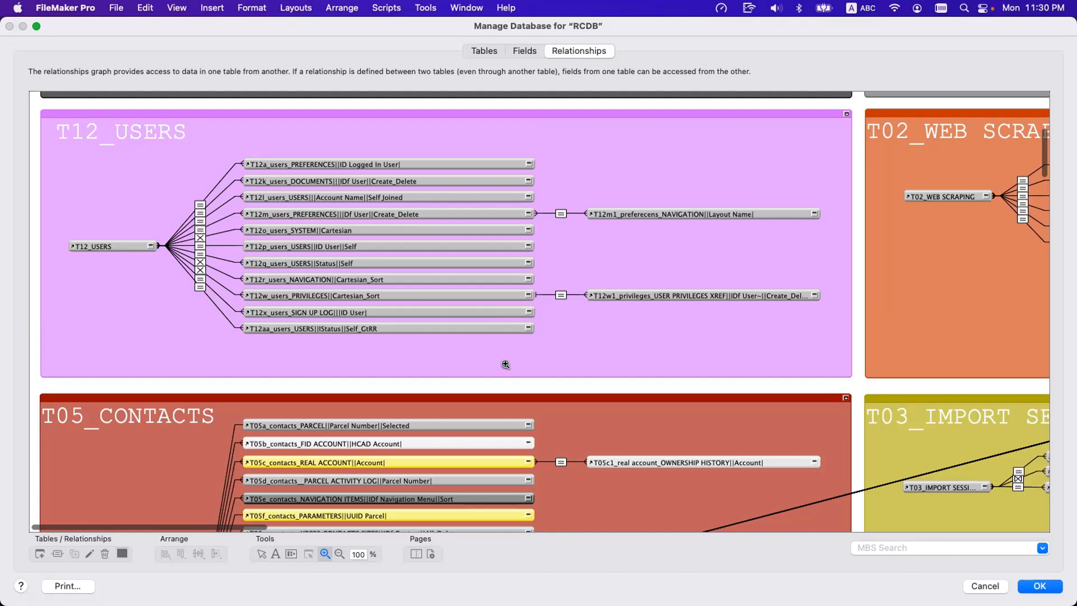
pyautogui.hscroll(15, 508, 364)
pyautogui.scroll(-5, 511, 364)
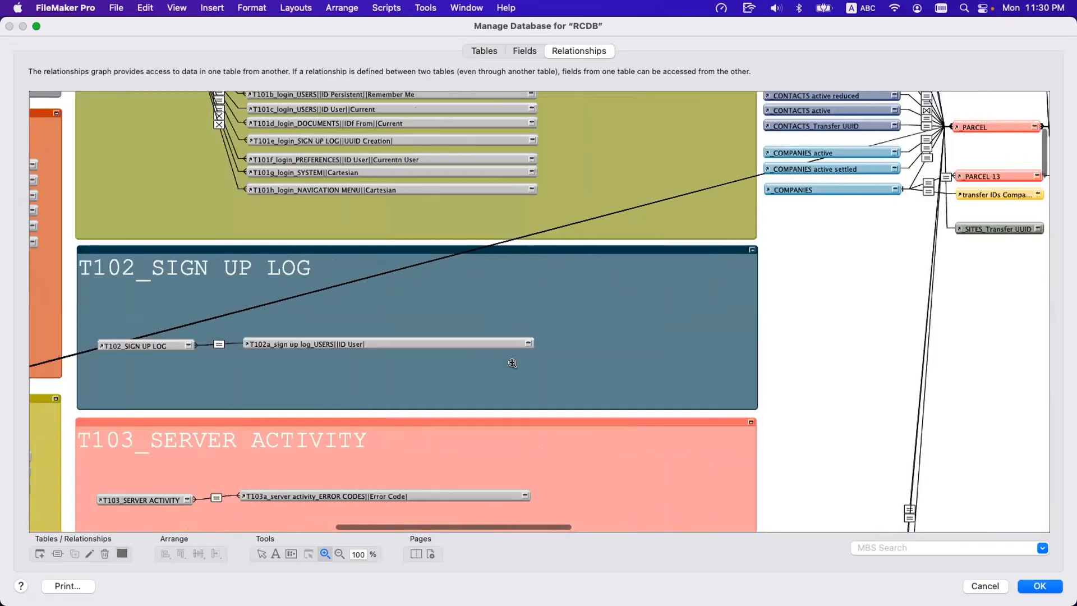
pyautogui.hscroll(-10, 510, 359)
pyautogui.scroll(5, 505, 349)
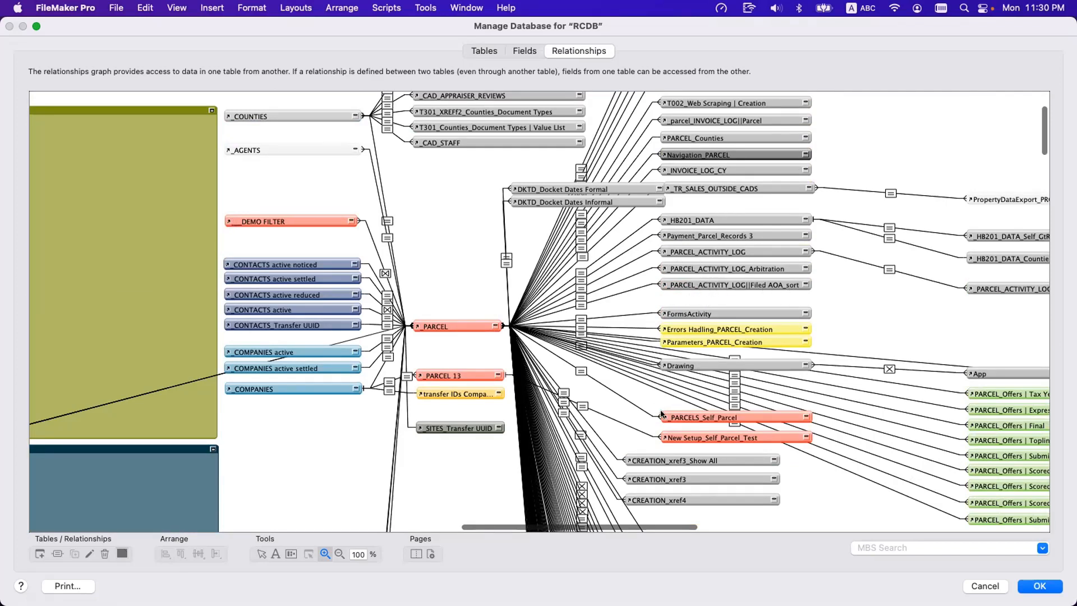
# Widen the _PARCEL_ACTIVITY_LOG||Filed AOA_sort occurrence slightly and review the colour-coded _PARCEL occurrences down to the _PARCELS_Invoices ones.
pyautogui.click(261, 553)
pyautogui.moveTo(810, 285)
pyautogui.mouseDown()
pyautogui.moveTo(858, 280)
pyautogui.moveTo(814, 284)
pyautogui.mouseUp()
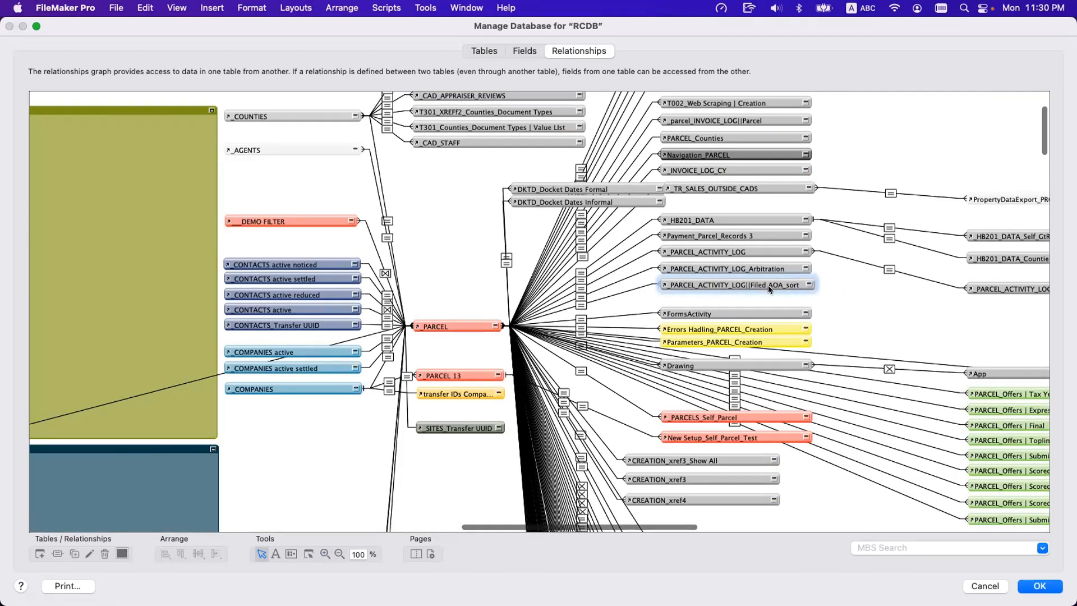
pyautogui.scroll(-10, 759, 295)
pyautogui.scroll(-4, 758, 300)
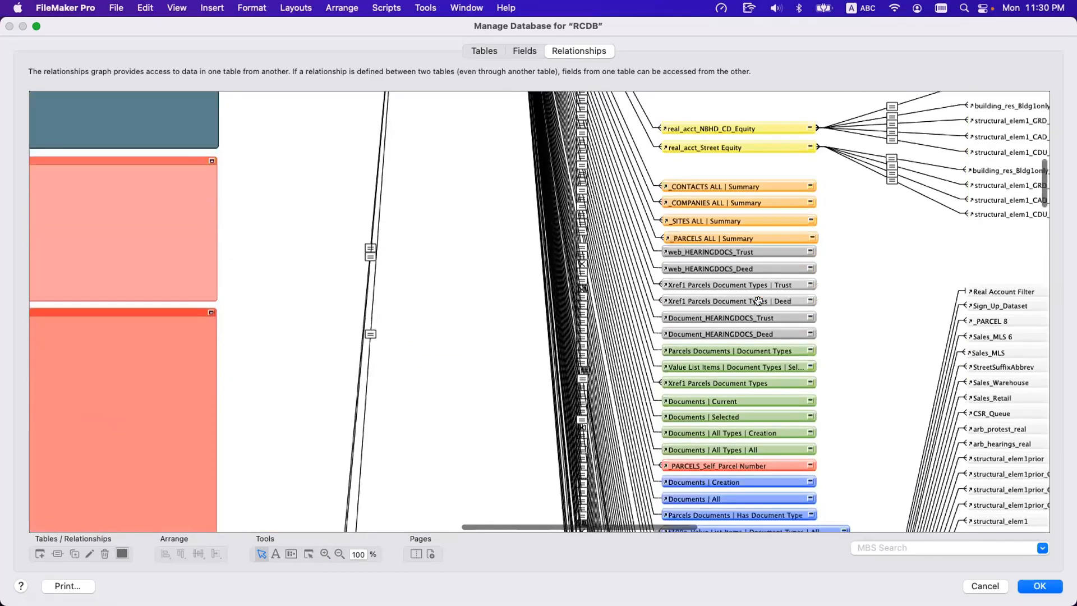
pyautogui.scroll(-2, 722, 388)
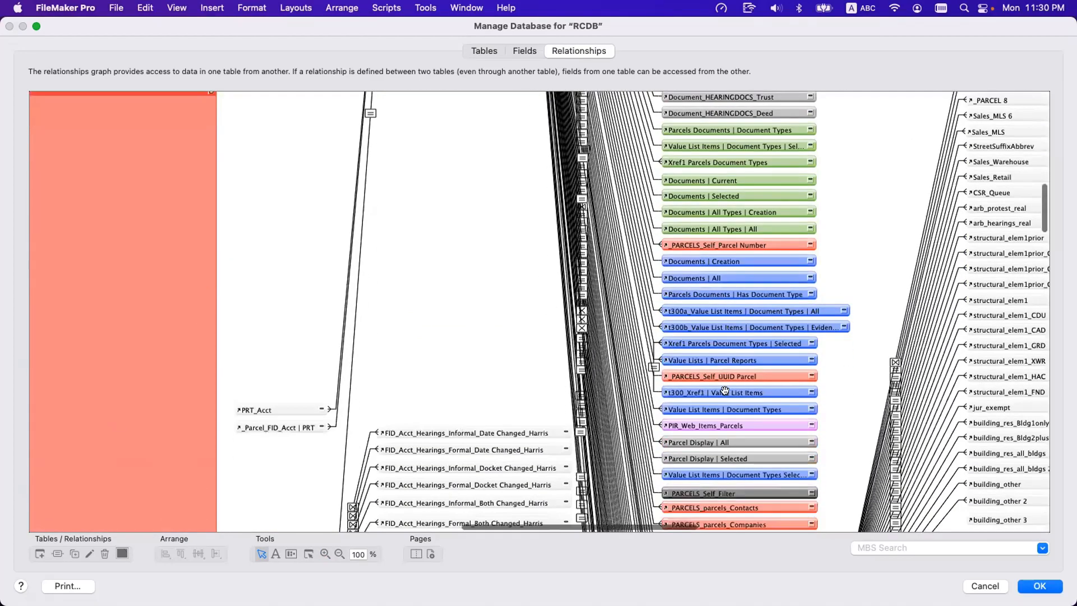
pyautogui.scroll(-6, 728, 382)
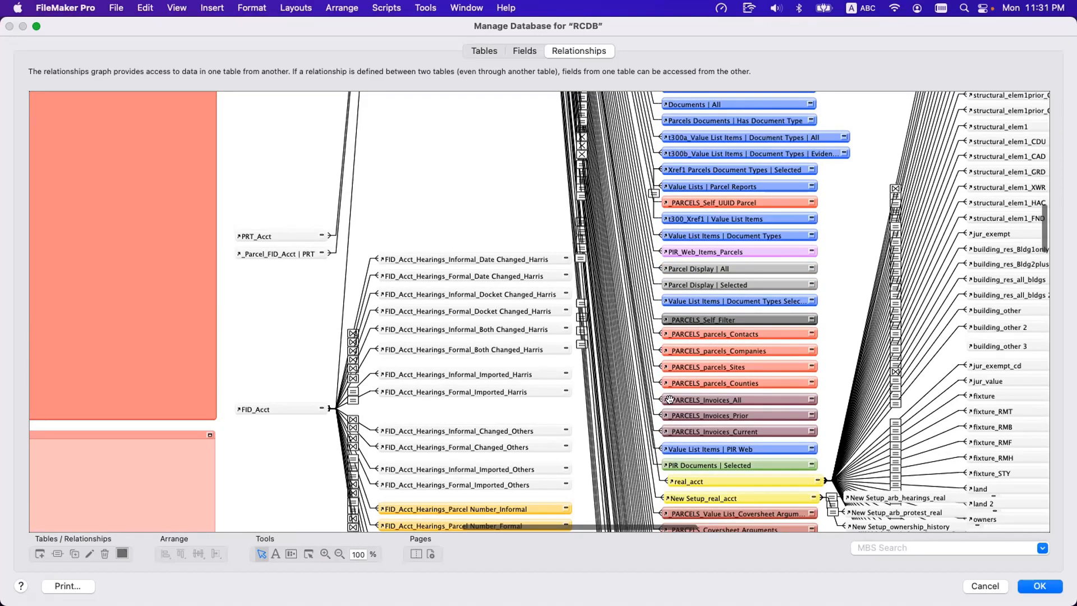
pyautogui.scroll(-1, 664, 399)
# Select the three _PARCELS_Invoices occurrences together, and then the _PARCELS_parcels occurrences for Counties, Sites, Companies and Contacts instead.
pyautogui.click(704, 399)
pyautogui.keyDown('shift'); pyautogui.click(711, 382); pyautogui.keyUp('shift')
pyautogui.keyDown('shift'); pyautogui.click(713, 368); pyautogui.keyUp('shift')
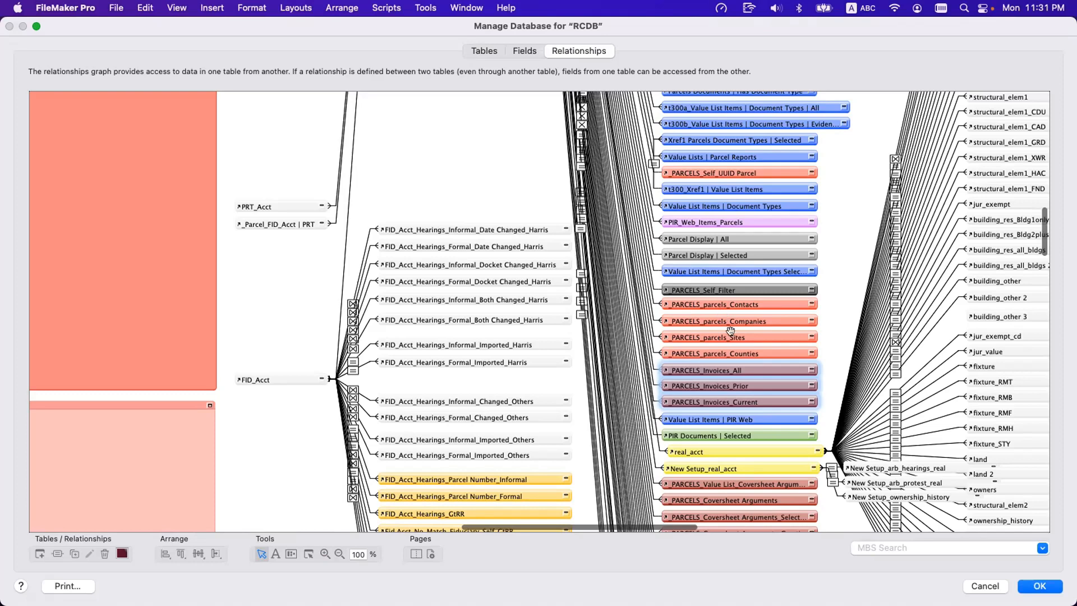
pyautogui.click(729, 353)
pyautogui.keyDown('shift'); pyautogui.click(729, 337); pyautogui.keyUp('shift')
pyautogui.keyDown('shift'); pyautogui.click(728, 321); pyautogui.keyUp('shift')
pyautogui.keyDown('shift'); pyautogui.click(726, 304); pyautogui.keyUp('shift')
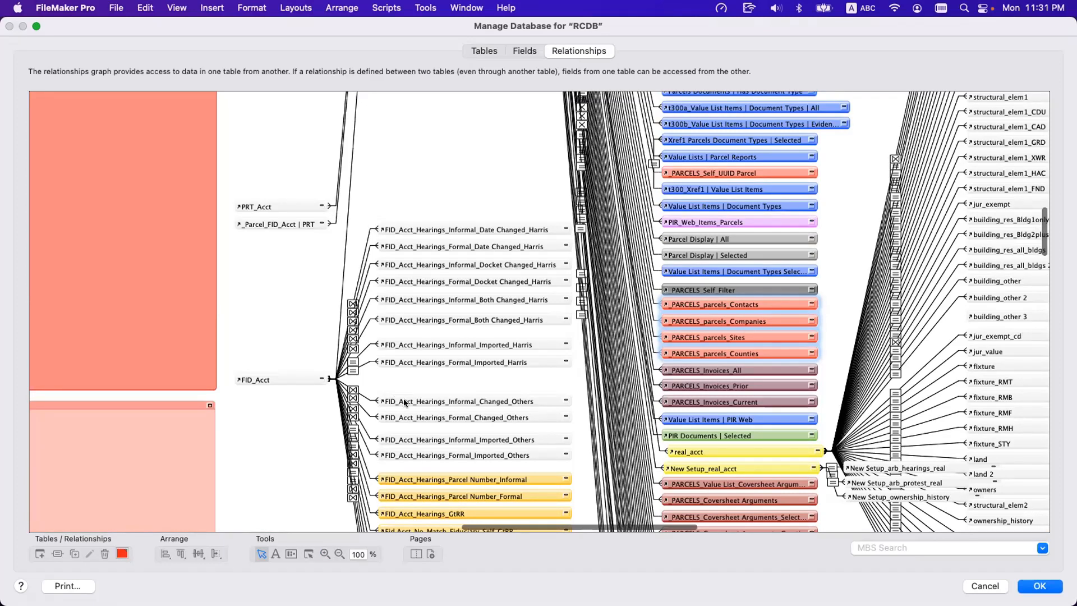
# Find the T16_DOCUMENTS group and select its T16p_documents_LANGUAGES||Language| occurrence.
pyautogui.scroll(-5, 403, 398)
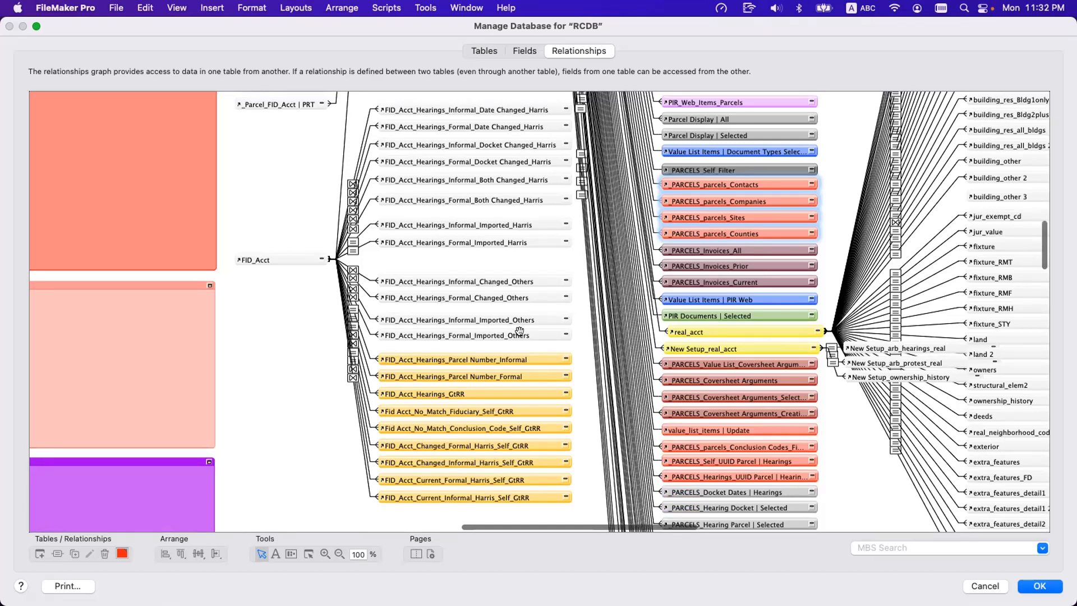
pyautogui.hscroll(-15, 520, 330)
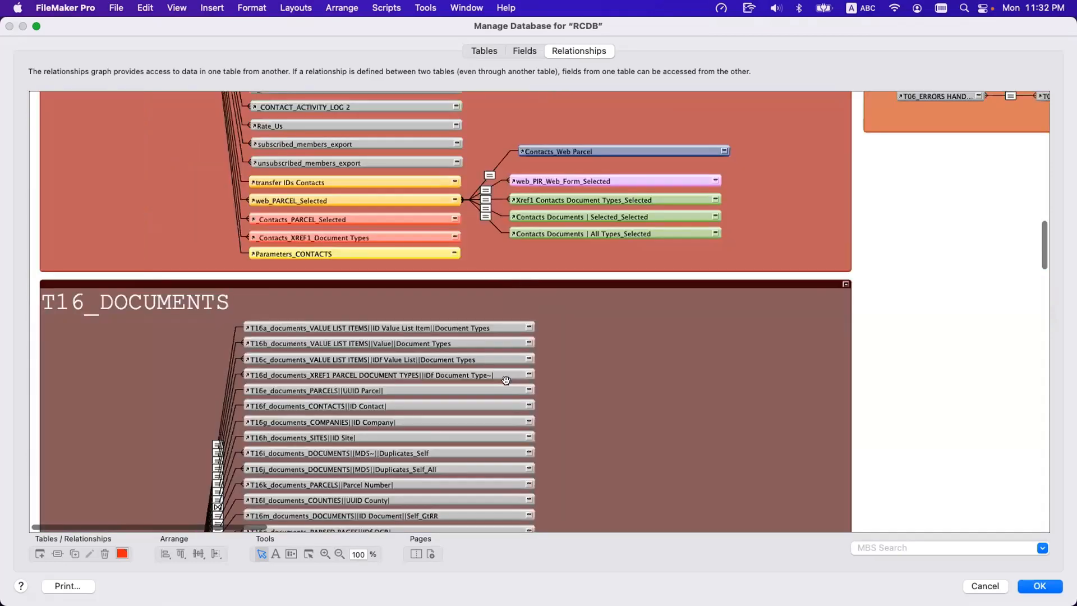
pyautogui.scroll(-5, 390, 392)
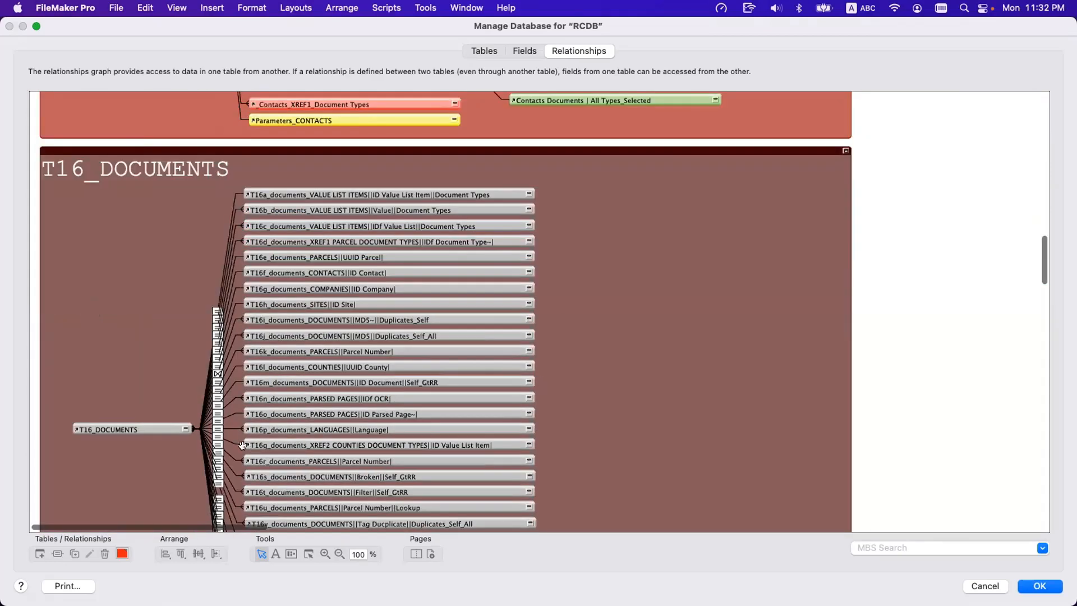
pyautogui.click(289, 430)
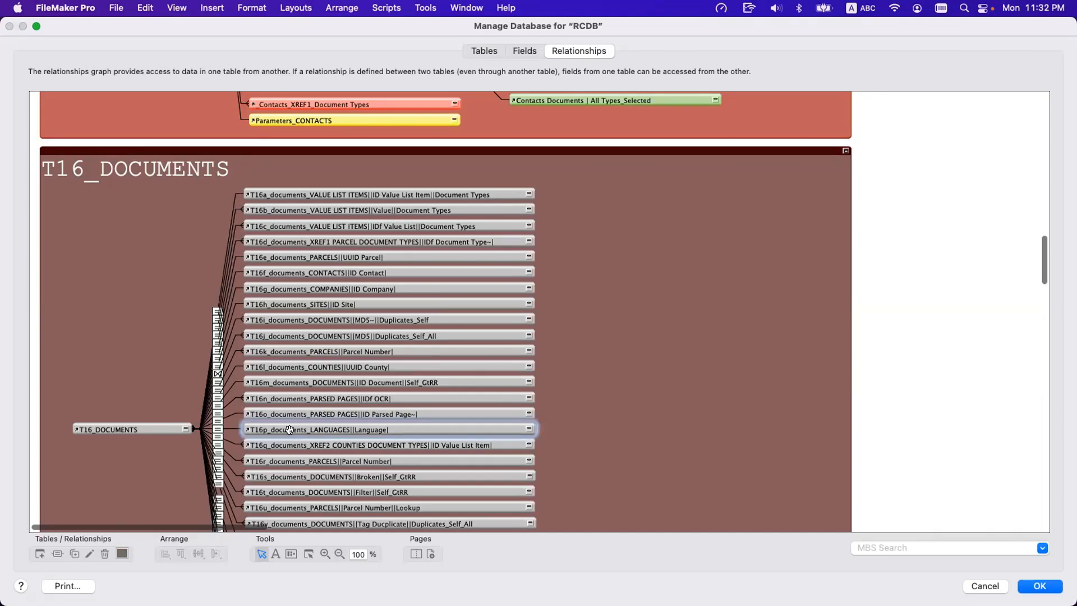
# Examine the T05_CONTACTS group, comparing its T05-prefixed occurrences with the unprefixed ones linked to _CONTACTS.
pyautogui.scroll(10, 289, 430)
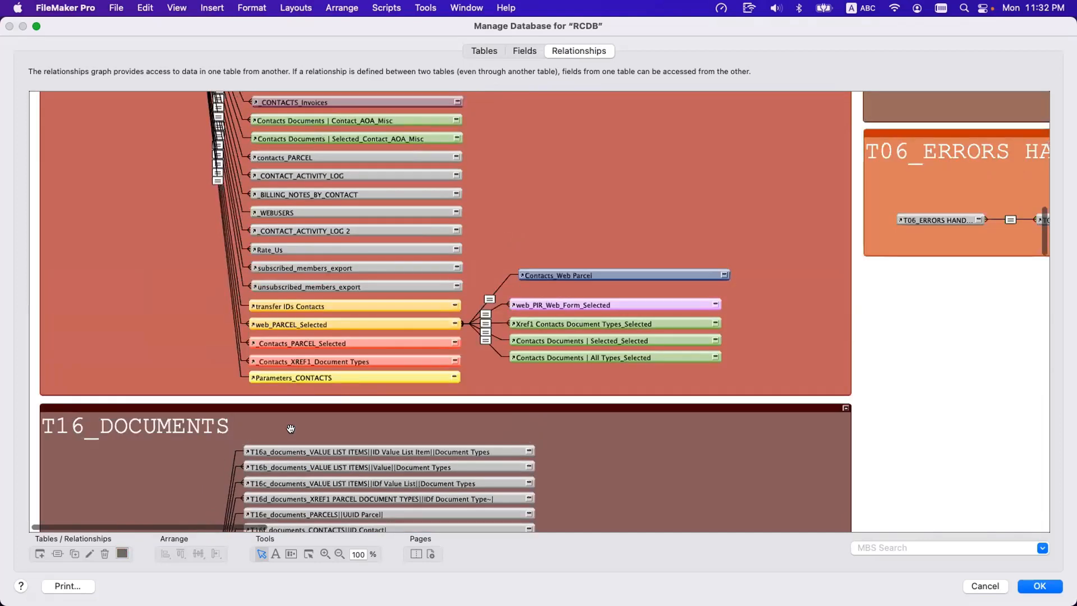
pyautogui.scroll(6, 290, 429)
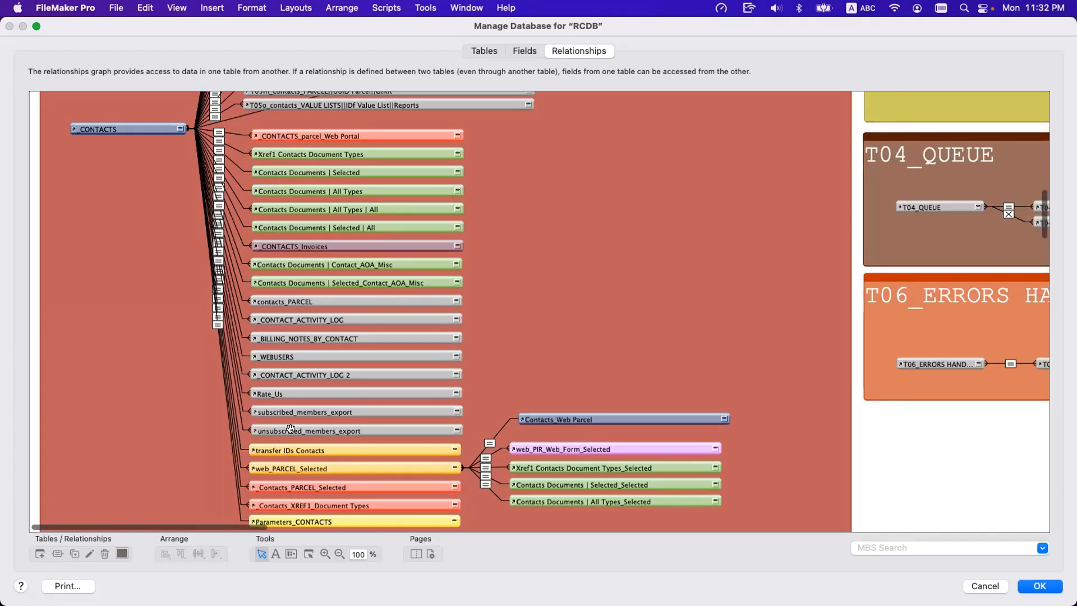
pyautogui.scroll(2, 291, 429)
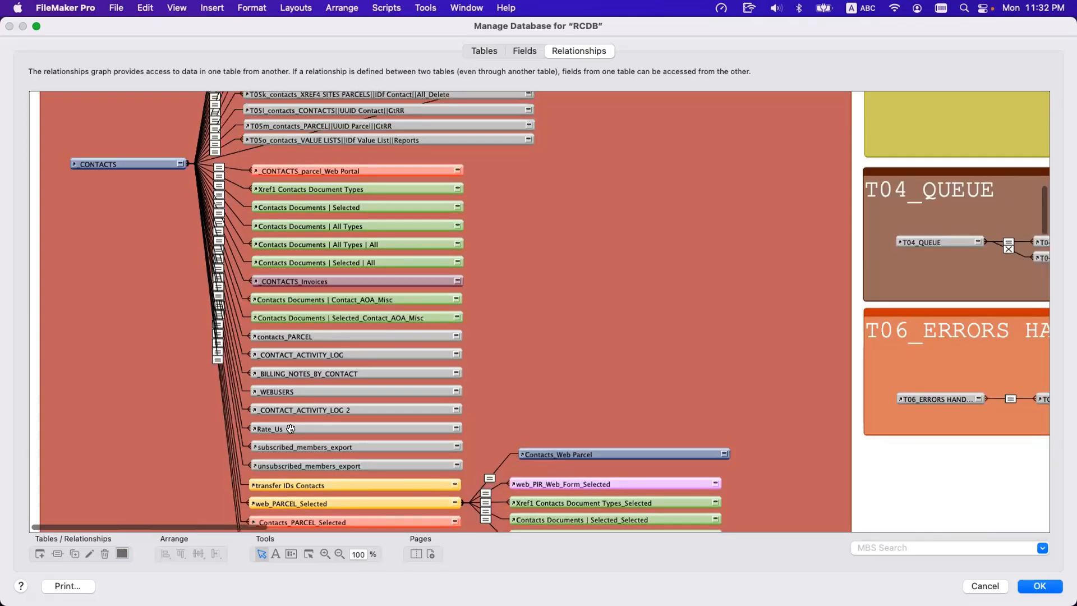
pyautogui.scroll(12, 291, 429)
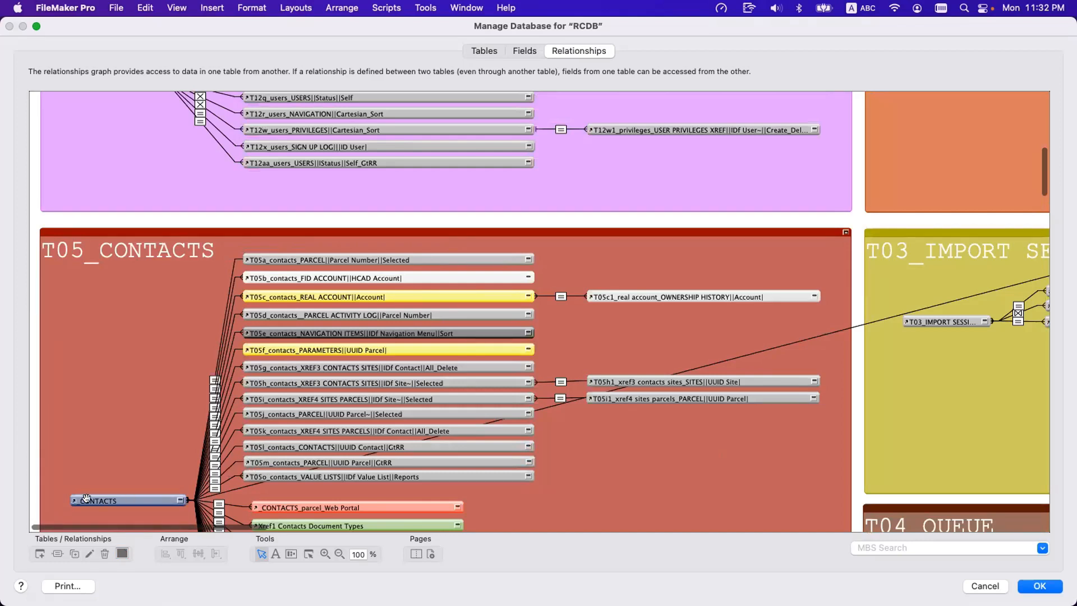
pyautogui.scroll(5, 144, 455)
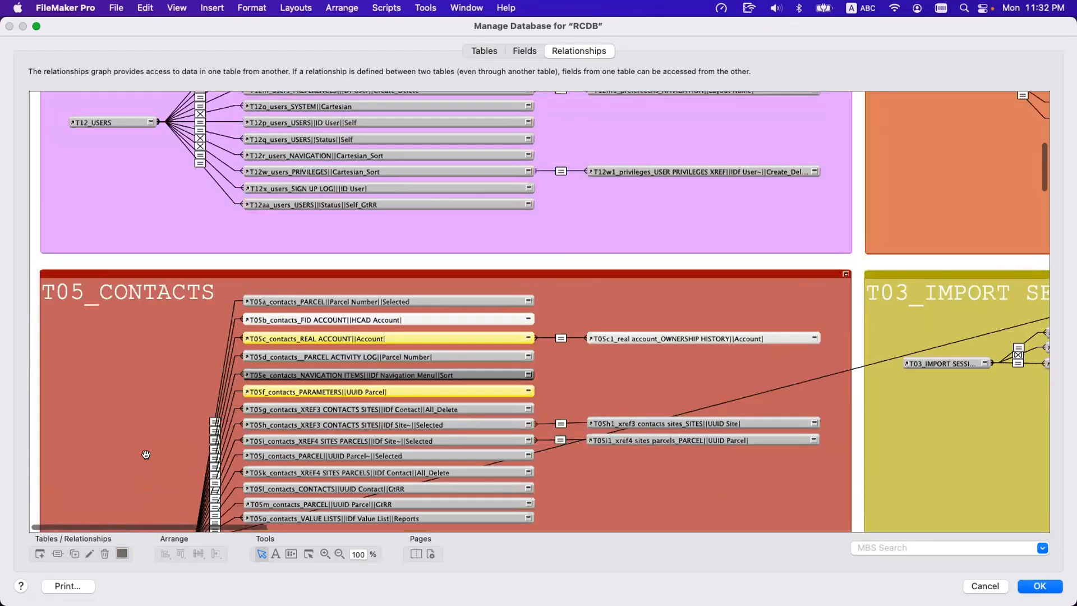
pyautogui.scroll(-3, 208, 448)
pyautogui.scroll(-3, 272, 389)
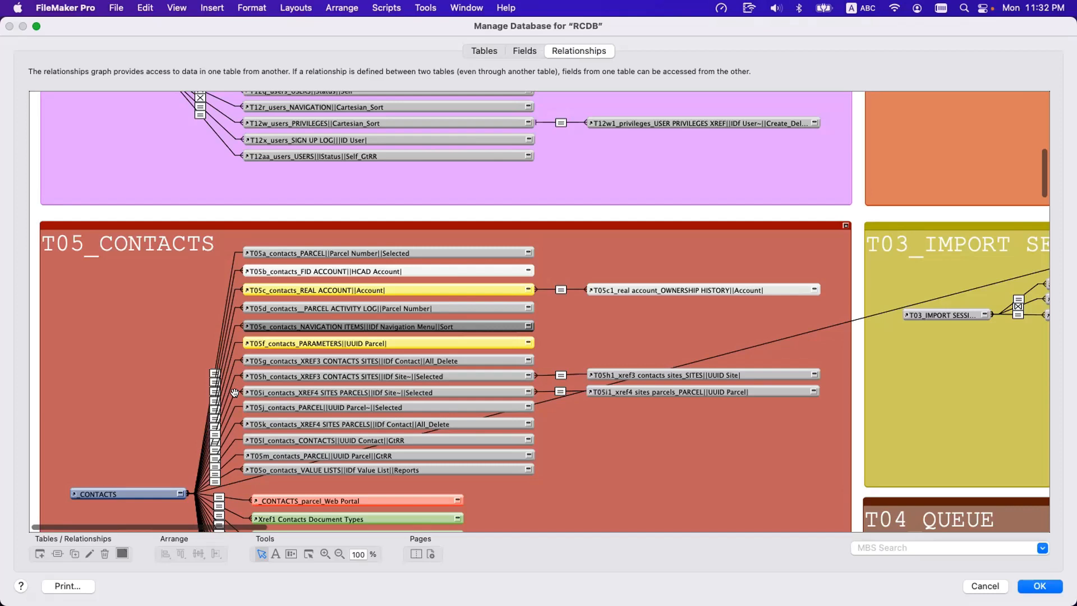
# Review the T03_IMPORT SESSIONS, T106_SYSTEM, T05_CONTACTS and T01_OCR groups and return to the T16_DOCUMENTS occurrences.
pyautogui.hscroll(15, 373, 441)
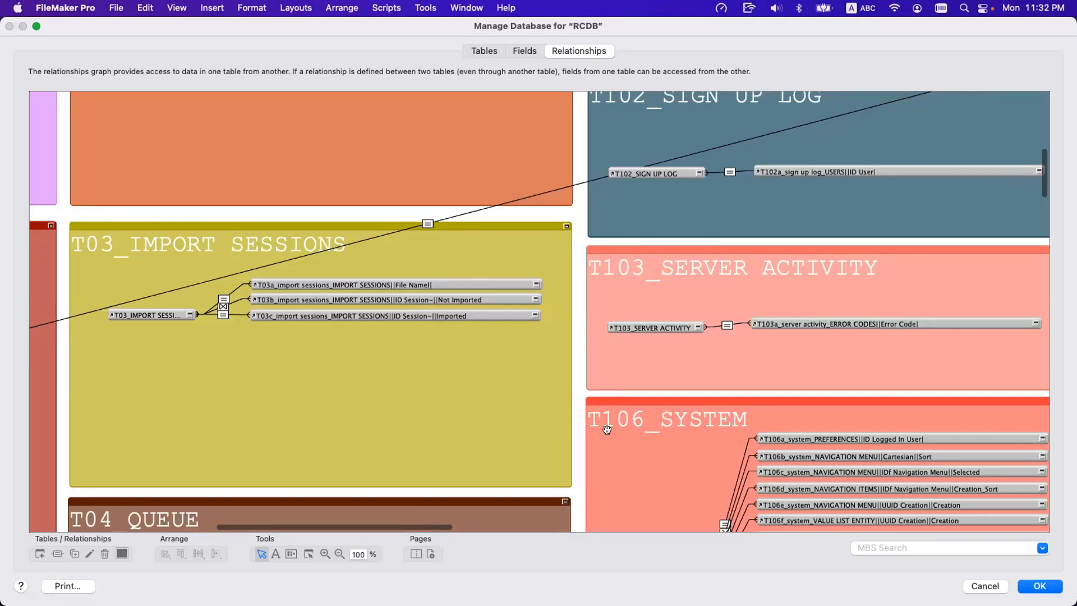
pyautogui.scroll(-3, 617, 433)
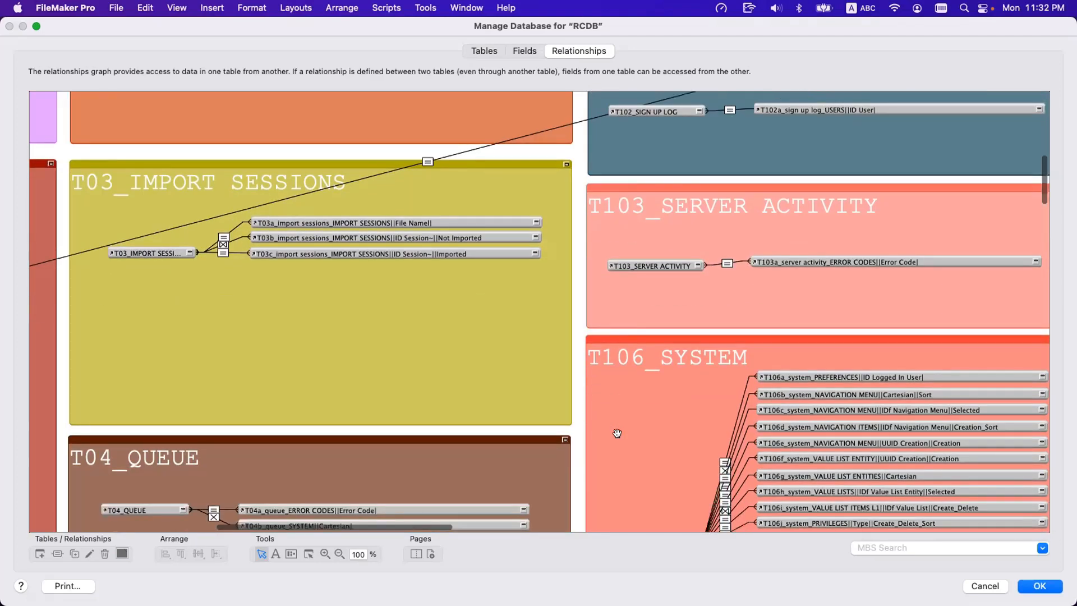
pyautogui.hscroll(-15, 618, 438)
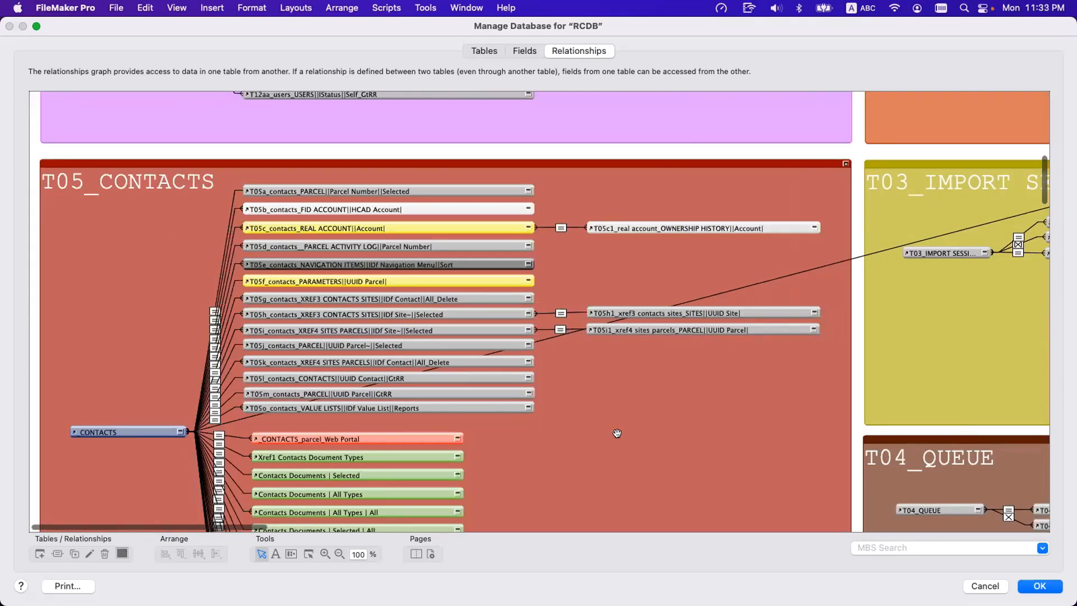
pyautogui.scroll(10, 617, 433)
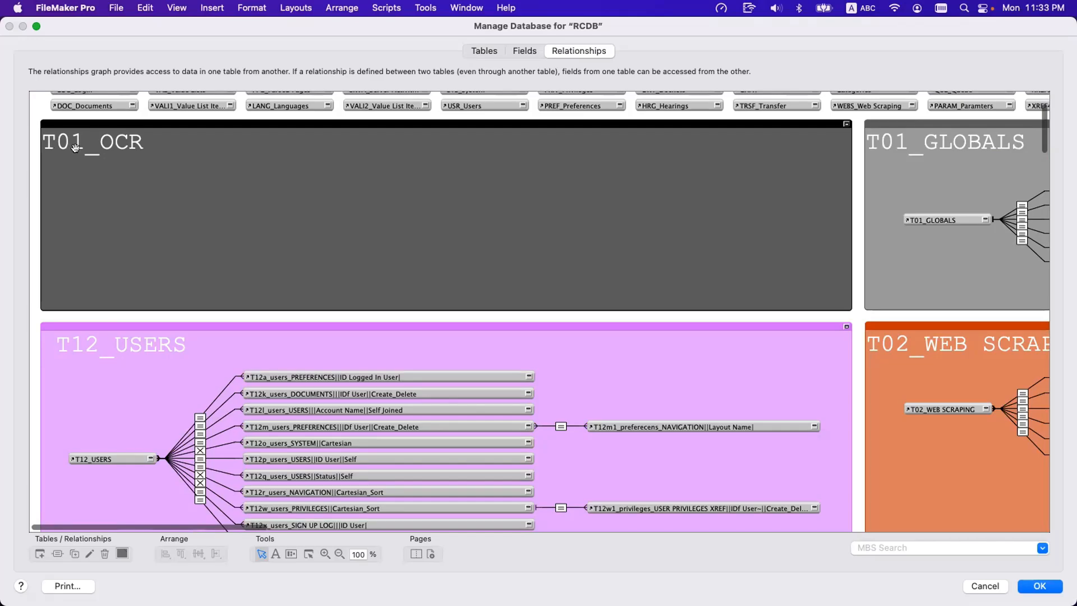
pyautogui.hscroll(5, 925, 382)
pyautogui.scroll(-8, 842, 390)
pyautogui.scroll(-15, 841, 390)
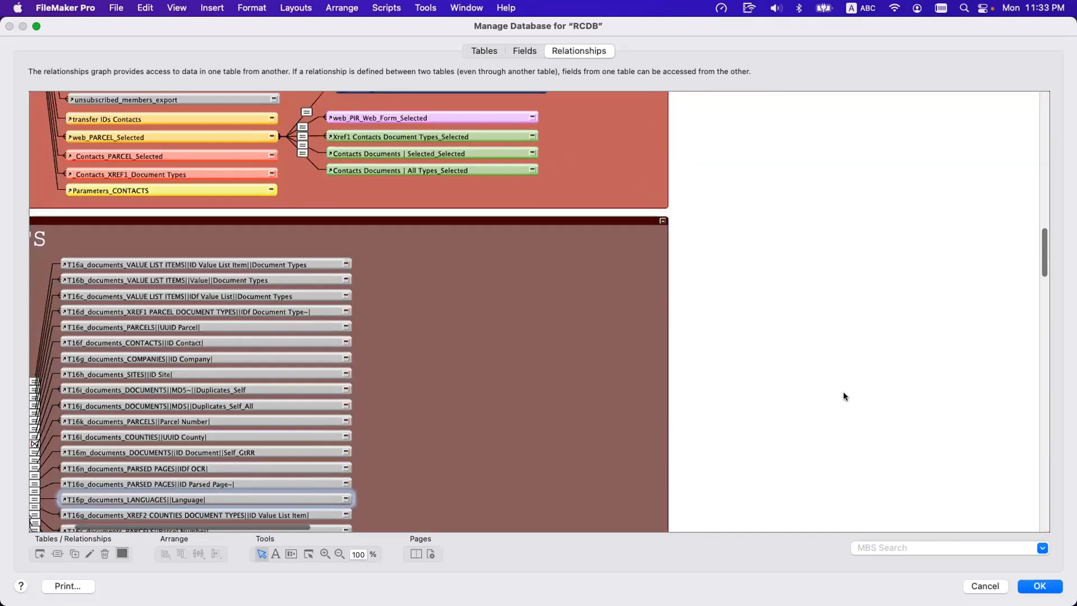
# Compare the T12_USERS and T05_CONTACTS groups with the T16_DOCUMENTS group, checking how each title and its occurrences share a prefix.
pyautogui.scroll(8, 406, 238)
pyautogui.scroll(-1, 406, 238)
pyautogui.hscroll(-5, 406, 237)
pyautogui.scroll(10, 415, 241)
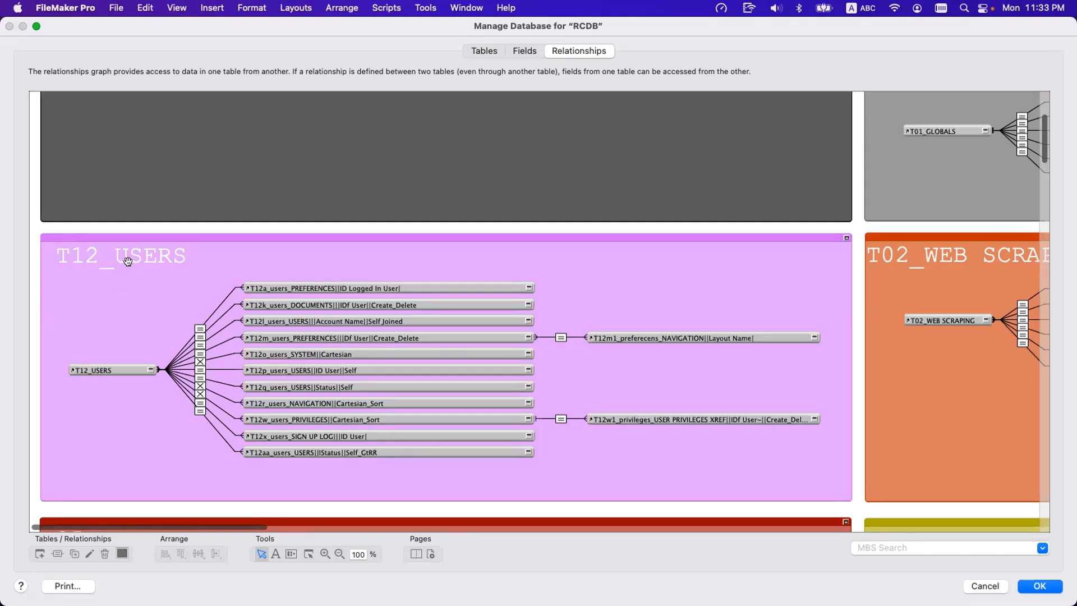
pyautogui.scroll(-10, 134, 268)
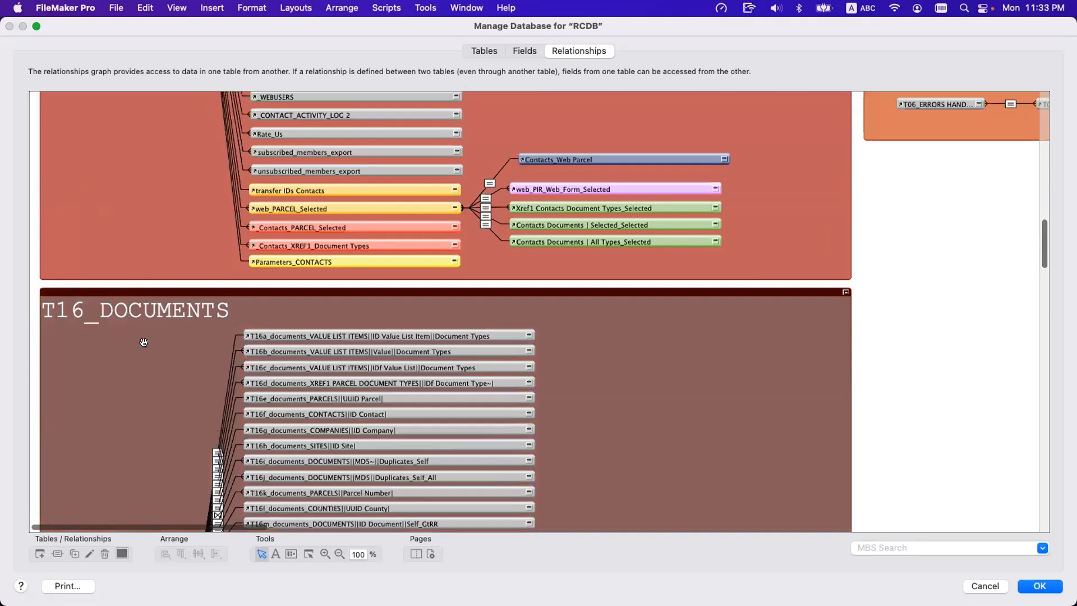
pyautogui.scroll(10, 143, 342)
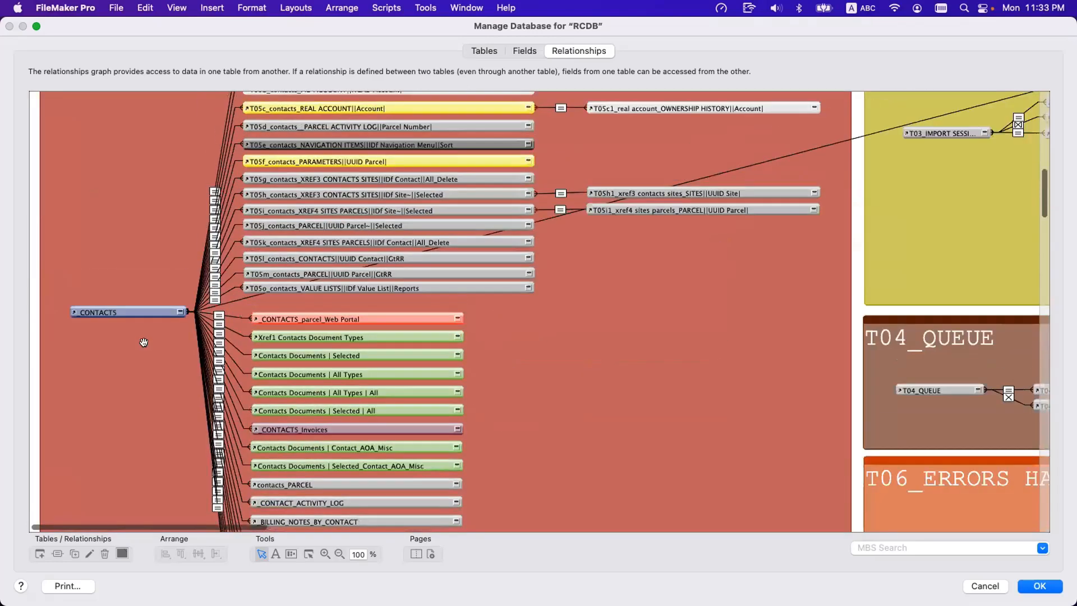
pyautogui.scroll(3, 143, 343)
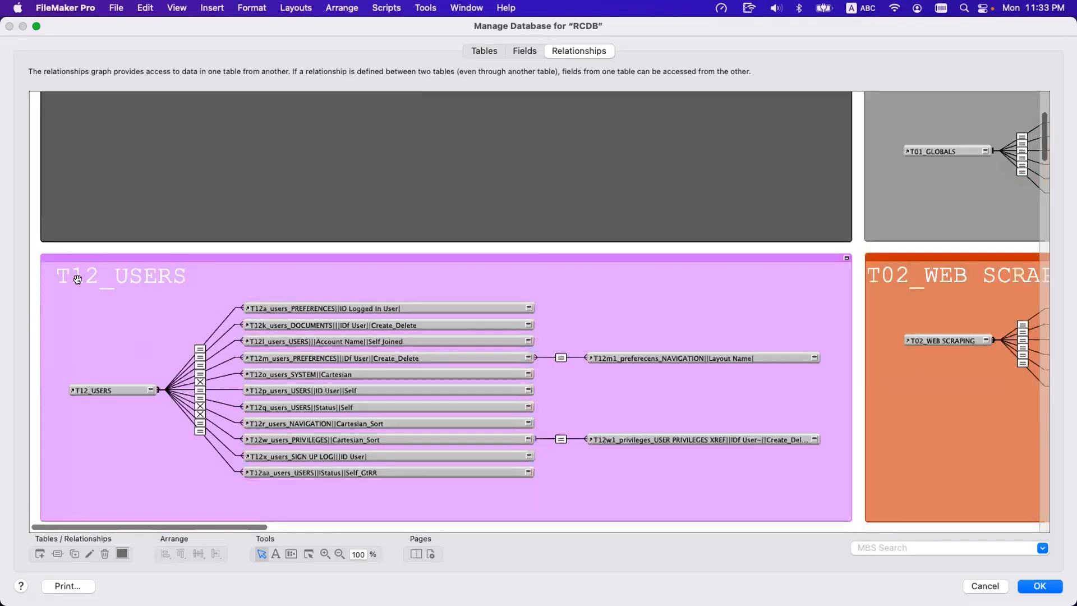
pyautogui.scroll(-8, 106, 291)
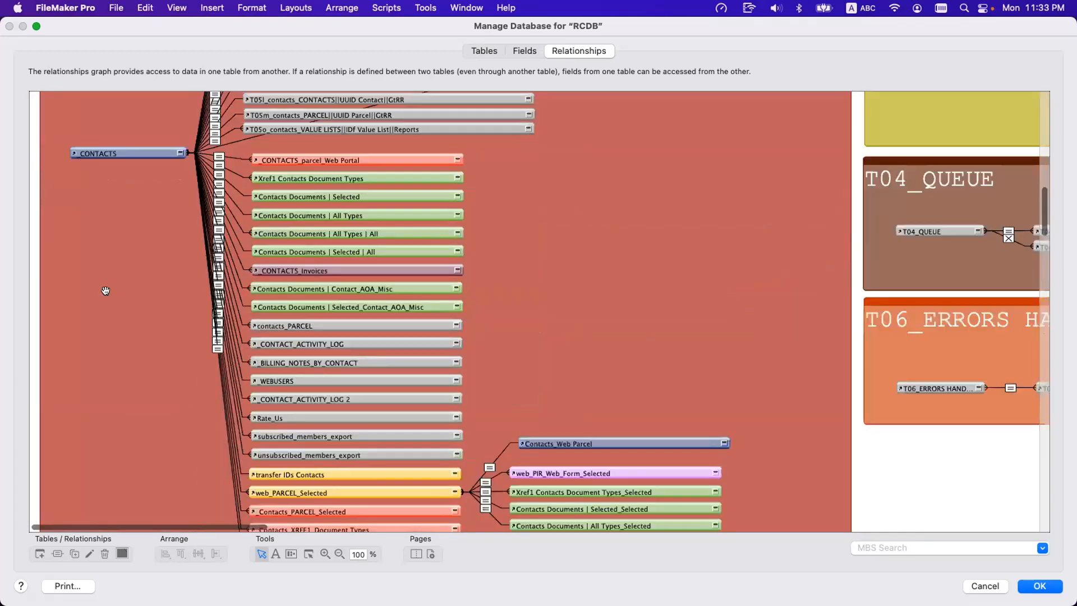
pyautogui.scroll(4, 107, 176)
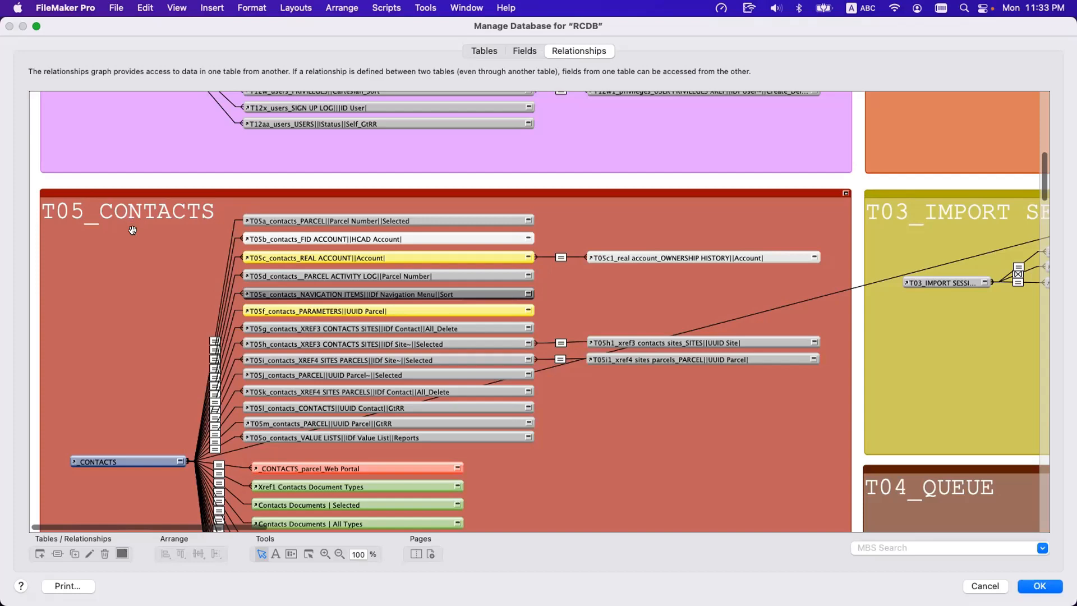
# Examine the T16_DOCUMENTS occurrences through T16ad, and close the database definition, discarding any changes.
pyautogui.scroll(-8, 133, 231)
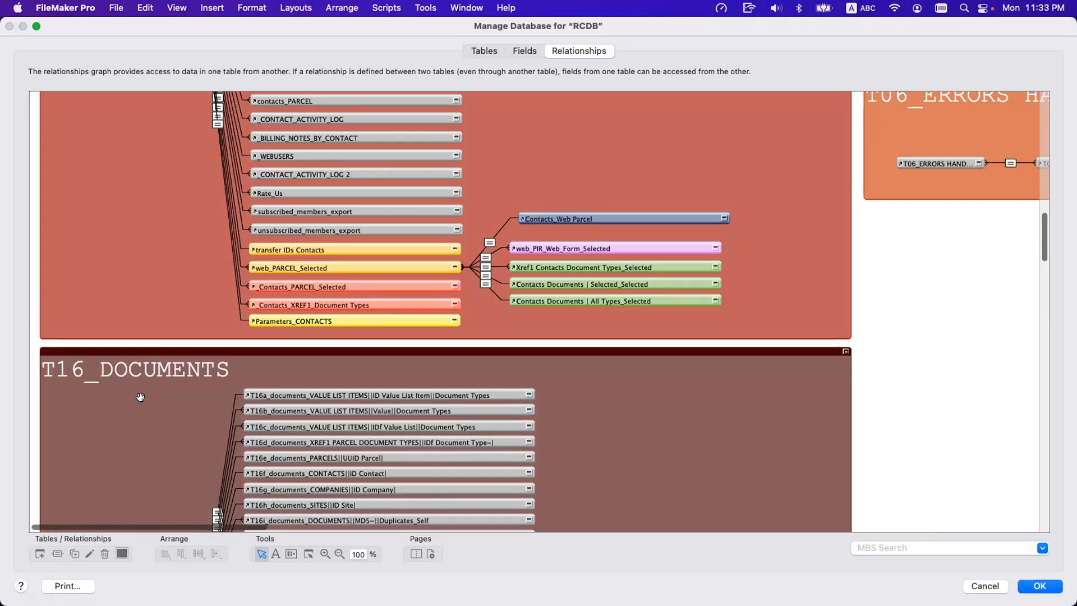
pyautogui.scroll(-5, 140, 397)
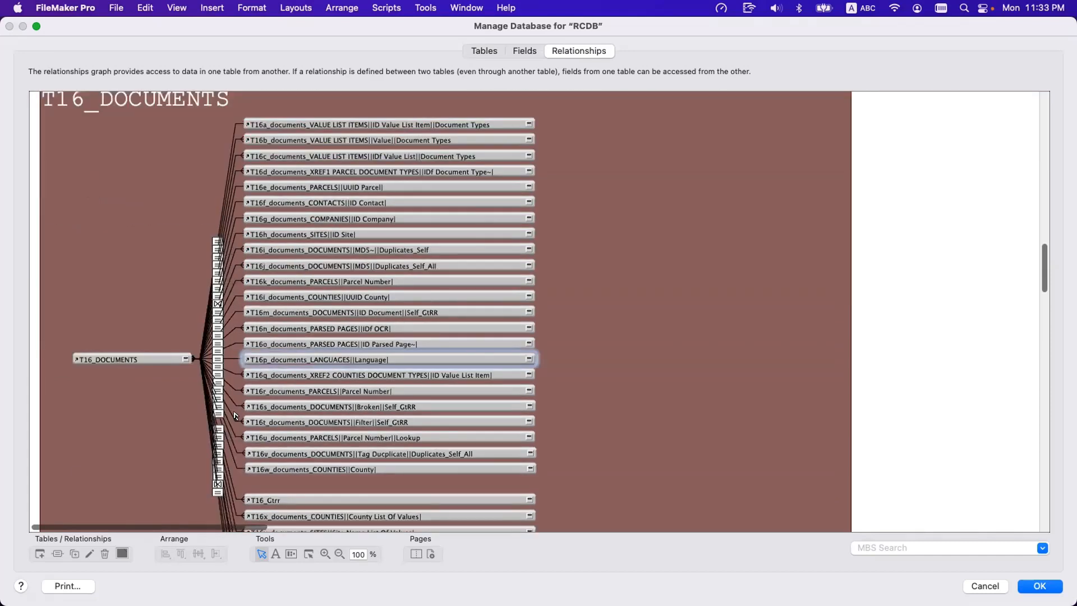
pyautogui.scroll(-3, 308, 455)
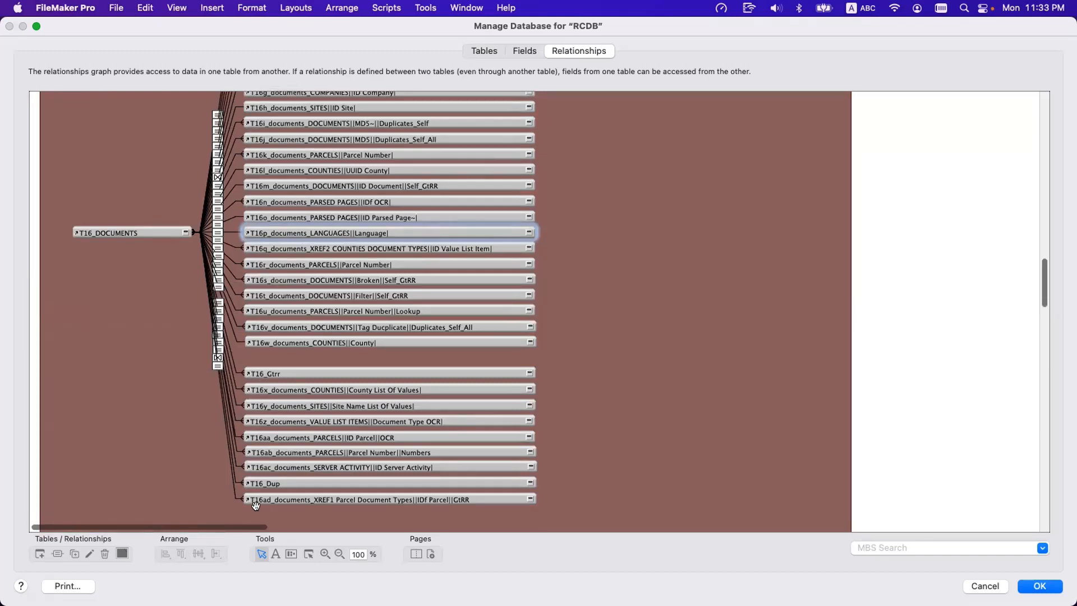
pyautogui.scroll(-3, 256, 504)
pyautogui.scroll(5, 257, 504)
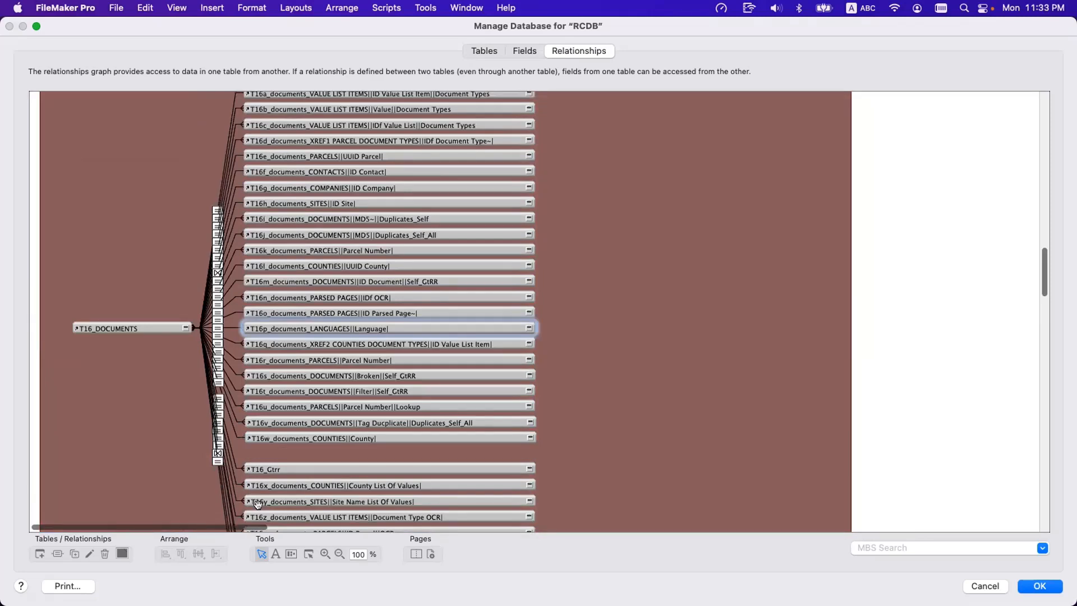
pyautogui.press('Escape')
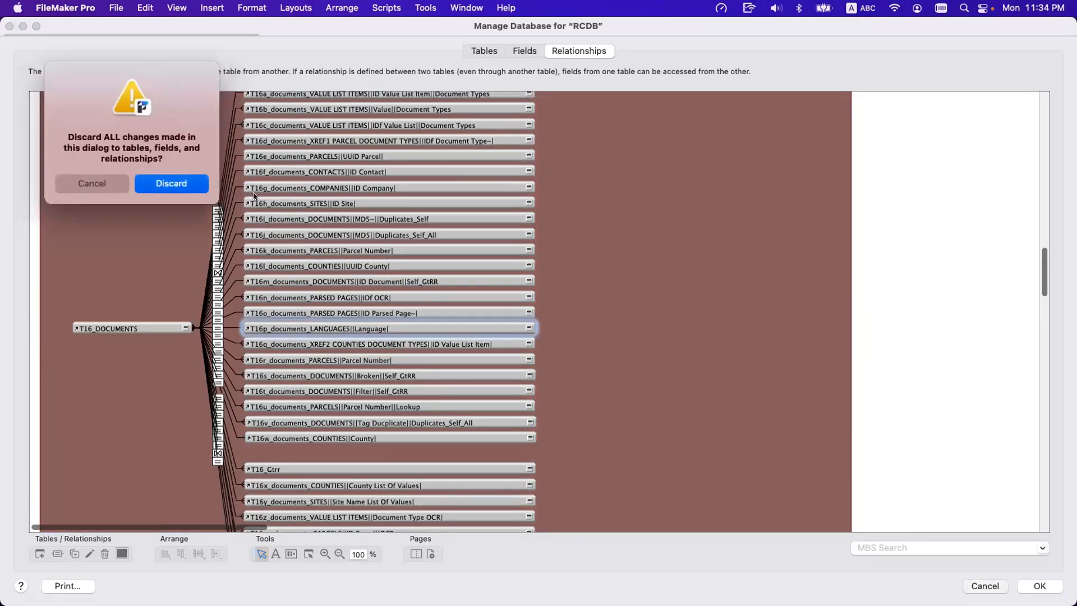
pyautogui.press('Return')
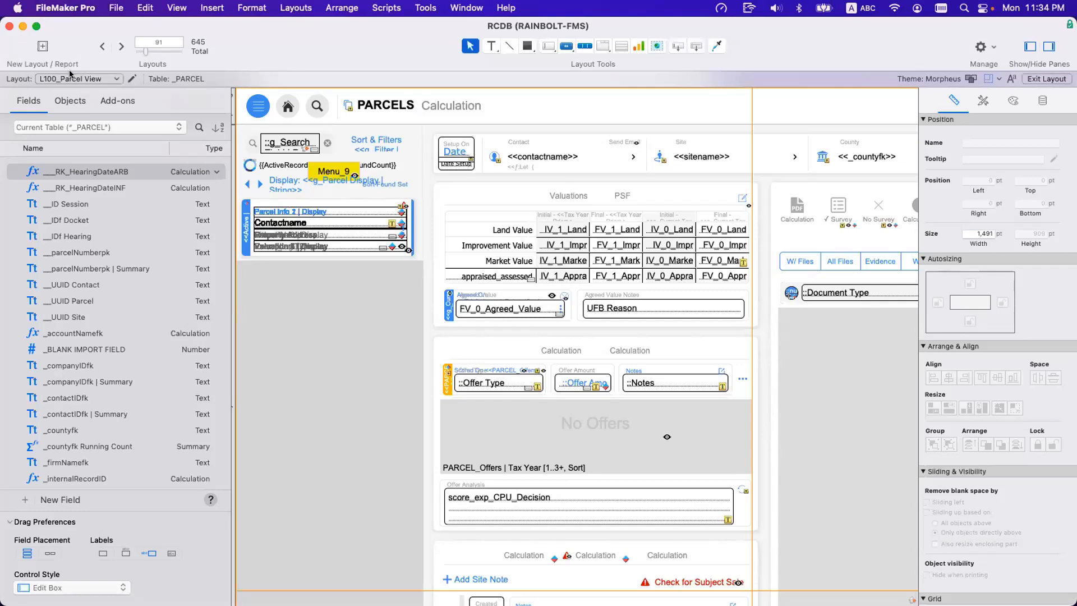
# Switch to the L600 Documents data entry layout and open a second window of the RCDB file.
pyautogui.click(70, 78)
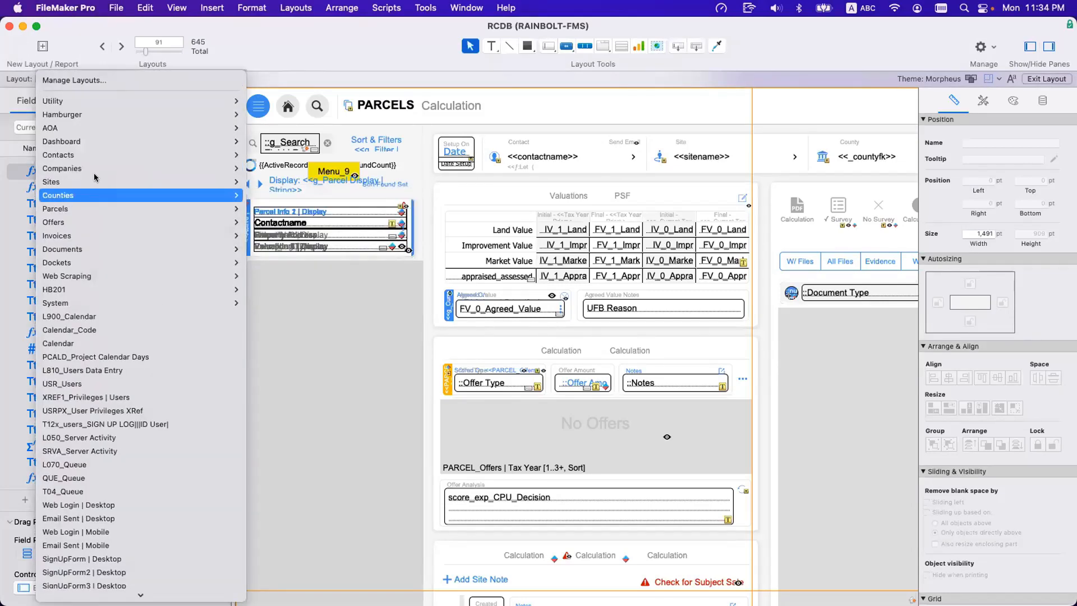
pyautogui.click(468, 370)
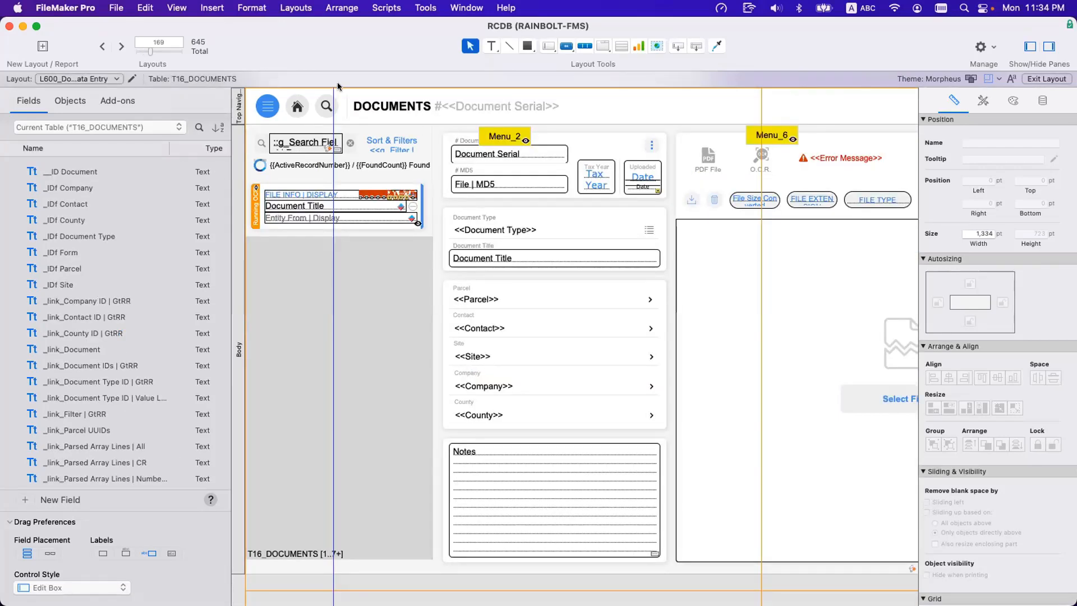
pyautogui.click(457, 7)
pyautogui.click(458, 41)
pyautogui.click(458, 9)
pyautogui.click(458, 28)
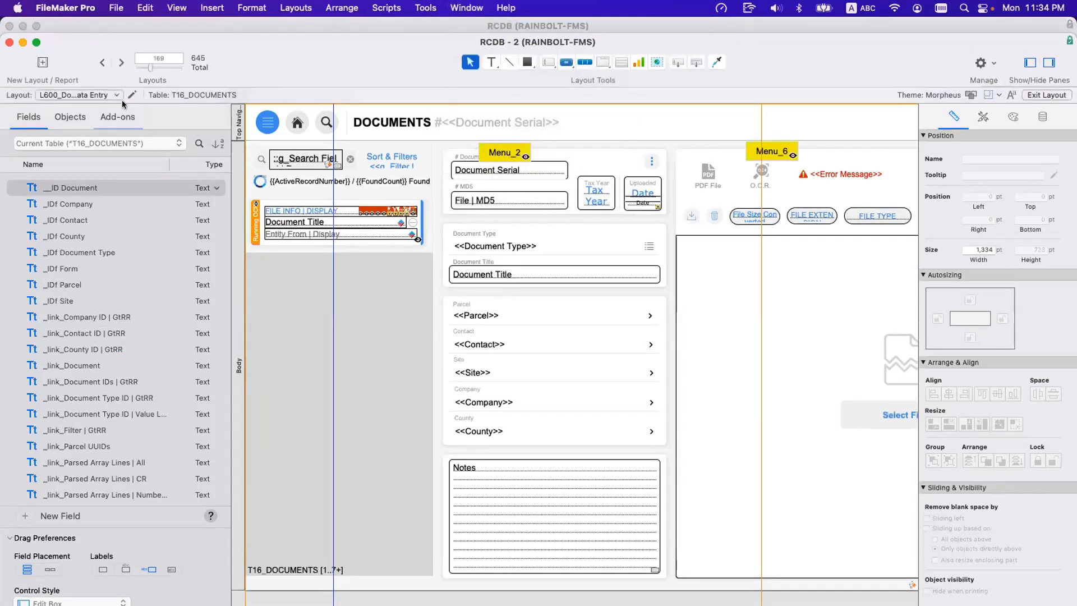
# Show the L100_Parcel View layout in the second window and reposition that window slightly.
pyautogui.click(115, 96)
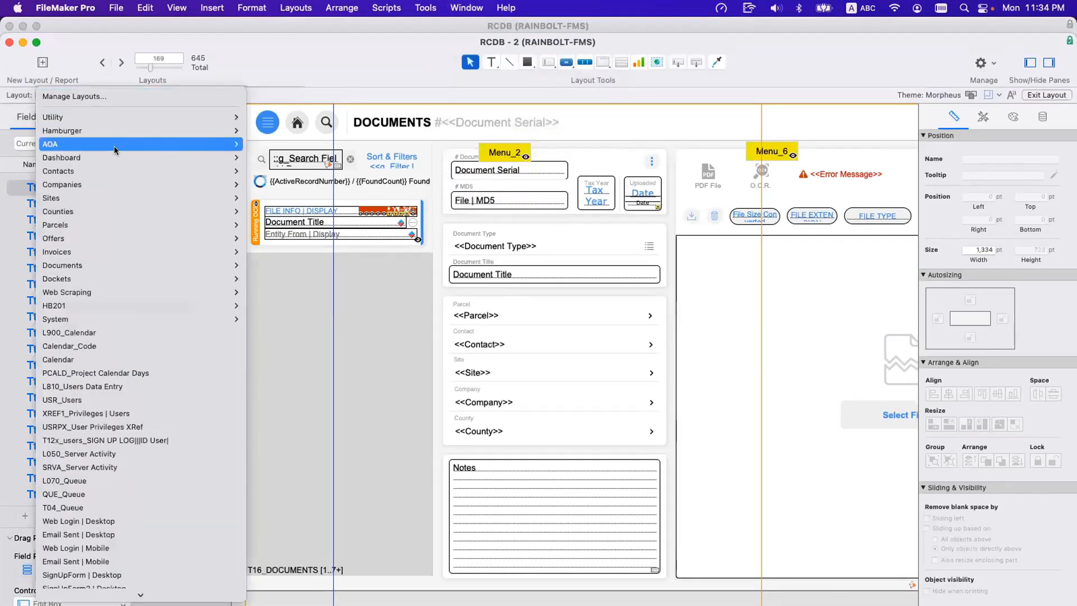
pyautogui.moveTo(120, 184)
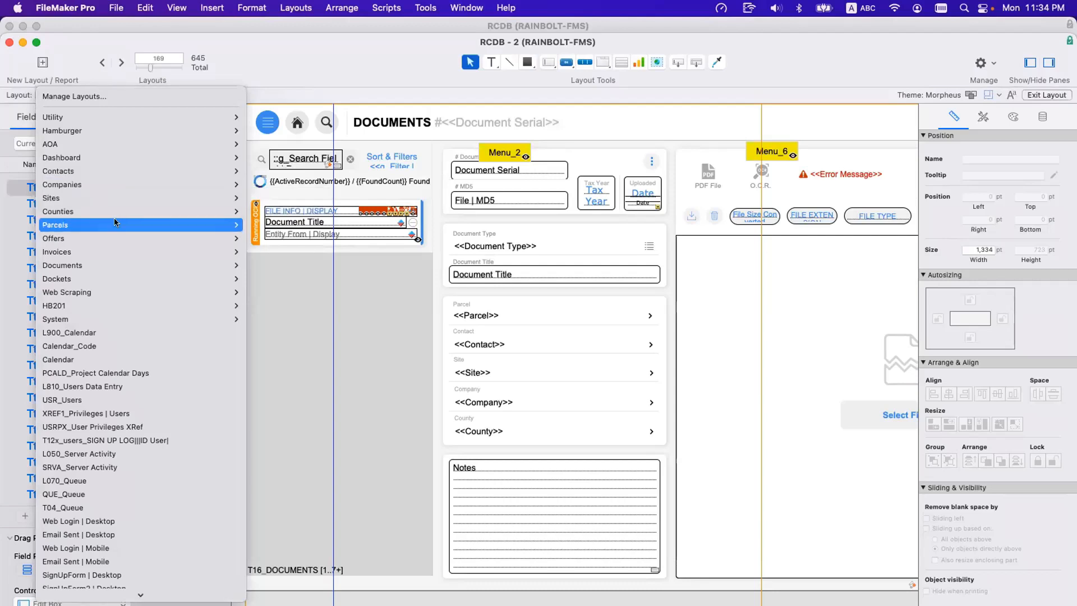
pyautogui.click(402, 289)
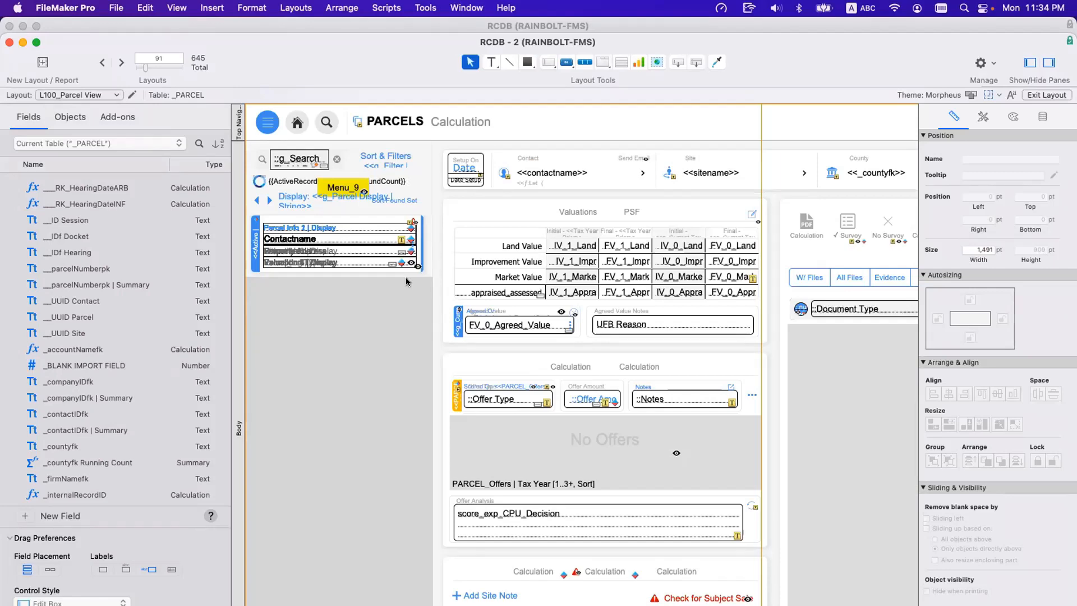
pyautogui.moveTo(304, 37)
pyautogui.mouseDown()
pyautogui.moveTo(309, 154)
pyautogui.moveTo(318, 26)
pyautogui.mouseUp()
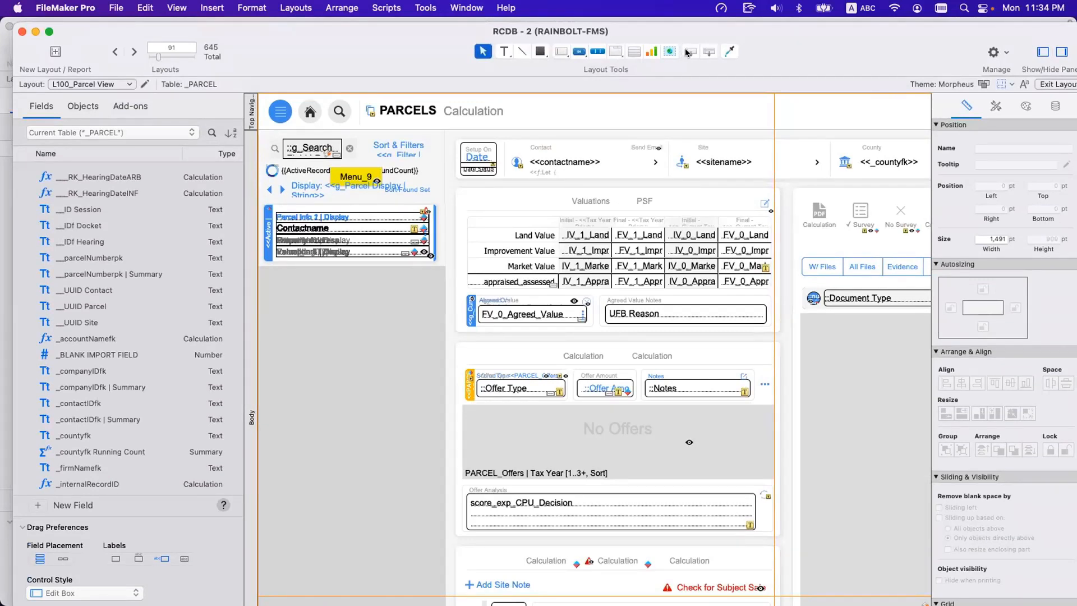
# Draw a portal about 536 by 438 pt over the Parcels layout and look through the related tables offered as its record source.
pyautogui.click(634, 52)
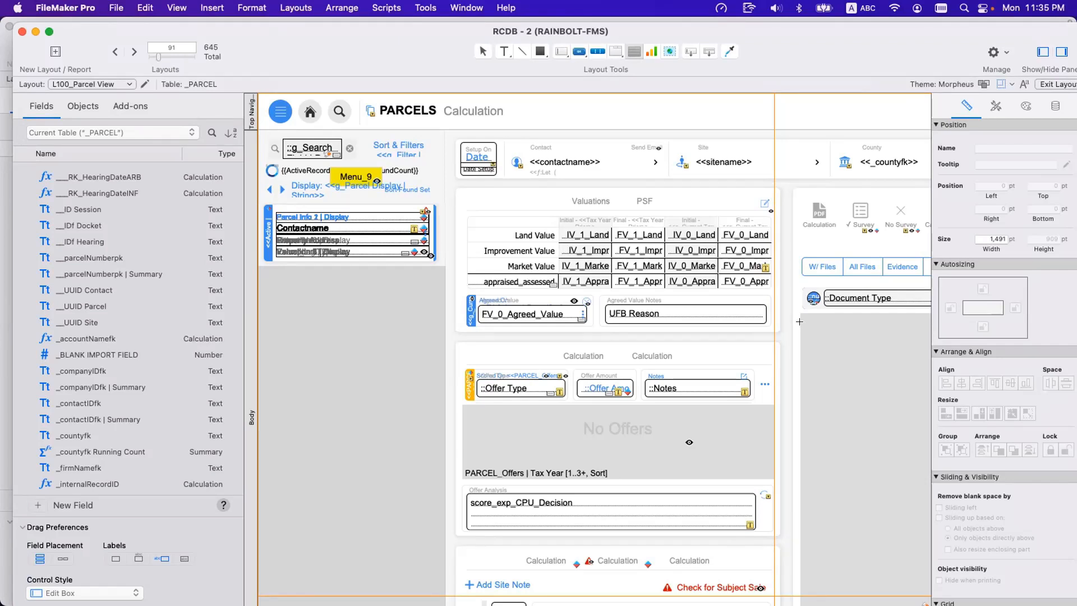
pyautogui.moveTo(553, 138)
pyautogui.mouseDown()
pyautogui.moveTo(1071, 494)
pyautogui.moveTo(960, 462)
pyautogui.moveTo(914, 433)
pyautogui.mouseUp()
pyautogui.click(541, 134)
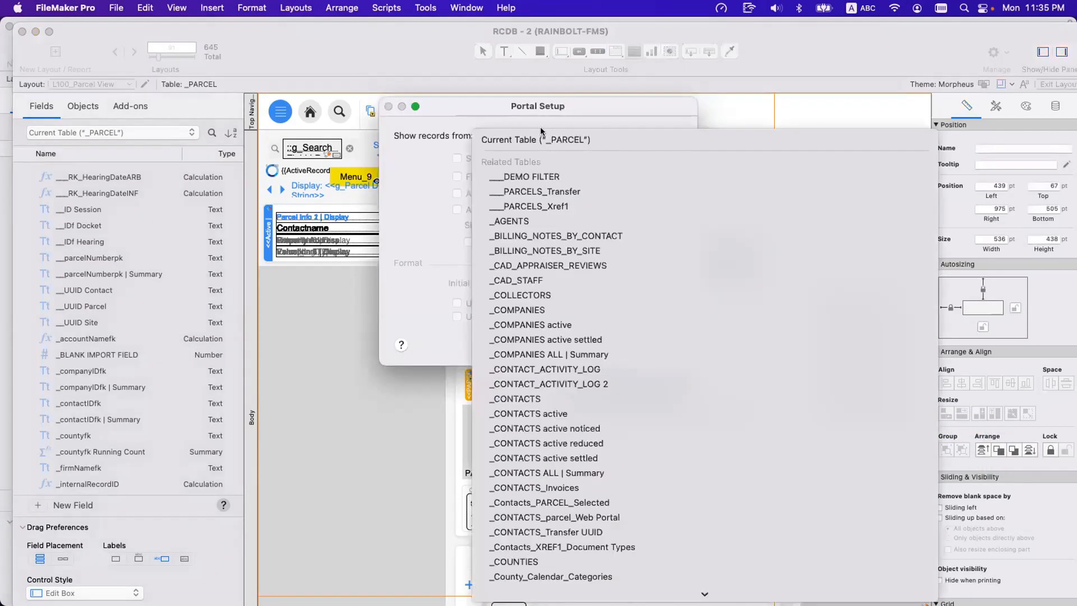
pyautogui.scroll(-20, 598, 370)
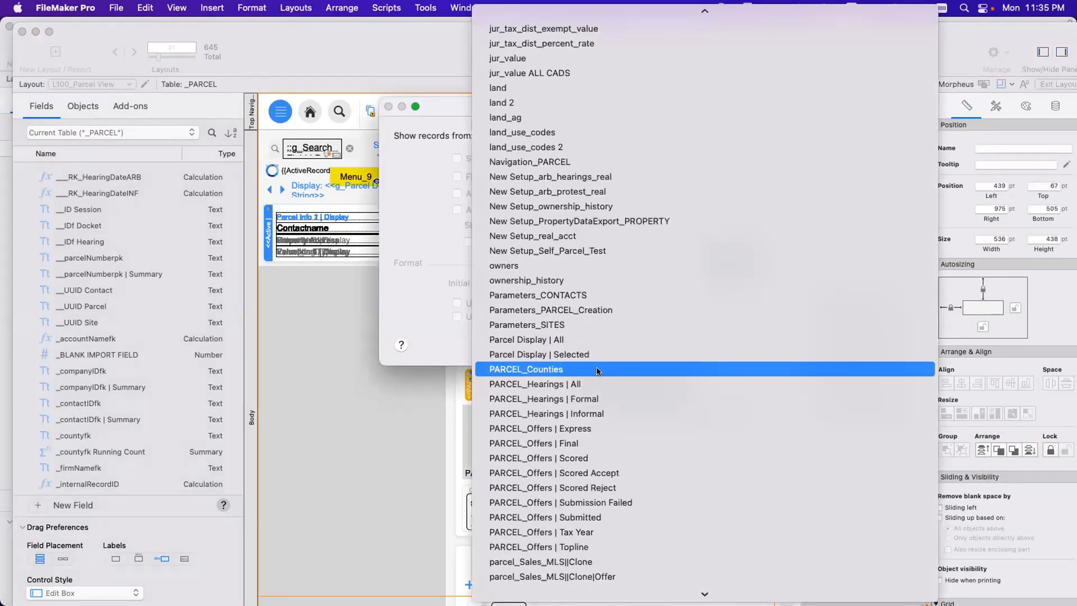
pyautogui.scroll(-15, 598, 370)
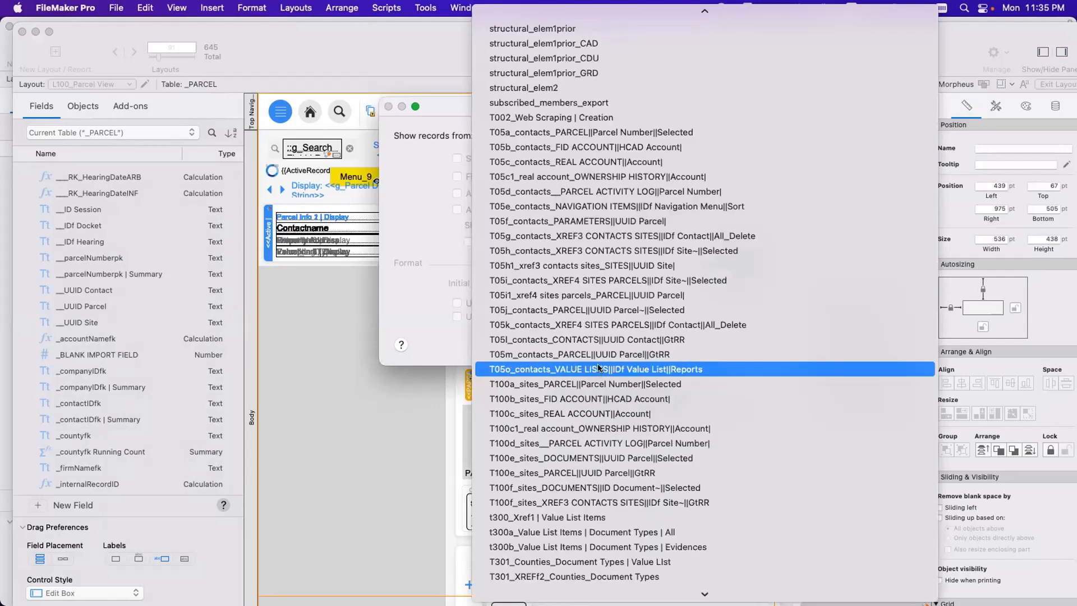
pyautogui.scroll(20, 599, 368)
pyautogui.scroll(20, 599, 368)
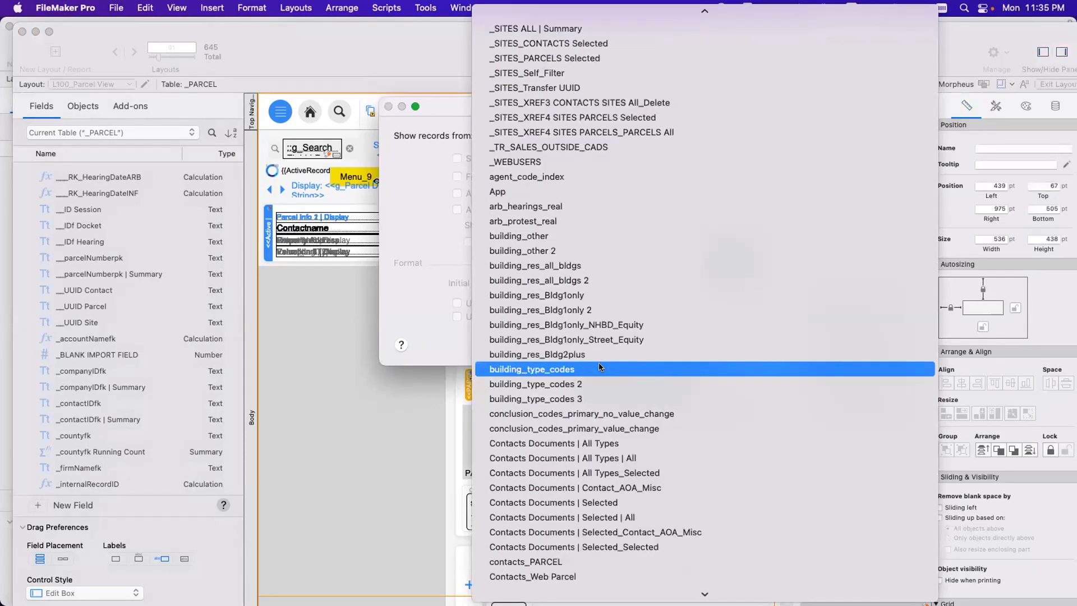
pyautogui.scroll(-10, 599, 367)
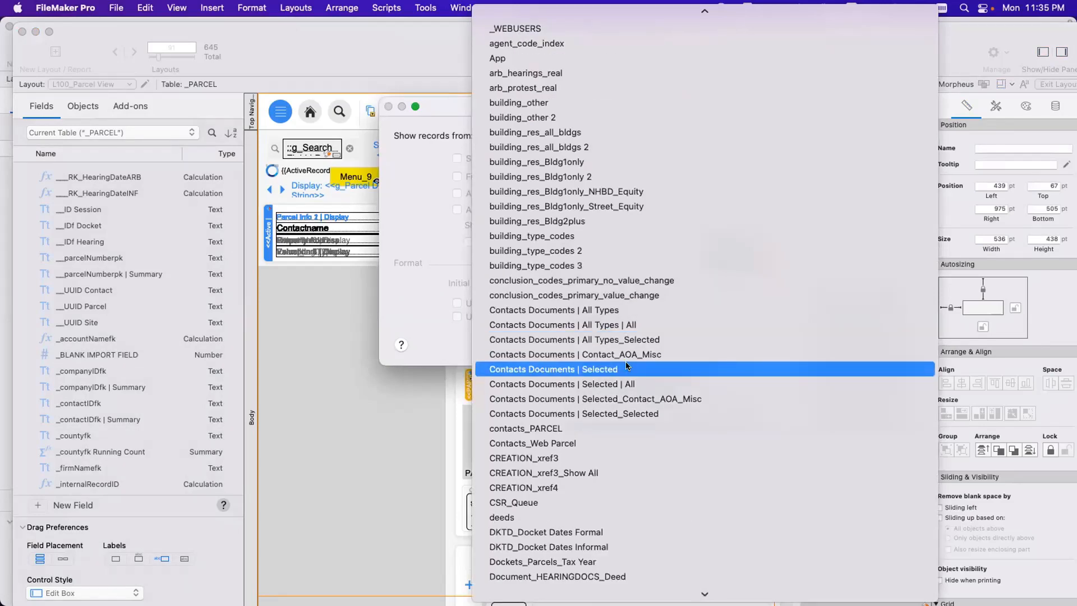
pyautogui.scroll(-20, 626, 364)
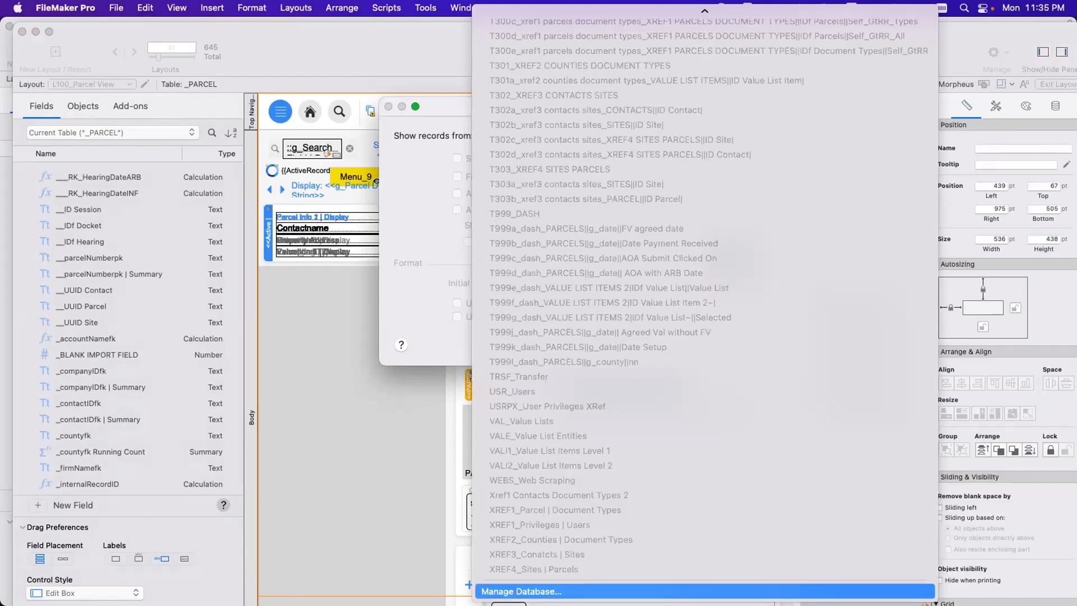
# Open the relationships graph from the portal setup, inspect the Documents occurrences linked to _PARCEL, selecting Documents | All Types | All, and discard any changes.
pyautogui.click(538, 590)
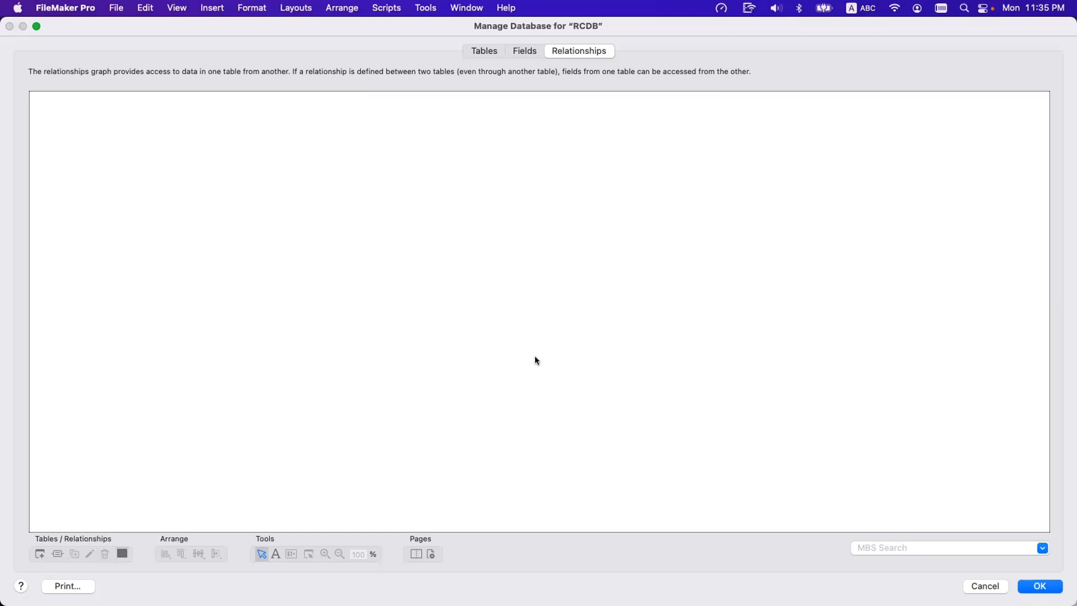
pyautogui.hscroll(20, 557, 357)
pyautogui.hscroll(15, 558, 357)
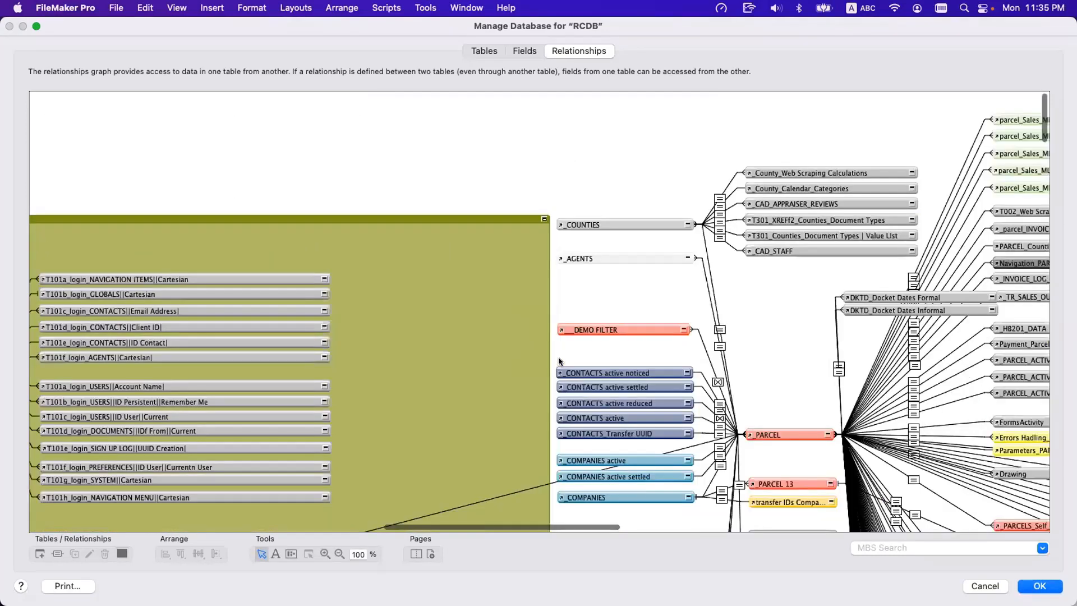
pyautogui.scroll(-8, 567, 368)
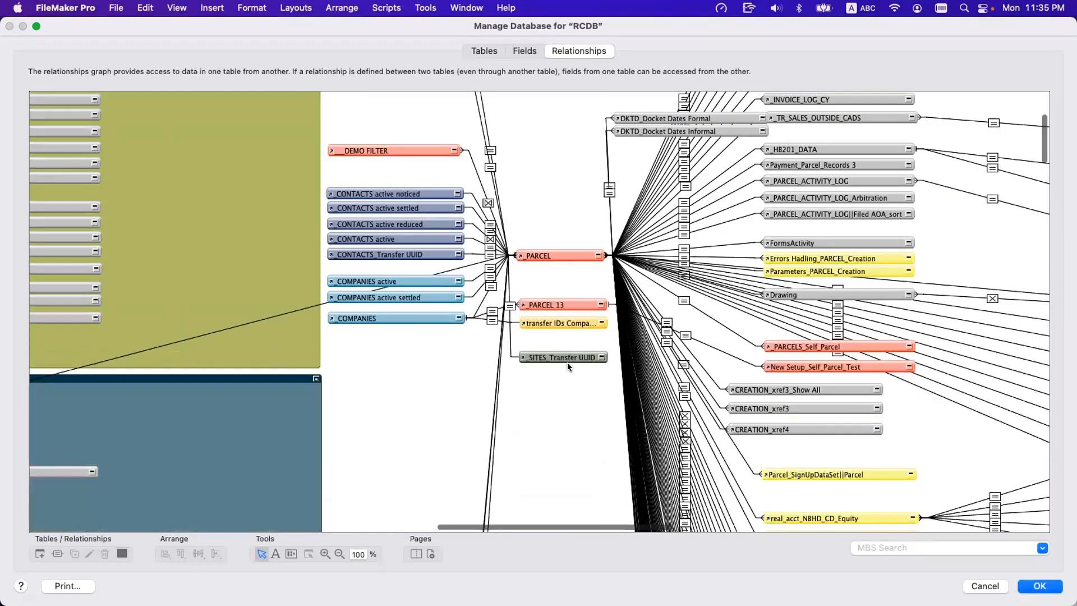
pyautogui.scroll(-18, 723, 388)
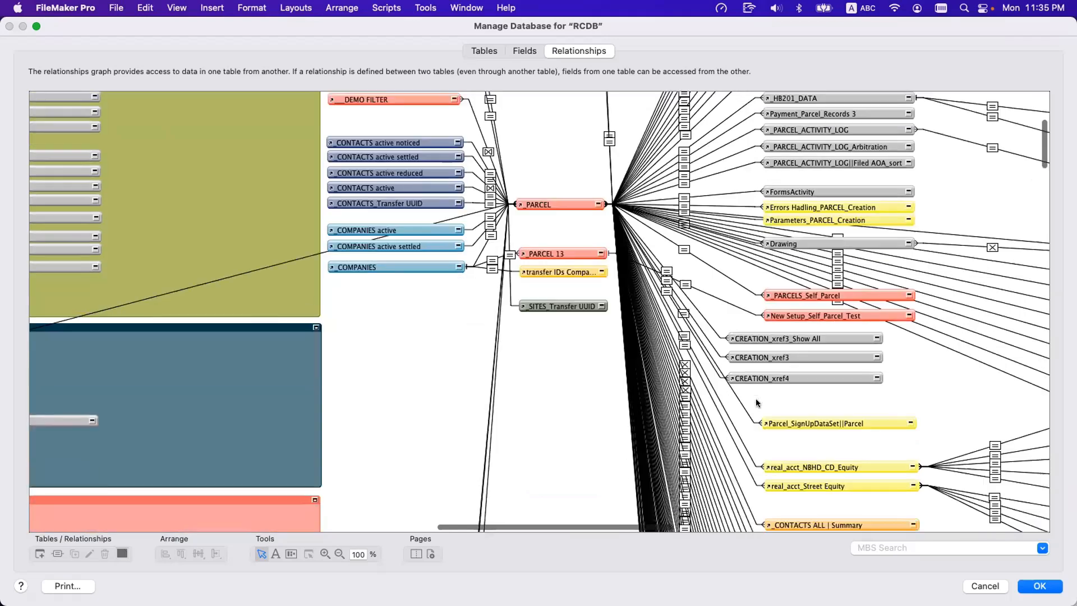
pyautogui.click(788, 339)
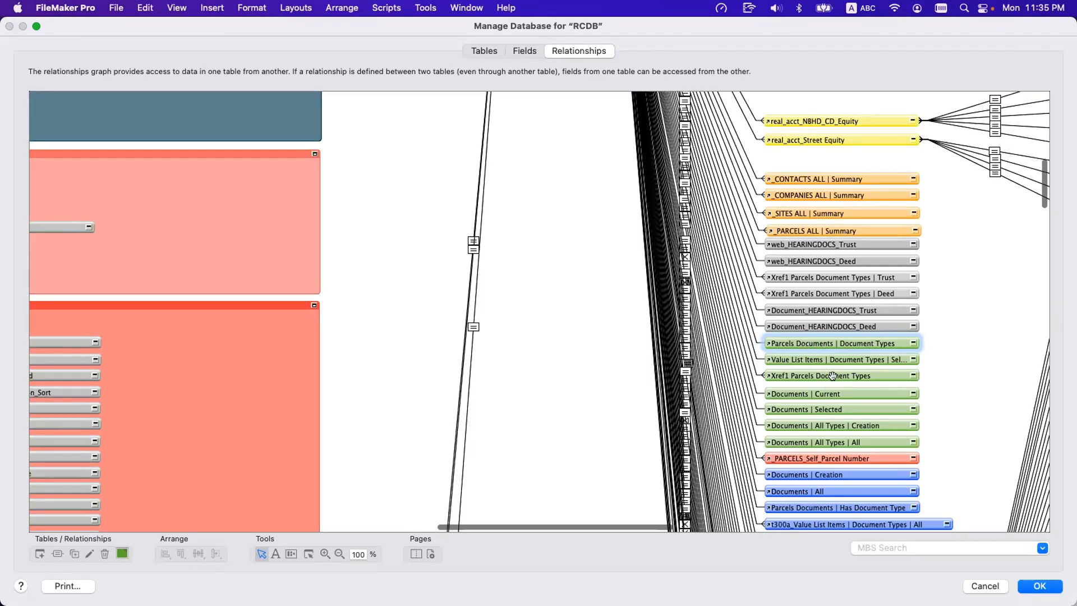
pyautogui.click(839, 443)
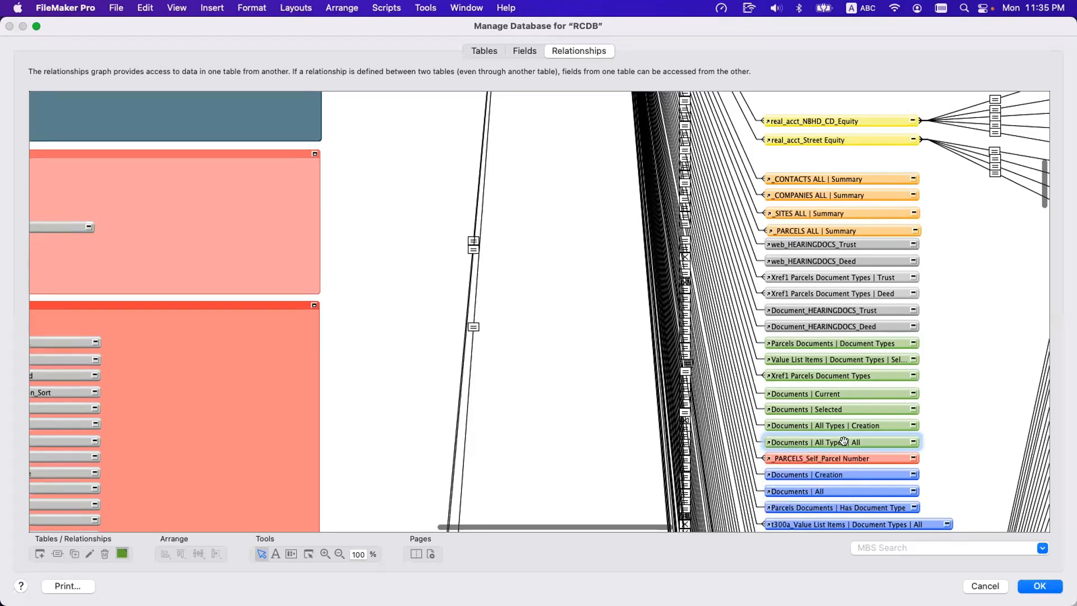
pyautogui.press('Escape')
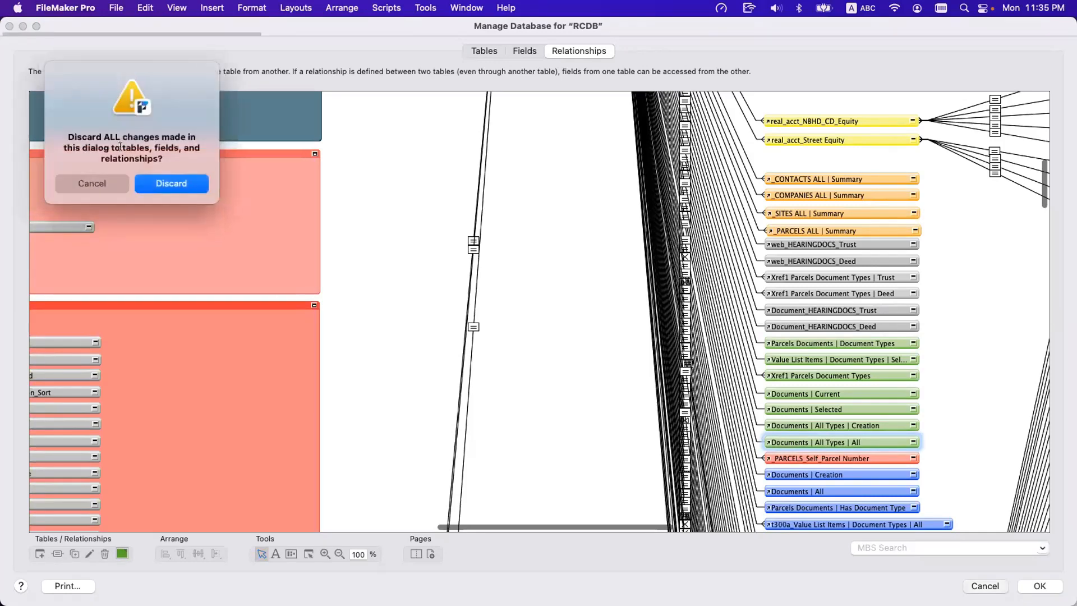
pyautogui.click(161, 184)
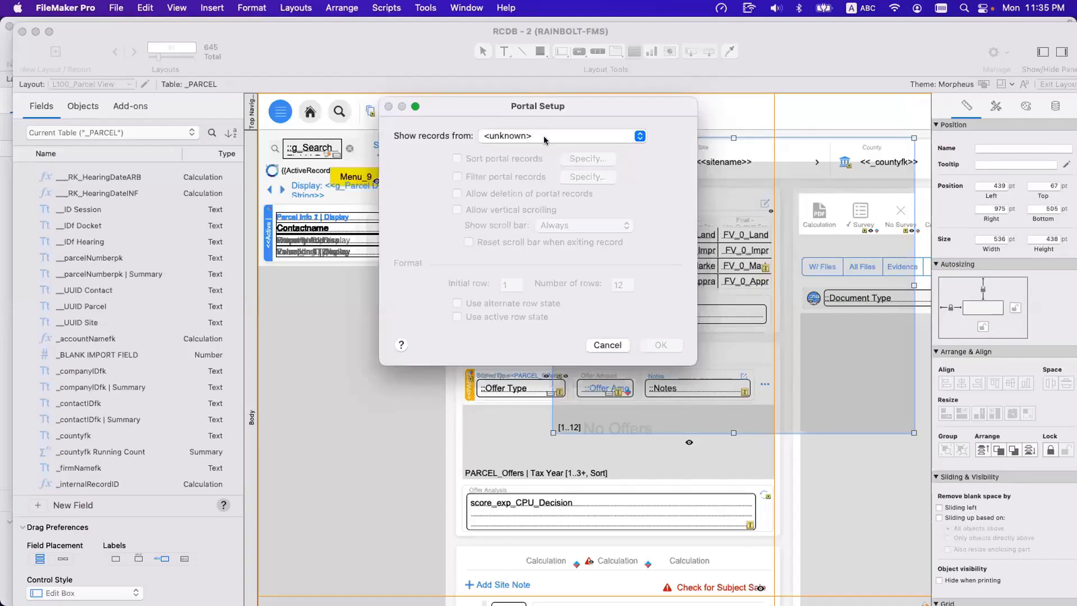
# Examine the Contacts Documents and Documents occurrences among the related tables offered as the Parcels portal's record source.
pyautogui.click(543, 139)
pyautogui.scroll(-5, 578, 292)
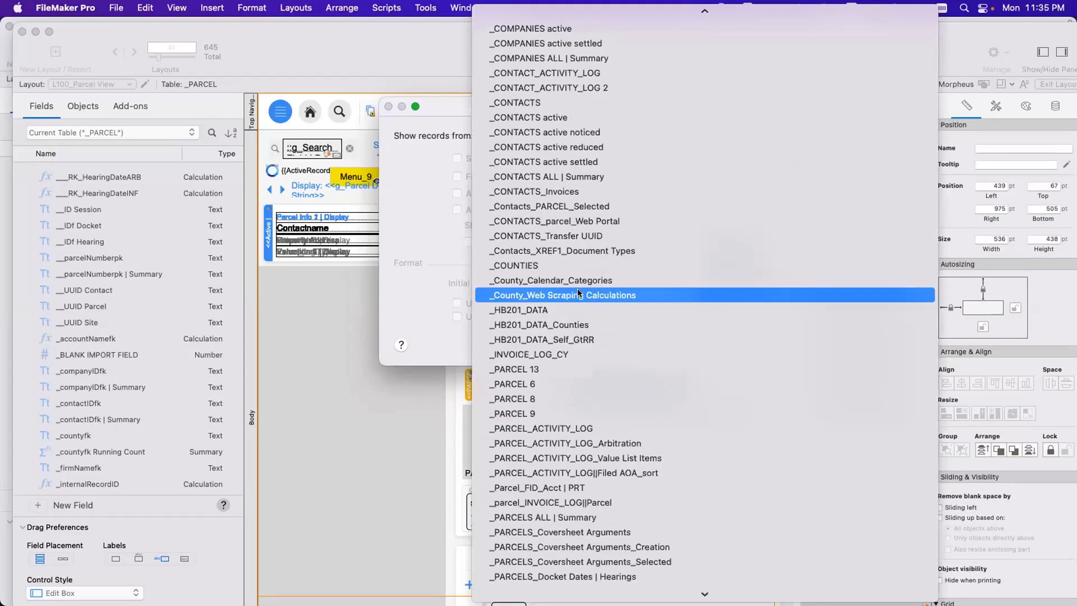
pyautogui.write('dr')
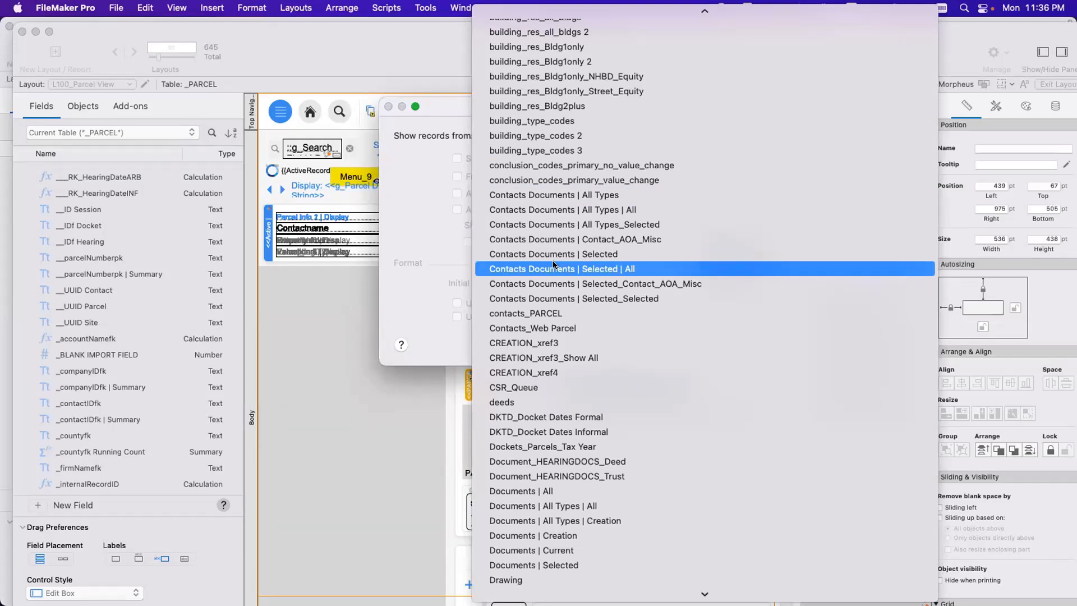
pyautogui.scroll(-3, 561, 432)
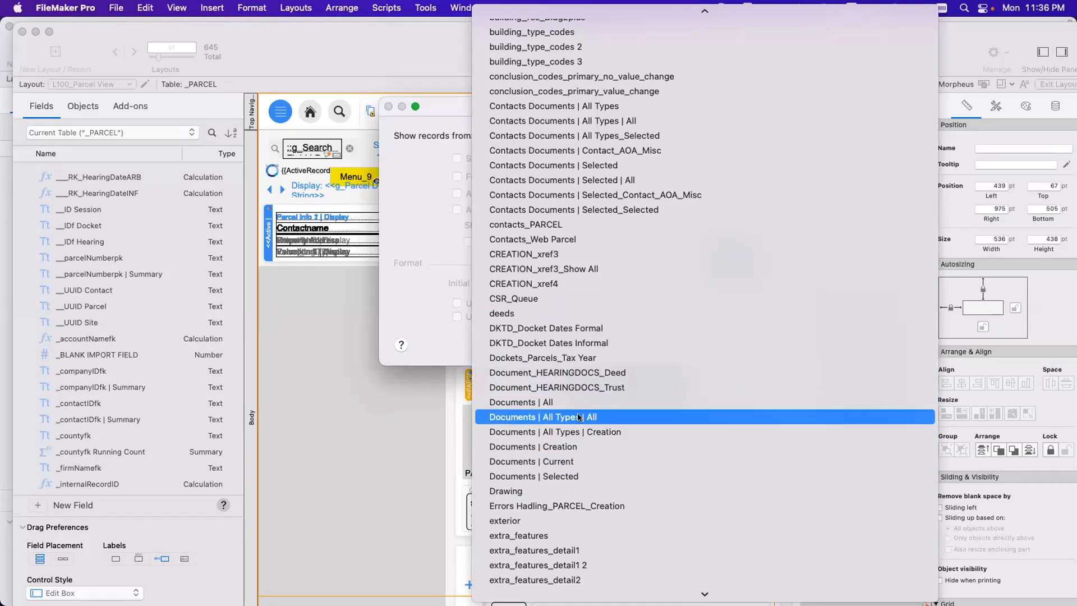
pyautogui.scroll(-1, 578, 431)
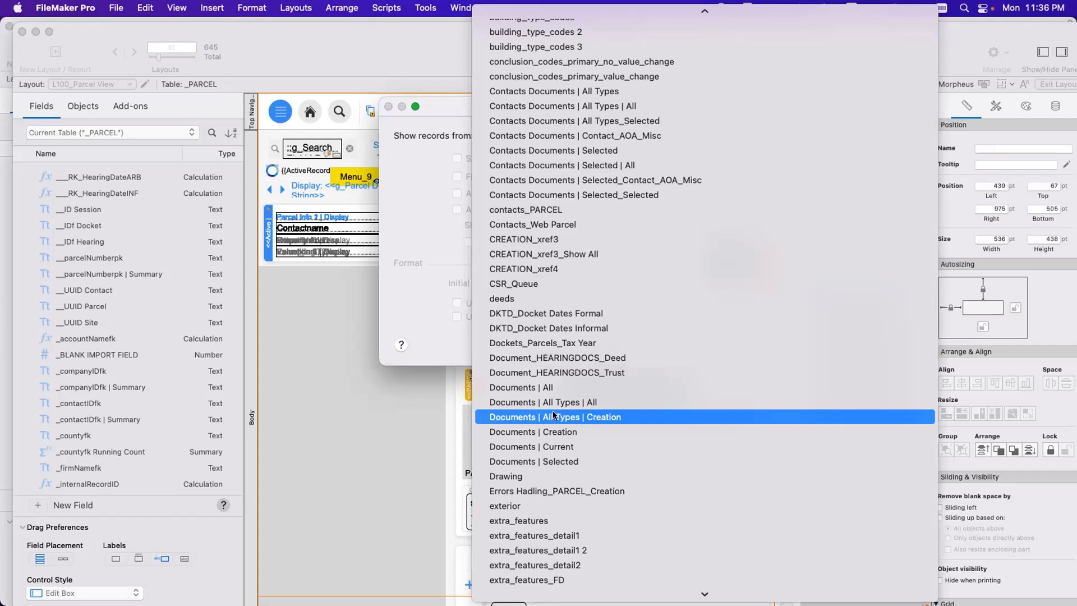
pyautogui.scroll(3, 555, 417)
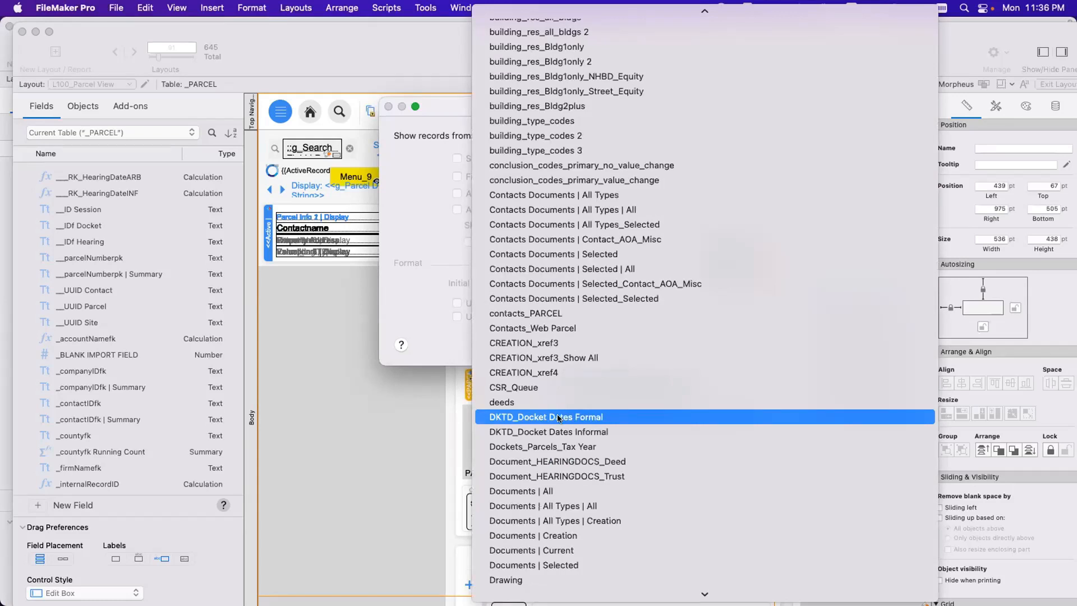
pyautogui.scroll(1, 558, 418)
pyautogui.scroll(2, 558, 418)
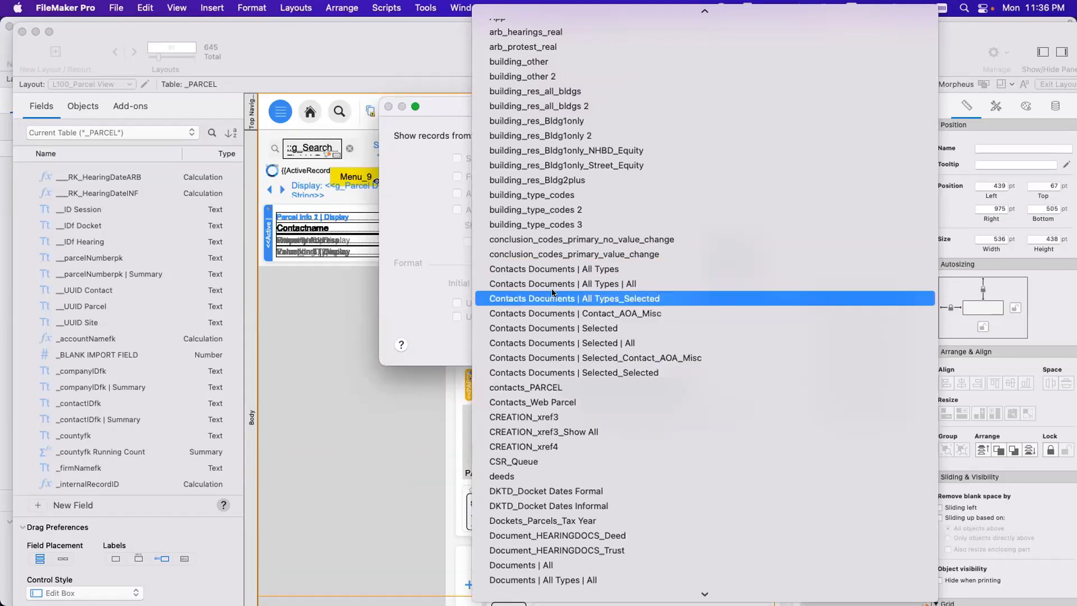
pyautogui.scroll(5, 552, 292)
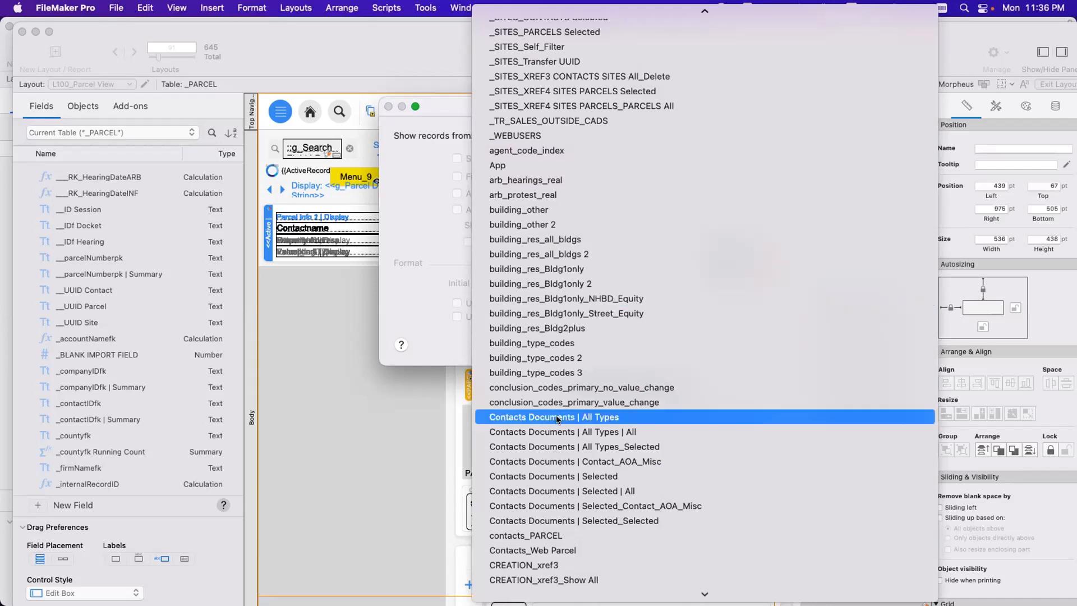
# Examine how the FID_Acct, PARCEL, Parcels Documents and PIR_Web occurrences are named in the portal's source list, then discard the portal.
pyautogui.scroll(-10, 545, 417)
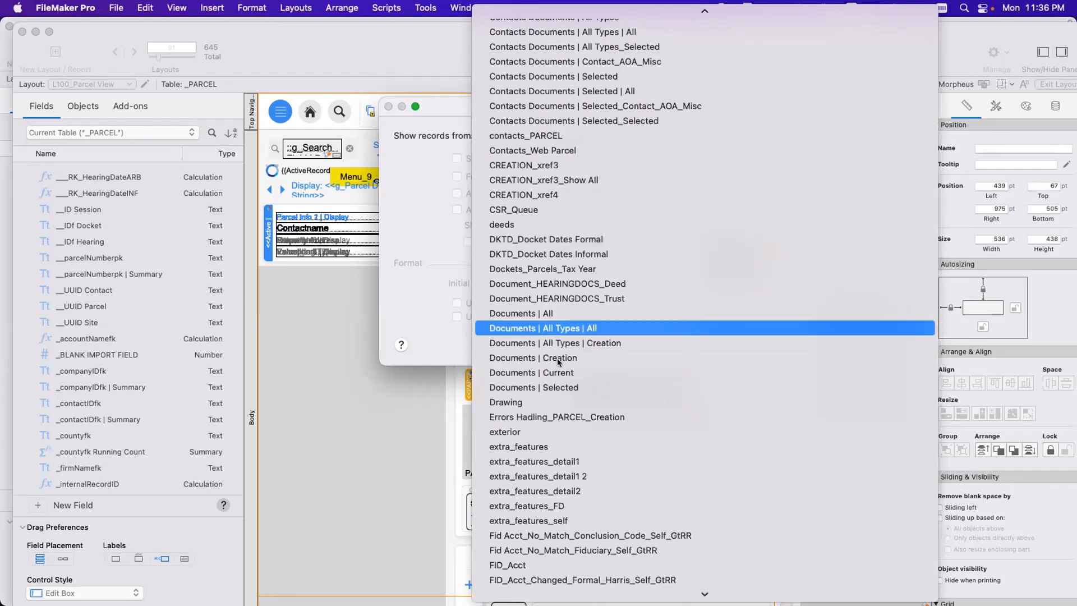
pyautogui.scroll(-5, 528, 372)
pyautogui.scroll(-10, 528, 378)
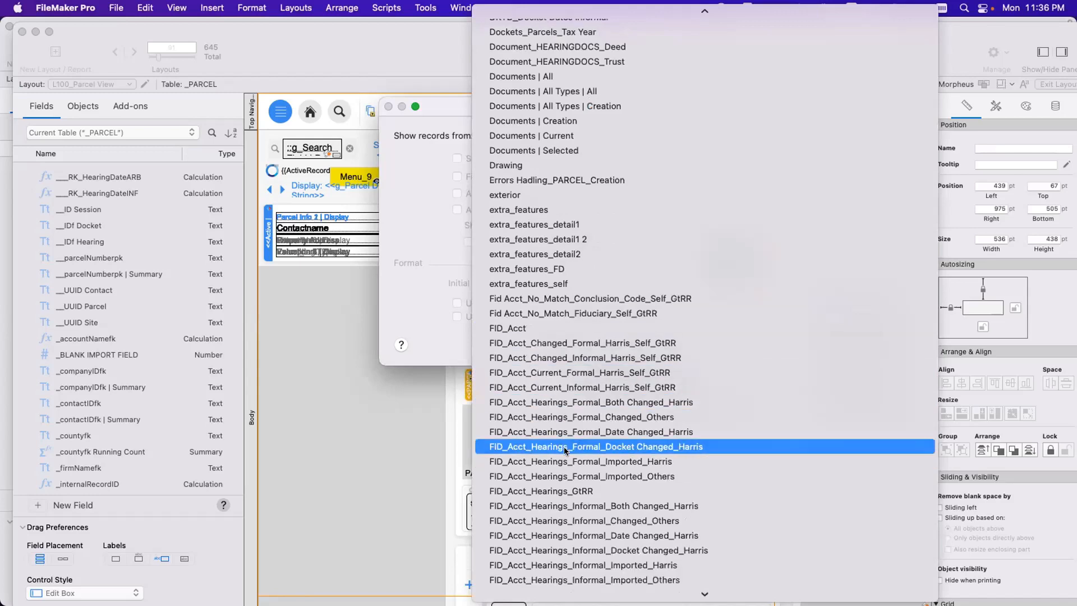
pyautogui.scroll(-8, 576, 465)
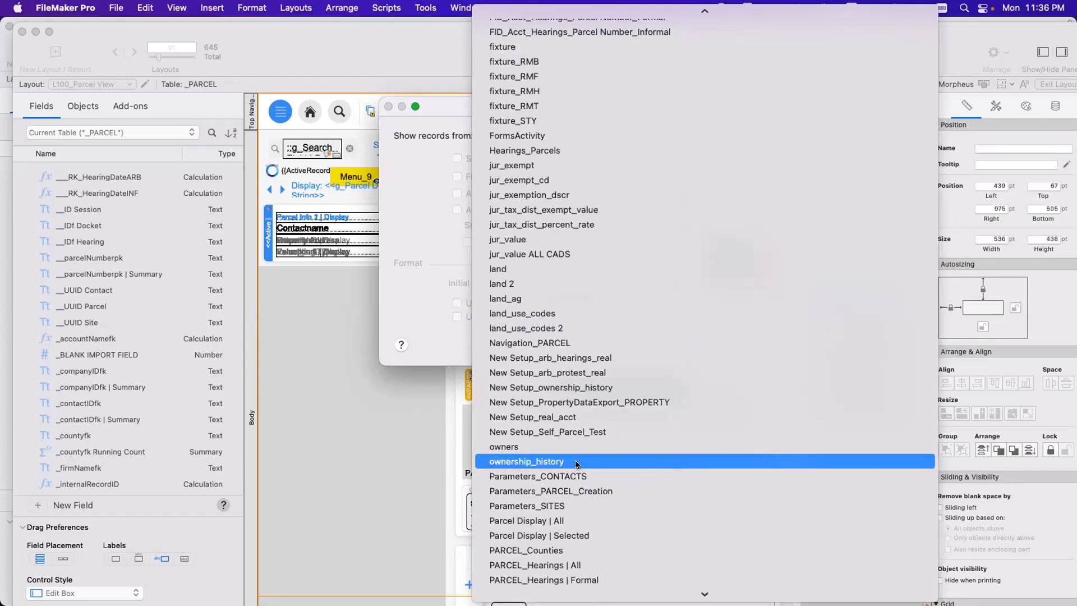
pyautogui.scroll(-4, 576, 464)
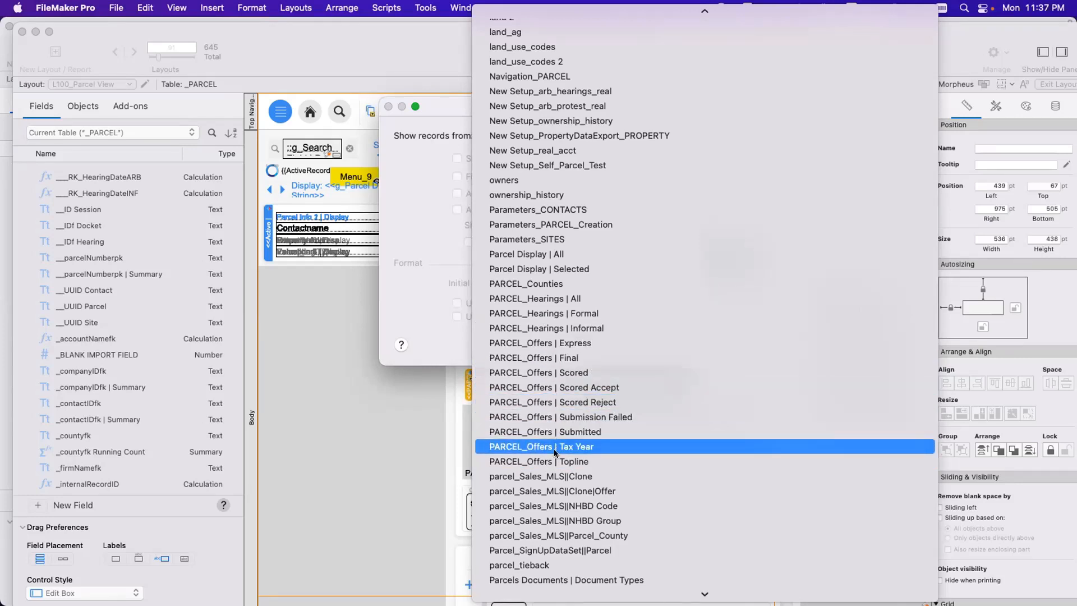
pyautogui.scroll(-4, 556, 452)
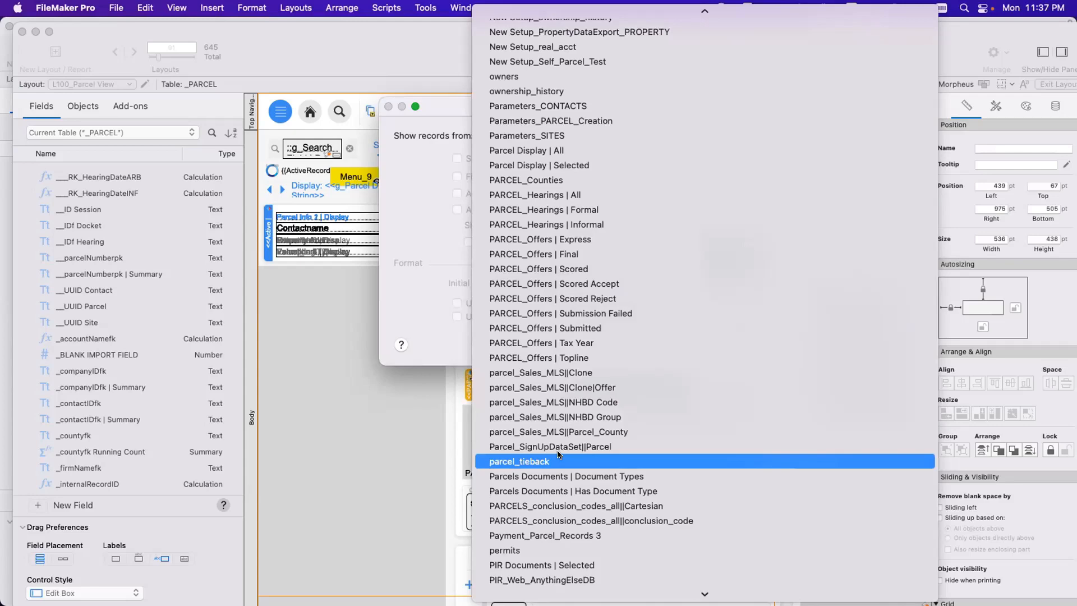
pyautogui.scroll(-4, 558, 454)
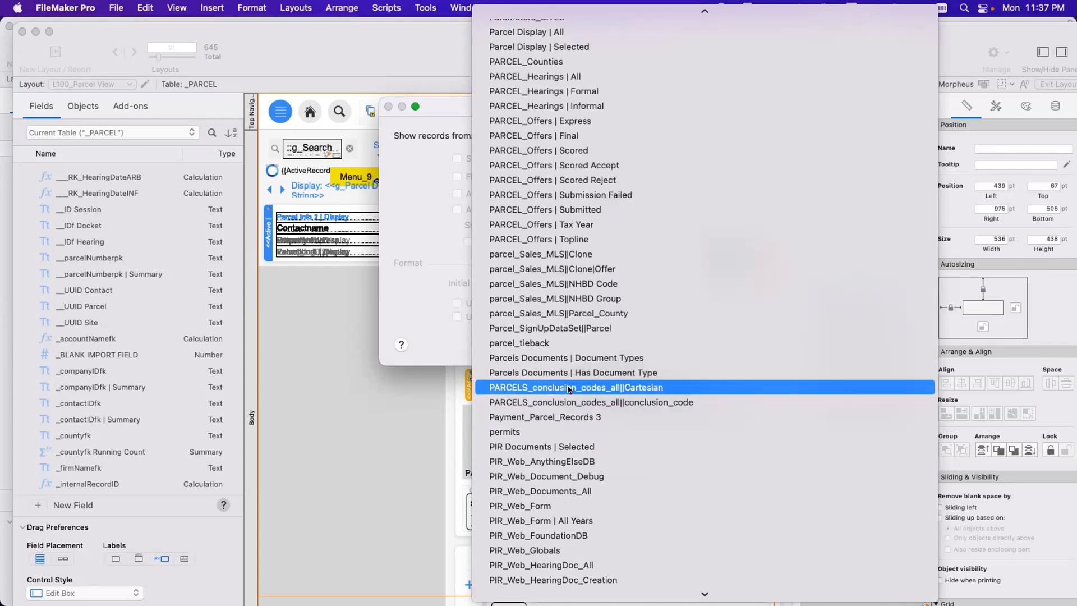
pyautogui.scroll(-3, 558, 398)
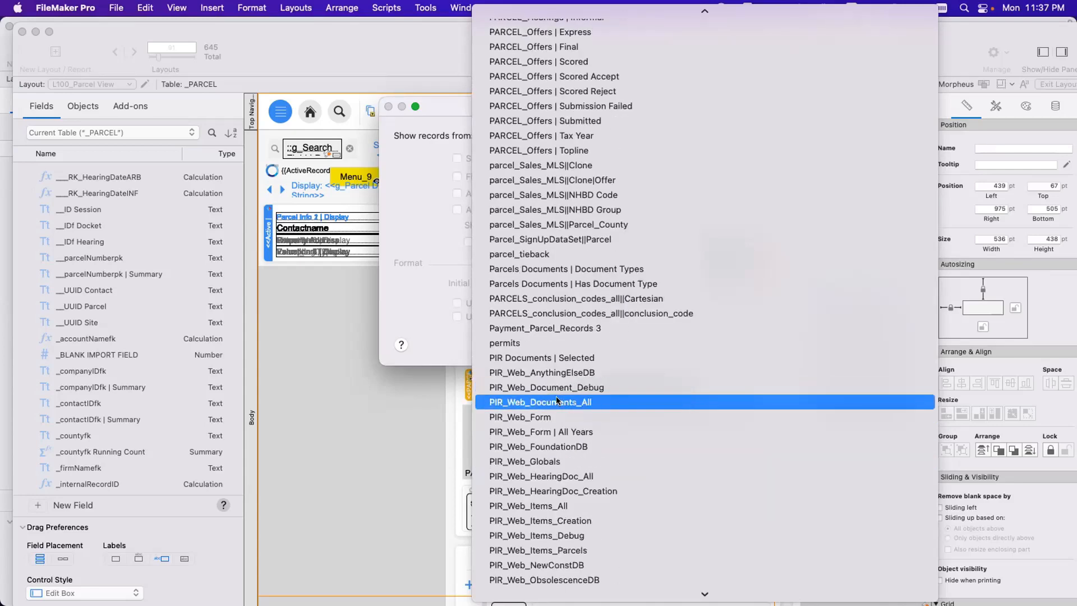
pyautogui.scroll(-4, 558, 399)
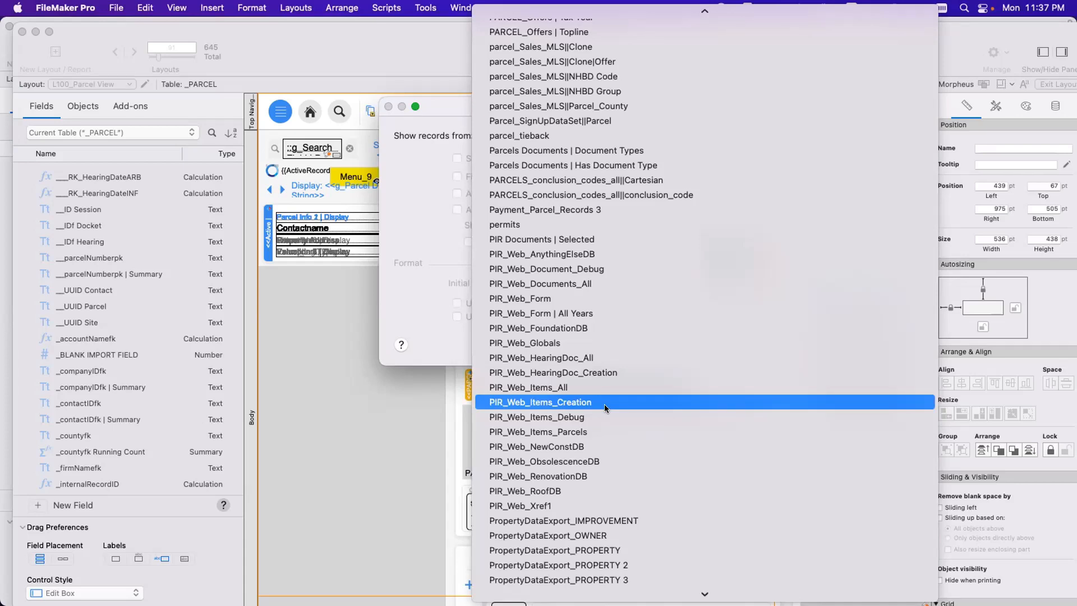
pyautogui.scroll(15, 567, 399)
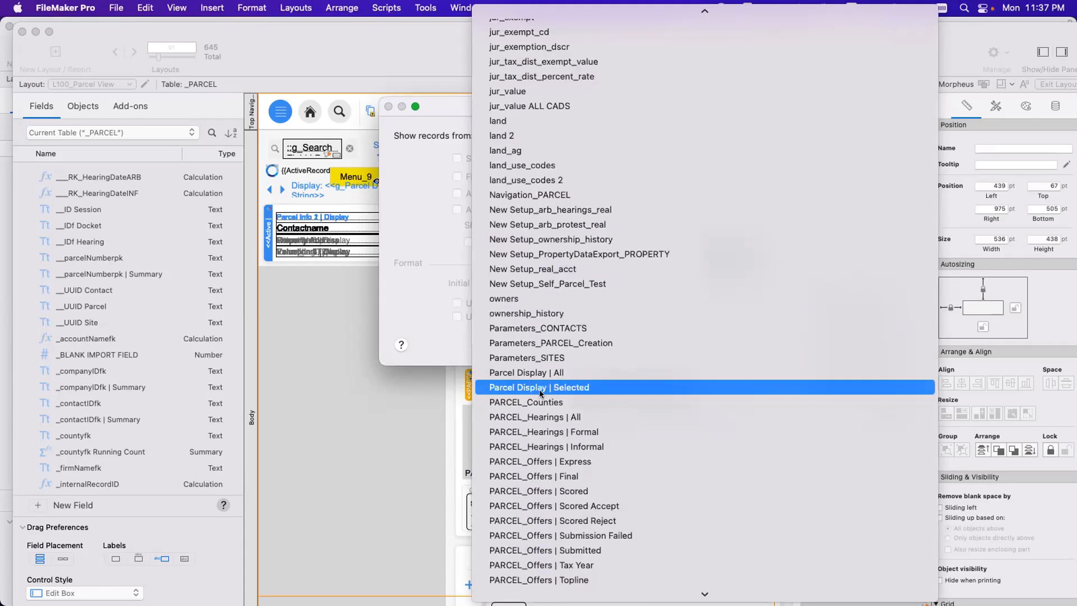
pyautogui.click(547, 328)
pyautogui.press('Return')
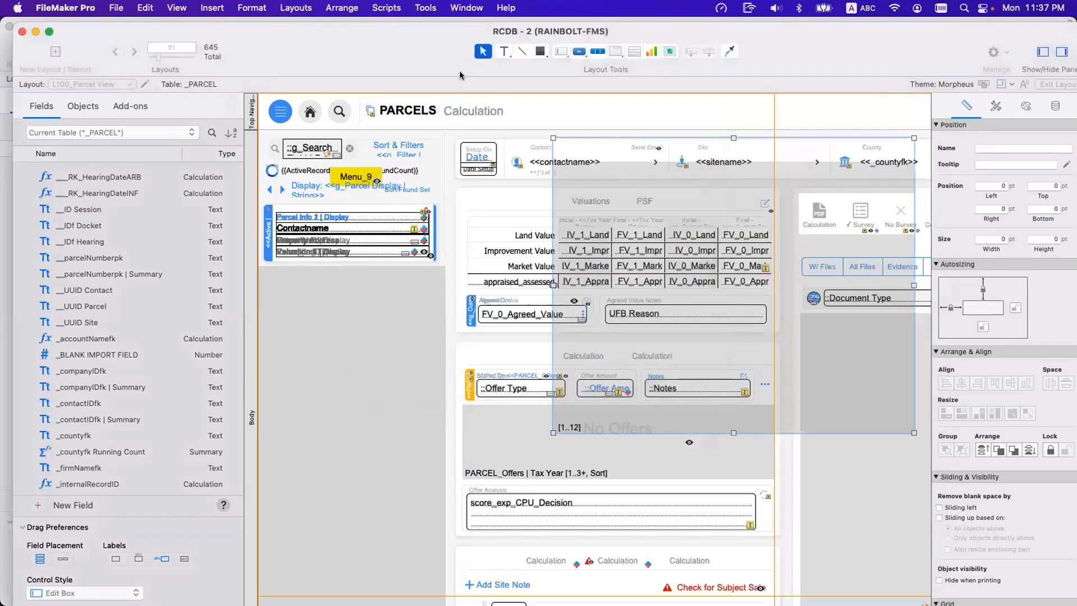
# Draw a field about 79 by 27 pt in the Parcels layout header, look through its related tables, and cancel the field.
pyautogui.moveTo(691, 52); pyautogui.dragTo(681, 109)
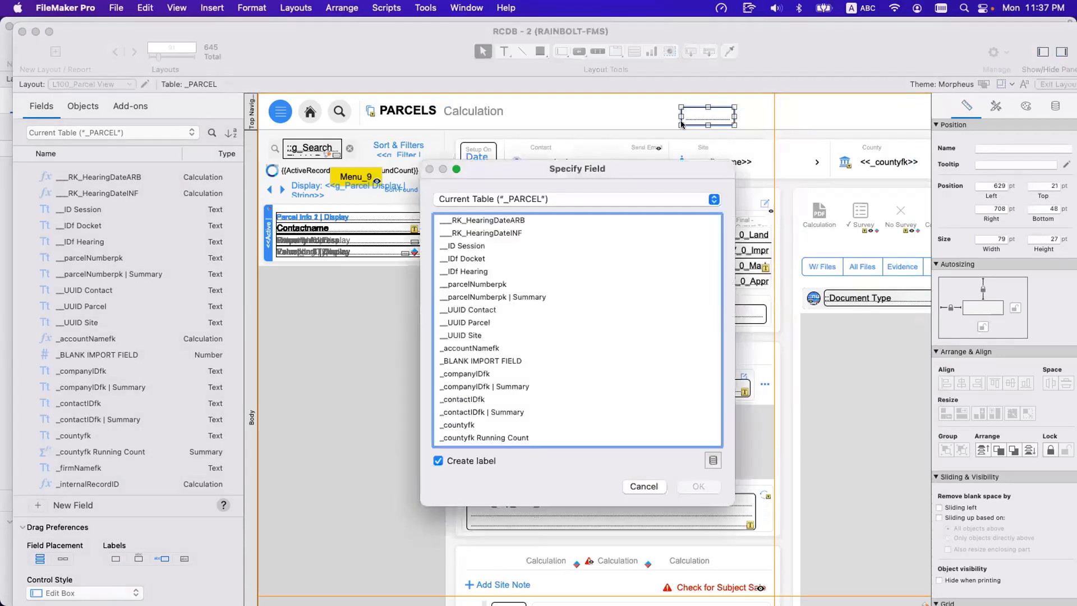
pyautogui.click(587, 200)
pyautogui.click(587, 201)
pyautogui.click(587, 196)
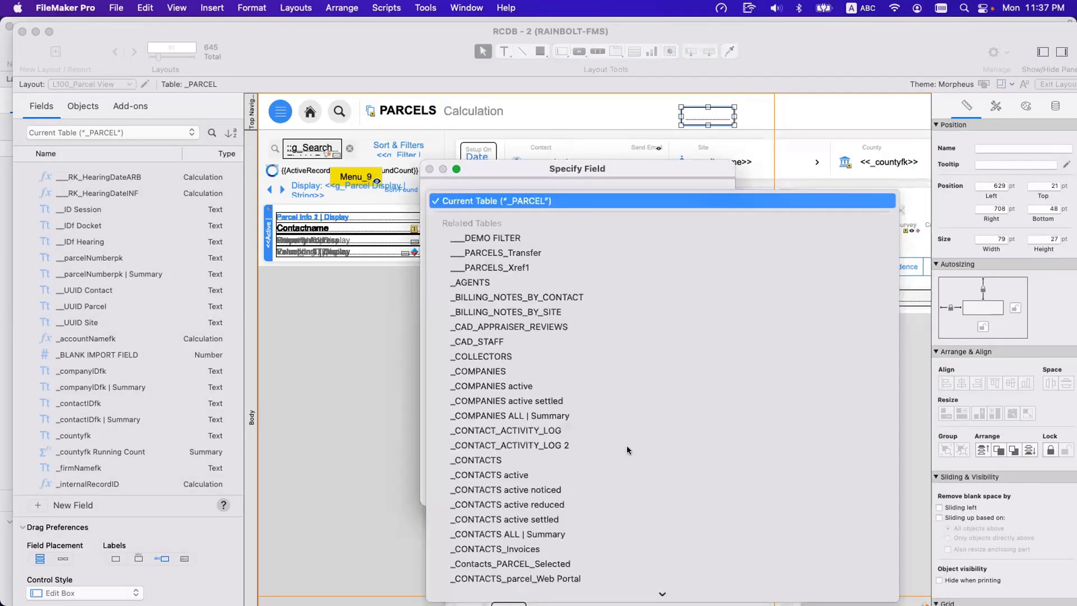
pyautogui.scroll(-6, 627, 445)
pyautogui.scroll(-10, 611, 444)
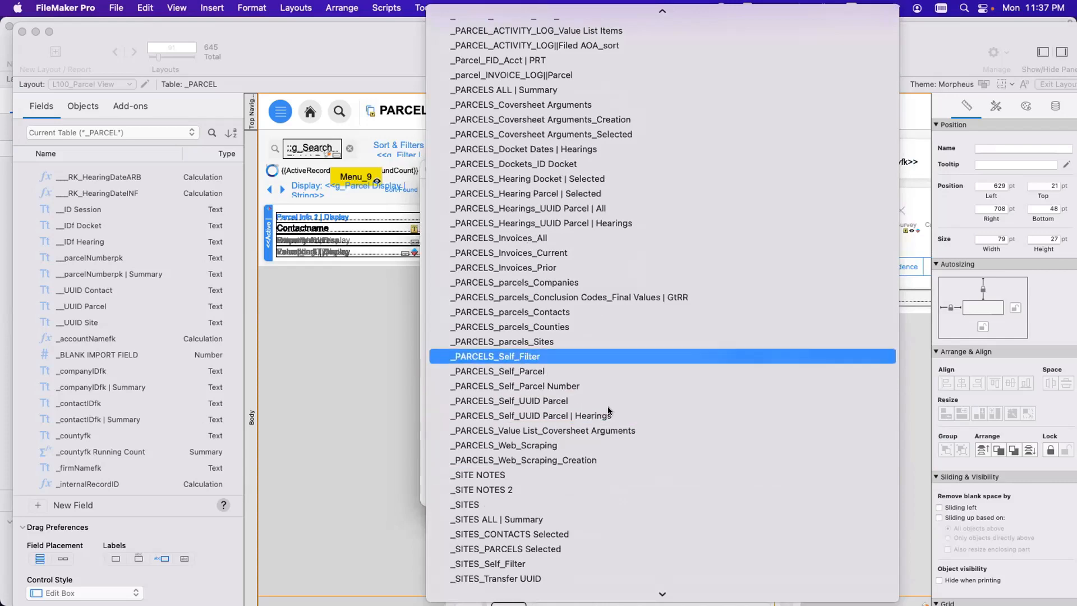
pyautogui.press('Escape')
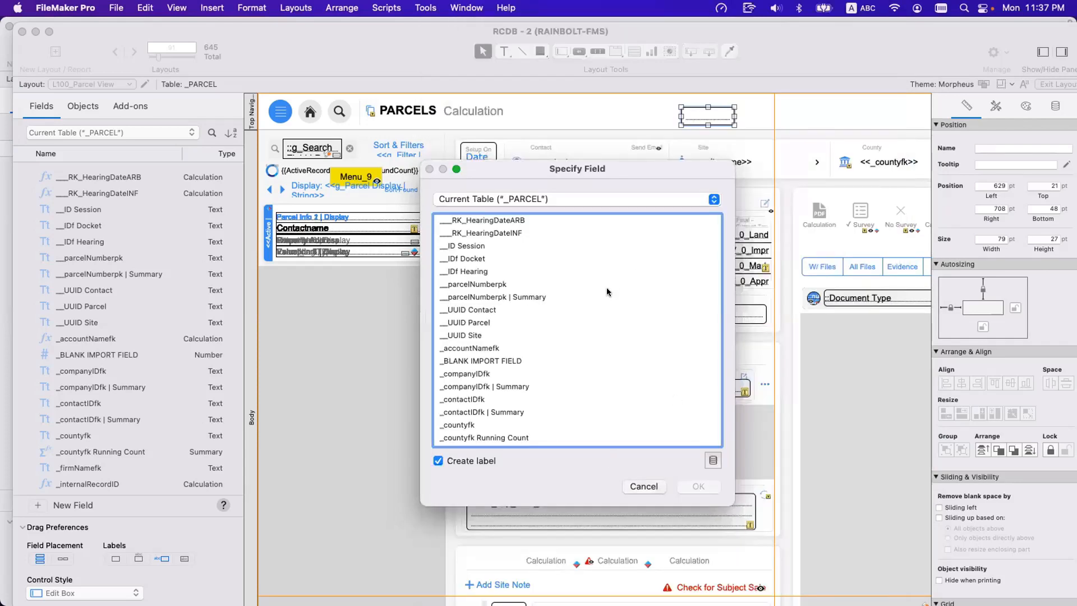
pyautogui.press('Escape')
# Return to the L600 Documents window and draw a portal about 533 by 377 pt over its layout.
pyautogui.press('super+m')
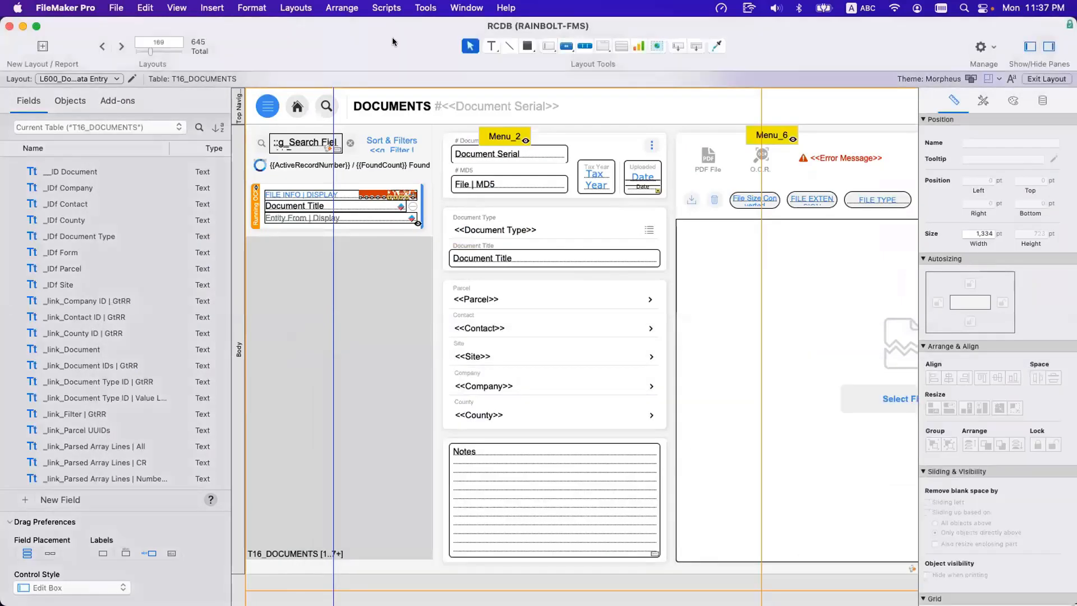
pyautogui.moveTo(393, 41); pyautogui.dragTo(341, 41)
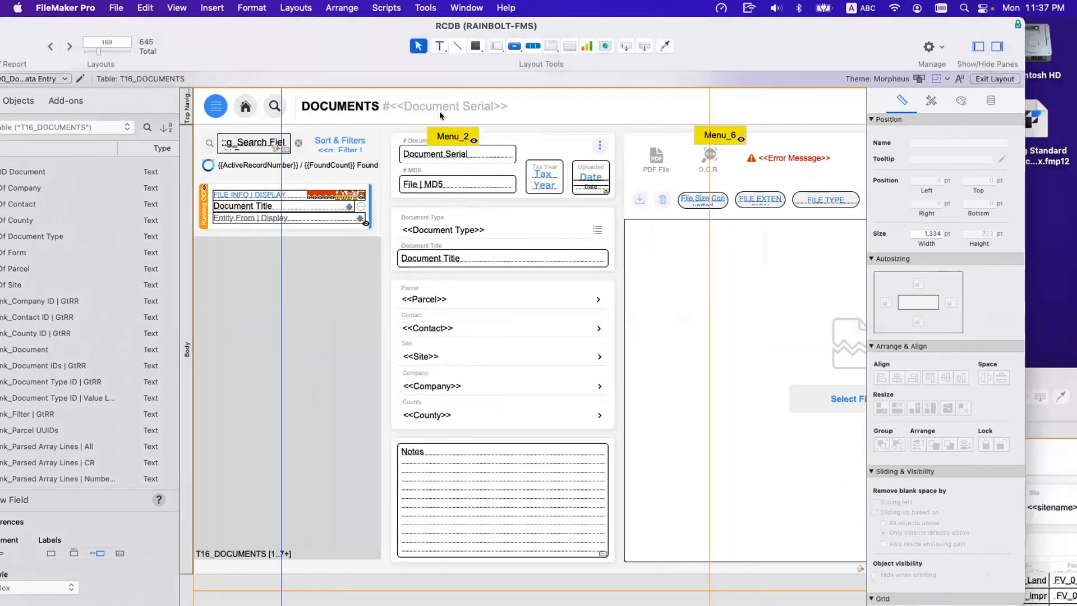
pyautogui.click(571, 46)
pyautogui.moveTo(347, 263)
pyautogui.mouseDown()
pyautogui.moveTo(719, 546)
pyautogui.moveTo(706, 517)
pyautogui.mouseUp()
# Examine the T16-prefixed related tables and the unrelated tables offered as the Documents portal's record source.
pyautogui.click(508, 134)
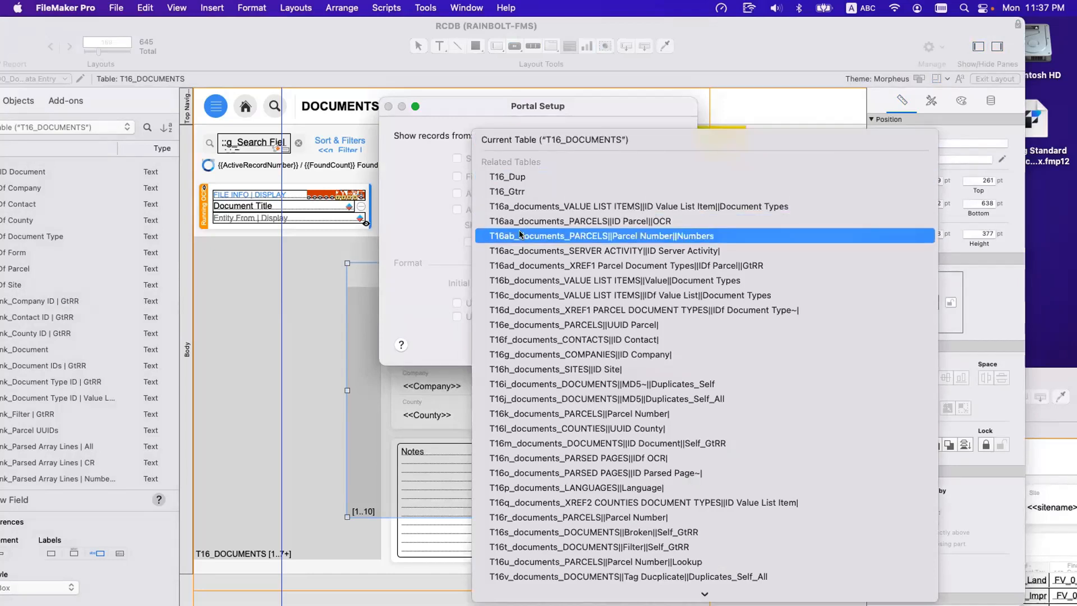
pyautogui.scroll(-5, 516, 213)
pyautogui.scroll(-3, 516, 213)
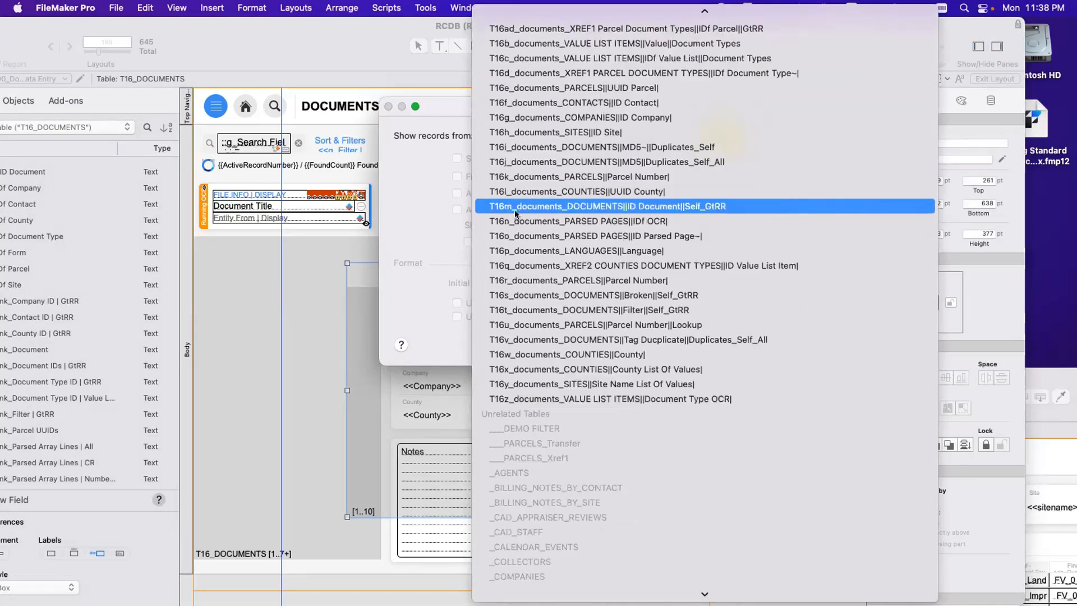
pyautogui.scroll(4, 516, 213)
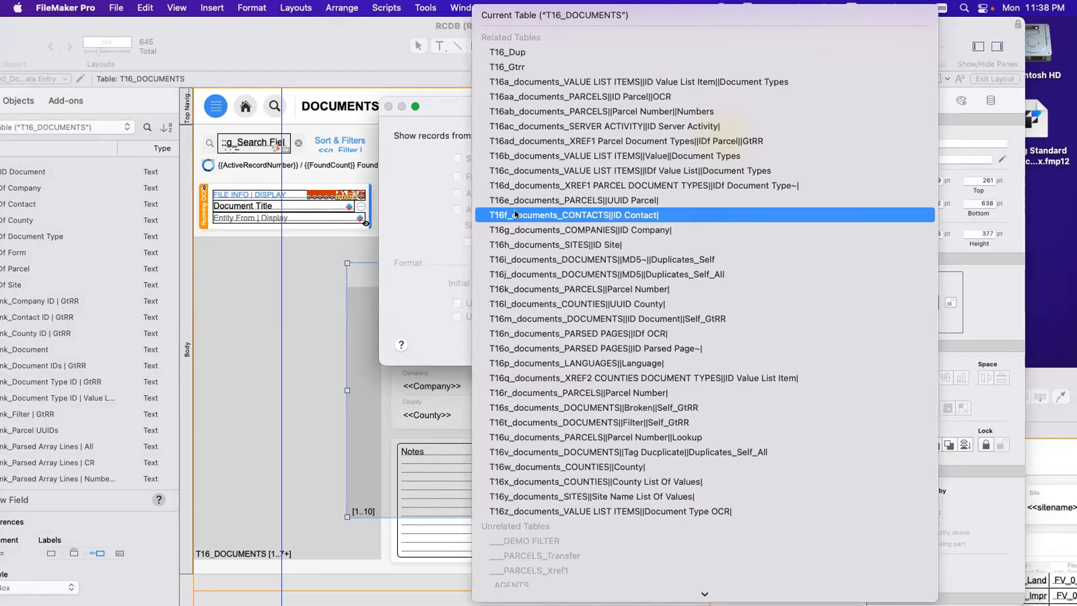
pyautogui.click(382, 169)
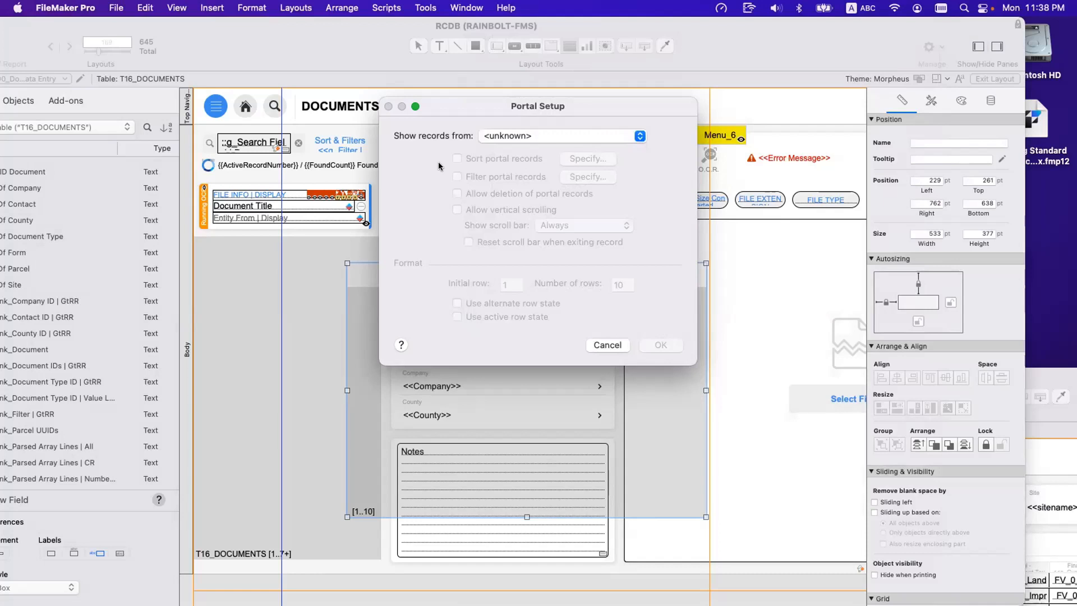
pyautogui.click(509, 133)
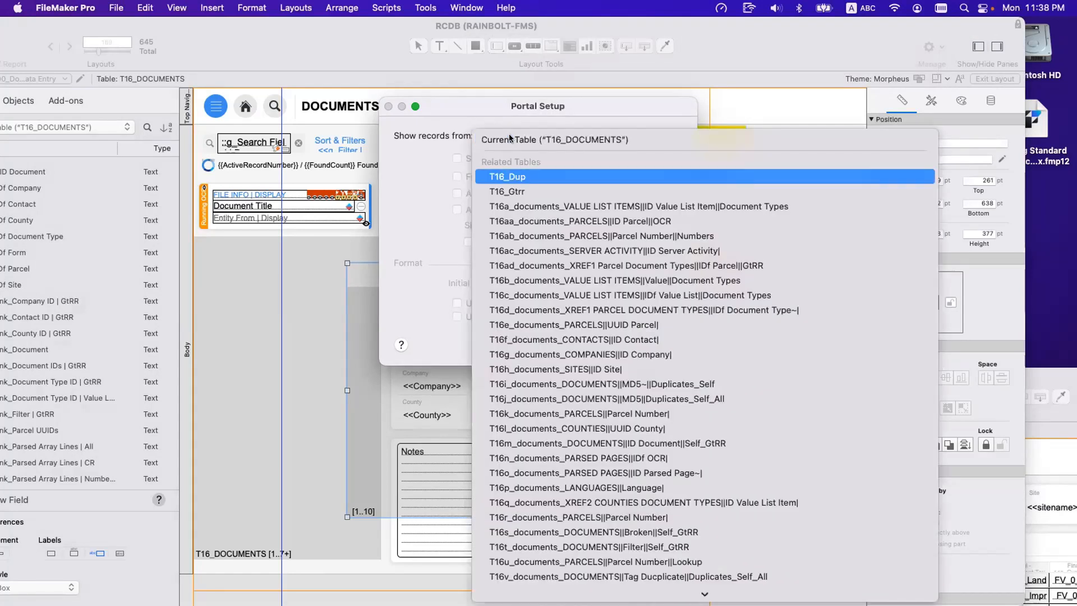
pyautogui.write('16r')
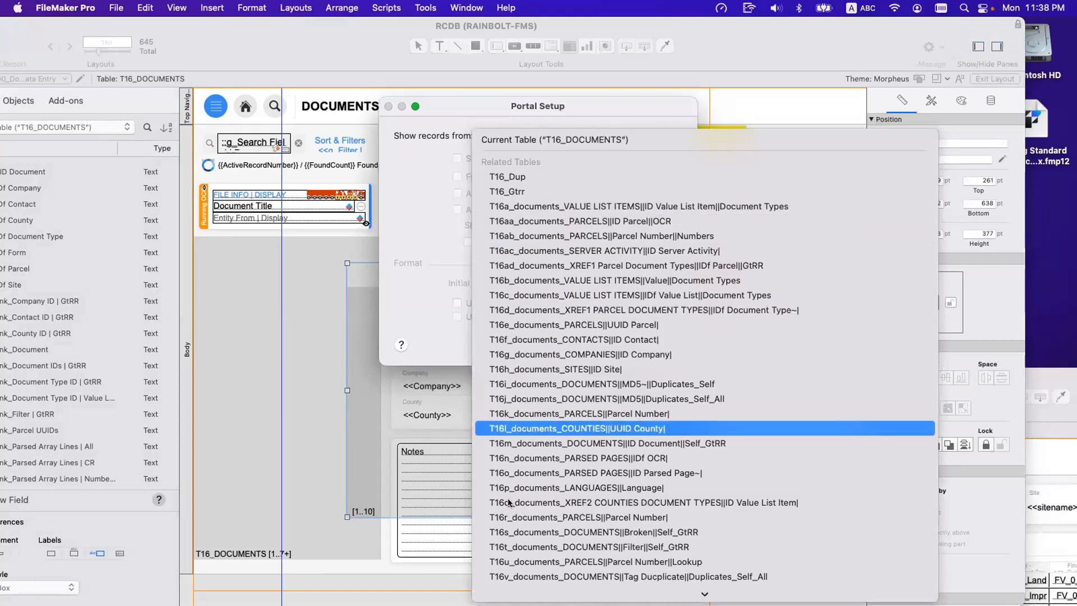
pyautogui.scroll(-5, 510, 568)
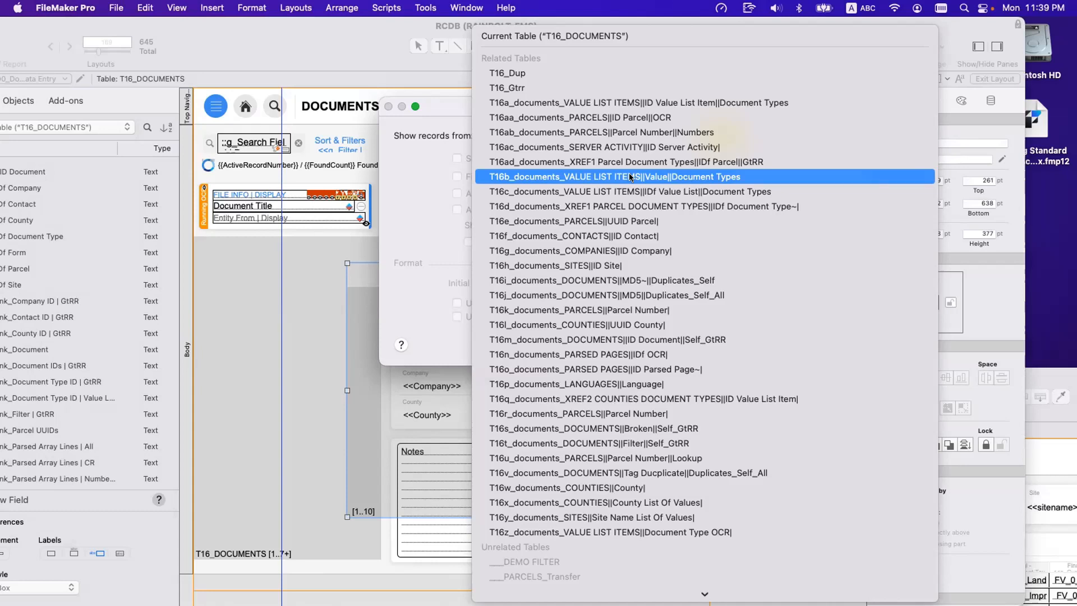
# Locate the T16c, T16f and T16w occurrences in the portal's source list by their prefixes.
pyautogui.press('Down')
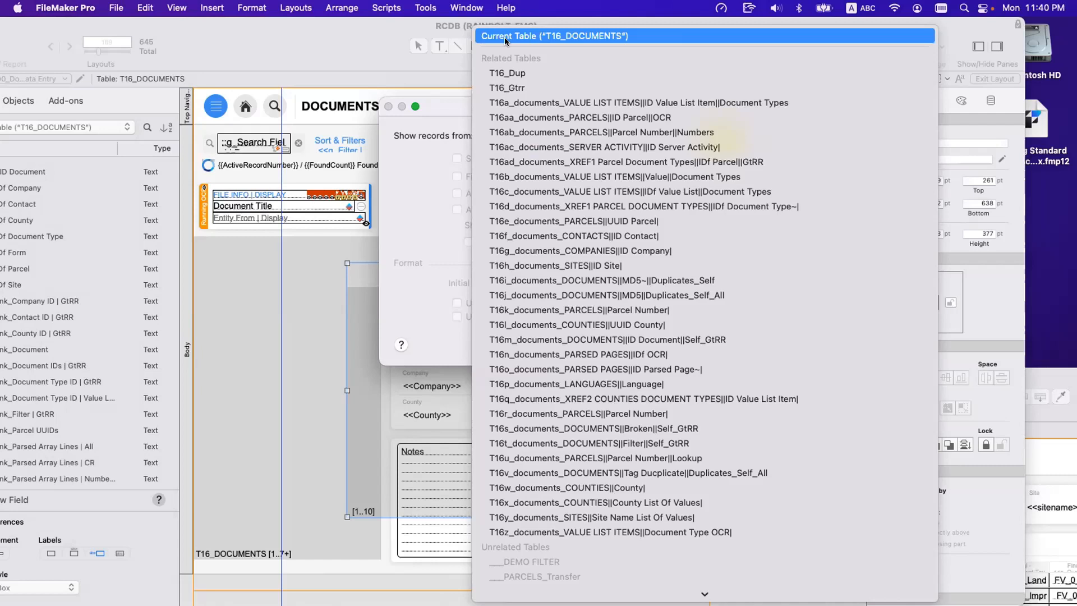
pyautogui.write('t16c')
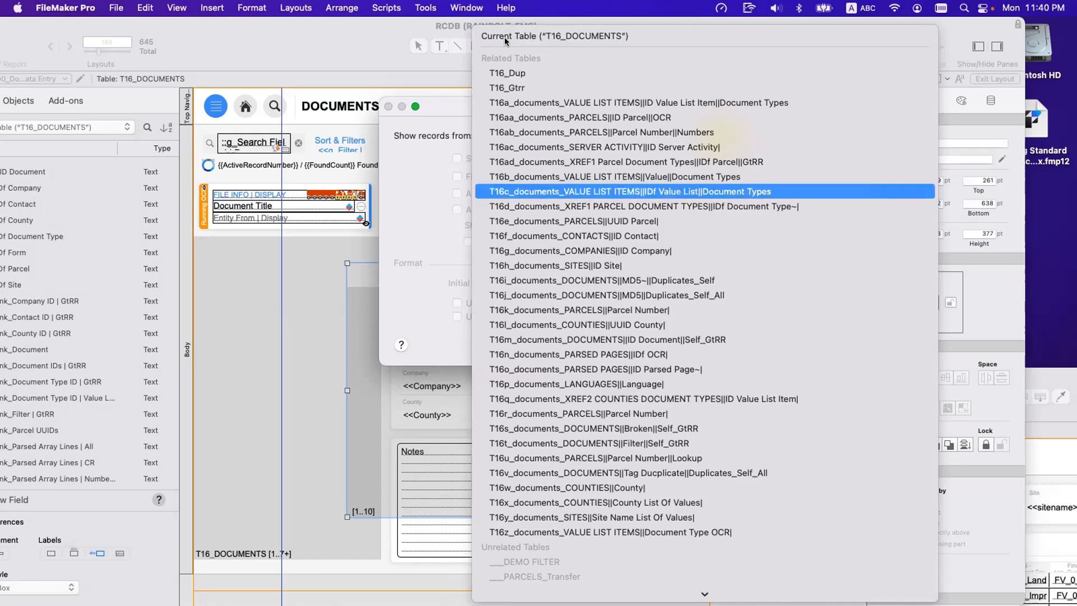
pyautogui.write('t')
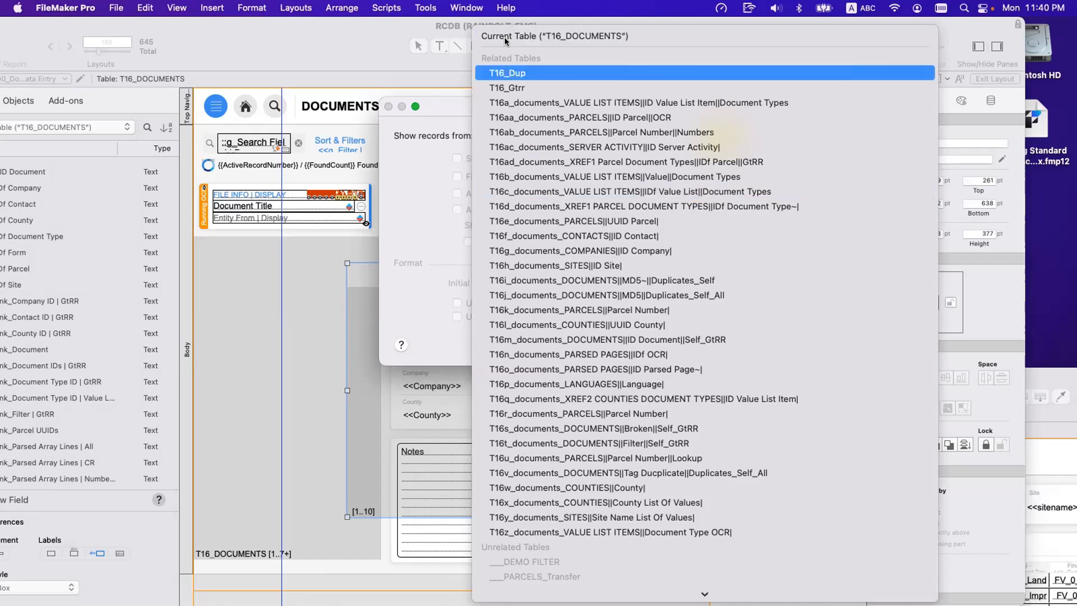
pyautogui.write('t16f')
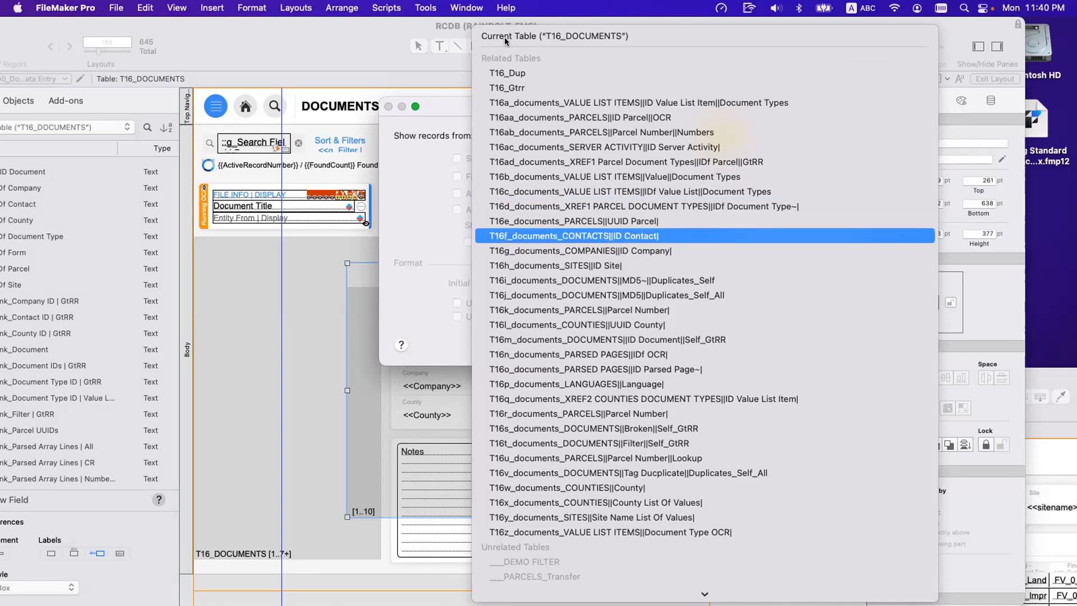
pyautogui.write('t16w')
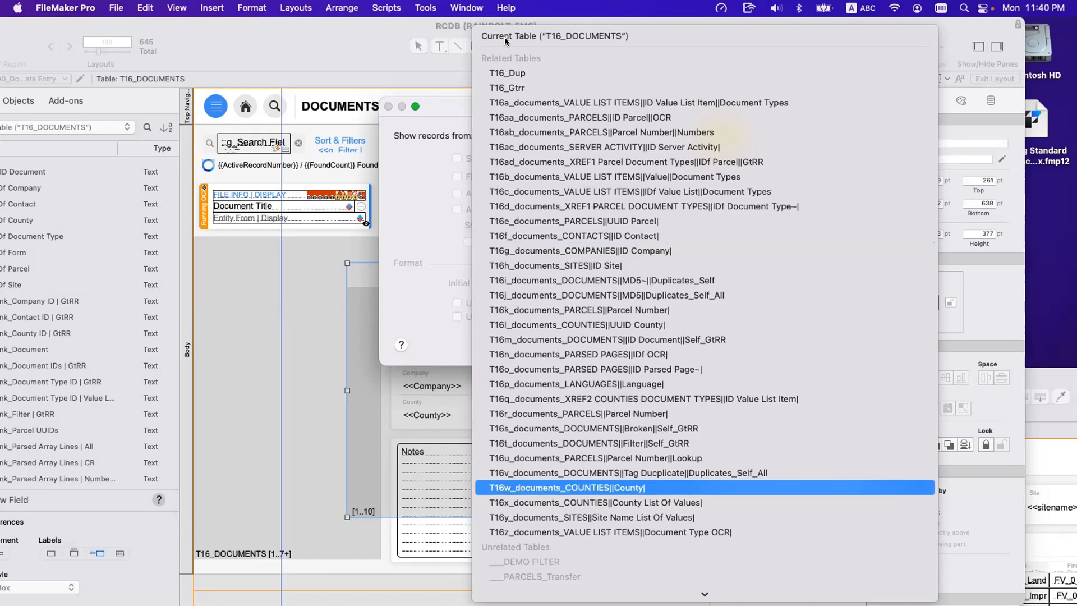
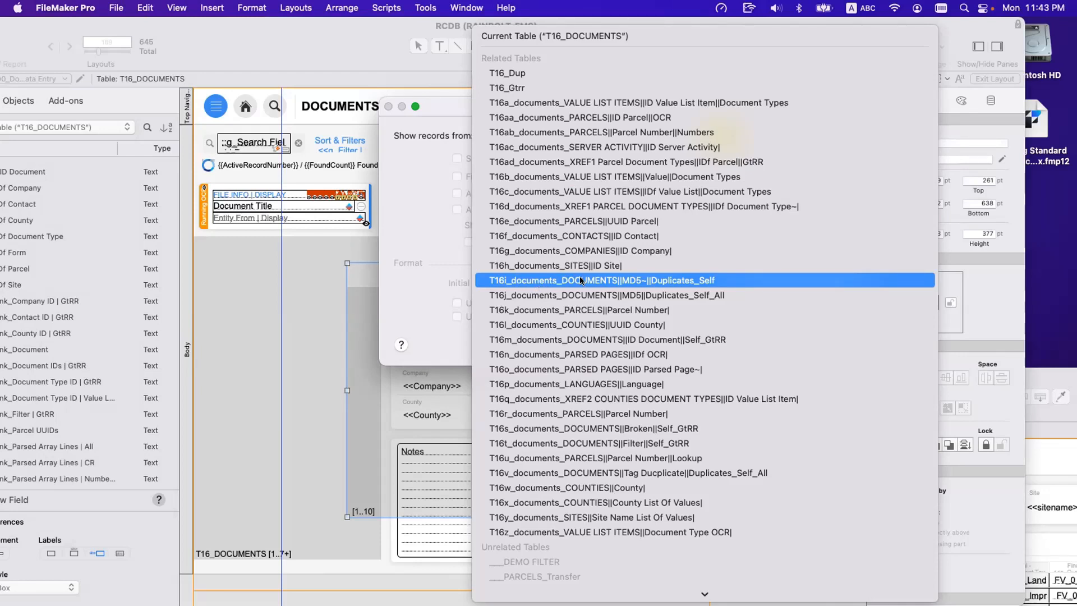
# Look through the rest of the T16-prefixed related tables in the portal's record source list and cancel the portal.
pyautogui.scroll(-1, 575, 278)
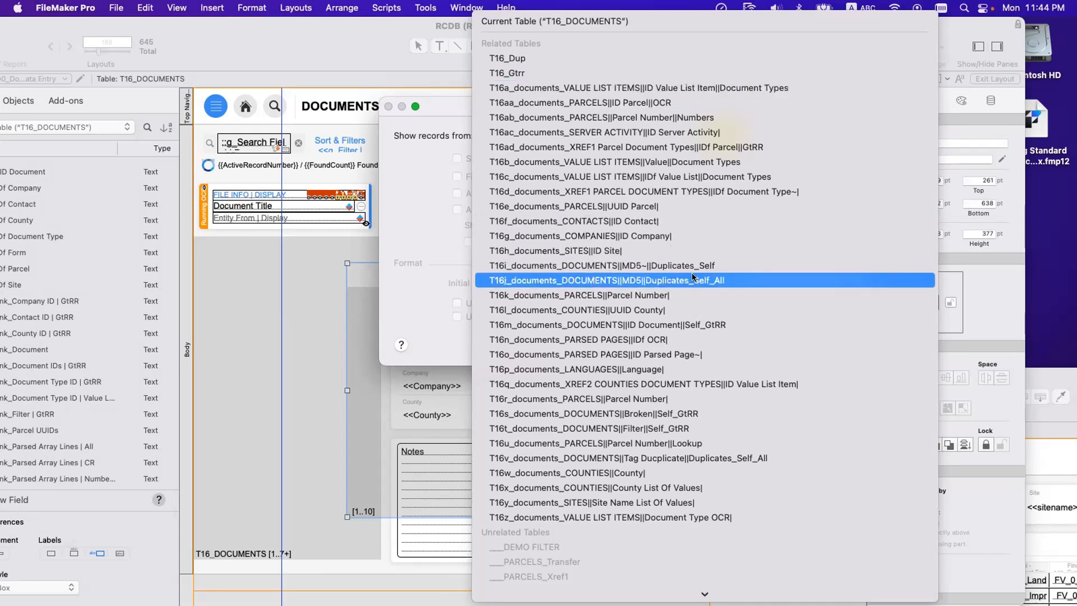
pyautogui.scroll(-1, 684, 443)
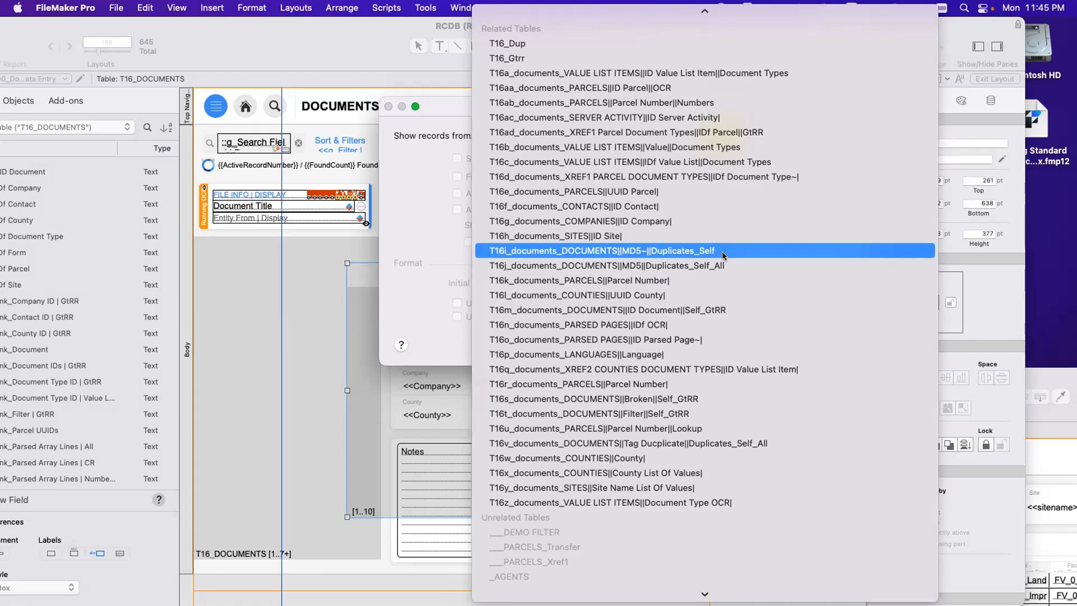
pyautogui.press('Escape')
pyautogui.press('Escape')
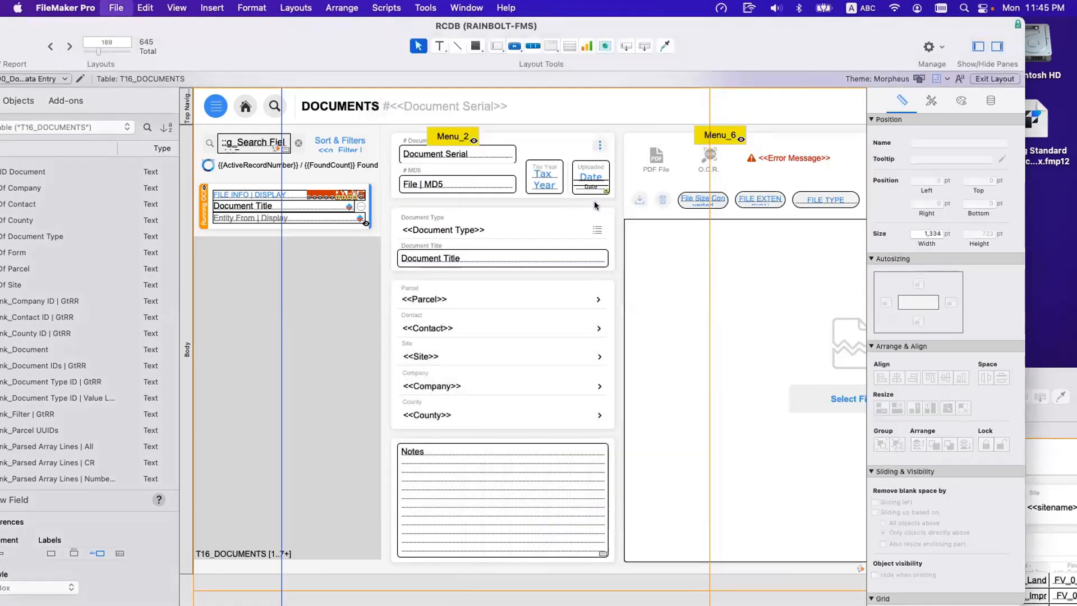
# Open the RCDB relationships graph and examine the base occurrences under Tables [Do Not Delete] and the neighbouring T101_LOGIN group.
pyautogui.press('super+shift+d')
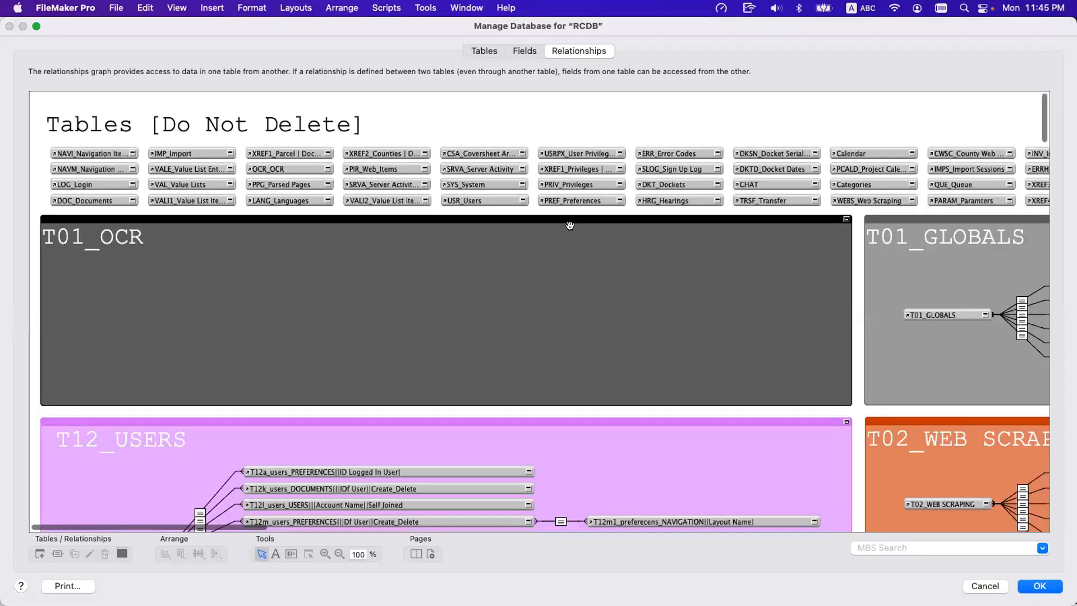
pyautogui.scroll(-5, 440, 305)
pyautogui.scroll(-8, 442, 306)
pyautogui.scroll(12, 442, 307)
pyautogui.click(385, 108)
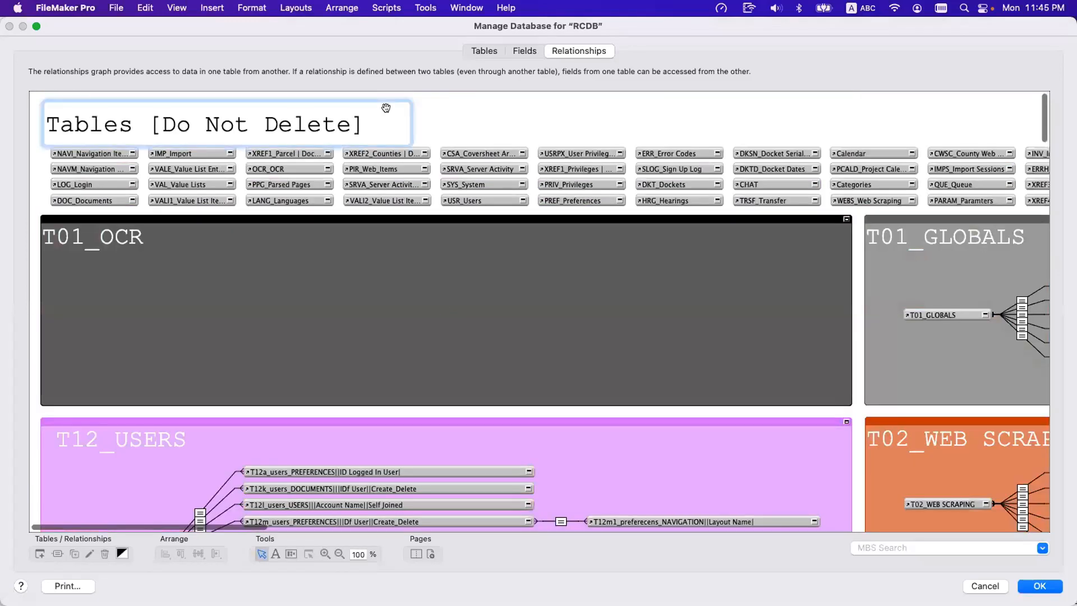
pyautogui.click(481, 125)
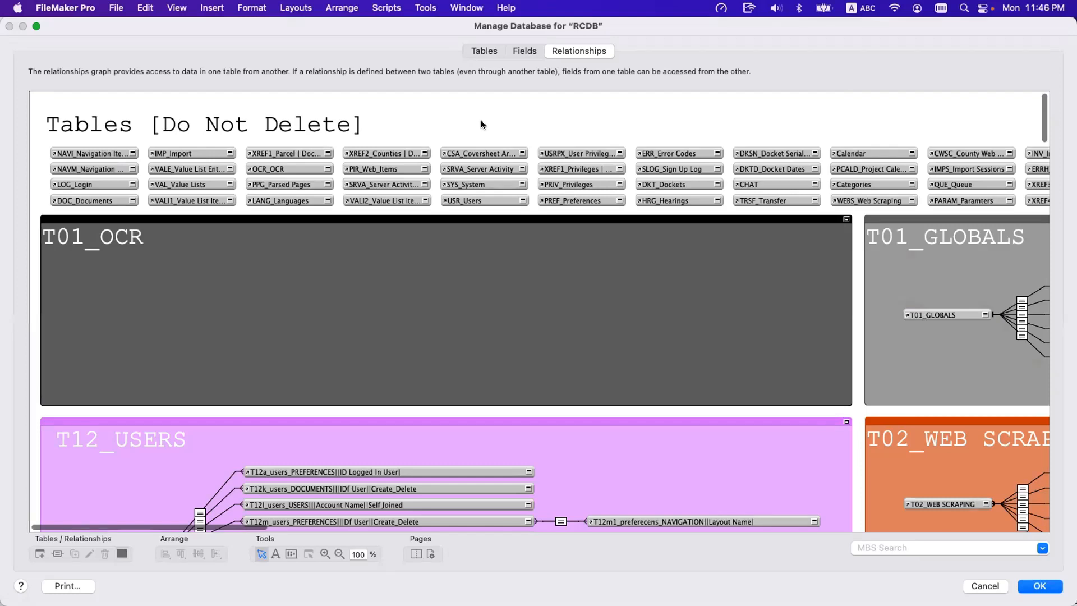
pyautogui.hscroll(15, 480, 125)
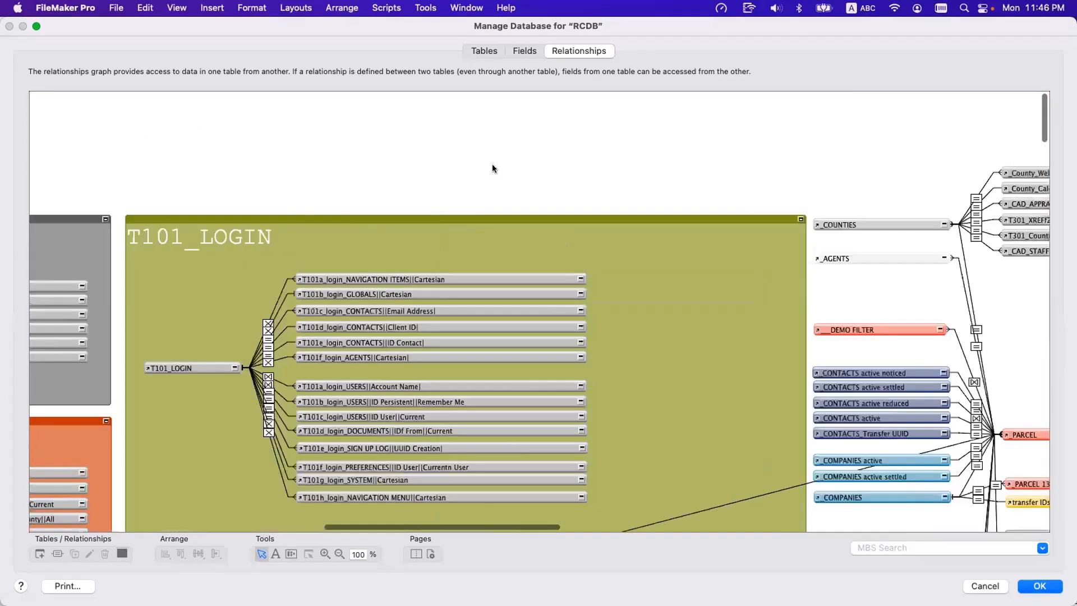
pyautogui.hscroll(-15, 739, 251)
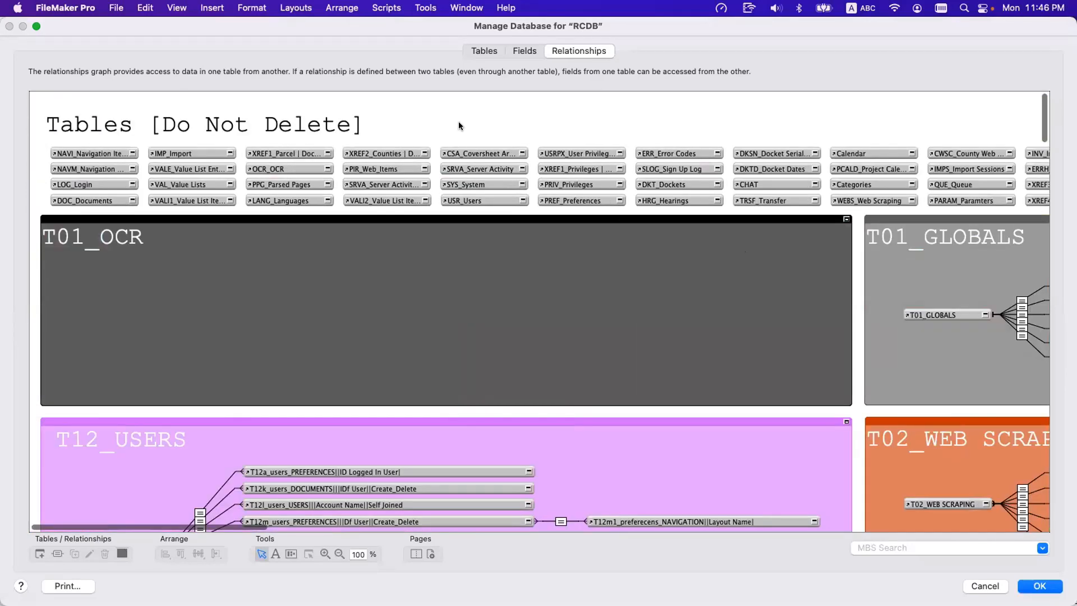
# Compare the occurrence naming in the T16_DOCUMENTS group with the T12_USERS and T05_CONTACTS groups of the relationships graph.
pyautogui.scroll(-15, 459, 121)
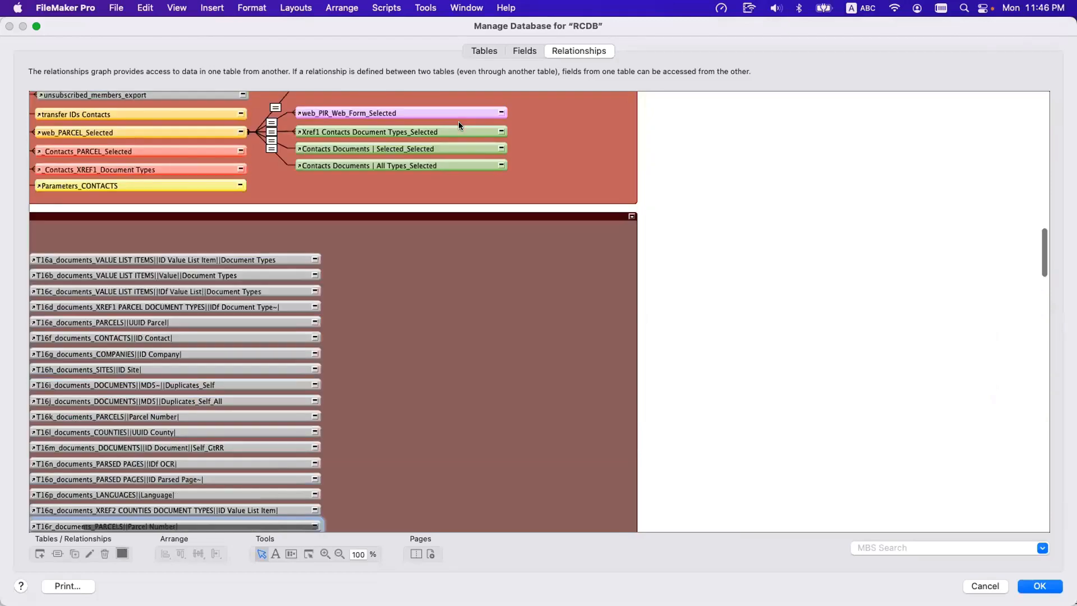
pyautogui.hscroll(-3, 457, 120)
pyautogui.scroll(-5, 336, 280)
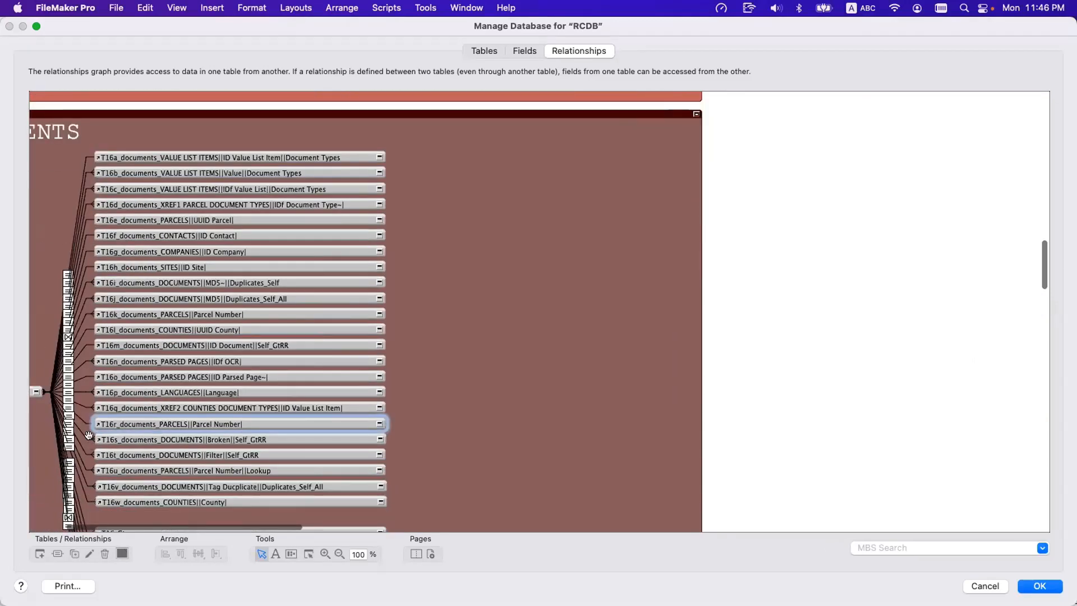
pyautogui.hscroll(-7, 236, 411)
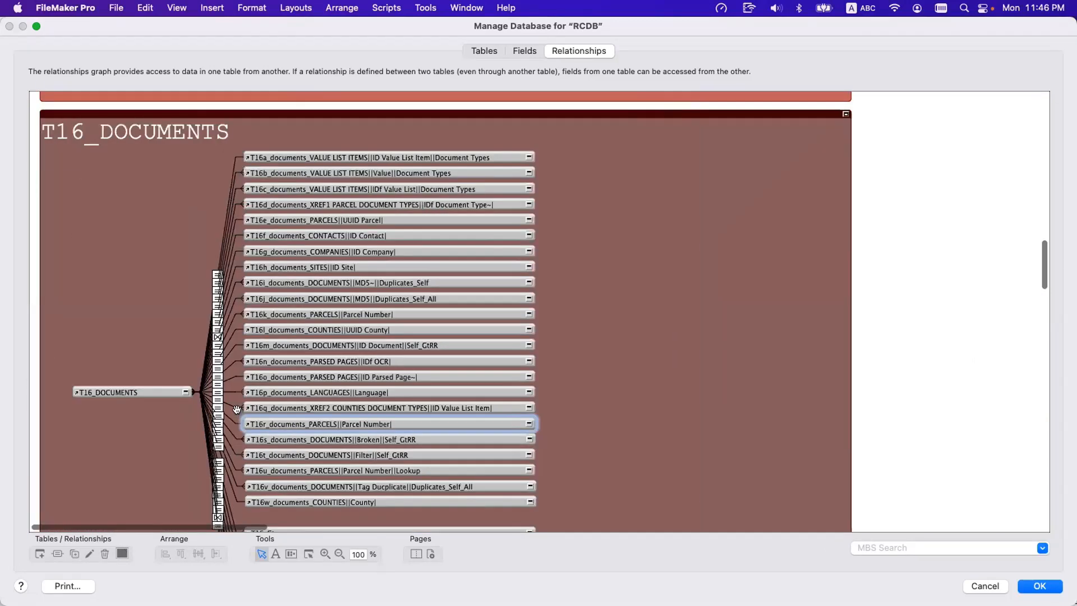
pyautogui.scroll(10, 236, 409)
pyautogui.scroll(15, 237, 409)
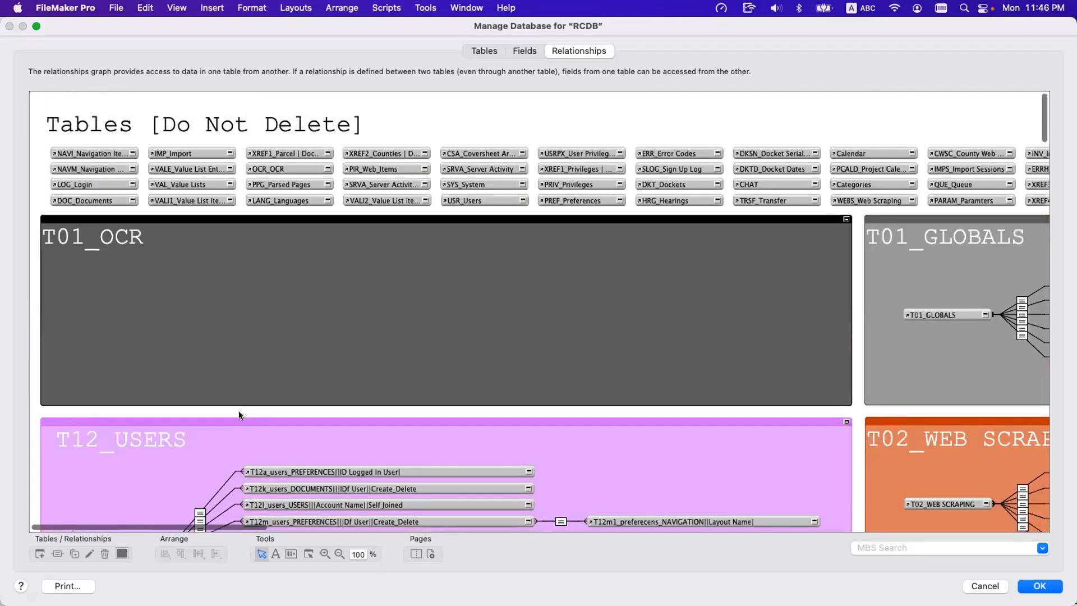
pyautogui.scroll(-10, 227, 397)
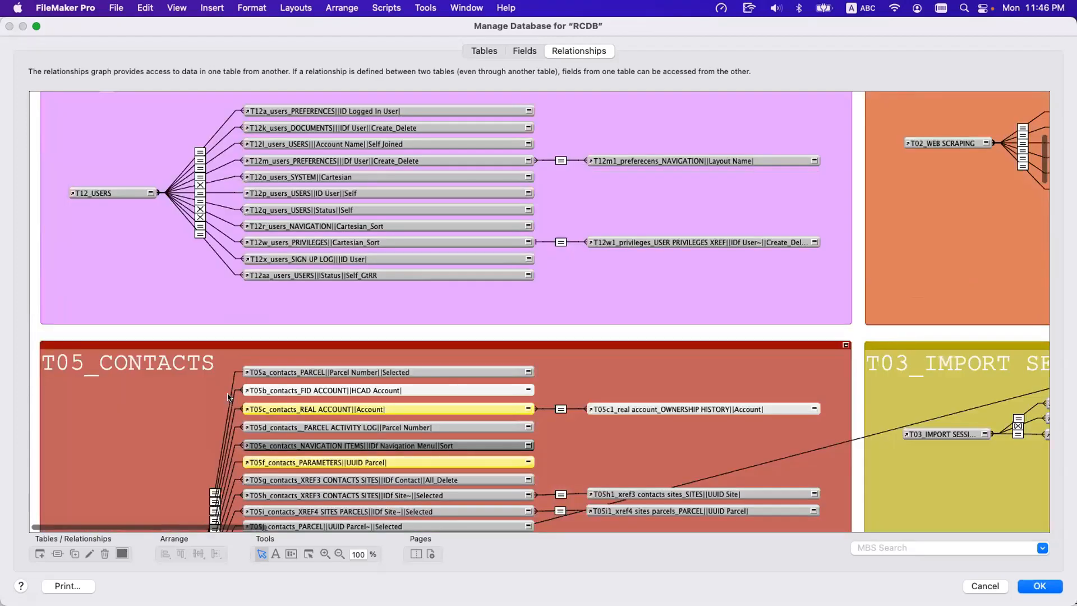
pyautogui.scroll(10, 240, 295)
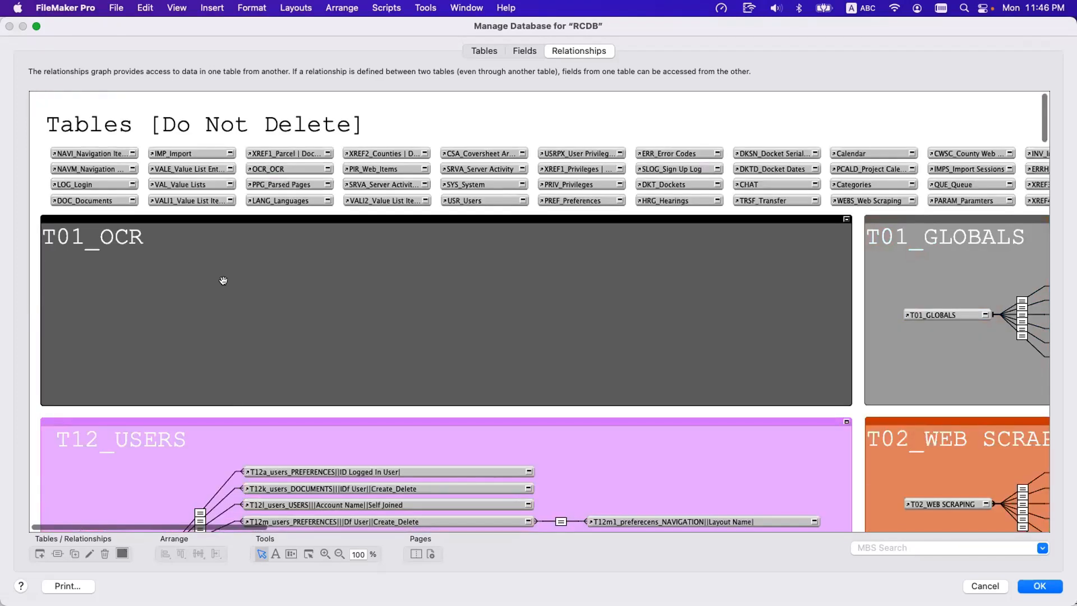
pyautogui.scroll(-10, 223, 281)
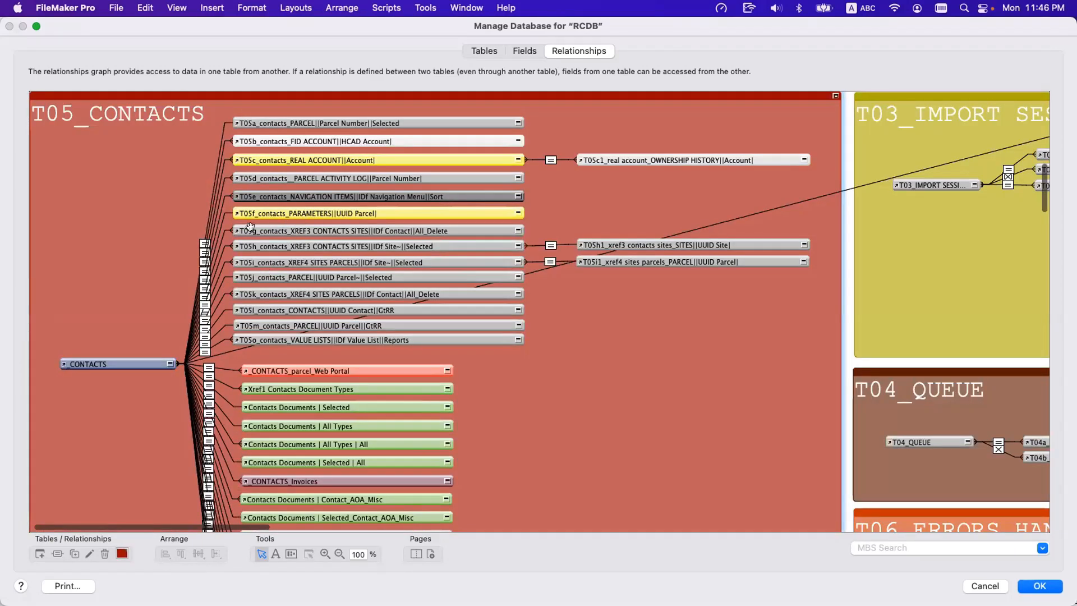
pyautogui.click(289, 272)
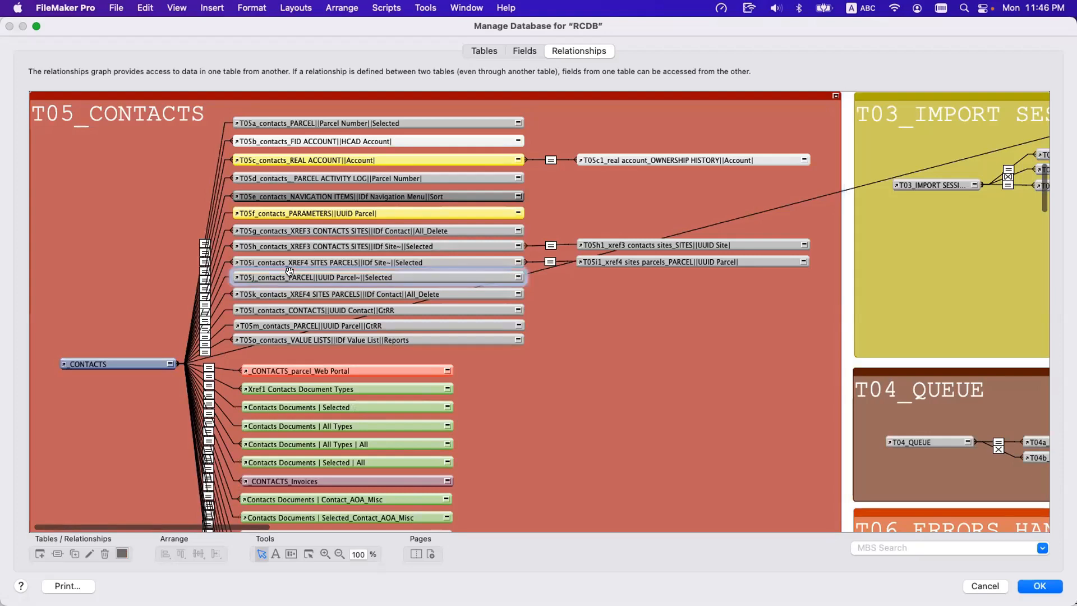
pyautogui.scroll(10, 289, 271)
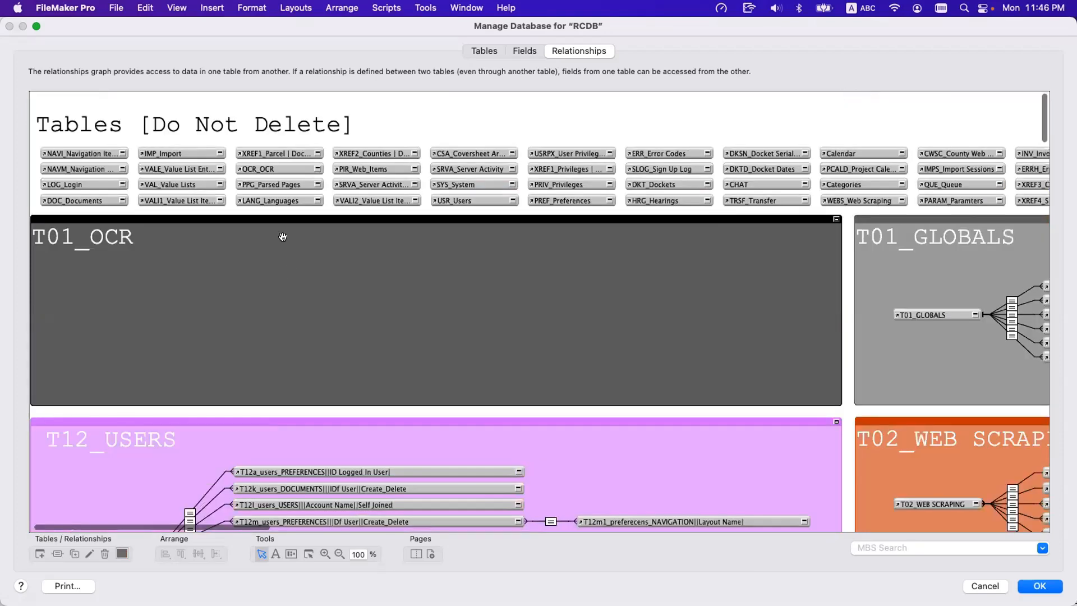
# Examine how the T16_DOCUMENTS occurrences are arranged relative to the T04_QUEUE, T06_ERRORS HANDLING and T106_SYSTEM groups.
pyautogui.scroll(-10, 283, 236)
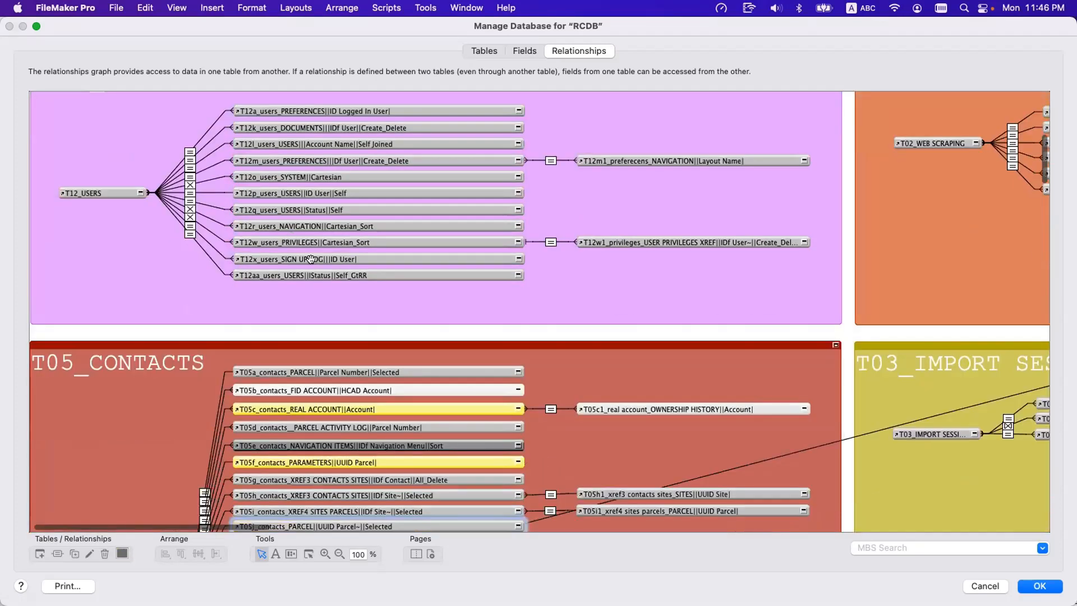
pyautogui.scroll(-2, 296, 325)
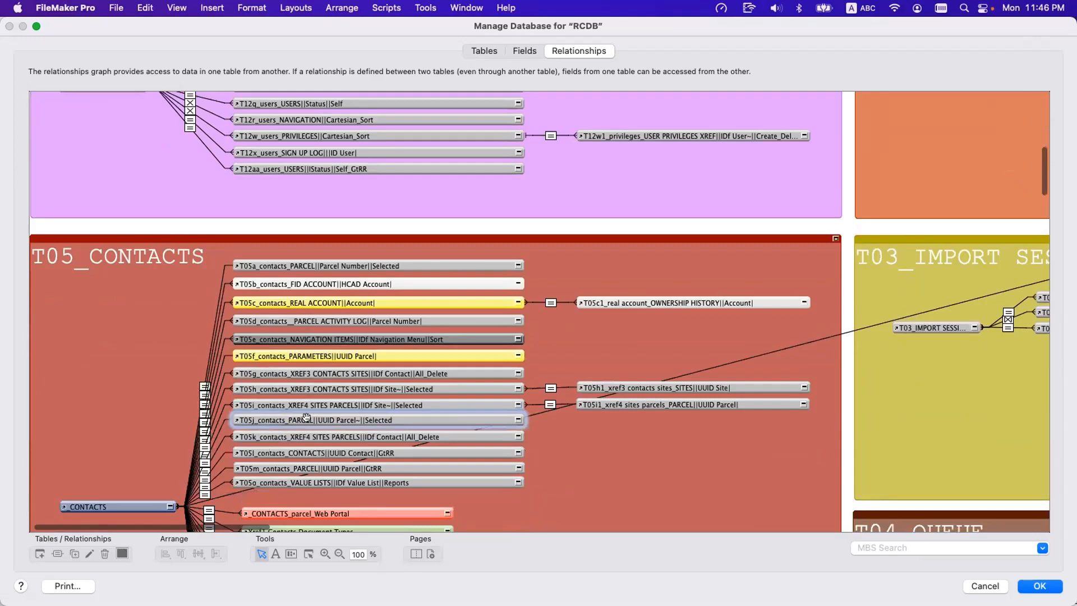
pyautogui.scroll(-12, 306, 417)
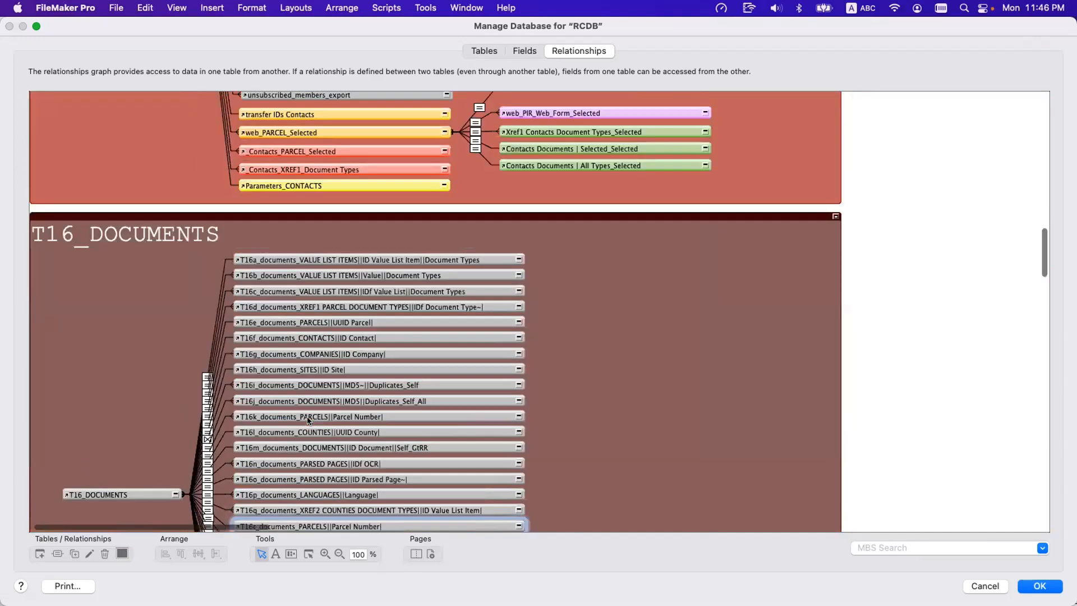
pyautogui.scroll(-3, 307, 419)
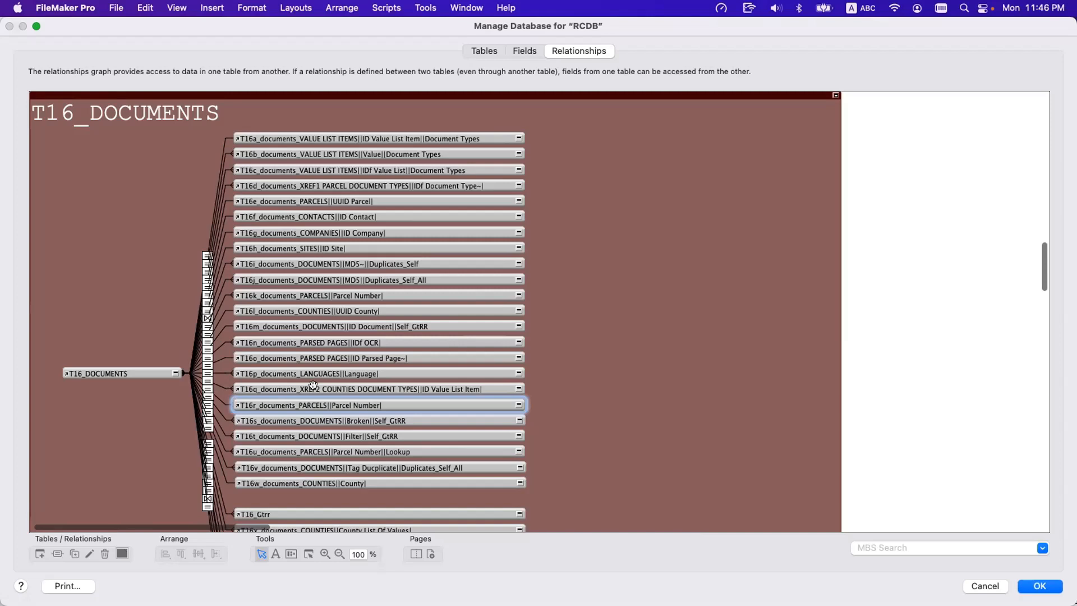
pyautogui.hscroll(15, 313, 384)
pyautogui.scroll(5, 313, 384)
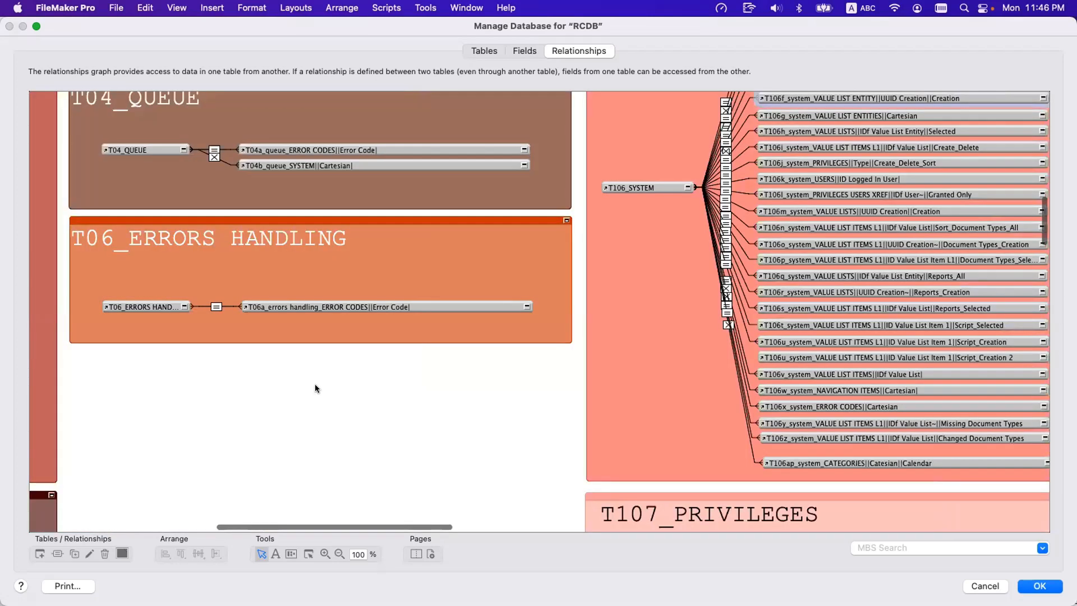
pyautogui.scroll(5, 544, 317)
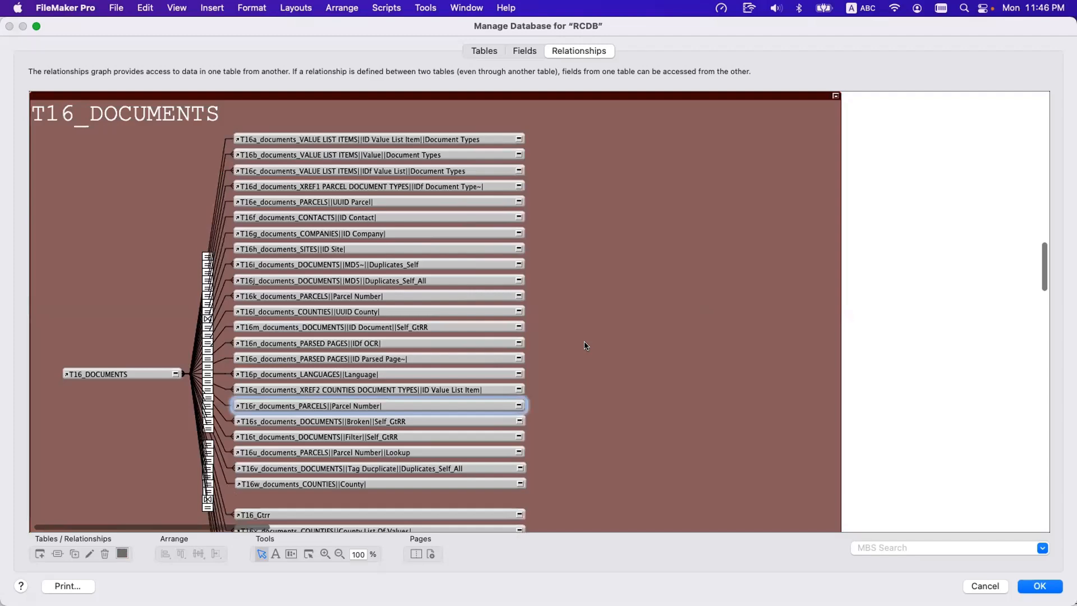
pyautogui.hscroll(10, 583, 345)
pyautogui.scroll(5, 584, 345)
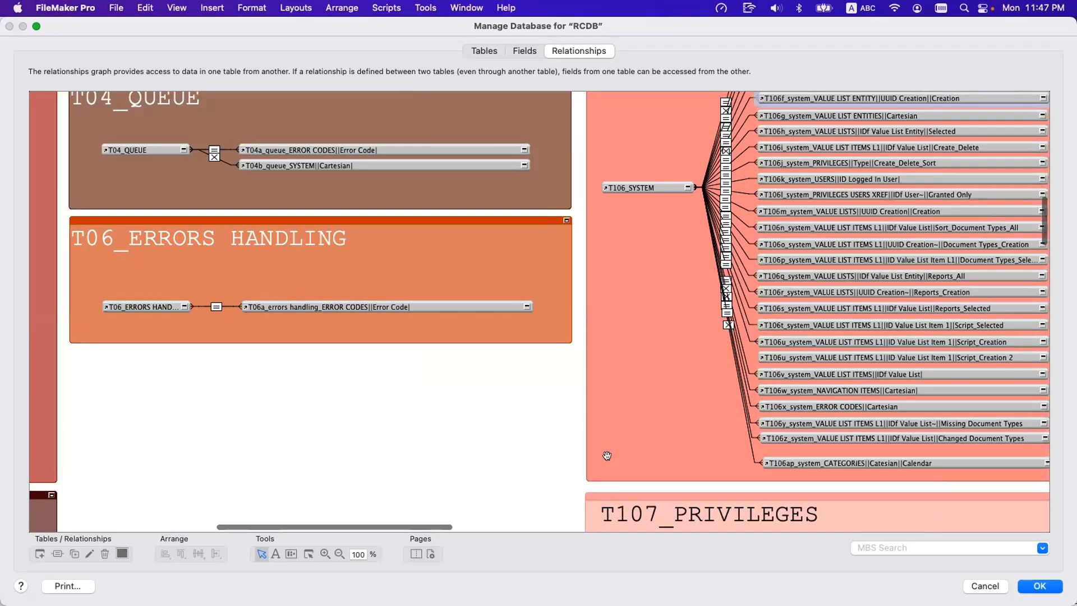
# Search the relationships graph for T16f and choose the T16f_documents_CONTACTS||ID Contact| occurrence.
pyautogui.click(887, 546)
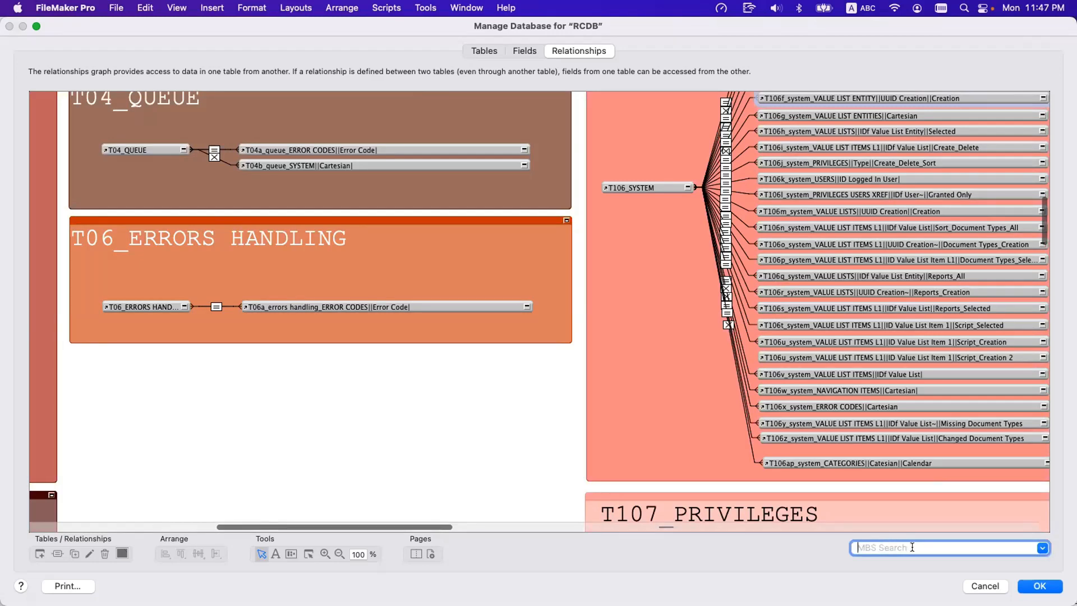
pyautogui.write('T16_DOCUMENTS')
pyautogui.click(1042, 548)
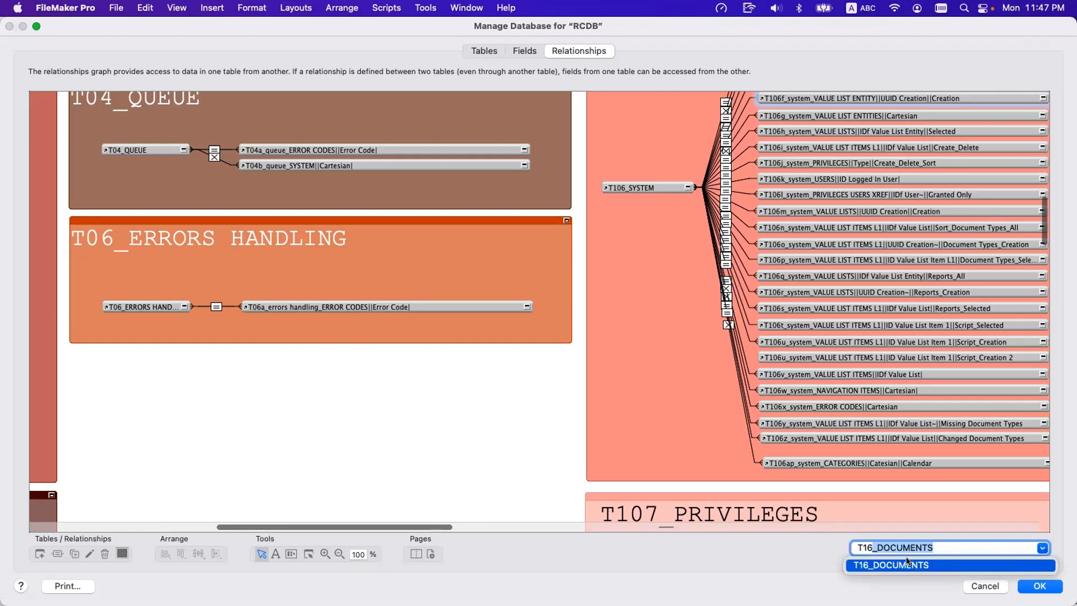
pyautogui.write('f')
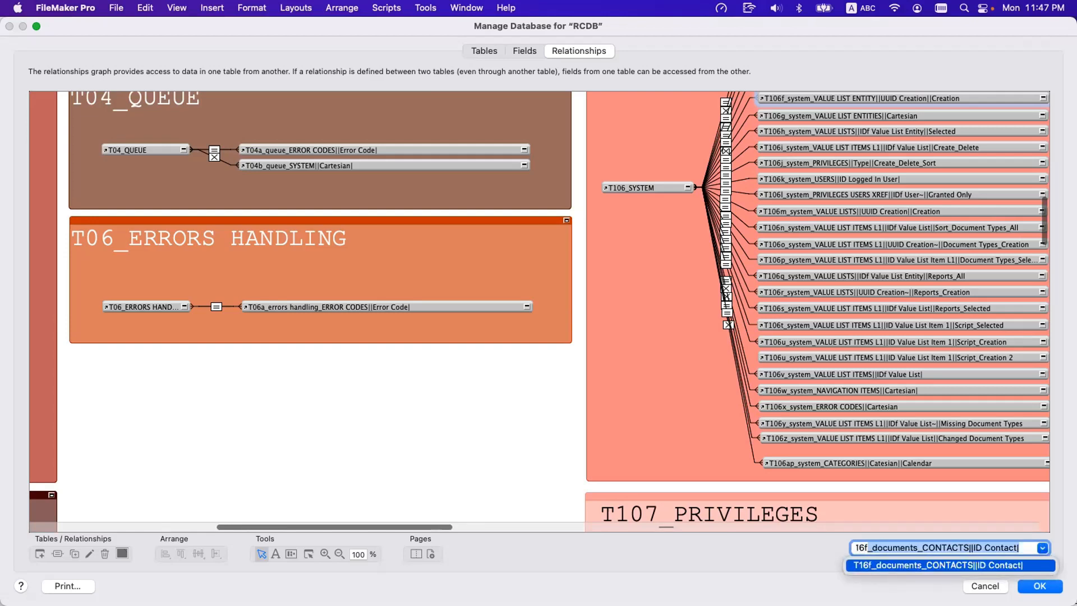
pyautogui.tripleClick(951, 548)
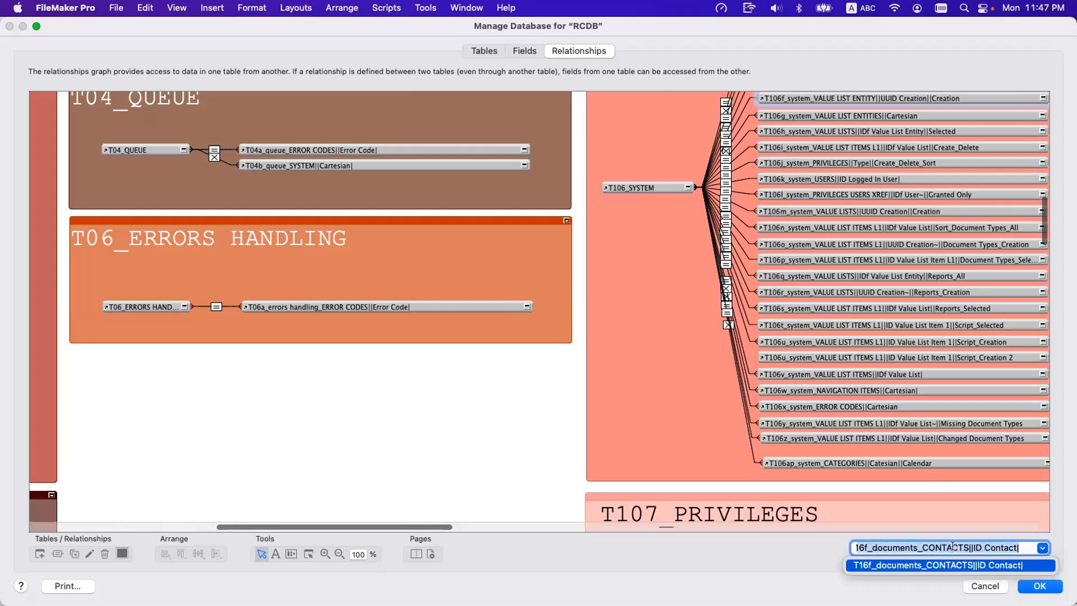
pyautogui.click(857, 547)
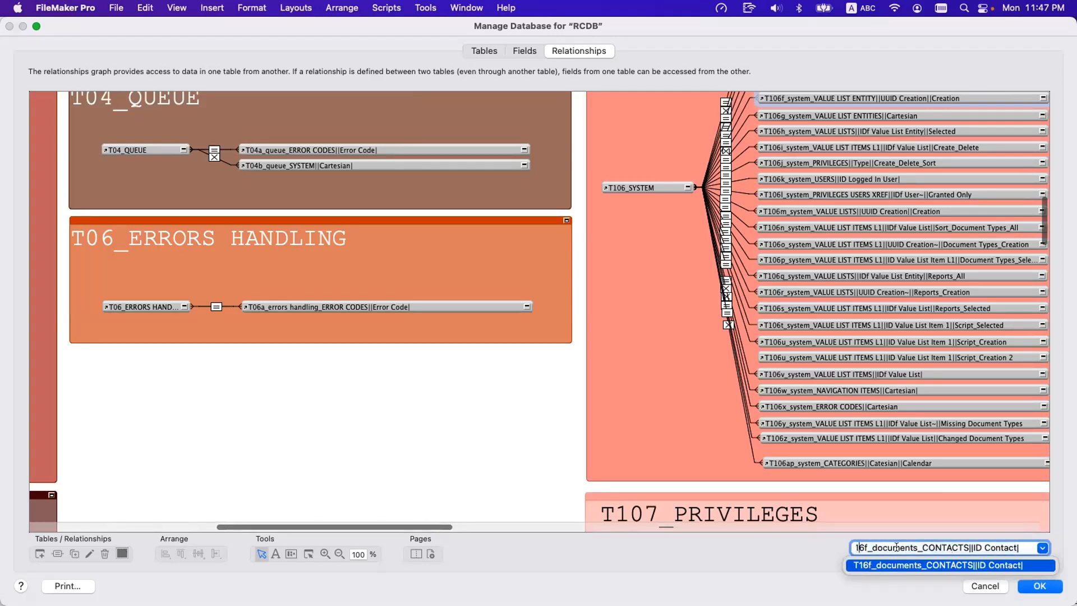
pyautogui.click(918, 567)
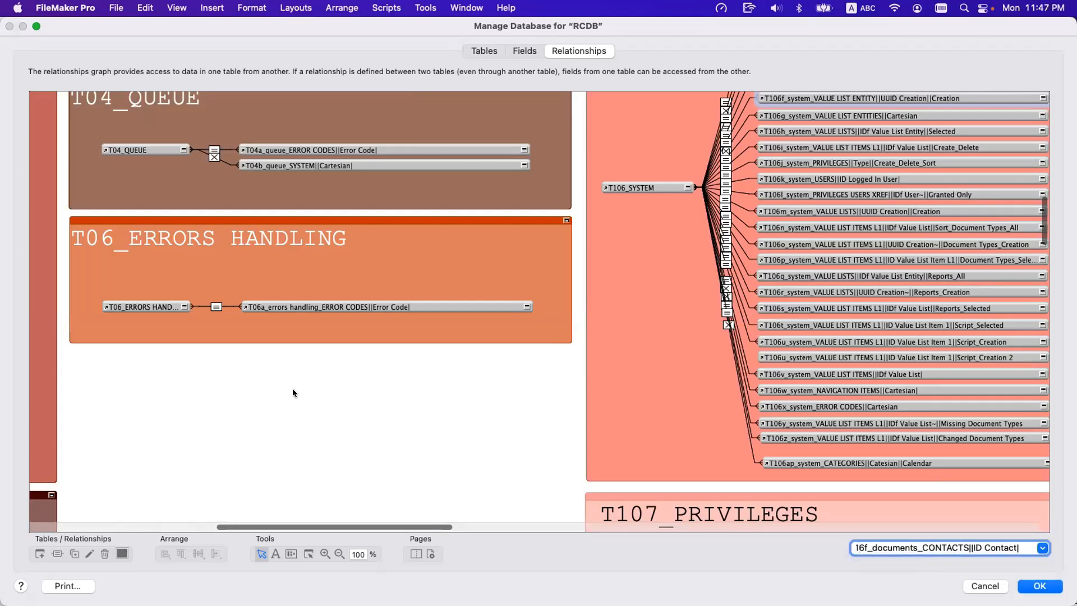
# Find the T16_DOCUMENTS group in the graph, open the table specification of its T16_DOCUMENTS anchor occurrence, and highlight its name.
pyautogui.click(278, 377)
pyautogui.hscroll(-12, 278, 378)
pyautogui.scroll(1, 283, 381)
pyautogui.scroll(15, 282, 381)
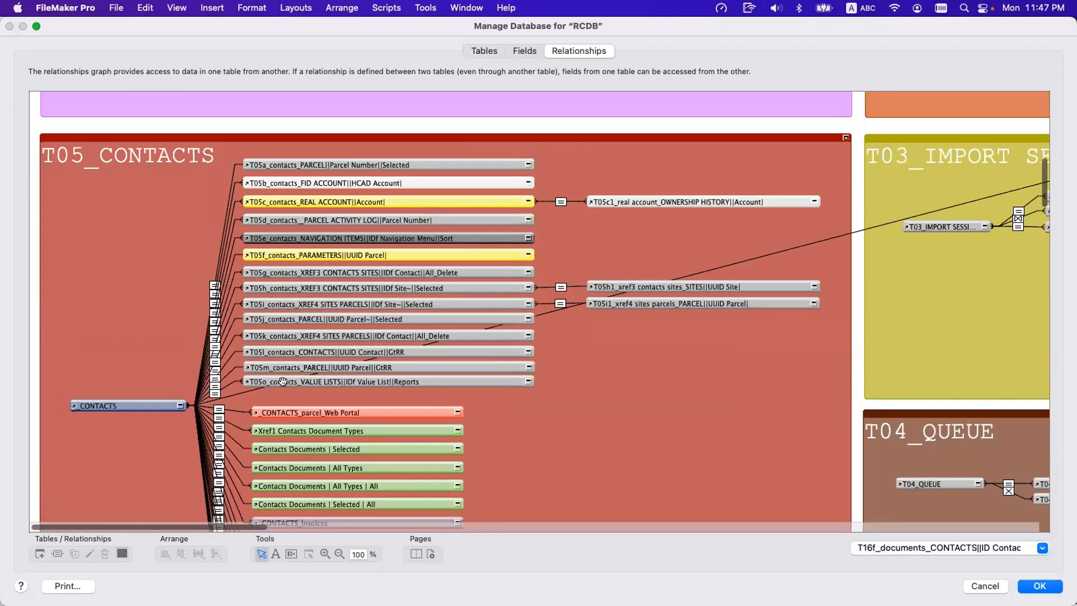
pyautogui.scroll(-20, 287, 380)
pyautogui.scroll(-8, 287, 381)
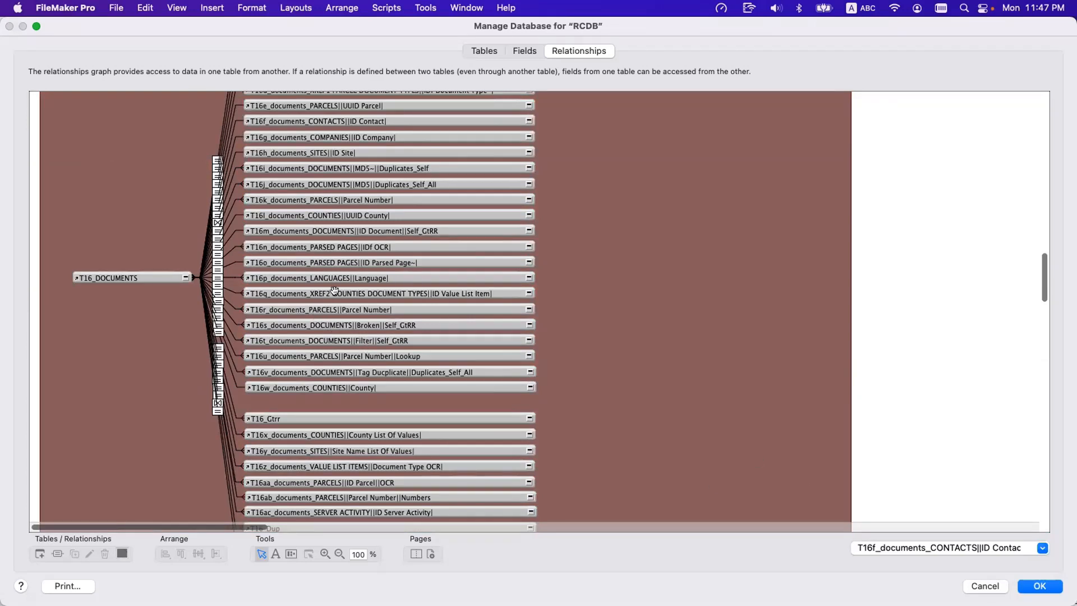
pyautogui.scroll(1, 342, 355)
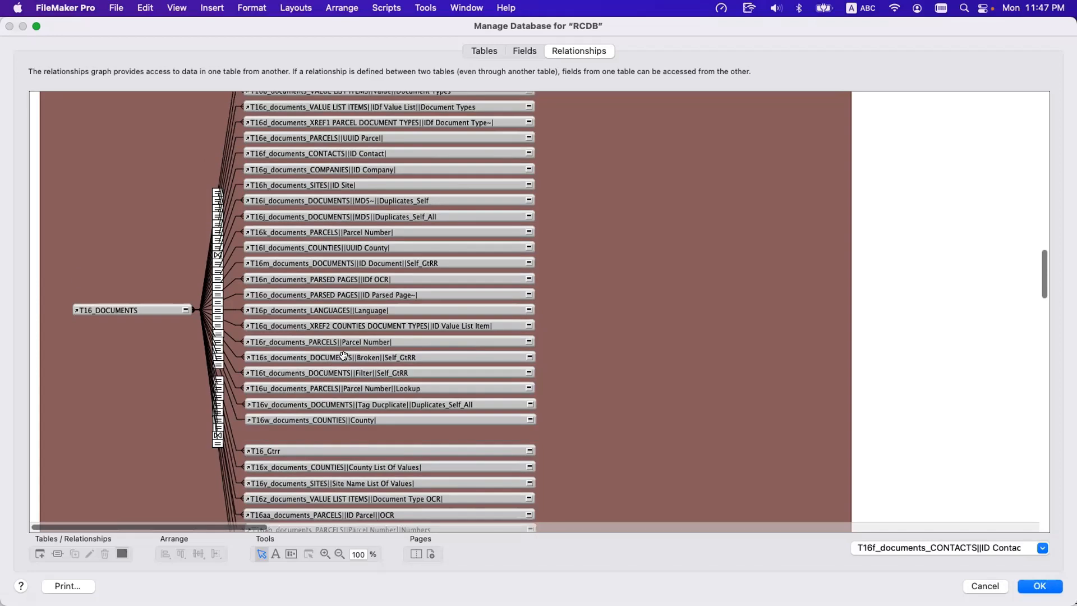
pyautogui.click(384, 294)
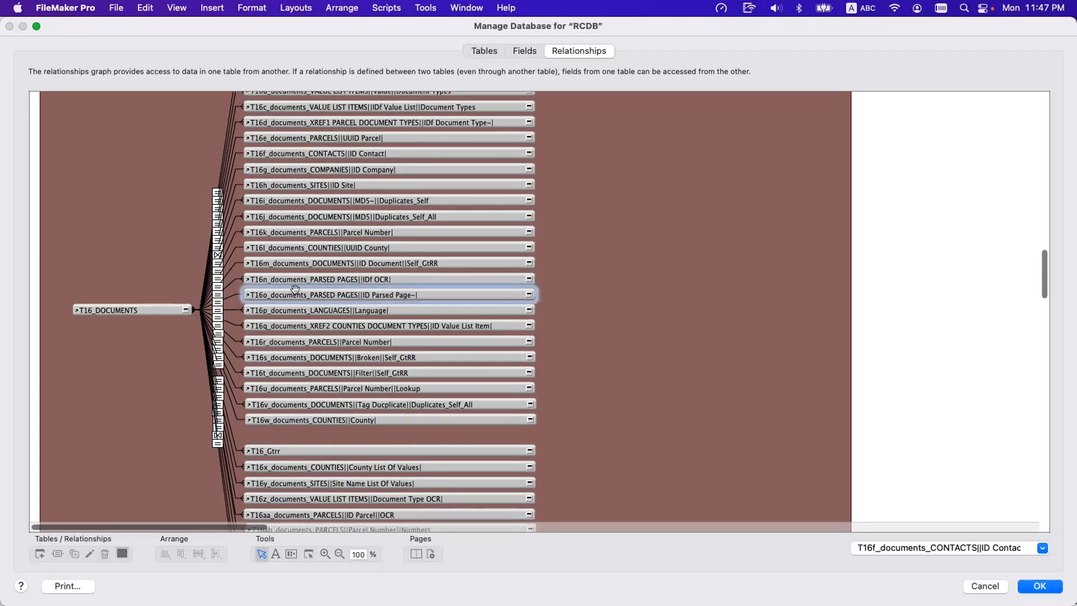
pyautogui.doubleClick(118, 308)
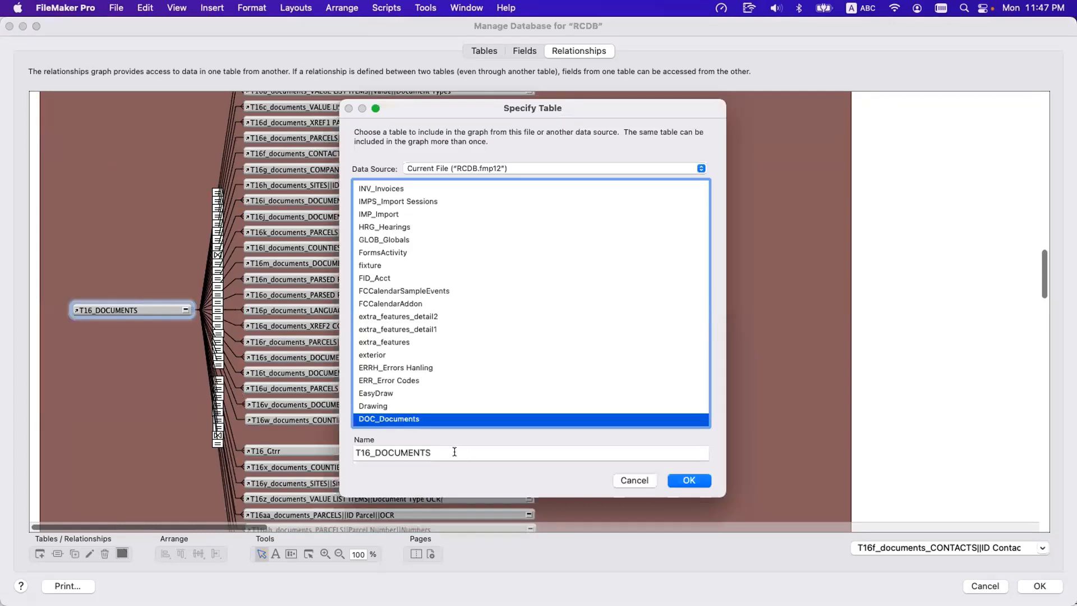
pyautogui.doubleClick(358, 453)
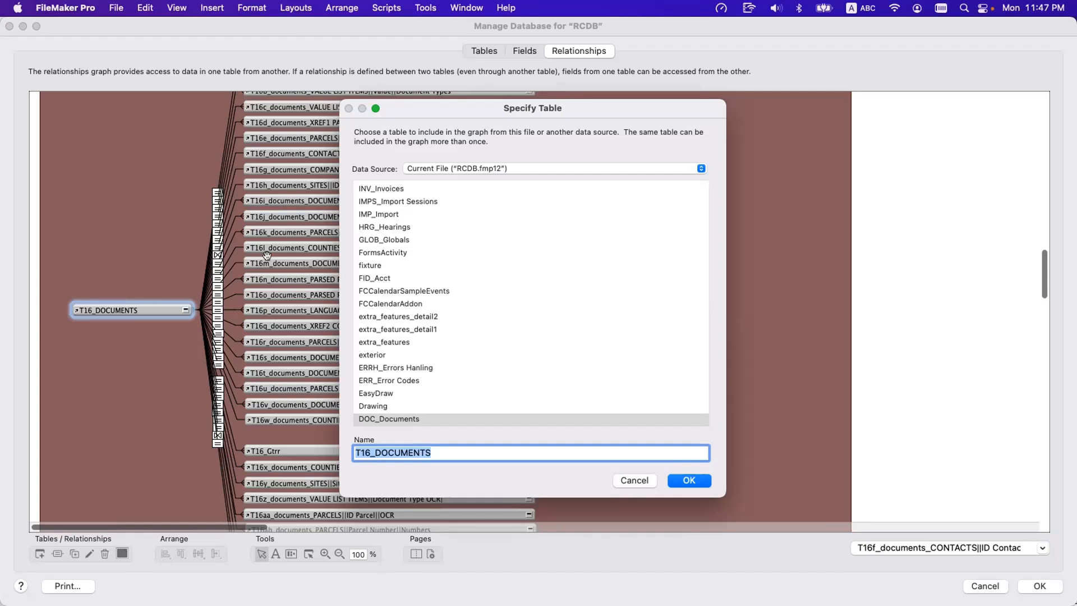
# Open the table specification of T16s_documents_DOCUMENTS||Broken||Self_GtRR and highlight the lowercase "documents" in its name.
pyautogui.press('Escape')
pyautogui.click(277, 278)
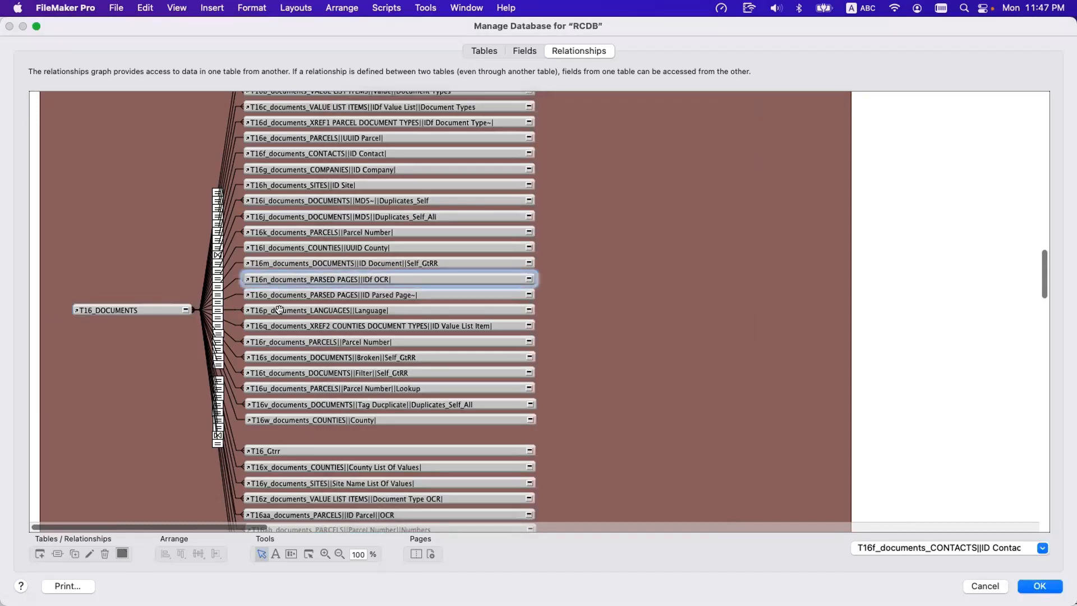
pyautogui.click(278, 357)
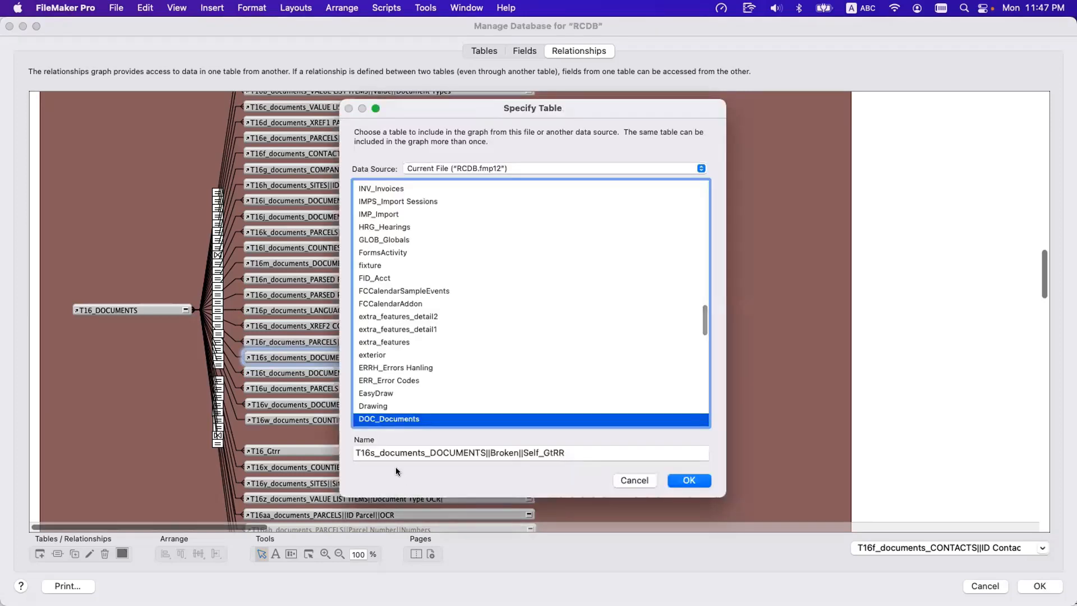
pyautogui.moveTo(379, 451); pyautogui.dragTo(422, 451)
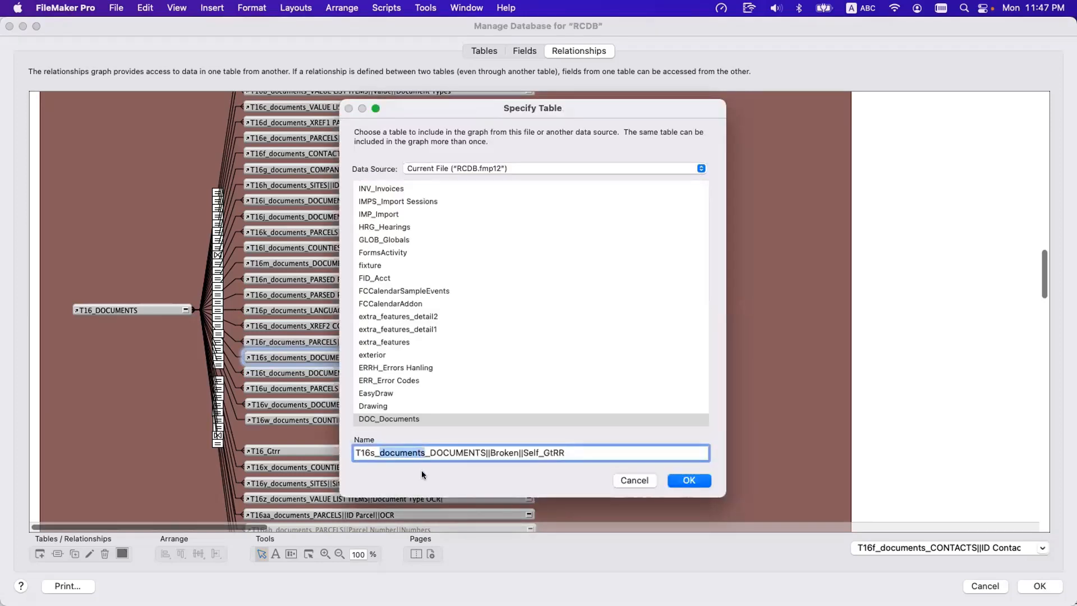
pyautogui.press('Escape')
# Compare the T16_DOCUMENTS anchor occurrence with the T16s_documents_DOCUMENTS||Broken||Self_GtRR occurrence it connects to.
pyautogui.click(129, 310)
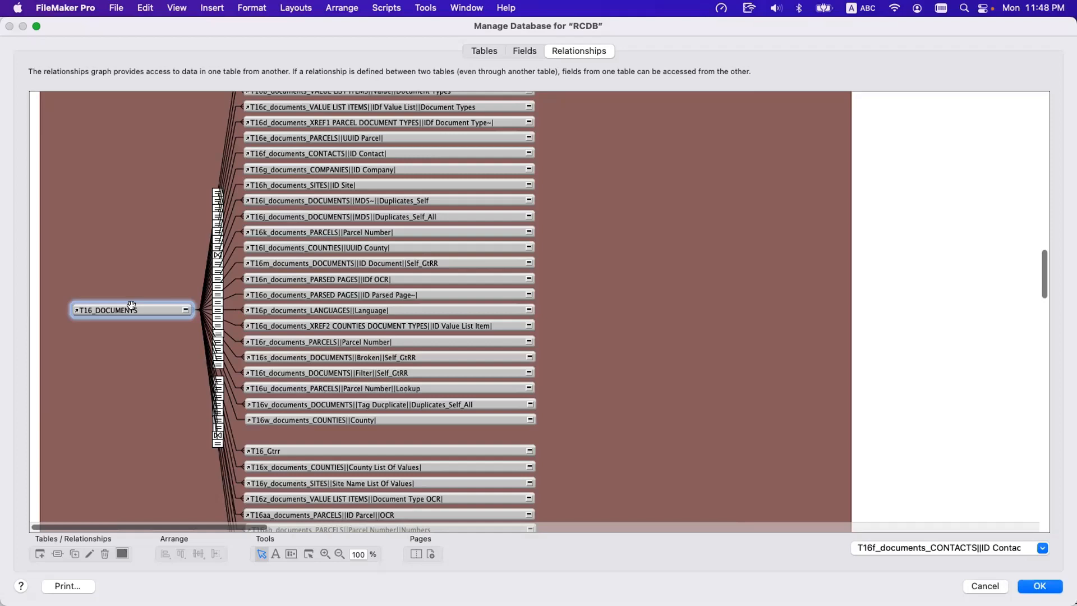
pyautogui.doubleClick(328, 357)
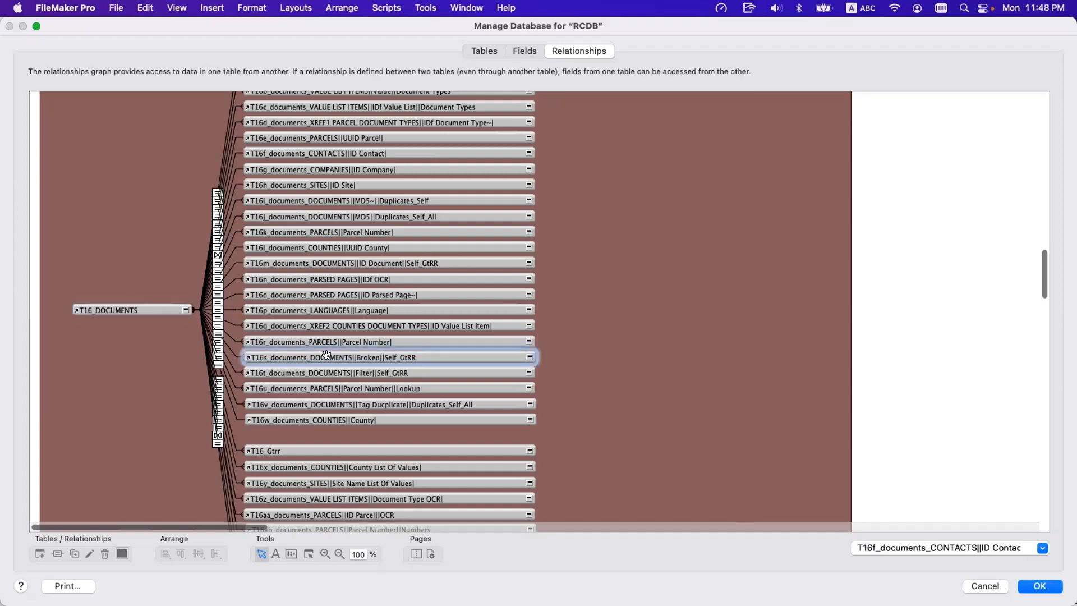
pyautogui.press('Escape')
pyautogui.click(133, 310)
pyautogui.doubleClick(134, 310)
pyautogui.press('Escape')
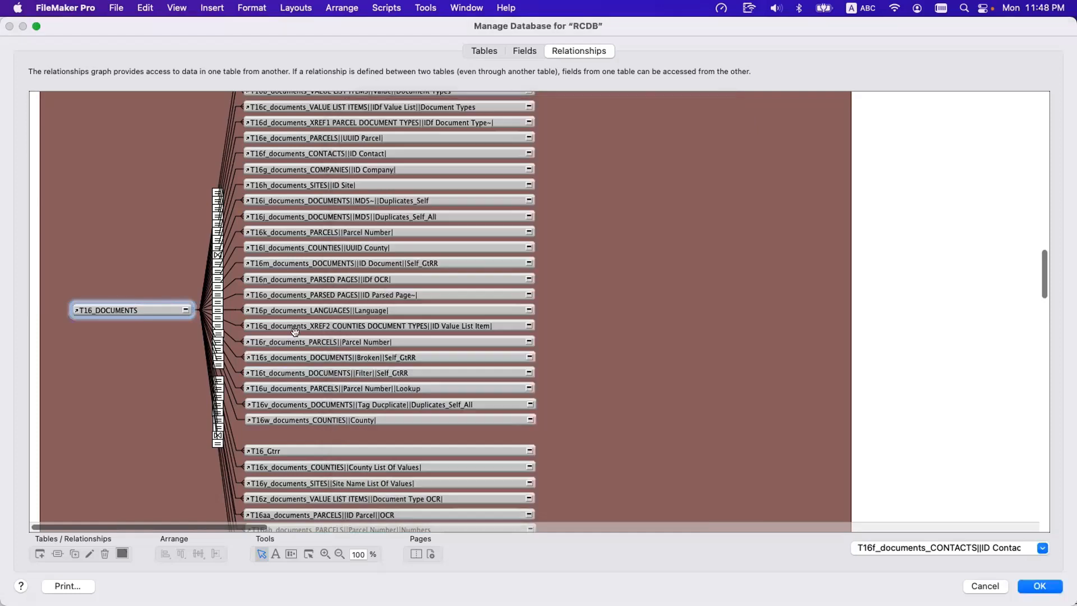
# Reopen the table specification of the T16s occurrence and highlight the uppercase DOCUMENTS part of its name.
pyautogui.click(292, 353)
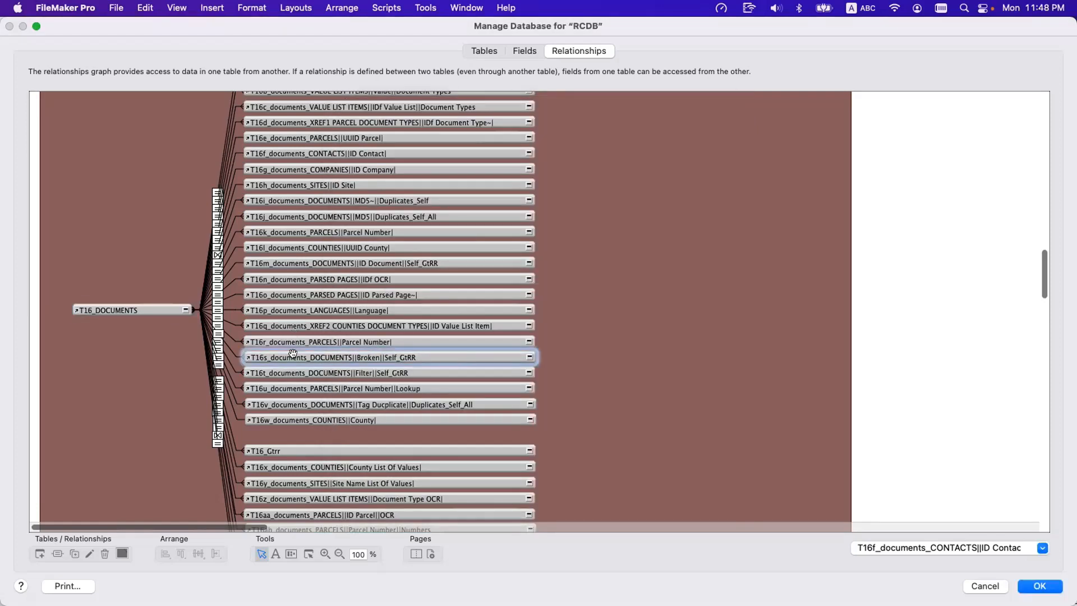
pyautogui.doubleClick(293, 353)
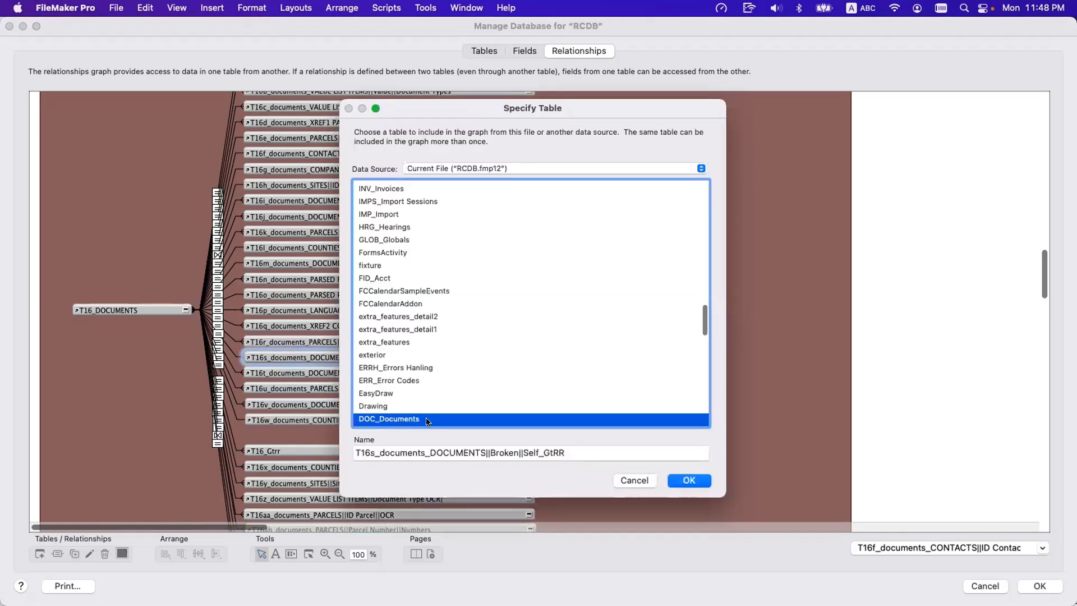
pyautogui.moveTo(431, 453); pyautogui.dragTo(486, 453)
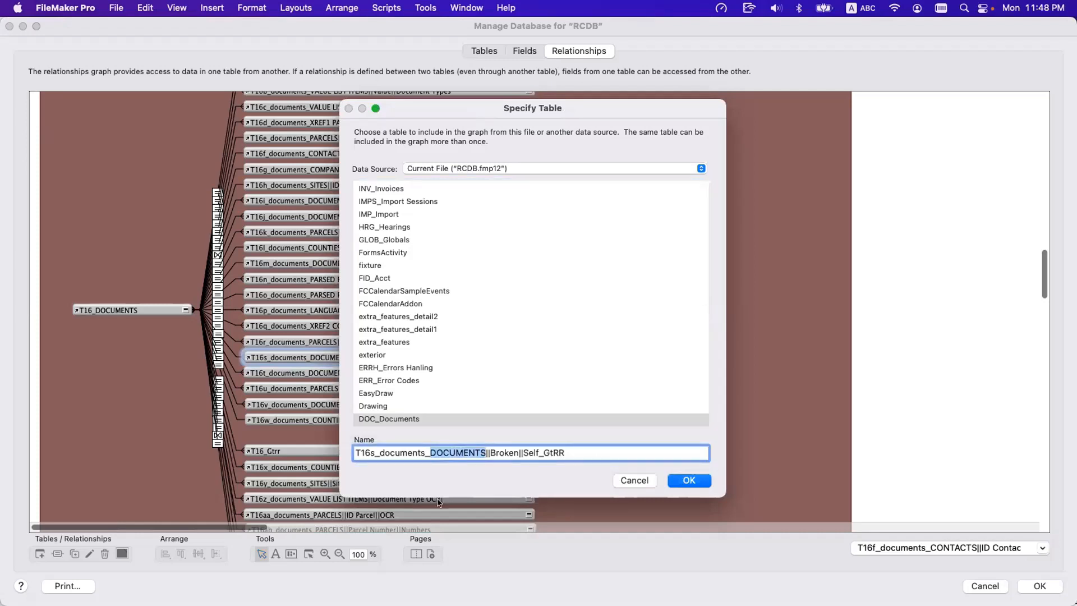
pyautogui.press('Escape')
# Compare the names of the T16t Filter, T16j Duplicates_Self_All and T16i Duplicates_Self occurrences.
pyautogui.click(329, 371)
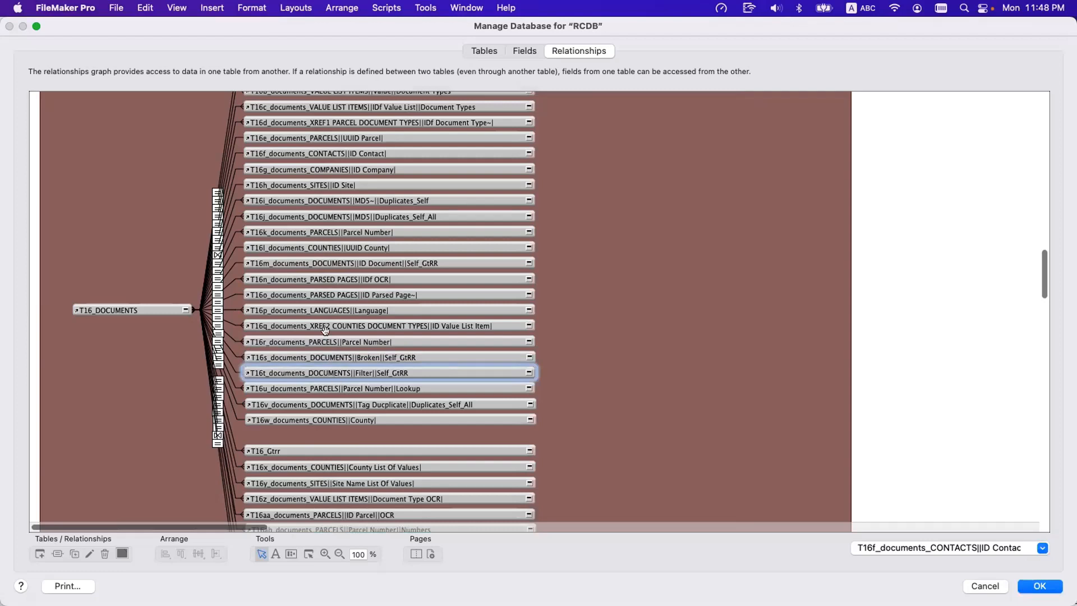
pyautogui.click(313, 216)
pyautogui.click(315, 200)
pyautogui.click(314, 216)
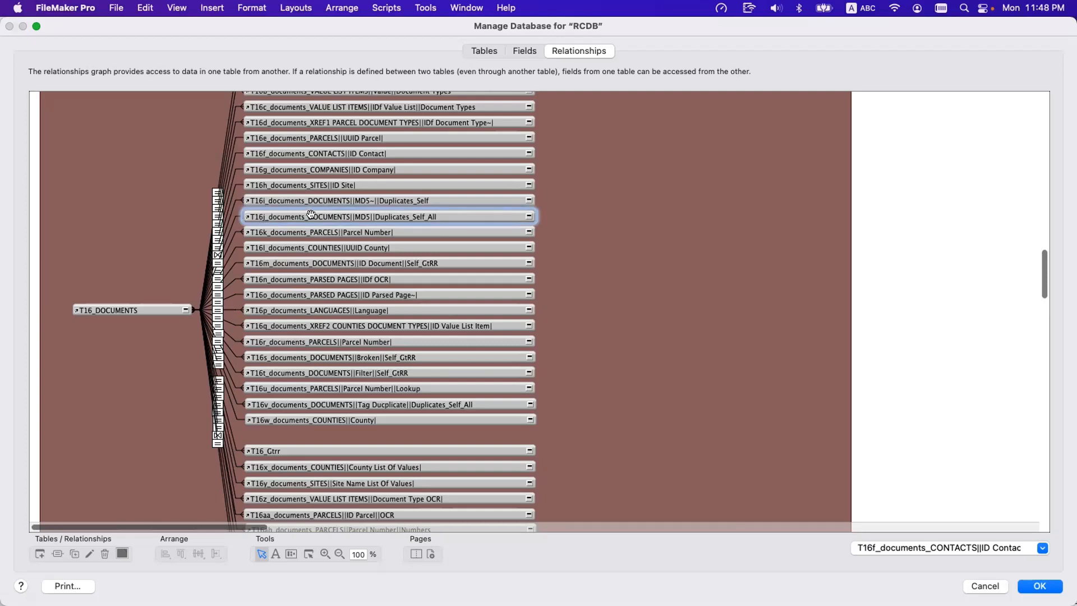
# Examine the match fields of the relationship between T16_DOCUMENTS and T16j_documents_DOCUMENTS||MD5||Duplicates_Self_All.
pyautogui.click(231, 224)
pyautogui.doubleClick(230, 225)
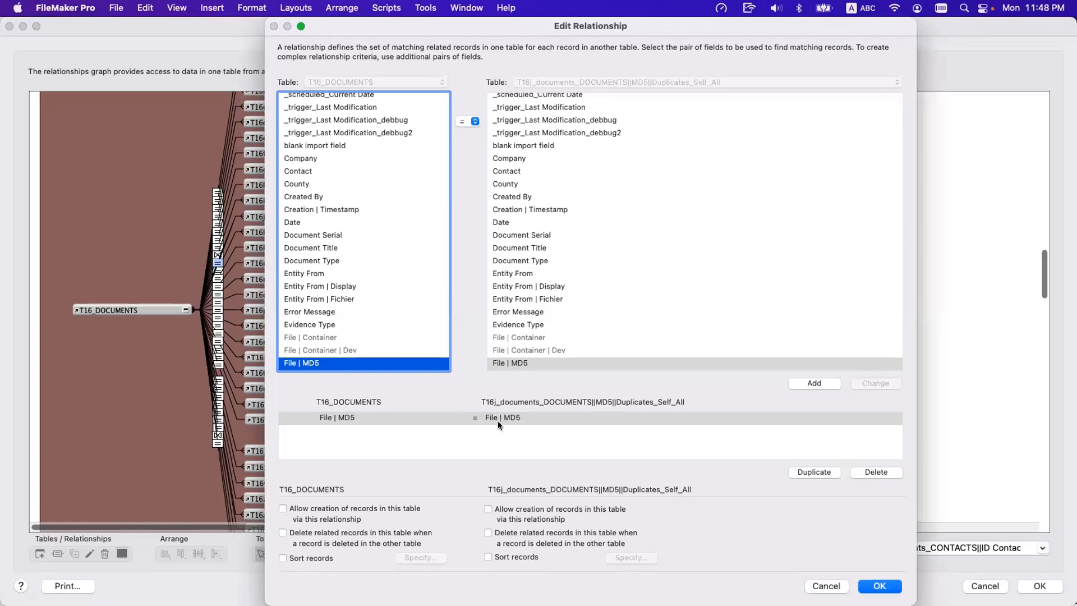
pyautogui.press('Return')
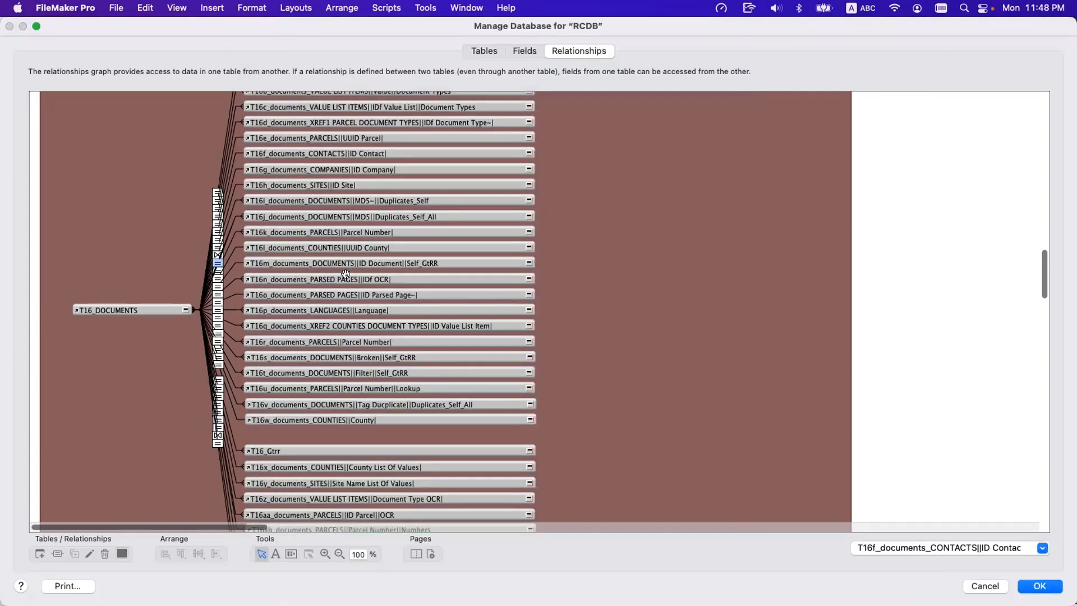
pyautogui.click(333, 215)
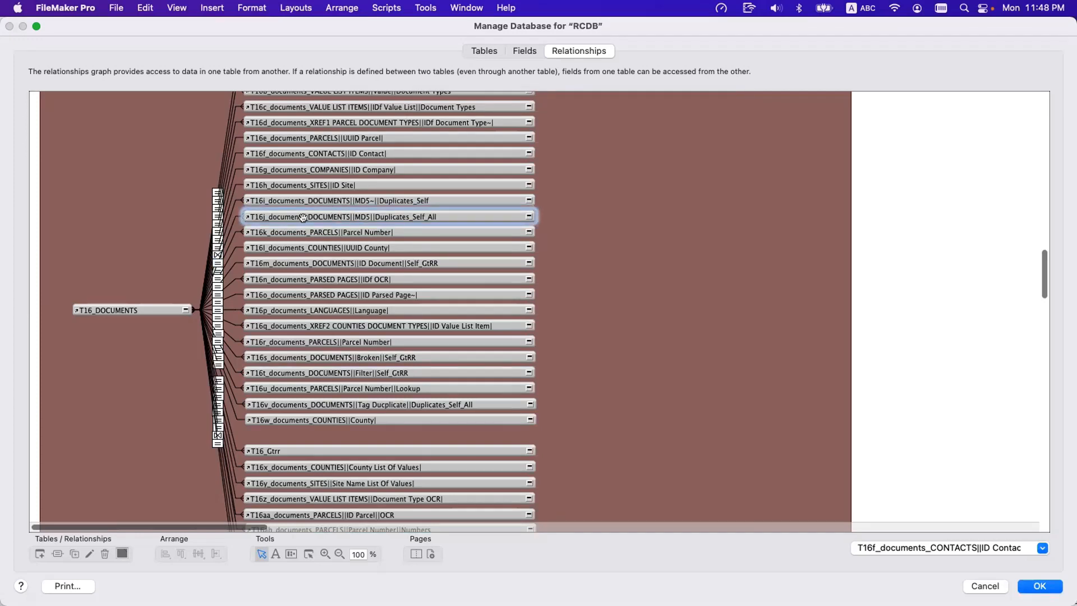
pyautogui.click(230, 223)
pyautogui.doubleClick(231, 224)
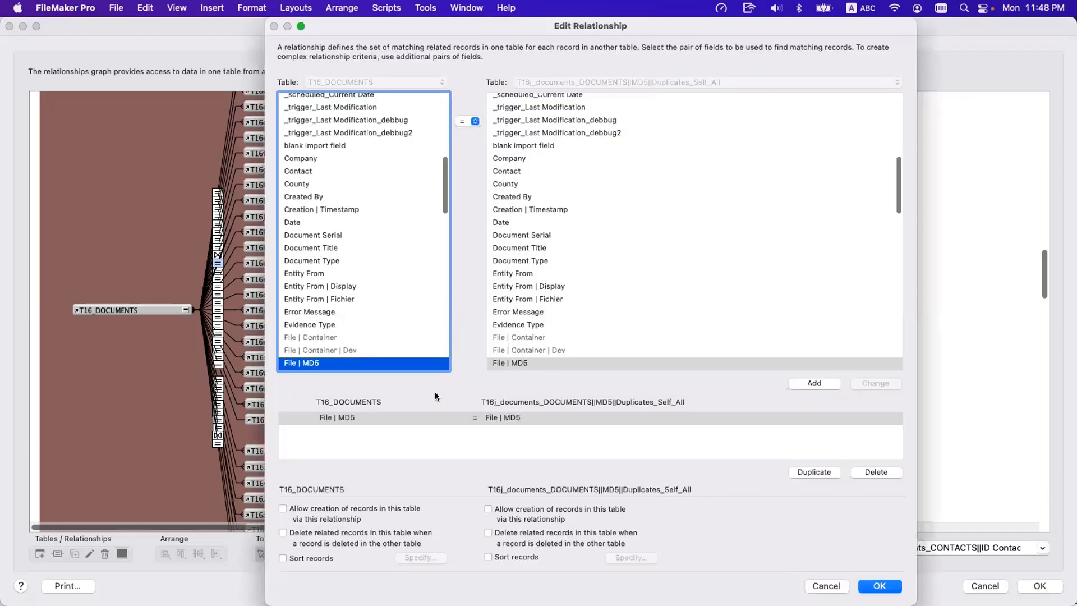
pyautogui.press('Escape')
# Inspect the File | MD5 and __ID Document criteria in the relationship between T16_DOCUMENTS and the T16i Duplicates_Self occurrence.
pyautogui.click(370, 199)
pyautogui.doubleClick(230, 214)
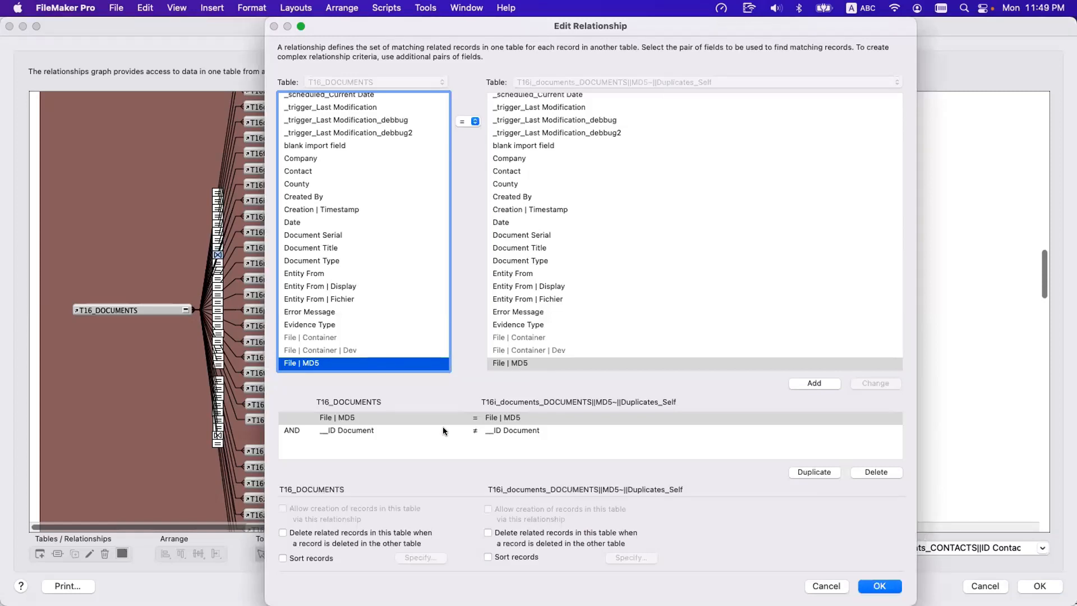
pyautogui.click(442, 420)
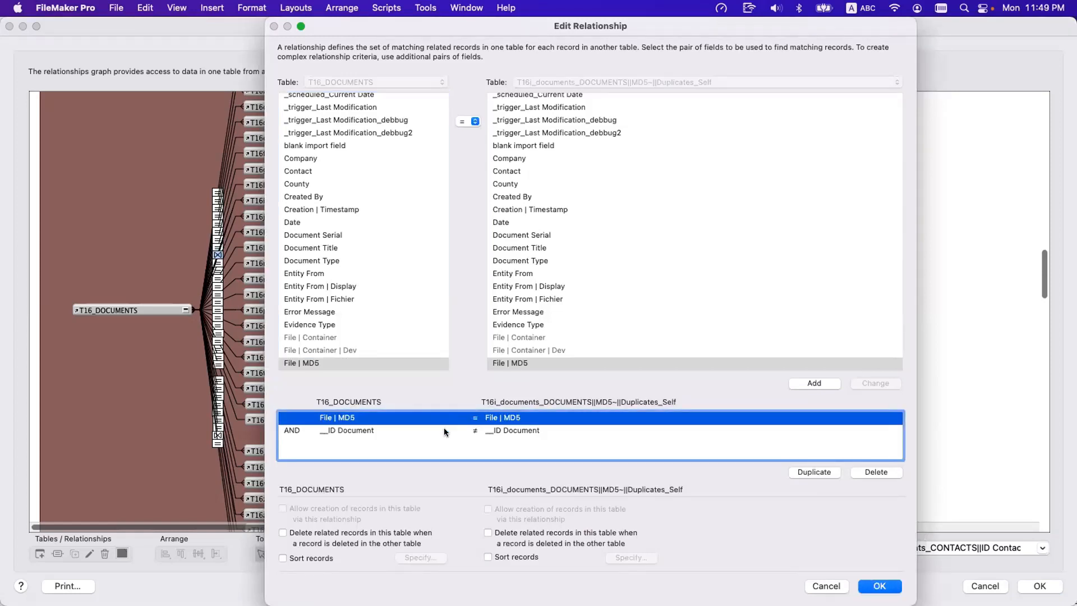
pyautogui.click(444, 430)
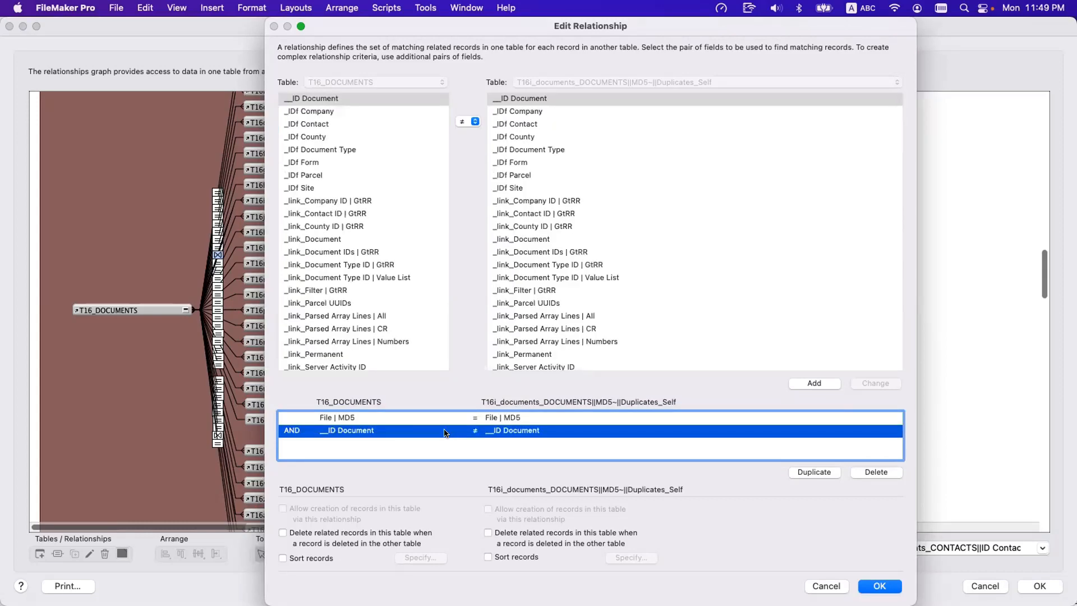
pyautogui.press('Return')
# Open the table specification of the T16i occurrence and highlight the tilde, "Duplicates" and "Self" parts of its name.
pyautogui.click(367, 200)
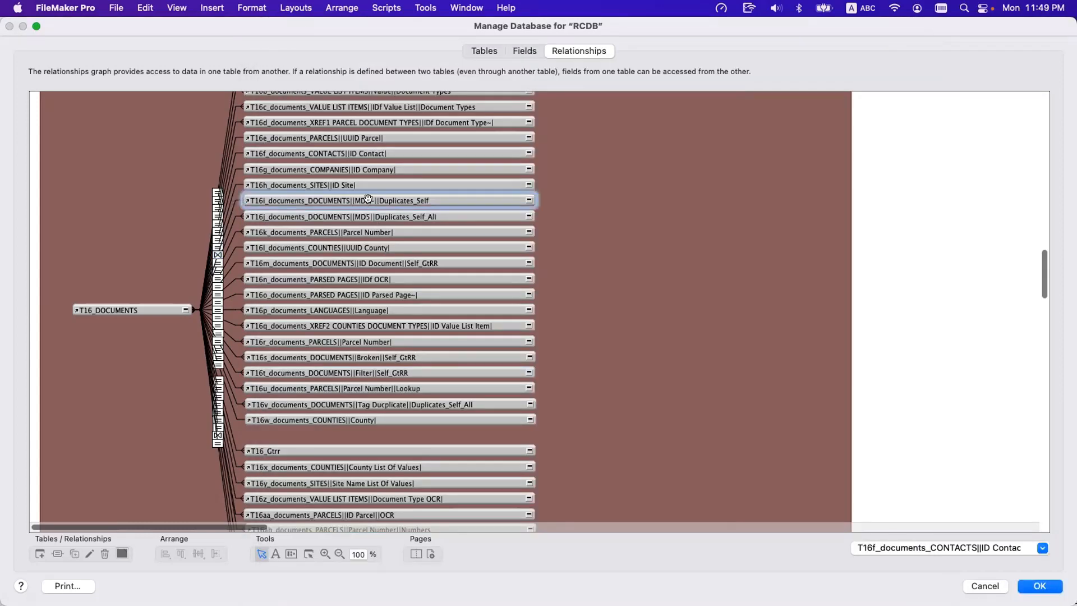
pyautogui.doubleClick(368, 200)
pyautogui.doubleClick(511, 453)
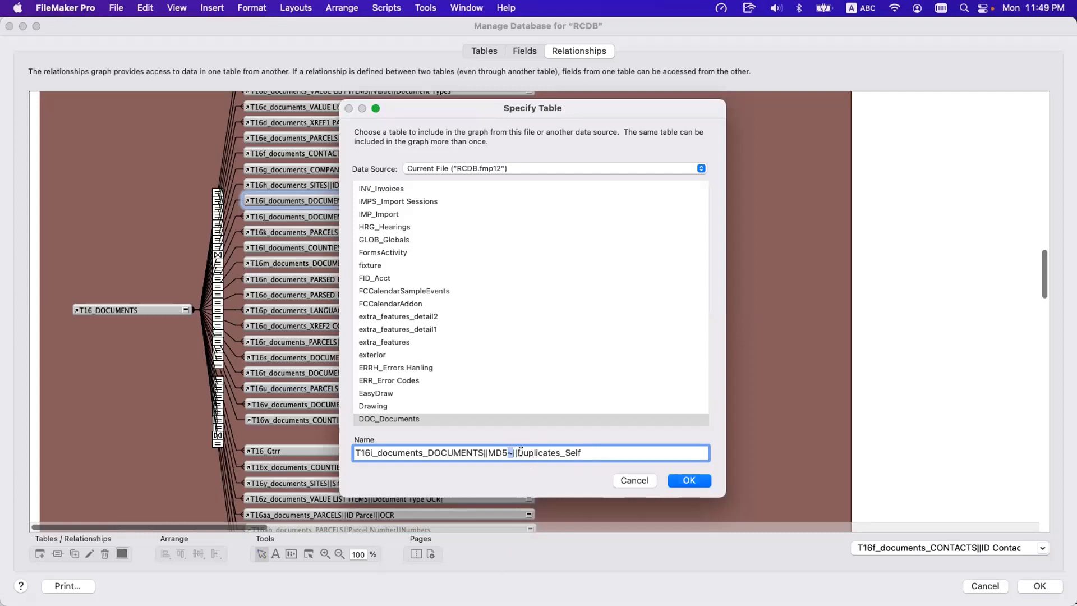
pyautogui.moveTo(516, 452); pyautogui.dragTo(557, 452)
pyautogui.click(560, 451)
pyautogui.write('s')
pyautogui.moveTo(565, 451); pyautogui.dragTo(596, 448)
pyautogui.click(595, 448)
pyautogui.press('Return')
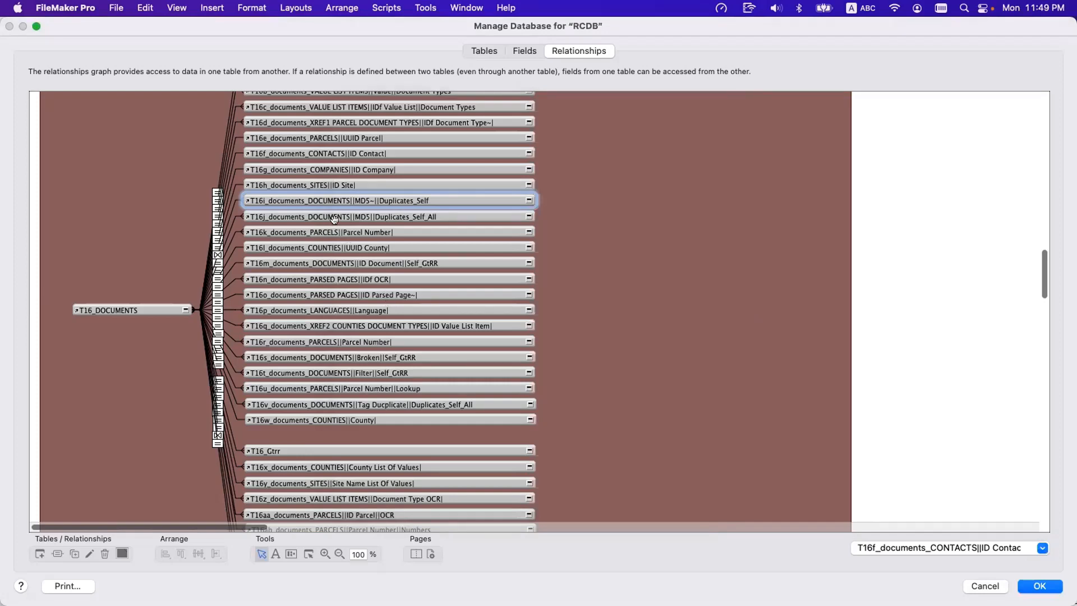
# Survey the occurrence naming across the graph from T16_DOCUMENTS through T12_INVOICES, T22_COVERSHEET ARGUMENTS and T23_DOCKETS to T24_HEARINGS.
pyautogui.scroll(3, 334, 219)
pyautogui.scroll(-5, 335, 221)
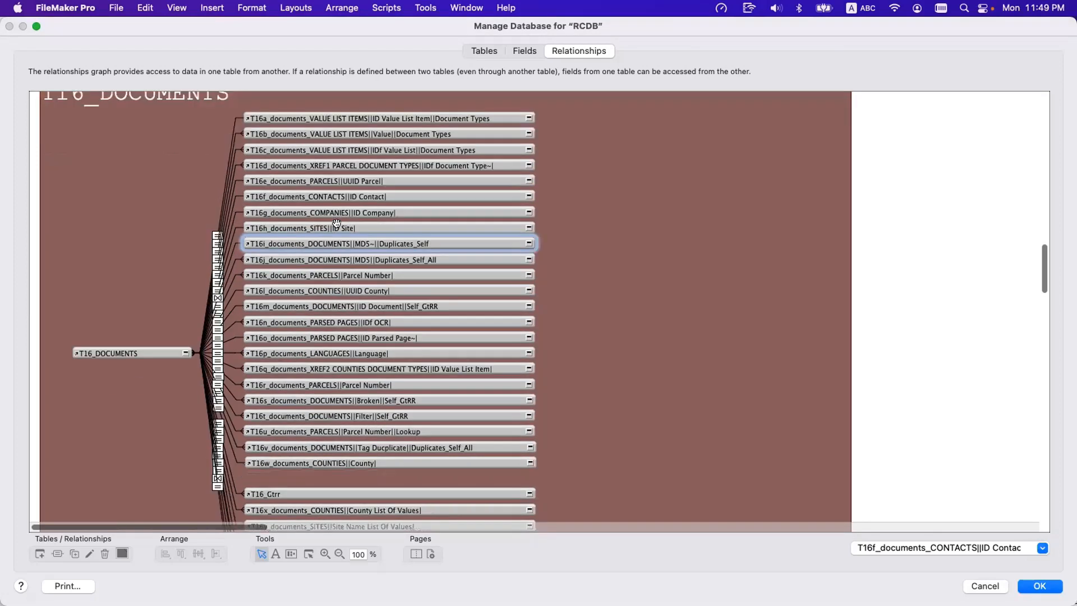
pyautogui.scroll(-2, 337, 224)
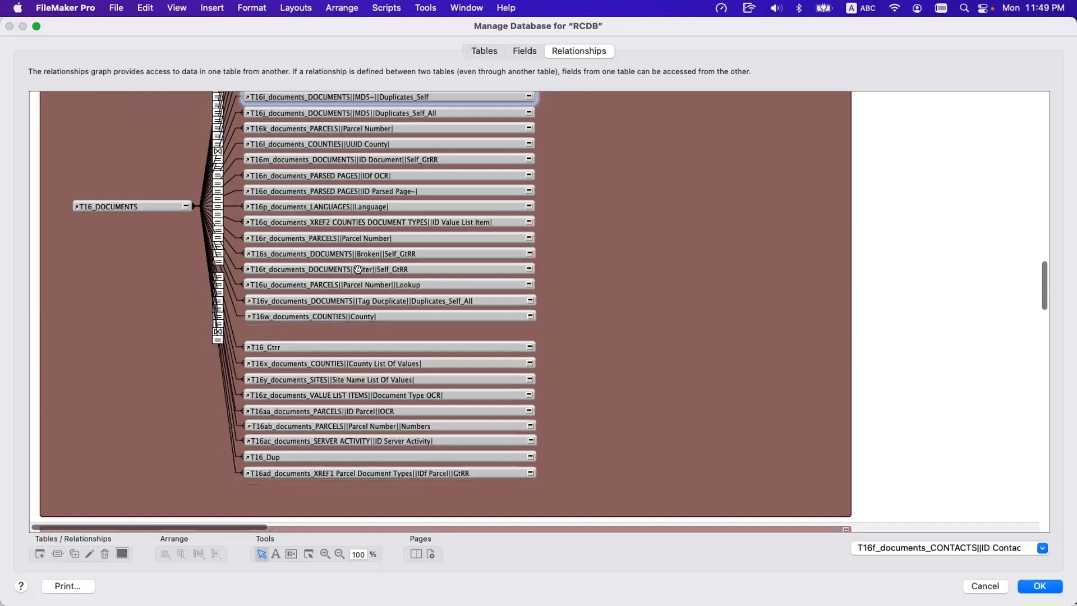
pyautogui.scroll(-10, 362, 375)
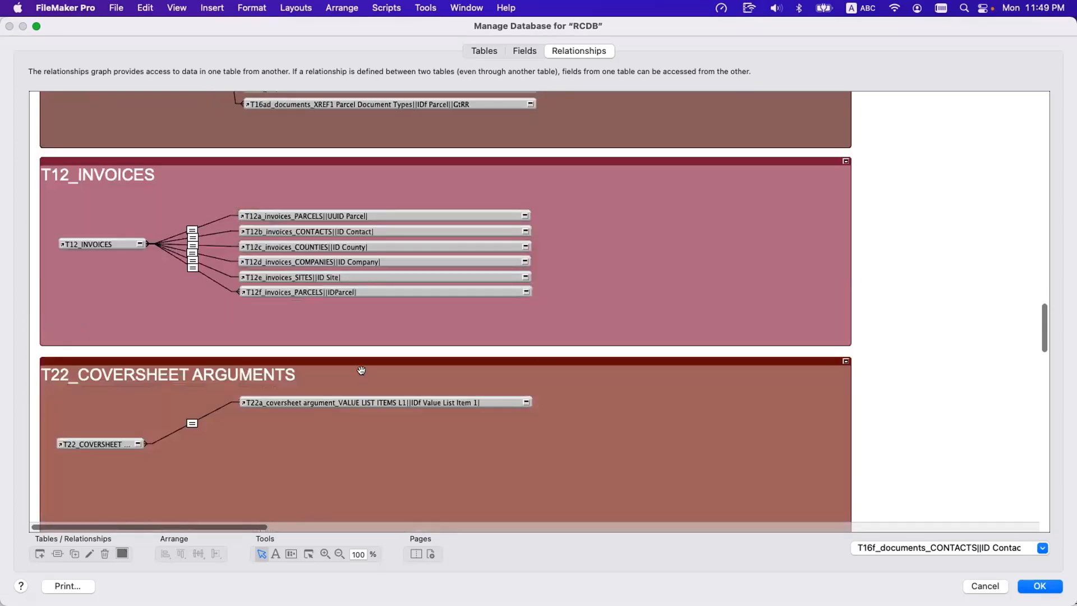
pyautogui.scroll(-10, 363, 376)
pyautogui.scroll(1, 362, 371)
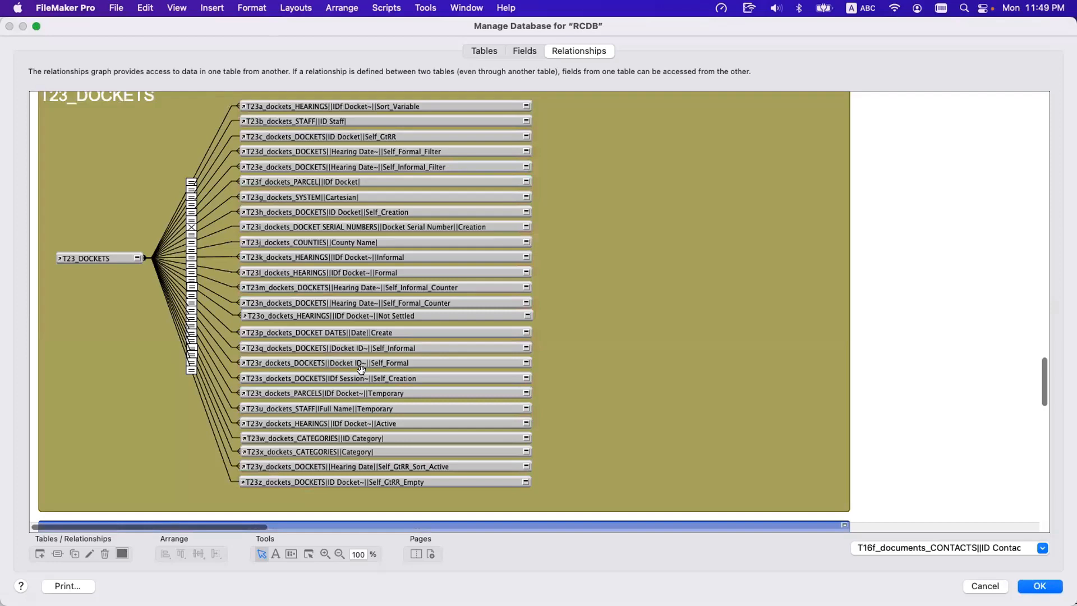
pyautogui.scroll(-9, 361, 369)
pyautogui.scroll(-1, 361, 370)
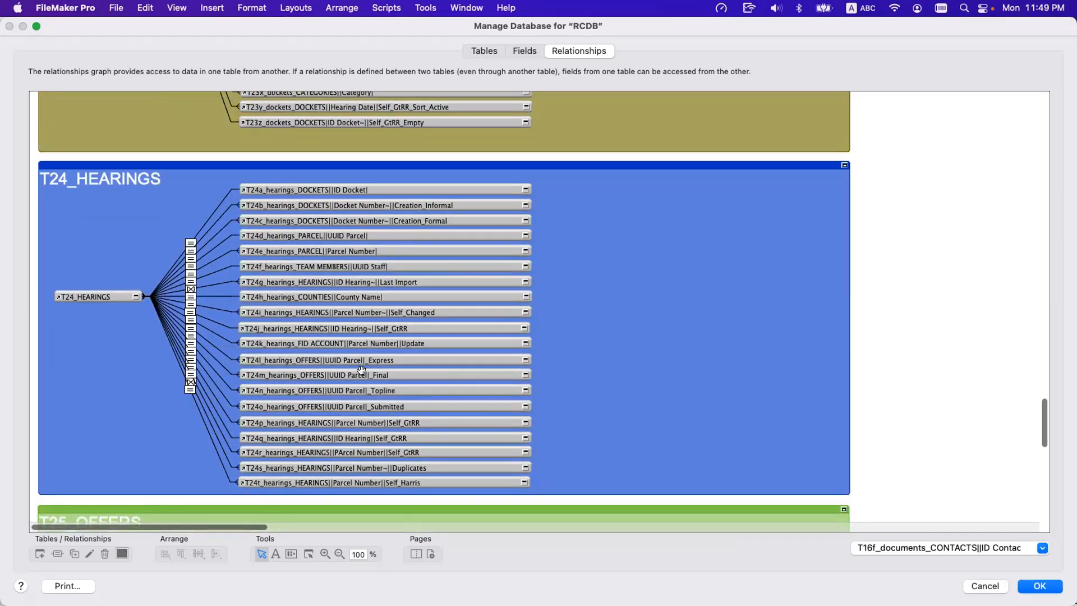
# Check the table specification of the T24_HEARINGS anchor and compare its T24c Creation_Formal and T24b Creation_Informal occurrences.
pyautogui.click(391, 210)
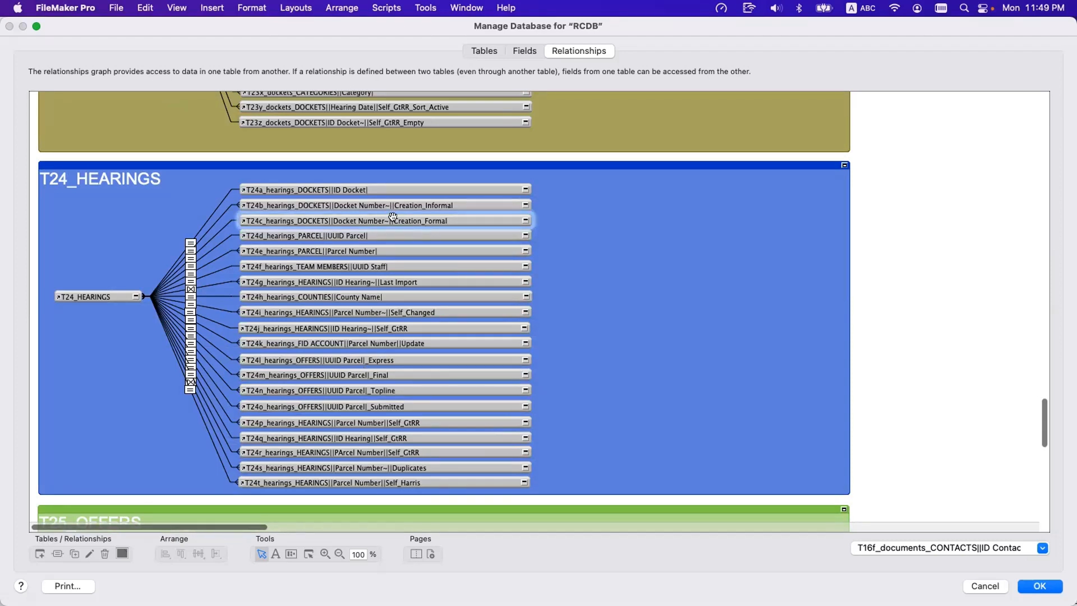
pyautogui.doubleClick(85, 296)
pyautogui.click(634, 480)
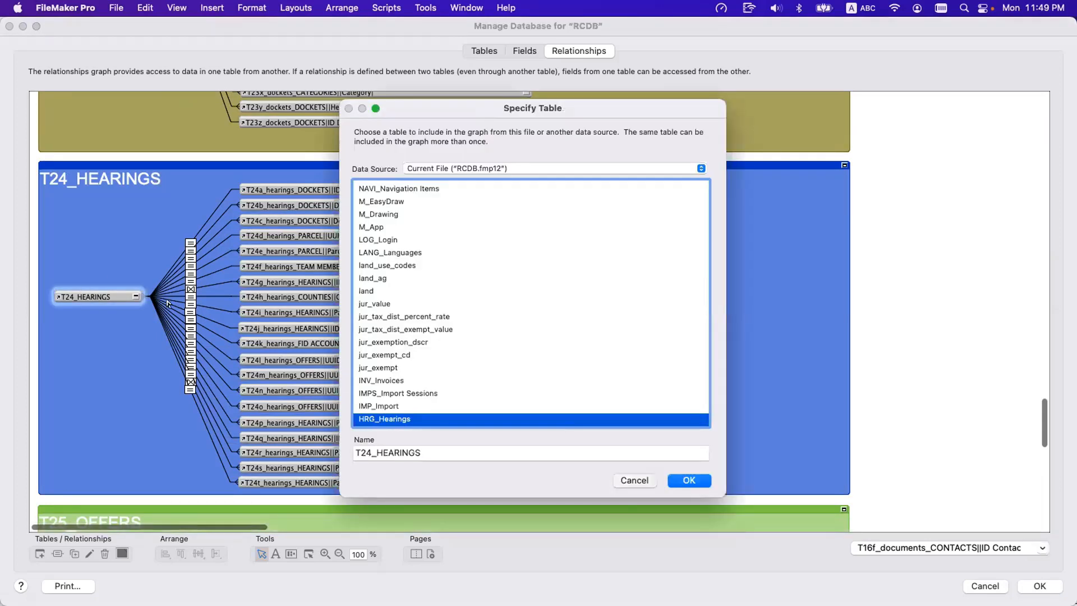
pyautogui.click(269, 219)
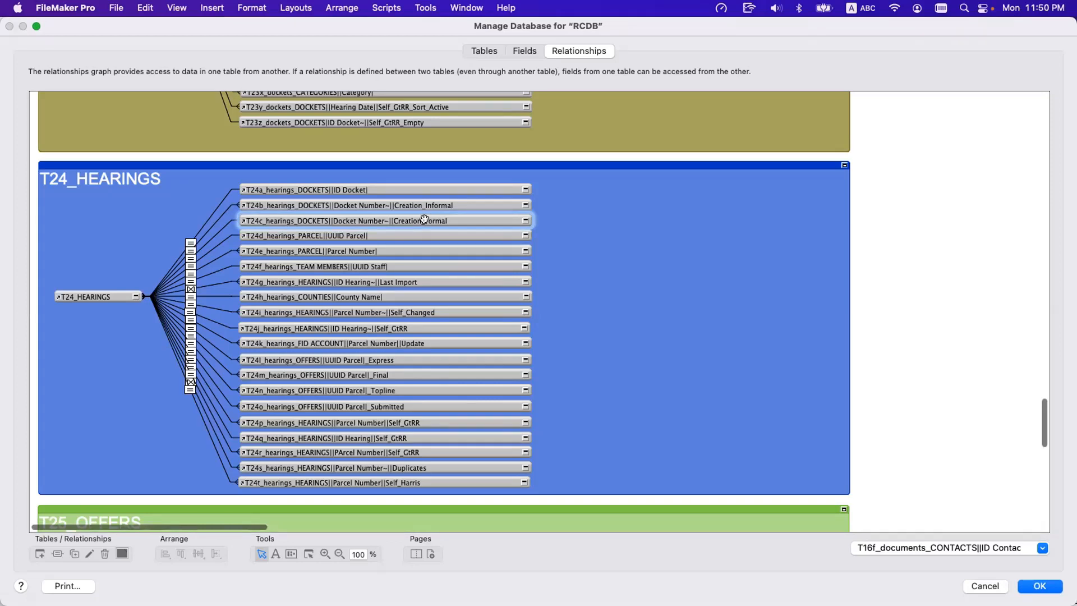
pyautogui.click(393, 204)
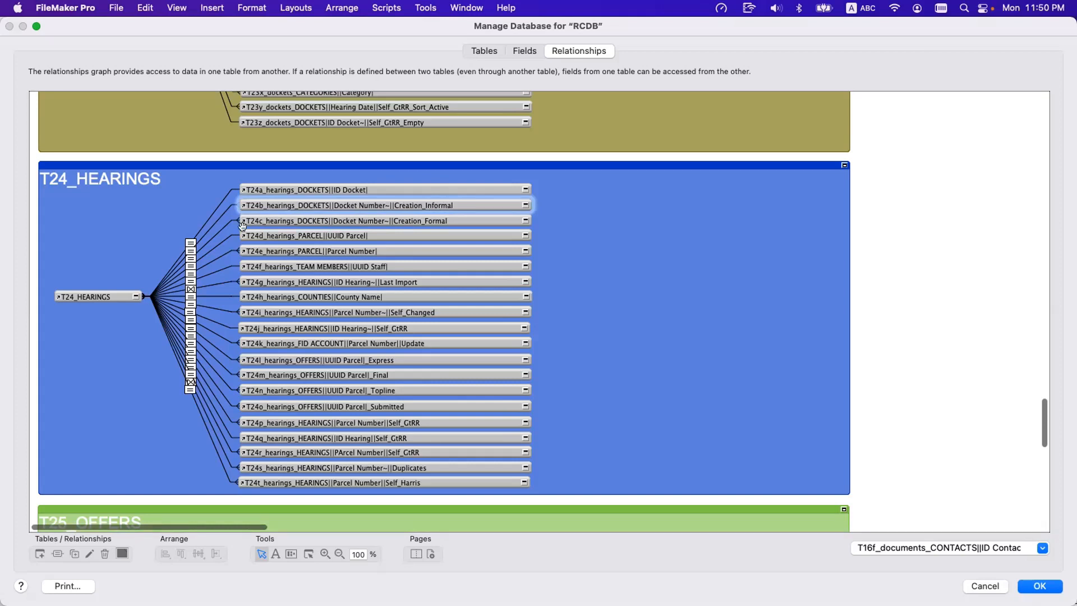
# Inspect the Docket Number criterion in the relationship between T24_HEARINGS and T24c Creation_Formal, keeping the occurrence names in the graph uncovered.
pyautogui.click(218, 232)
pyautogui.doubleClick(218, 232)
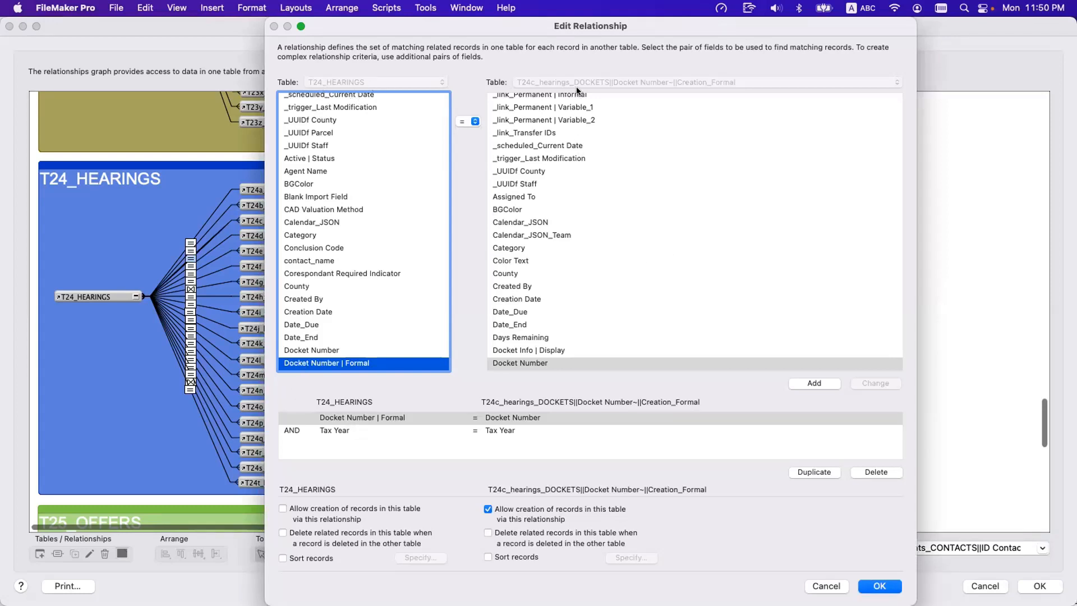
pyautogui.scroll(-5, 561, 313)
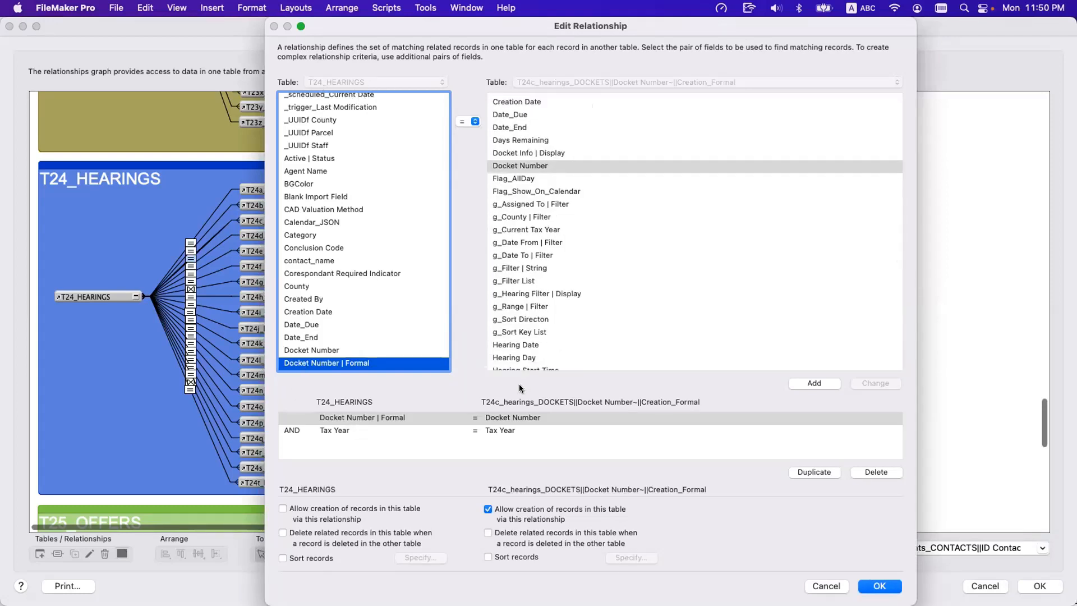
pyautogui.click(502, 417)
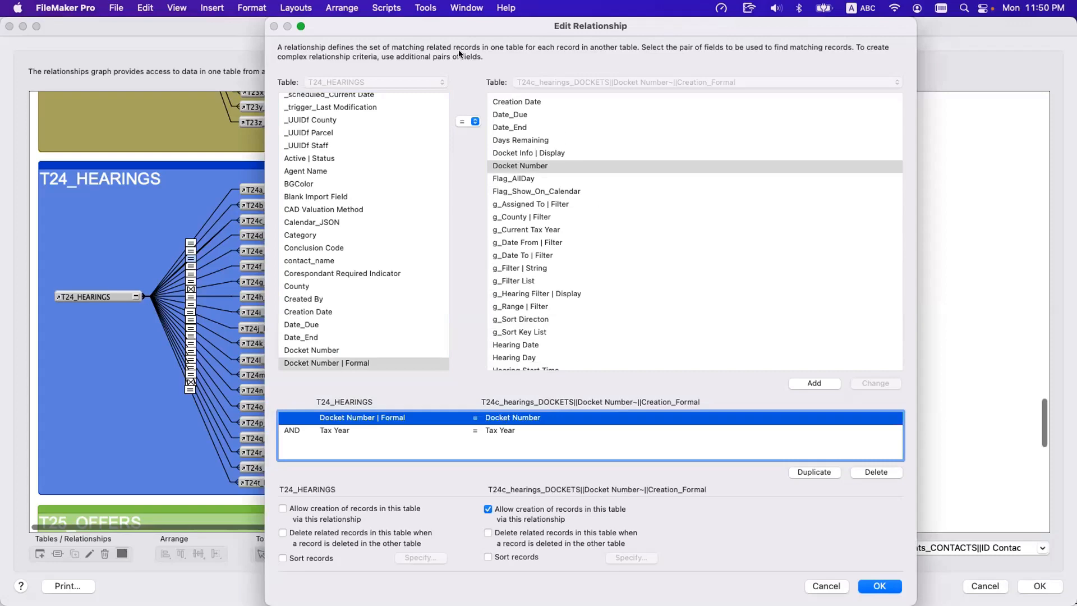
pyautogui.moveTo(448, 24); pyautogui.dragTo(596, 50)
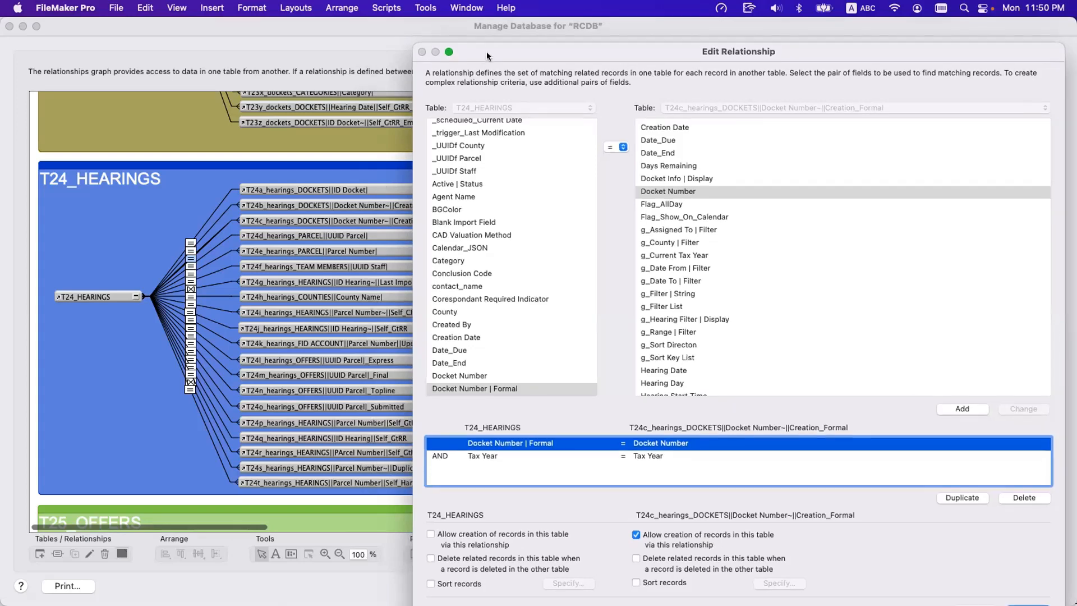
pyautogui.moveTo(482, 51); pyautogui.dragTo(518, 46)
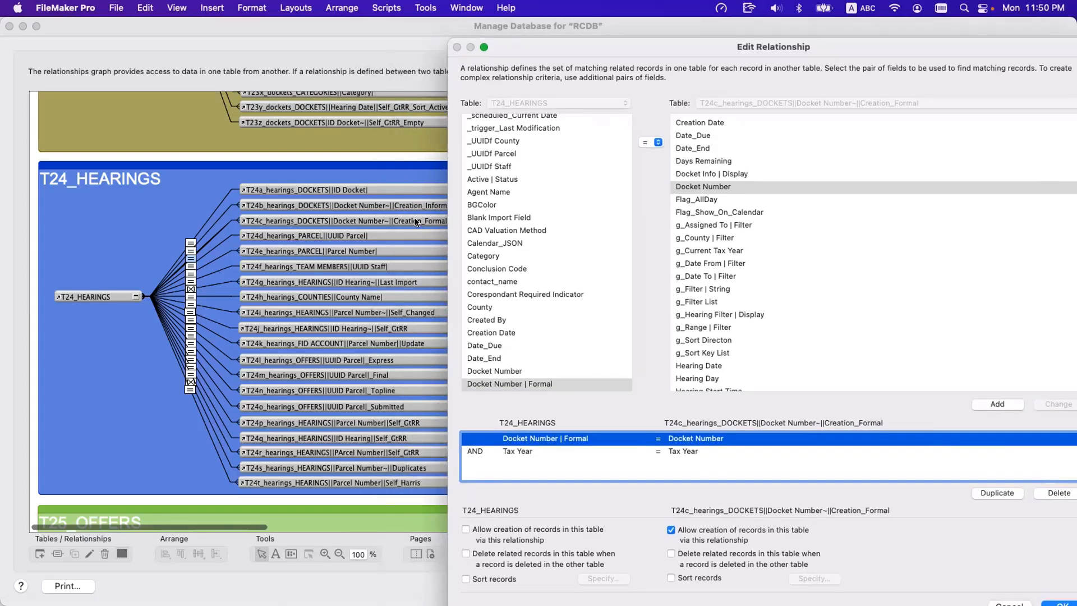
# Inspect the Docket Number criterion in the relationship between T24_HEARINGS and T24b Creation_Informal for comparison with T24c Creation_Formal.
pyautogui.press('Escape')
pyautogui.click(429, 219)
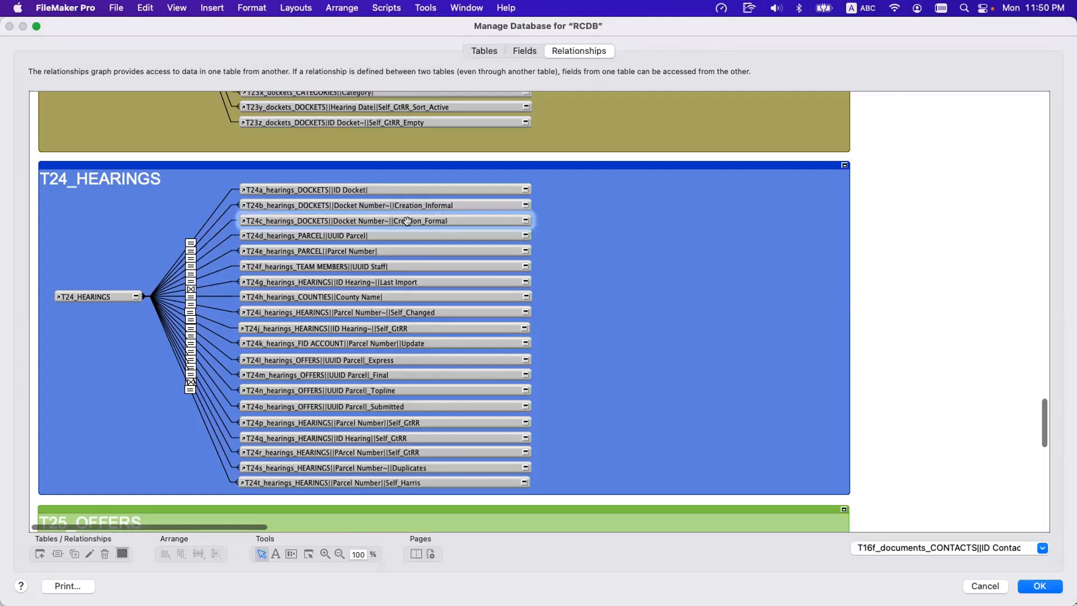
pyautogui.click(216, 220)
pyautogui.doubleClick(216, 220)
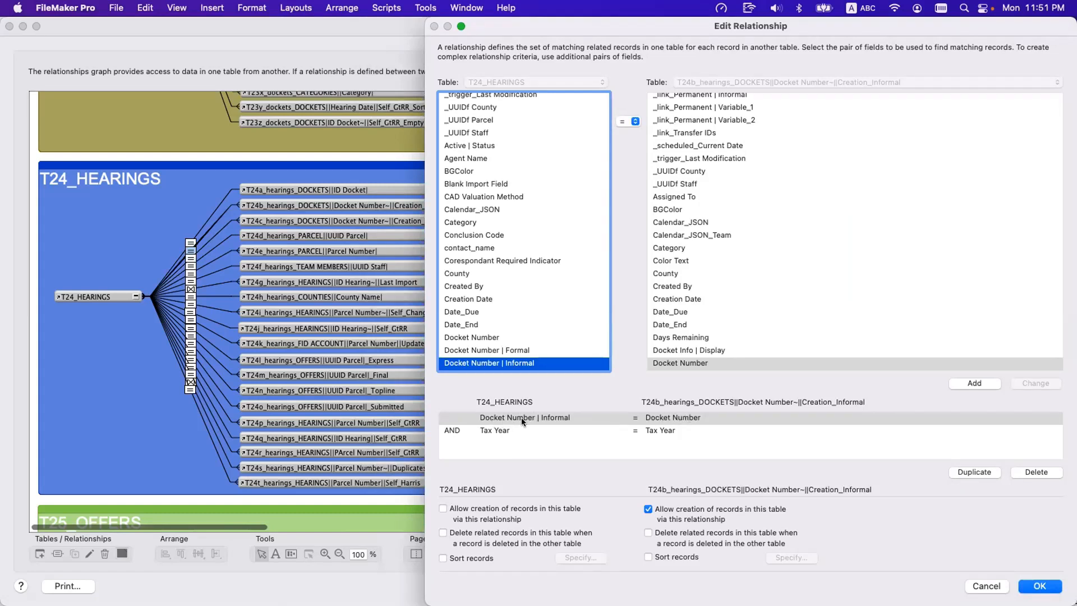
pyautogui.press('Escape')
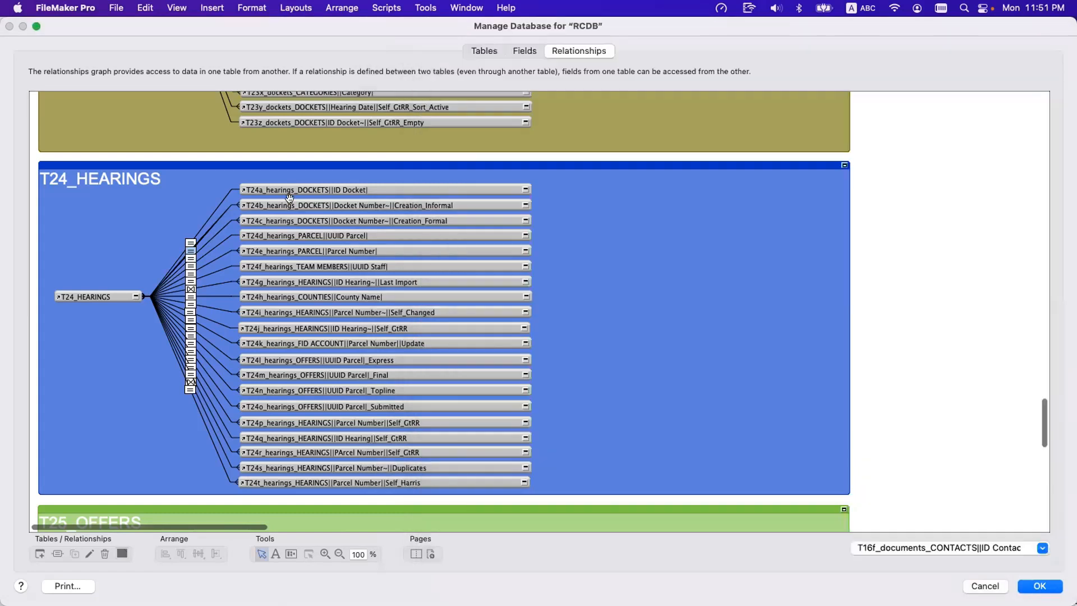
# Look up occurrences whose names contain "delete" through a calculation on the _link_Parcel UUIDs field, discarding the calculation.
pyautogui.scroll(5, 289, 197)
pyautogui.scroll(7, 290, 198)
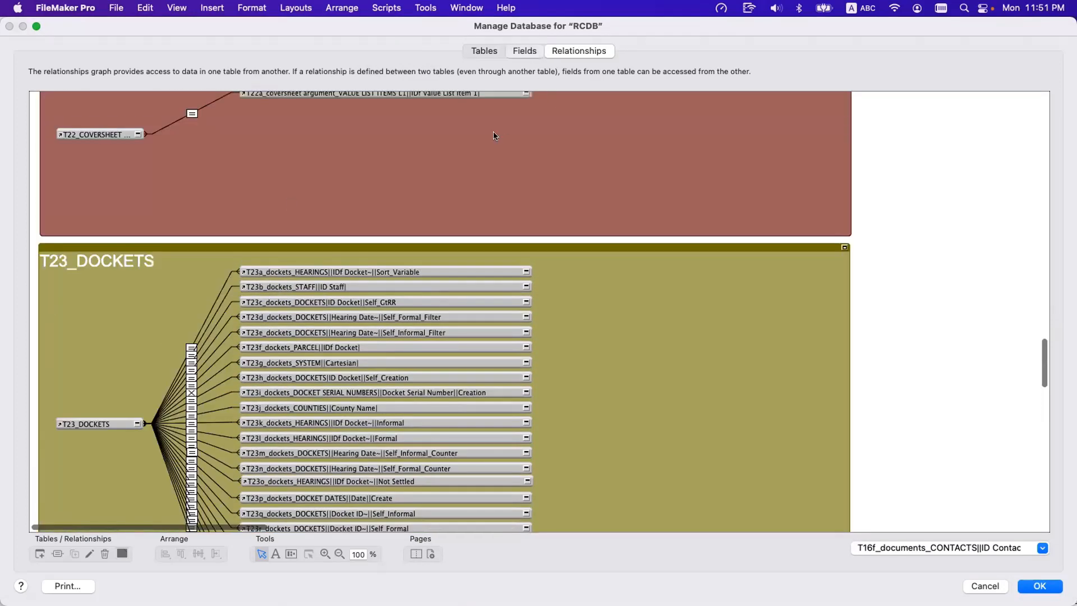
pyautogui.click(525, 51)
pyautogui.doubleClick(210, 312)
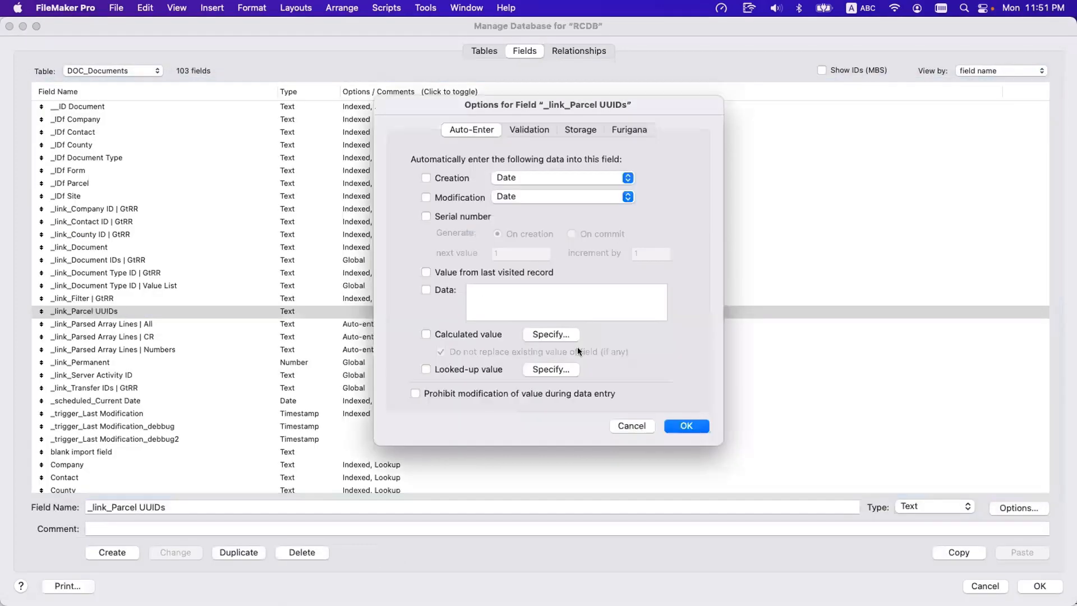
pyautogui.click(563, 337)
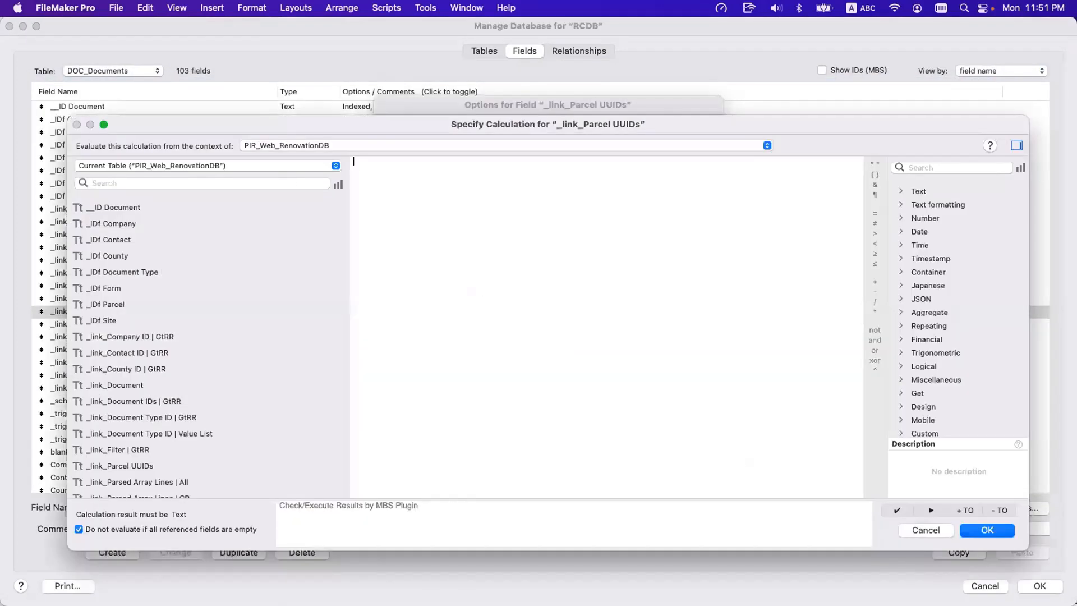
pyautogui.write('delete')
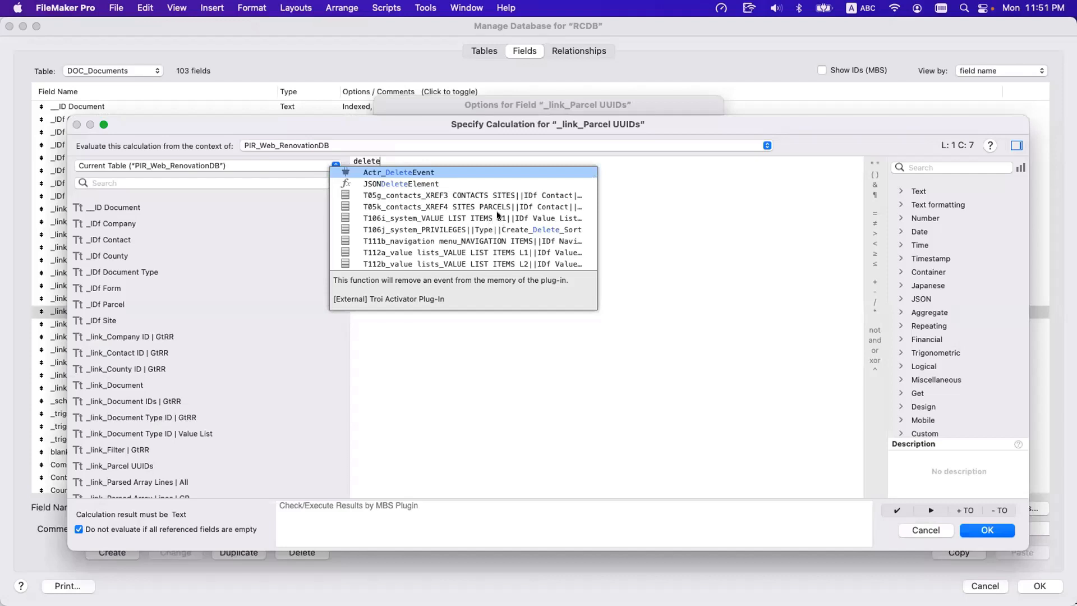
pyautogui.press('Escape')
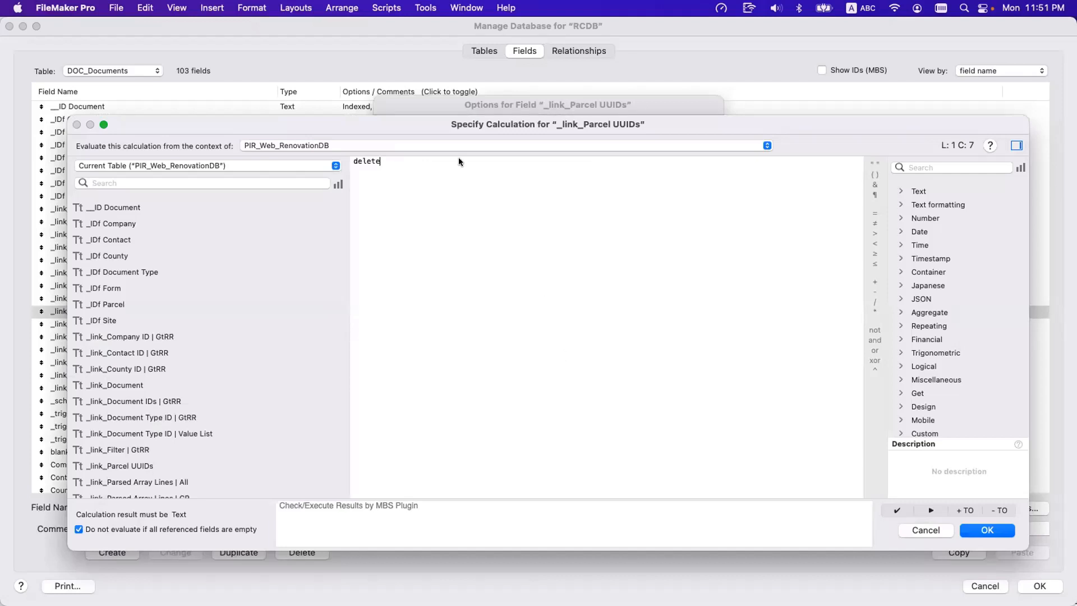
pyautogui.press('Escape')
pyautogui.press('Escape')
# Find the T106_SYSTEM group in the relationships graph and check the table specifications of T106i Create_Delete and the T106_SYSTEM anchor.
pyautogui.click(564, 49)
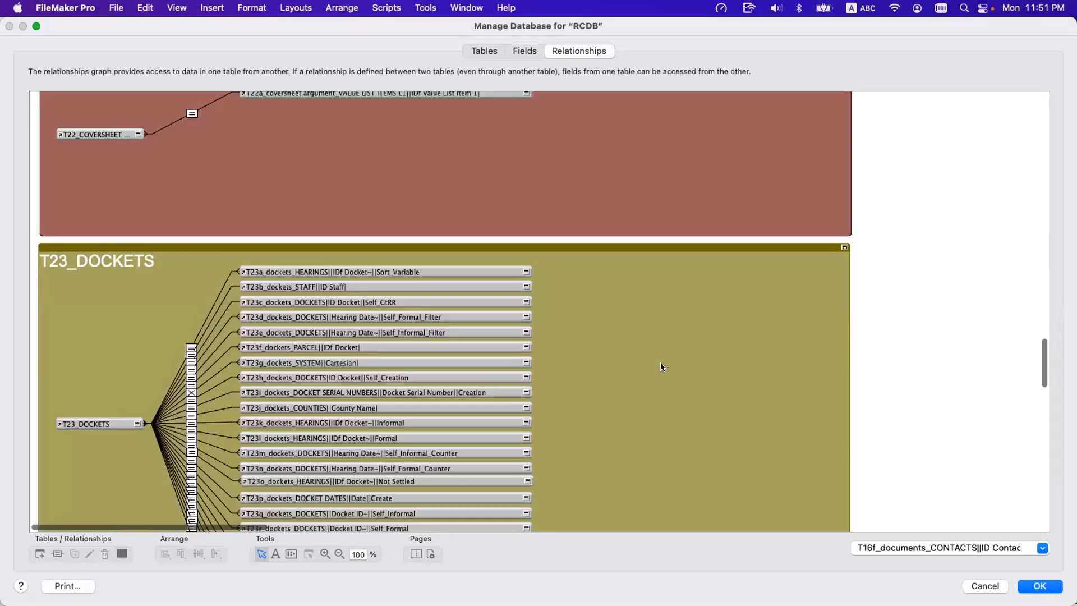
pyautogui.click(660, 364)
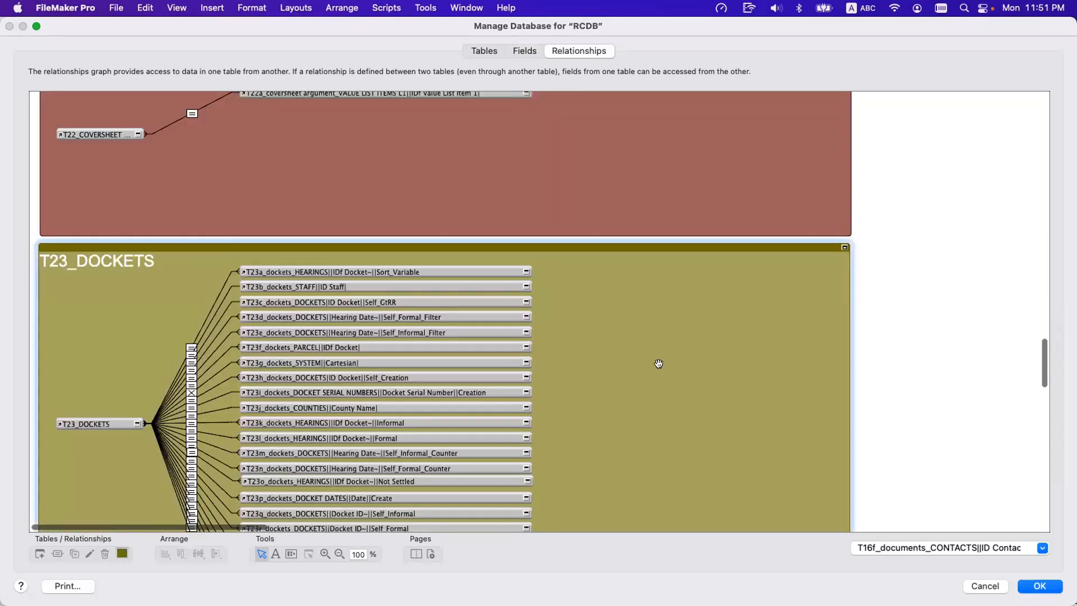
pyautogui.write('t106')
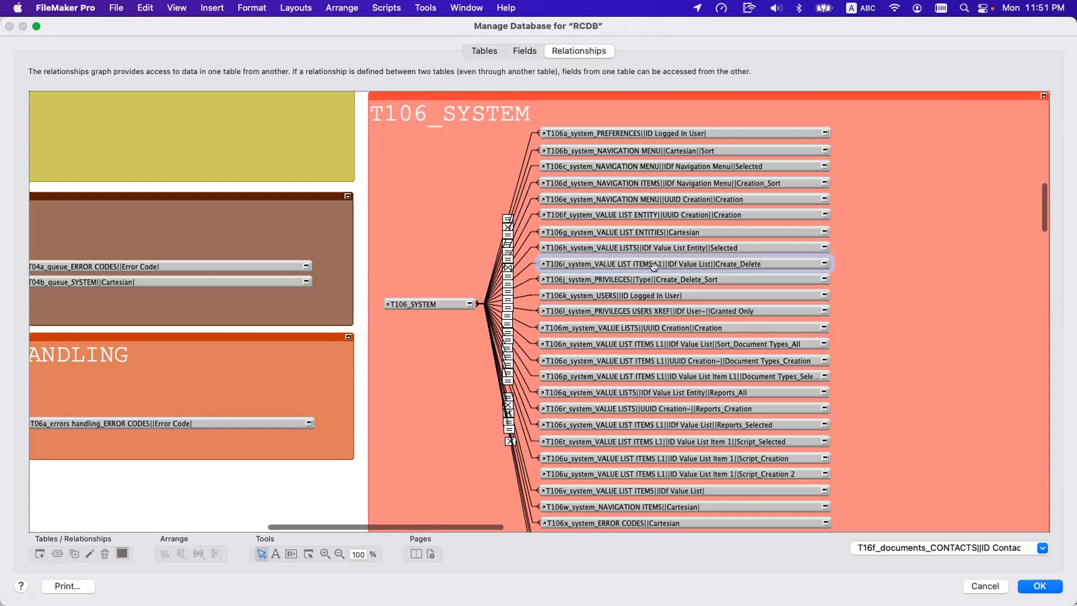
pyautogui.doubleClick(621, 257)
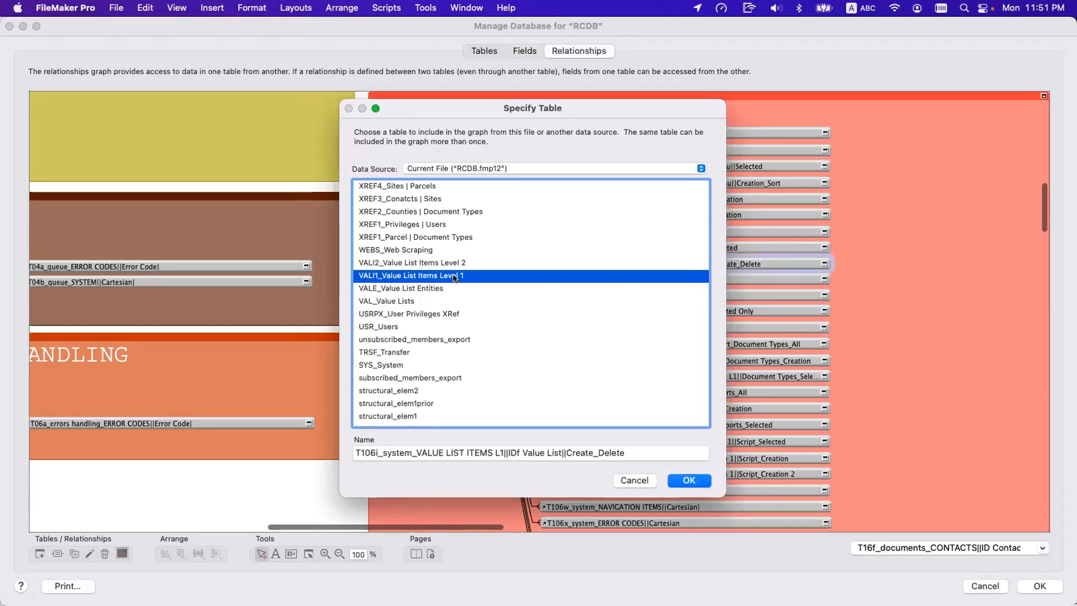
pyautogui.press('Escape')
pyautogui.doubleClick(435, 303)
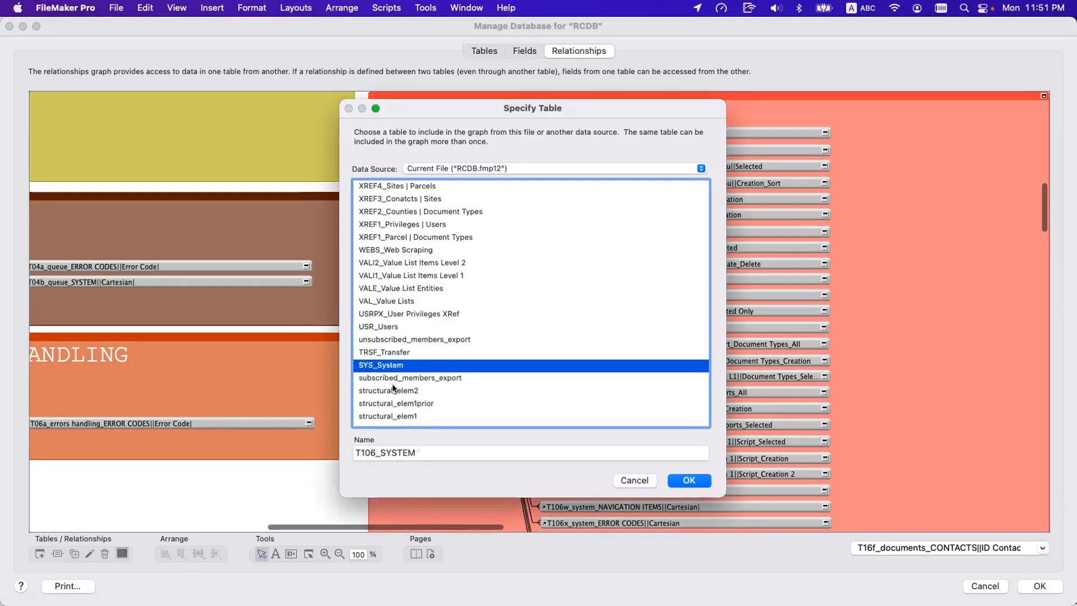
pyautogui.press('Escape')
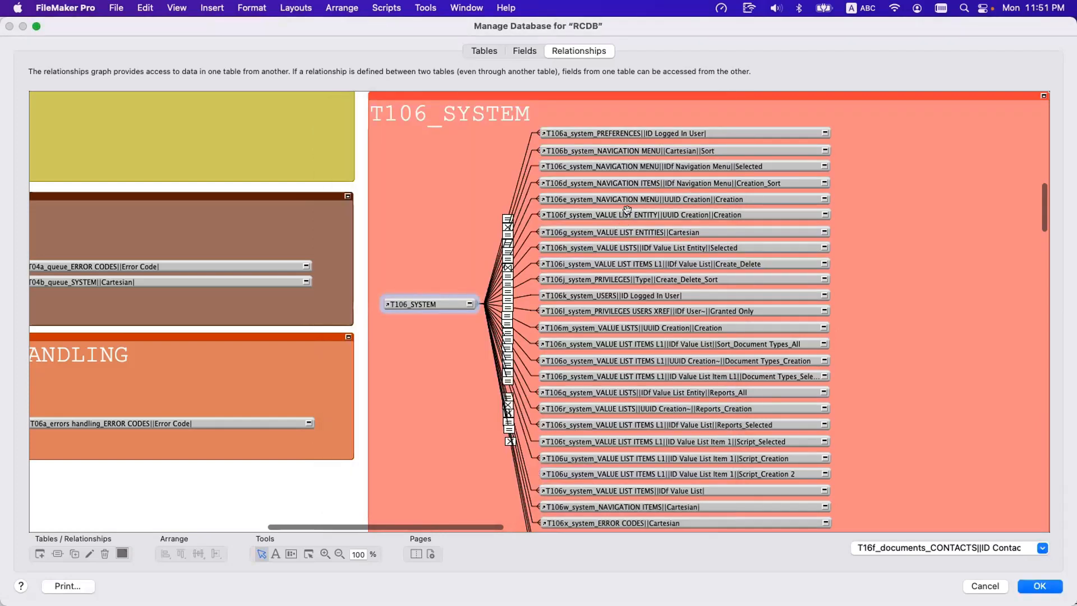
# Review the match fields and the creation and deletion options of the relationship between T106_SYSTEM and T106i.
pyautogui.click(634, 260)
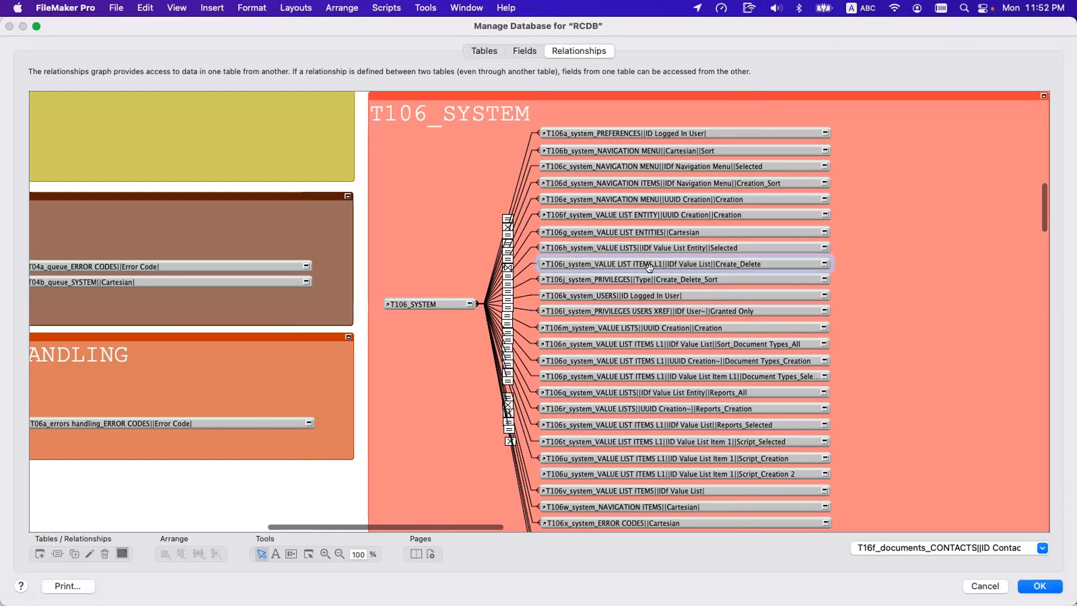
pyautogui.doubleClick(521, 266)
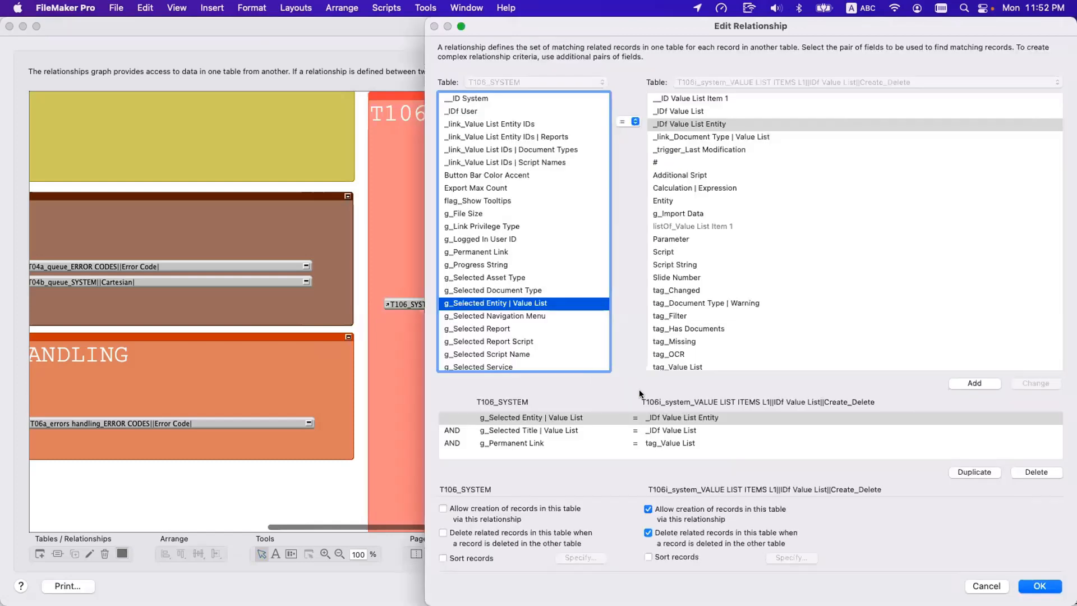
pyautogui.click(694, 418)
pyautogui.press('Return')
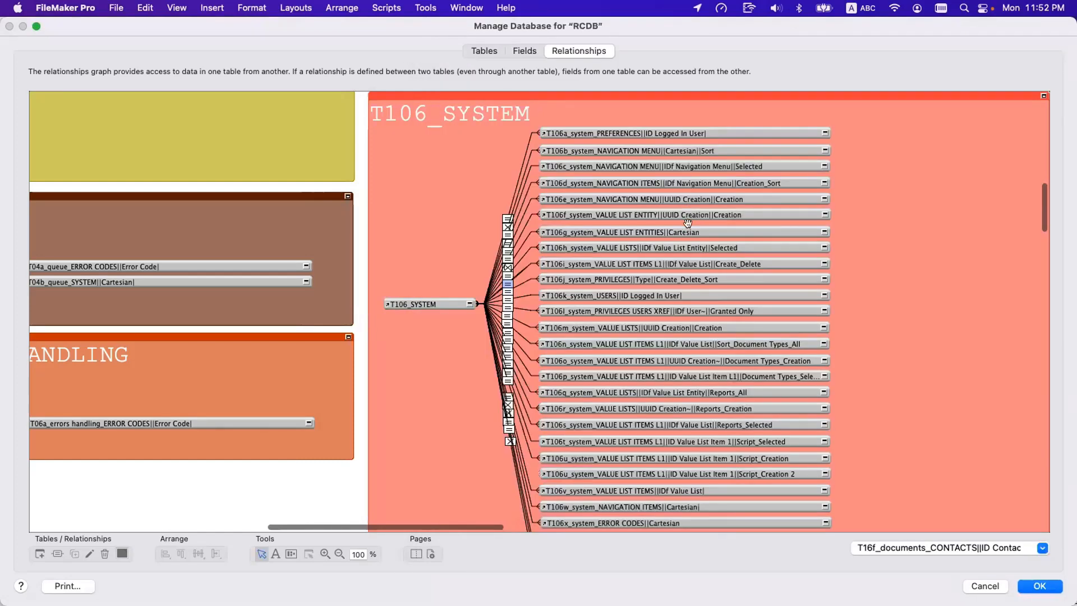
# Rename the T106i occurrence as T106i_system_VALUE LIST ITEMS L1||IDf Value List~||Create_Delete, adding a tilde for its multiple criteria.
pyautogui.click(711, 249)
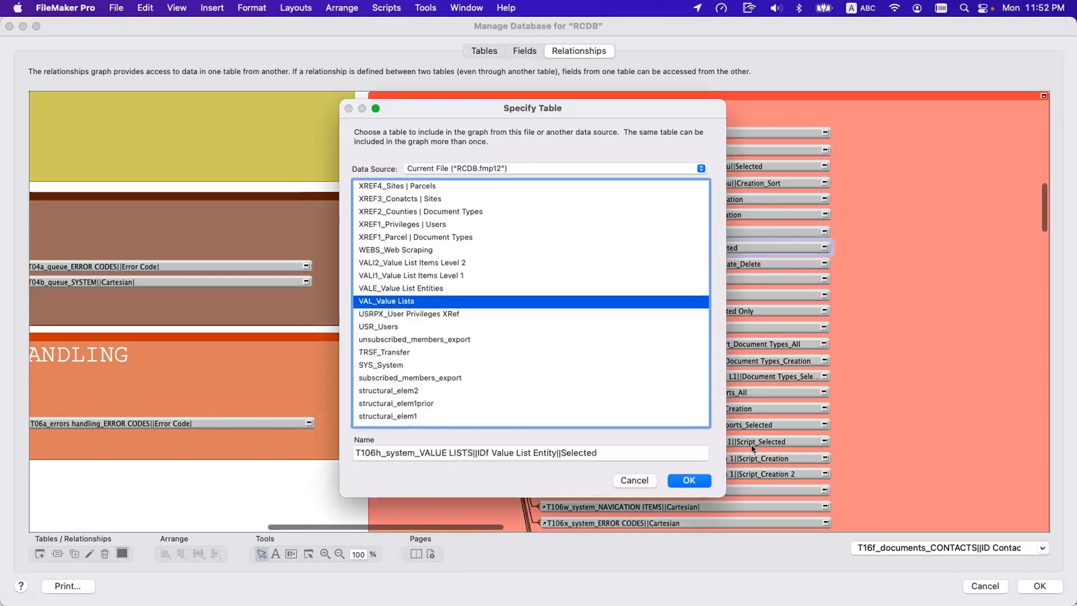
pyautogui.doubleClick(681, 262)
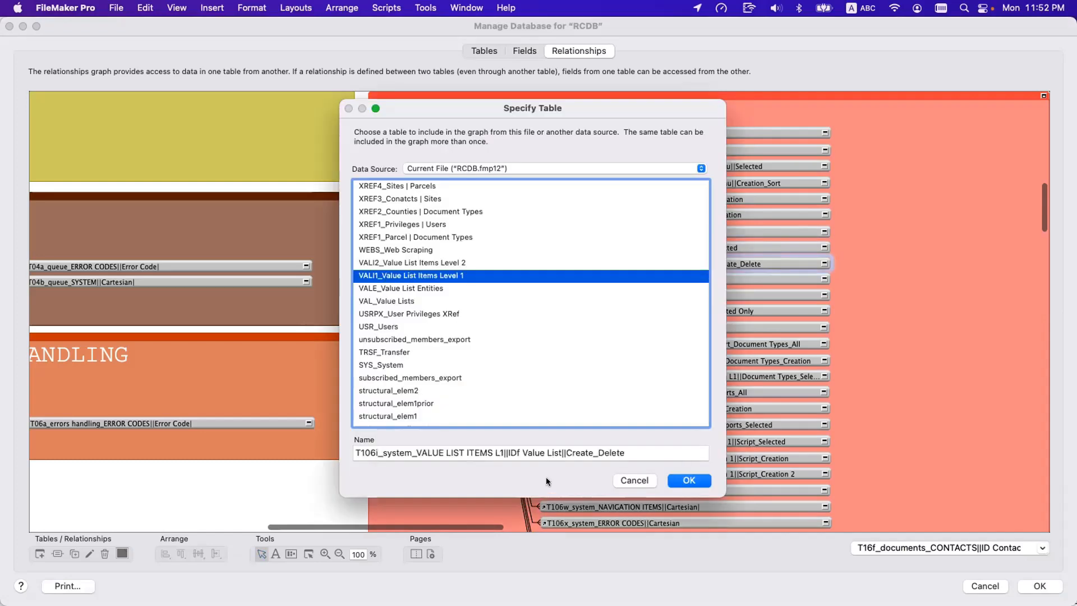
pyautogui.click(558, 451)
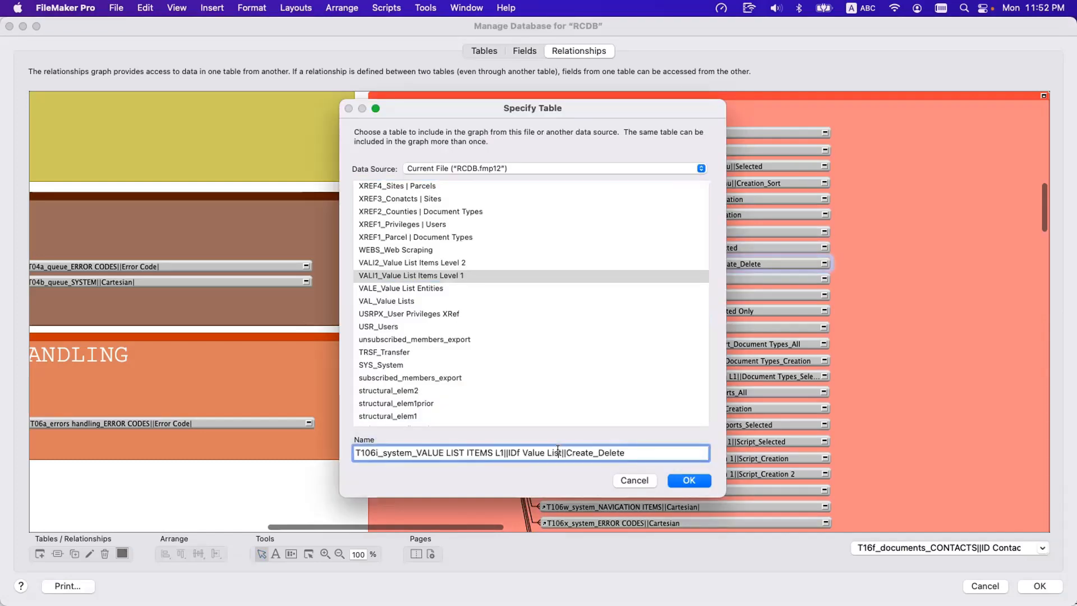
pyautogui.click(689, 480)
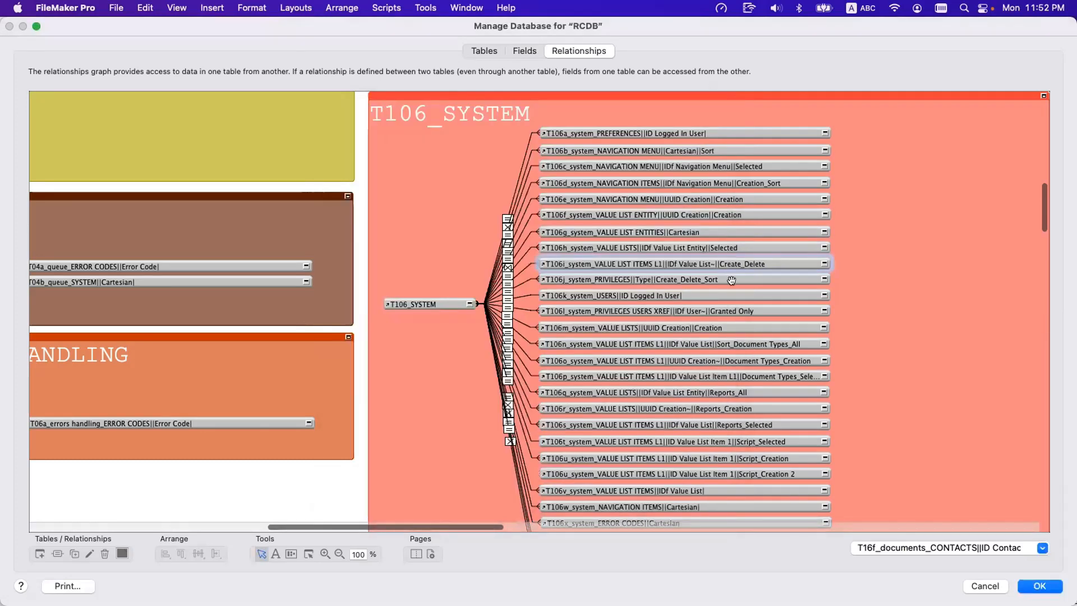
# Go through the entity, title and permanent link criteria that the tilde in the T106i name stands for.
pyautogui.click(520, 267)
pyautogui.doubleClick(519, 267)
pyautogui.click(556, 417)
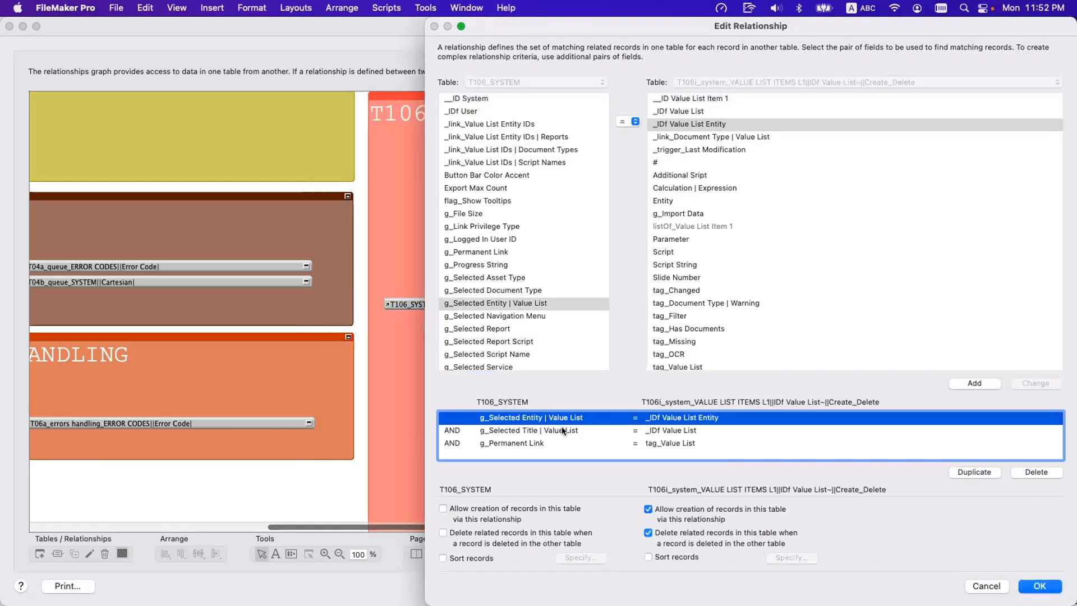
pyautogui.click(561, 430)
pyautogui.click(575, 443)
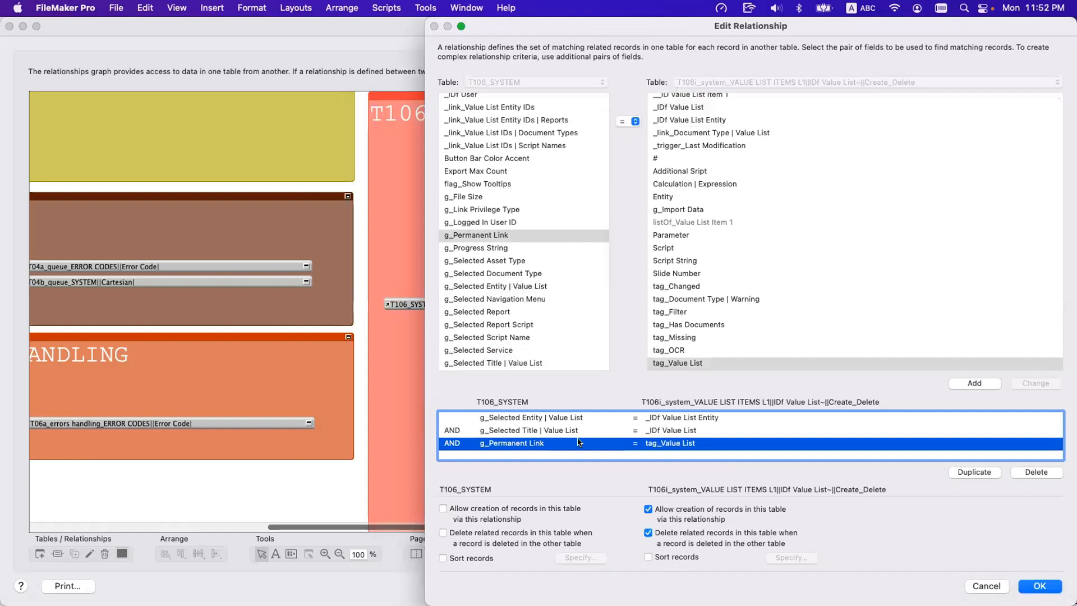
pyautogui.click(561, 417)
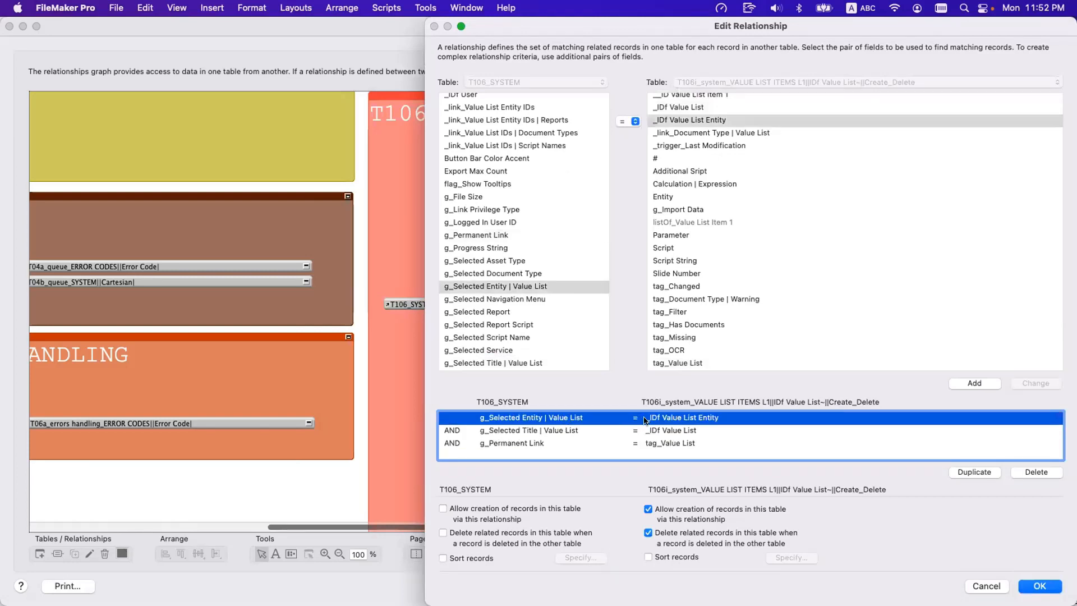
pyautogui.press('Escape')
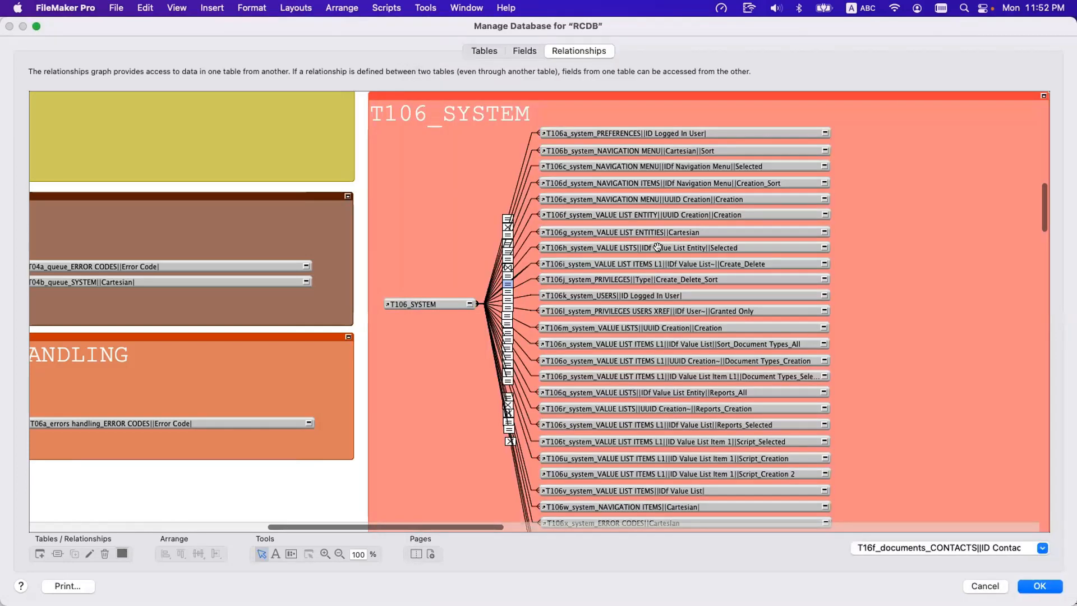
# Compare the T106i occurrence name with the _IDf Value List and tag_Value List criteria in its relationship.
pyautogui.click(659, 261)
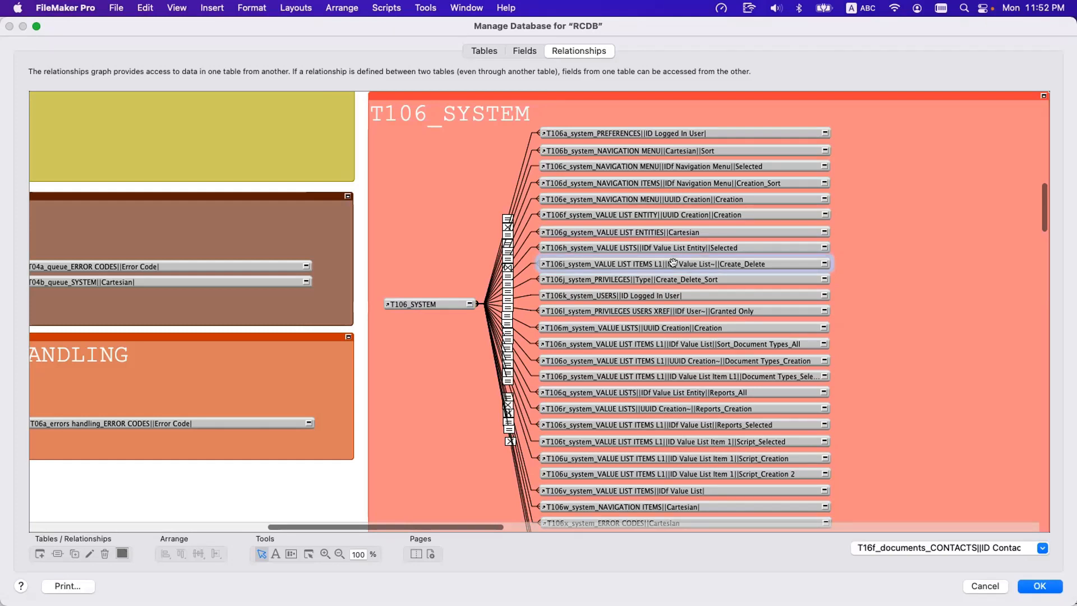
pyautogui.click(521, 275)
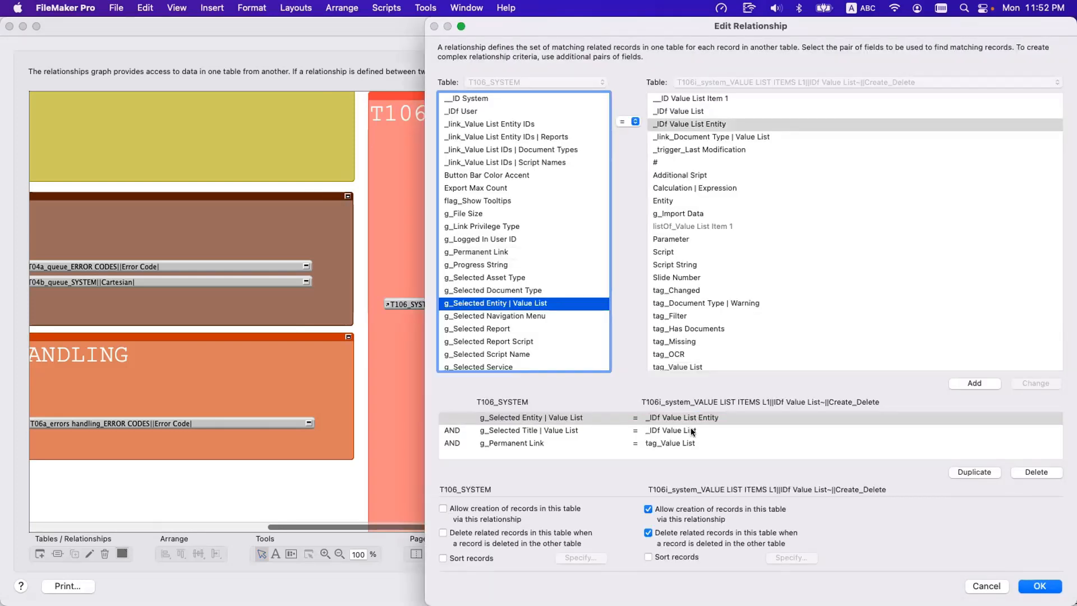
pyautogui.click(691, 429)
pyautogui.keyDown('shift'); pyautogui.click(695, 441); pyautogui.keyUp('shift')
pyautogui.press('Escape')
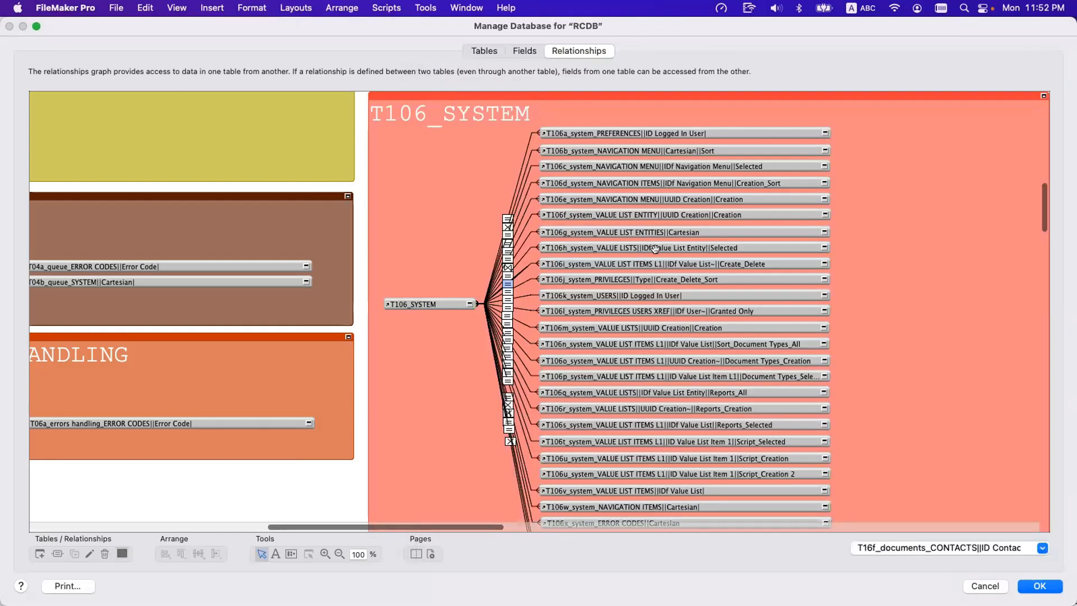
# Try to lengthen the T106h Selected occurrence name with a long run of repeated "uy" filler text, discarding the edit.
pyautogui.click(657, 247)
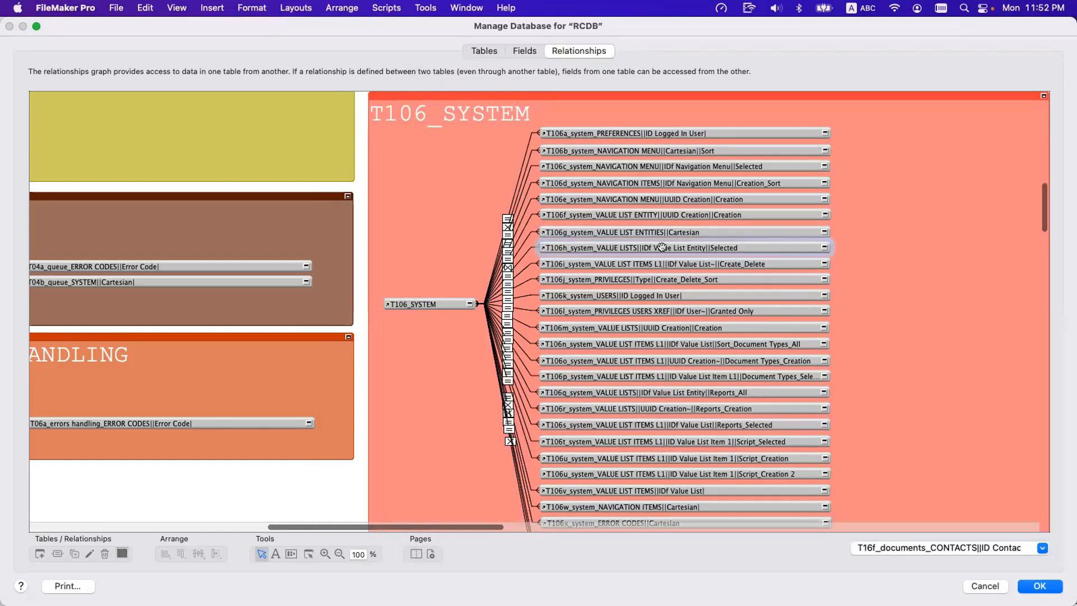
pyautogui.doubleClick(701, 244)
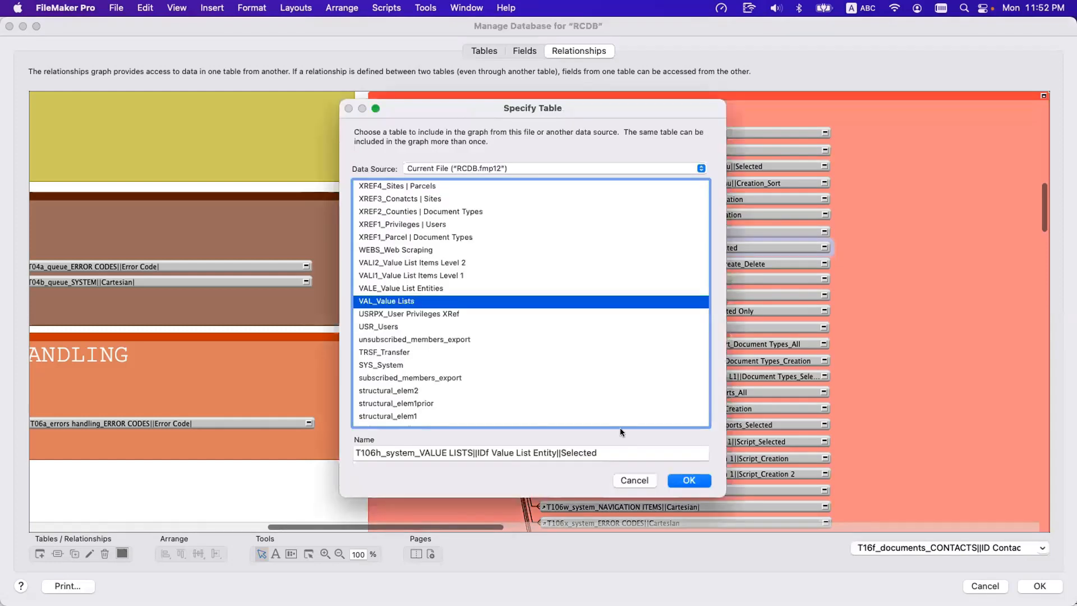
pyautogui.click(629, 453)
pyautogui.write('yuyuyuyyuyuy')
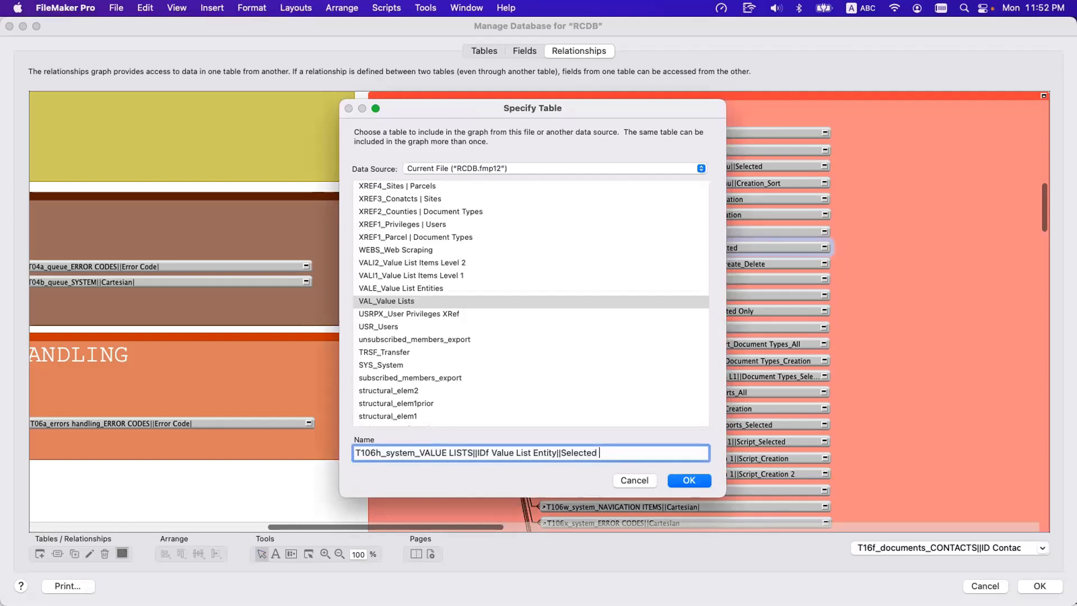
pyautogui.write('uyuyuyuyuyuyuyuyuyuy')
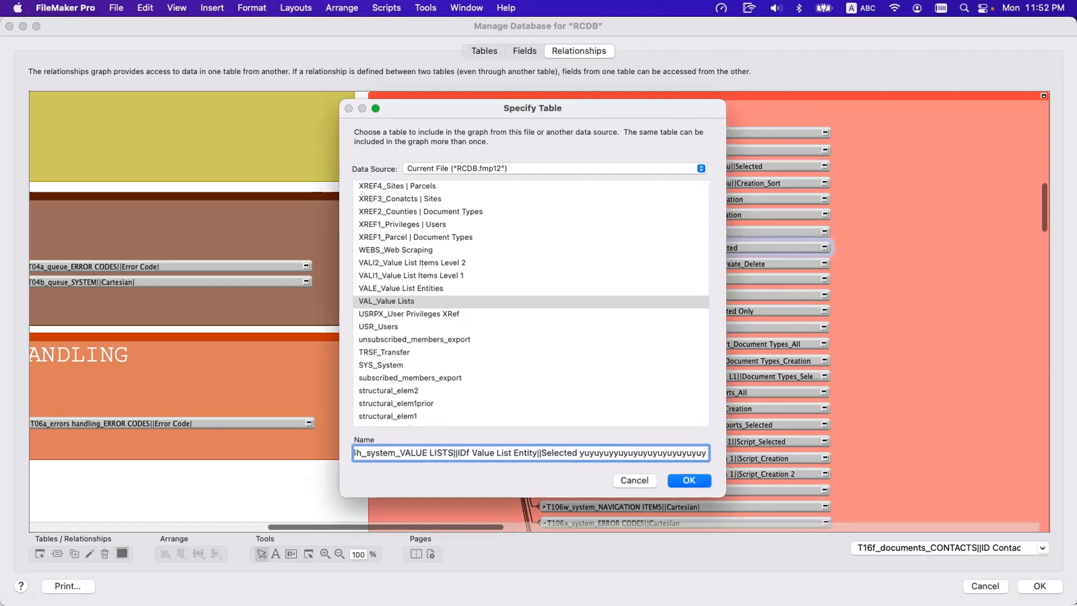
pyautogui.write('uyuyuyuyuy')
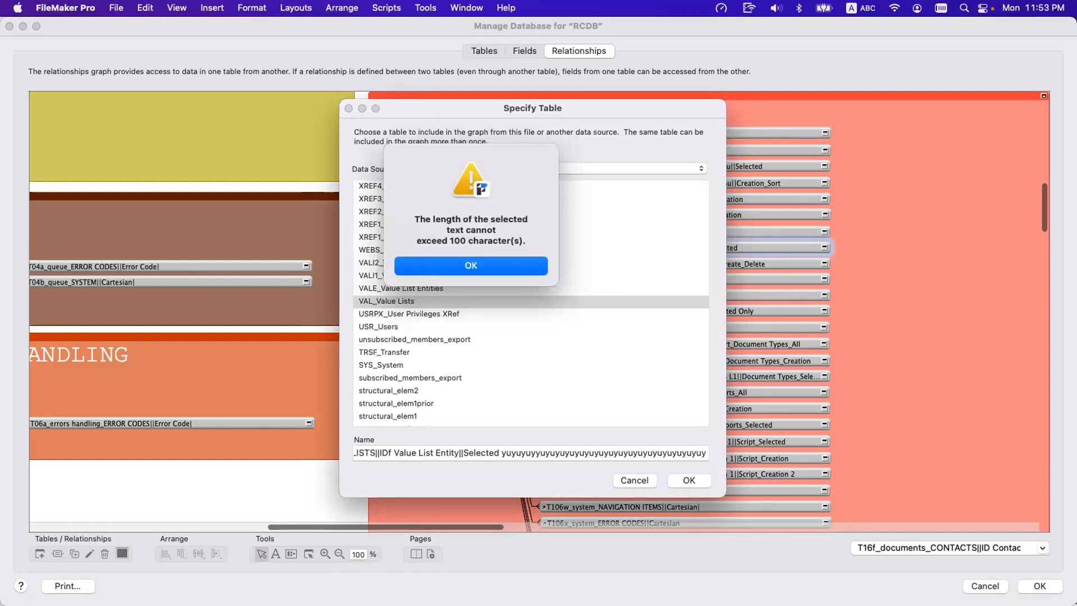
pyautogui.press('Return')
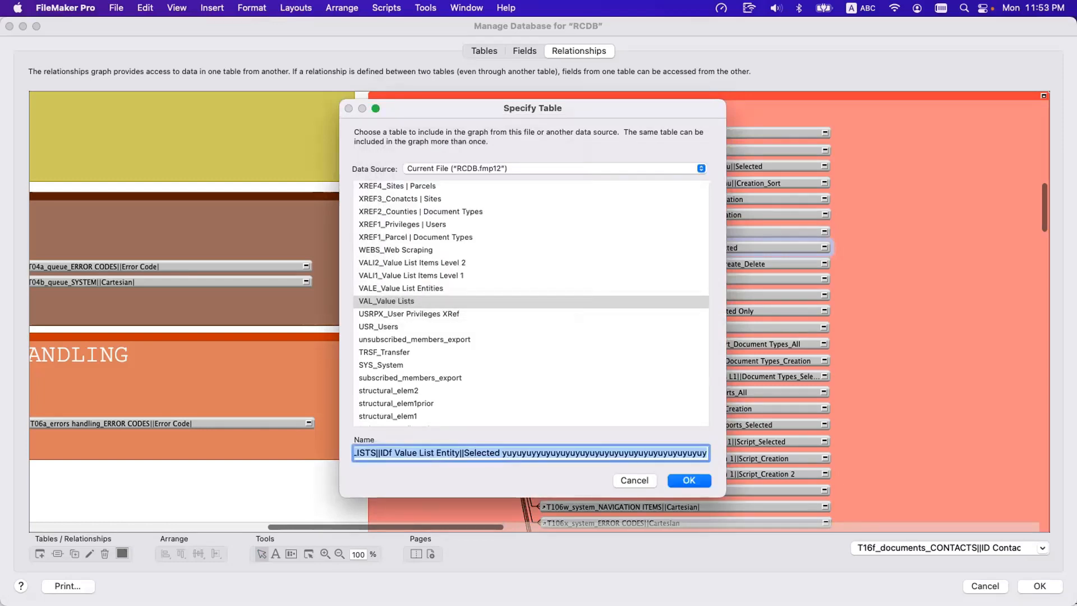
pyautogui.press('Escape')
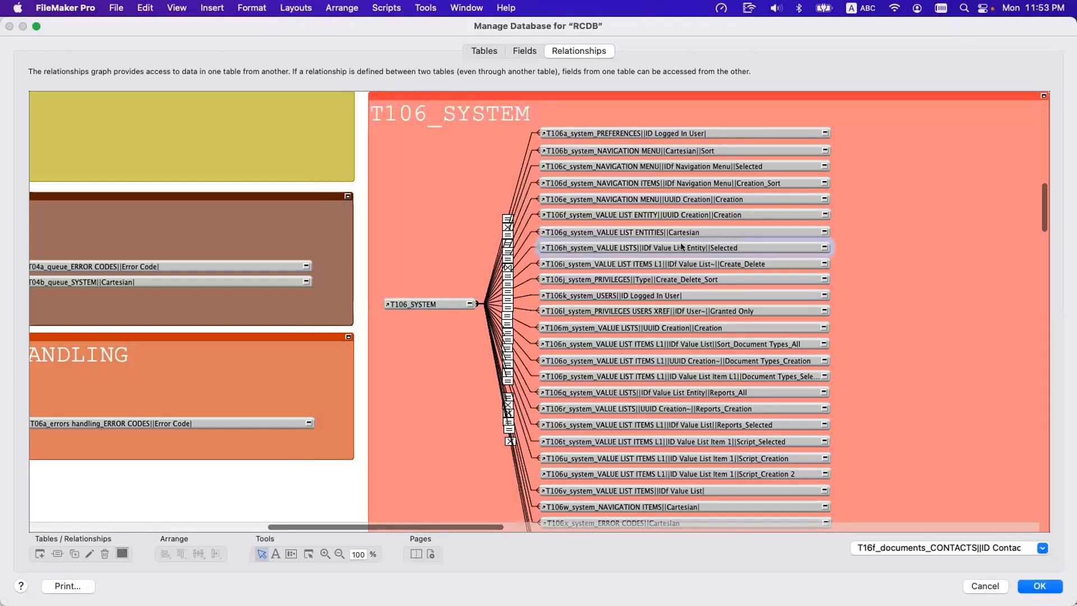
# Sort the related VALUE LIST ITEMS L1 records by Script in ascending order in the T106i relationship.
pyautogui.doubleClick(681, 248)
pyautogui.press('Escape')
pyautogui.click(674, 263)
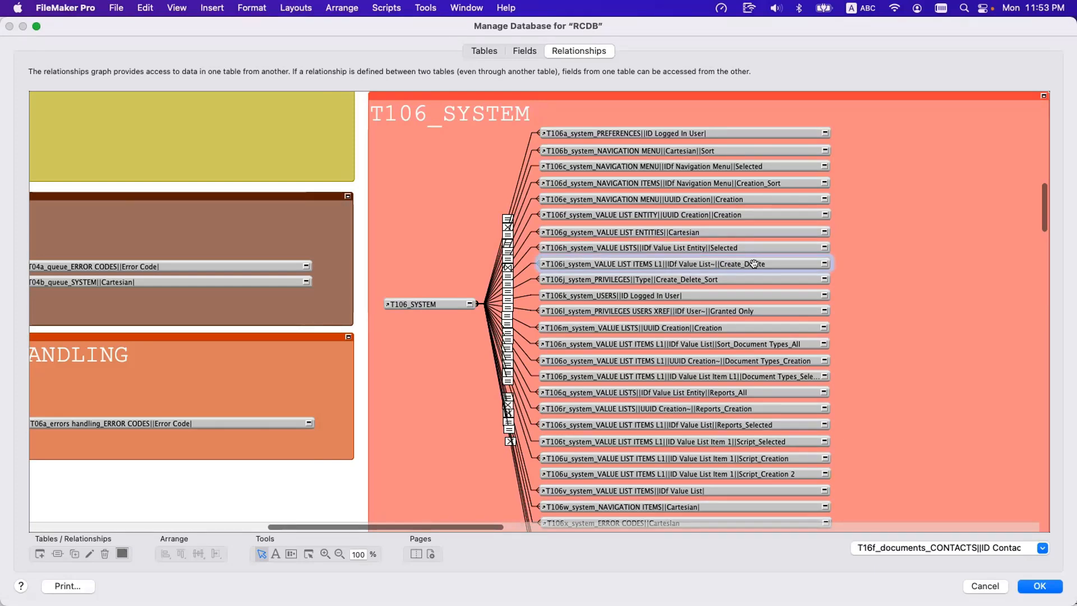
pyautogui.doubleClick(511, 272)
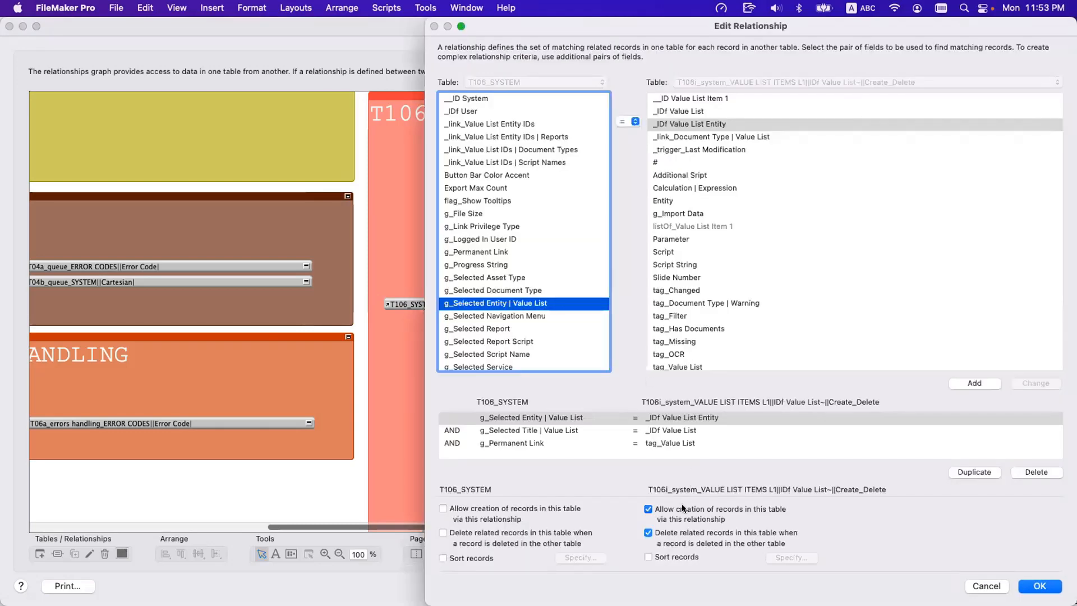
pyautogui.click(681, 556)
pyautogui.doubleClick(365, 280)
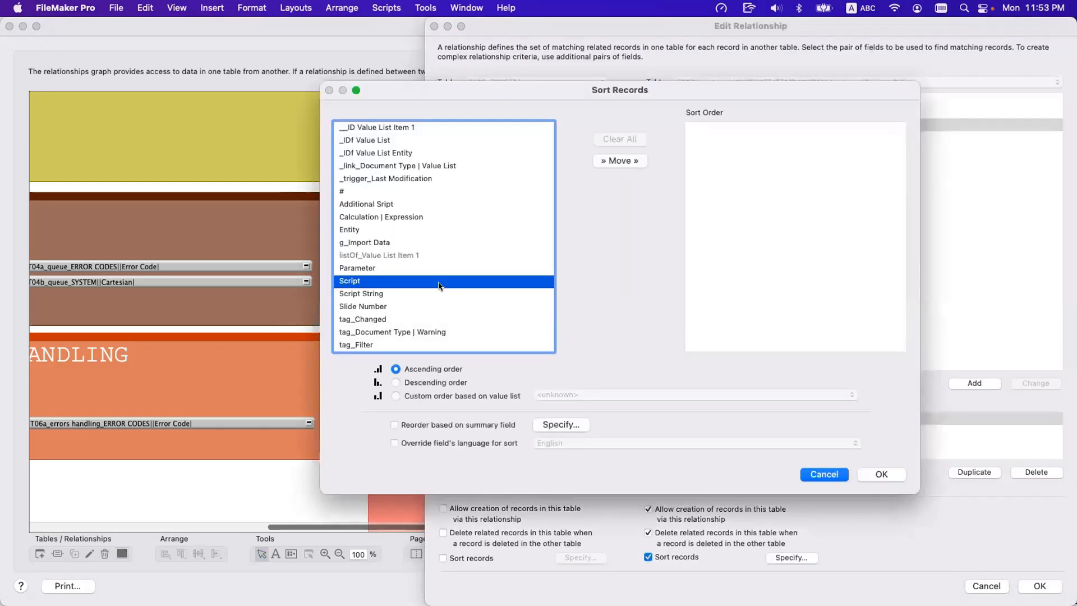
pyautogui.click(886, 475)
pyautogui.click(1034, 586)
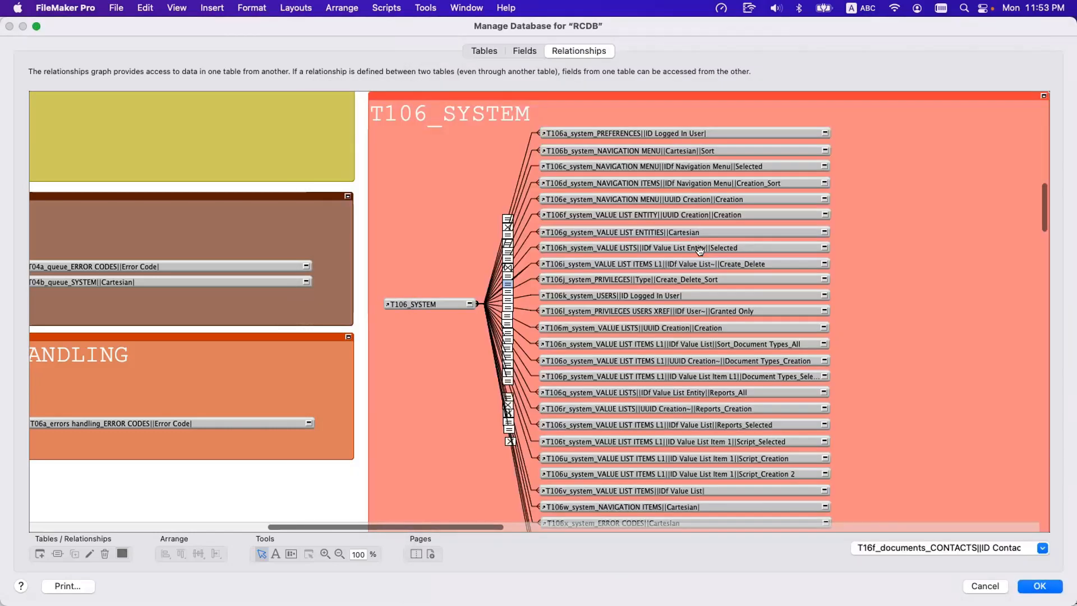
# Add the _Sort suffix to the occurrence name, making it T106i_system_VALUE LIST ITEMS L1||IDf Value List~||Create_Delete_Sort.
pyautogui.doubleClick(729, 264)
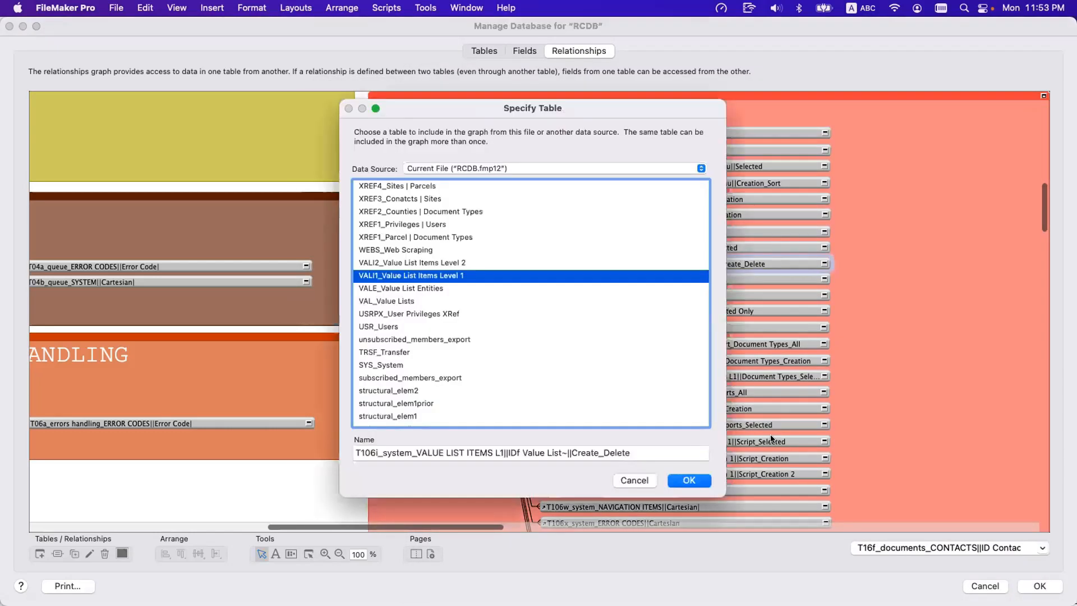
pyautogui.write('_Sort')
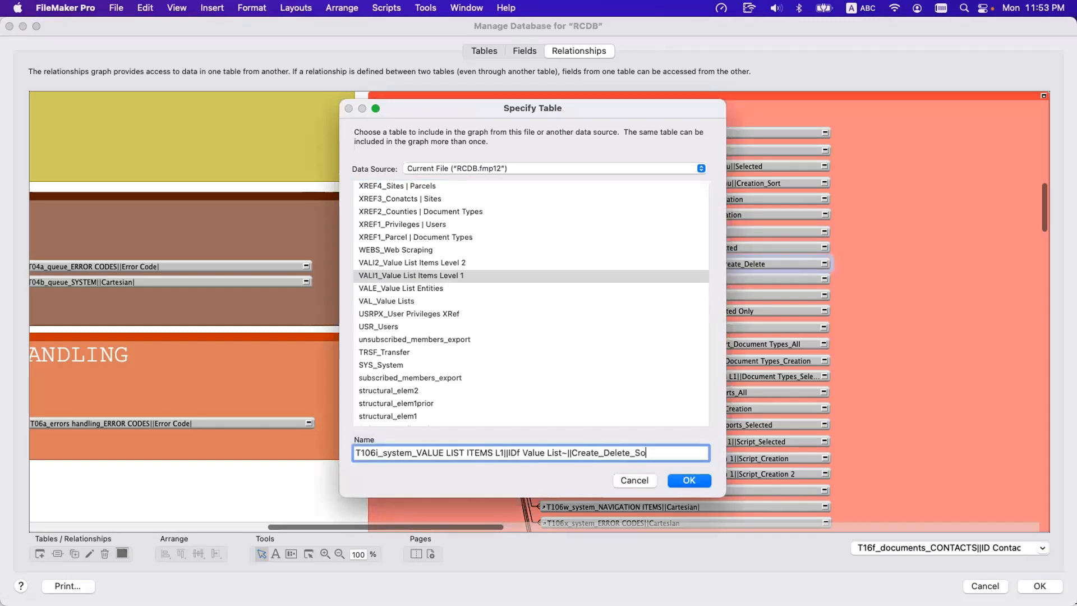
pyautogui.click(689, 480)
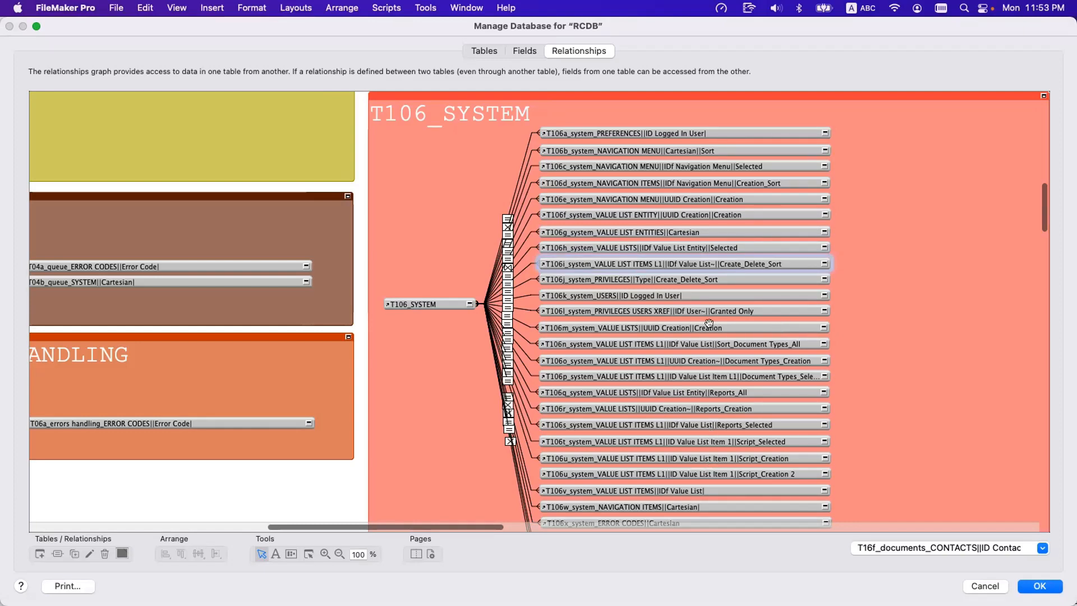
# Look up the table occurrences with Sort in their names from the calculation of the _link_Parcel UUIDs field, leaving the field unchanged.
pyautogui.click(524, 51)
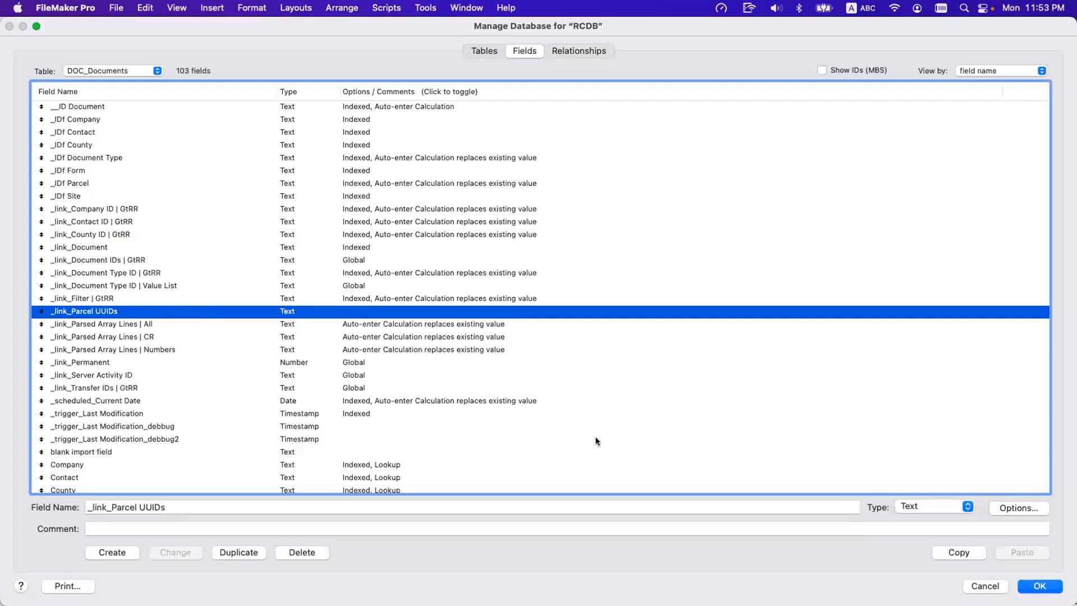
pyautogui.press('super+o')
pyautogui.click(554, 330)
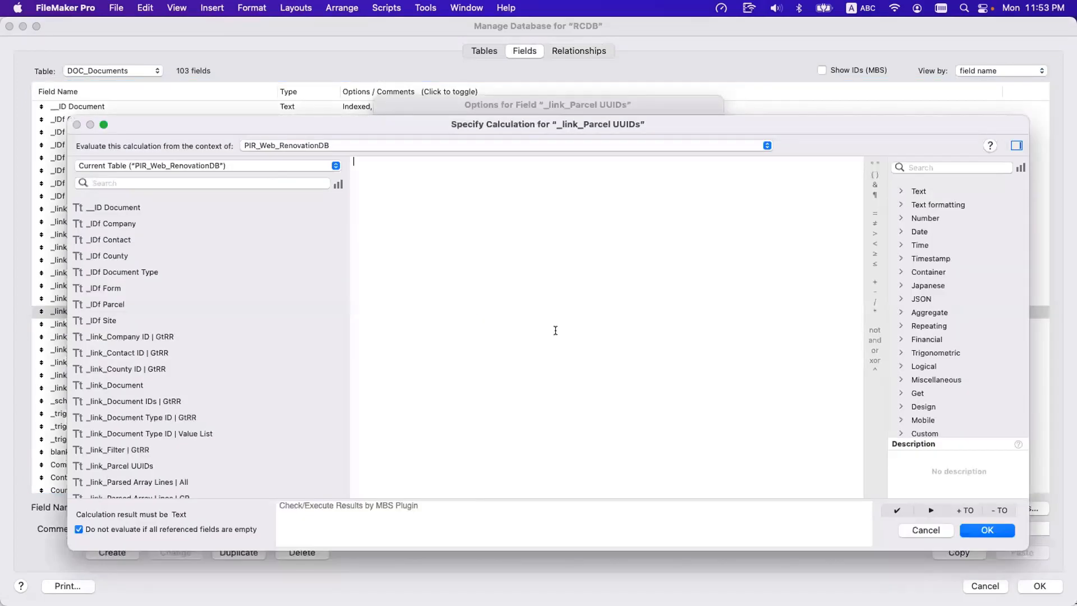
pyautogui.write('Sort')
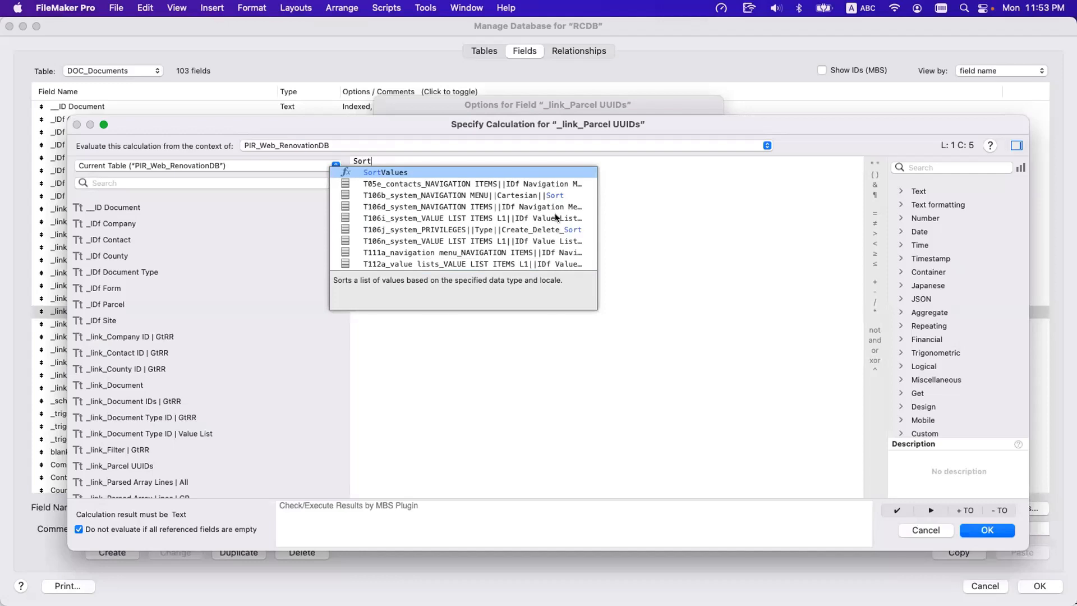
pyautogui.scroll(-5, 551, 231)
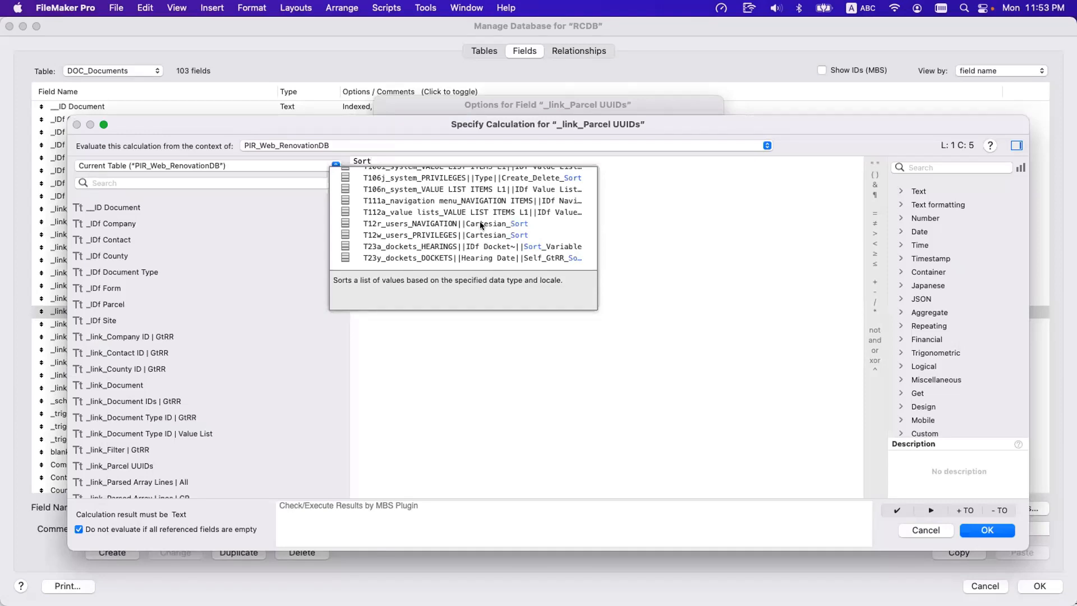
pyautogui.press('Escape')
pyautogui.press('Escape')
pyautogui.press('Escape')
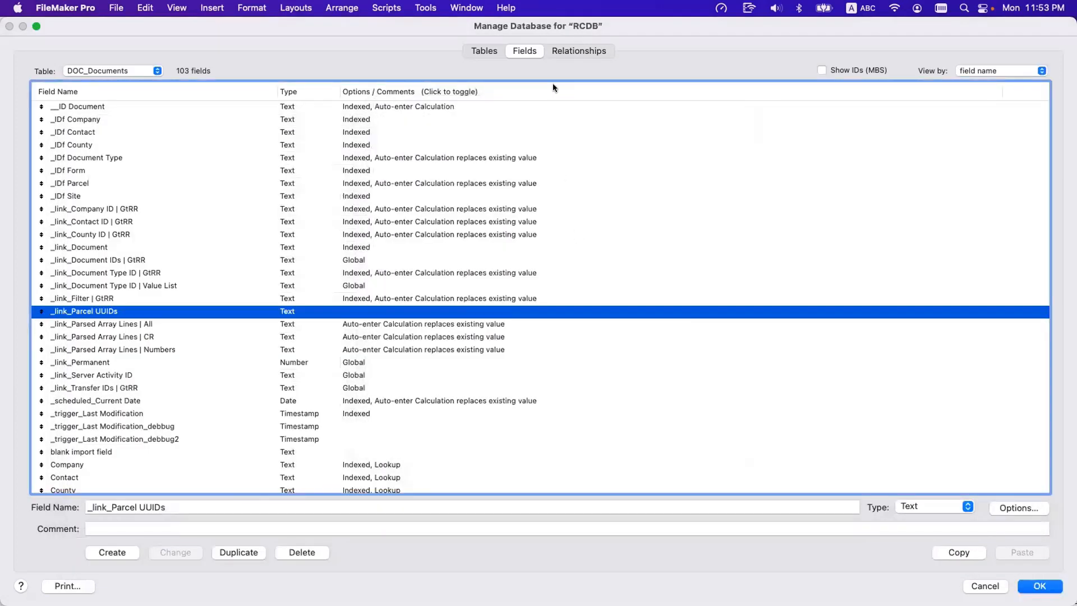
# Examine the operator choices in the Cartesian relationship between T12_USERS and T12r_users_NAVIGATION.
pyautogui.click(603, 50)
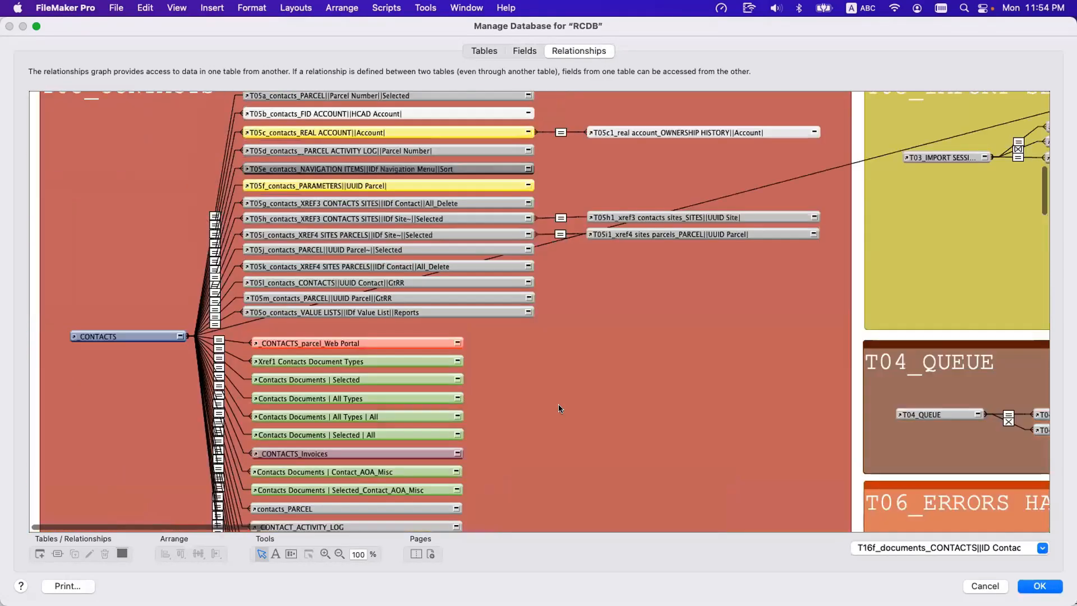
pyautogui.scroll(5, 558, 408)
pyautogui.click(312, 241)
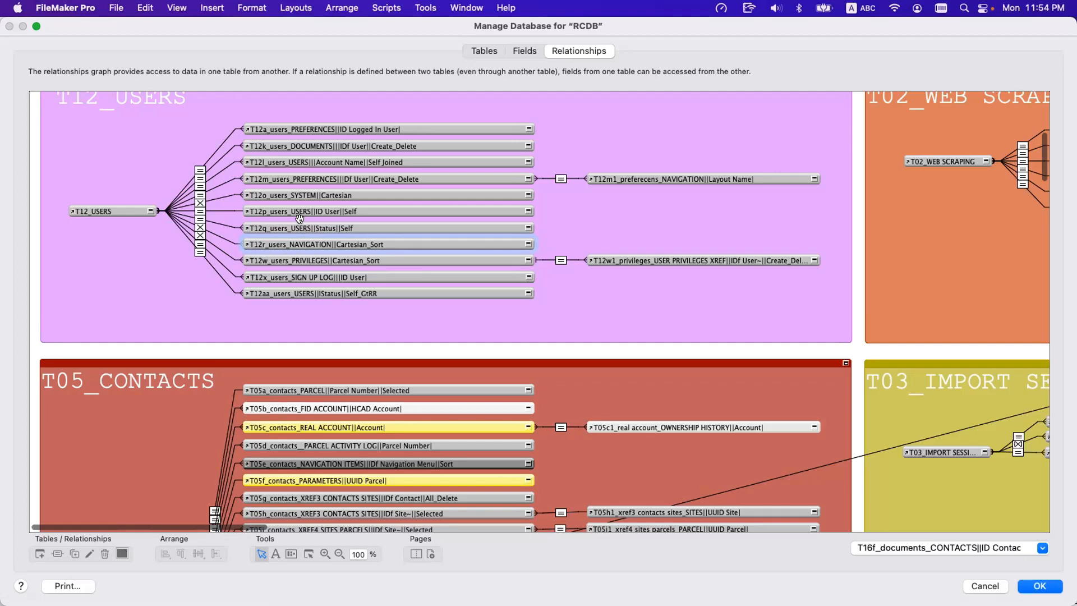
pyautogui.click(219, 241)
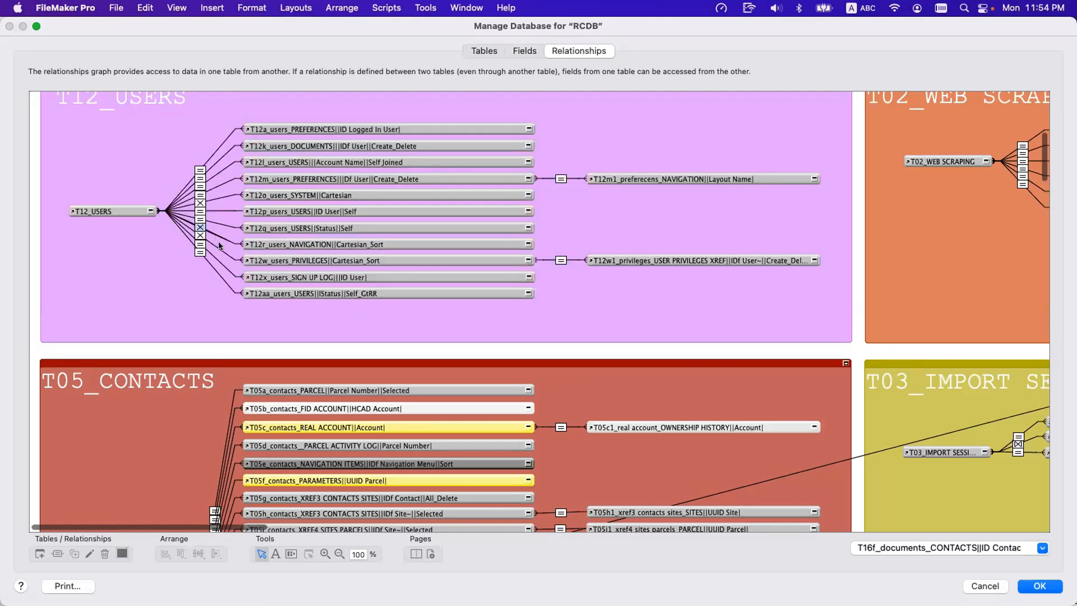
pyautogui.doubleClick(219, 246)
pyautogui.click(631, 121)
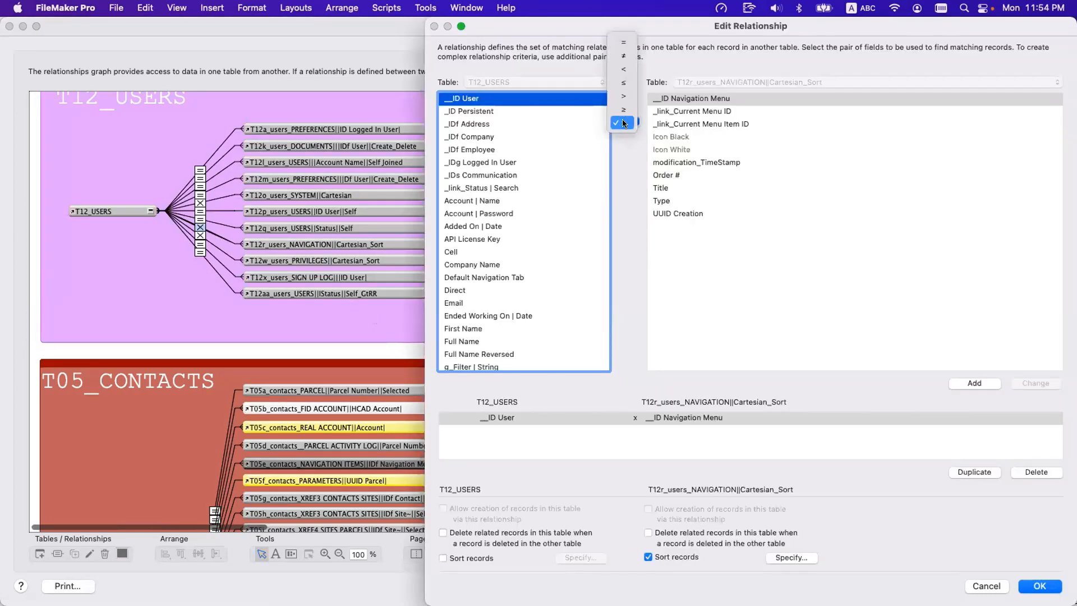
pyautogui.press('Escape')
pyautogui.press('Escape')
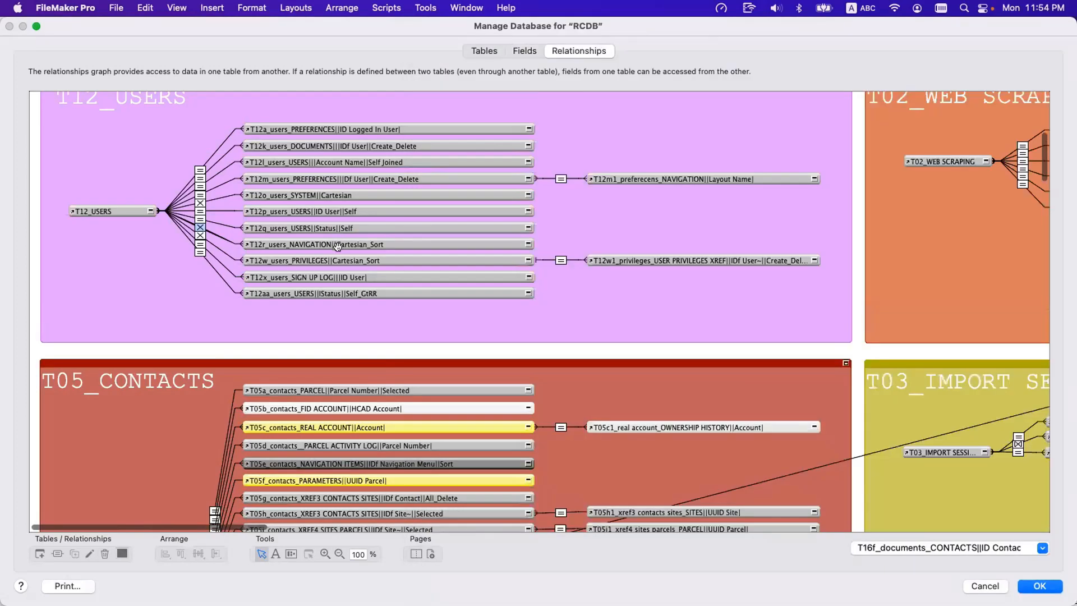
# Try other match field pairs in the T12r Cartesian relationship, such as Default Navigation Tab with modification_TimeStamp and First Name with UUID Creation.
pyautogui.doubleClick(211, 234)
pyautogui.click(498, 279)
pyautogui.click(673, 164)
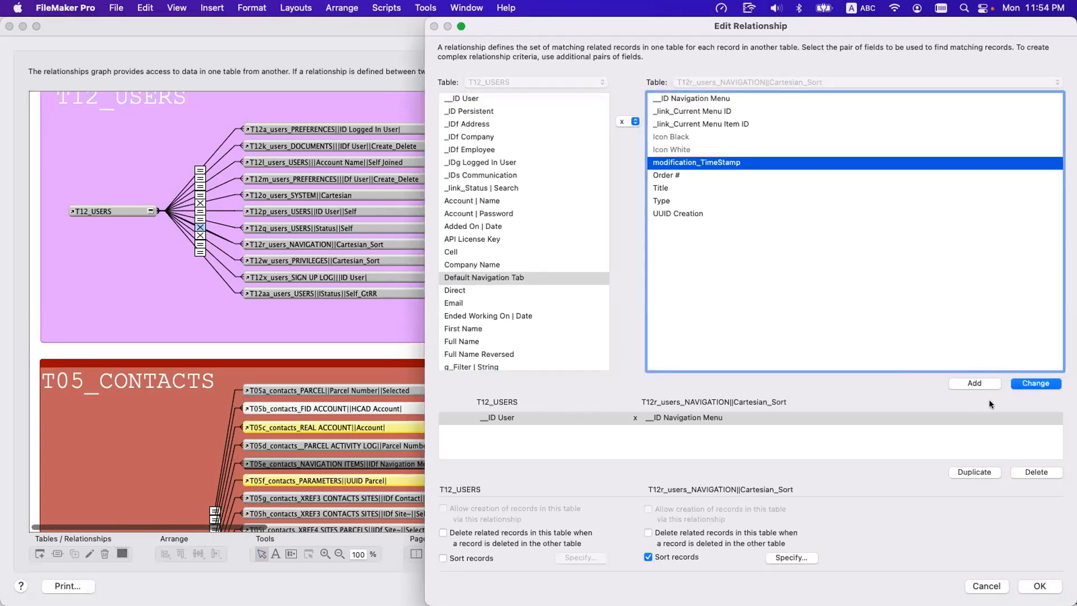
pyautogui.click(491, 163)
pyautogui.click(670, 112)
pyautogui.click(463, 200)
pyautogui.click(491, 328)
pyautogui.click(675, 212)
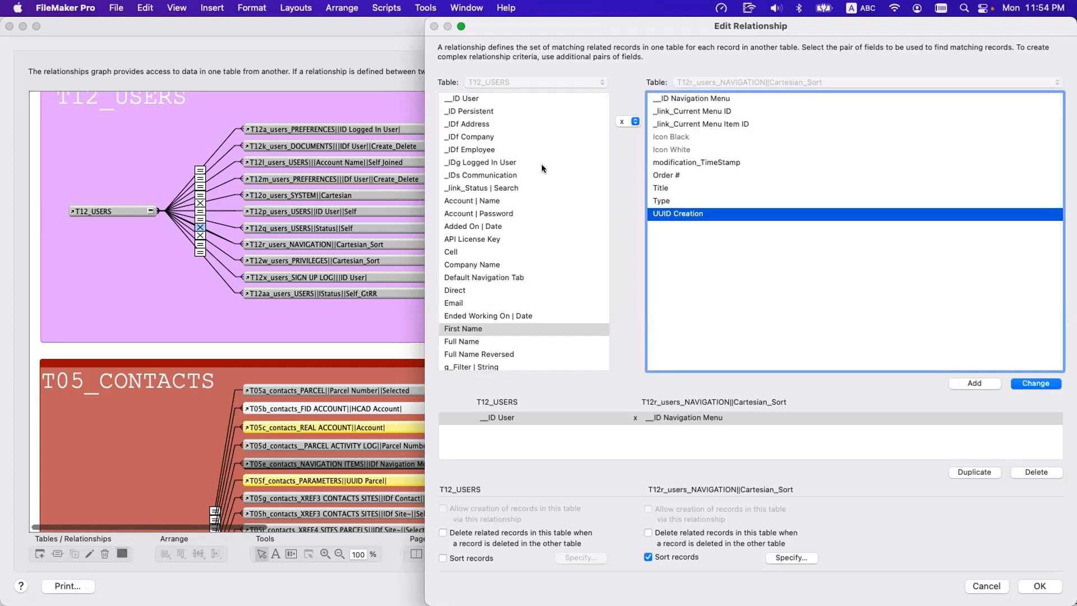
pyautogui.press('Escape')
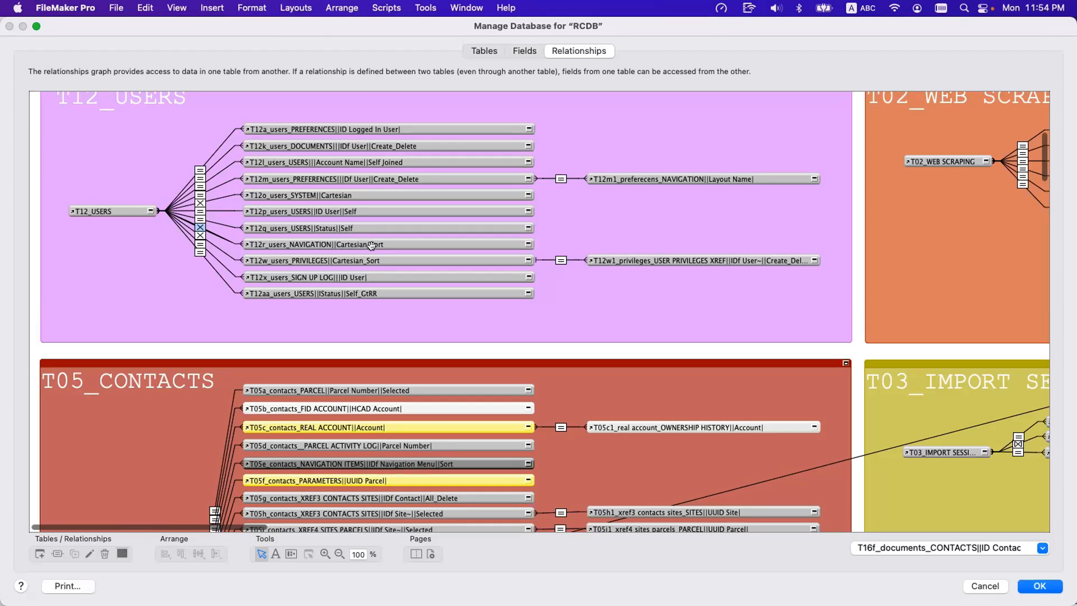
# Check which field sorts the navigation records in the T12r_users_NAVIGATION Cartesian relationship.
pyautogui.doubleClick(215, 234)
pyautogui.click(809, 559)
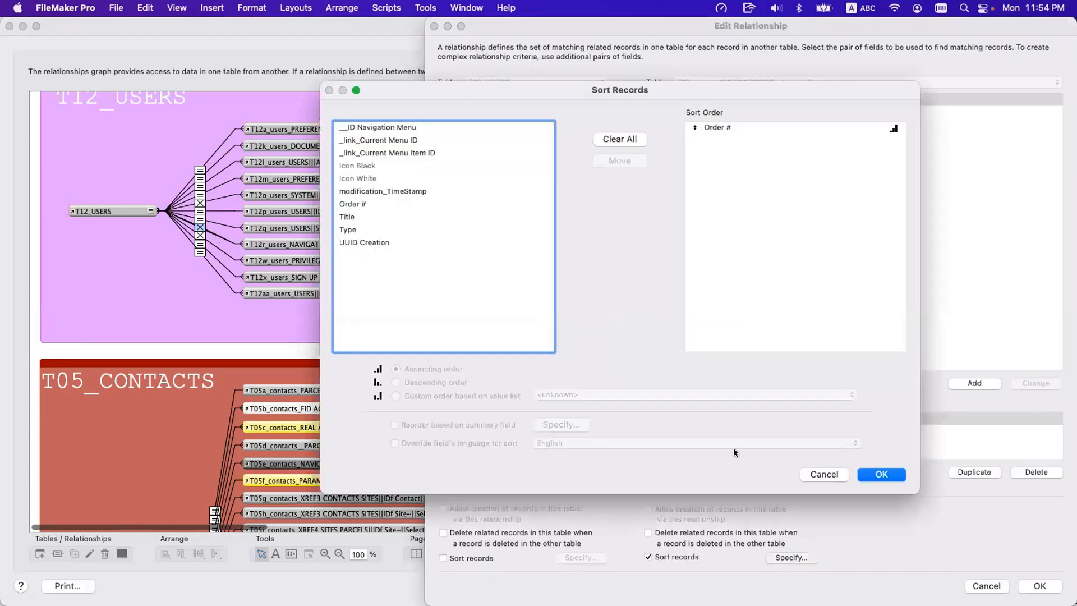
pyautogui.click(716, 132)
pyautogui.press('Return')
pyautogui.press('Escape')
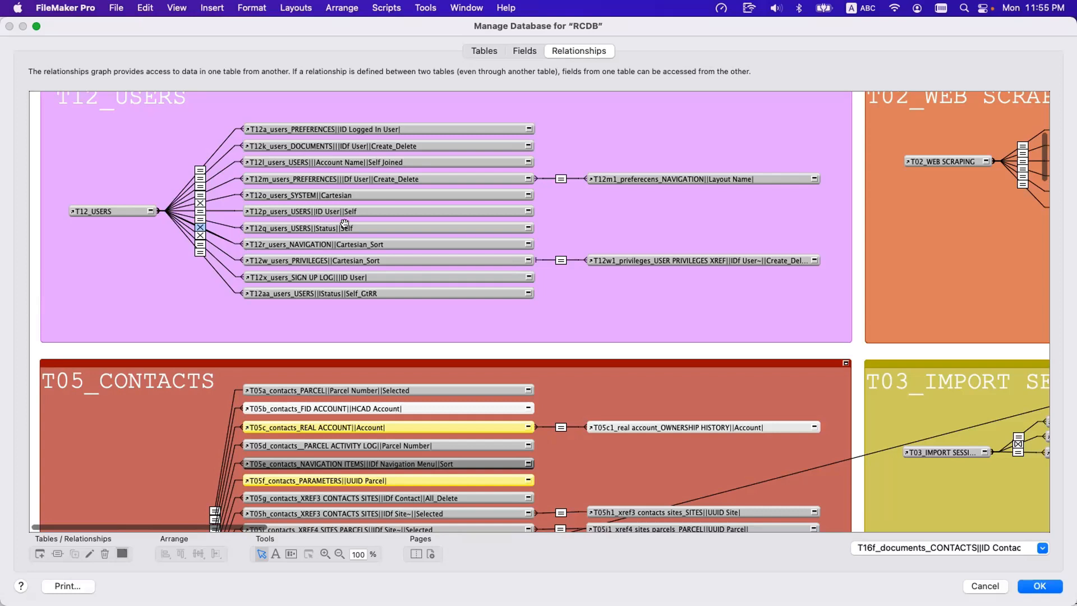
# Survey the groups across the relationships graph, comparing occurrence names from T05_CONTACTS, T26_DOCKET DATES and T999_DASHBOARD to T01_GLOBALS.
pyautogui.scroll(-10, 417, 268)
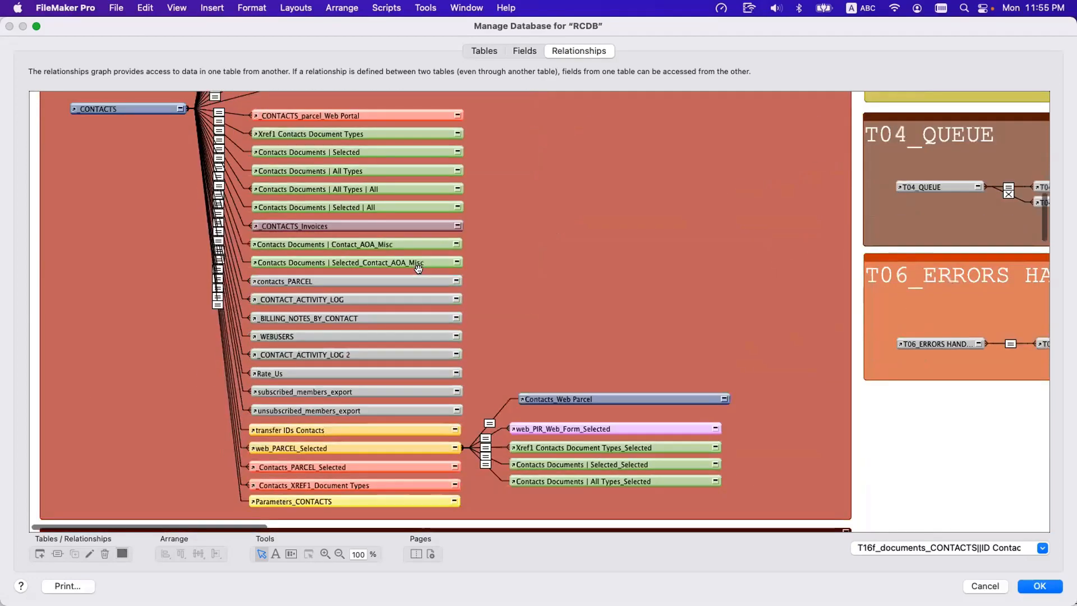
pyautogui.scroll(-20, 418, 268)
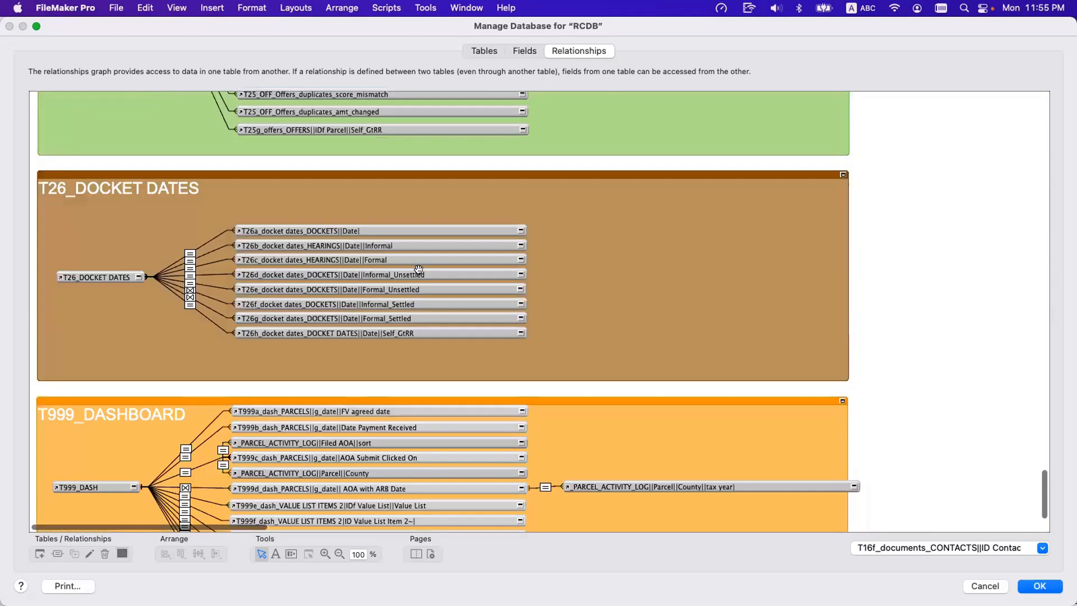
pyautogui.scroll(20, 419, 270)
pyautogui.hscroll(3, 420, 273)
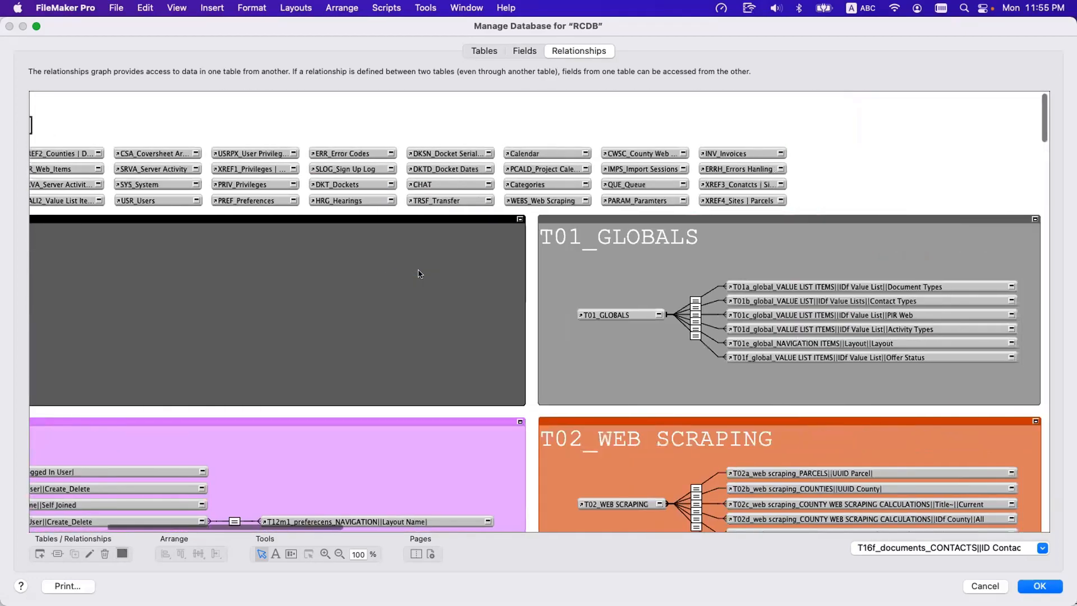
pyautogui.hscroll(5, 418, 274)
pyautogui.scroll(-15, 418, 274)
pyautogui.scroll(-7, 419, 271)
pyautogui.hscroll(-13, 418, 271)
pyautogui.scroll(15, 418, 269)
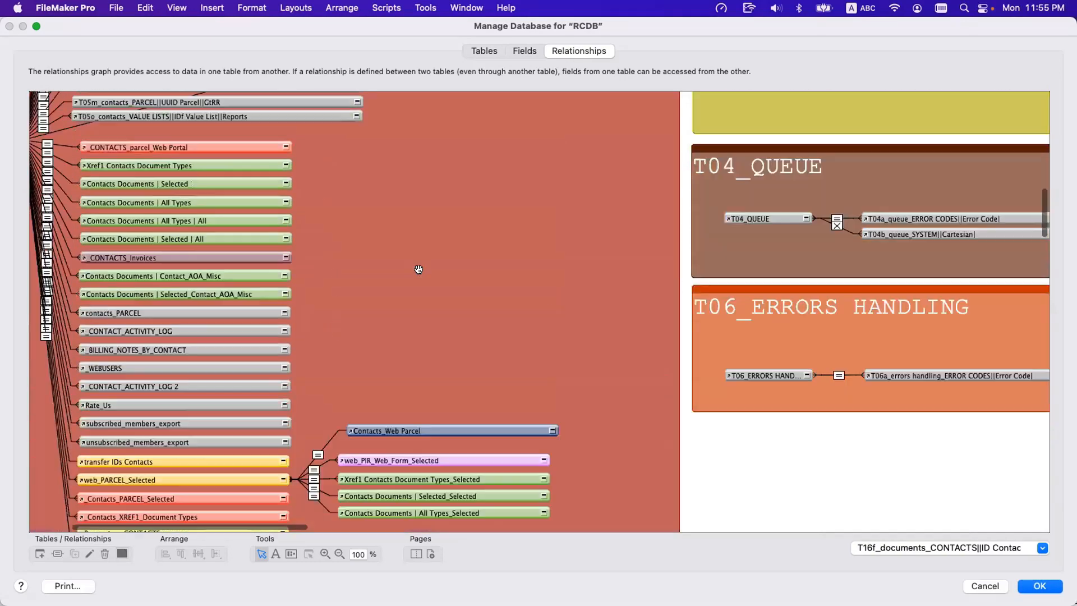
pyautogui.hscroll(10, 418, 269)
pyautogui.scroll(15, 418, 270)
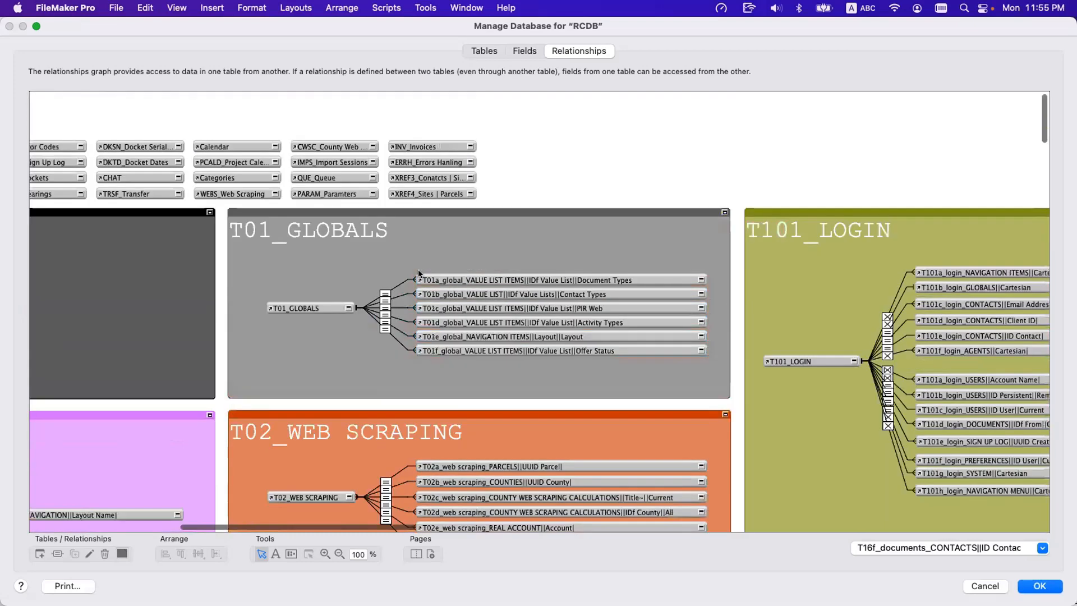
# Close the database definition, discarding all changes made to tables, fields and relationships.
pyautogui.click(521, 51)
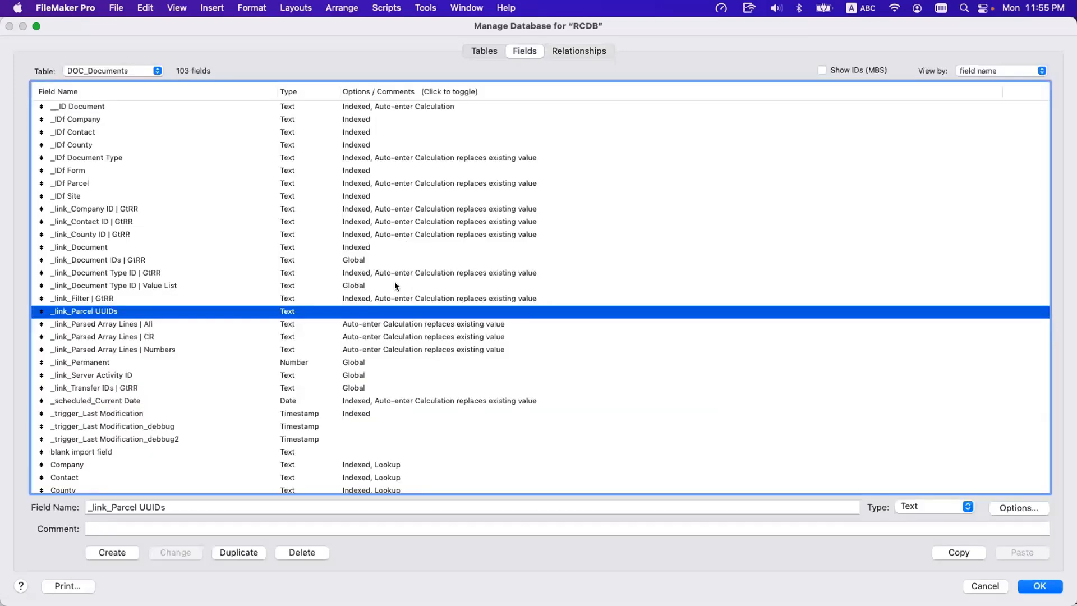
pyautogui.press('Escape')
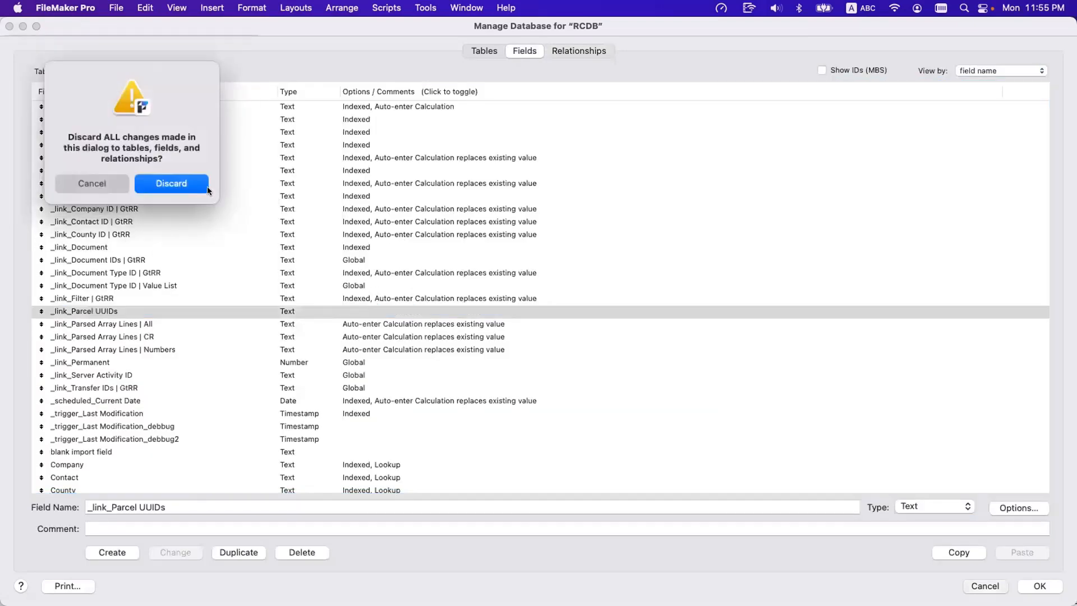
pyautogui.click(192, 189)
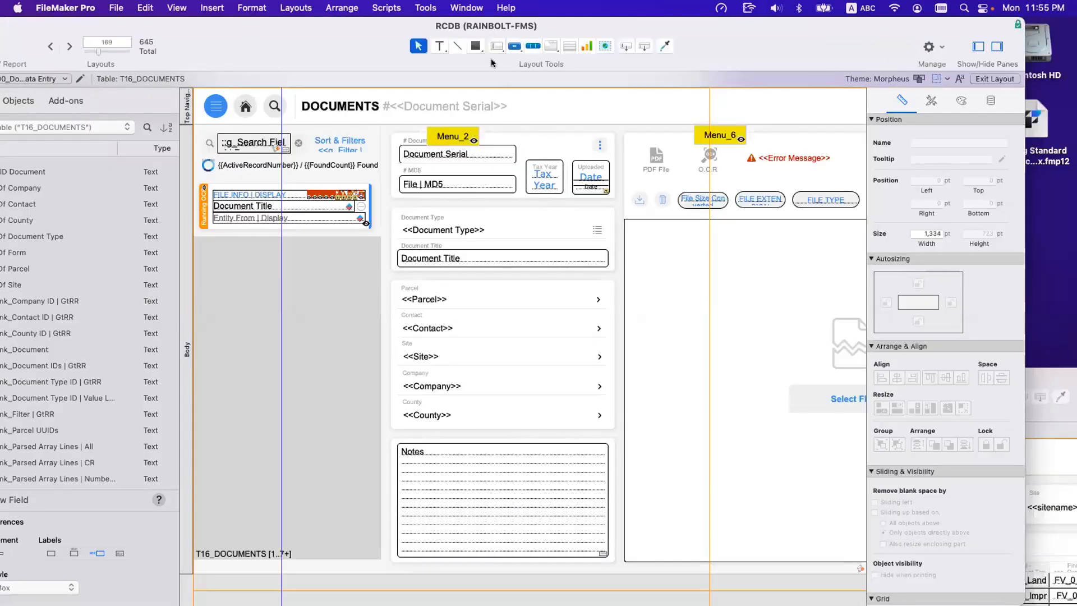
# Start a new watch expression in the Data Viewer with t16 and look through the suggested T16 documents occurrences.
pyautogui.click(466, 7)
pyautogui.moveTo(425, 8)
pyautogui.click(435, 58)
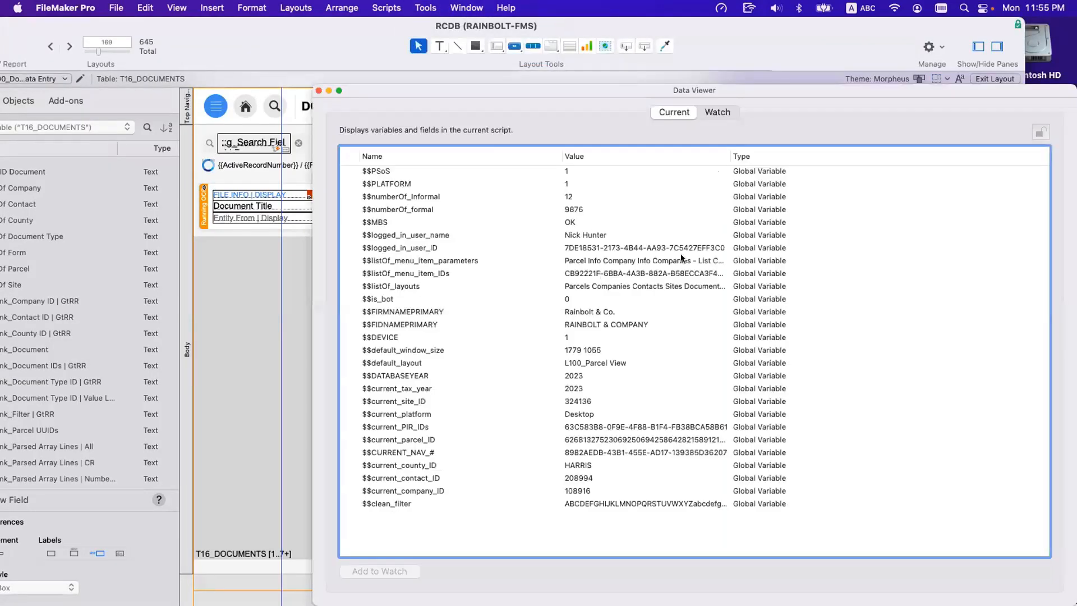
pyautogui.click(717, 113)
pyautogui.click(988, 570)
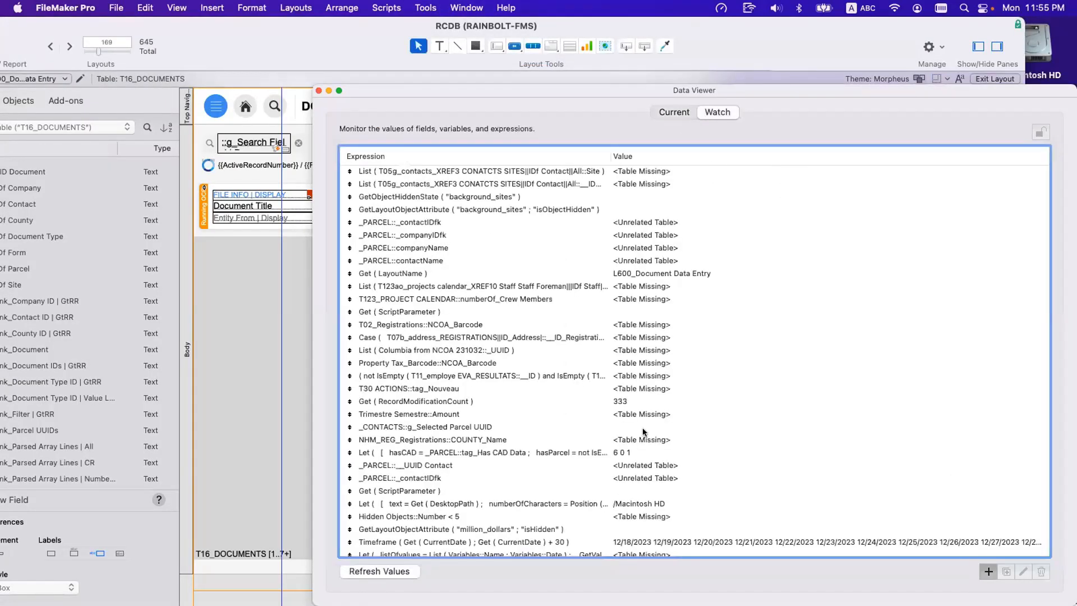
pyautogui.write('t16')
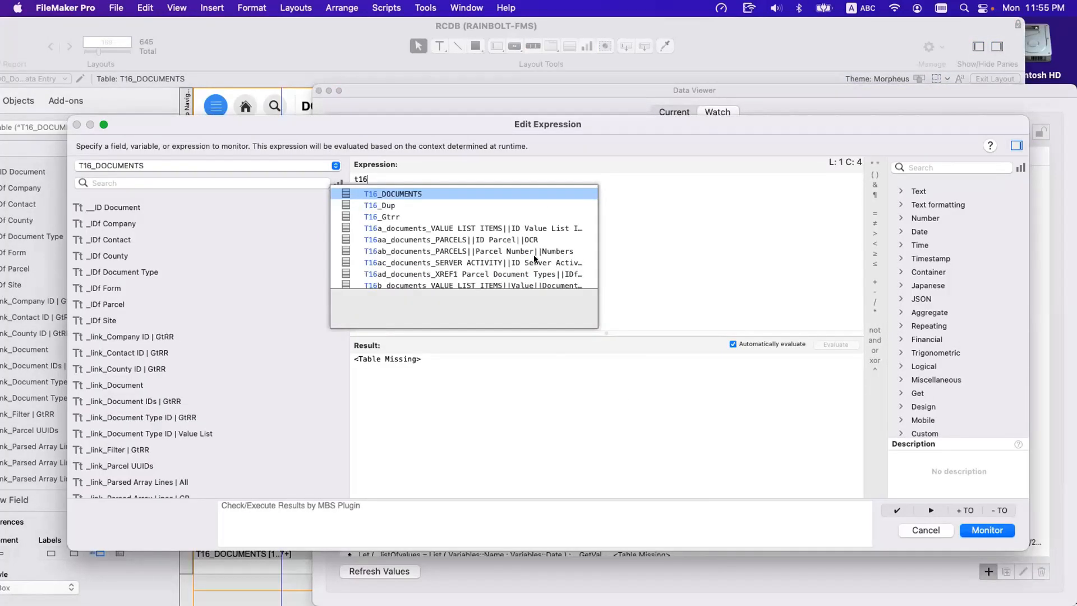
pyautogui.scroll(-5, 534, 259)
pyautogui.scroll(-8, 534, 259)
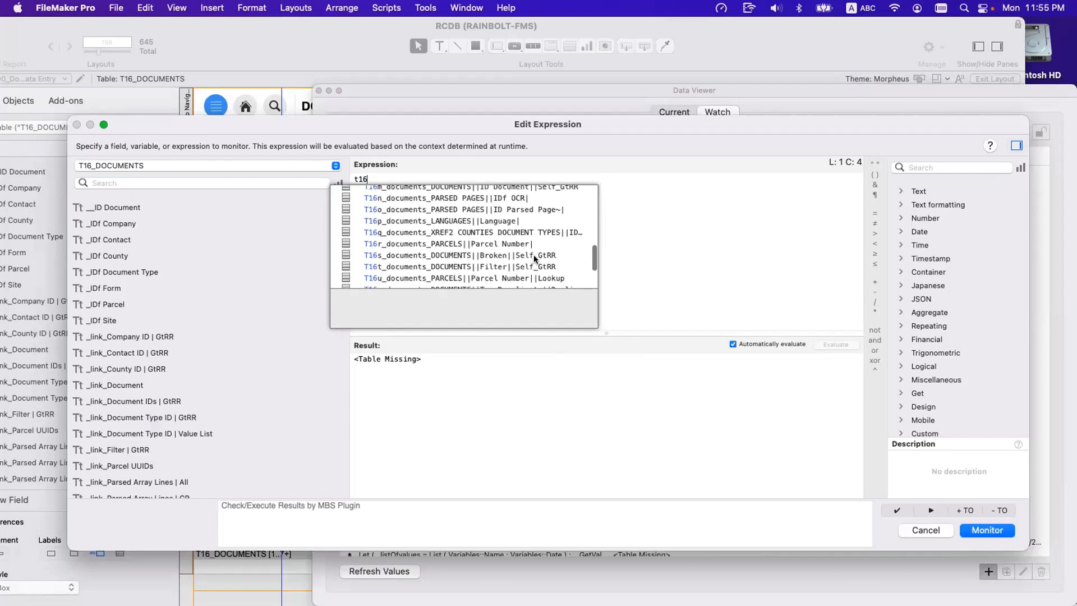
pyautogui.scroll(12, 534, 259)
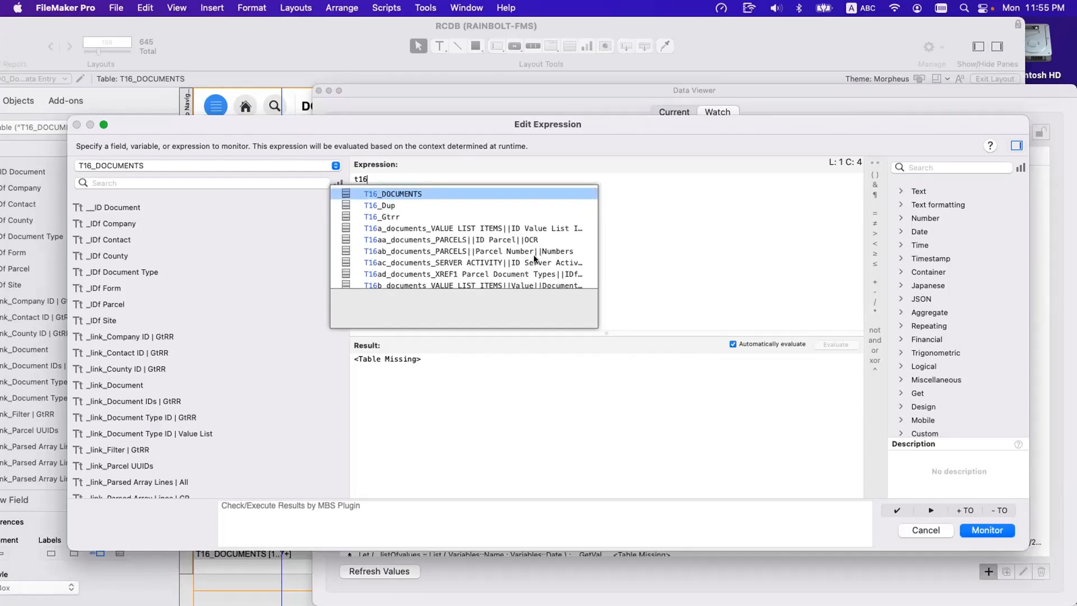
# Compare the T16 documents occurrences suggested for t16 and t16c, discard the watch expression and close the Data Viewer.
pyautogui.scroll(-6, 533, 255)
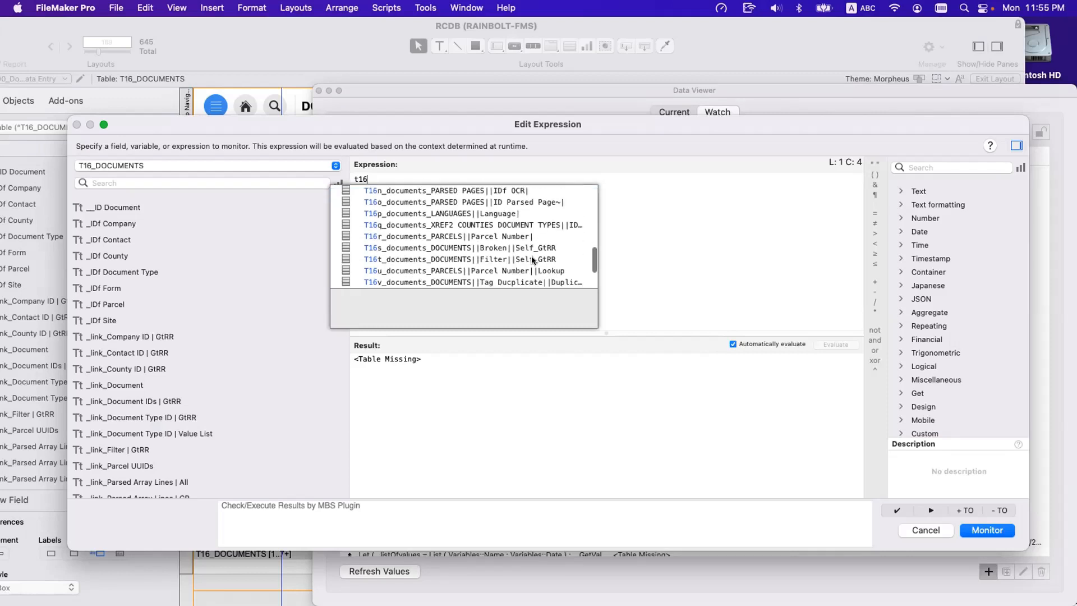
pyautogui.scroll(-4, 531, 256)
pyautogui.scroll(10, 531, 256)
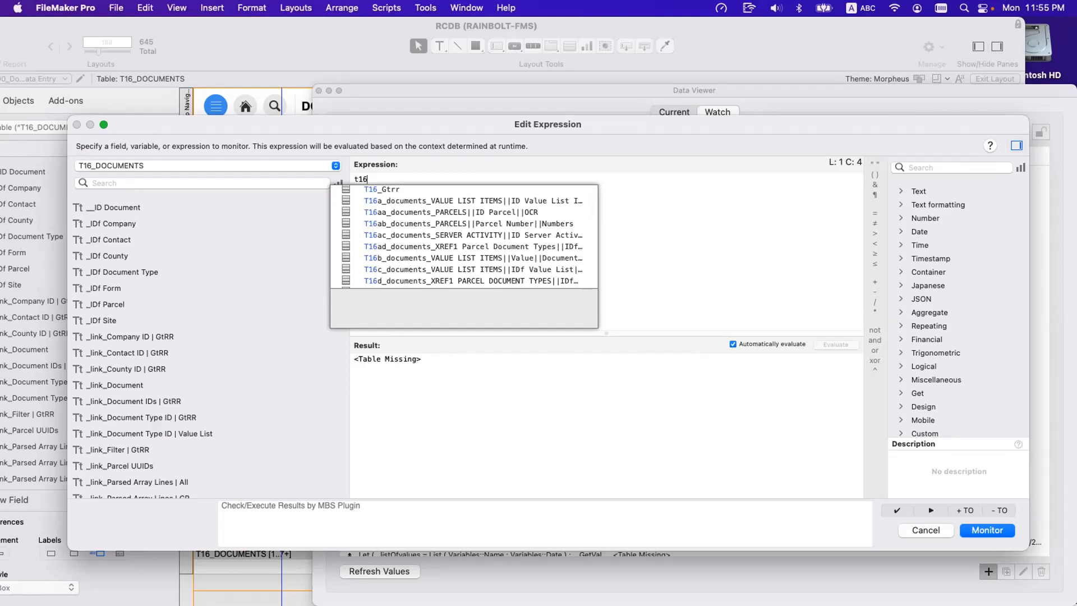
pyautogui.write('c')
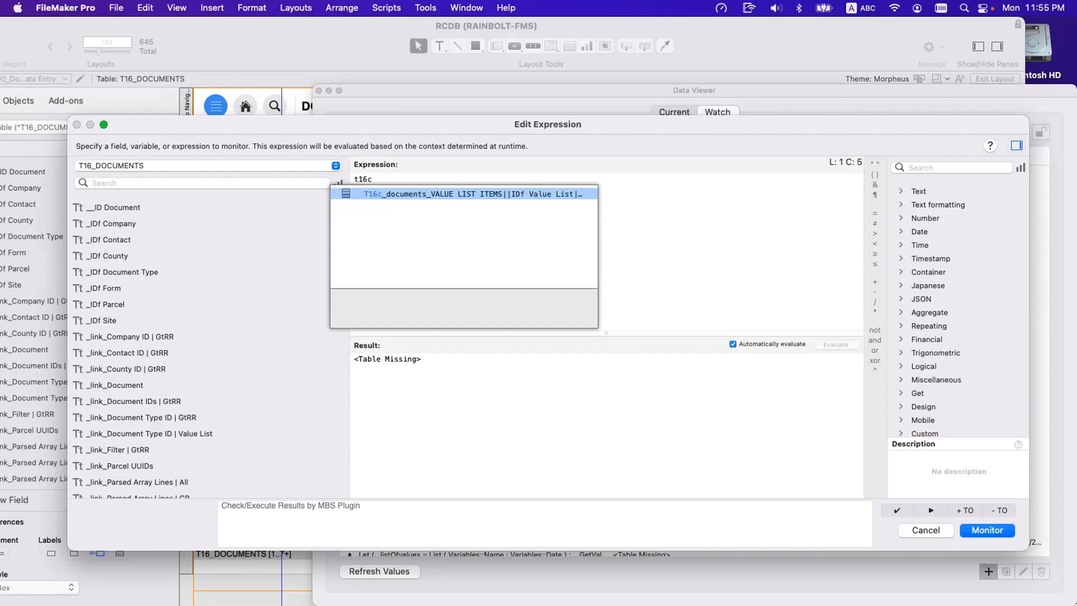
pyautogui.press('BackSpace')
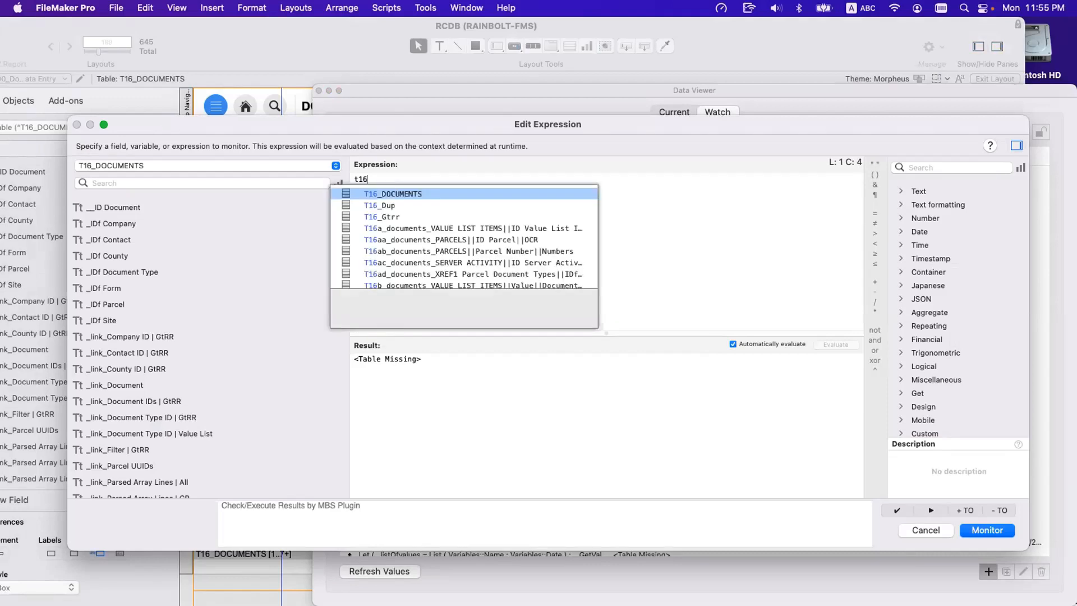
pyautogui.scroll(-8, 494, 243)
pyautogui.scroll(4, 494, 242)
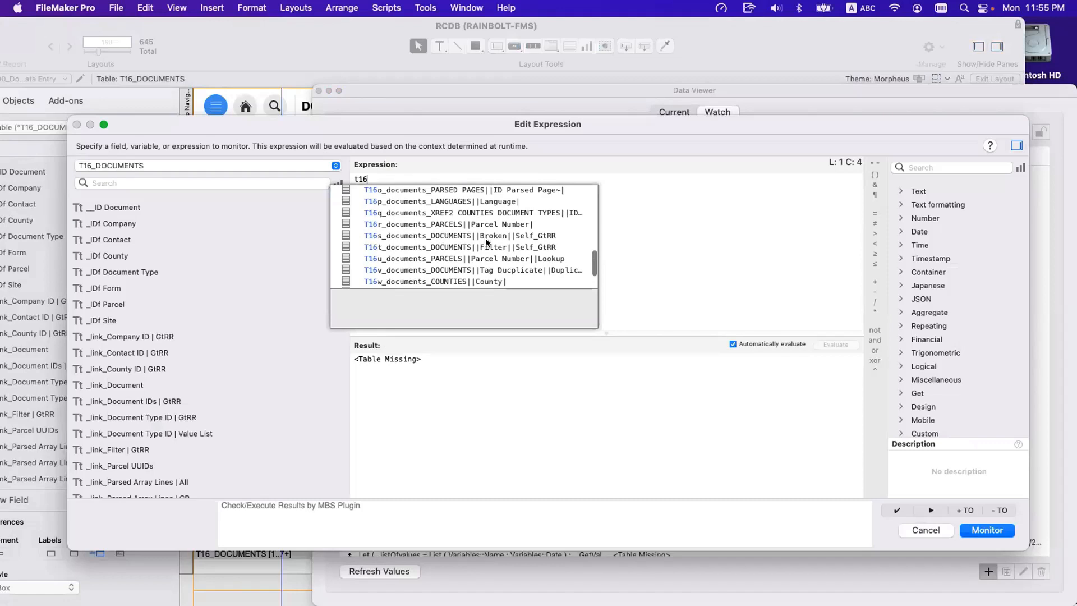
pyautogui.scroll(5, 486, 243)
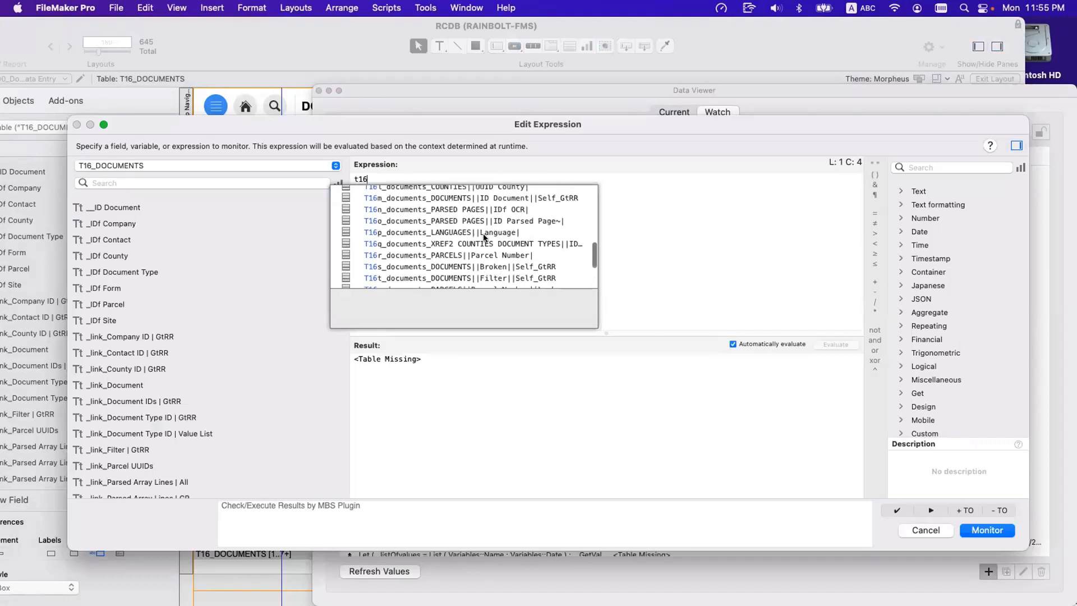
pyautogui.scroll(8, 468, 232)
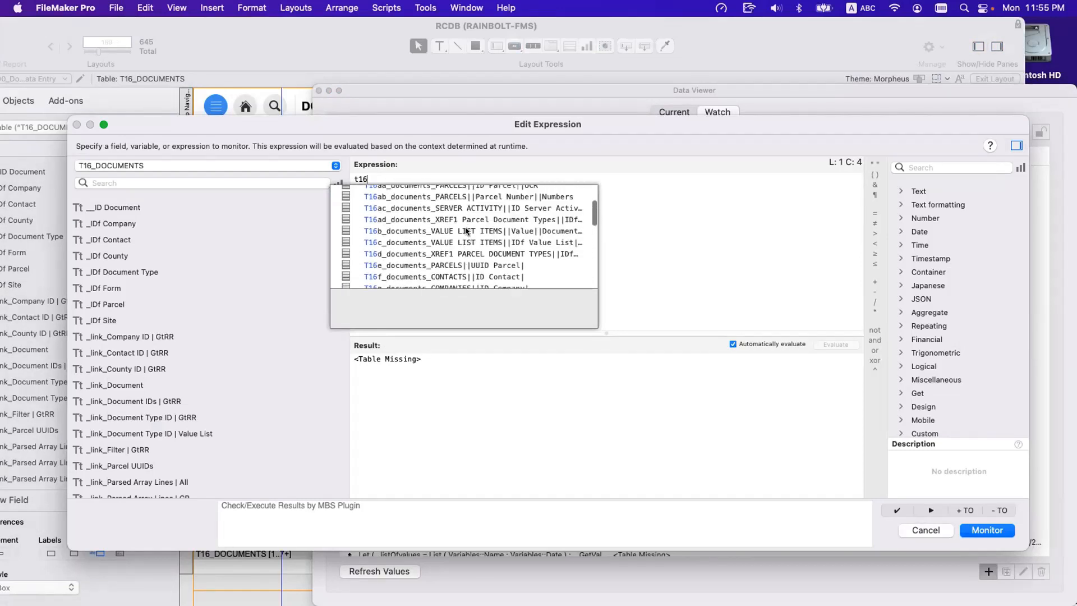
pyautogui.press('Escape')
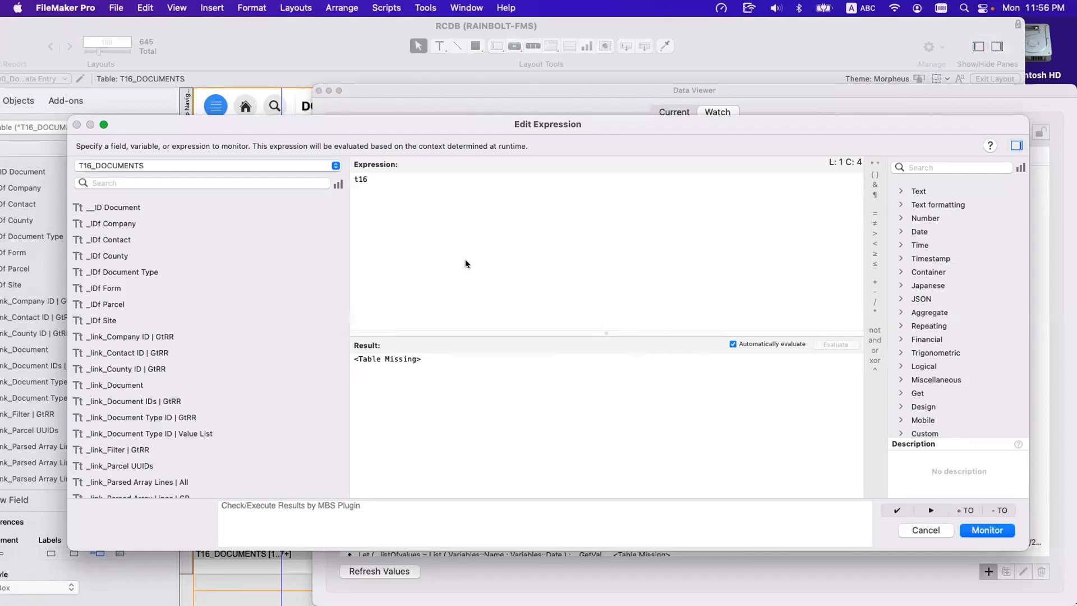
pyautogui.press('Escape')
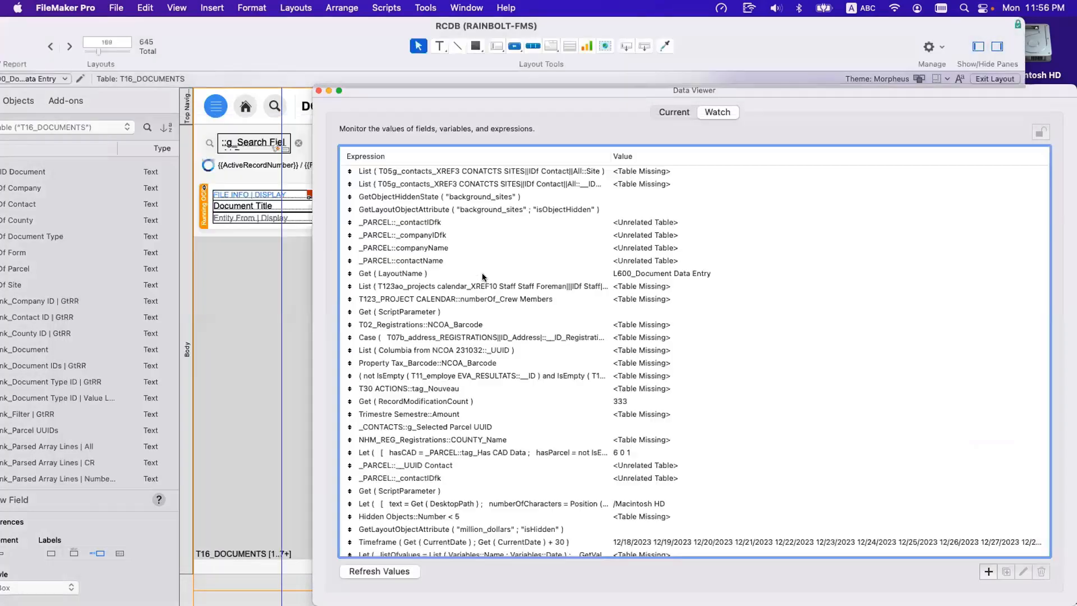
pyautogui.click(319, 91)
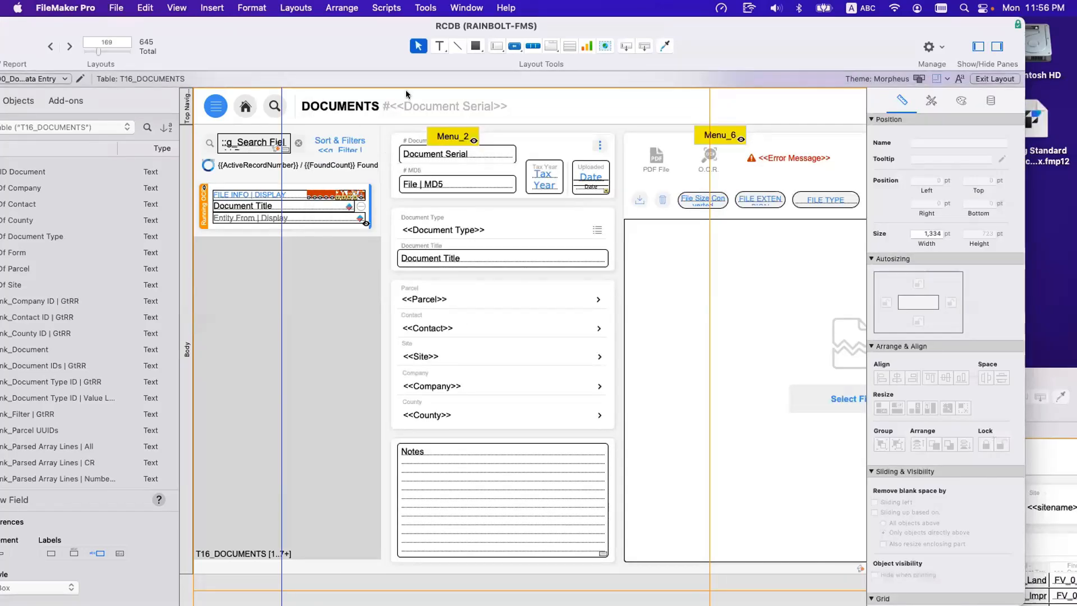
# Reopen the Data Viewer, start a new watch expression with delete and look through the suggested table occurrences.
pyautogui.click(409, 6)
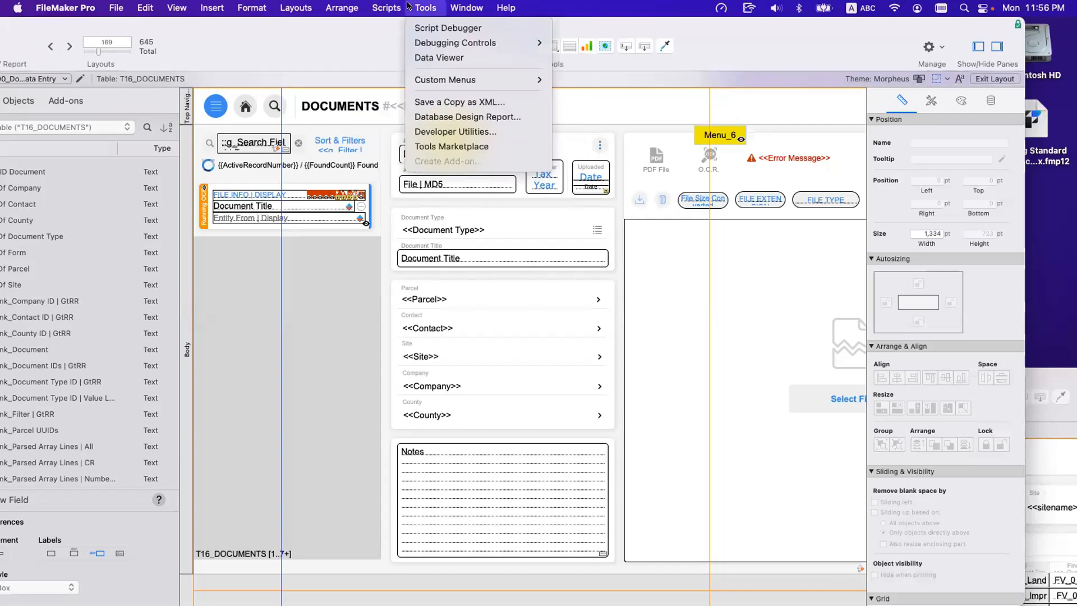
pyautogui.click(418, 58)
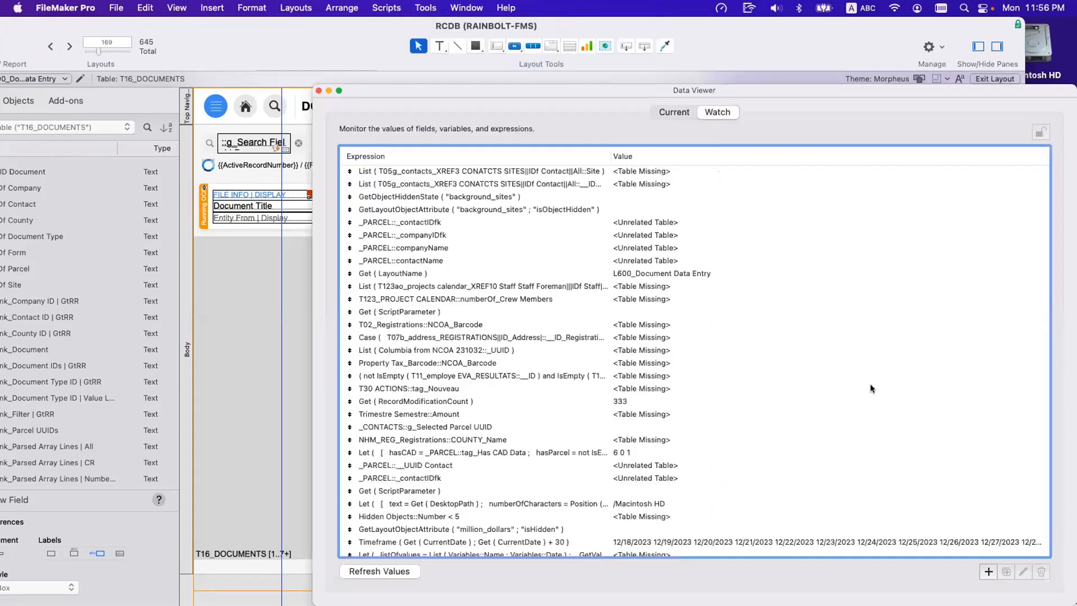
pyautogui.click(987, 572)
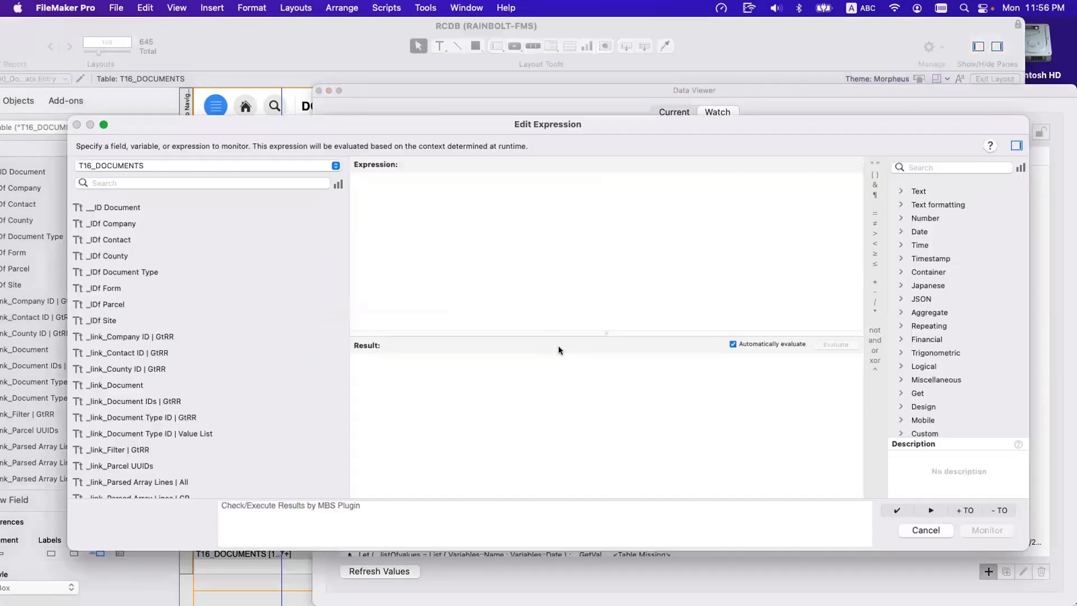
pyautogui.write('delete')
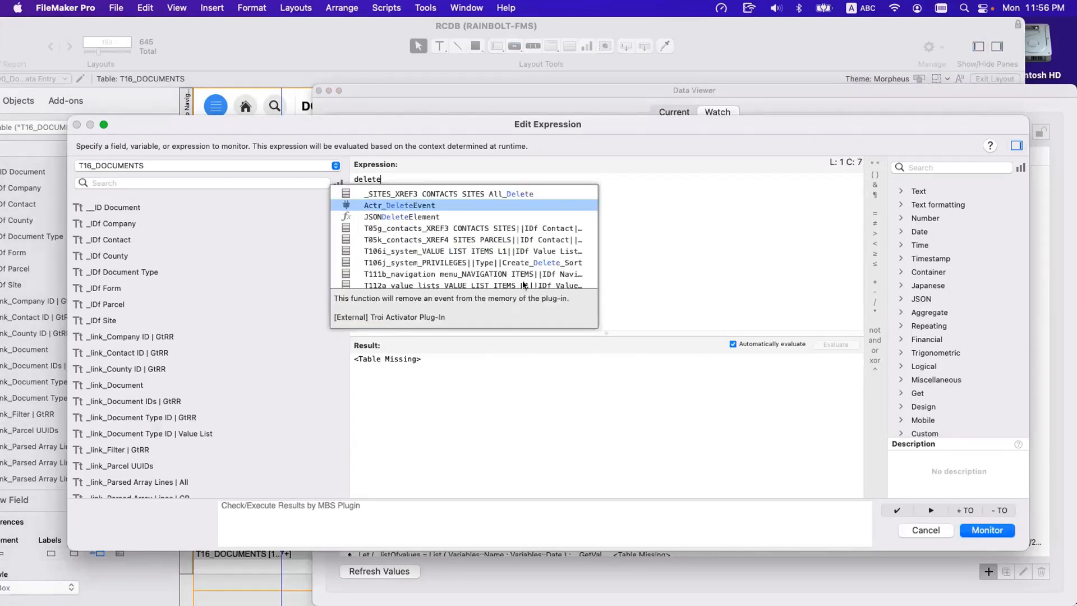
pyautogui.scroll(-5, 559, 269)
pyautogui.scroll(3, 559, 269)
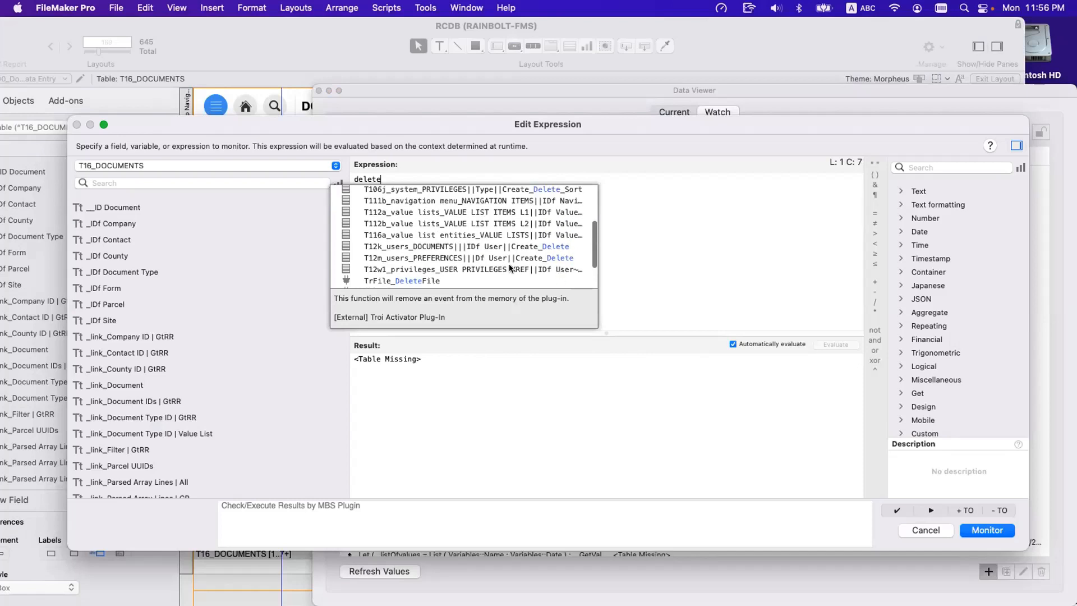
pyautogui.scroll(2, 552, 255)
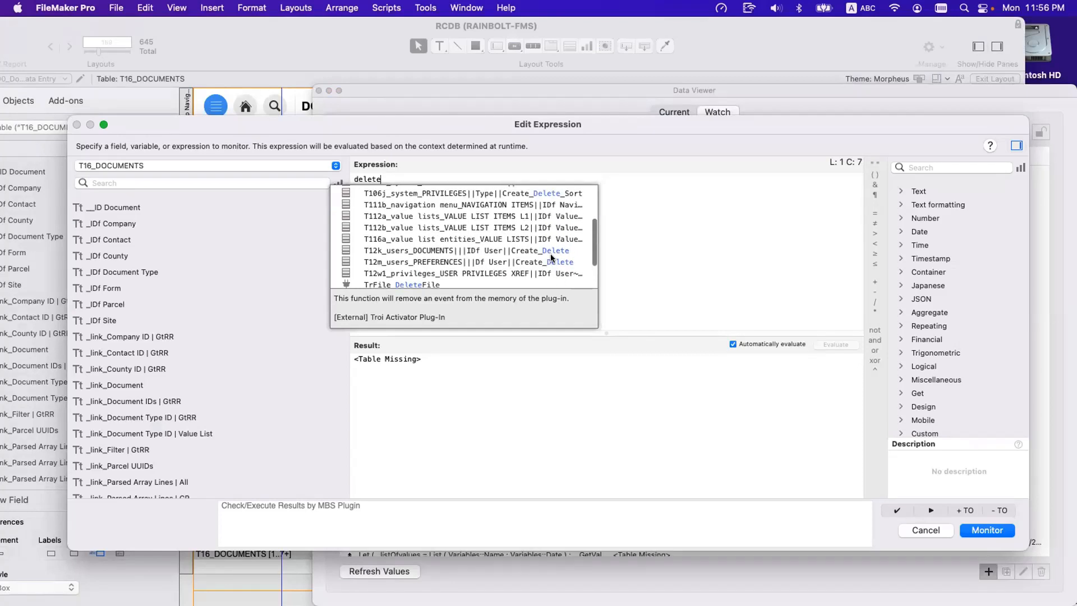
pyautogui.scroll(1, 549, 242)
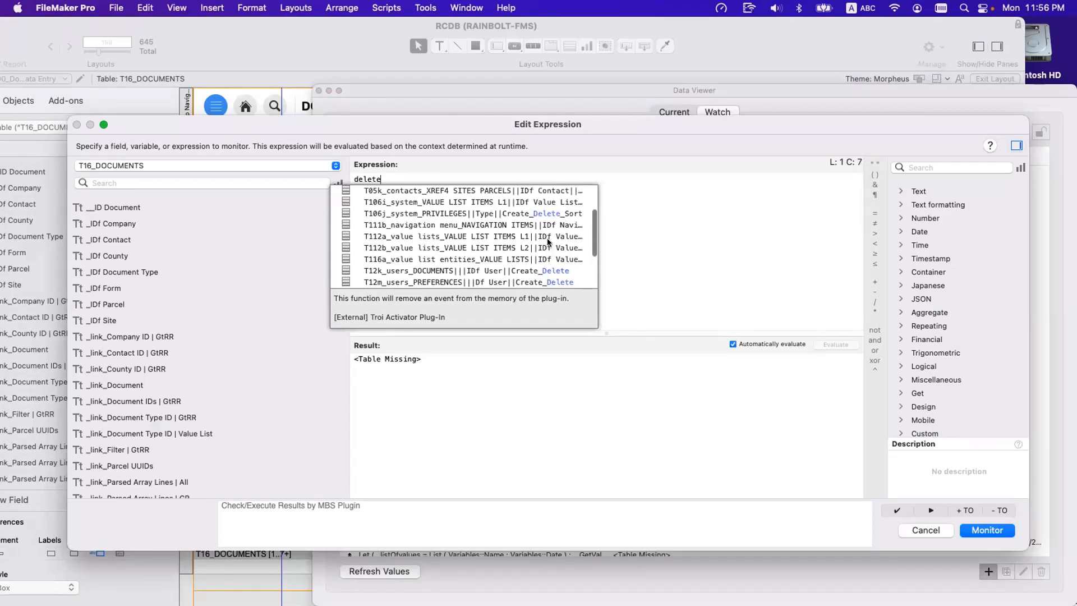
# Insert the T112a_value lists_VALUE LIST ITEMS L1||IDf Value List||Delete_Sort occurrence into the expression, and undo the insertion.
pyautogui.click(559, 236)
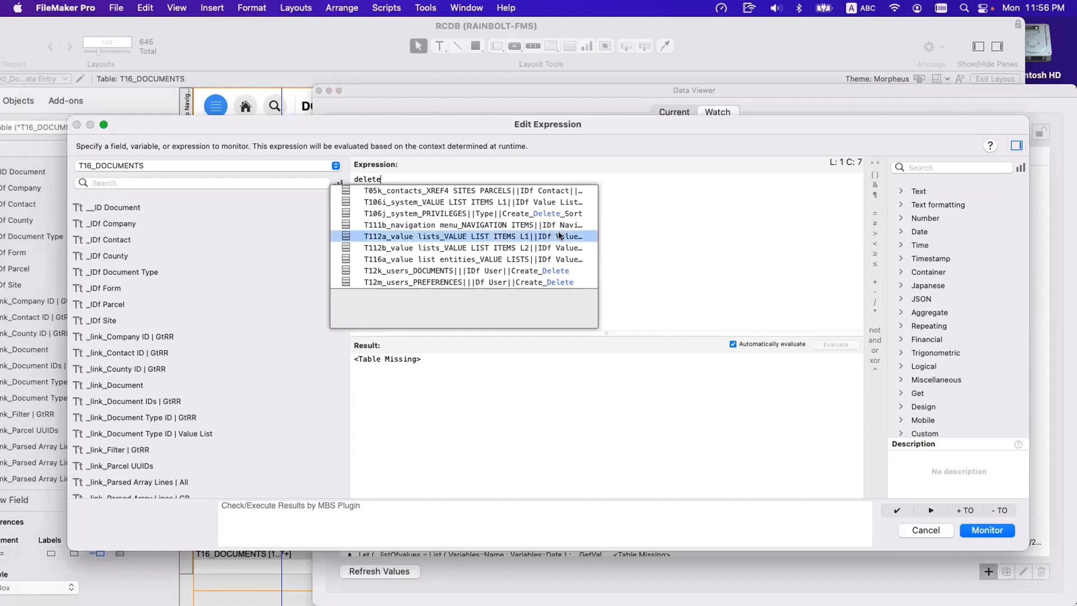
pyautogui.doubleClick(559, 236)
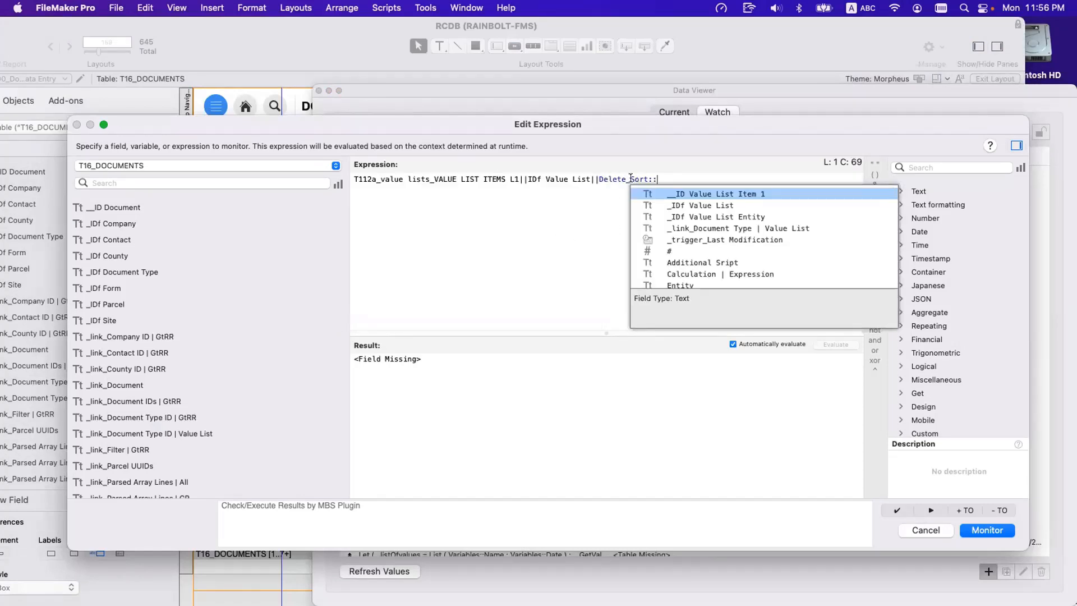
pyautogui.press('super+z')
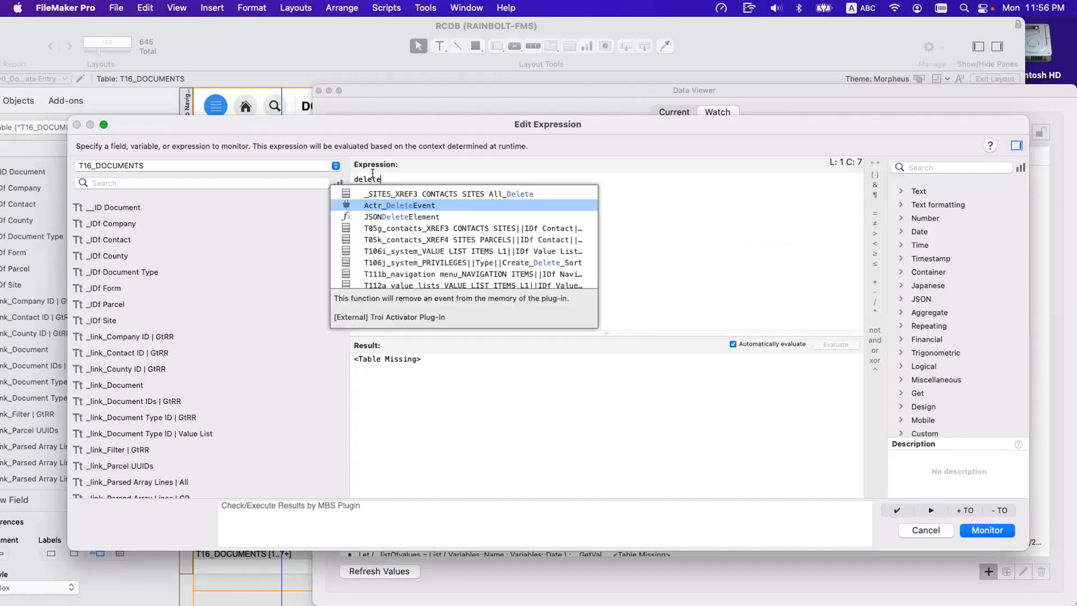
# Examine which contacts, system, value list and users occurrences carry the Delete purpose suffix among the suggestions.
pyautogui.scroll(-5, 409, 211)
pyautogui.scroll(5, 415, 219)
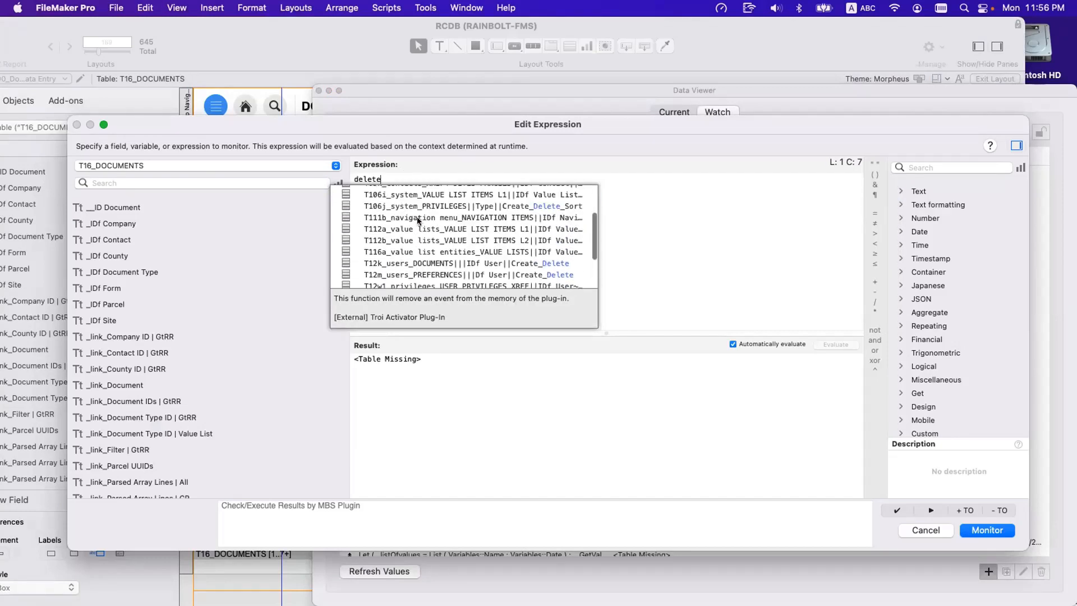
pyautogui.scroll(-5, 417, 218)
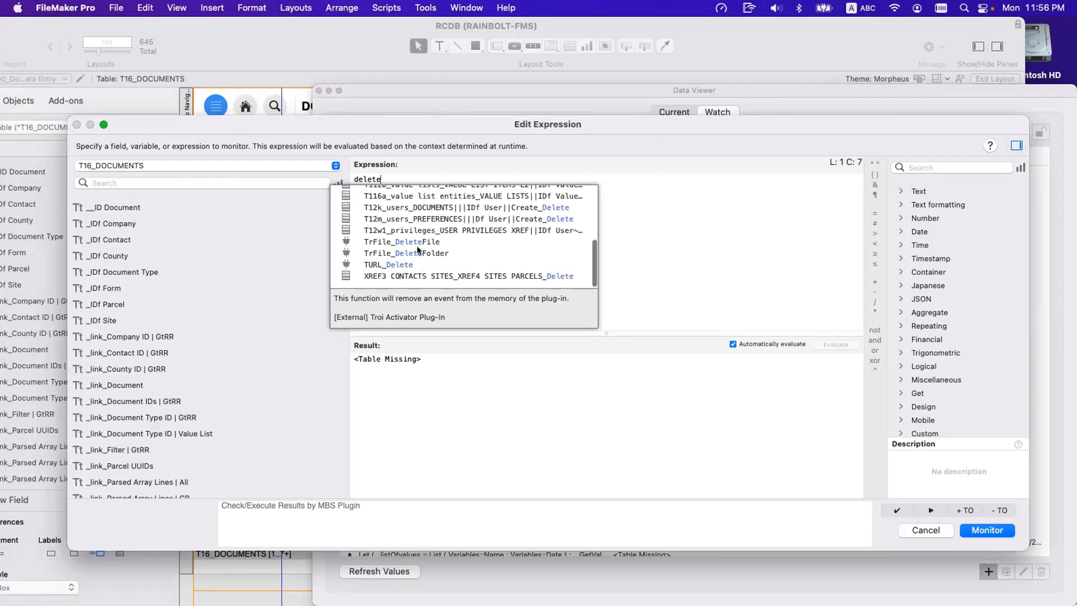
pyautogui.scroll(5, 393, 253)
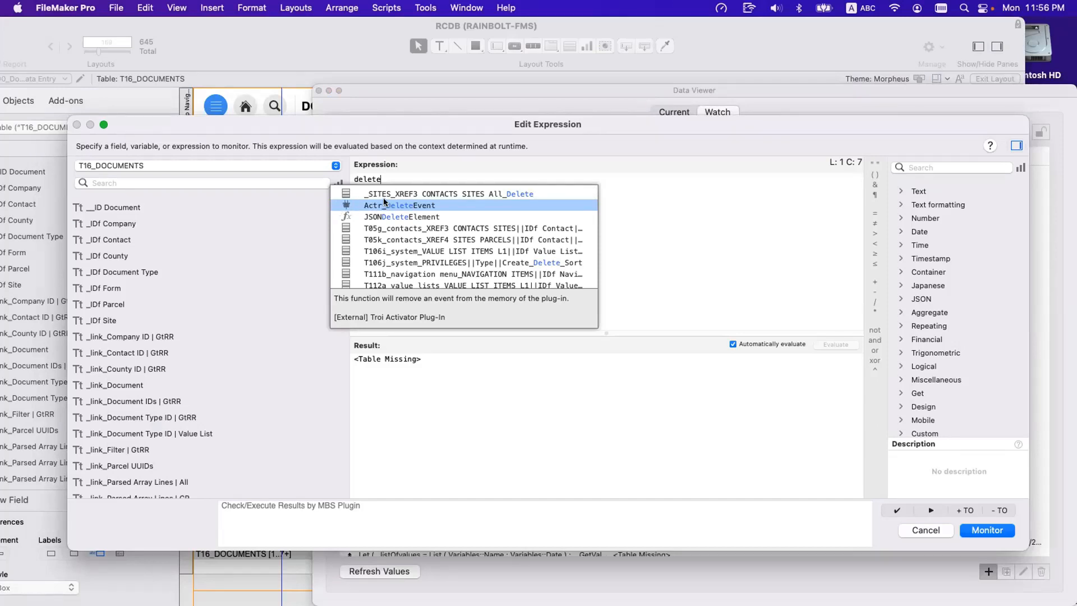
pyautogui.scroll(-1, 399, 233)
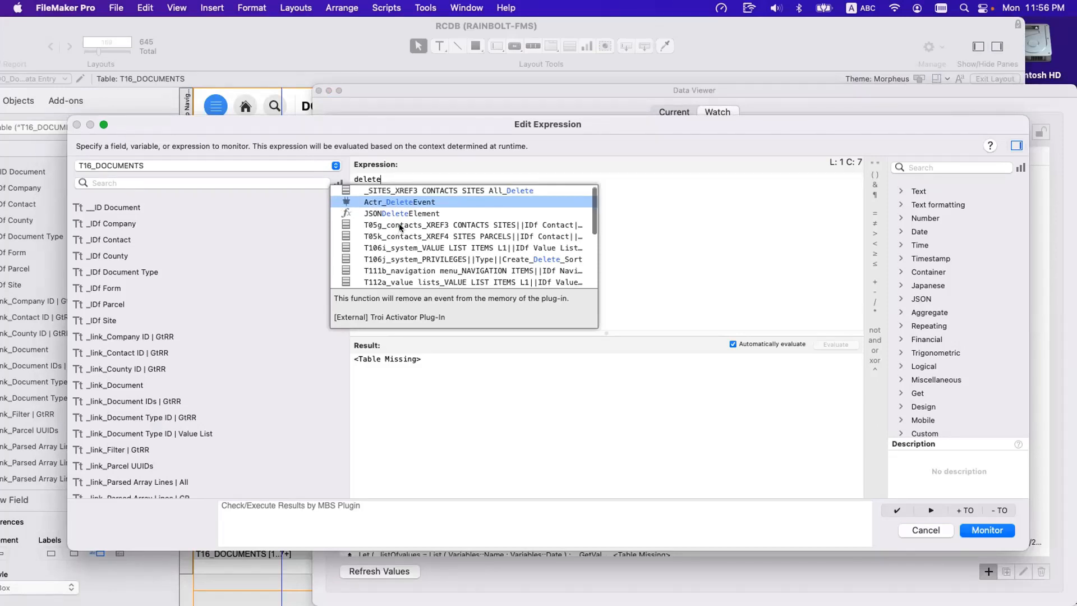
pyautogui.scroll(-5, 399, 229)
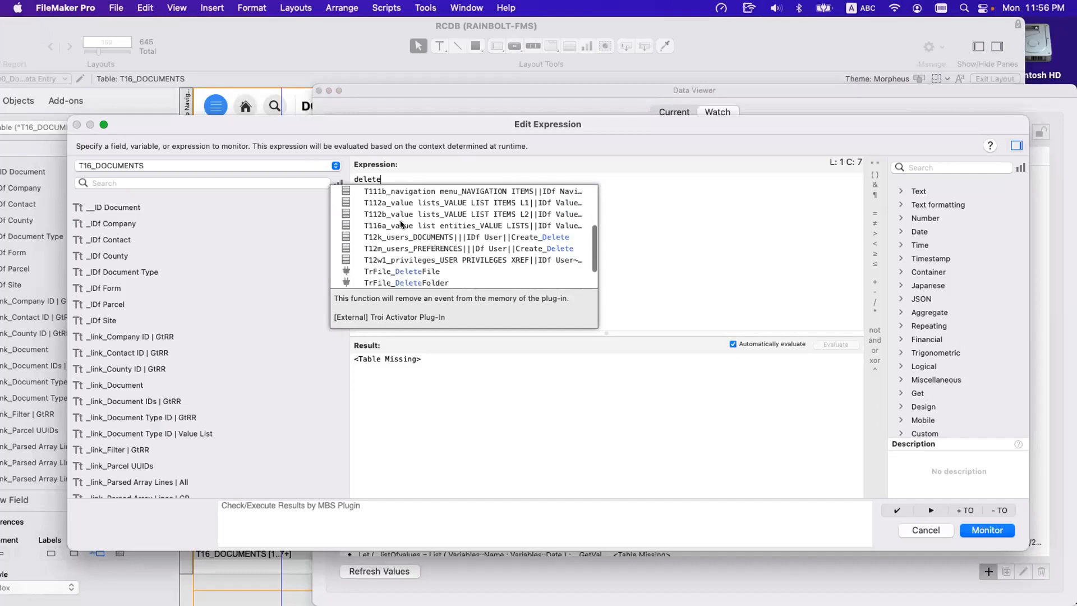
pyautogui.scroll(5, 400, 224)
# Replace the watch expression with sort, look through the suggested Sort occurrences and cancel the expression.
pyautogui.press('super+a')
pyautogui.write('sor')
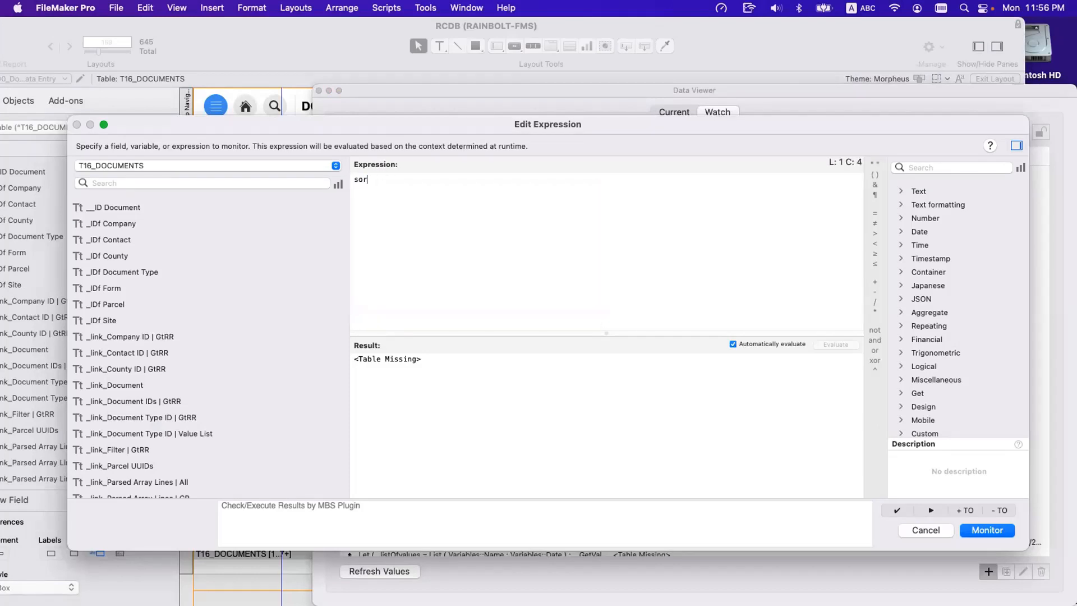
pyautogui.write('t')
pyautogui.scroll(-5, 503, 201)
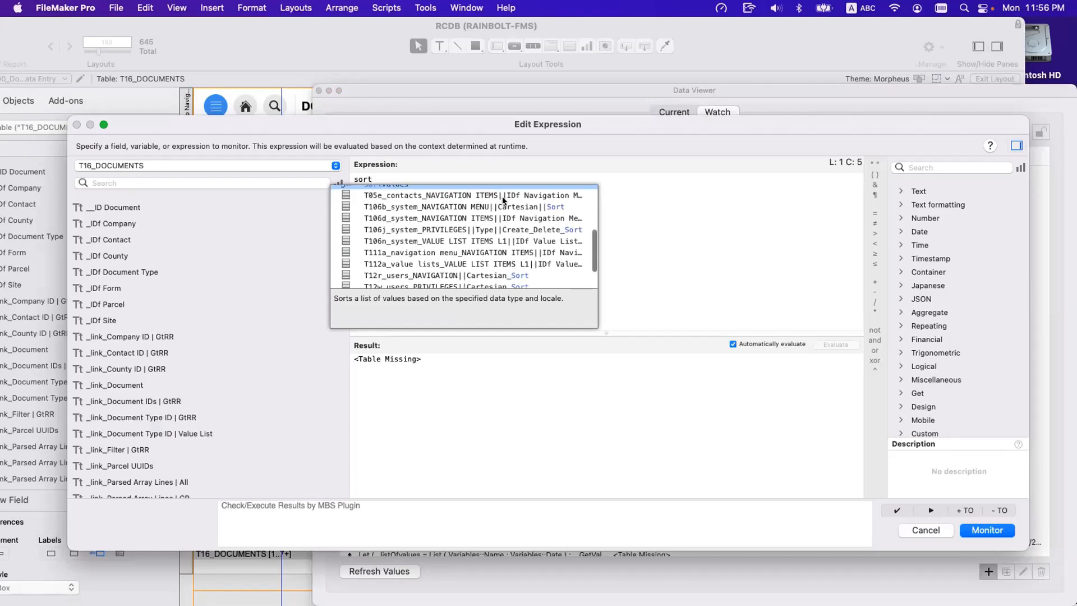
pyautogui.scroll(-3, 503, 200)
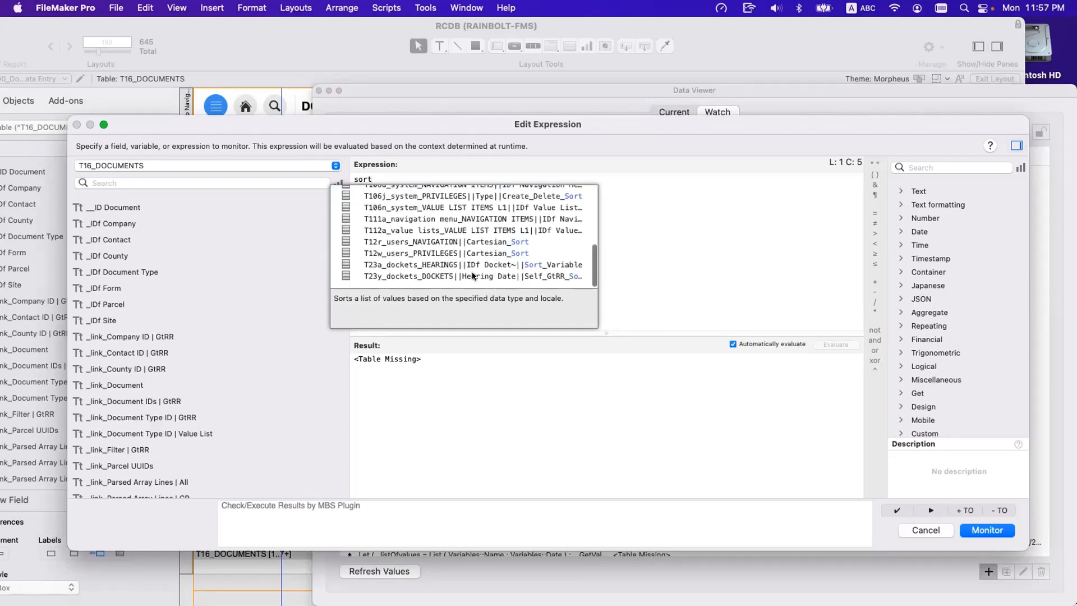
pyautogui.scroll(5, 423, 267)
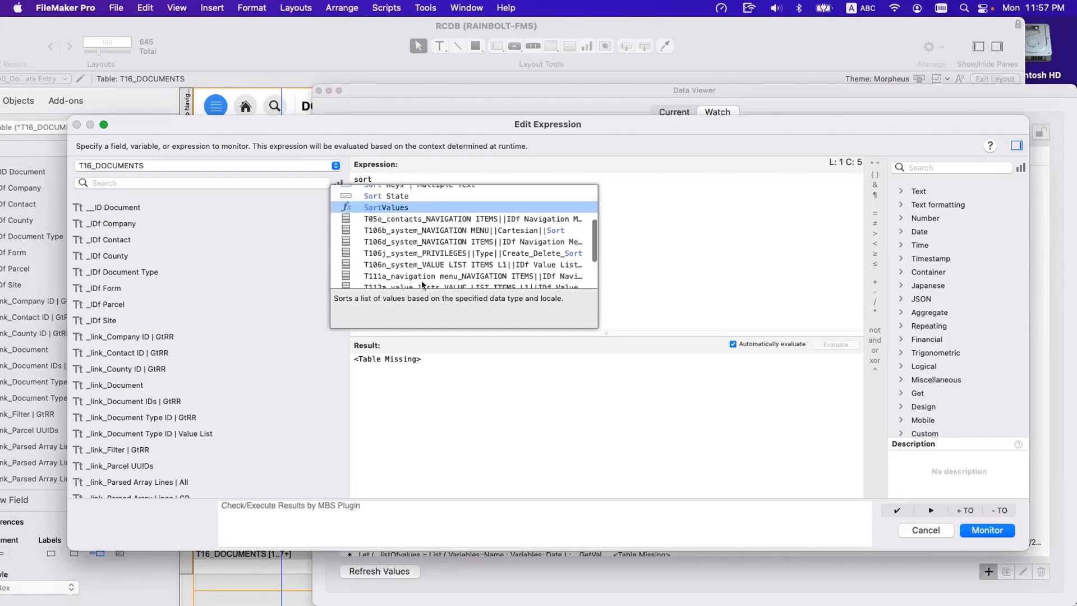
pyautogui.scroll(-3, 423, 269)
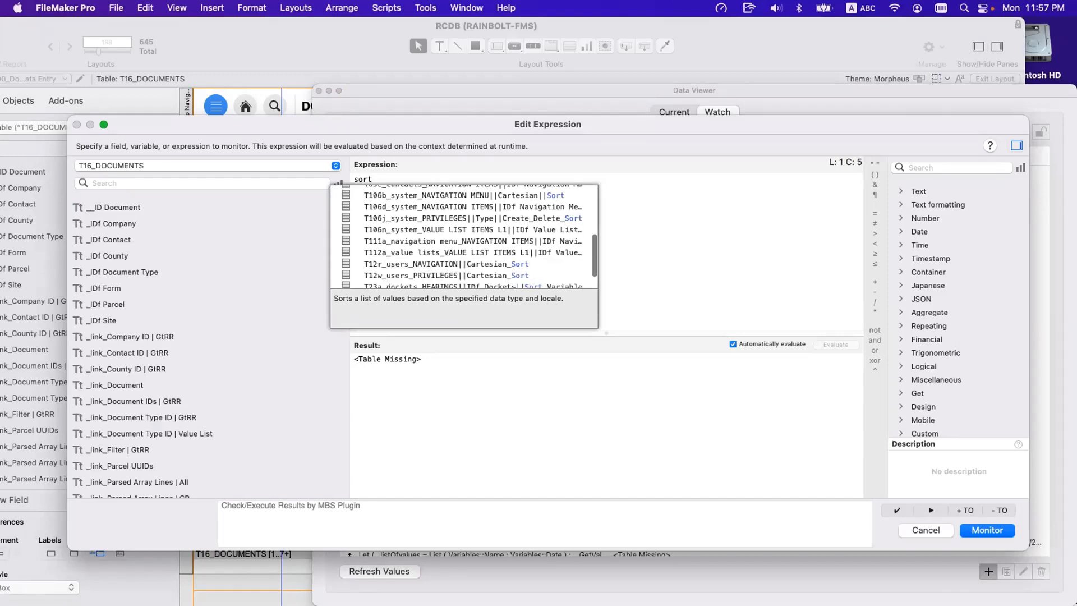
pyautogui.press('Escape')
pyautogui.press('Escape')
pyautogui.press('Escape')
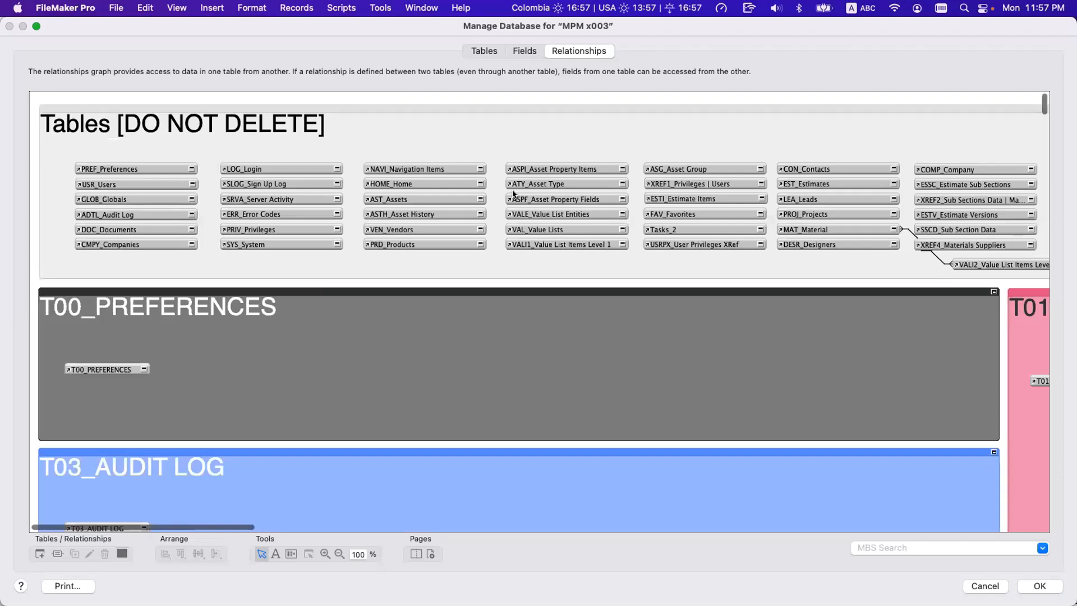
# Zoom the MPM x003 relationships graph out to 9% to survey its table occurrence groups.
pyautogui.click(338, 554)
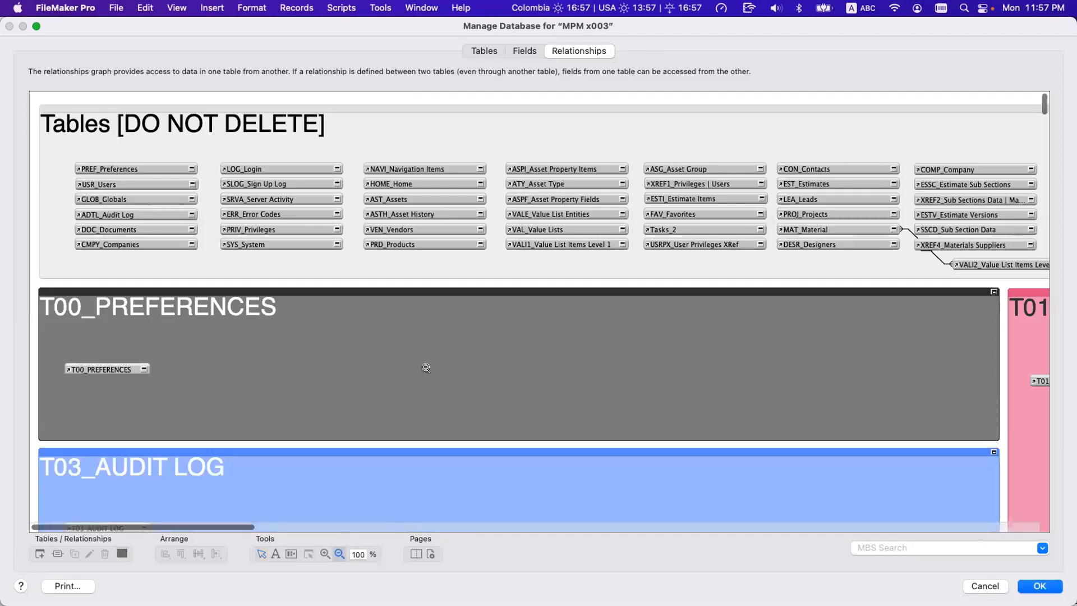
pyautogui.click(425, 367)
pyautogui.click(425, 367)
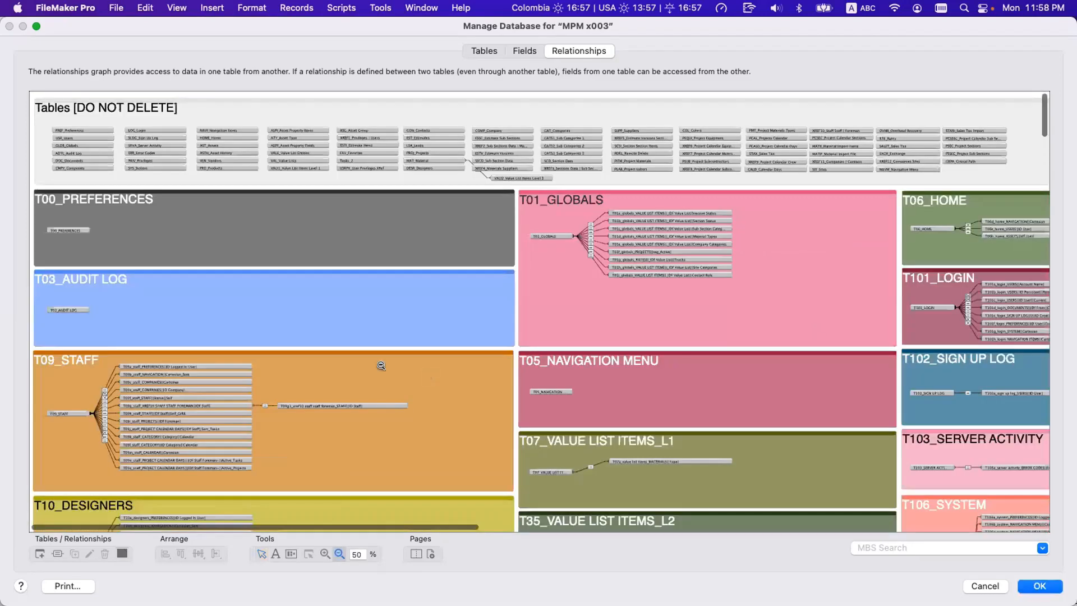
pyautogui.click(426, 367)
pyautogui.click(162, 299)
pyautogui.click(119, 280)
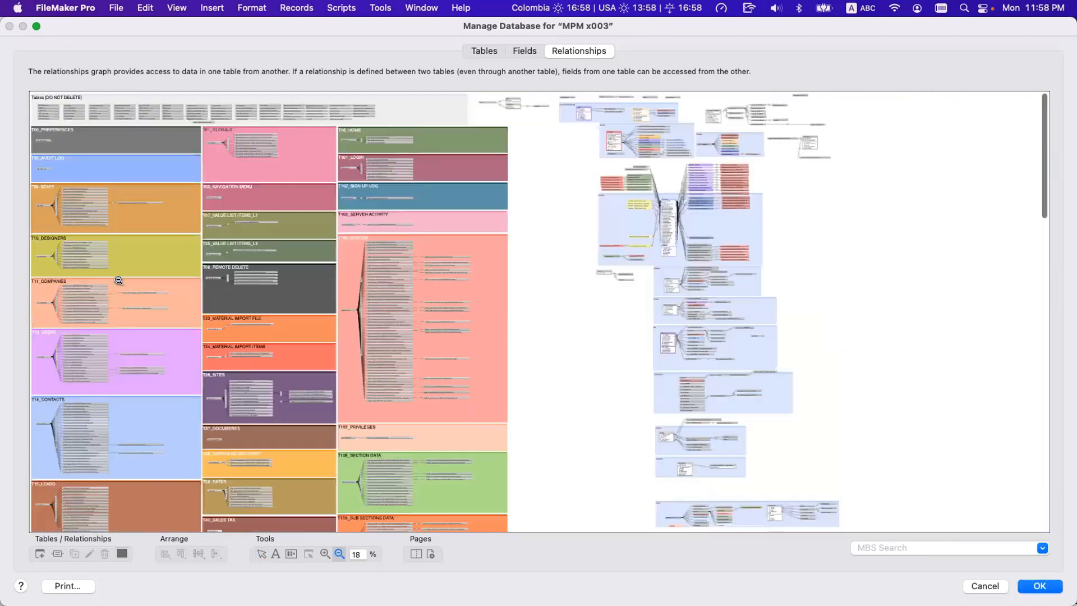
pyautogui.click(82, 270)
pyautogui.click(73, 268)
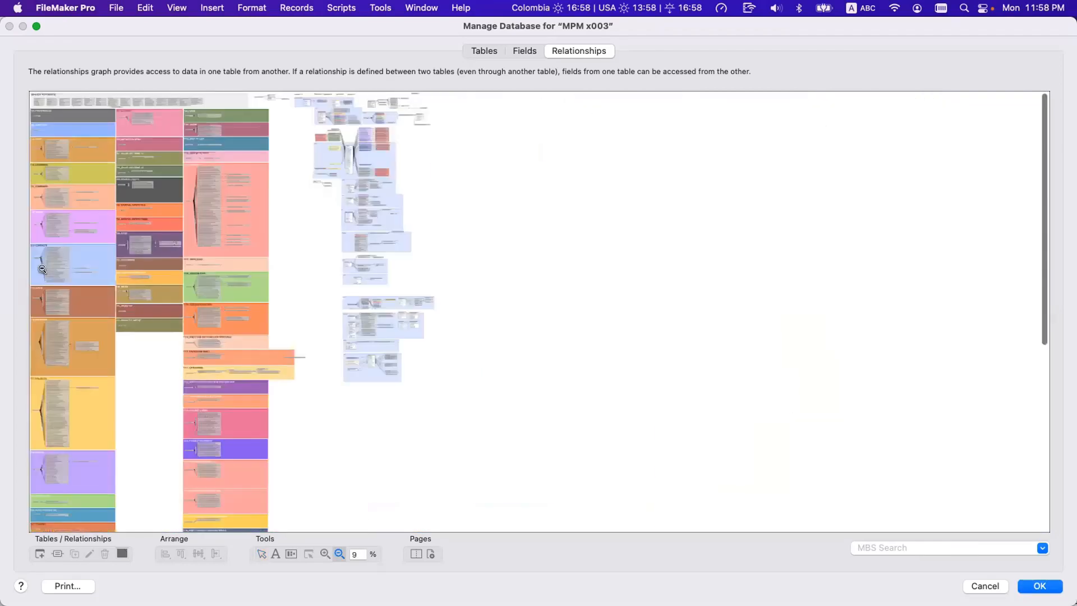
# Survey the whole relationships graph at 4% zoom, and inspect the DESIGNER occurrence group at 100%.
pyautogui.click(46, 271)
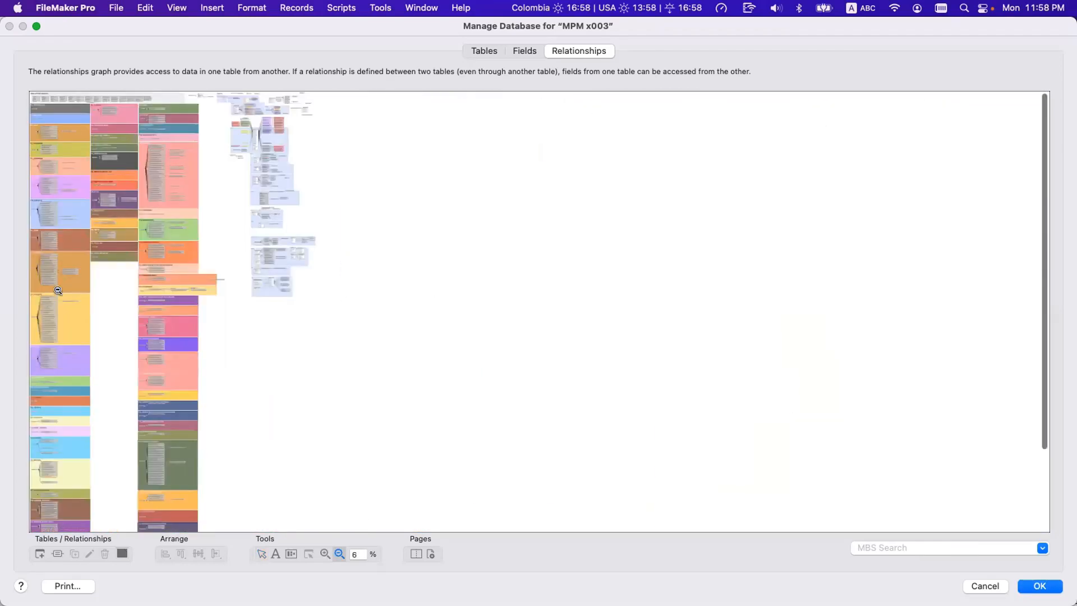
pyautogui.click(56, 286)
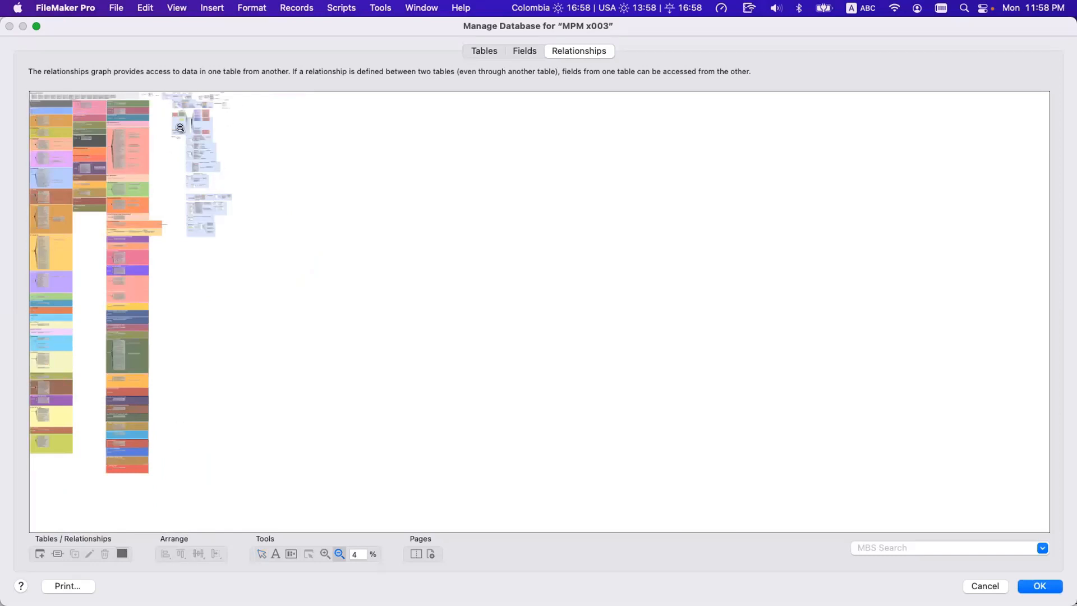
pyautogui.click(324, 554)
pyautogui.click(176, 110)
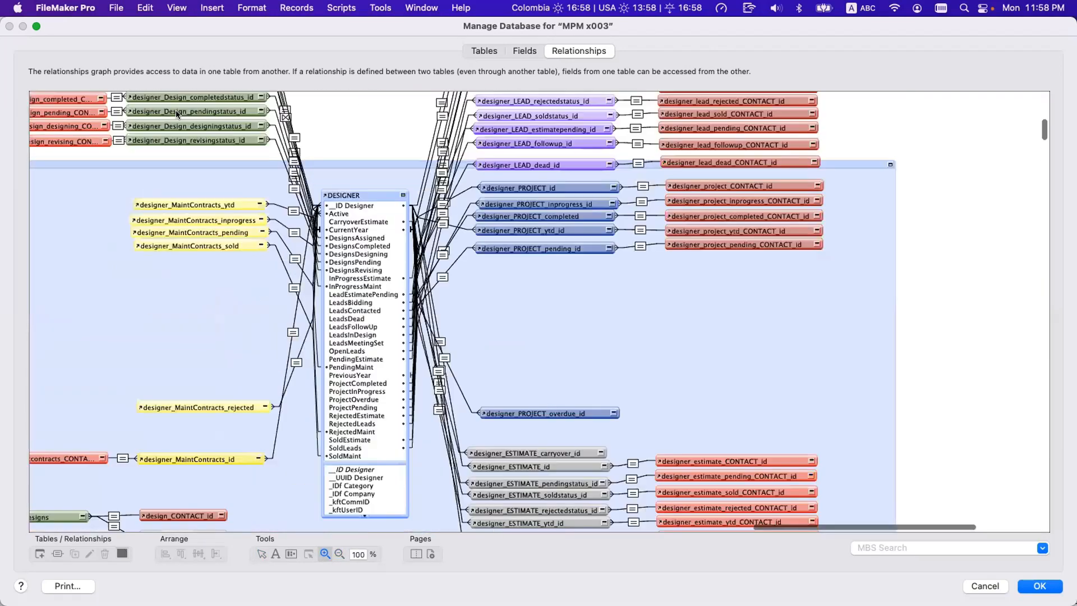
pyautogui.hscroll(-15, 496, 127)
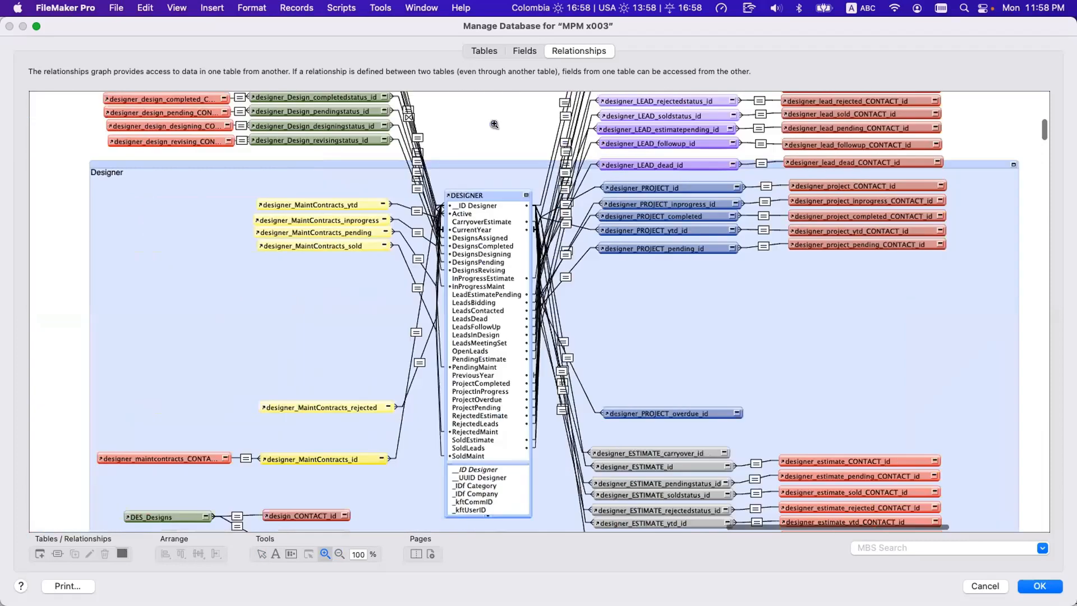
pyautogui.hscroll(-10, 505, 139)
# Survey the T-prefixed table occurrence groups at 50% zoom, from T10_DESIGNERS across to T109_SUB SECTIONS DATA.
pyautogui.click(340, 554)
pyautogui.click(363, 403)
pyautogui.click(363, 402)
pyautogui.scroll(-5, 248, 346)
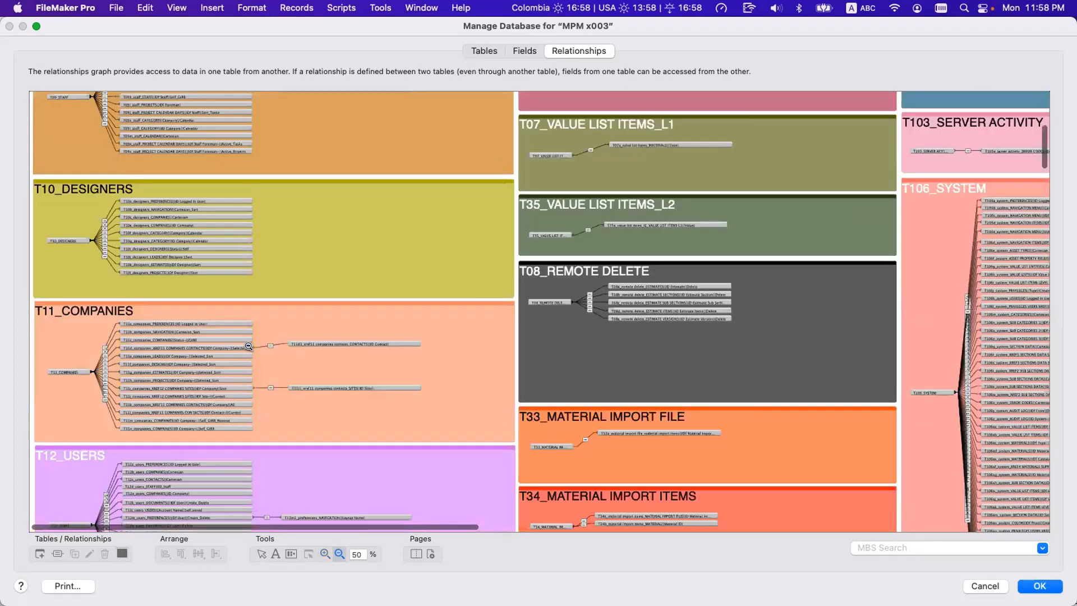
pyautogui.scroll(-10, 248, 346)
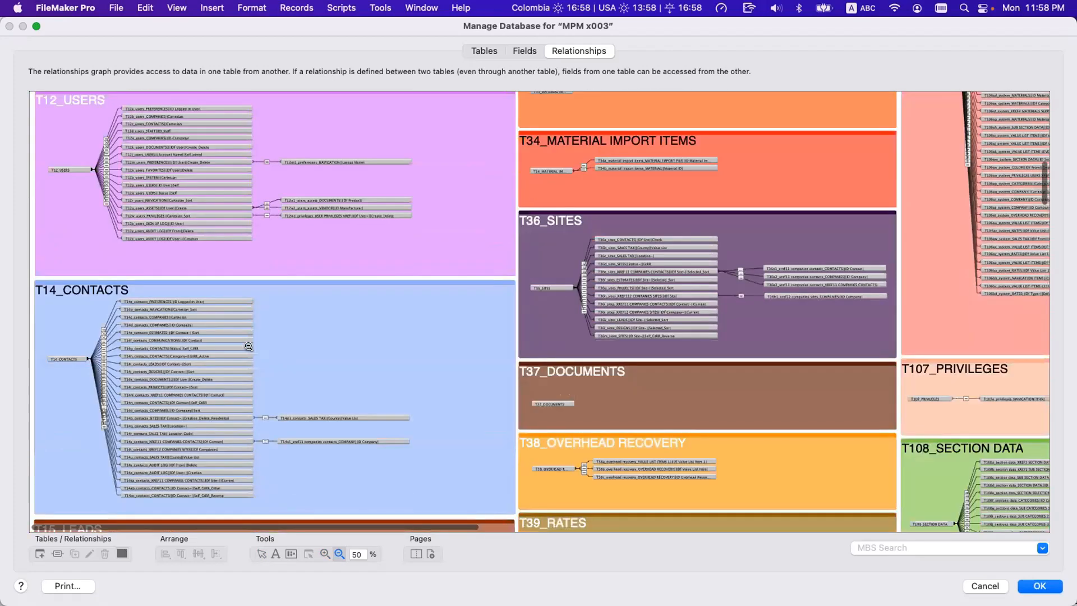
pyautogui.scroll(-5, 248, 346)
pyautogui.hscroll(10, 305, 358)
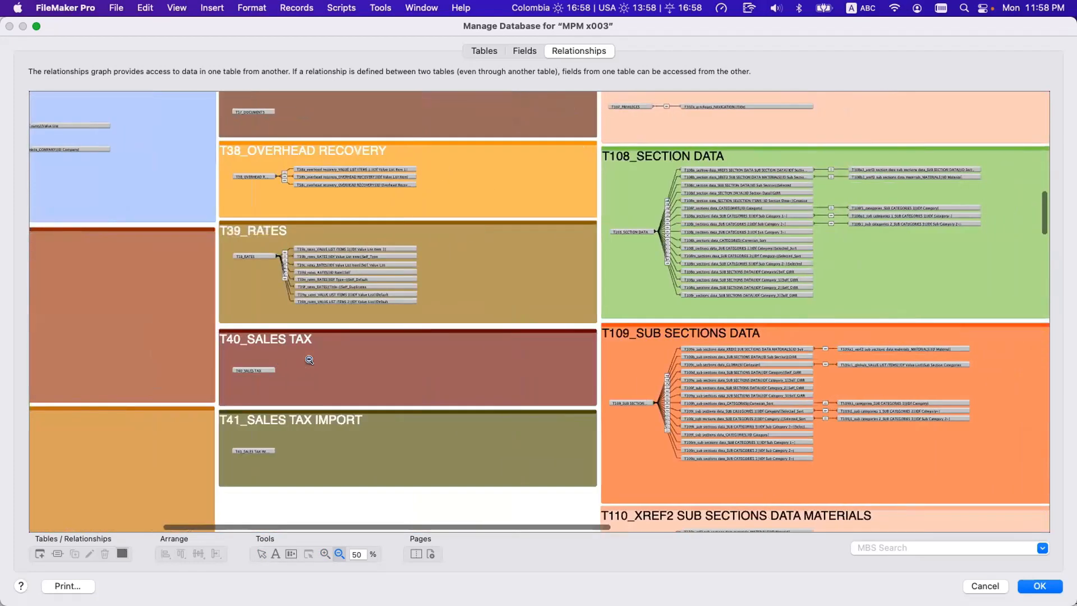
pyautogui.hscroll(5, 309, 359)
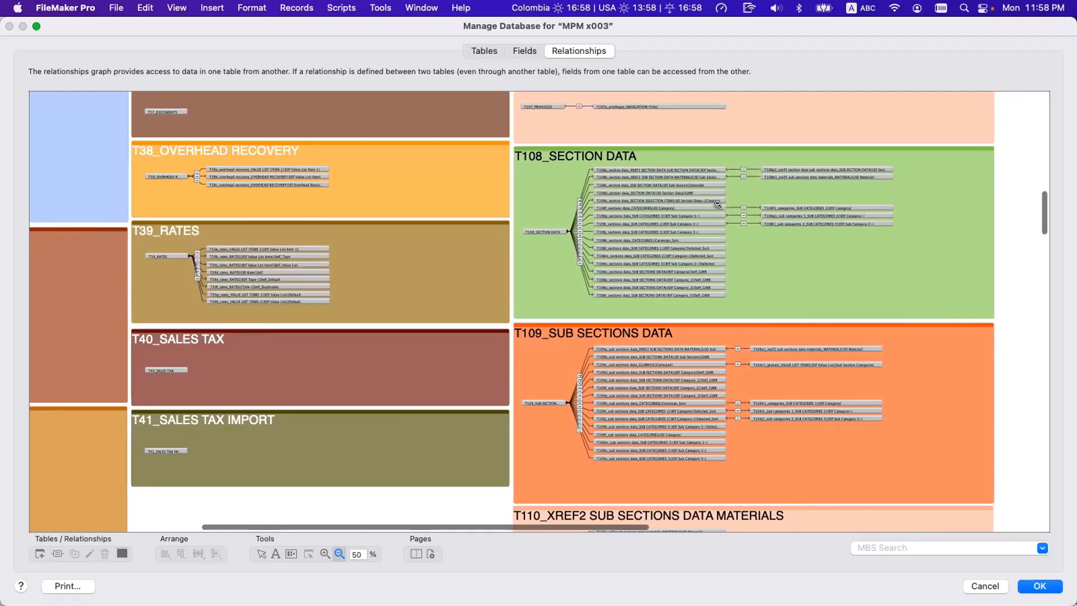
pyautogui.scroll(-3, 646, 266)
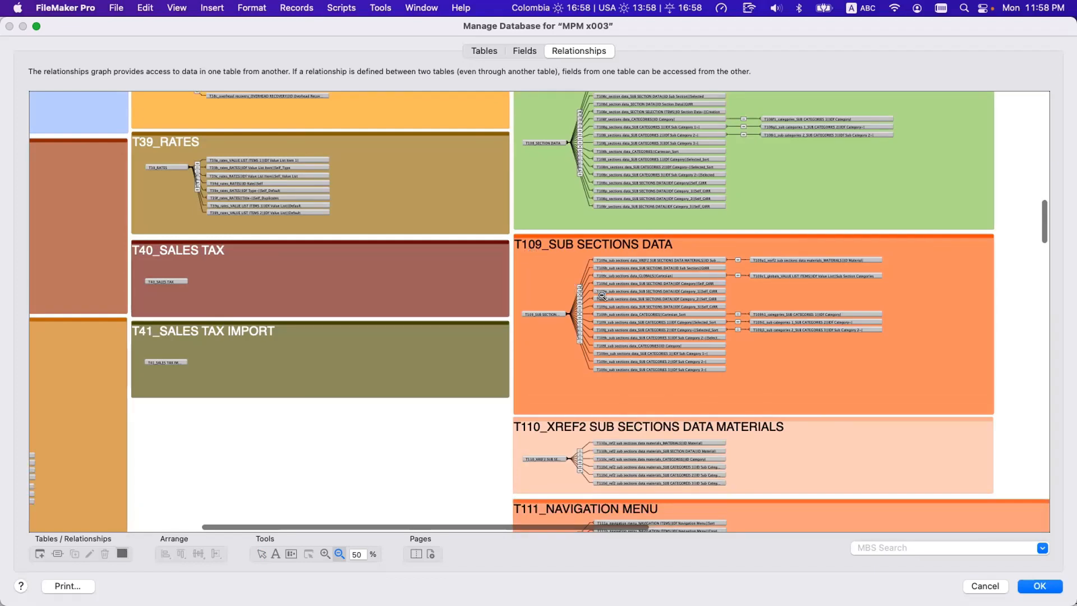
# Examine the occurrence names in the T109_SUB SECTIONS DATA group at 125% zoom and compare them with the T108 group.
pyautogui.click(325, 554)
pyautogui.click(729, 245)
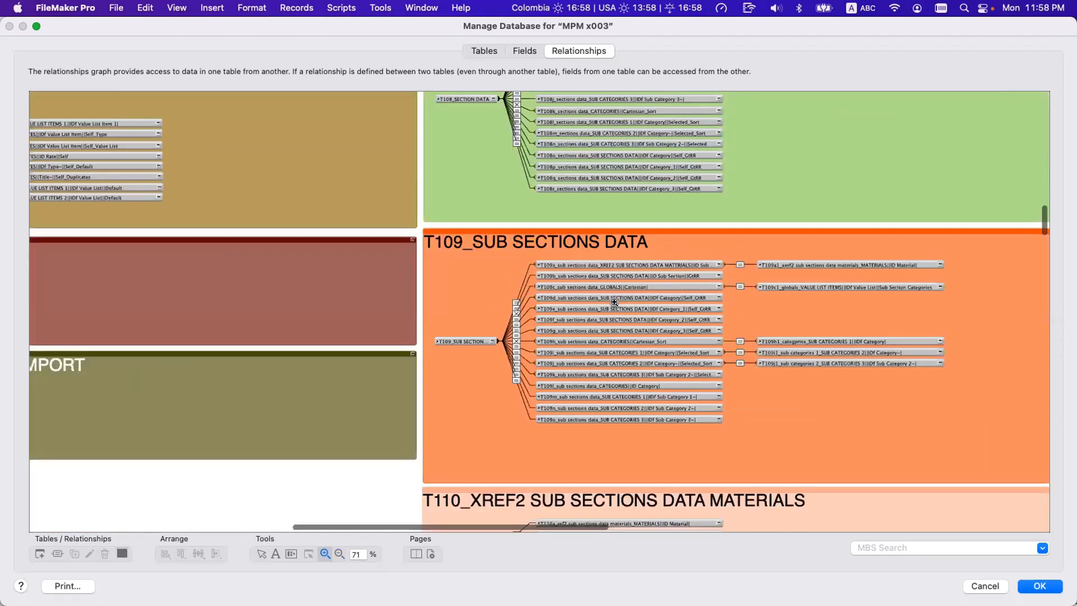
pyautogui.click(614, 303)
pyautogui.click(616, 307)
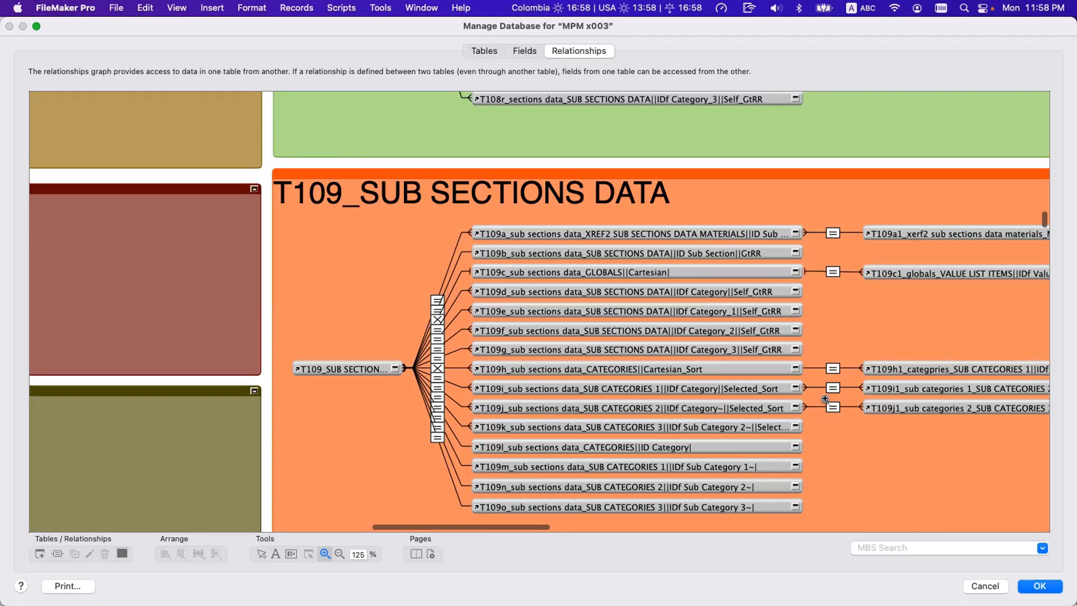
pyautogui.hscroll(-10, 925, 300)
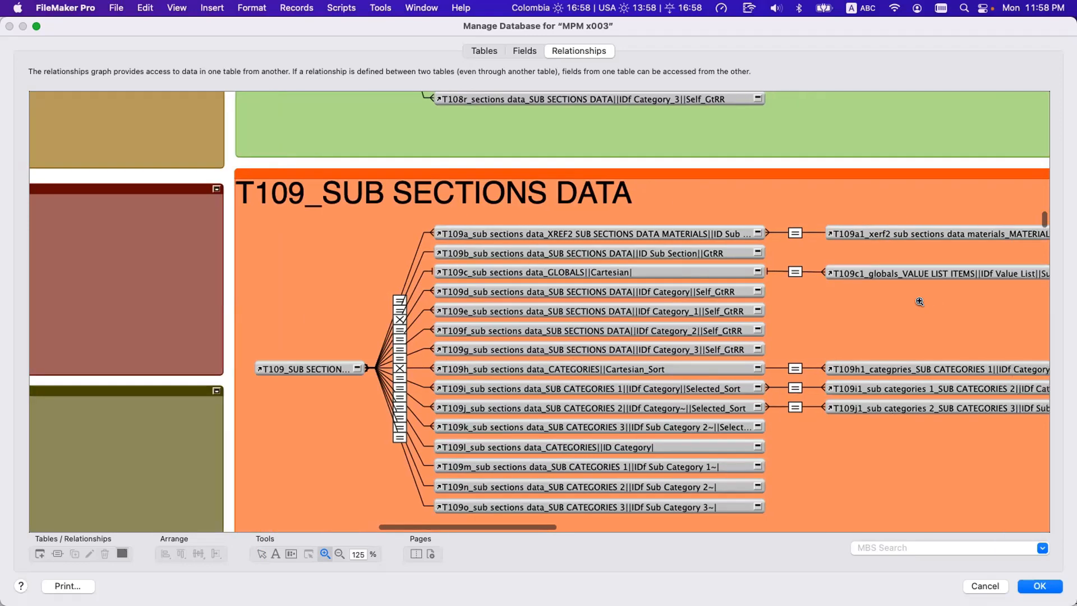
pyautogui.hscroll(12, 868, 303)
pyautogui.scroll(5, 869, 303)
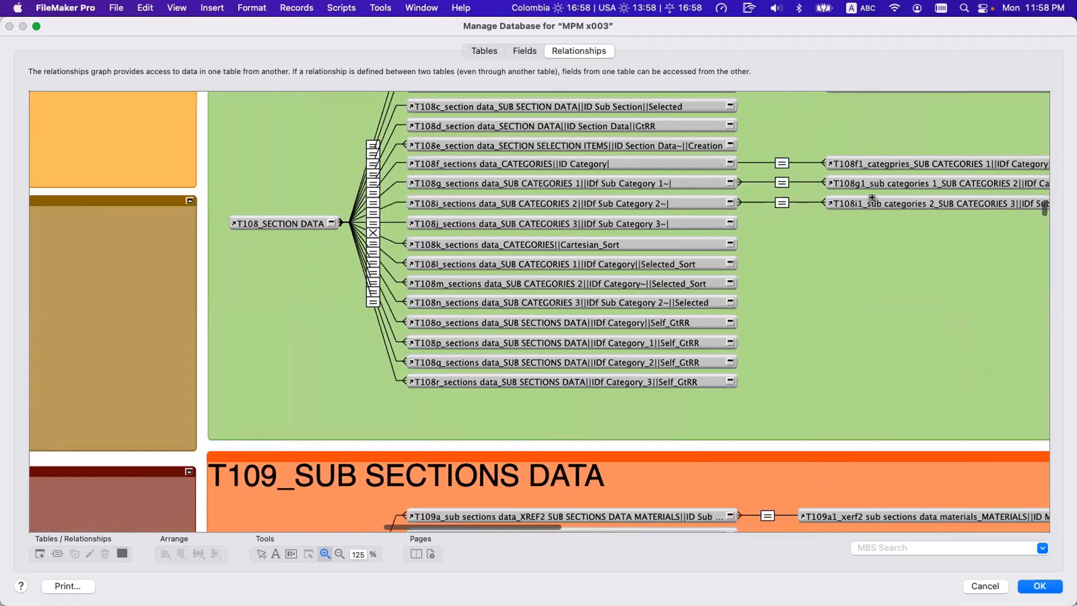
pyautogui.scroll(-10, 824, 253)
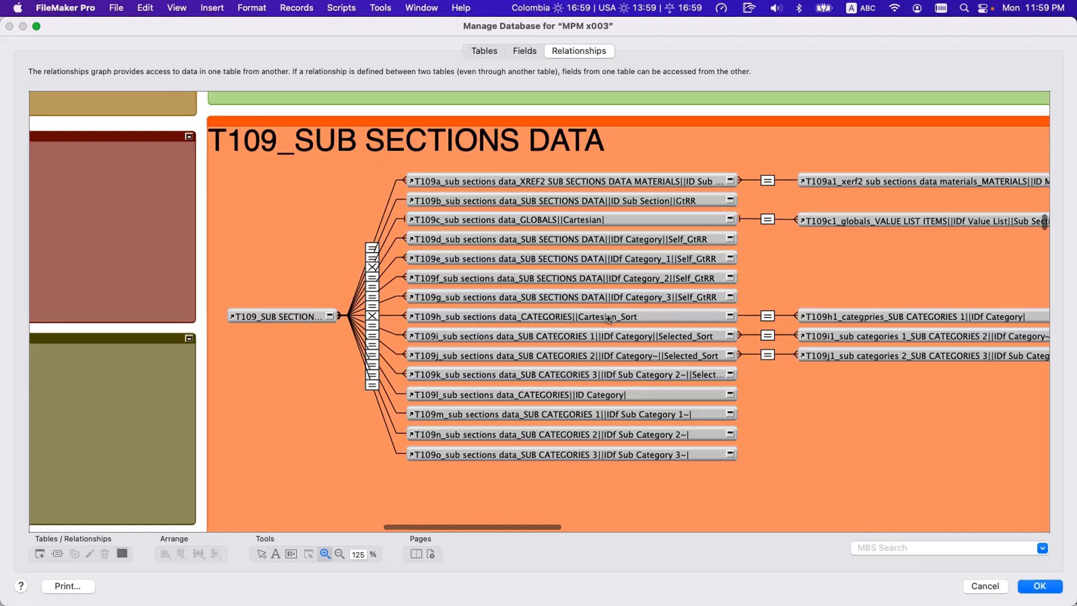
pyautogui.hscroll(5, 639, 320)
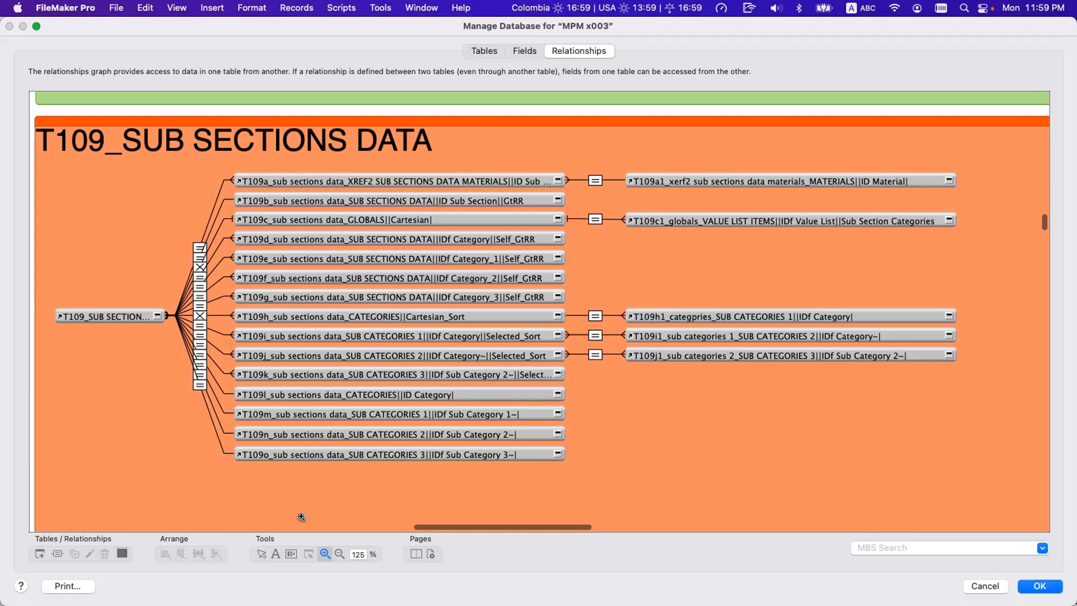
# Trace the chain from the T109 anchor through T109h_sub sections data_CATEGORIES||Cartesian_Sort to T109h1_categpries_SUB CATEGORIES 1||IDf Category|, selecting each occurrence.
pyautogui.click(260, 553)
pyautogui.click(393, 314)
pyautogui.click(110, 314)
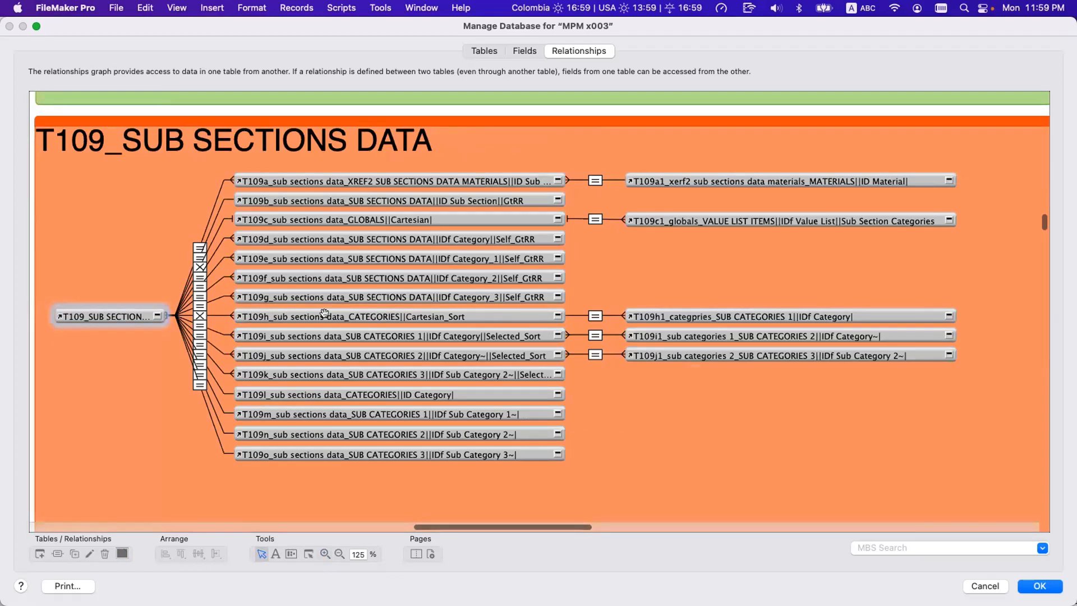
pyautogui.doubleClick(366, 312)
pyautogui.press('Escape')
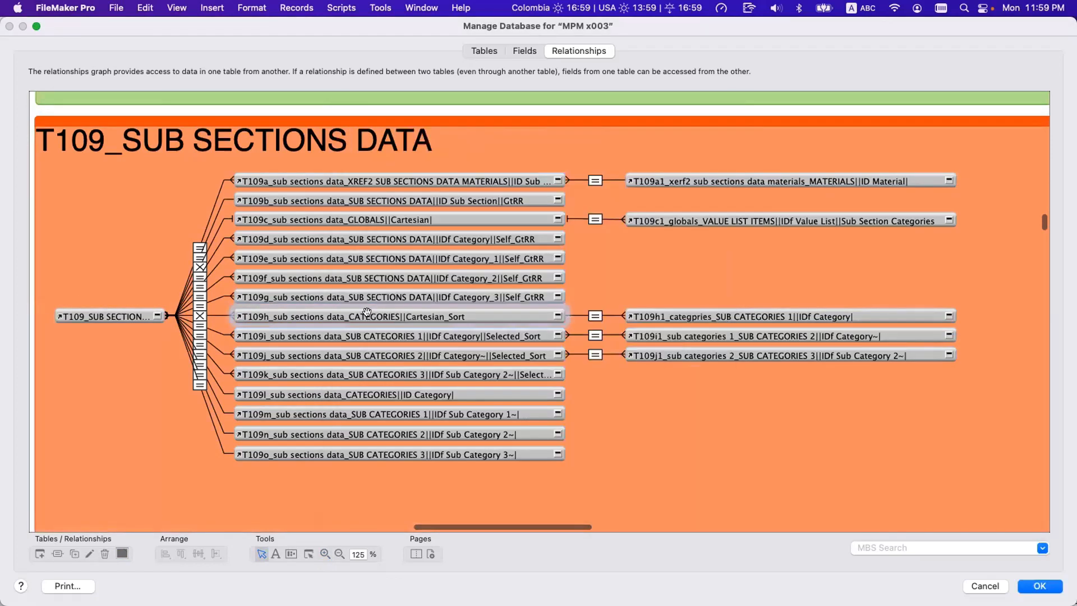
pyautogui.click(628, 315)
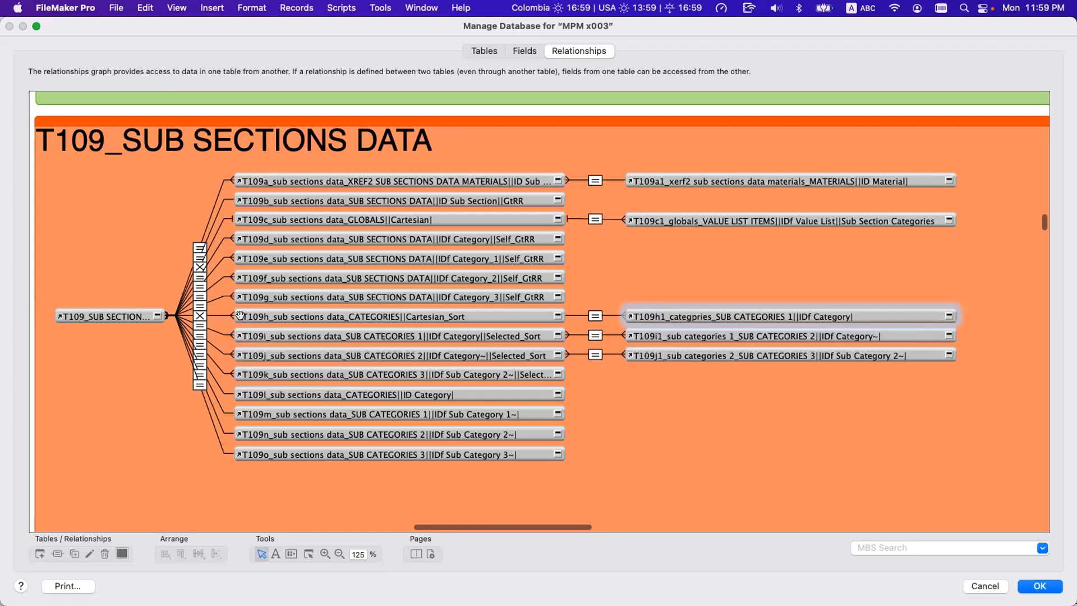
pyautogui.click(264, 315)
pyautogui.click(645, 315)
# Close the database management dialog and start a new watch expression in the Data Viewer.
pyautogui.click(521, 52)
pyautogui.press('Escape')
pyautogui.press('Return')
pyautogui.click(364, 7)
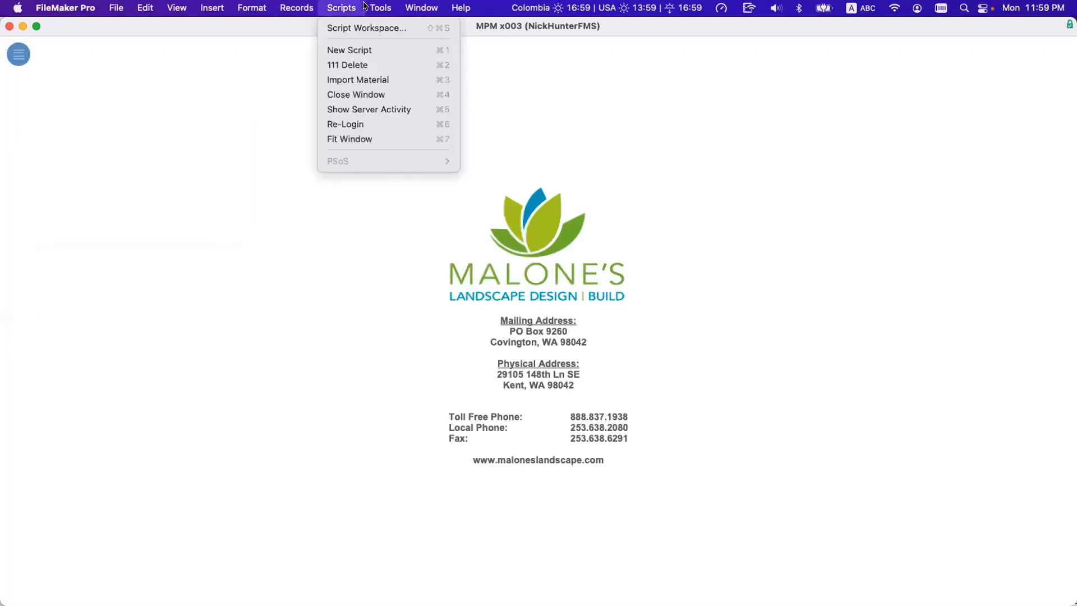
pyautogui.click(392, 57)
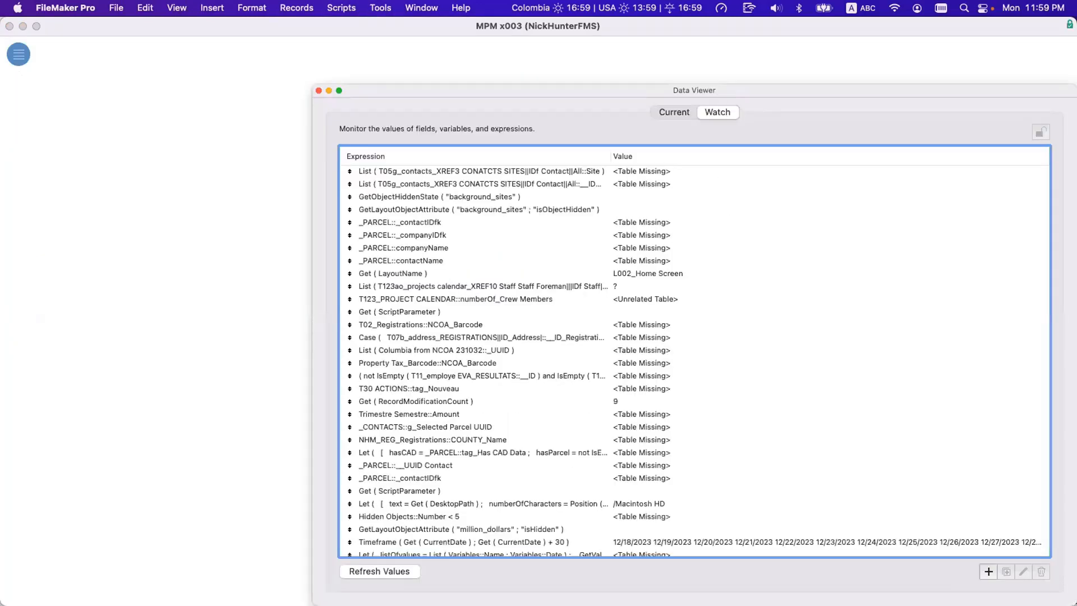
pyautogui.click(987, 571)
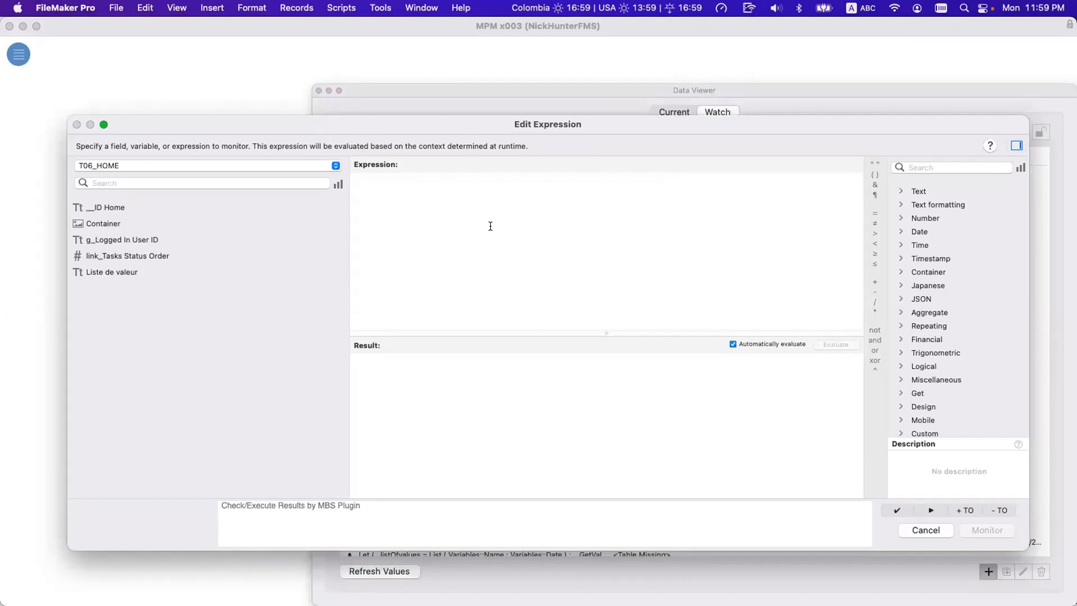
# Enter t109 as the watch expression and look through the suggested T109 occurrences.
pyautogui.write('t109')
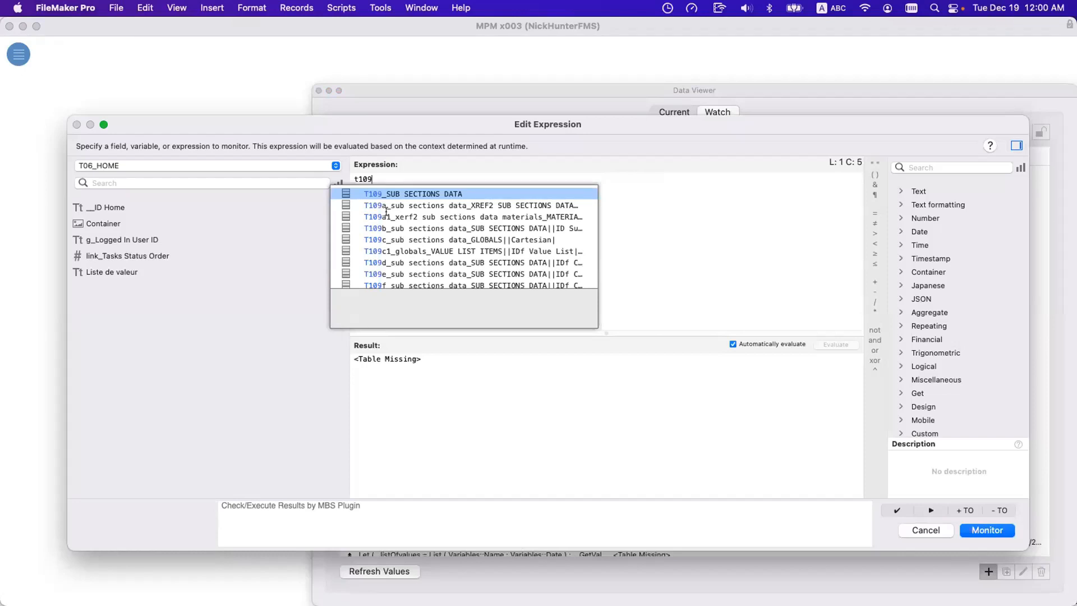
pyautogui.scroll(-3, 390, 213)
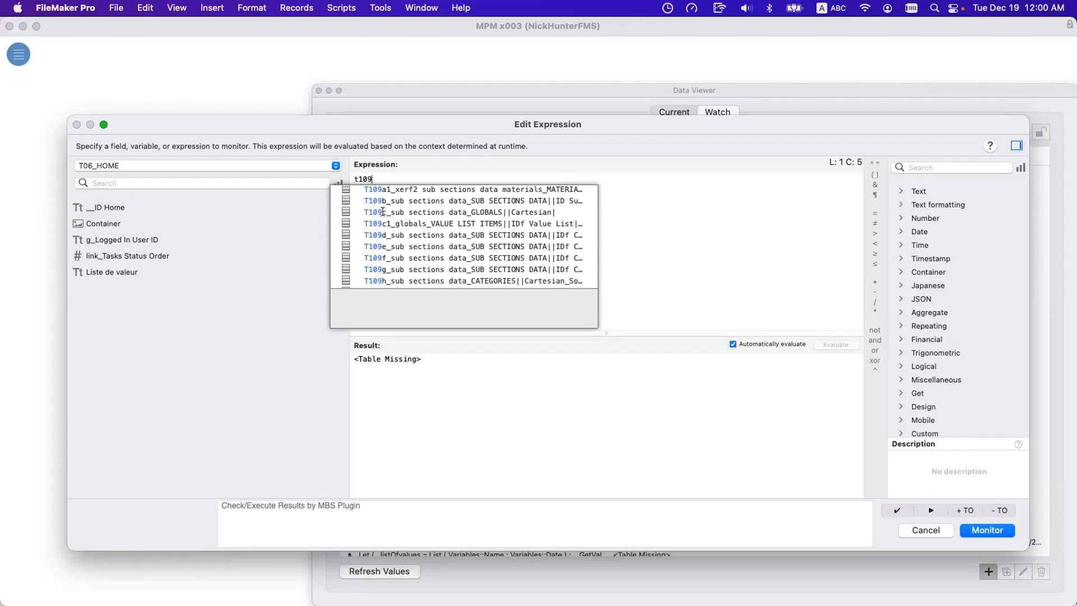
pyautogui.scroll(-5, 382, 212)
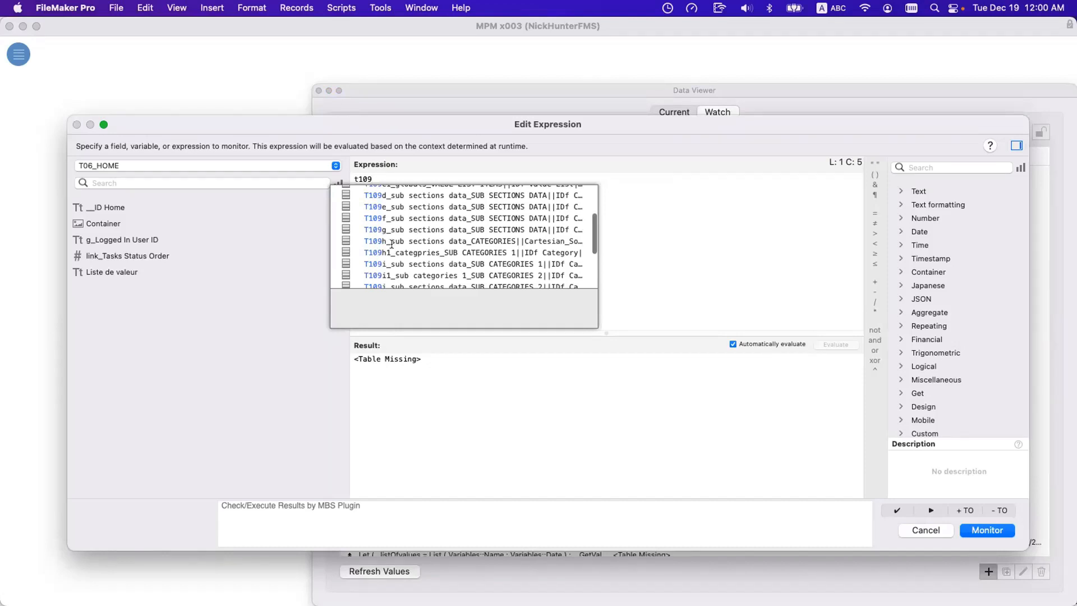
# Replace the expression with t109h1 and insert the suggested occurrence T109h1_categpries_SUB CATEGORIES 1||IDf Category|.
pyautogui.doubleClick(380, 175)
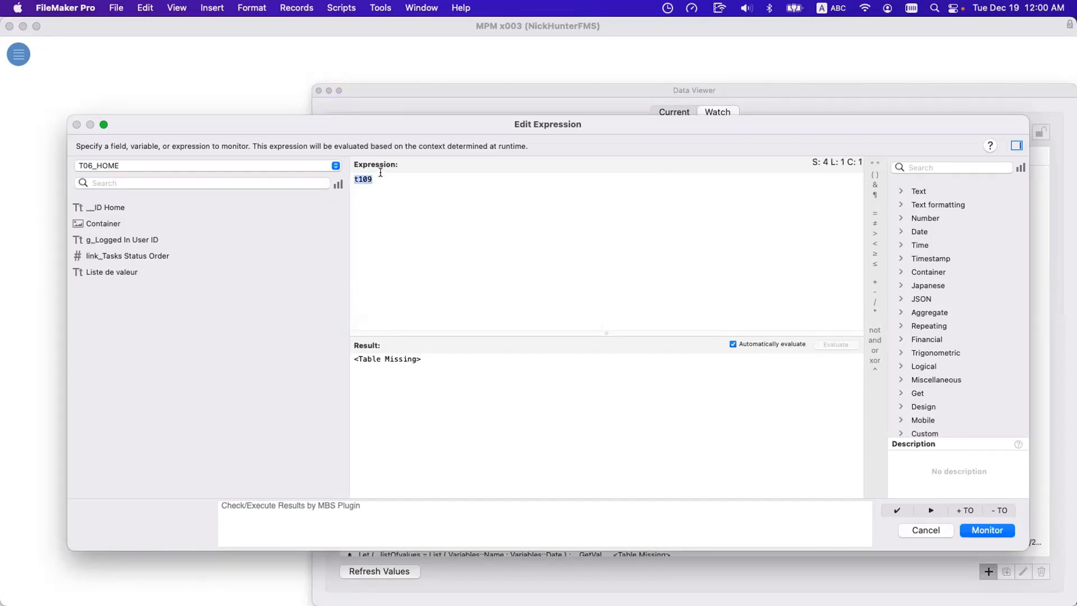
pyautogui.write('t')
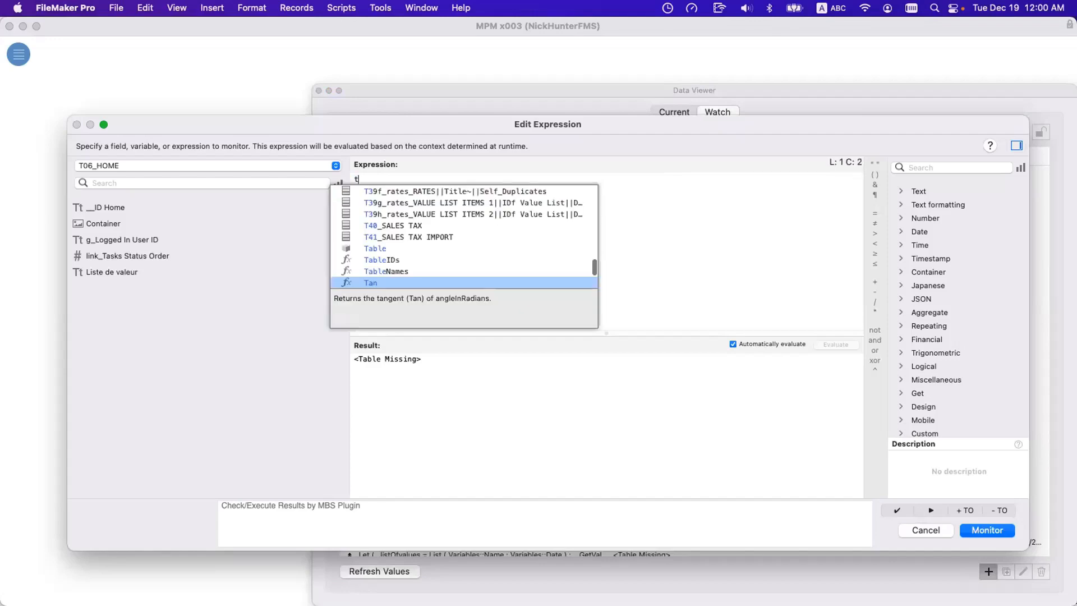
pyautogui.write('109h1')
pyautogui.press('Return')
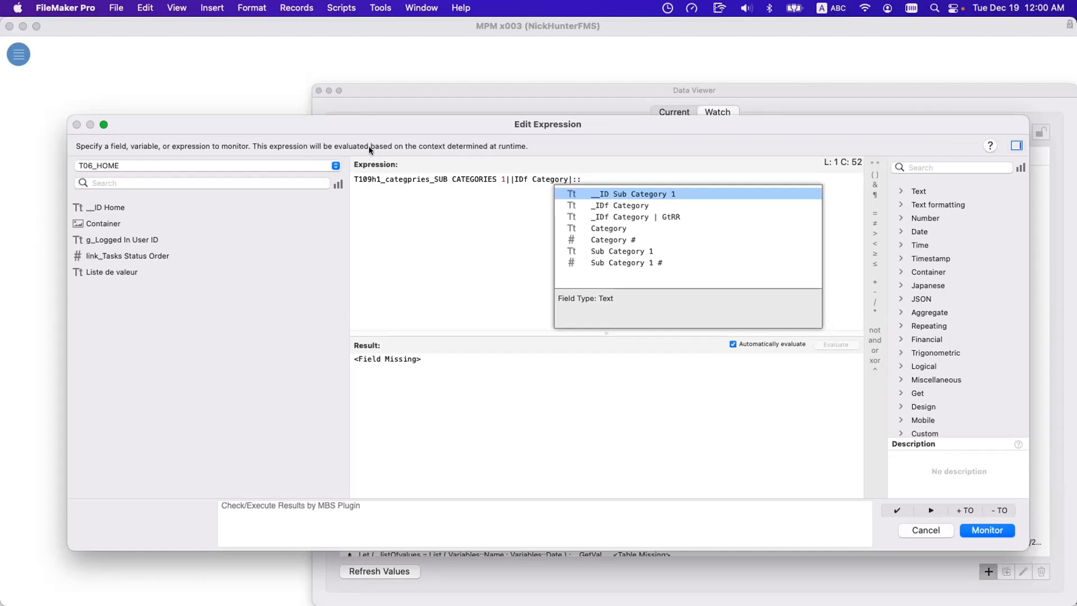
# Highlight the descriptive part after the T109h1_ prefix and the whole occurrence name, and clear the expression.
pyautogui.moveTo(385, 179); pyautogui.dragTo(586, 173)
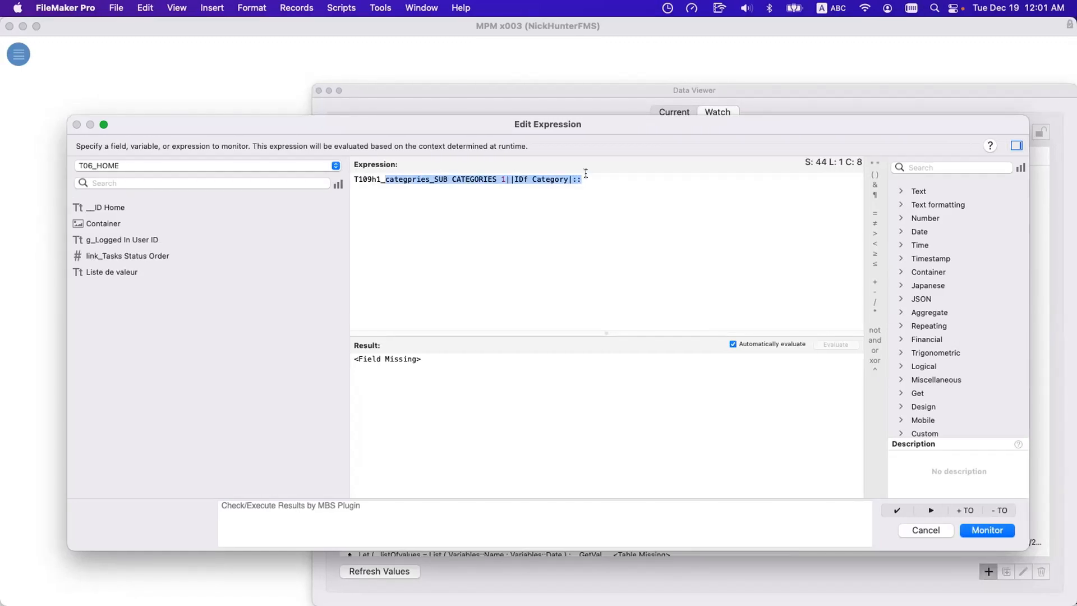
pyautogui.moveTo(582, 179); pyautogui.dragTo(348, 172)
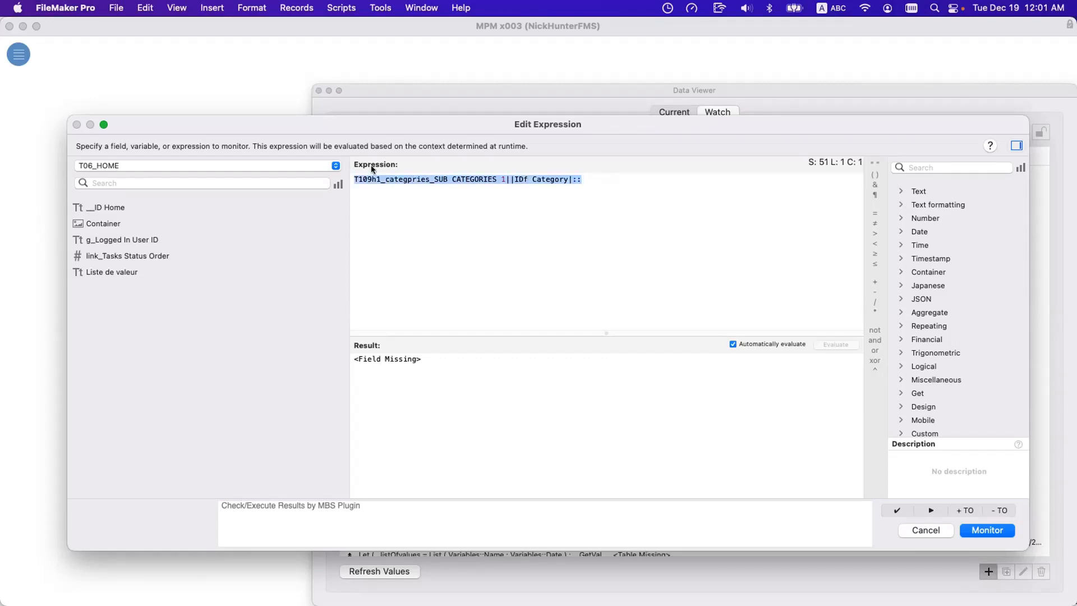
pyautogui.click(383, 188)
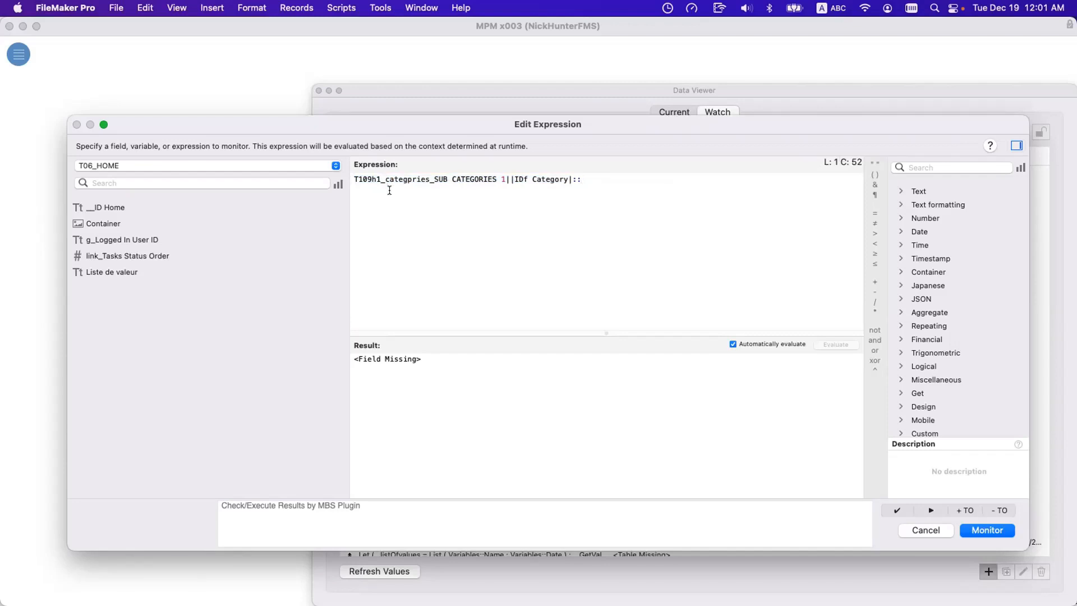
pyautogui.moveTo(380, 178); pyautogui.dragTo(622, 178)
pyautogui.moveTo(642, 182); pyautogui.dragTo(236, 168)
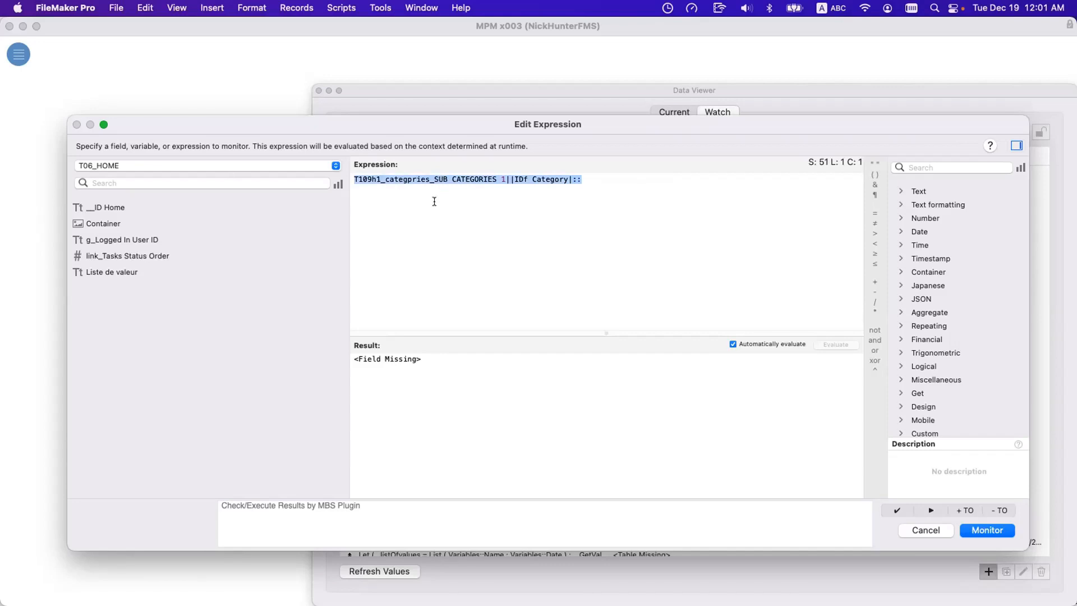
pyautogui.write('t0')
pyautogui.press('BackSpace')
pyautogui.press('BackSpace')
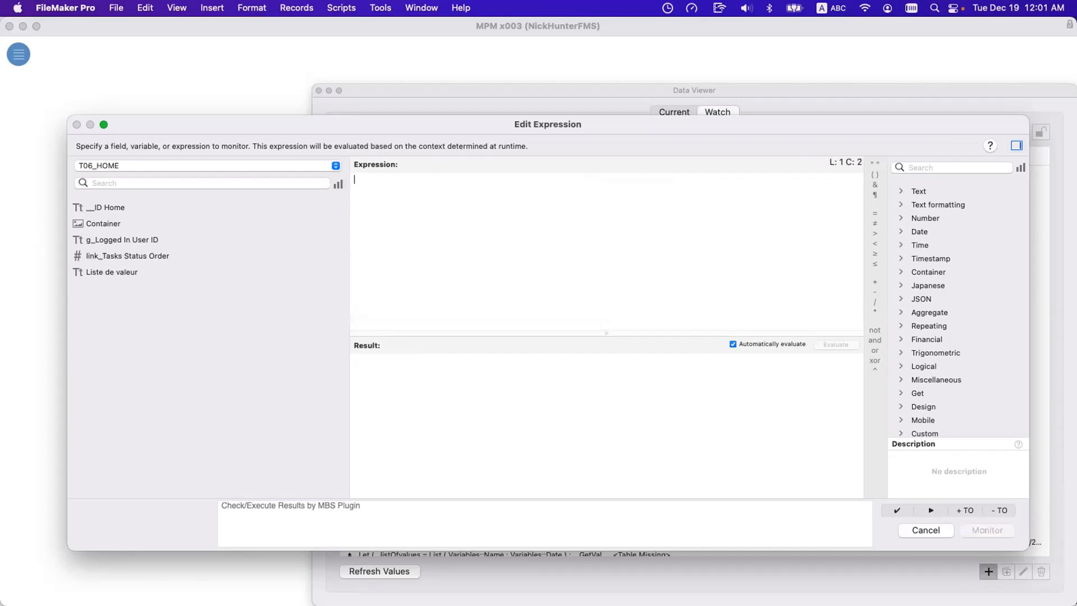
# Look through the expression's full table occurrence list and leave the T06_HOME selection in place.
pyautogui.click(312, 166)
pyautogui.scroll(-10, 289, 228)
pyautogui.scroll(-20, 290, 227)
pyautogui.scroll(15, 290, 227)
pyautogui.scroll(20, 289, 227)
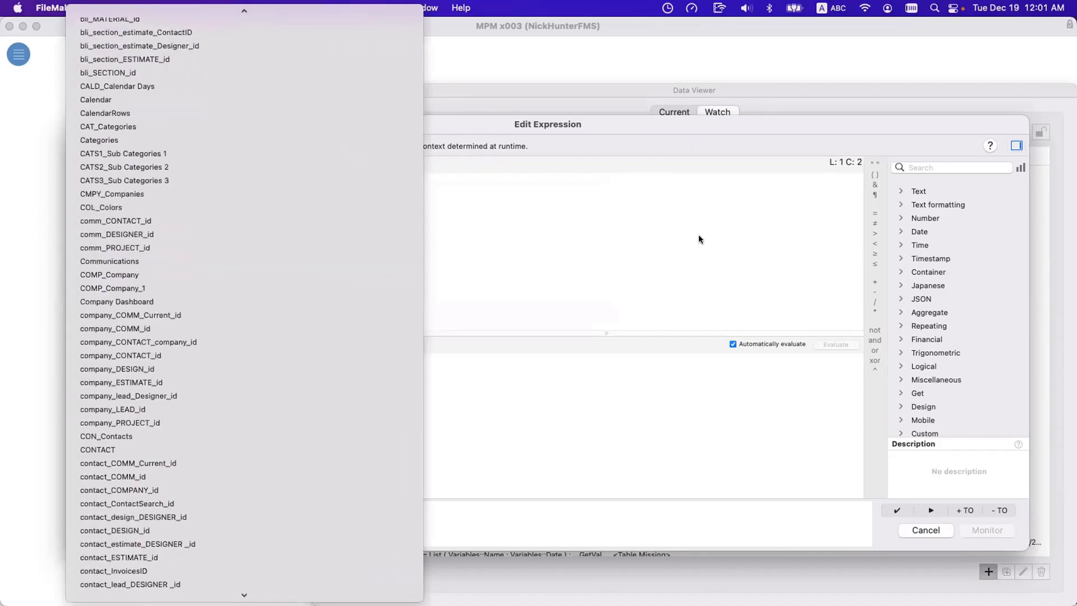
pyautogui.click(706, 238)
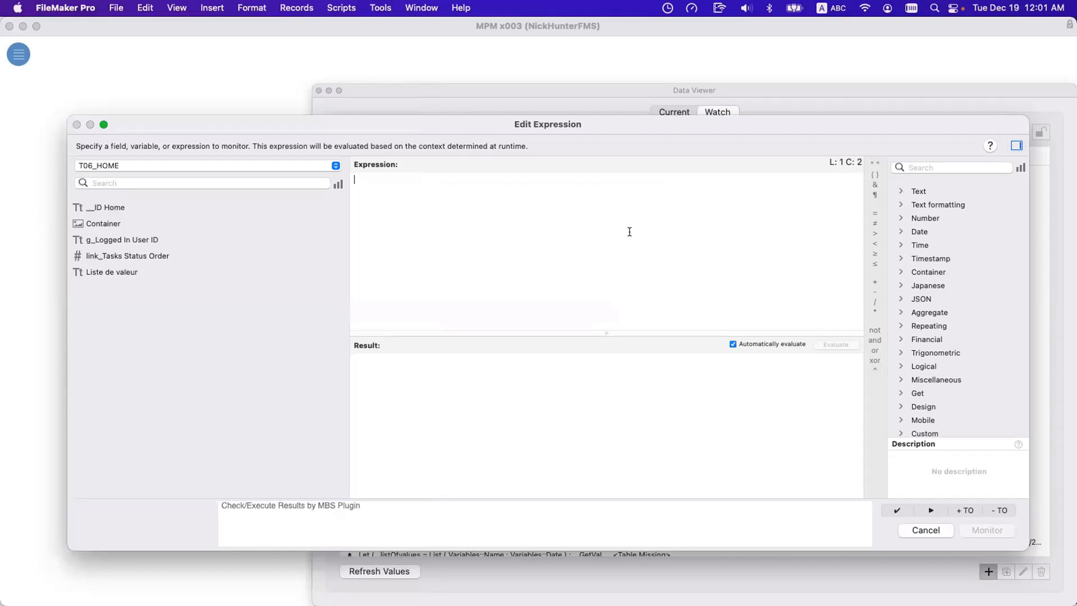
# Enter t109h1 as the watch expression and insert the suggested occurrence T109h1_categpries_SUB CATEGORIES 1||IDf Category|.
pyautogui.write('t10')
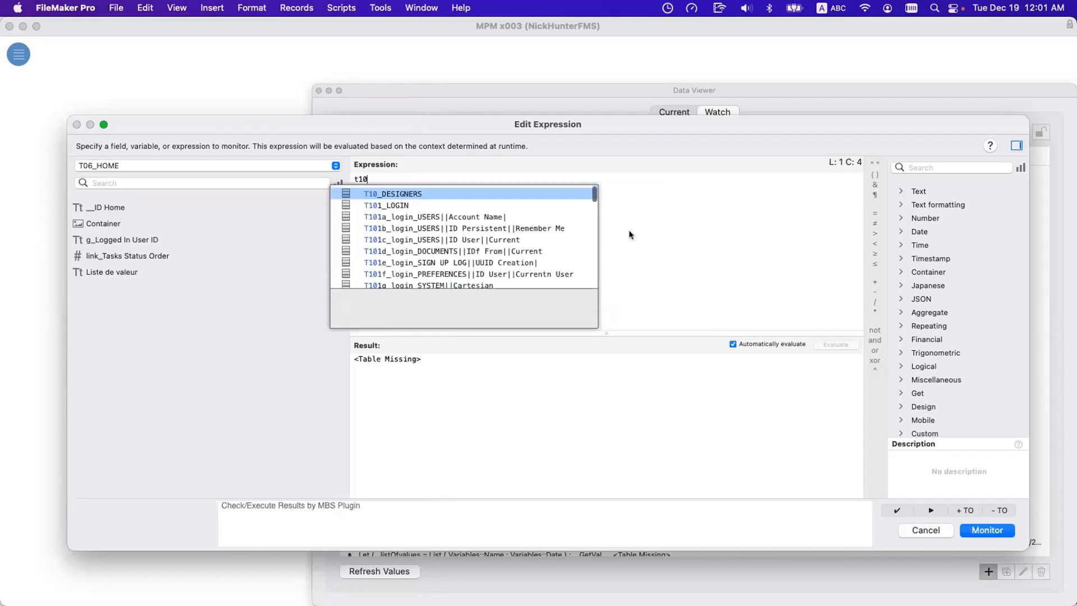
pyautogui.write('9h1')
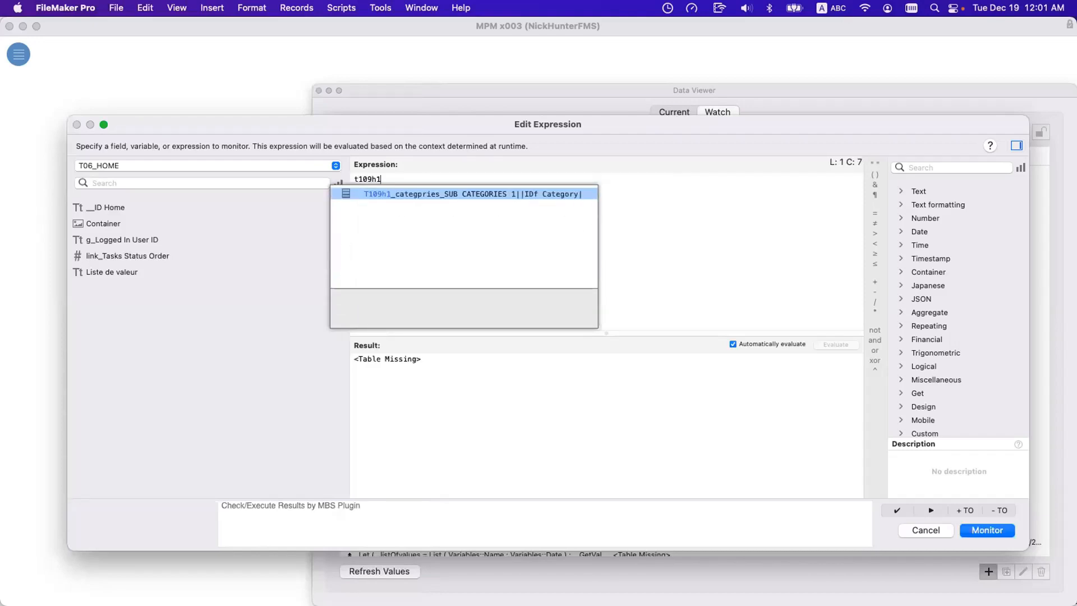
pyautogui.press('Return')
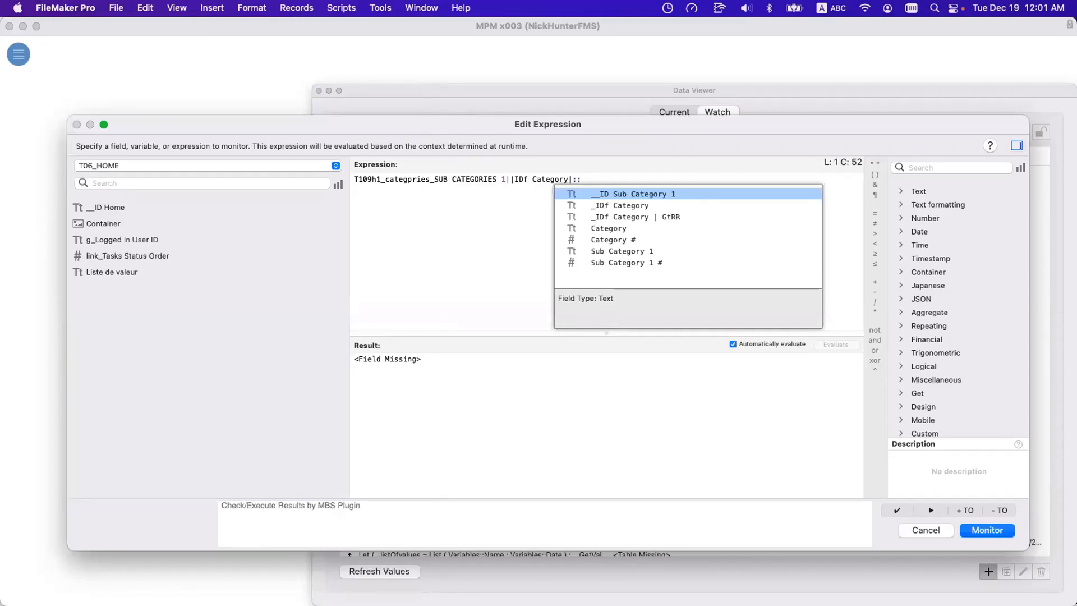
# Look through the expression's table occurrence list, and close the expression editor and the Data Viewer without saving.
pyautogui.click(237, 202)
pyautogui.click(227, 165)
pyautogui.scroll(-20, 228, 162)
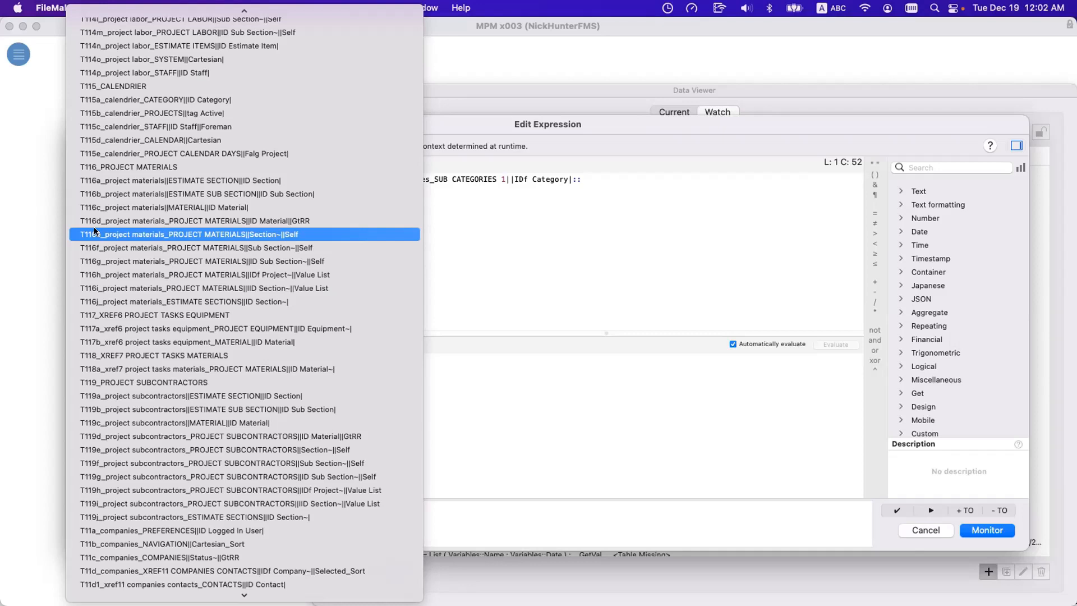
pyautogui.press('Escape')
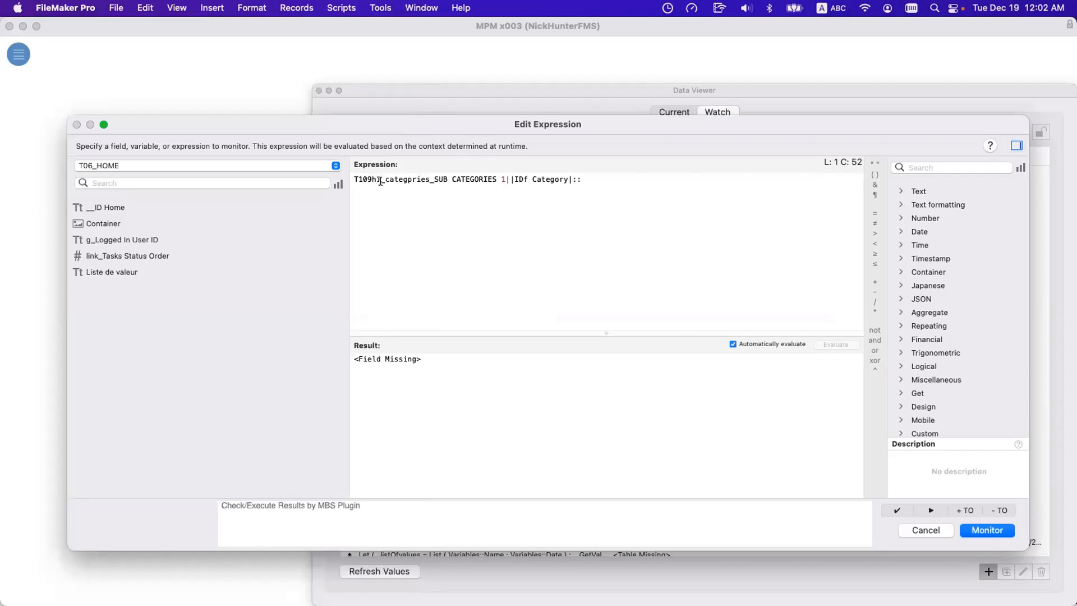
pyautogui.press('Escape')
pyautogui.press('Escape')
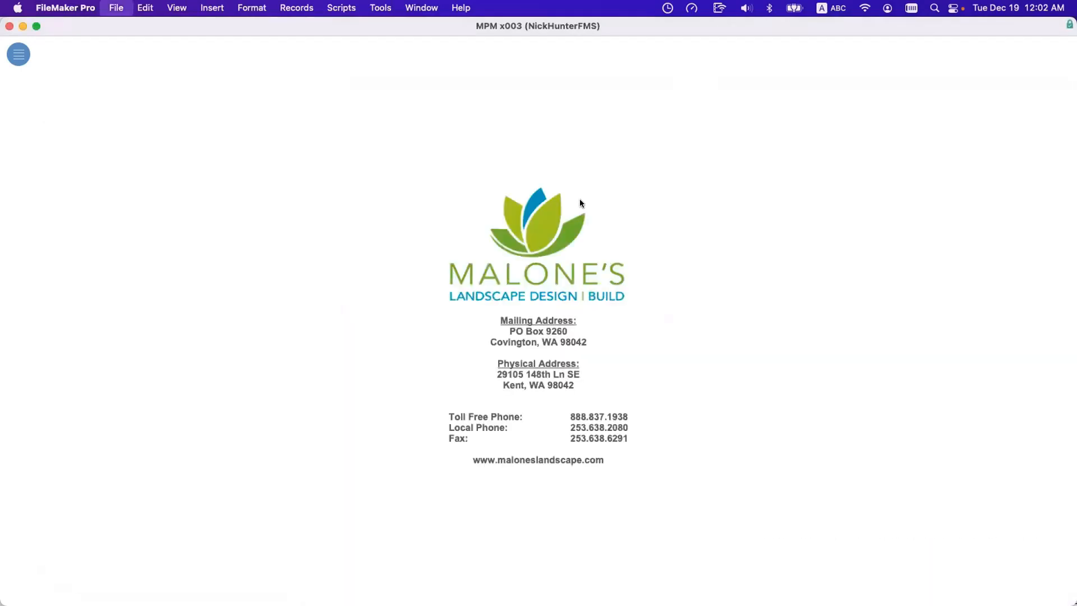
# Open the relationships graph of MPM x003 and survey the colour-coded occurrence groups, beginning with T00_PREFERENCES.
pyautogui.press('shift+super+d')
pyautogui.click(579, 50)
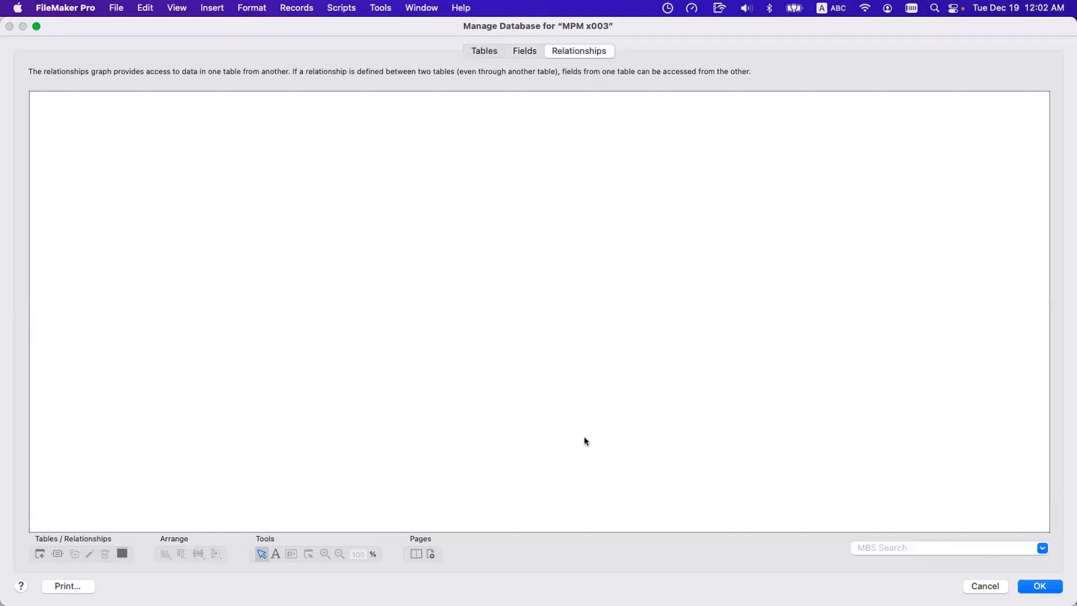
pyautogui.hscroll(15, 583, 441)
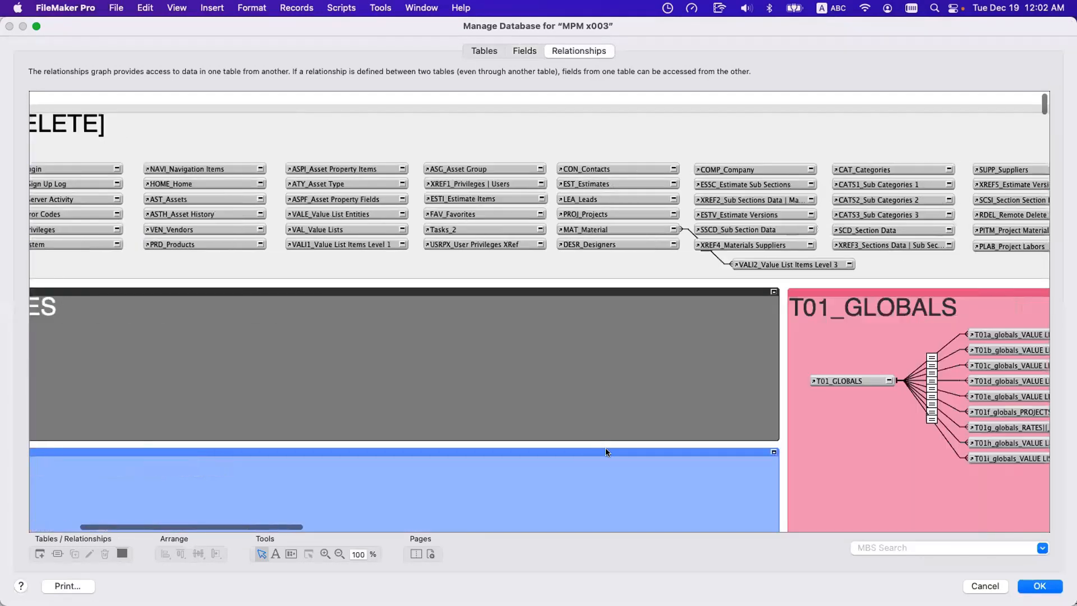
pyautogui.scroll(-2, 603, 445)
pyautogui.scroll(-4, 603, 445)
pyautogui.scroll(8, 603, 446)
pyautogui.hscroll(-15, 603, 446)
pyautogui.click(567, 412)
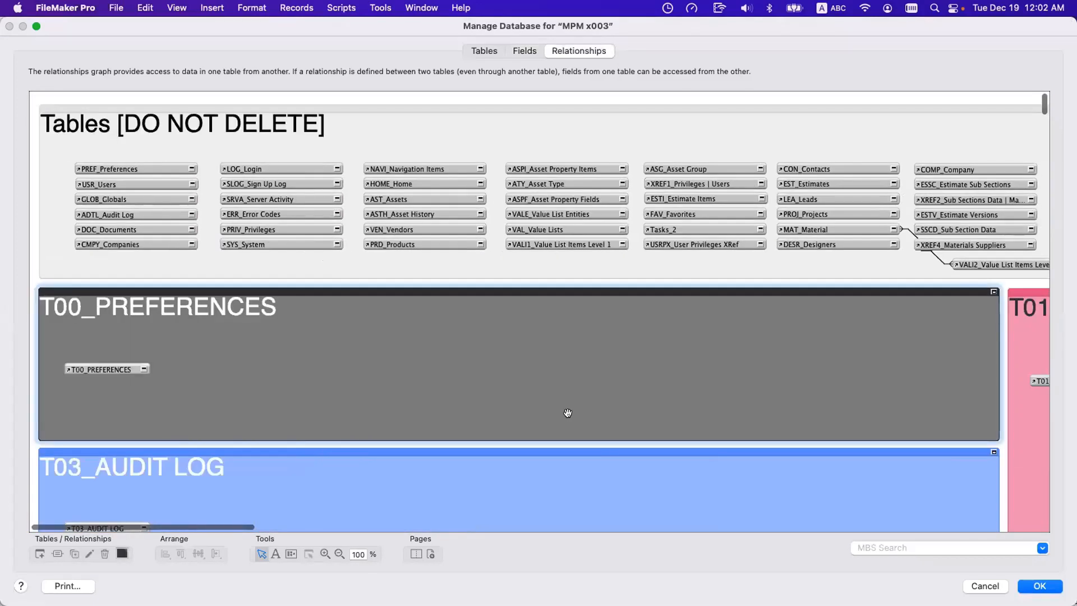
pyautogui.scroll(-20, 571, 412)
pyautogui.hscroll(6, 574, 411)
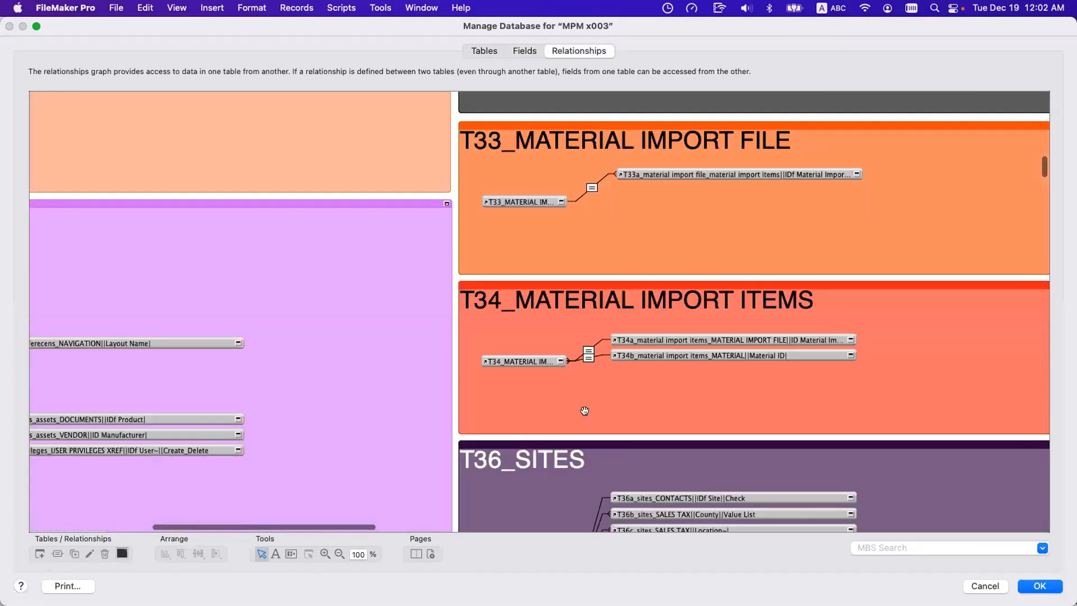
pyautogui.scroll(20, 585, 411)
pyautogui.hscroll(-8, 584, 410)
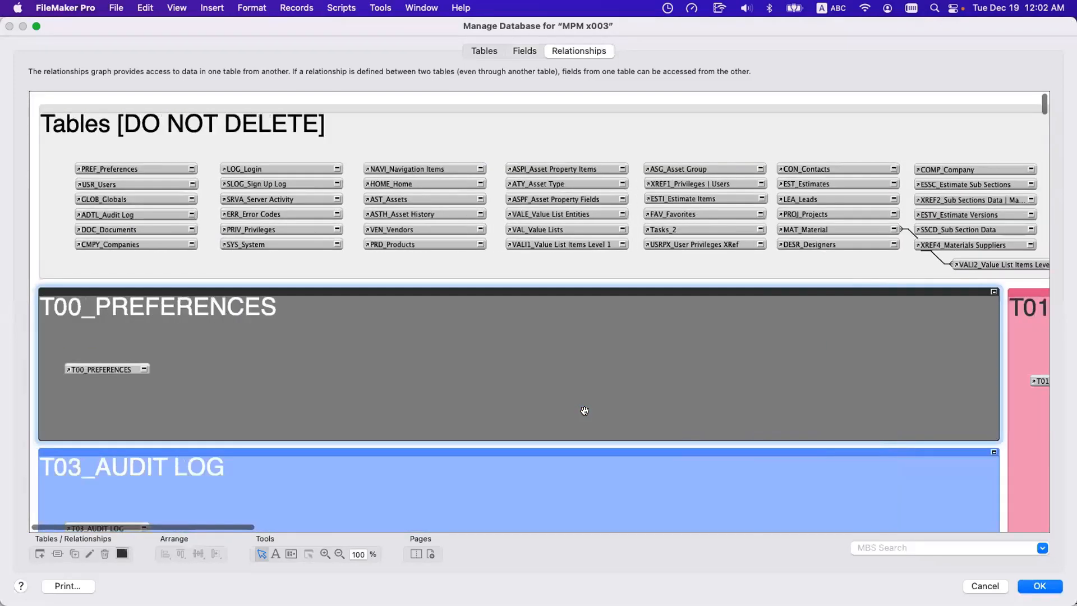
# Find the T109_SUB SECTIONS DATA group in the graph and select its T109 anchor occurrence.
pyautogui.scroll(-20, 584, 411)
pyautogui.hscroll(5, 585, 412)
pyautogui.scroll(5, 587, 416)
pyautogui.scroll(-10, 587, 417)
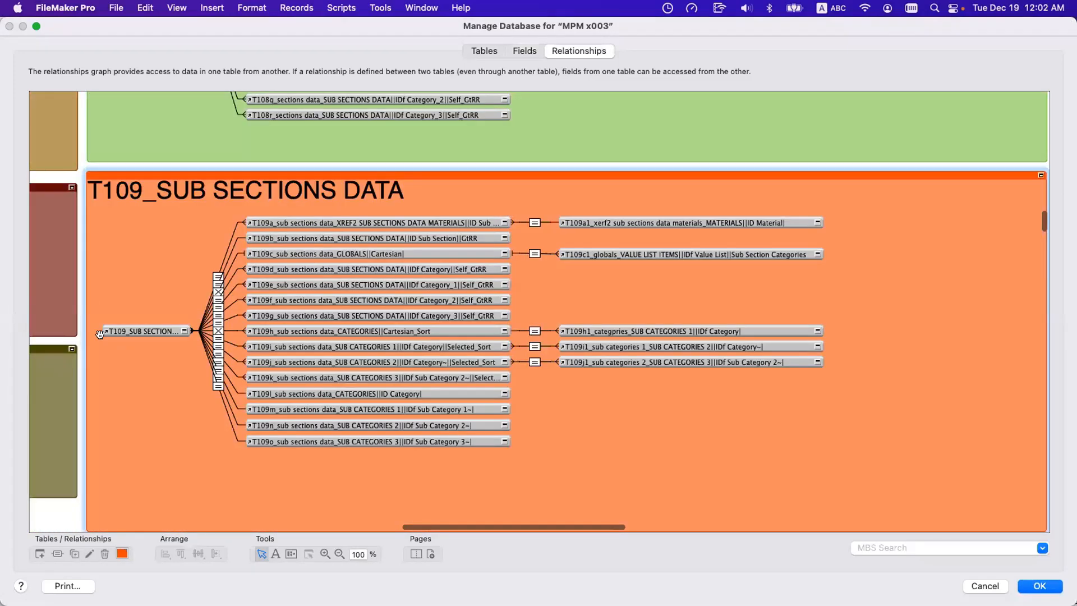
pyautogui.click(109, 328)
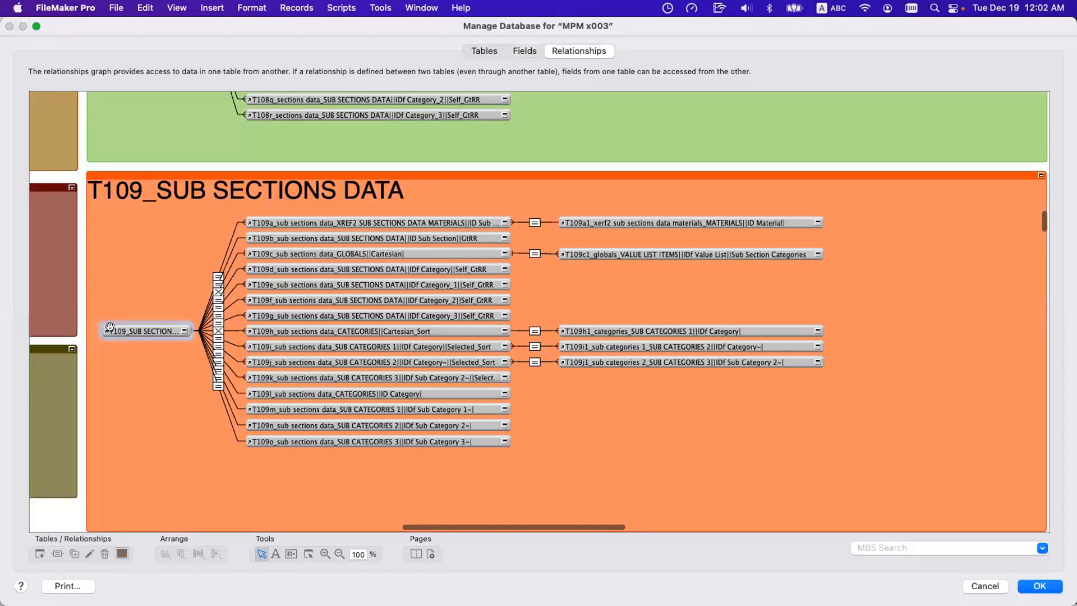
# Return to the start of the graph, select the T00_PREFERENCES group, and jump to the T109 group with the prefix t109.
pyautogui.scroll(15, 112, 302)
pyautogui.hscroll(-5, 112, 303)
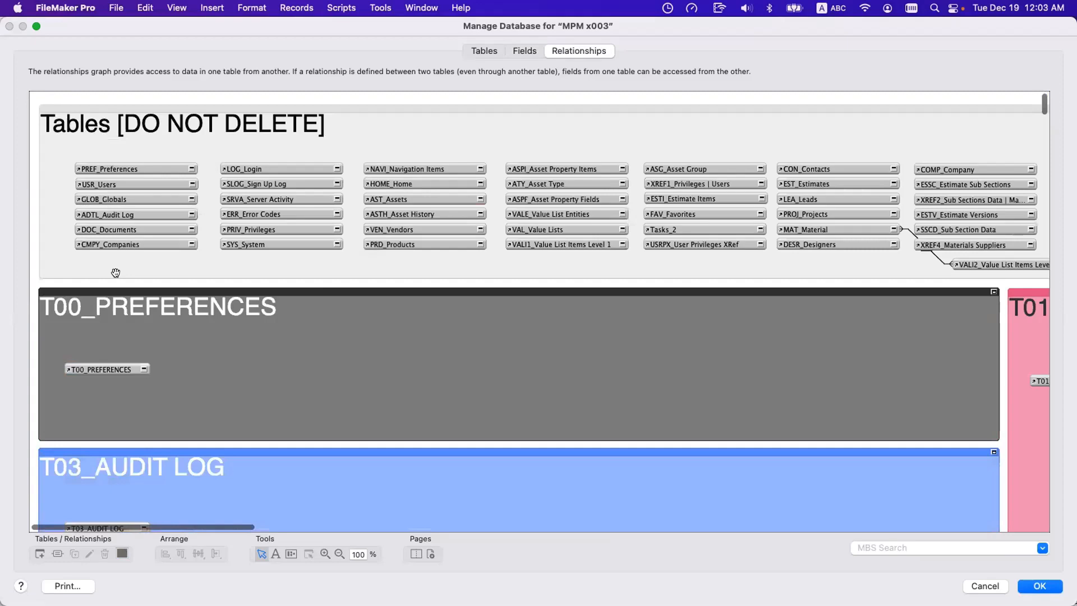
pyautogui.hscroll(1, 250, 336)
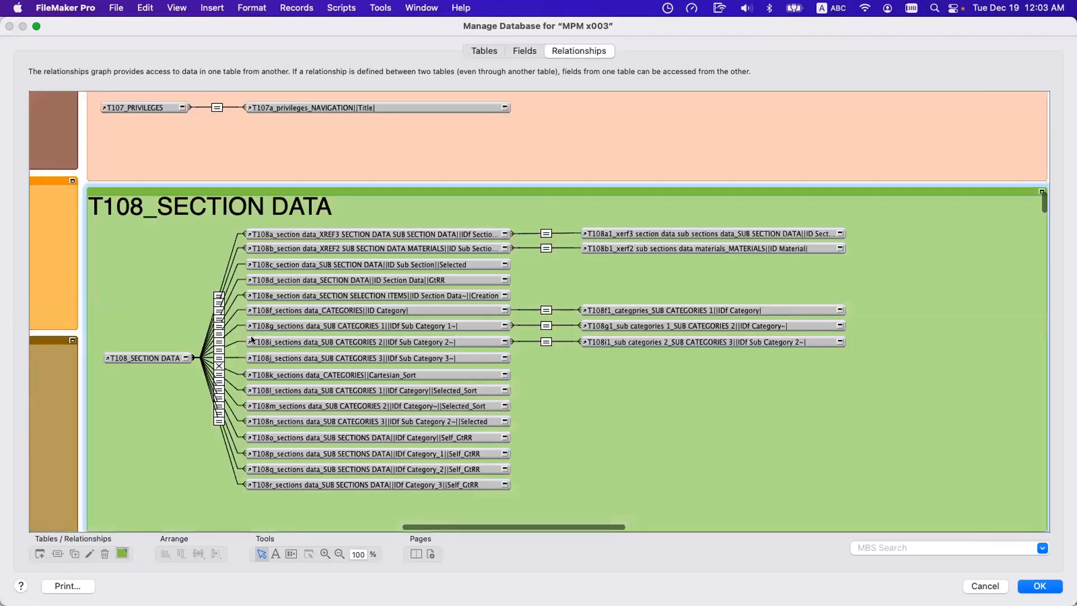
pyautogui.scroll(15, 251, 335)
pyautogui.scroll(20, 251, 336)
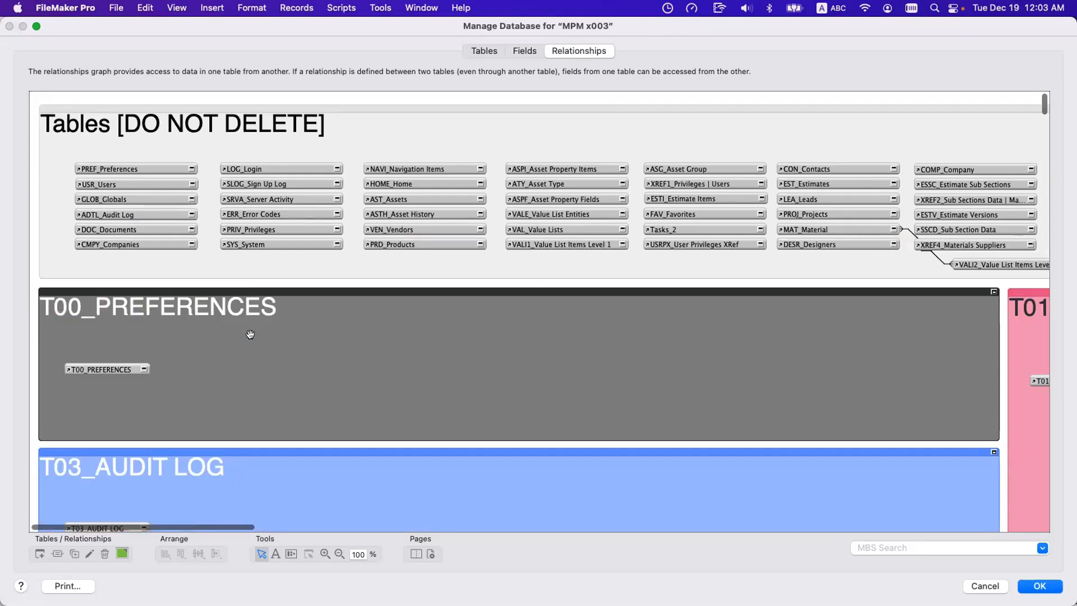
pyautogui.click(258, 292)
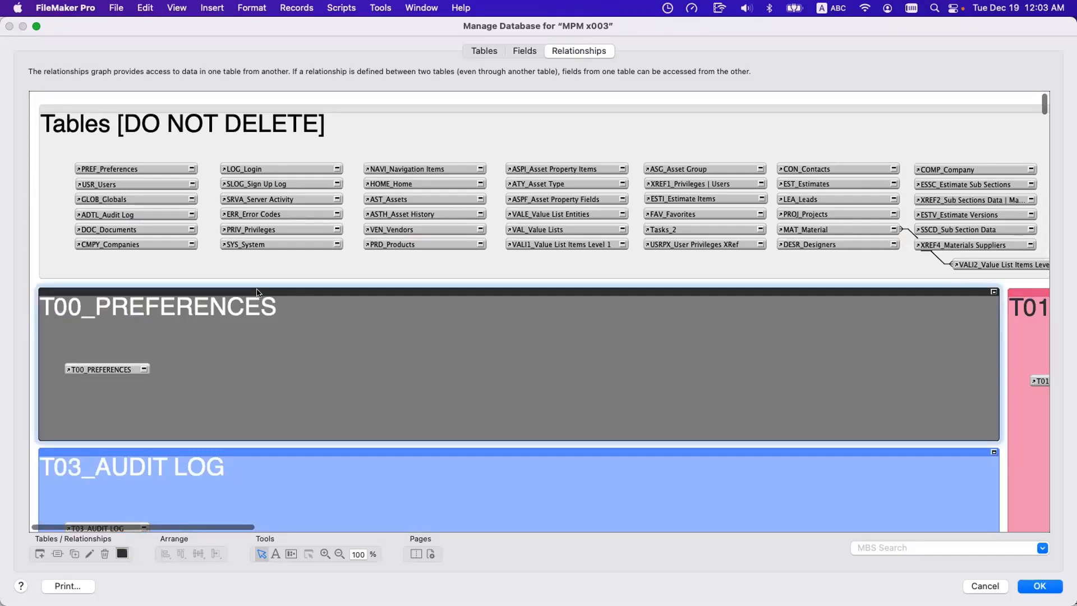
pyautogui.write('t109')
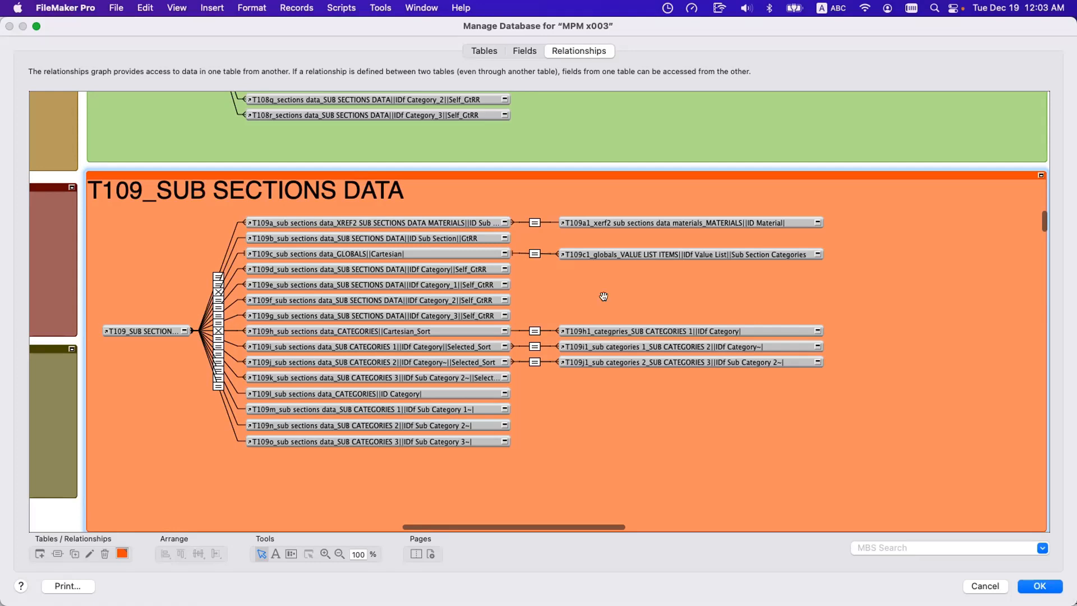
# Duplicate the T109h1 occurrence, base the copy on CATS2_Sub Categories 2 and change its name to read SUB CATEGORIES 2.
pyautogui.moveTo(627, 326); pyautogui.dragTo(628, 313)
pyautogui.press('super+d')
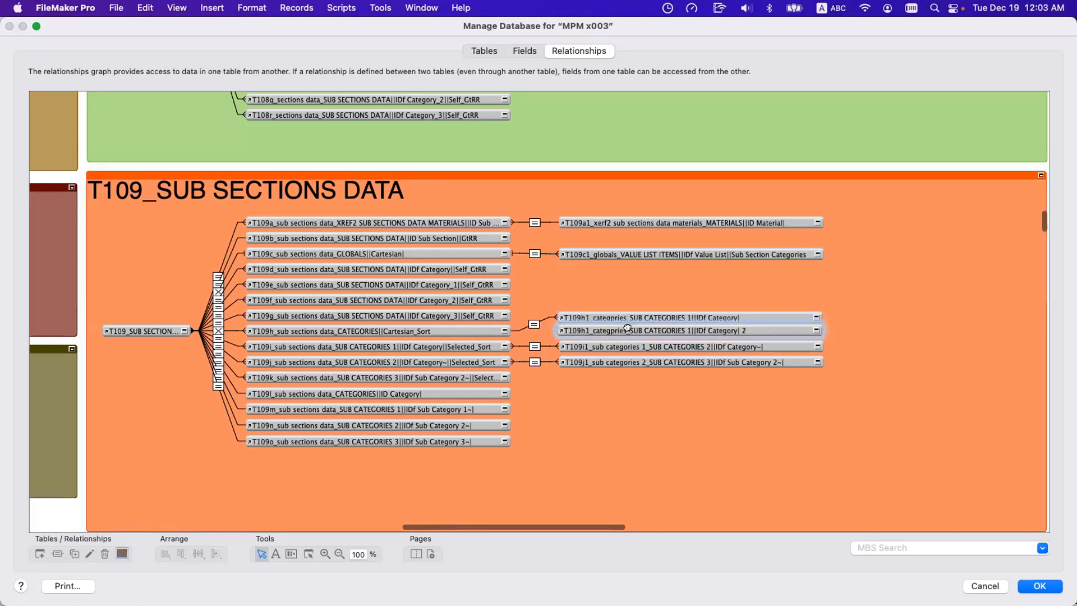
pyautogui.doubleClick(629, 332)
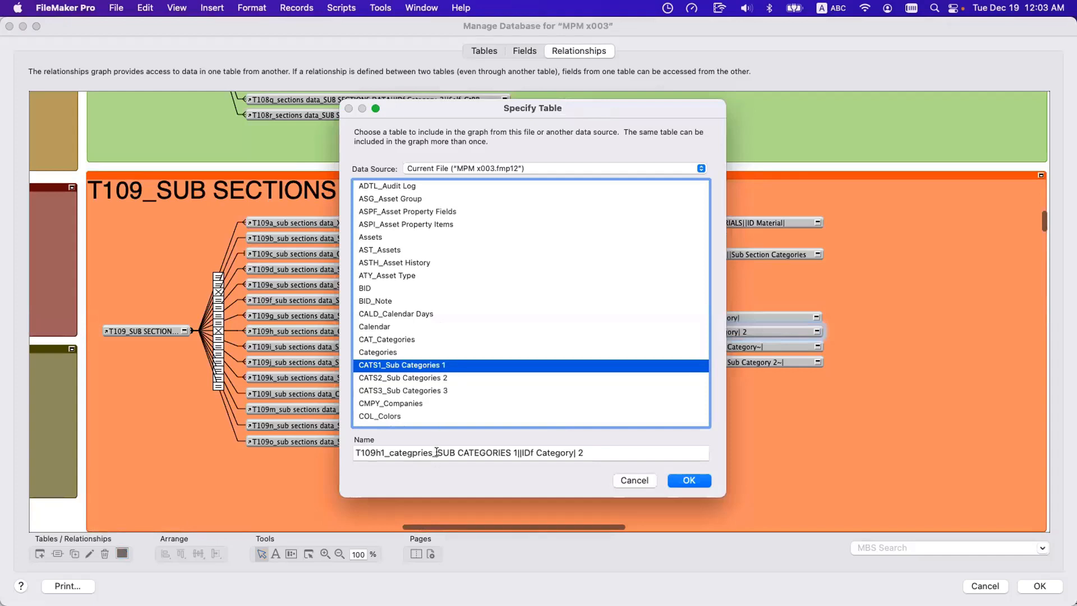
pyautogui.click(512, 452)
pyautogui.press('Delete')
pyautogui.write('2')
pyautogui.click(454, 378)
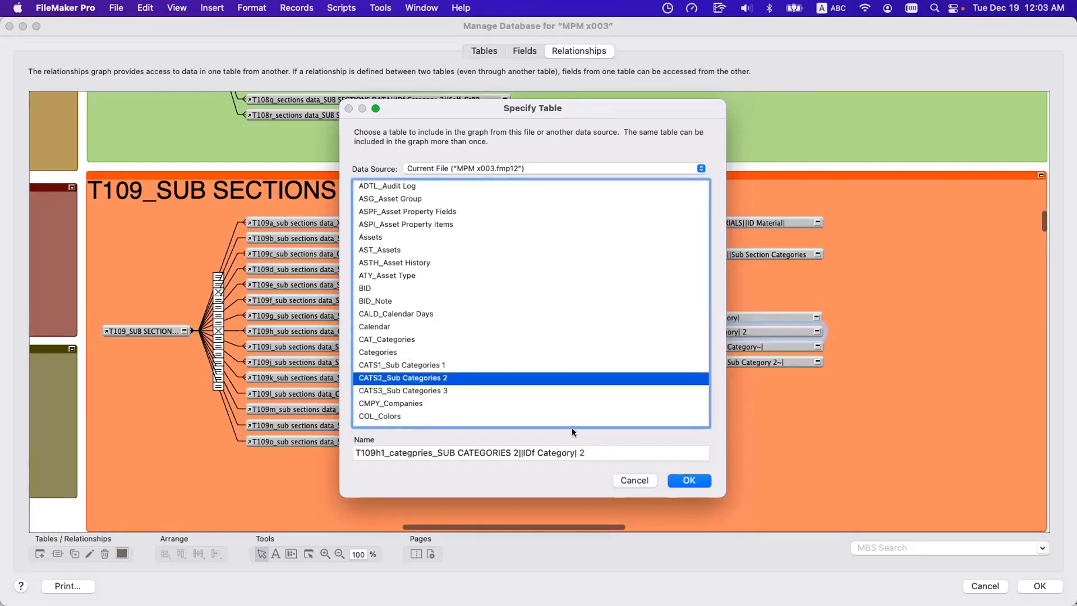
# Finish naming the copy T109h2_categpries_SUB CATEGORIES 2||IDf Category| and move both occurrences slightly up in the group.
pyautogui.click(599, 452)
pyautogui.press('BackSpace')
pyautogui.press('BackSpace')
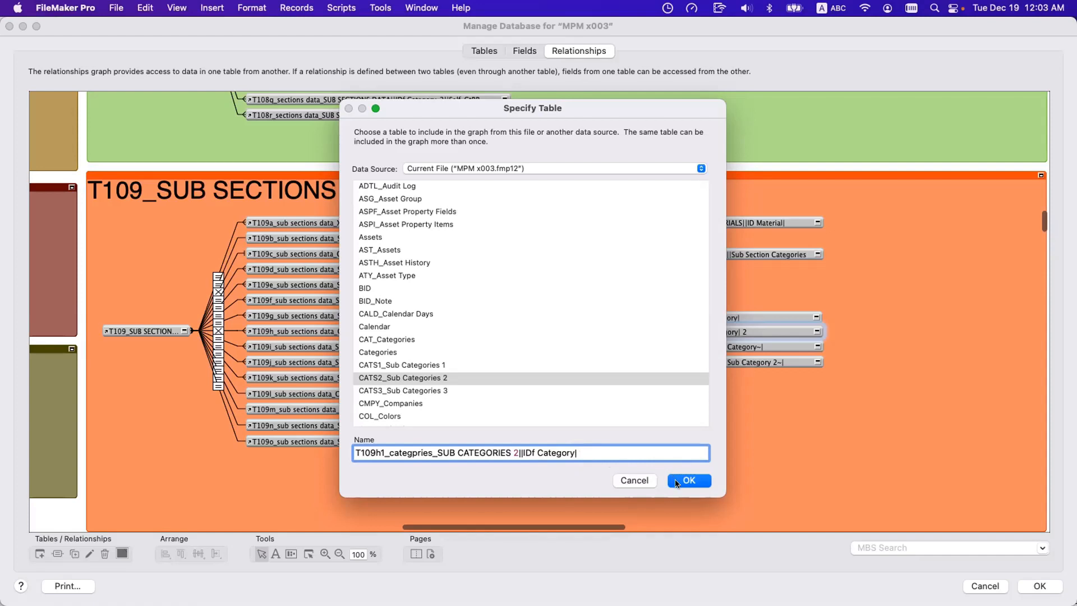
pyautogui.click(384, 453)
pyautogui.press('BackSpace')
pyautogui.write('2')
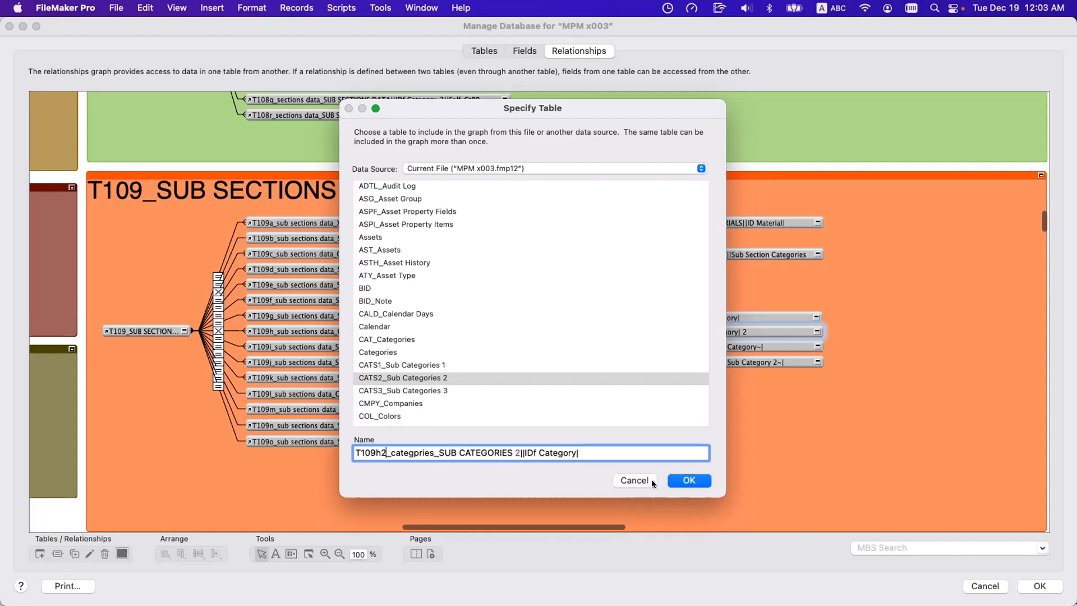
pyautogui.click(685, 481)
pyautogui.moveTo(627, 314)
pyautogui.mouseDown()
pyautogui.moveTo(628, 298)
pyautogui.moveTo(625, 315)
pyautogui.mouseUp()
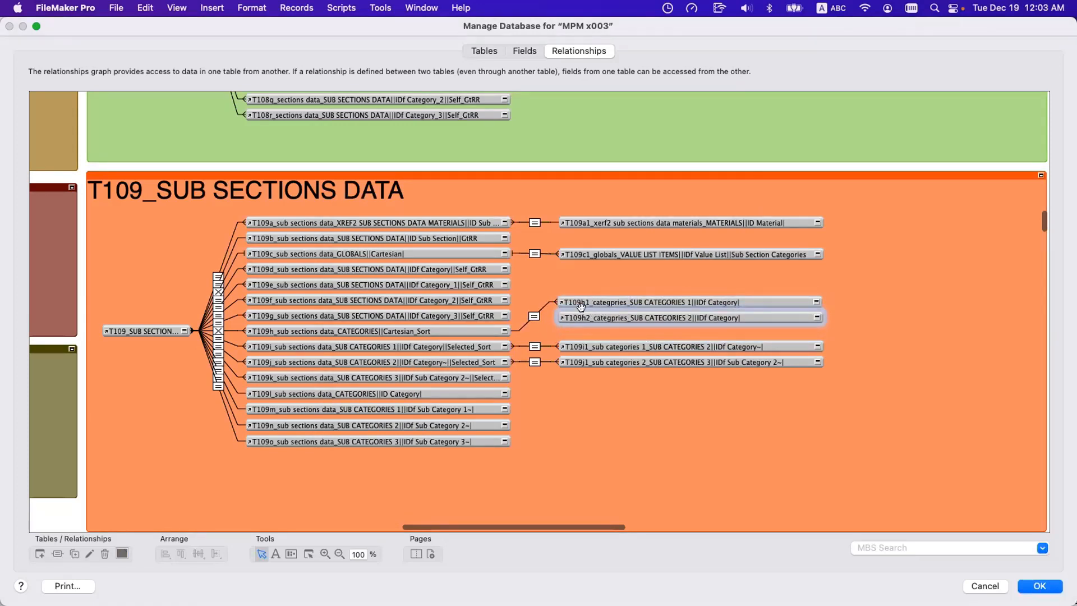
# Relate __ID Category in the T109h categories occurrence to _IDf Category in T109h2, and collapse both field lists.
pyautogui.click(816, 317)
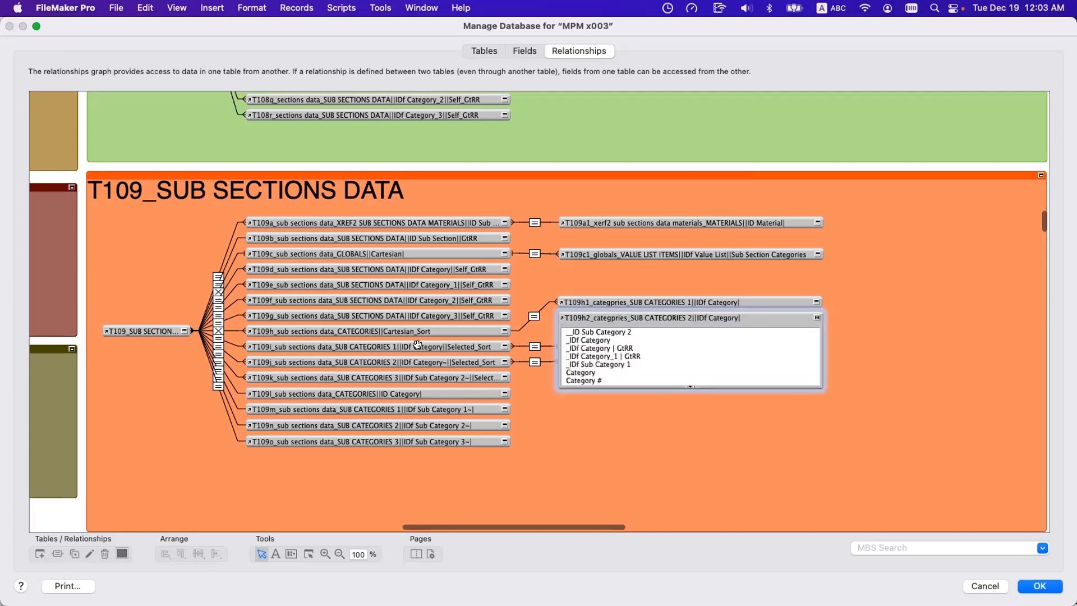
pyautogui.click(504, 331)
pyautogui.moveTo(288, 353); pyautogui.dragTo(588, 340)
pyautogui.click(503, 330)
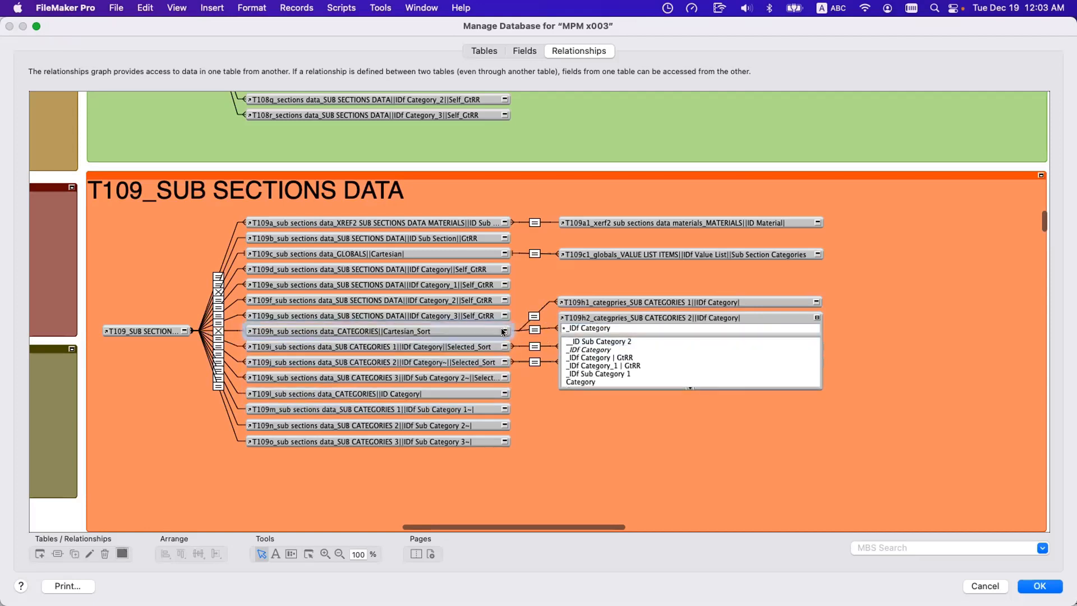
pyautogui.click(816, 317)
# Make room beneath the T109h1 occurrence, duplicate the T109h2 occurrence and open the copy's table settings.
pyautogui.moveTo(699, 302)
pyautogui.mouseDown()
pyautogui.moveTo(698, 285)
pyautogui.moveTo(698, 312)
pyautogui.moveTo(697, 298)
pyautogui.mouseUp()
pyautogui.press('super+d')
pyautogui.doubleClick(696, 318)
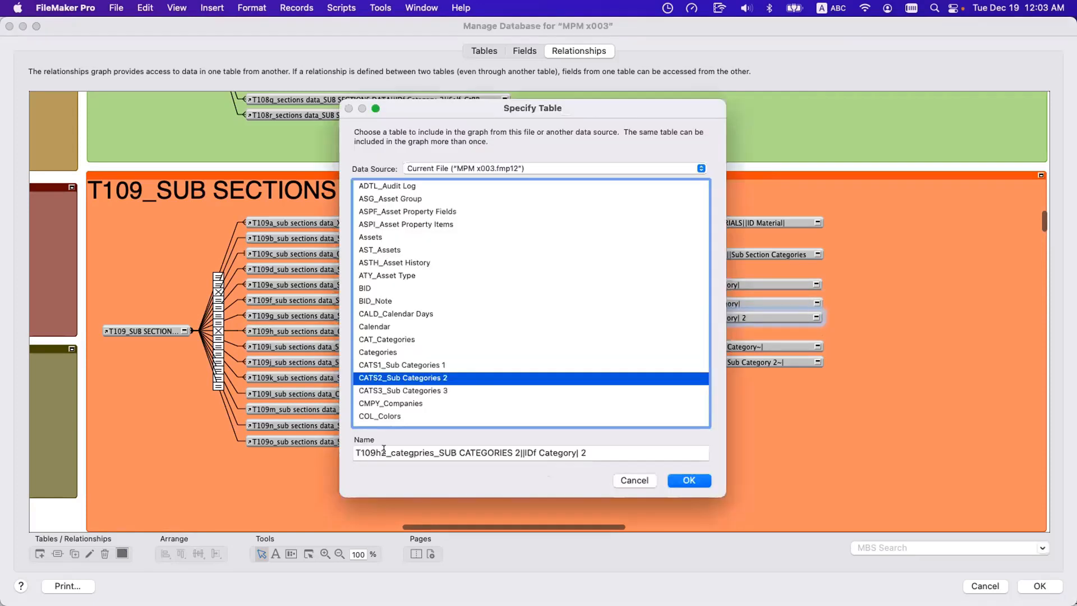
# Name the copy T109h3_categpries_SUB CATEGORIES 3||IDf Category| and base it on CATS3_Sub Categories 3.
pyautogui.click(384, 452)
pyautogui.press('BackSpace')
pyautogui.write('3')
pyautogui.doubleClick(515, 451)
pyautogui.write('3')
pyautogui.click(587, 448)
pyautogui.press('BackSpace')
pyautogui.press('BackSpace')
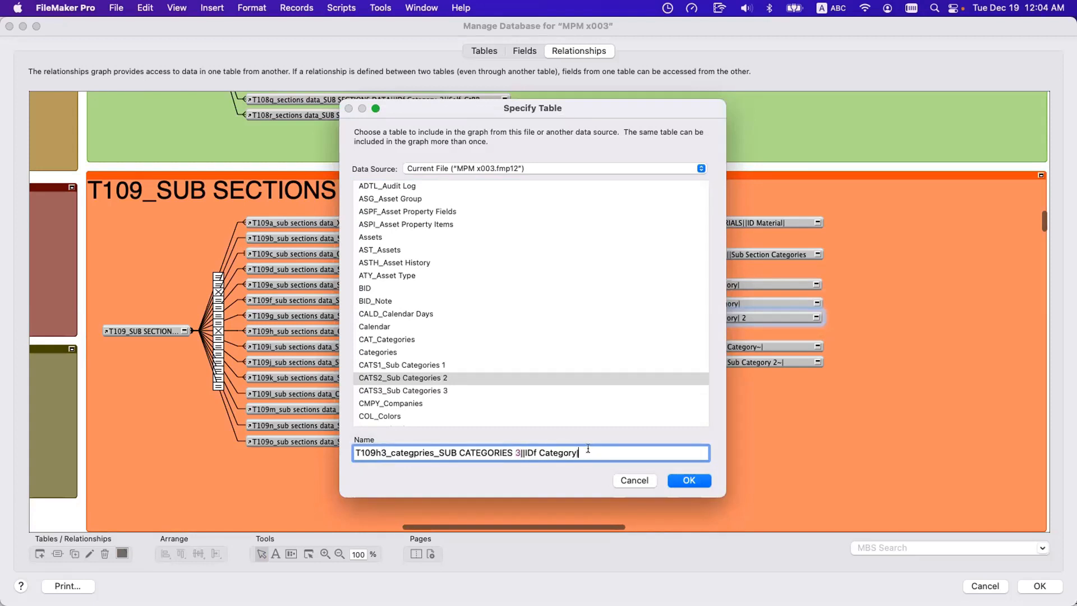
pyautogui.press('Return')
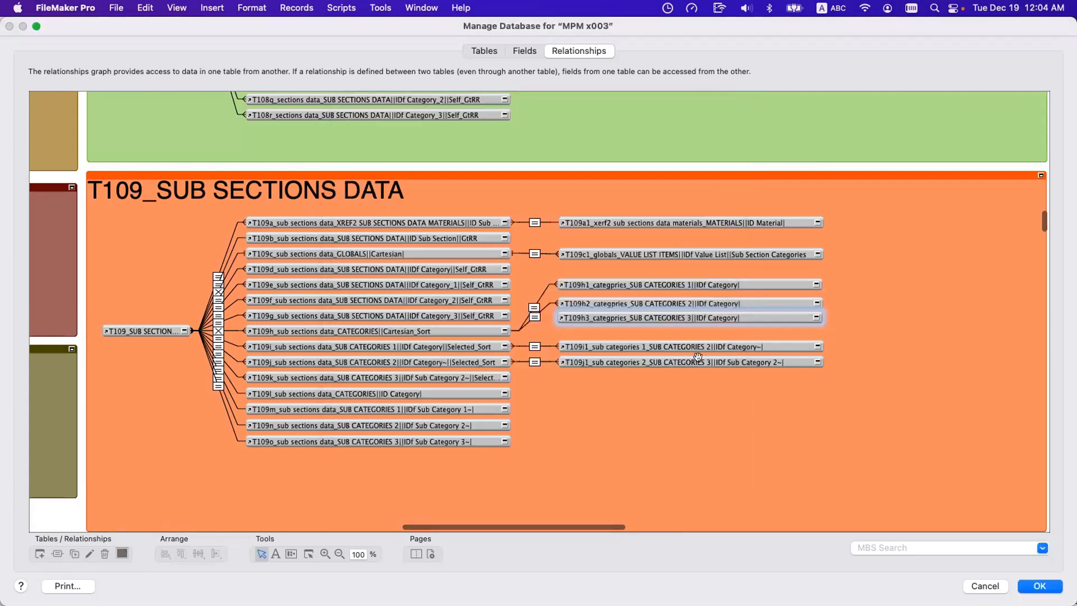
# Relate __ID Category in the T109h categories occurrence to _IDf Category in T109h3, and collapse both field lists.
pyautogui.click(815, 318)
pyautogui.click(504, 331)
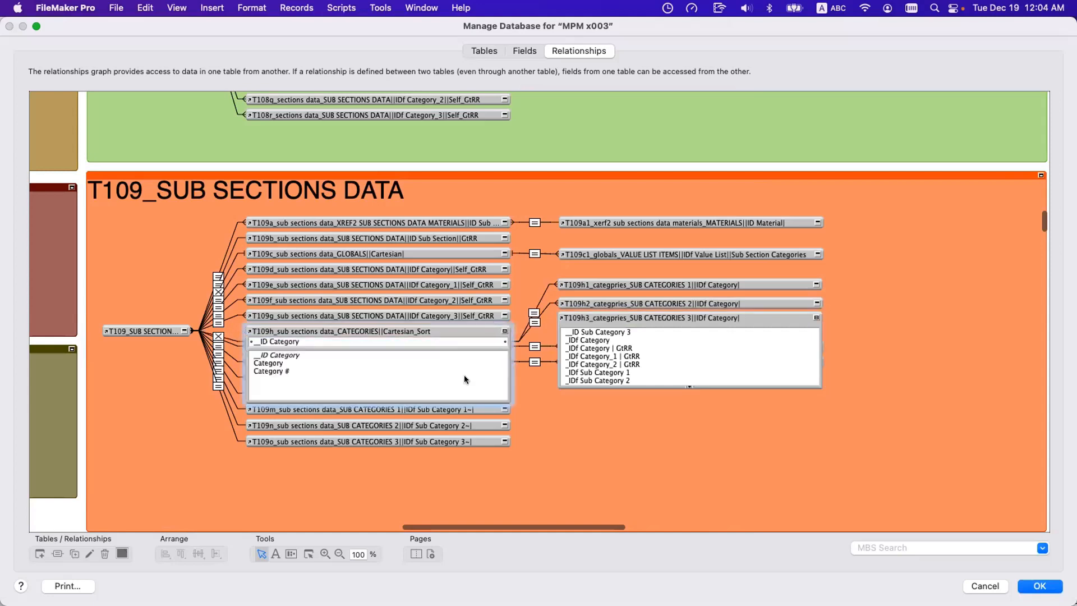
pyautogui.moveTo(277, 355); pyautogui.dragTo(590, 341)
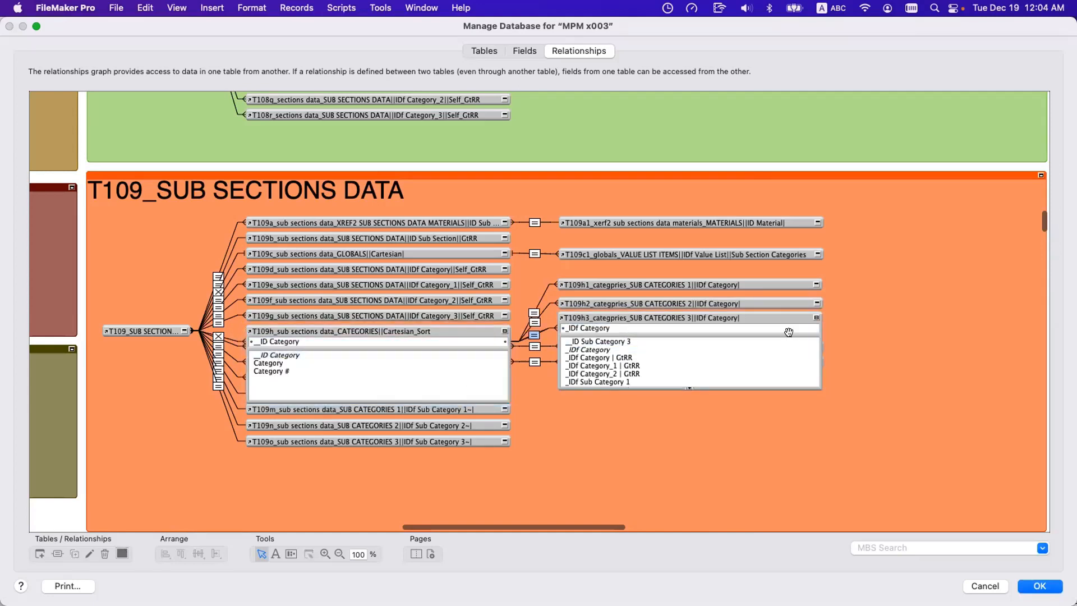
pyautogui.click(816, 317)
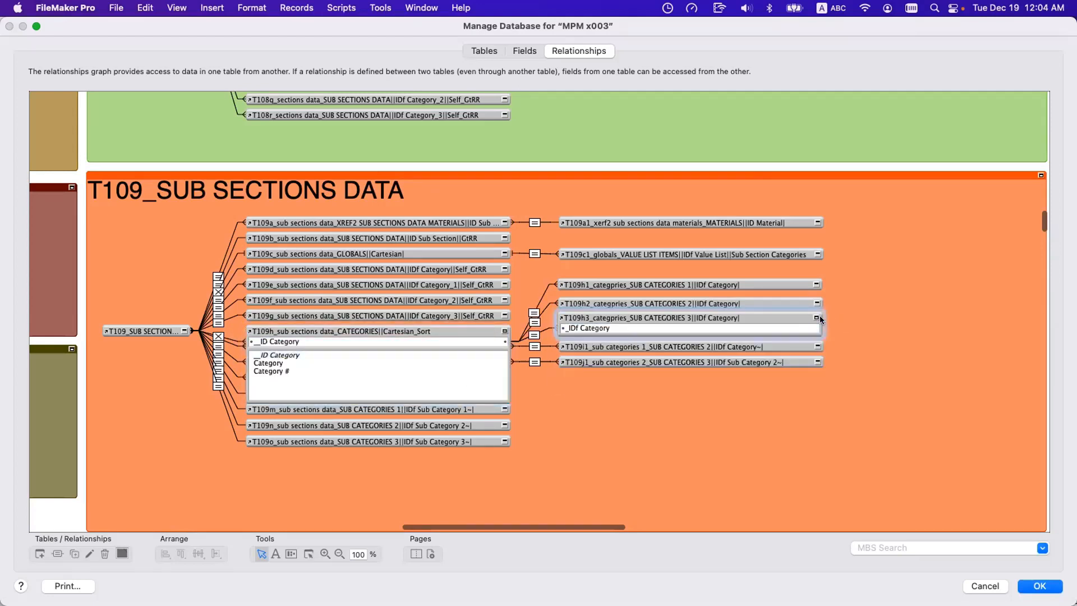
pyautogui.click(504, 331)
# Open the auto-enter calculation of HOME_Home's g_Logged In User ID field and enter t109h to look up matching table occurrences.
pyautogui.click(524, 51)
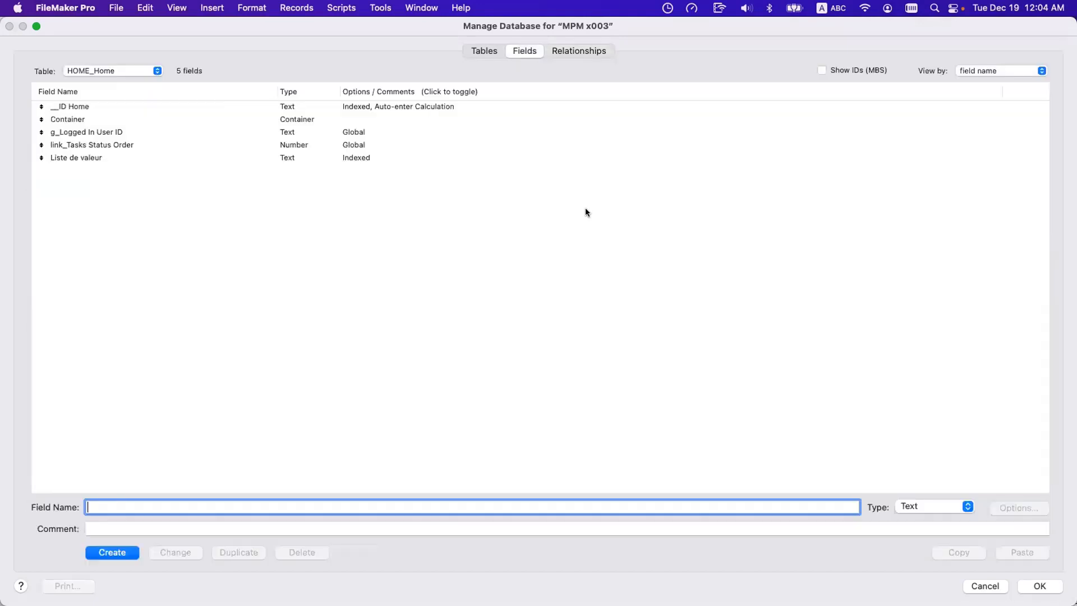
pyautogui.click(220, 120)
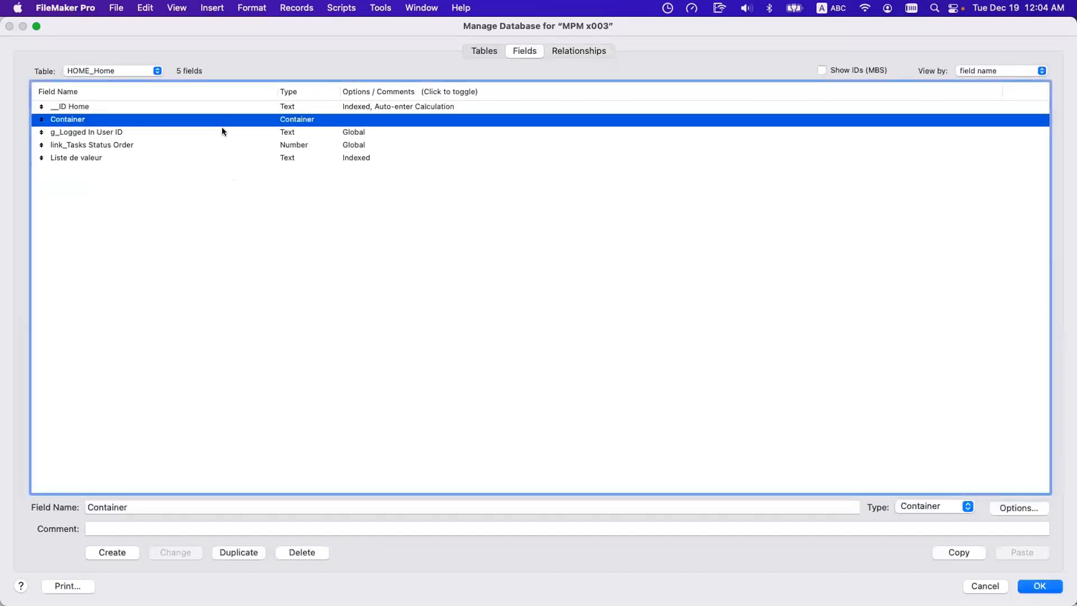
pyautogui.doubleClick(234, 132)
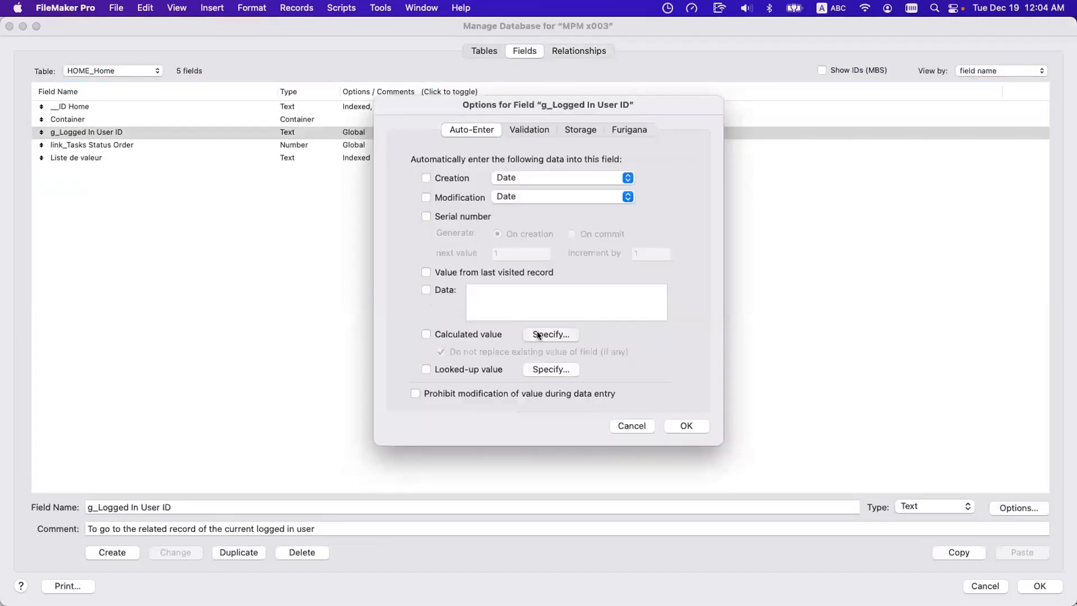
pyautogui.click(537, 332)
pyautogui.write('t109h')
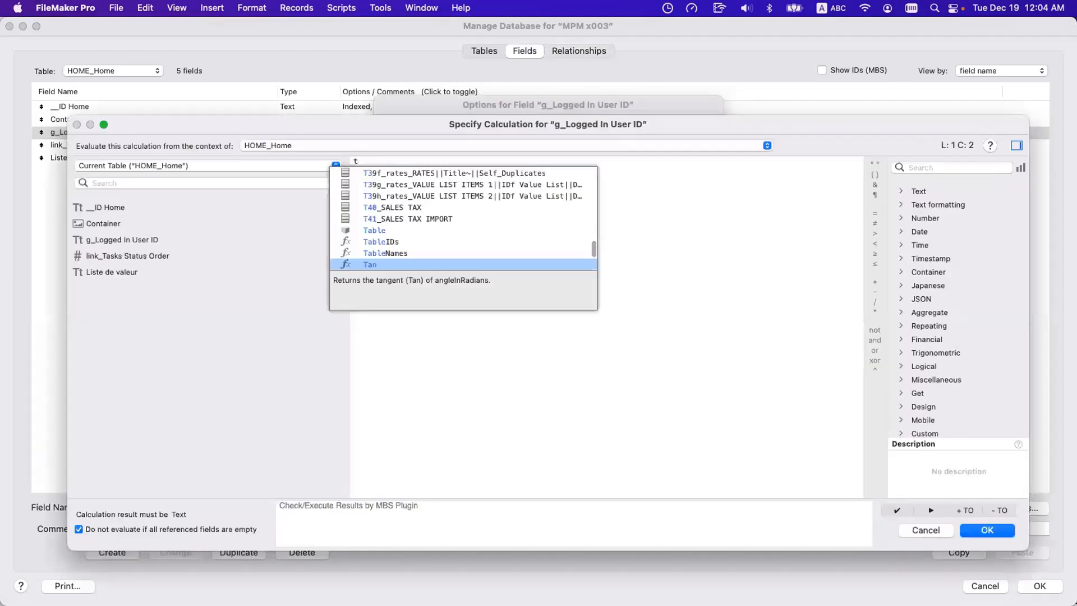
# Examine the suggested T109h occurrences and how their prefixes group and order them, and cancel the calculation and field options.
pyautogui.press('Down')
pyautogui.press('Down')
pyautogui.press('Down')
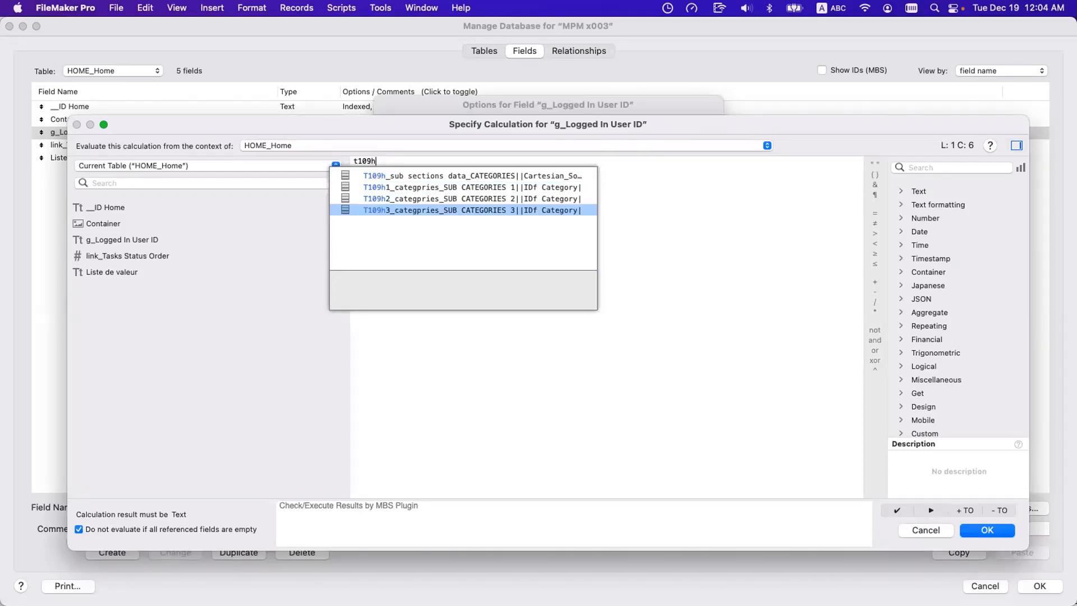
pyautogui.press('Up')
pyautogui.press('Up')
pyautogui.press('Up')
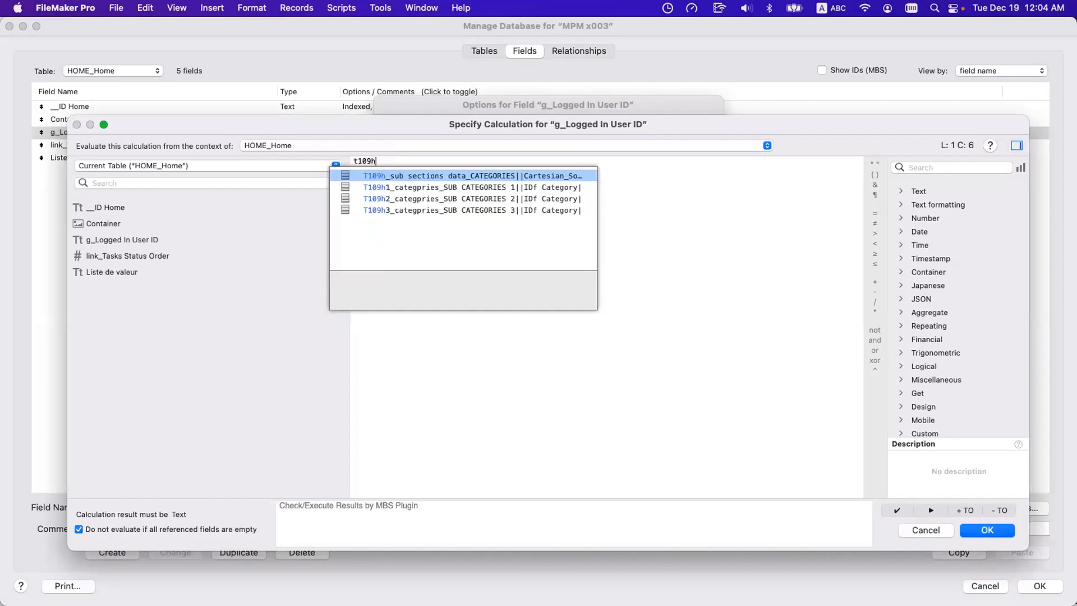
pyautogui.press('Down')
pyautogui.press('Down')
pyautogui.press('Down')
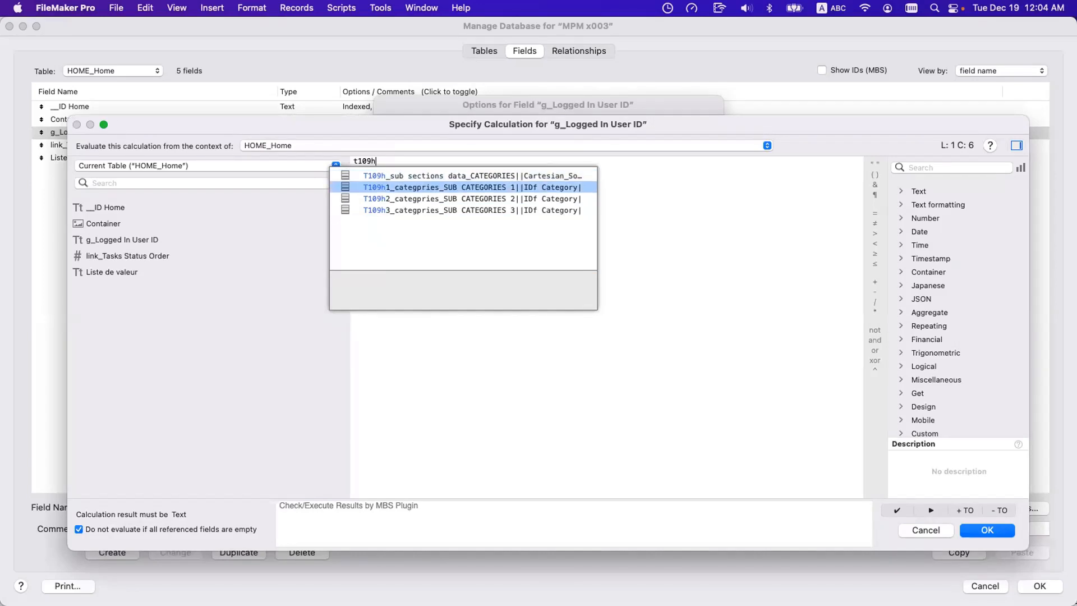
pyautogui.press('Up')
pyautogui.press('Up')
pyautogui.press('Up')
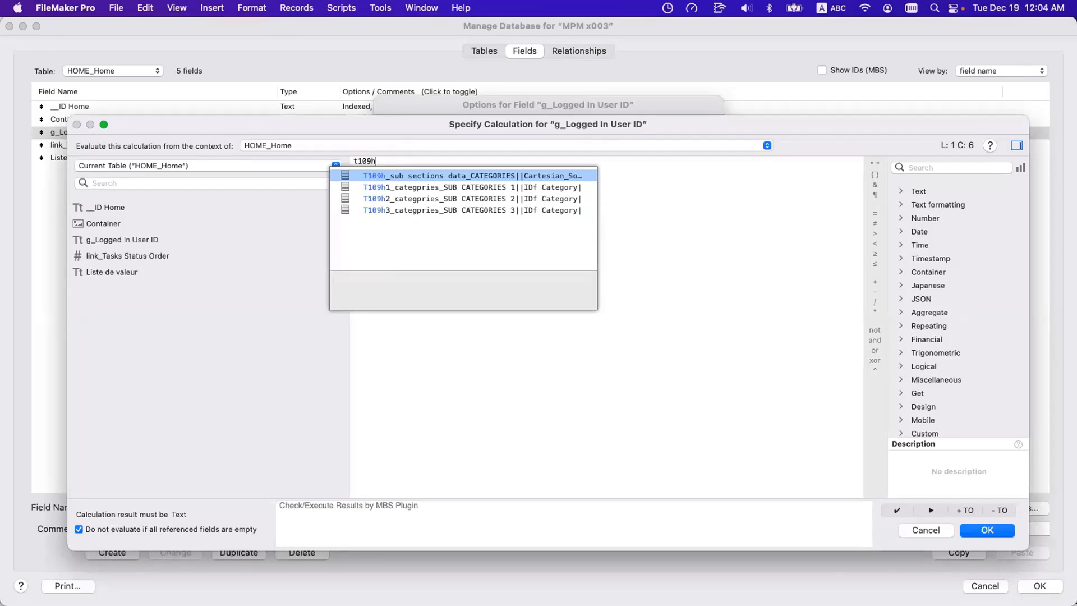
pyautogui.press('Down')
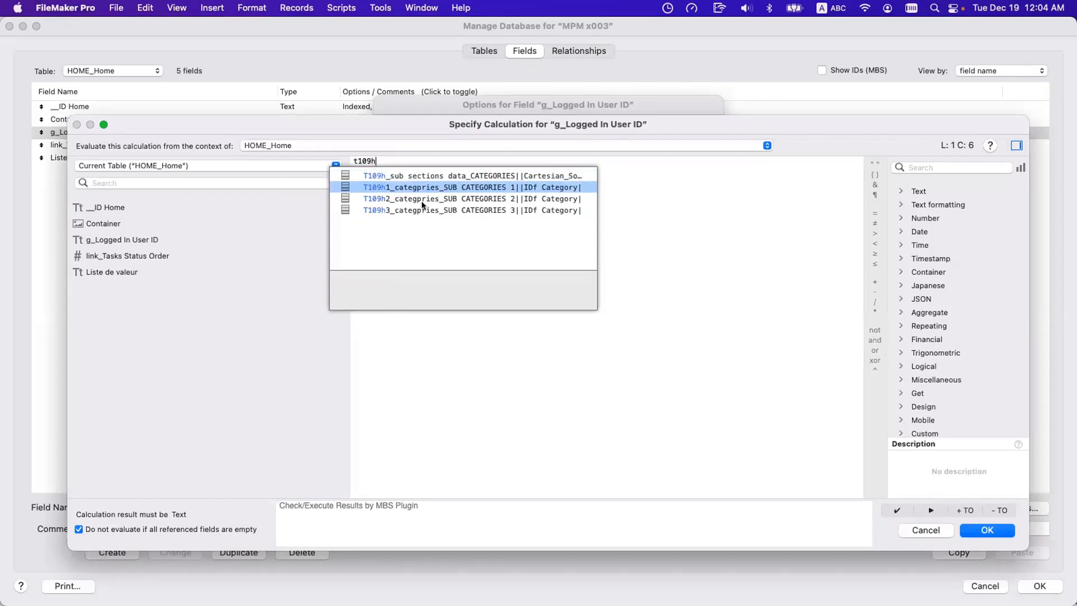
pyautogui.press('Up')
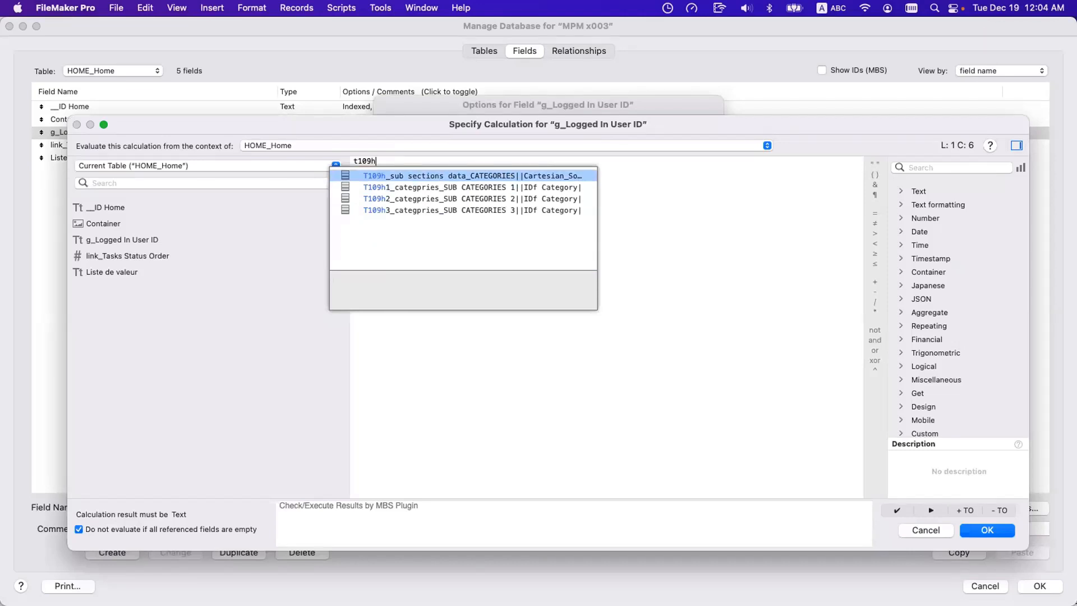
pyautogui.press('Down')
pyautogui.press('Down')
pyautogui.press('Down')
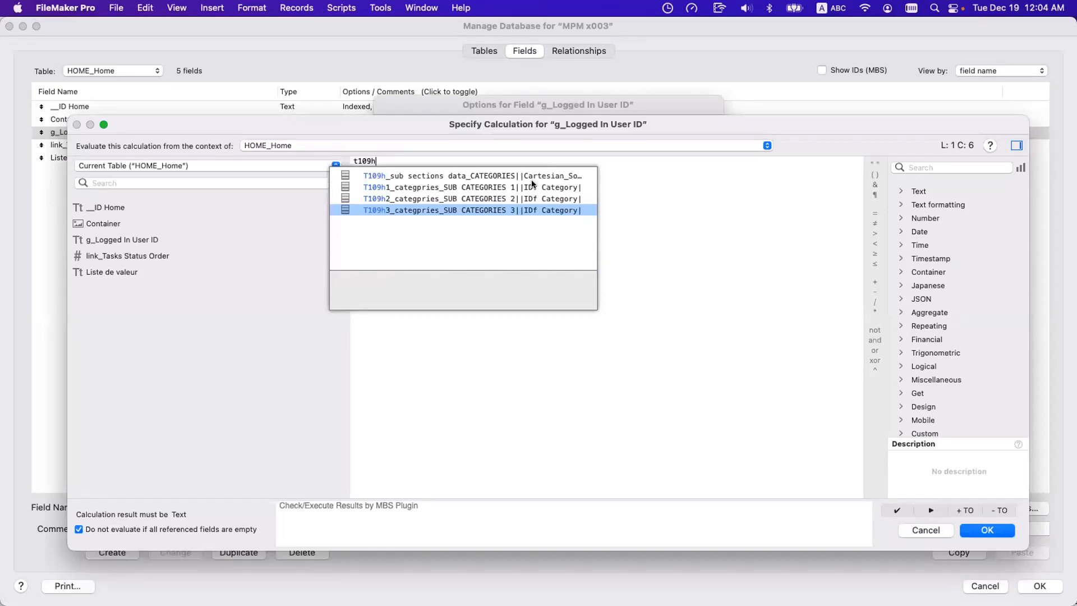
pyautogui.press('Escape')
pyautogui.press('Escape')
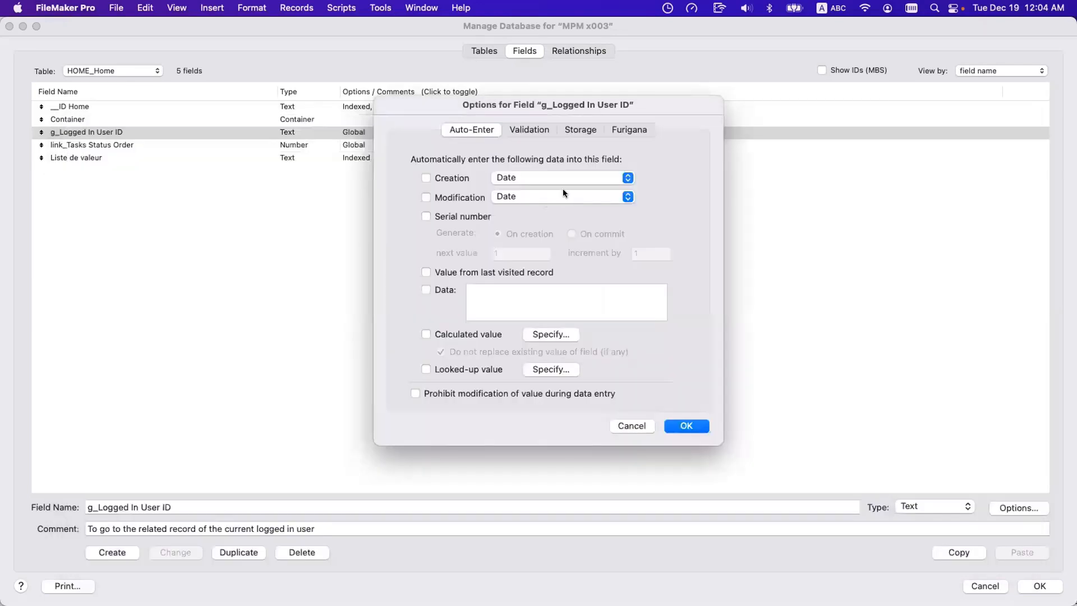
pyautogui.press('Escape')
# Return to the relationships graph and point out the T109h categories occurrence and its T109h1, T109h2 and T109h3 child occurrences.
pyautogui.click(562, 52)
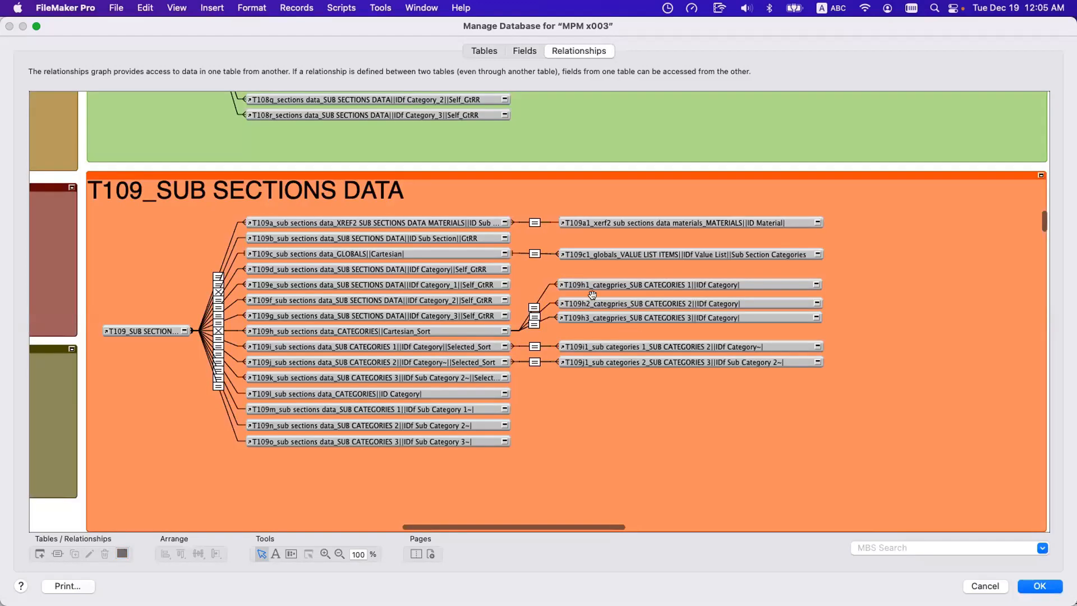
pyautogui.click(592, 298)
pyautogui.moveTo(592, 295); pyautogui.dragTo(592, 314)
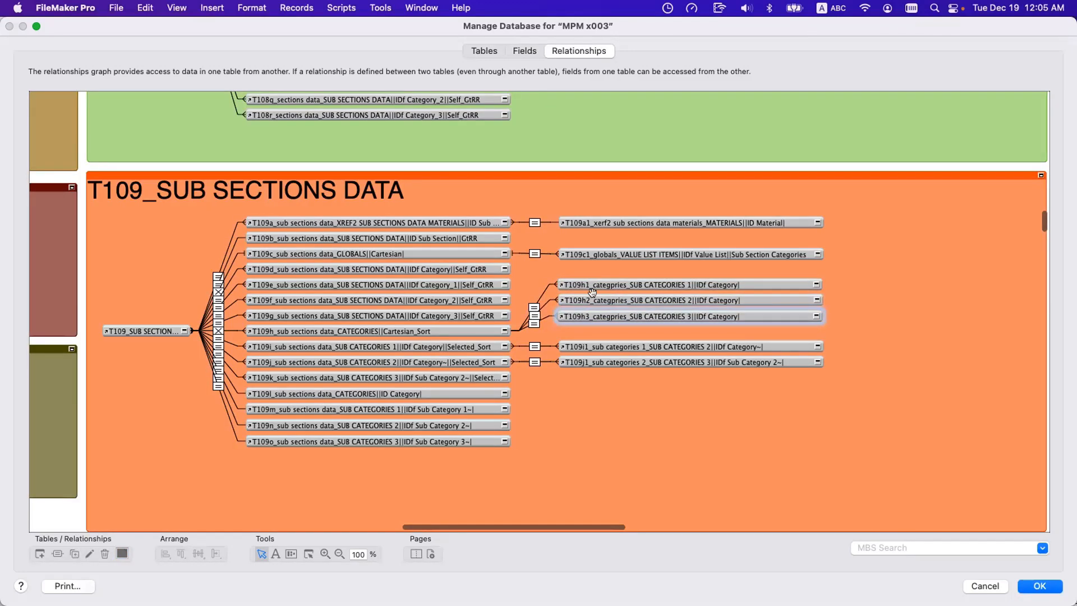
pyautogui.click(456, 326)
pyautogui.click(587, 287)
pyautogui.keyDown('shift'); pyautogui.click(589, 300); pyautogui.keyUp('shift')
pyautogui.keyDown('shift'); pyautogui.click(590, 313); pyautogui.keyUp('shift')
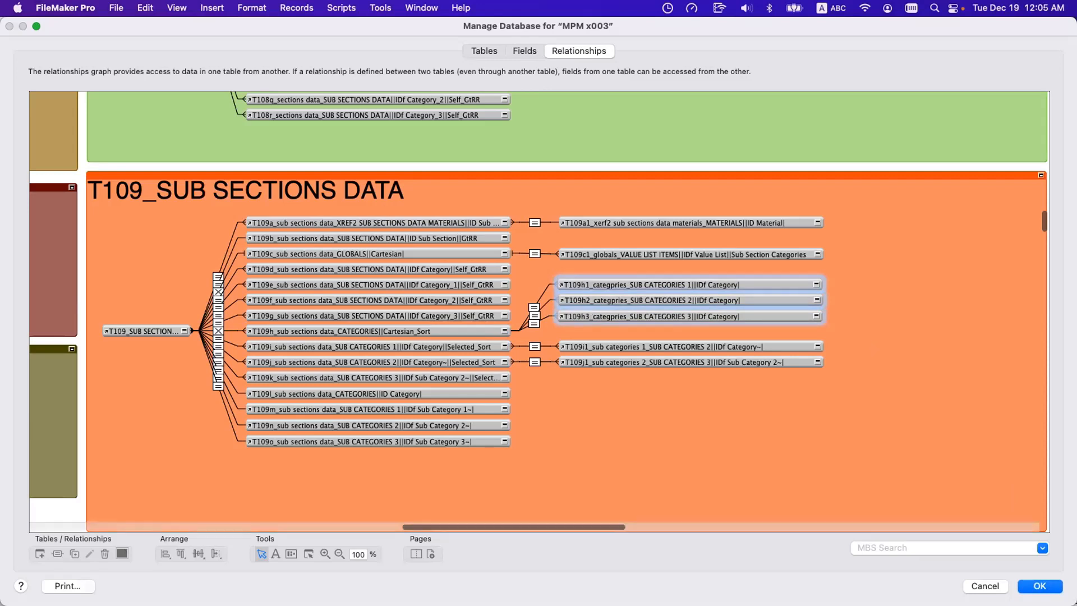
# Discard all changes made to the tables, fields and relationships, and reopen the database's relationships graph.
pyautogui.click(973, 586)
pyautogui.click(176, 187)
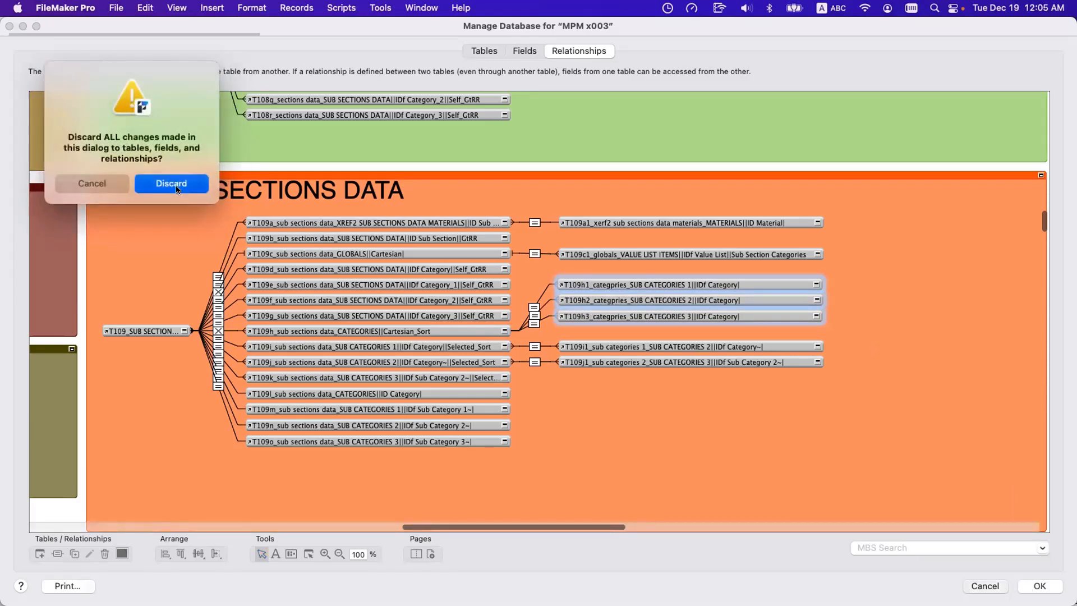
pyautogui.press('super+shift+d')
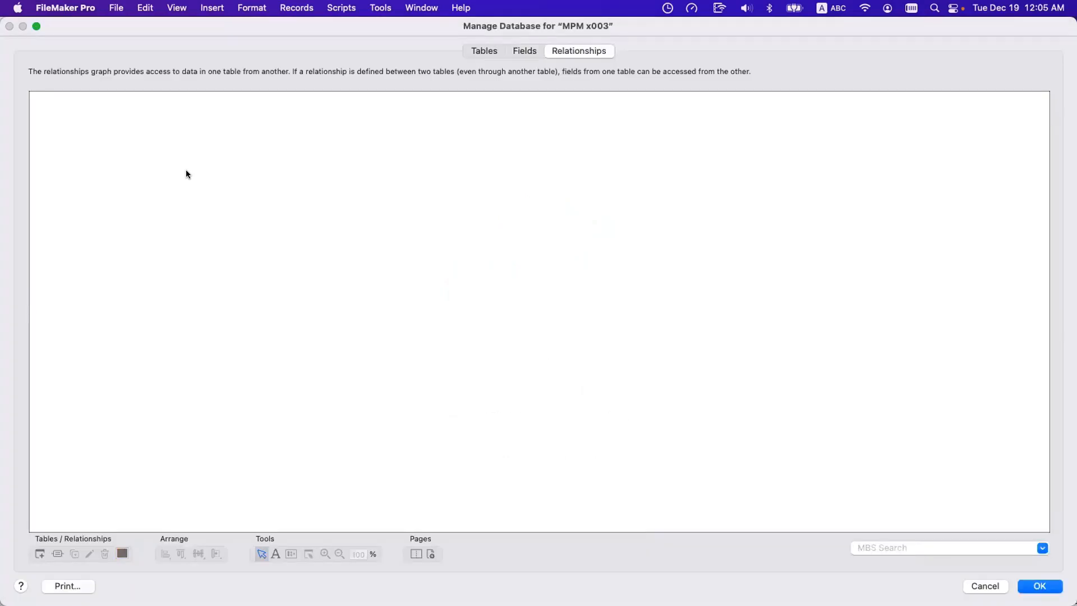
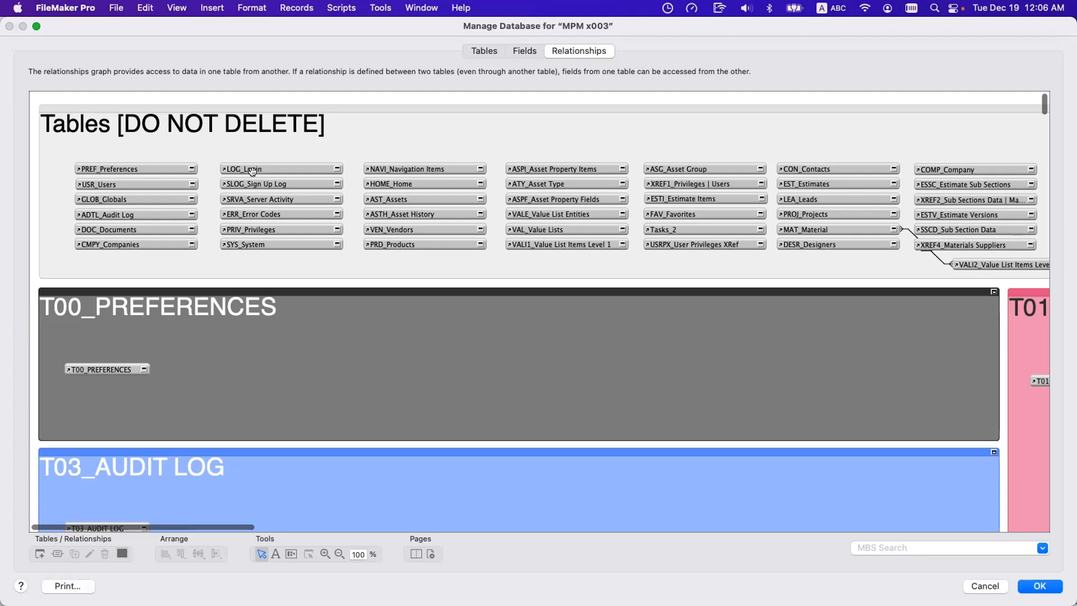
# Close the MPM x003 relationships graph, switch to the RCDB file and open its relationships graph.
pyautogui.hscroll(15, 457, 199)
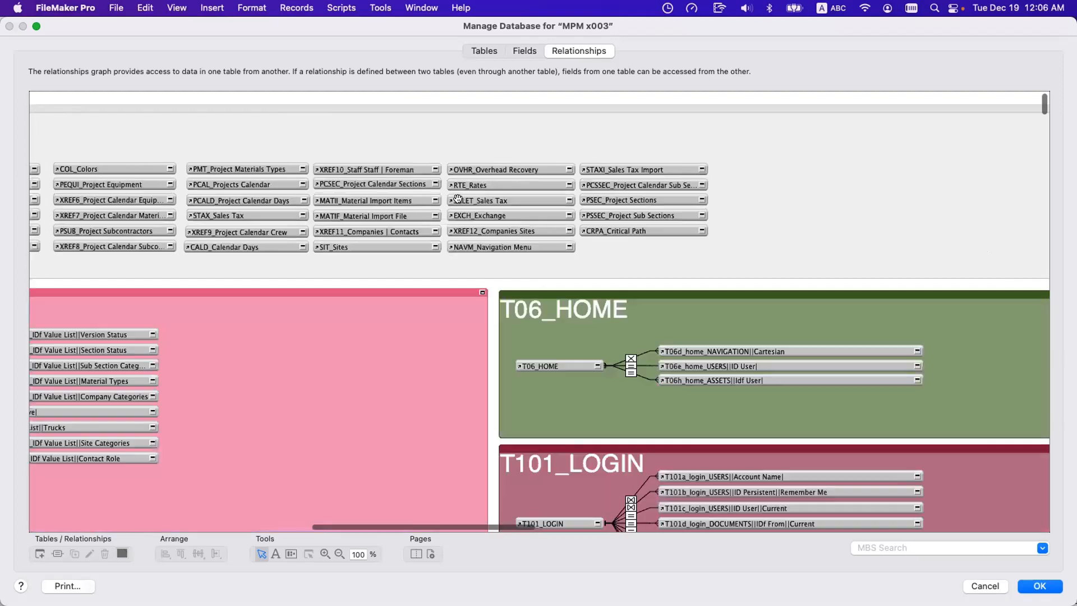
pyautogui.hscroll(15, 457, 198)
pyautogui.press('Return')
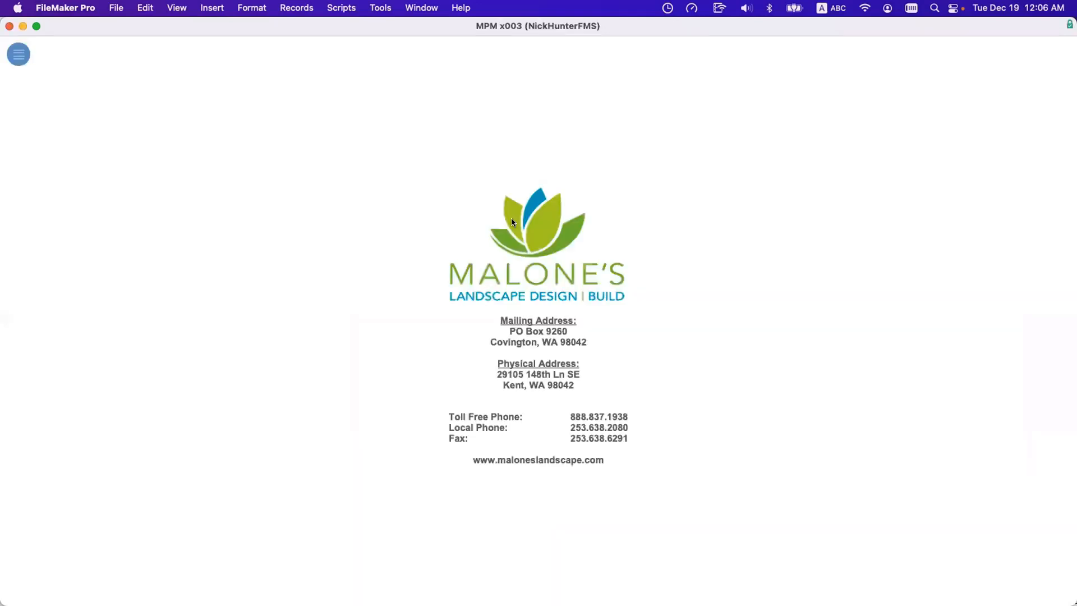
pyautogui.moveTo(330, 22); pyautogui.dragTo(617, 541)
pyautogui.click(574, 392)
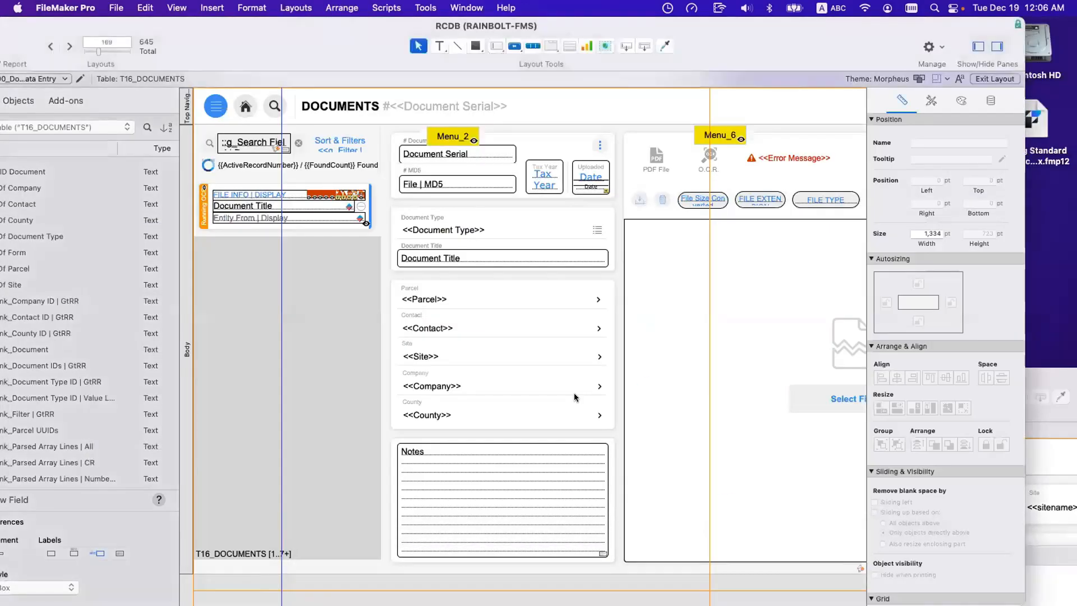
pyautogui.press('super+shift+d')
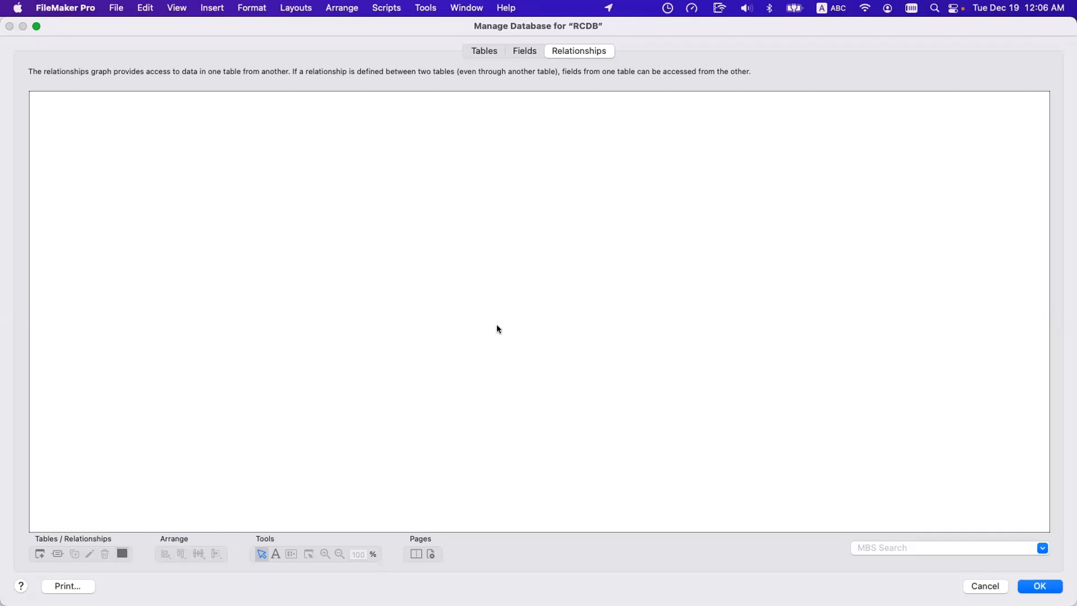
# Locate the T05_CONTACTS group and check which source table its _CONTACTS occurrence uses, keeping the _CONTACTS table.
pyautogui.hscroll(6, 498, 328)
pyautogui.hscroll(-6, 483, 331)
pyautogui.scroll(-10, 471, 332)
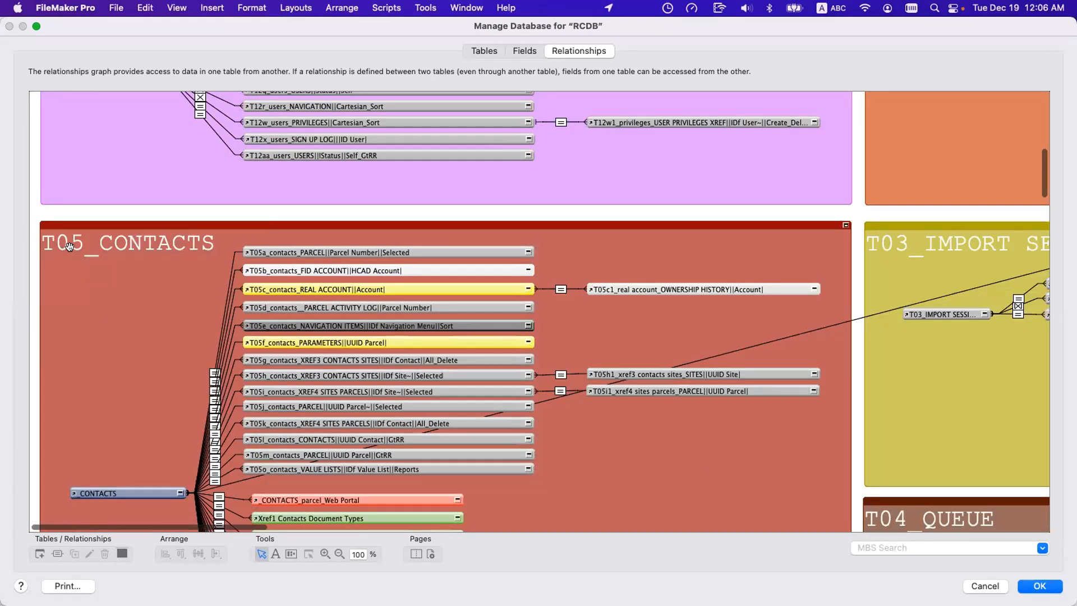
pyautogui.doubleClick(93, 493)
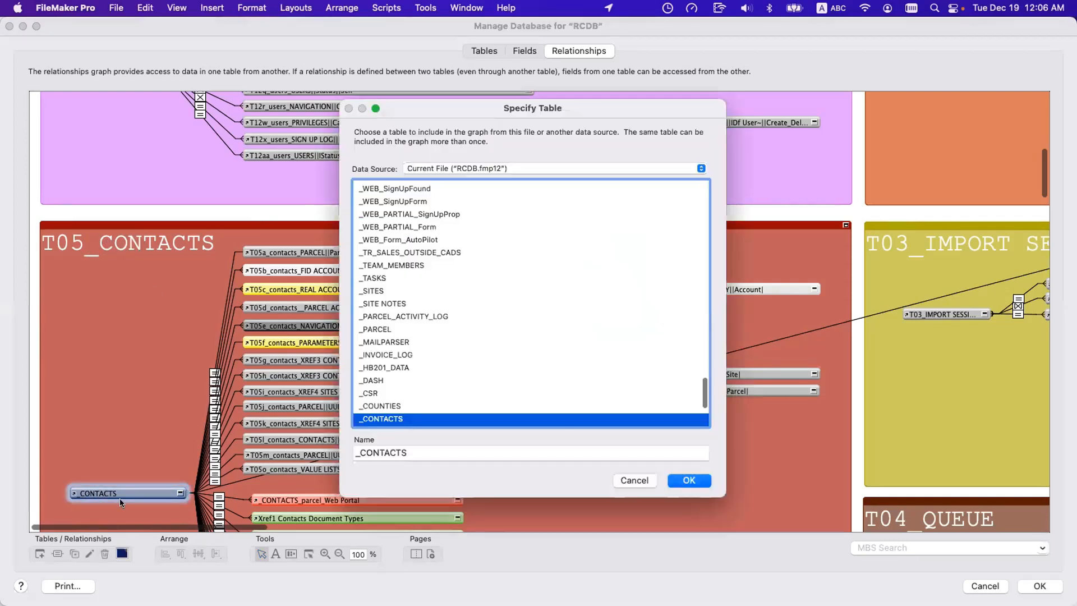
pyautogui.doubleClick(391, 418)
# Compare the T05-prefixed child occurrences of _CONTACTS with the older unprefixed ones below them in the T05_CONTACTS group.
pyautogui.scroll(-10, 356, 425)
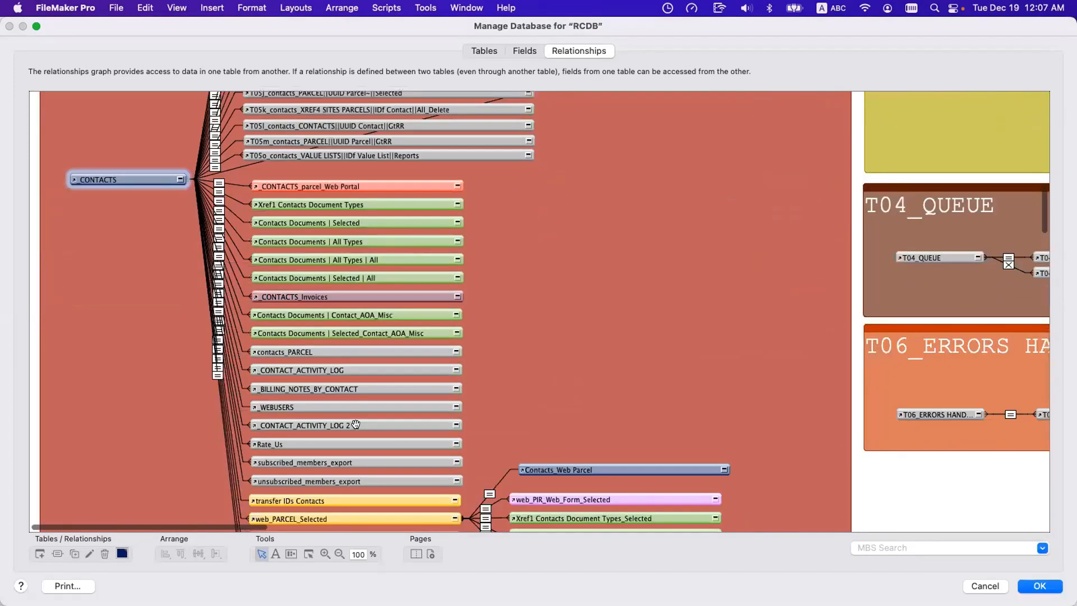
pyautogui.scroll(-3, 355, 425)
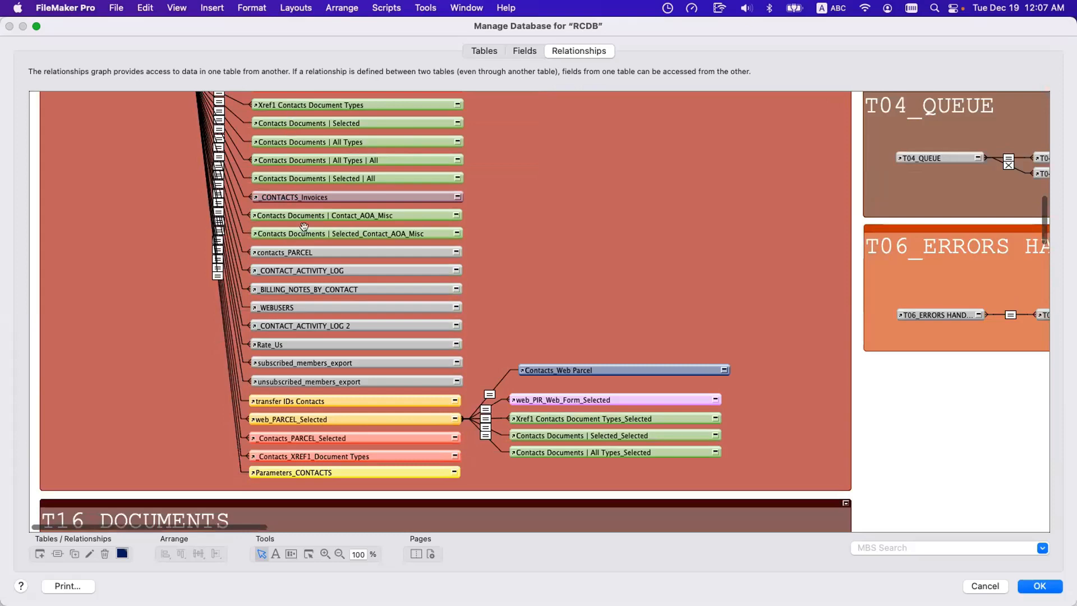
pyautogui.scroll(1, 336, 436)
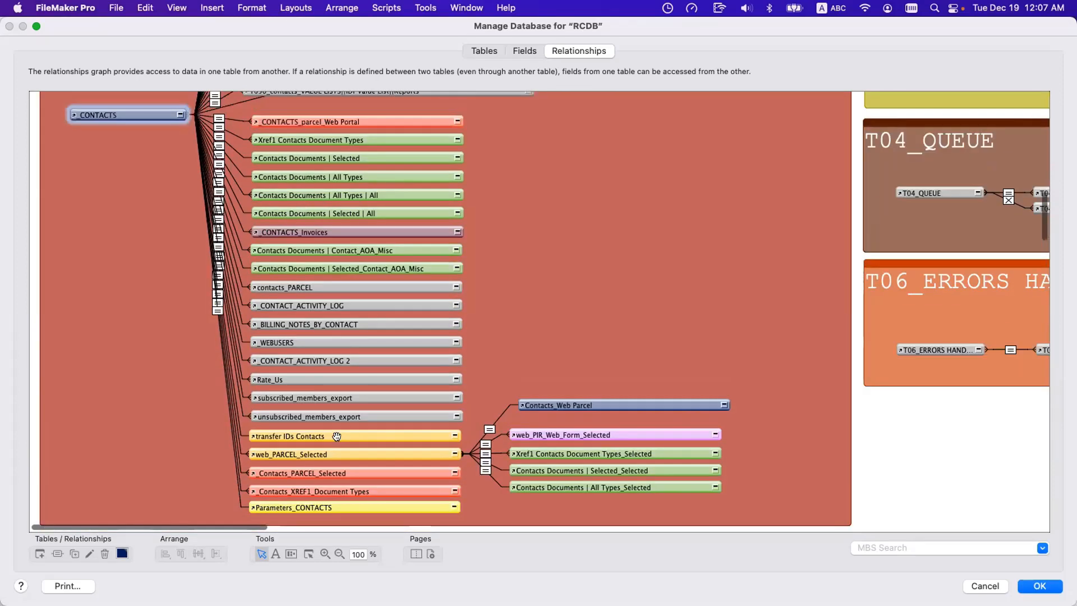
pyautogui.scroll(8, 337, 437)
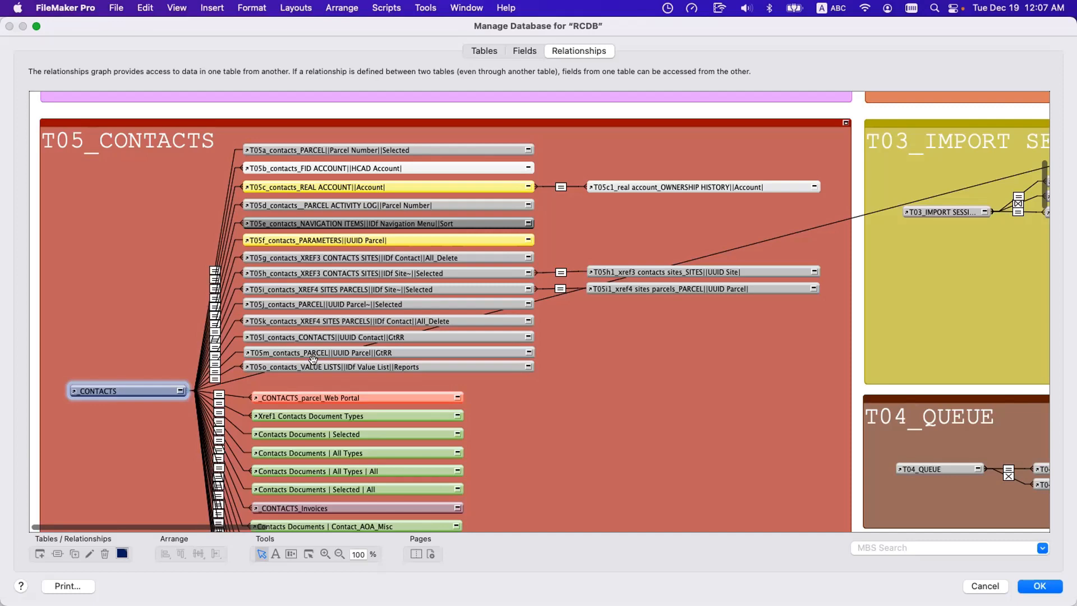
pyautogui.scroll(-5, 337, 403)
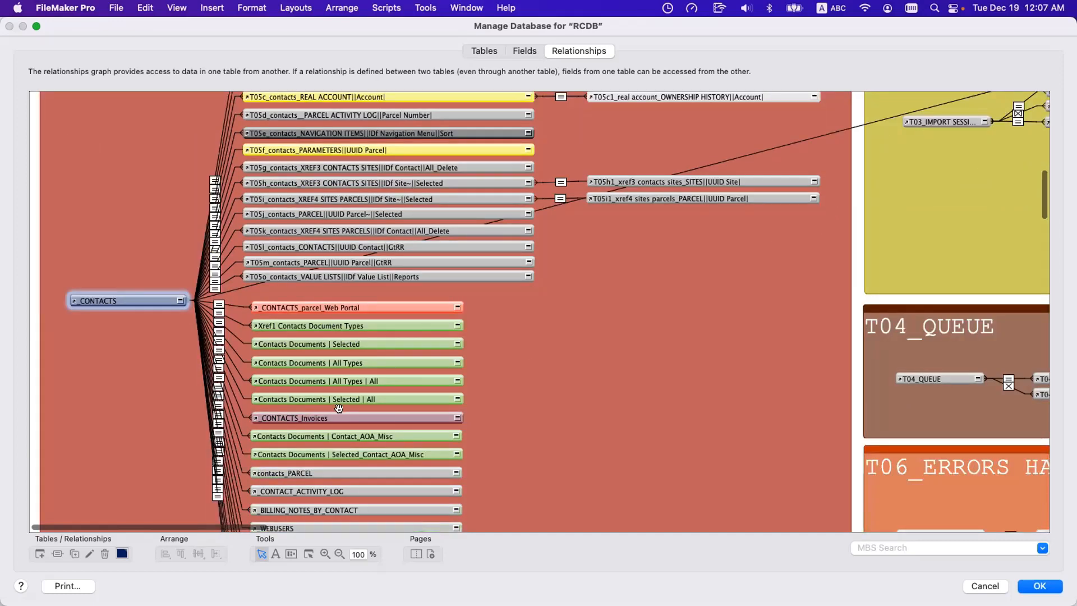
pyautogui.scroll(-8, 338, 407)
pyautogui.scroll(-7, 339, 408)
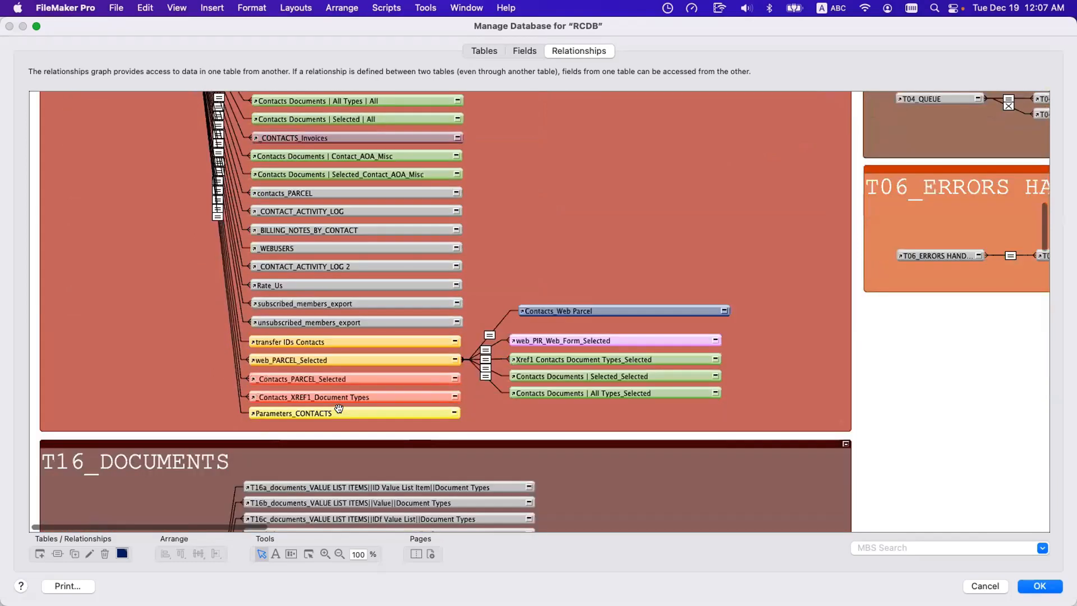
pyautogui.scroll(10, 338, 408)
pyautogui.scroll(9, 338, 407)
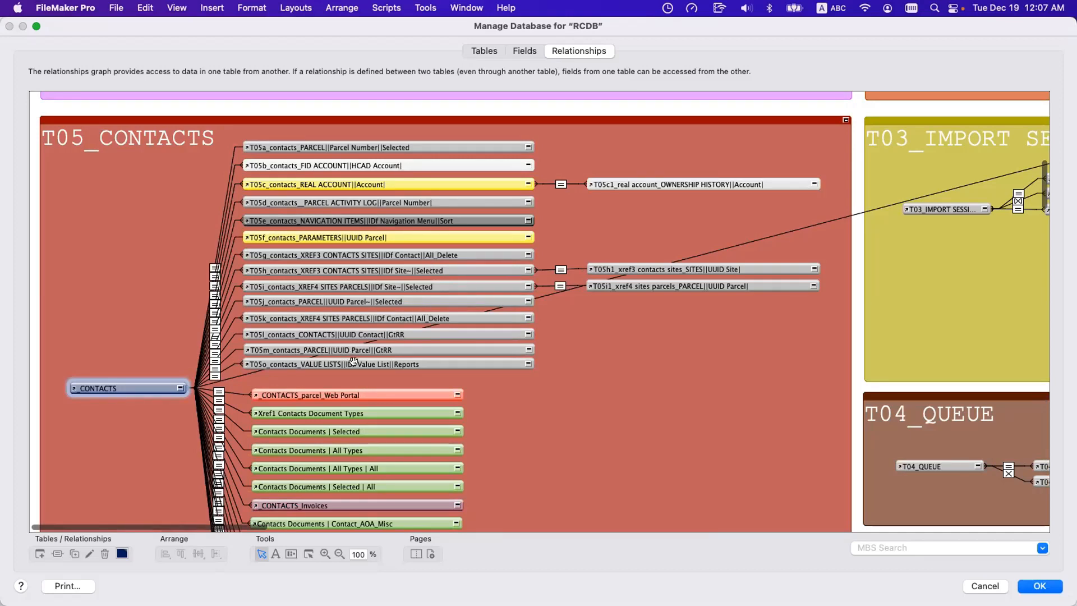
pyautogui.scroll(-5, 277, 390)
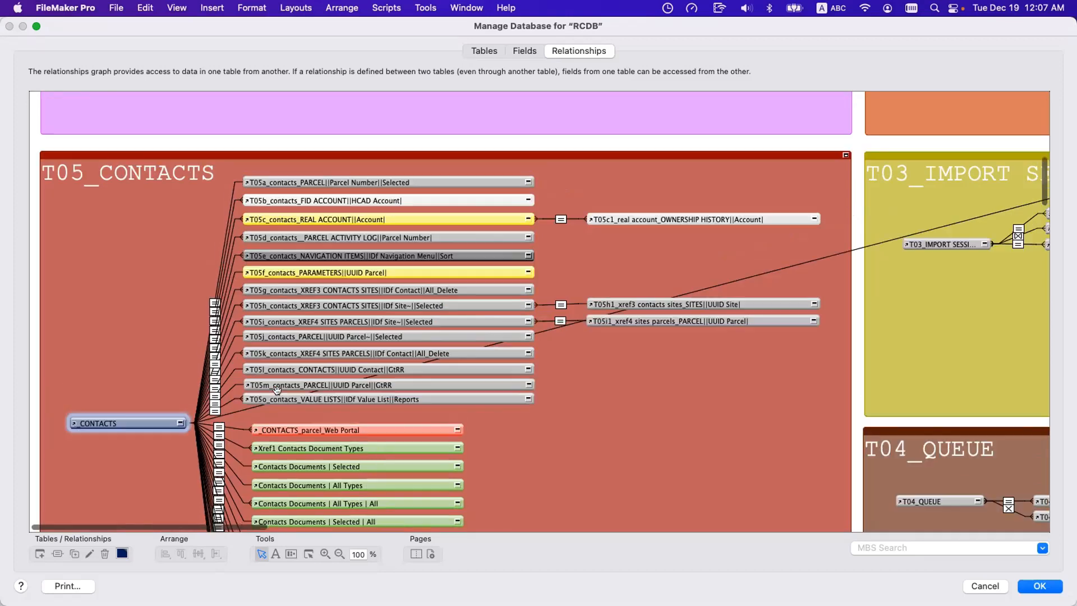
pyautogui.scroll(-3, 278, 391)
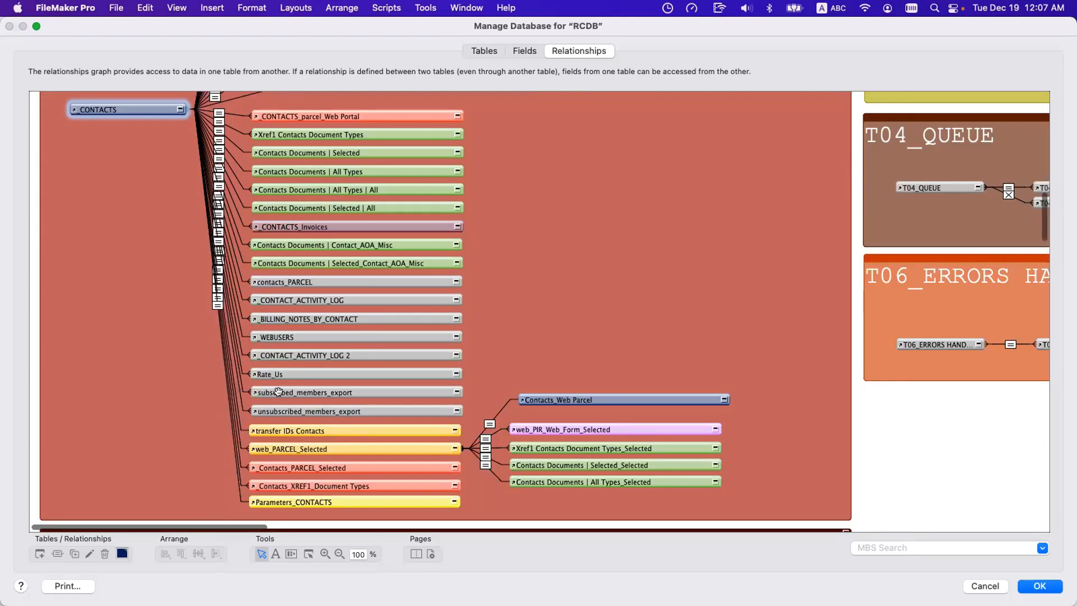
# Select all the green document occurrences under _CONTACTS, from Xref1 Contacts Document Types to Contacts Documents | Selected_Contact_AOA_Misc.
pyautogui.moveTo(315, 125); pyautogui.dragTo(317, 202)
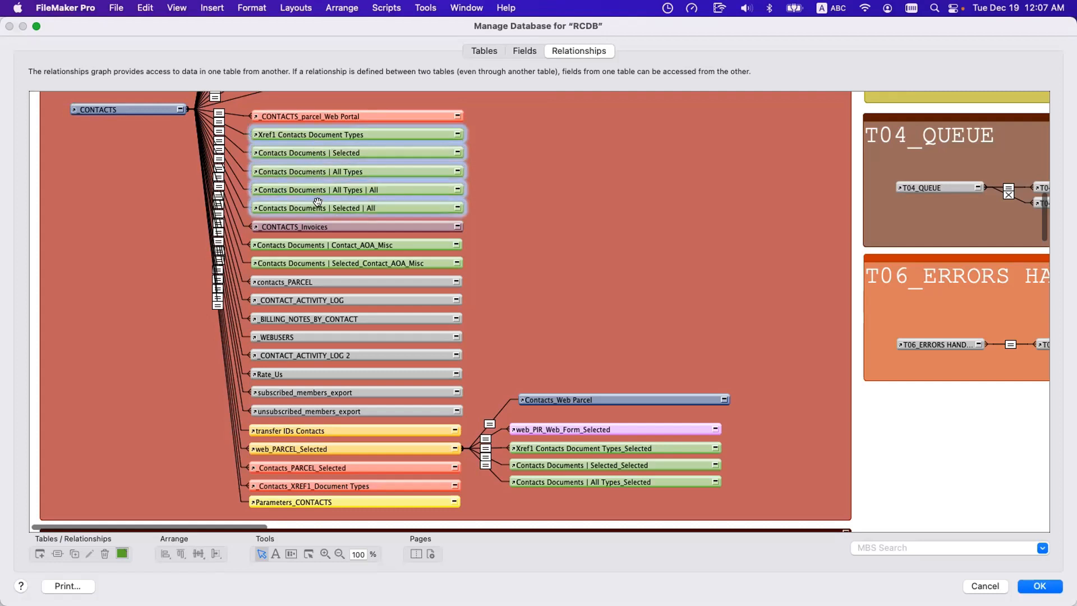
pyautogui.scroll(4, 317, 201)
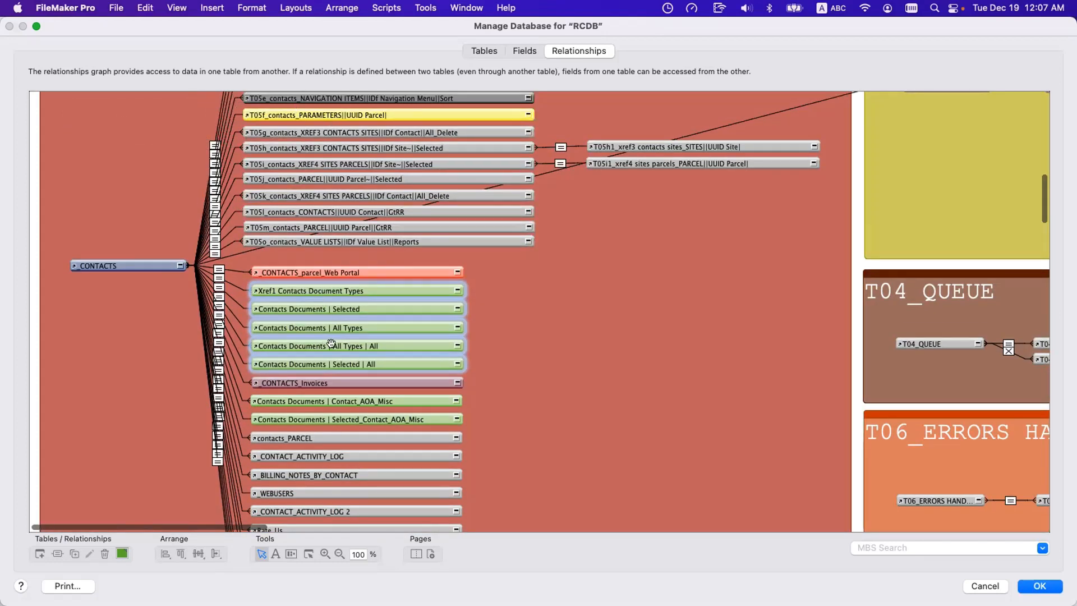
pyautogui.keyDown('shift'); pyautogui.click(328, 400); pyautogui.keyUp('shift')
pyautogui.keyDown('shift'); pyautogui.click(329, 416); pyautogui.keyUp('shift')
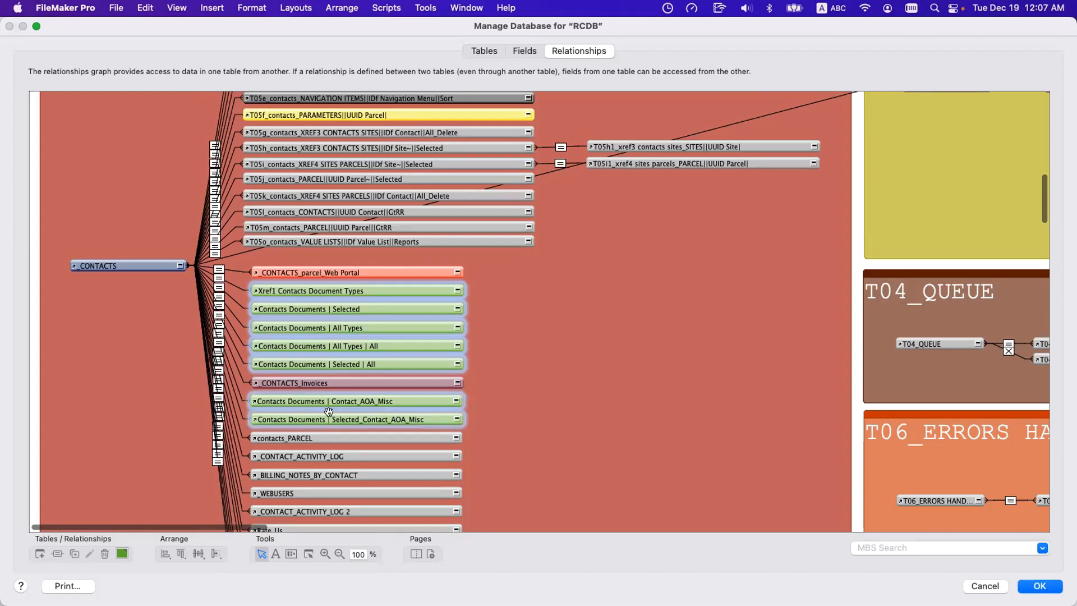
pyautogui.scroll(-10, 376, 313)
pyautogui.hscroll(4, 376, 312)
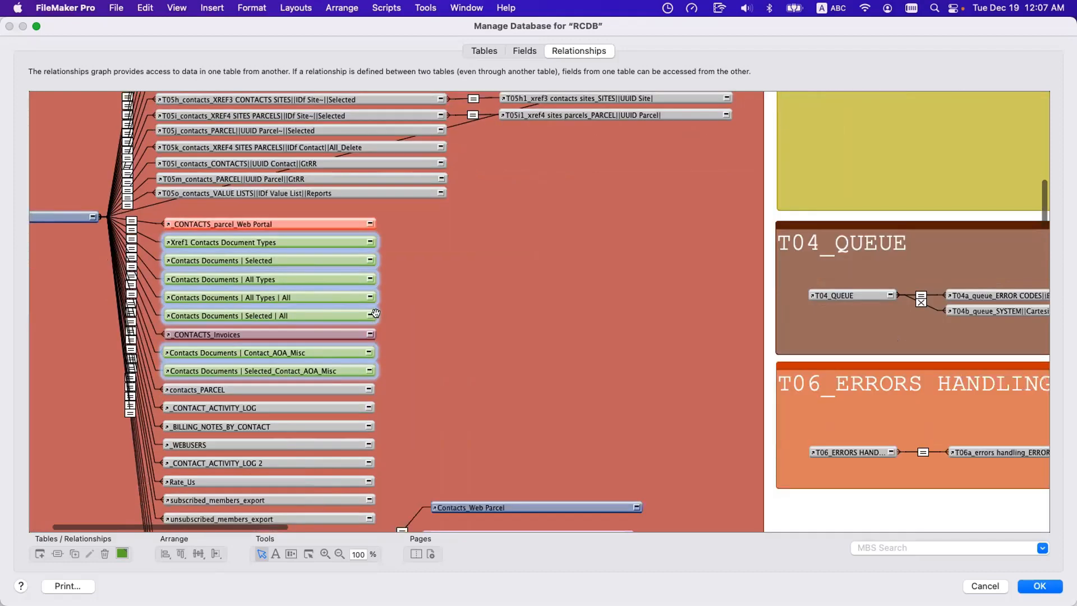
pyautogui.scroll(10, 483, 359)
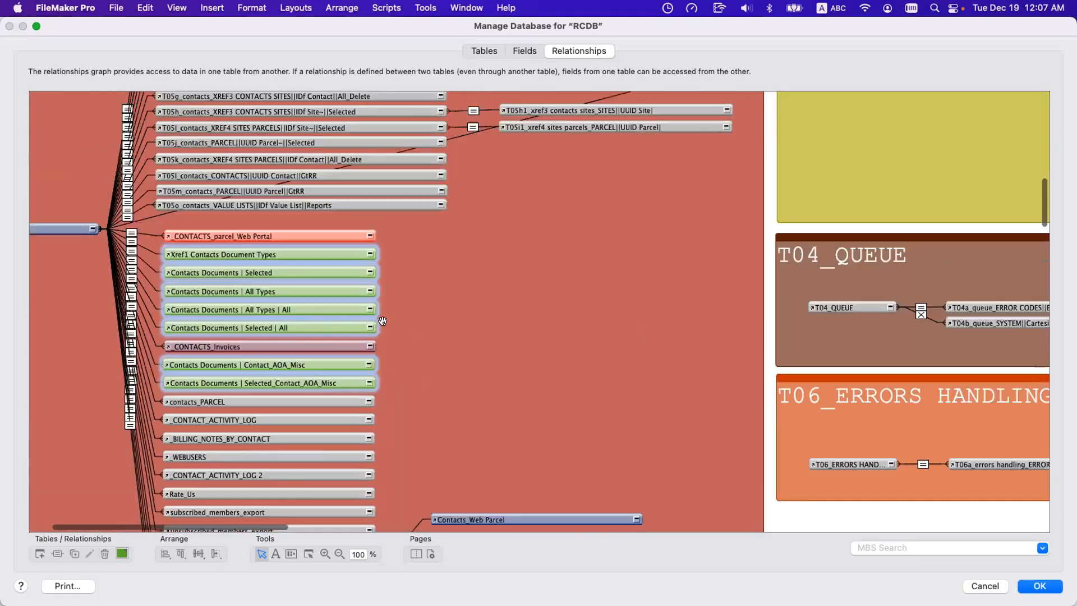
# Point out _CONTACTS_parcel_Web Portal, and select Xref1 Contacts Document Types with the four Contacts Documents occurrences directly beneath it.
pyautogui.click(271, 232)
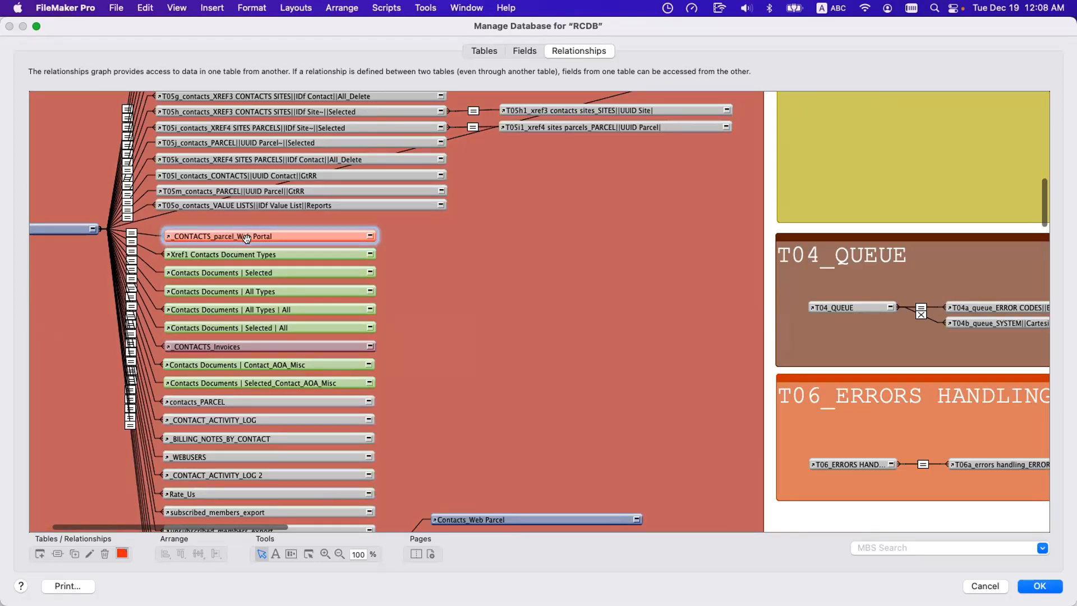
pyautogui.click(242, 254)
pyautogui.keyDown('shift'); pyautogui.click(251, 272); pyautogui.keyUp('shift')
pyautogui.keyDown('shift'); pyautogui.click(254, 290); pyautogui.keyUp('shift')
pyautogui.keyDown('shift'); pyautogui.click(258, 309); pyautogui.keyUp('shift')
pyautogui.keyDown('shift'); pyautogui.click(262, 326); pyautogui.keyUp('shift')
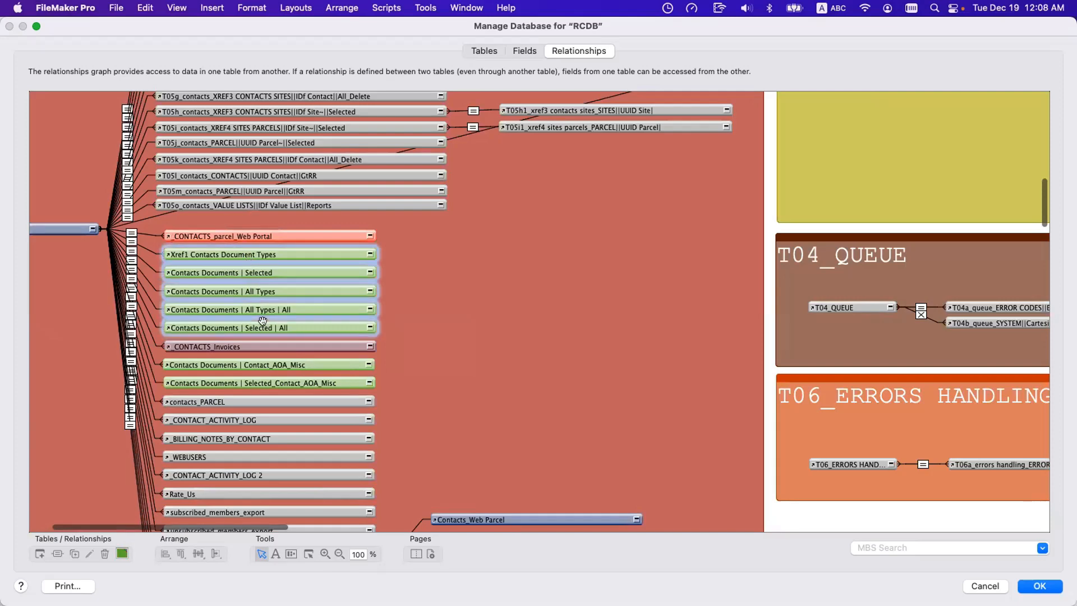
# Look across the RCDB graph for the _SITES occurrence and examine its mix of unprefixed and T100 child occurrences.
pyautogui.scroll(5, 263, 319)
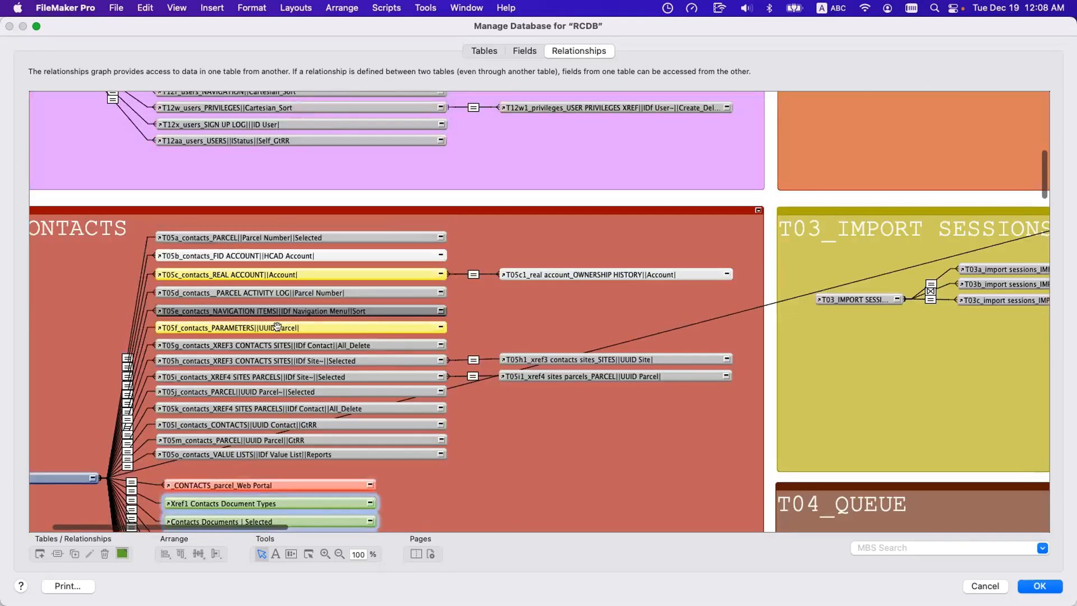
pyautogui.hscroll(6, 285, 311)
pyautogui.hscroll(20, 287, 314)
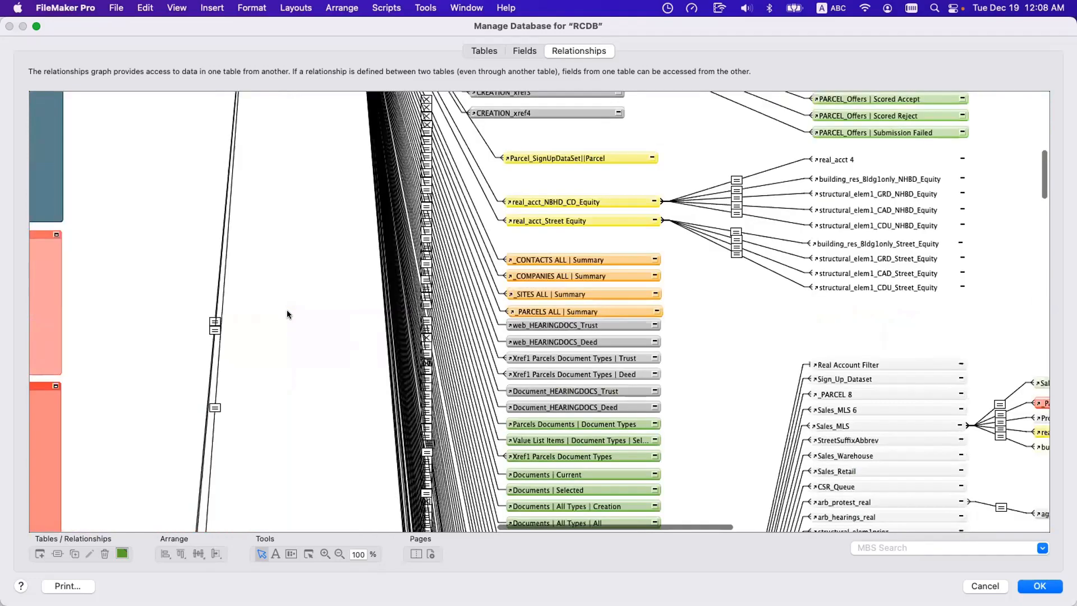
pyautogui.scroll(5, 287, 314)
pyautogui.hscroll(10, 287, 312)
pyautogui.scroll(-10, 287, 312)
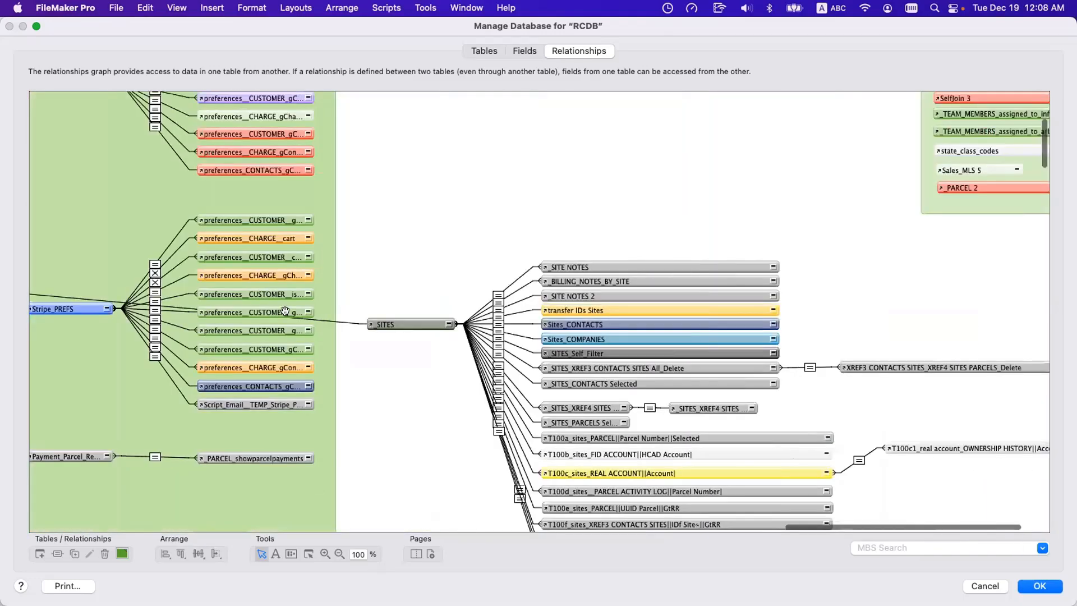
pyautogui.scroll(15, 287, 312)
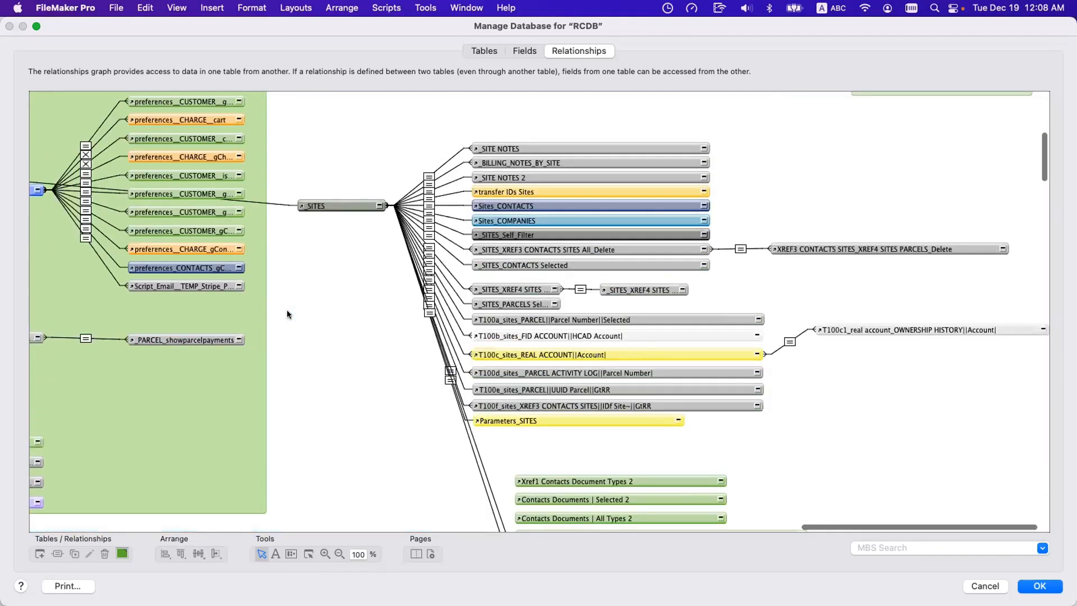
pyautogui.scroll(-5, 287, 312)
pyautogui.scroll(-3, 287, 313)
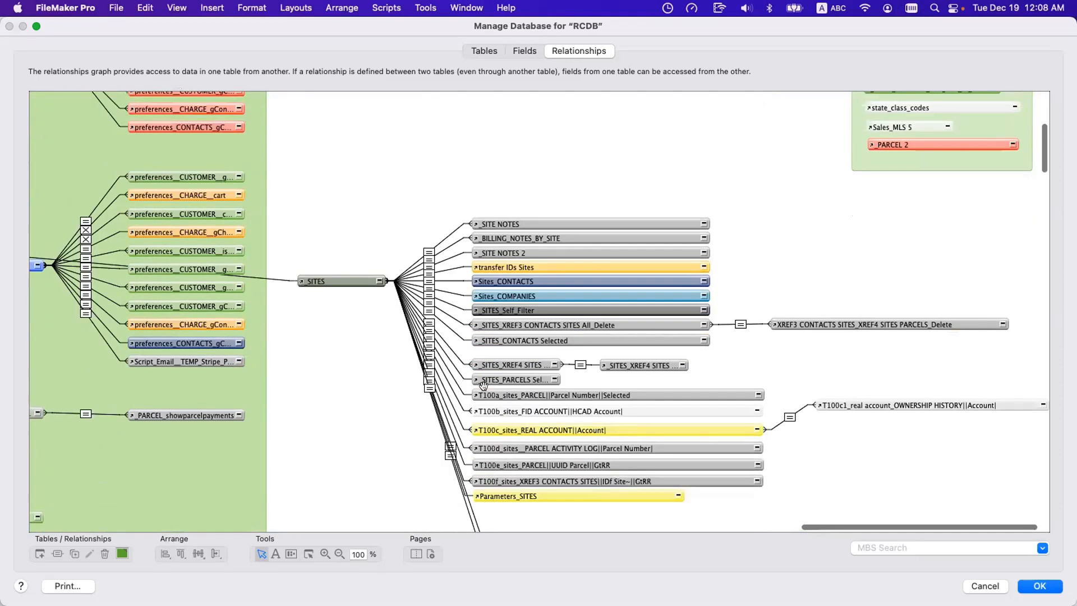
# Select the older unprefixed child occurrences of _SITES, and add T100a to T100f to compare the two naming styles.
pyautogui.moveTo(468, 185); pyautogui.dragTo(624, 372)
pyautogui.click(536, 396)
pyautogui.keyDown('shift'); pyautogui.click(534, 411); pyautogui.keyUp('shift')
pyautogui.keyDown('shift'); pyautogui.click(536, 430); pyautogui.keyUp('shift')
pyautogui.keyDown('shift'); pyautogui.click(541, 448); pyautogui.keyUp('shift')
pyautogui.keyDown('shift'); pyautogui.click(556, 466); pyautogui.keyUp('shift')
pyautogui.keyDown('shift'); pyautogui.click(559, 479); pyautogui.keyUp('shift')
# Move T100c1_real account_OWNERSHIP HISTORY level with its parent T100c_sites_REAL ACCOUNT, and select the _SITES occurrence.
pyautogui.moveTo(863, 403); pyautogui.dragTo(864, 424)
pyautogui.click(867, 401)
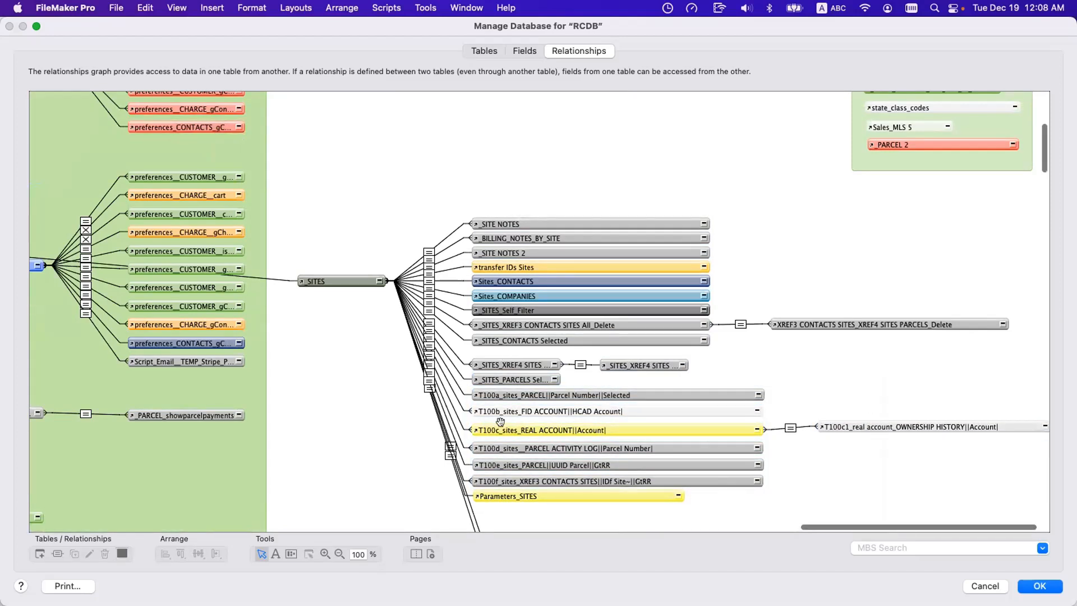
pyautogui.click(308, 280)
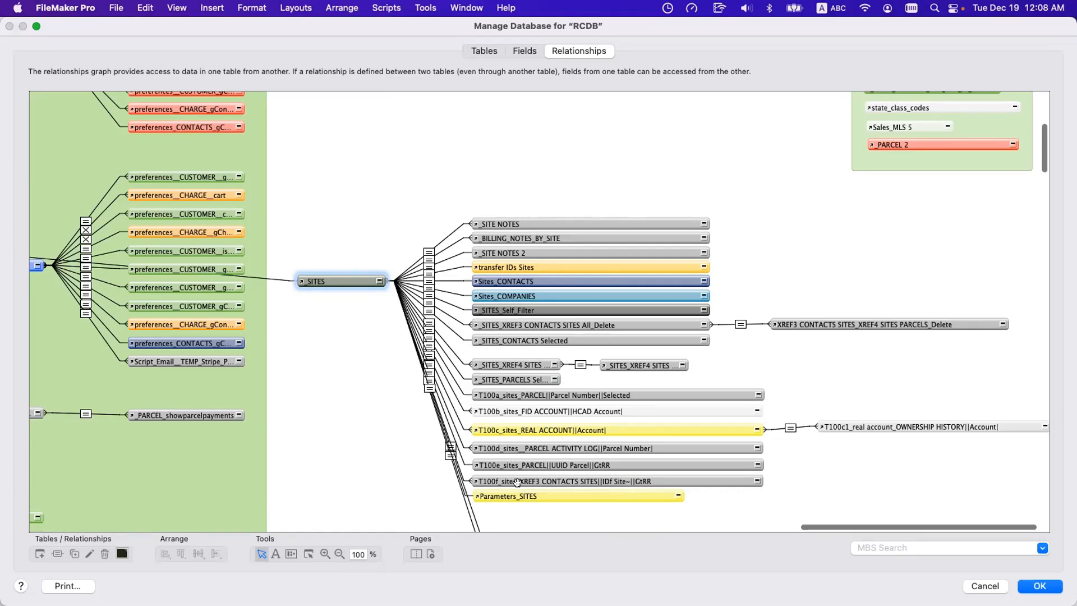
# Examine the _PARCEL area of the graph and select _COUNTIES to point out its inconsistently named child occurrences.
pyautogui.hscroll(-10, 476, 224)
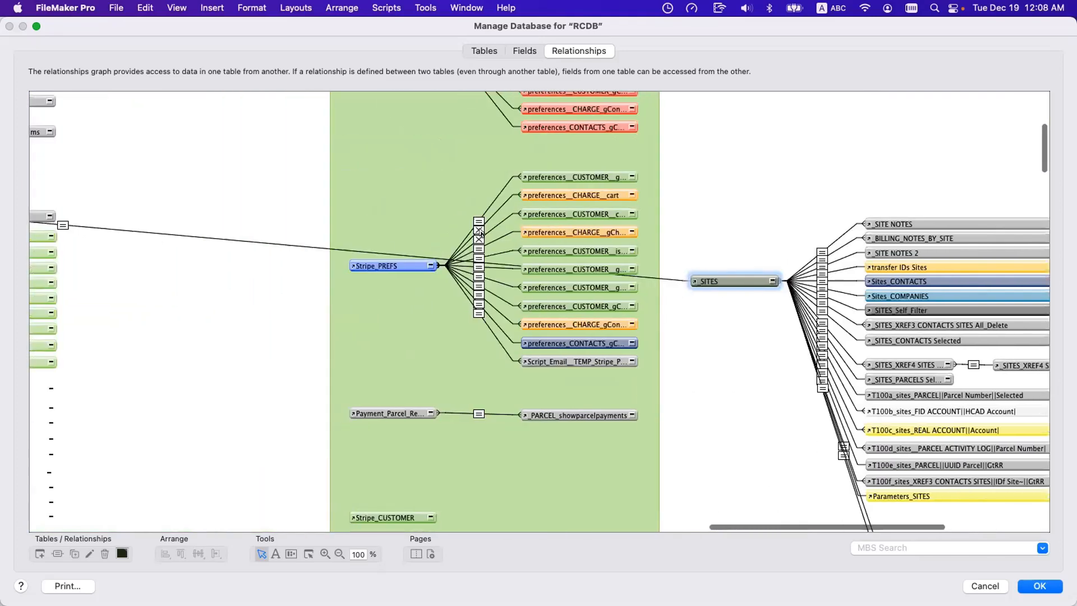
pyautogui.hscroll(-12, 571, 353)
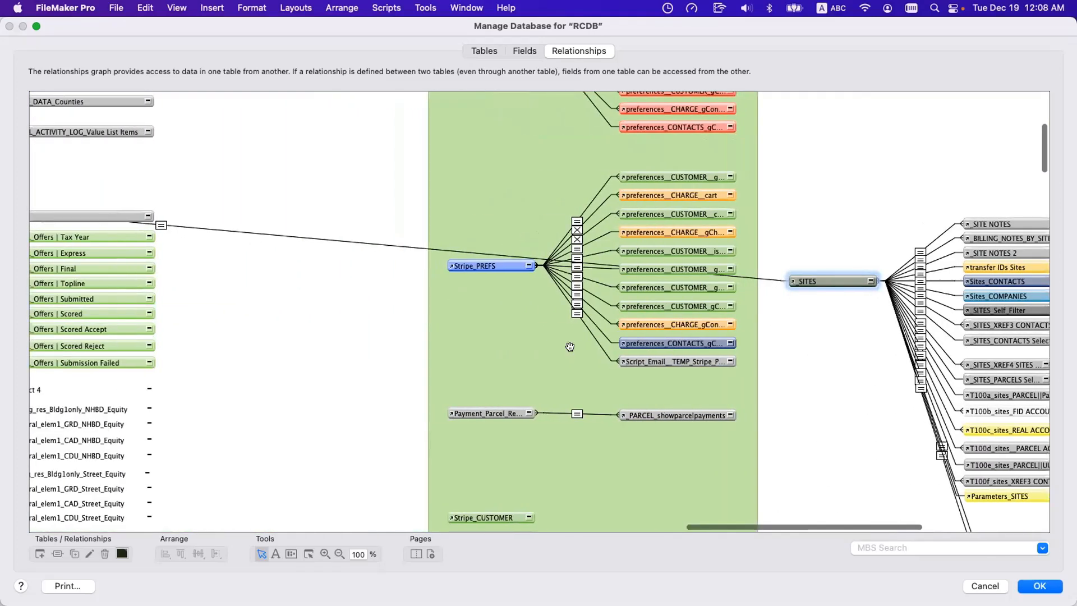
pyautogui.hscroll(-8, 453, 328)
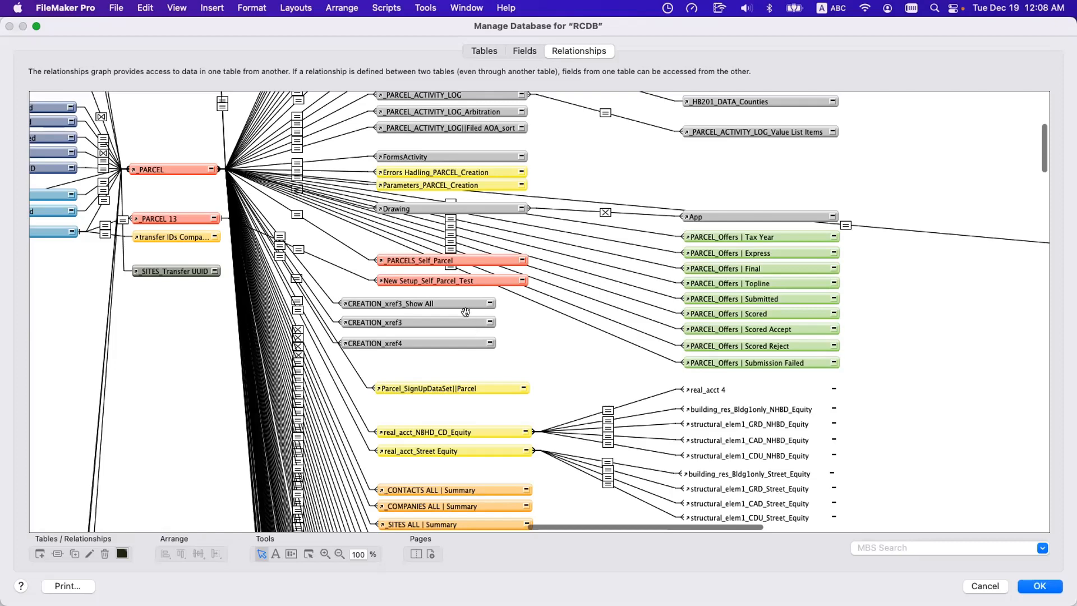
pyautogui.hscroll(-15, 451, 297)
pyautogui.scroll(10, 449, 292)
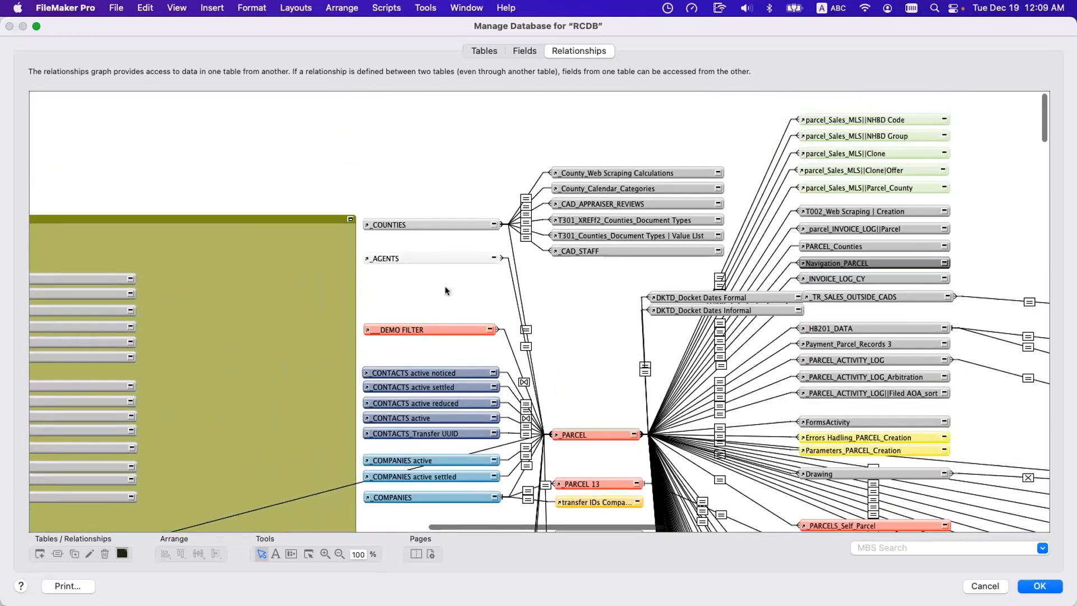
pyautogui.click(583, 222)
pyautogui.click(566, 298)
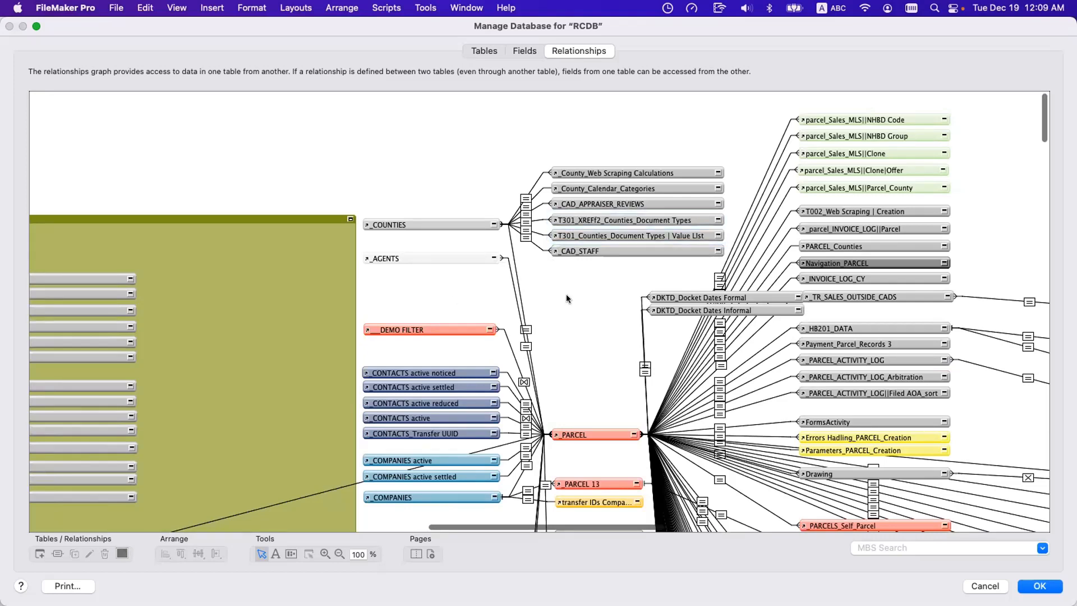
pyautogui.click(402, 224)
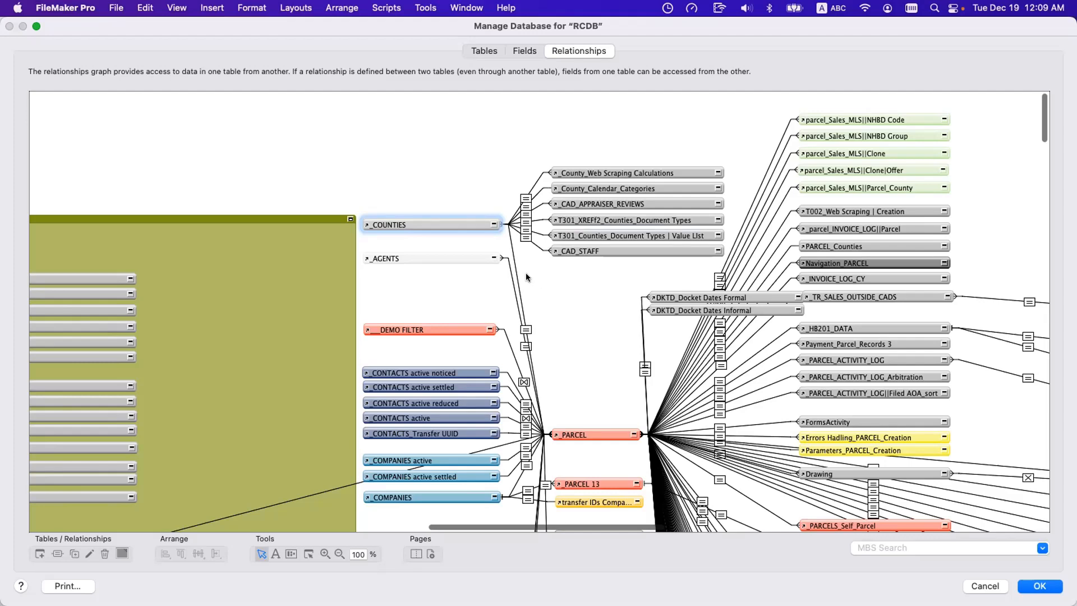
pyautogui.scroll(-10, 526, 273)
pyautogui.scroll(-15, 526, 276)
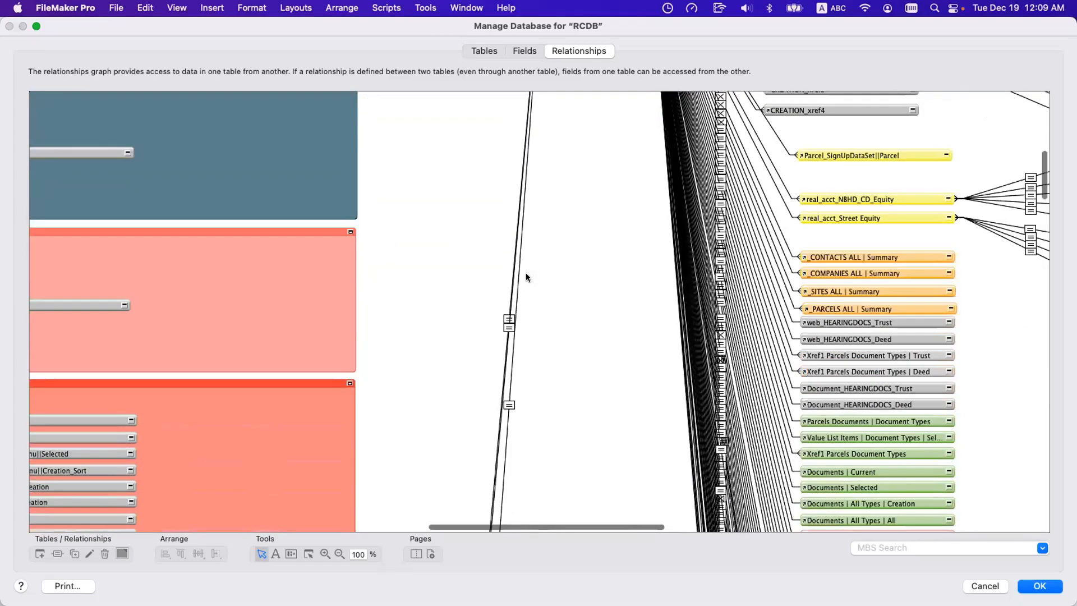
# Look across the RCDB graph's color-coded groups, including T16_DOCUMENTS, T12_INVOICES, T05 contacts and T12_USERS, to examine their prefixed occurrence names.
pyautogui.scroll(-15, 526, 276)
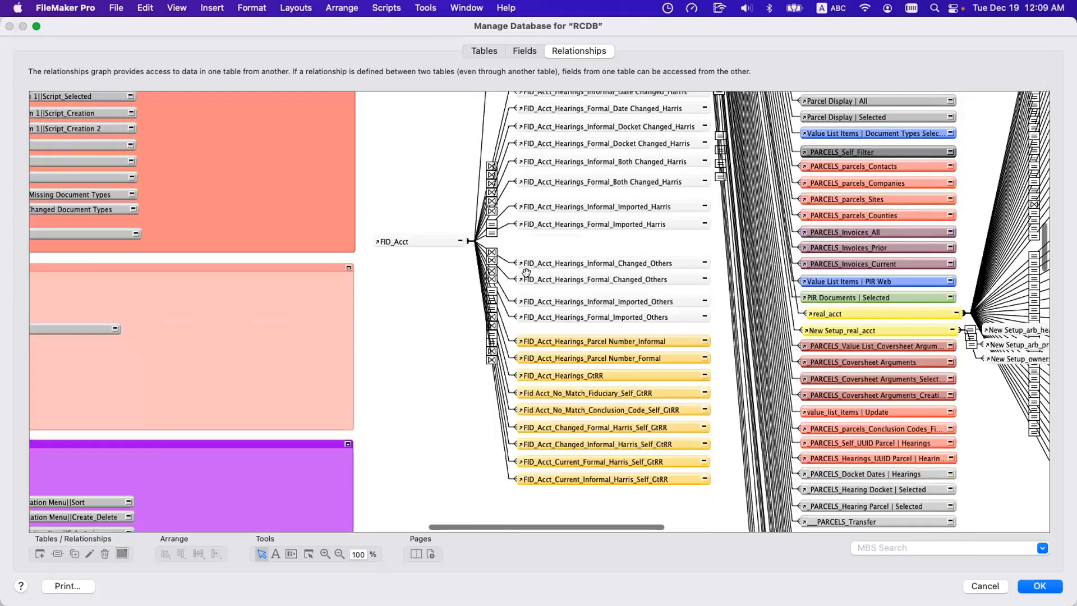
pyautogui.scroll(-5, 526, 277)
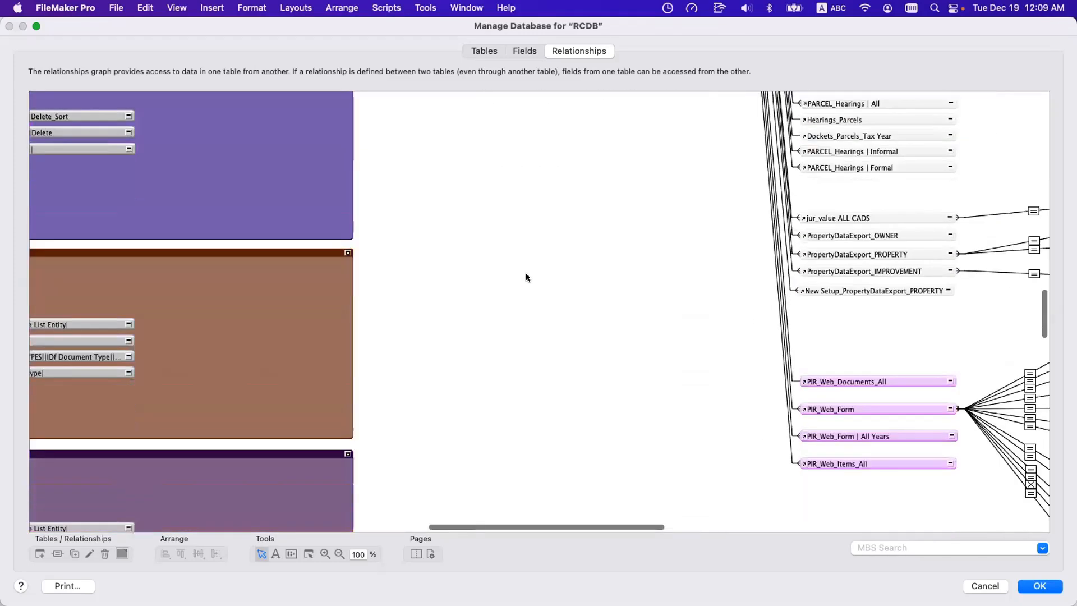
pyautogui.hscroll(-10, 526, 277)
pyautogui.scroll(15, 526, 277)
pyautogui.hscroll(-5, 526, 276)
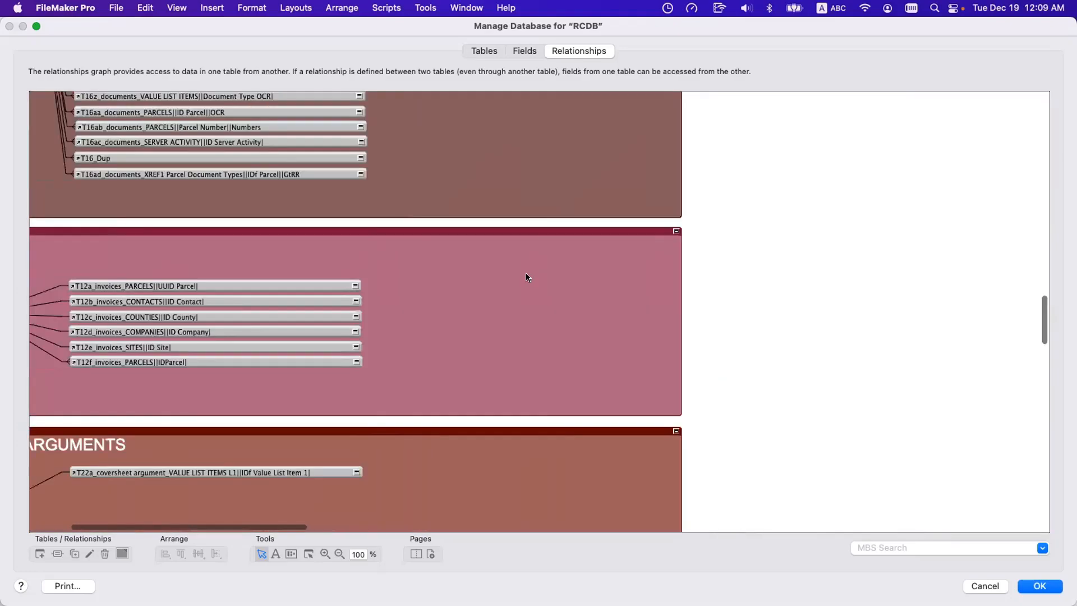
pyautogui.scroll(15, 526, 272)
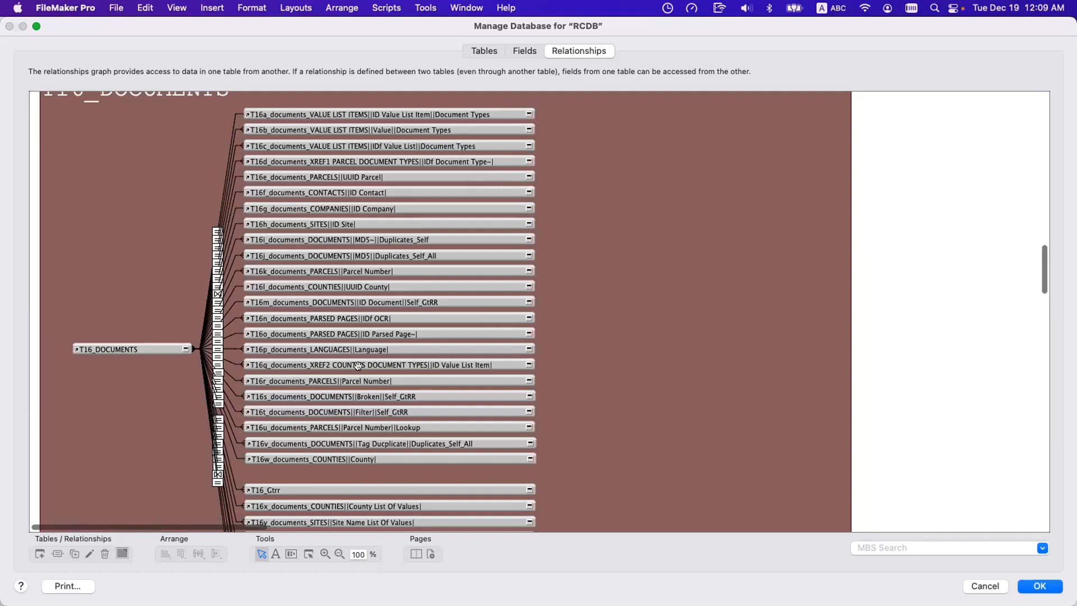
pyautogui.scroll(-10, 358, 366)
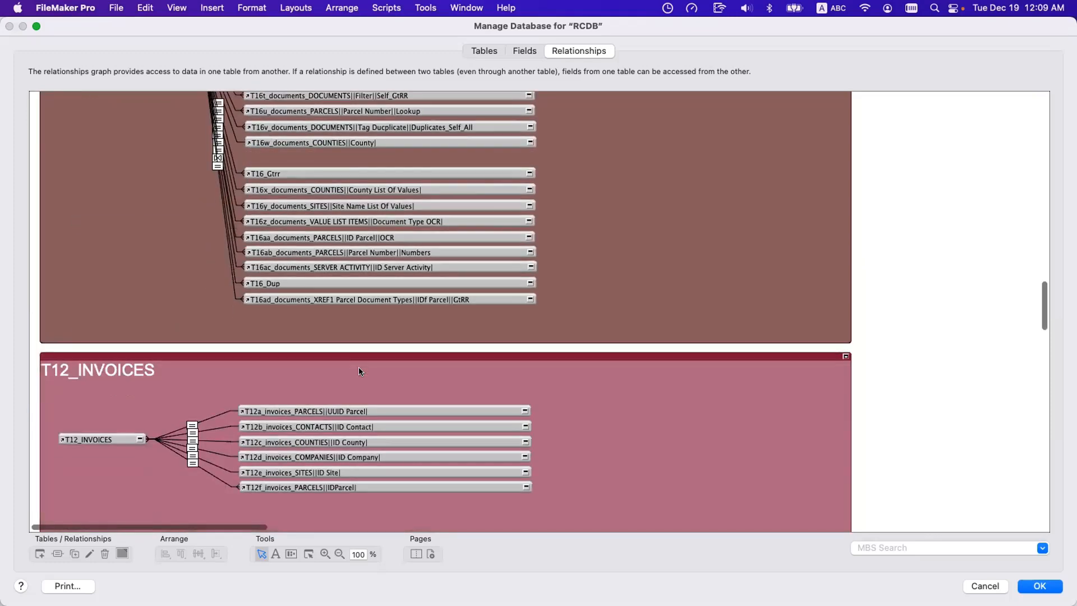
pyautogui.scroll(20, 360, 371)
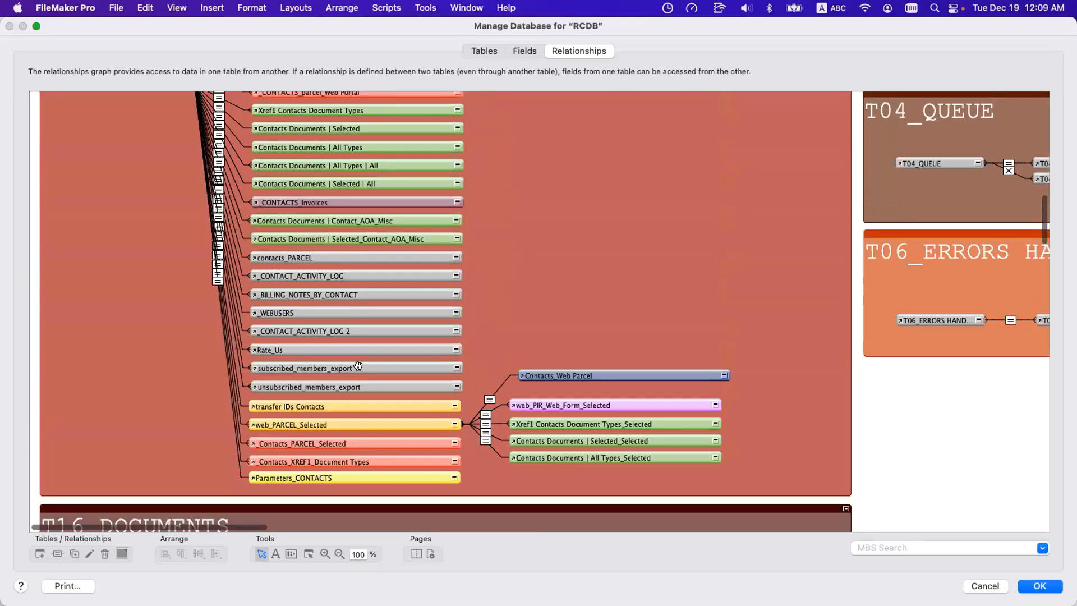
pyautogui.scroll(20, 357, 366)
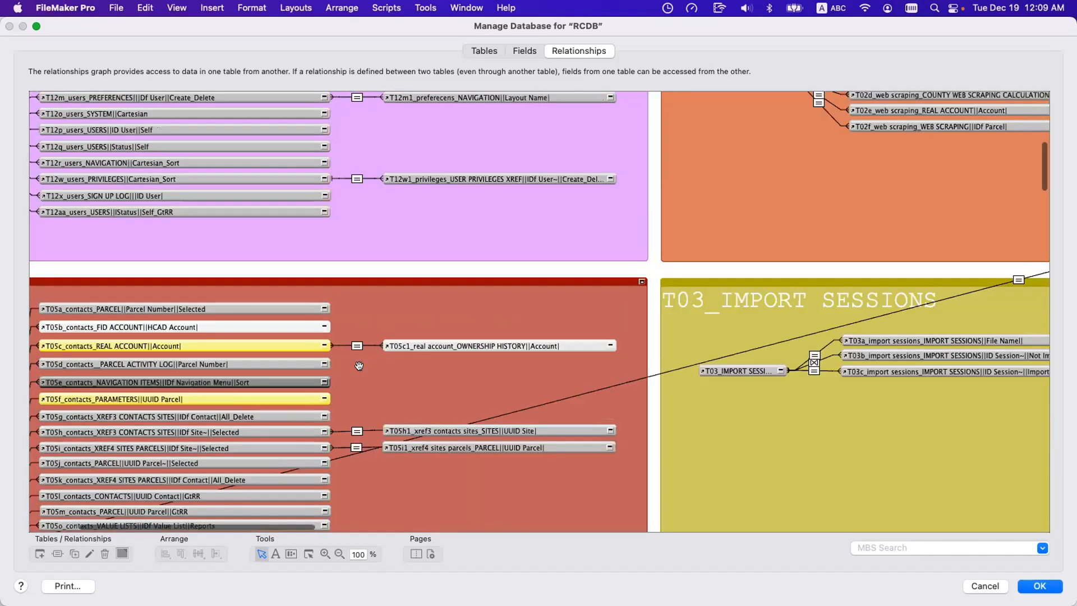
pyautogui.hscroll(-6, 359, 372)
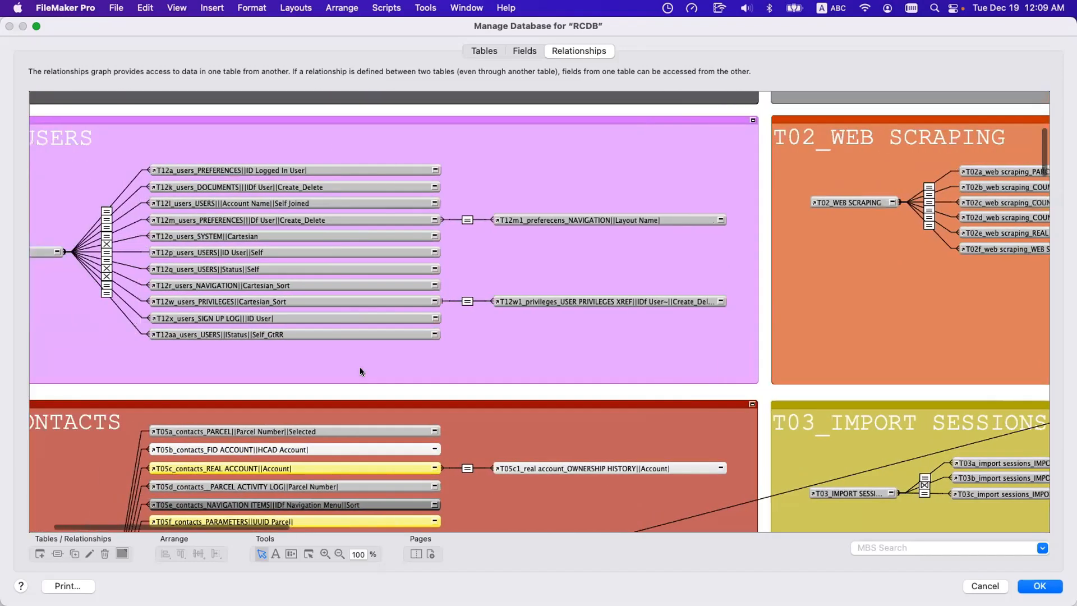
pyautogui.scroll(4, 360, 371)
pyautogui.scroll(4, 360, 369)
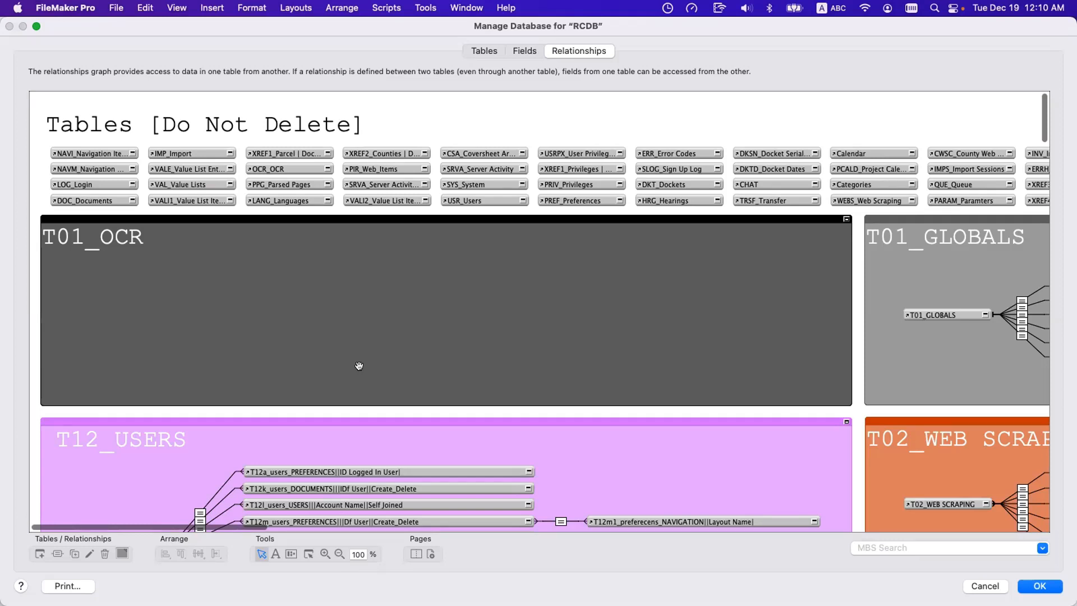
# Open the auto-enter calculation of the _IDf Parcel field in the DOC_Documents table.
pyautogui.click(525, 51)
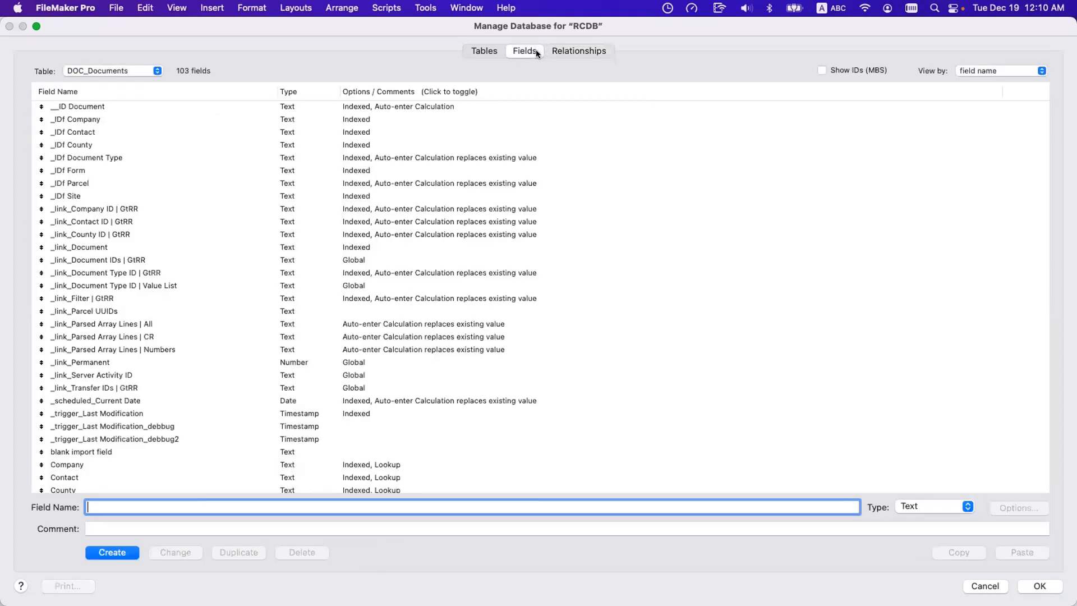
pyautogui.doubleClick(377, 185)
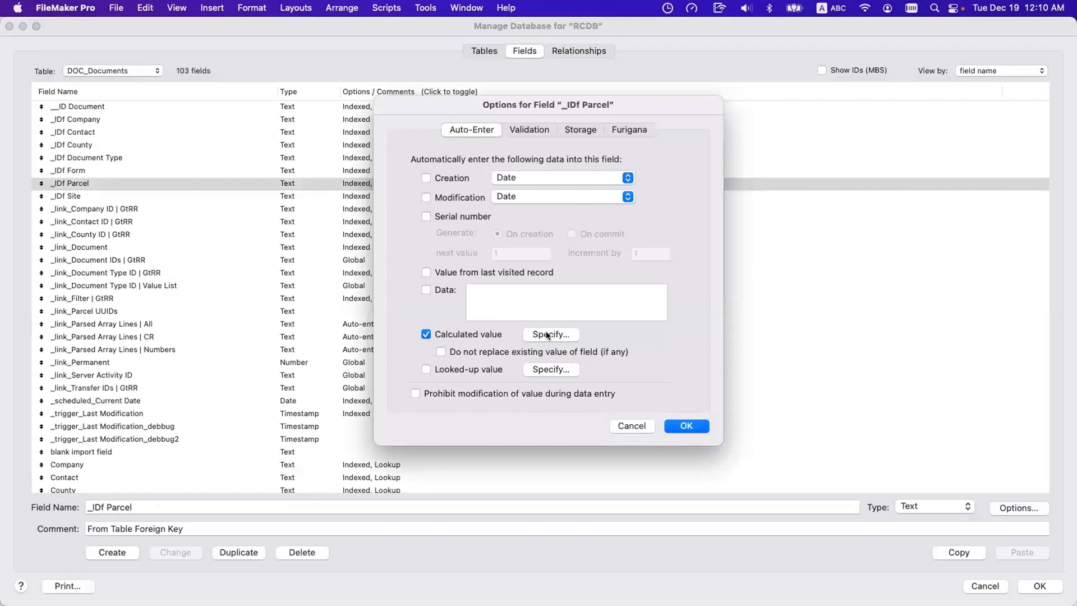
pyautogui.click(548, 334)
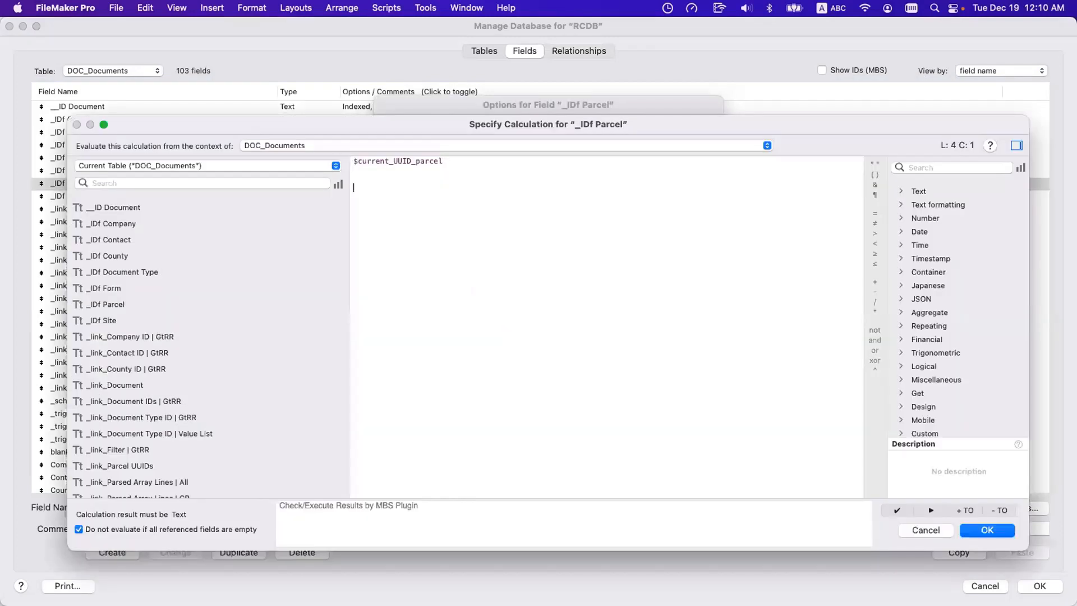
# Enter T12 in the calculation to list the table occurrences sharing that prefix, and discard the calculation and field options.
pyautogui.write('//')
pyautogui.press('BackSpace')
pyautogui.press('BackSpace')
pyautogui.press('BackSpace')
pyautogui.write('T12')
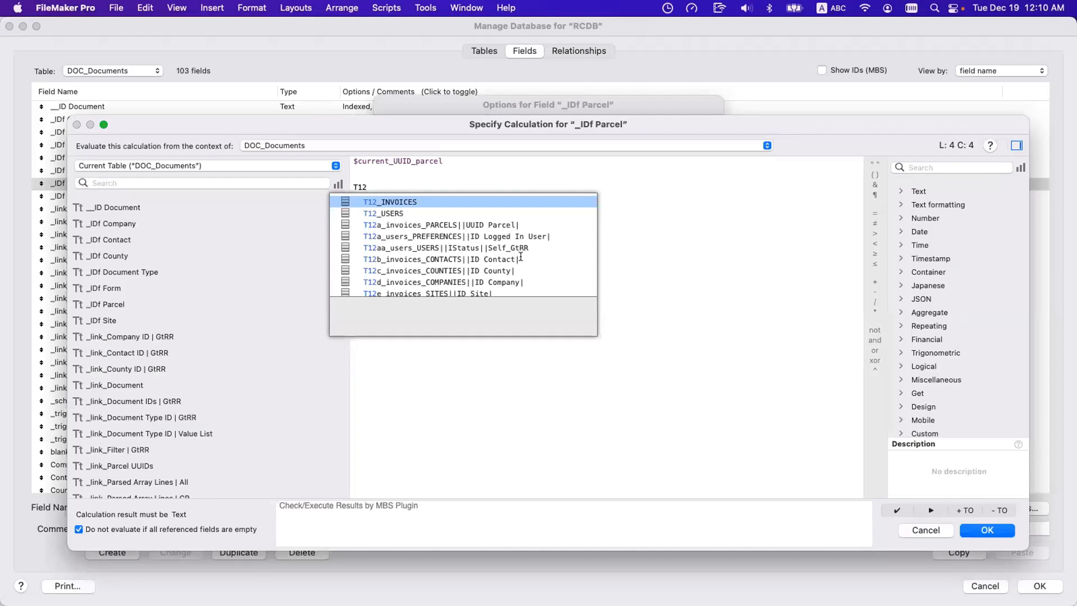
pyautogui.click(399, 258)
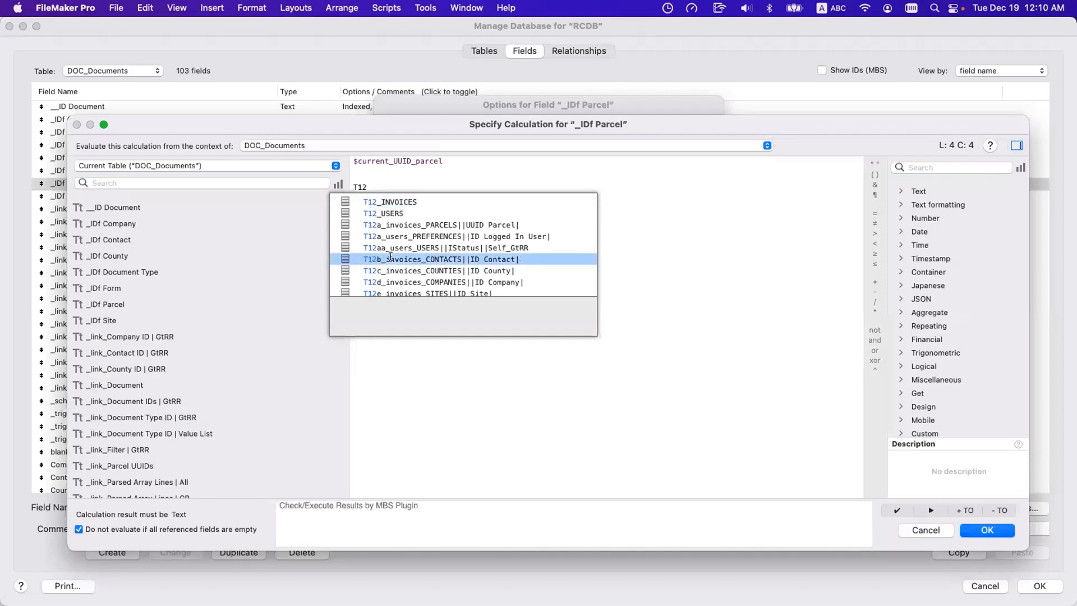
pyautogui.press('Escape')
pyautogui.press('Escape')
pyautogui.press('Escape')
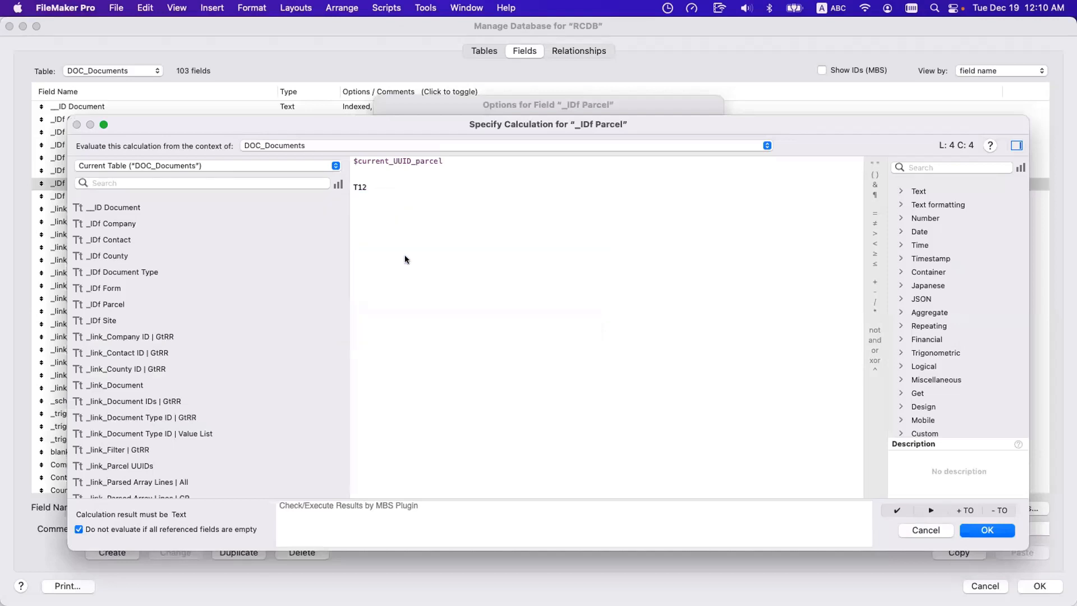
# Find the FID_Acct group in the relationships graph and examine its relationship to FID_Acct_Hearings_Informal_Both Changed_Harris.
pyautogui.click(579, 51)
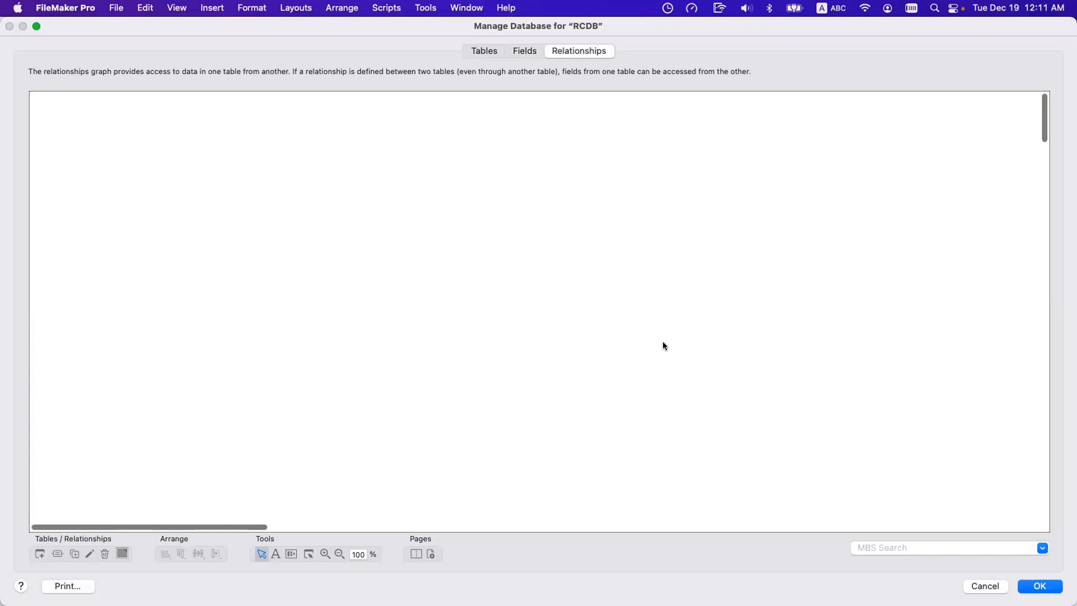
pyautogui.hscroll(15, 662, 341)
pyautogui.hscroll(15, 662, 340)
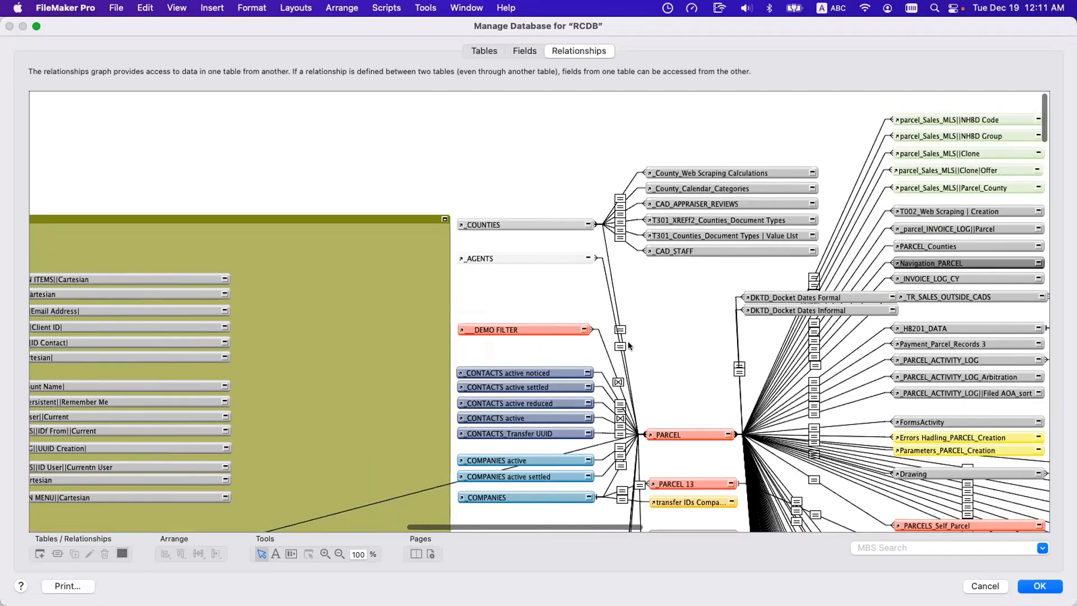
pyautogui.scroll(-15, 628, 342)
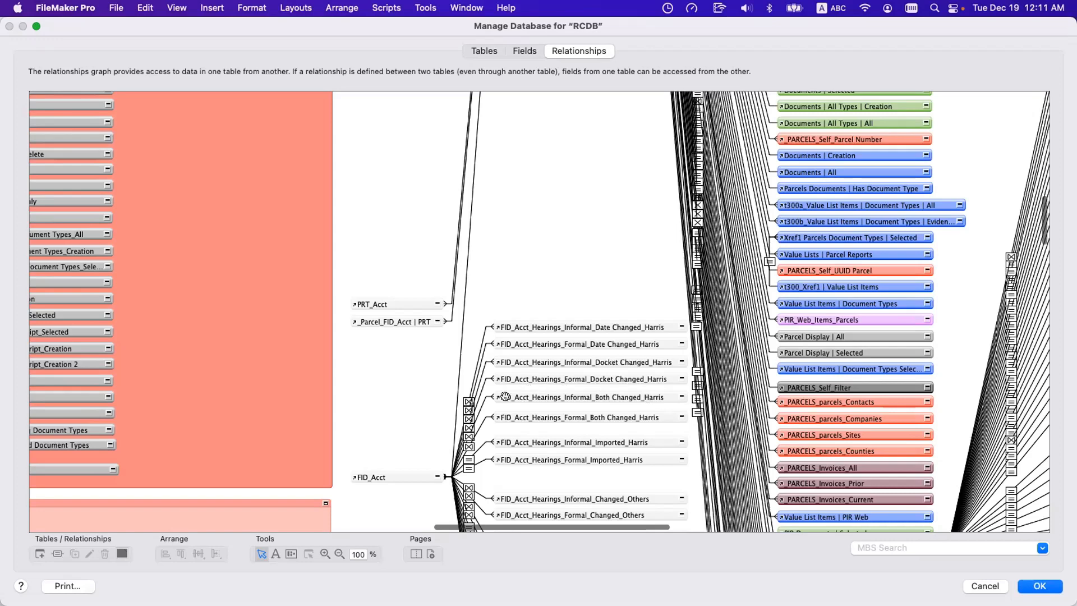
pyautogui.doubleClick(481, 405)
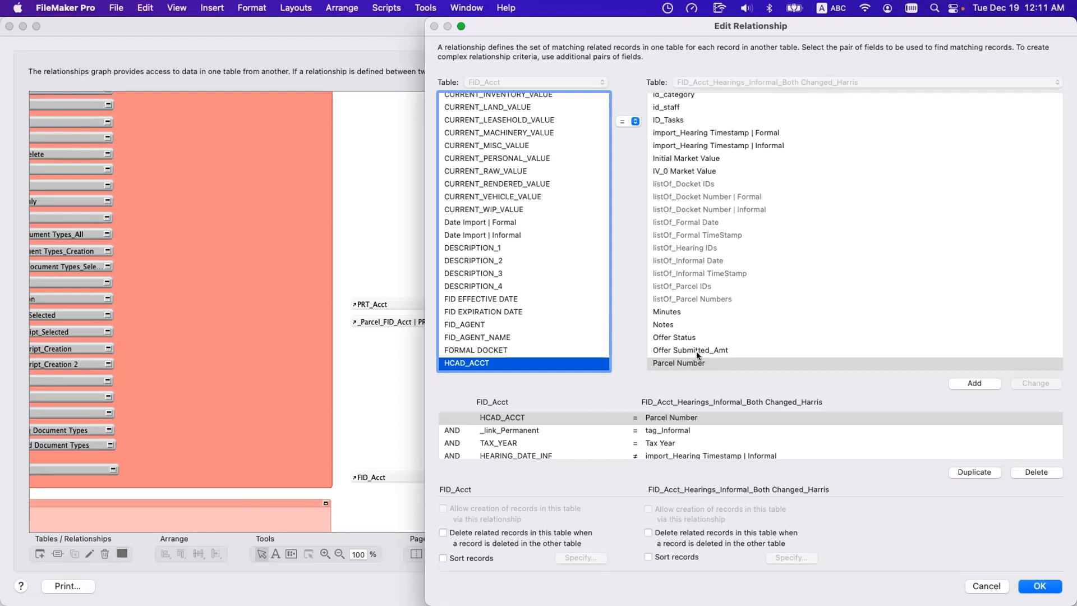
pyautogui.press('Escape')
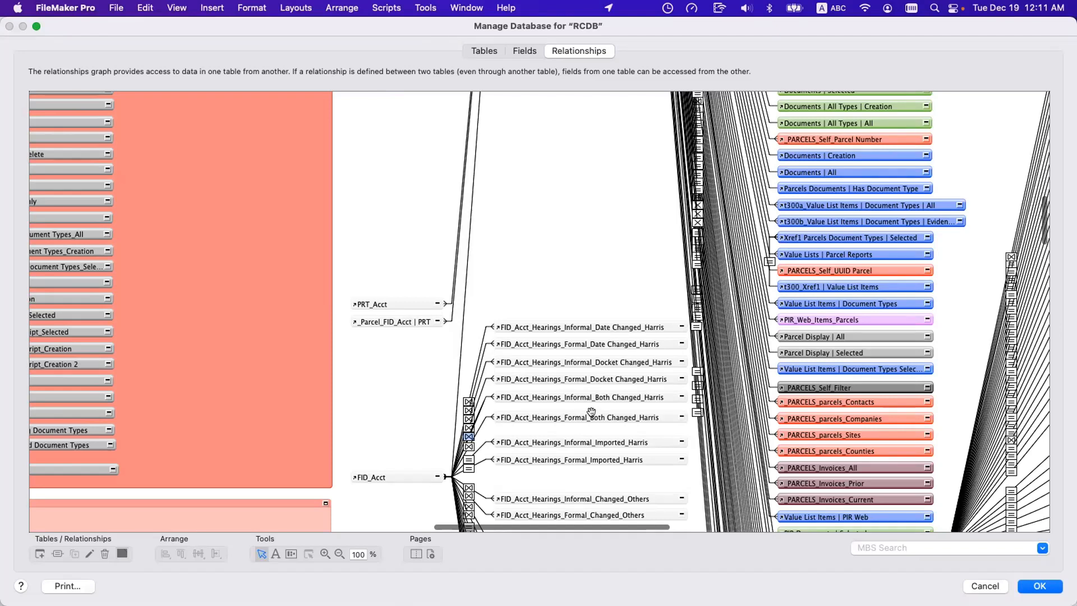
# Duplicate the FID_Acct_Hearings_Formal_Both Changed_Harris occurrence and place the copy above the FID_Acct child occurrences.
pyautogui.click(553, 411)
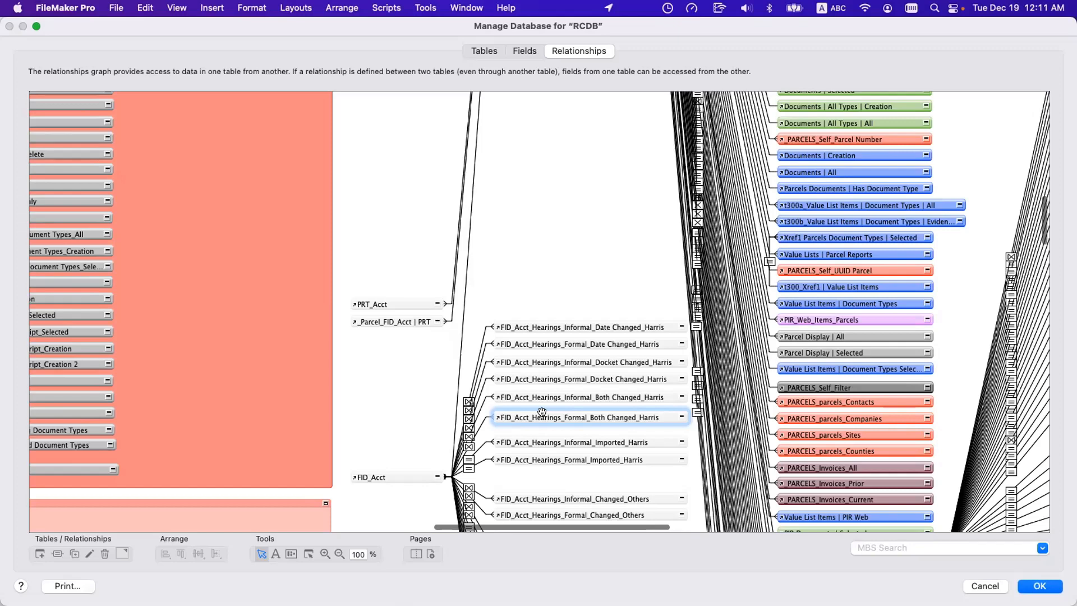
pyautogui.hscroll(1, 572, 315)
pyautogui.press('super+d')
pyautogui.moveTo(531, 285); pyautogui.dragTo(537, 280)
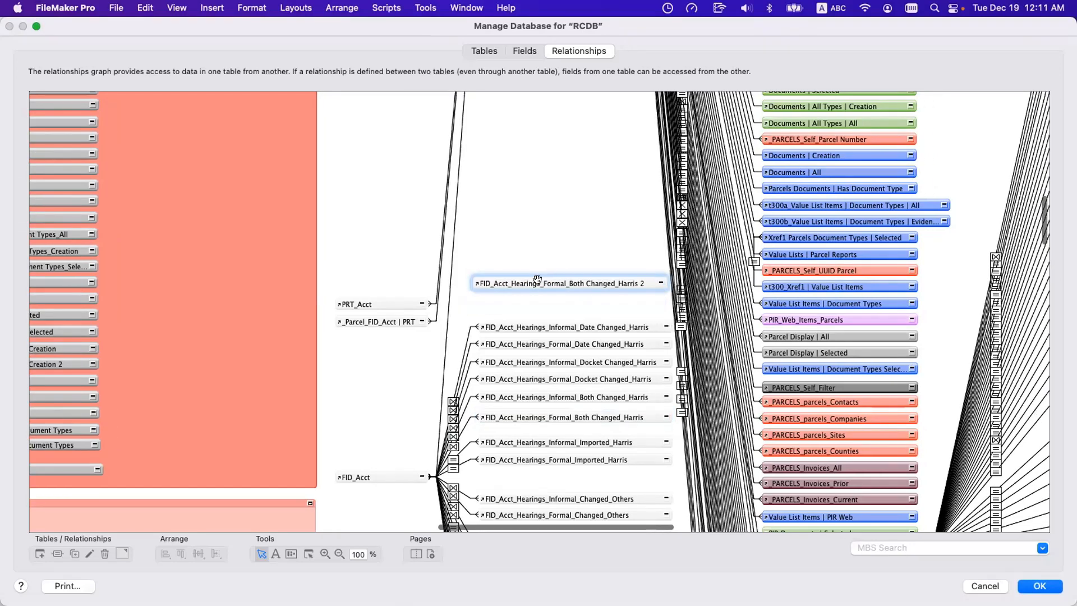
# Open the duplicated occurrence for renaming and add the prefix T00a_ in front of its name.
pyautogui.doubleClick(537, 279)
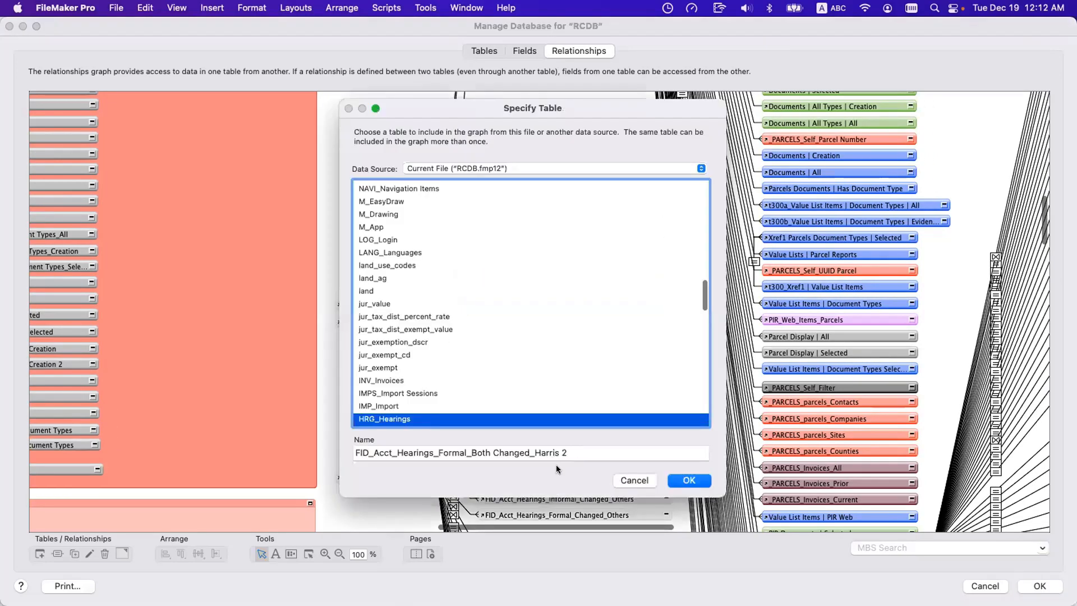
pyautogui.click(351, 448)
pyautogui.click(354, 453)
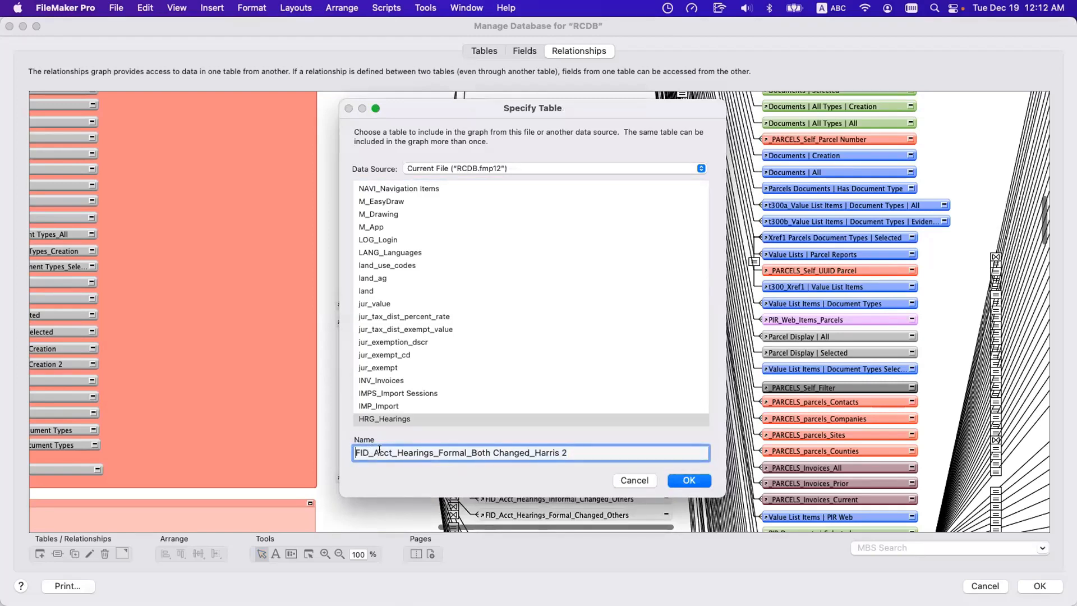
pyautogui.write('T')
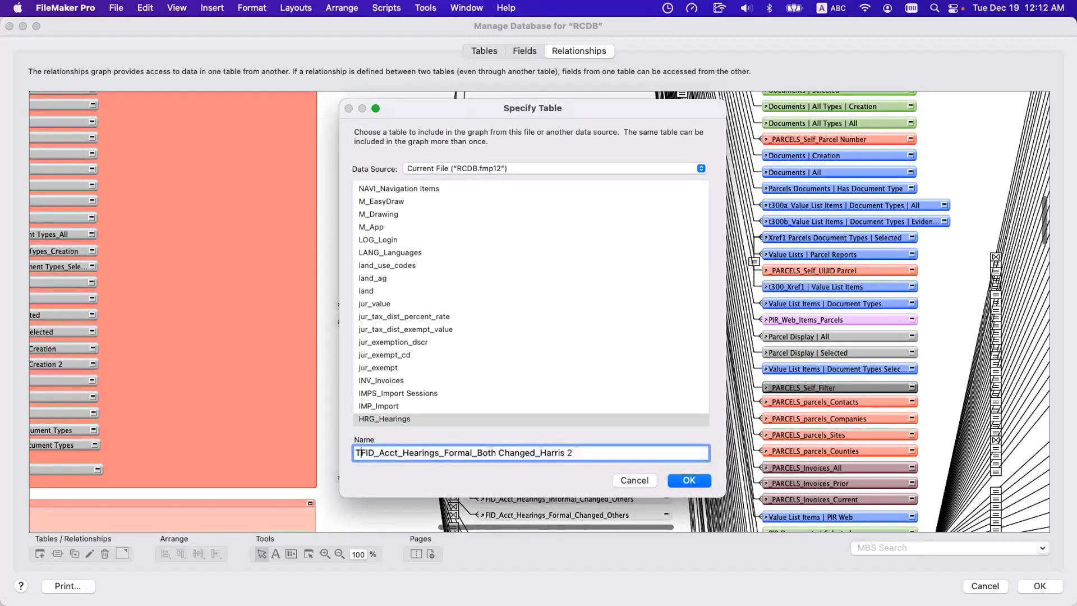
pyautogui.write('00_')
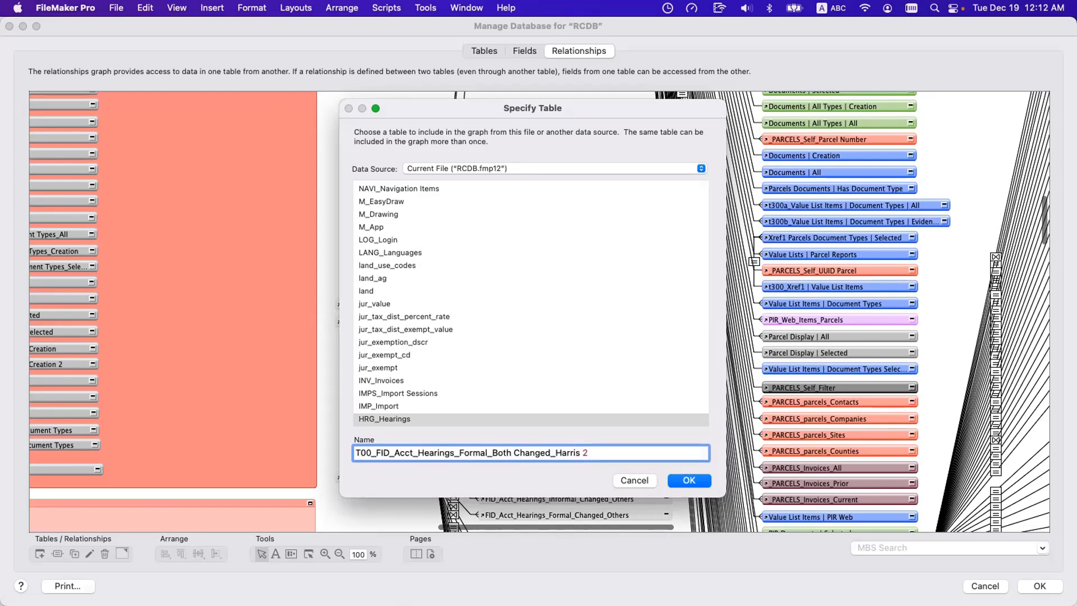
pyautogui.press('Left')
pyautogui.write('a')
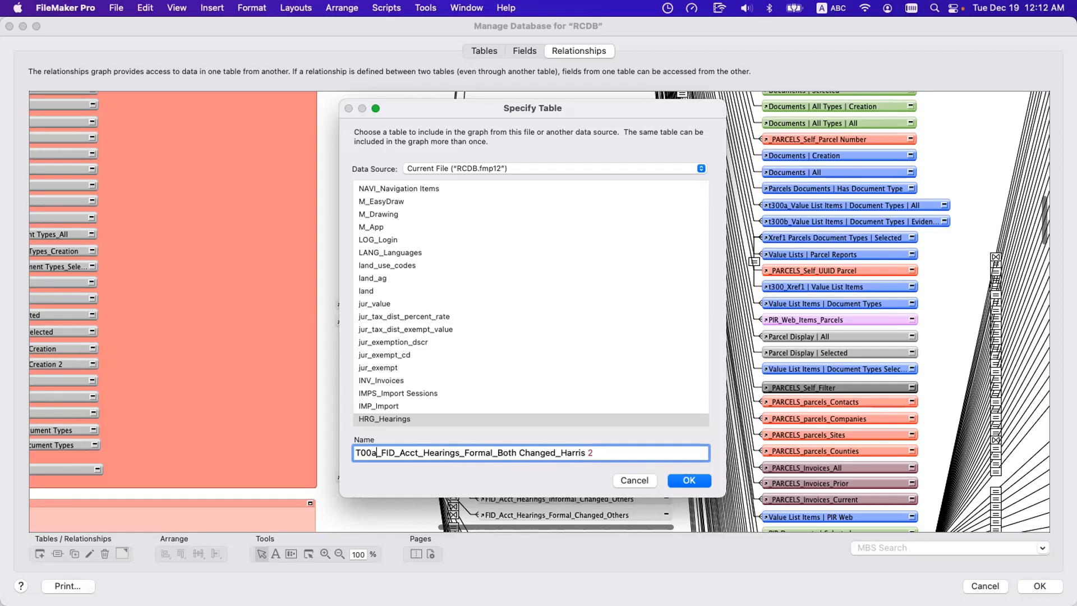
# Replace the FID_Acct part of the duplicate's name with lowercase "fid acct" for the parent table.
pyautogui.press('Right')
pyautogui.press('Right')
pyautogui.press('Right')
pyautogui.press('Right')
pyautogui.press('Right')
pyautogui.press('Right')
pyautogui.press('Right')
pyautogui.press('Right')
pyautogui.press('Right')
pyautogui.press('BackSpace')
pyautogui.press('BackSpace')
pyautogui.press('BackSpace')
pyautogui.press('BackSpace')
pyautogui.press('BackSpace')
pyautogui.press('BackSpace')
pyautogui.press('BackSpace')
pyautogui.press('BackSpace')
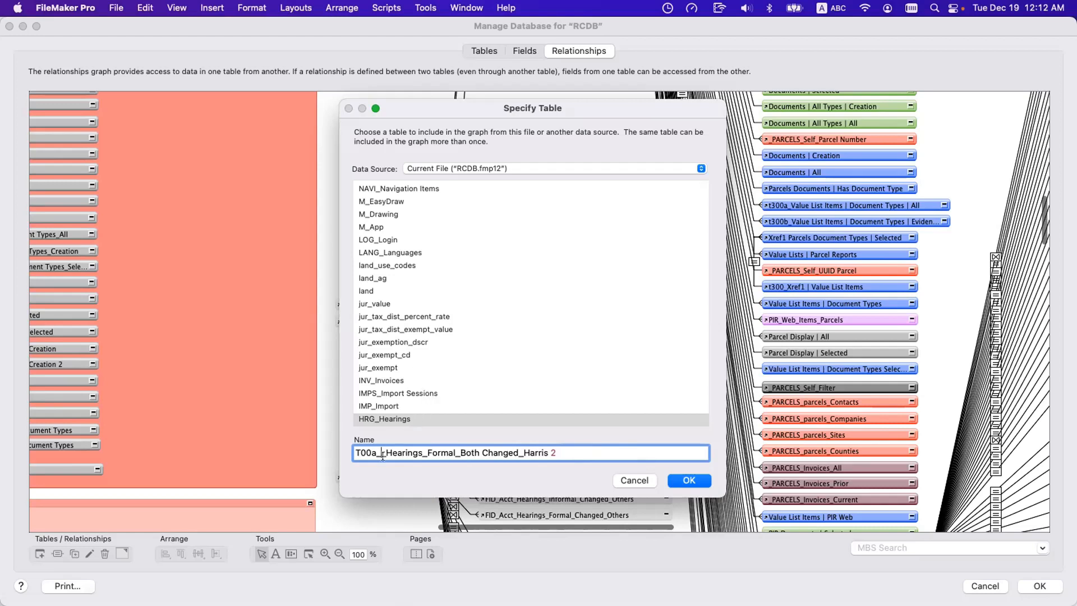
pyautogui.write('fid acc_')
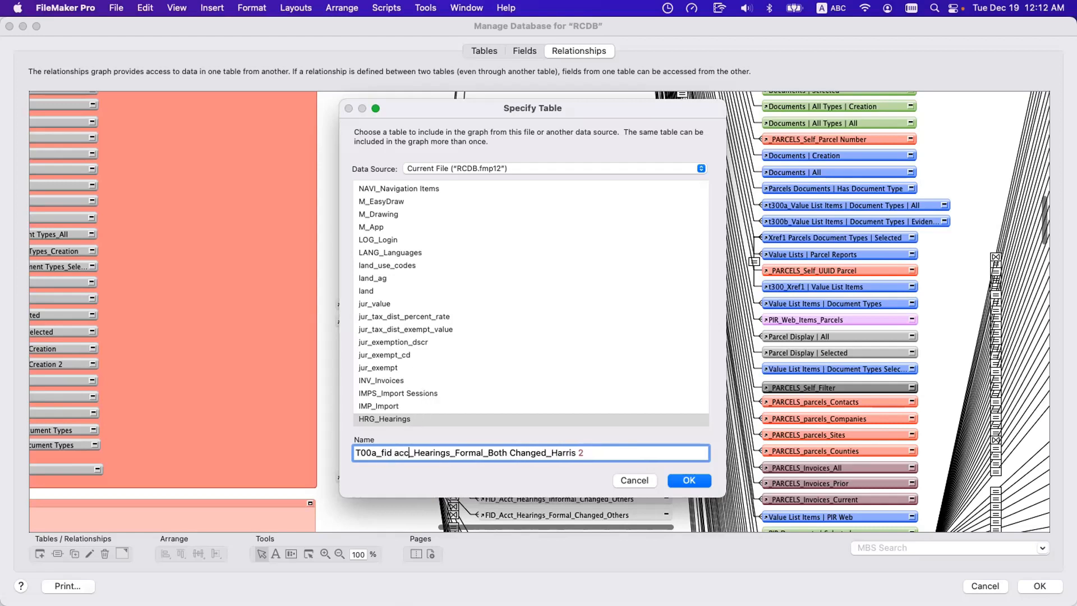
pyautogui.press('Left')
pyautogui.write('t')
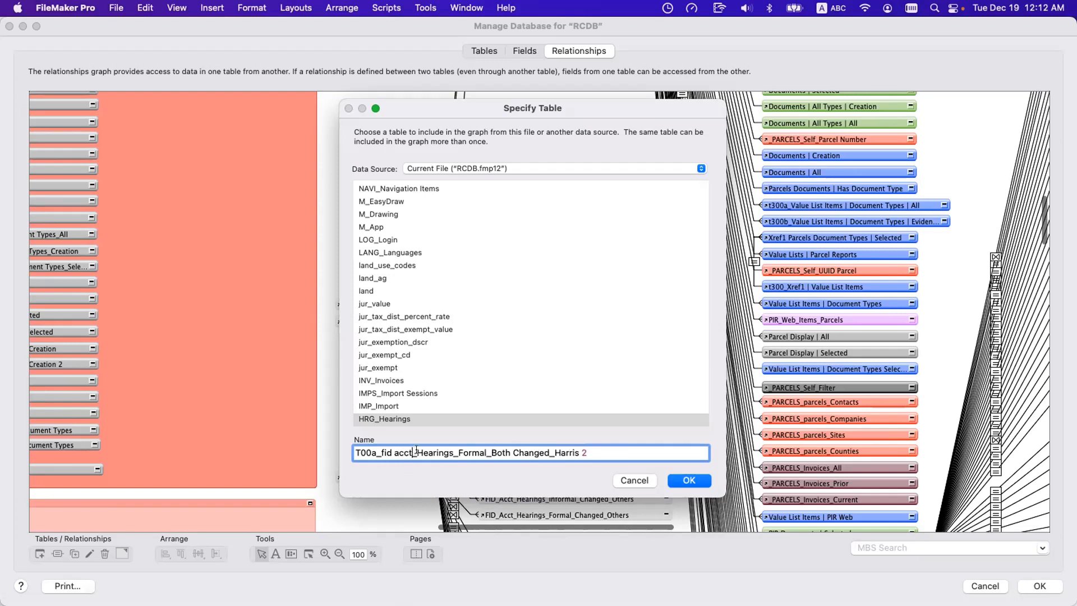
# Change Hearings to uppercase HEARINGS in the duplicate's name and apply the renaming.
pyautogui.moveTo(416, 452); pyautogui.dragTo(452, 452)
pyautogui.write('HEARINGD')
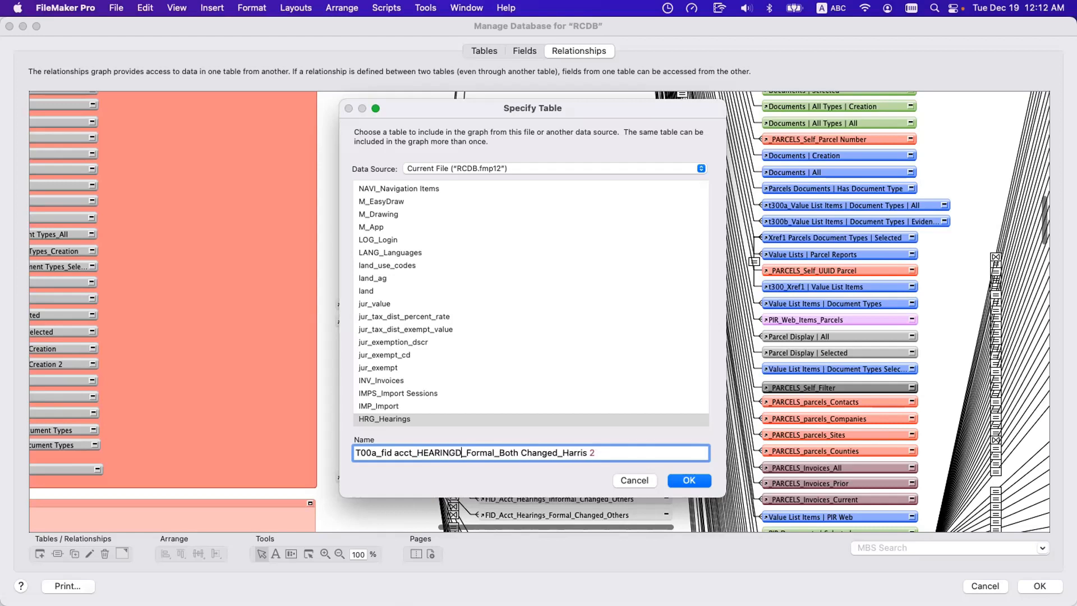
pyautogui.press('Delete')
pyautogui.write('S')
pyautogui.click(683, 478)
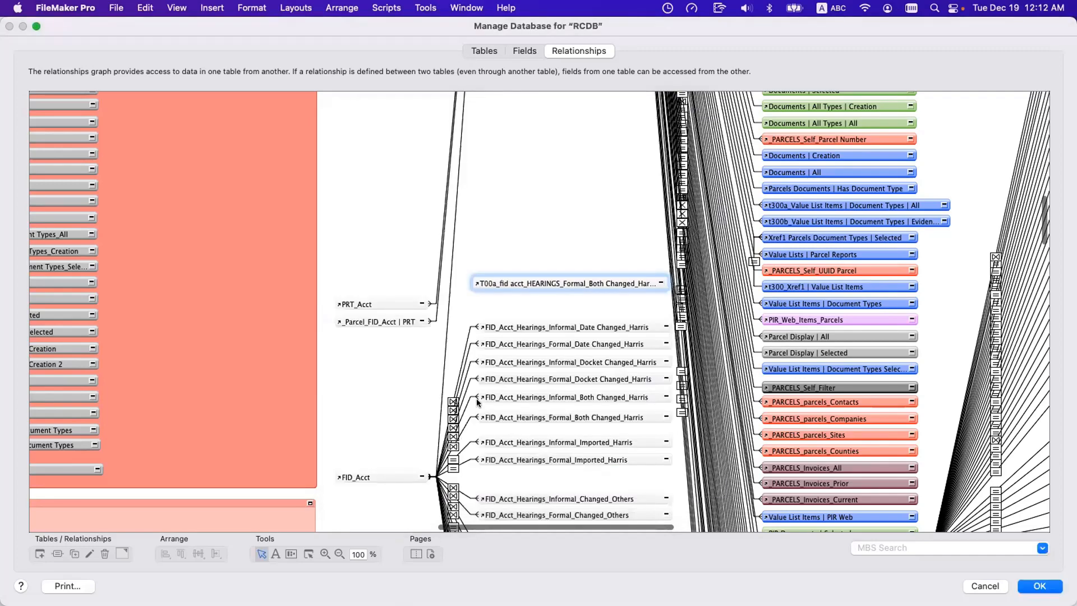
# Examine the match criteria of the relationship between FID_Acct and FID_Acct_Hearings_Formal_Both Changed_Harris.
pyautogui.click(465, 333)
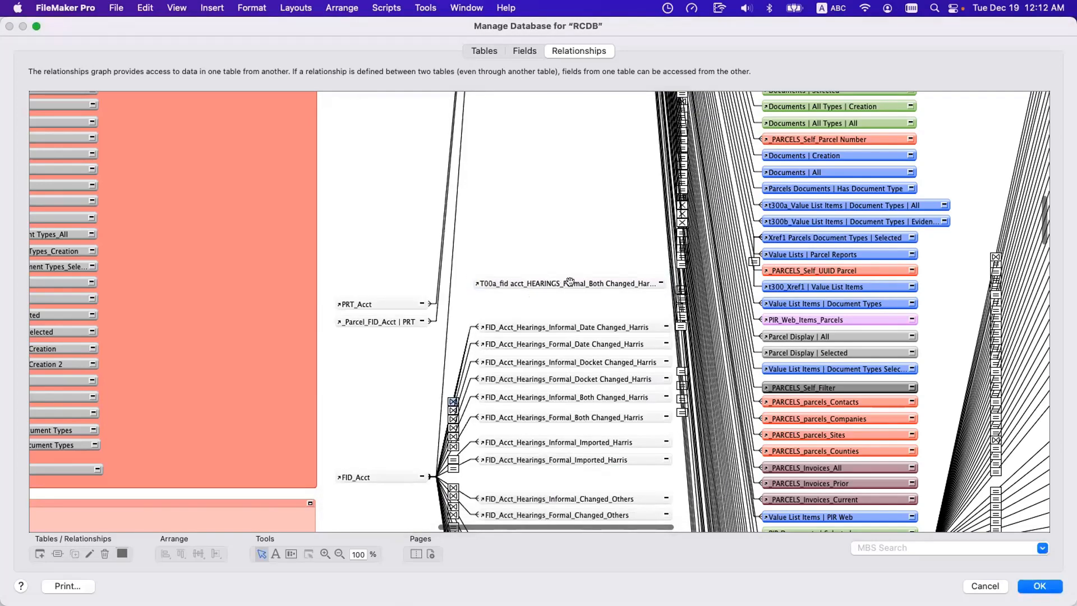
pyautogui.click(570, 418)
pyautogui.click(465, 427)
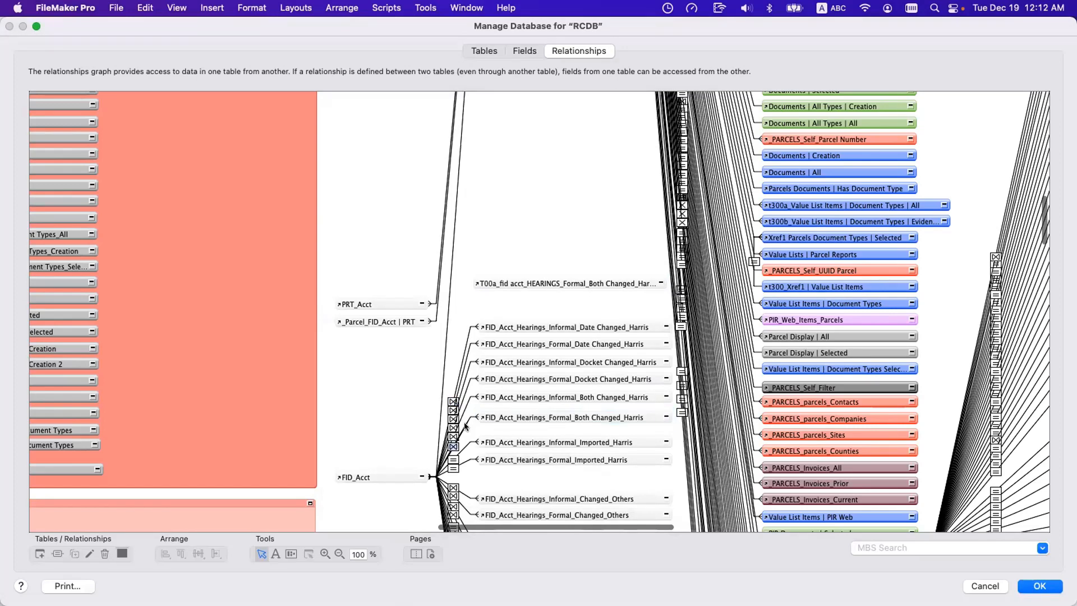
pyautogui.doubleClick(464, 426)
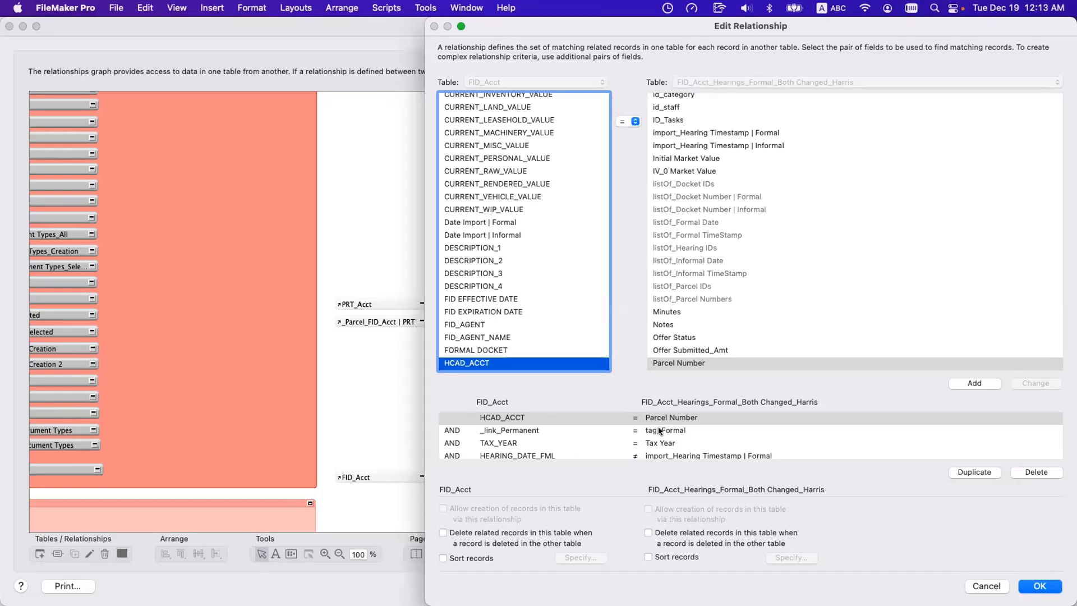
pyautogui.press('Return')
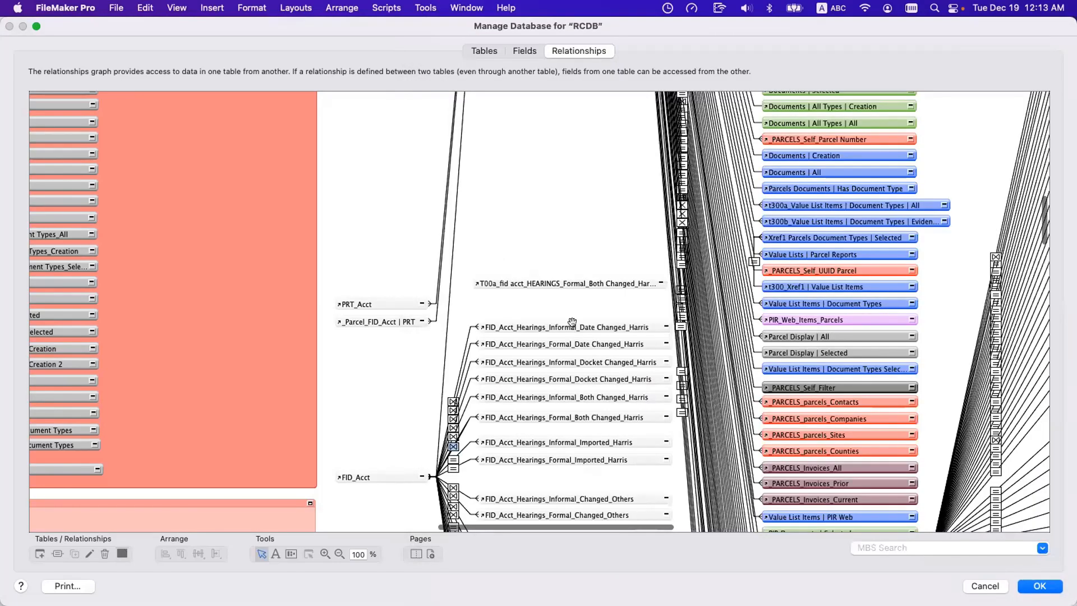
# Replace the part after HEARINGS in the duplicated occurrence's name with ||Parcel Number|| and apply the renaming.
pyautogui.doubleClick(574, 278)
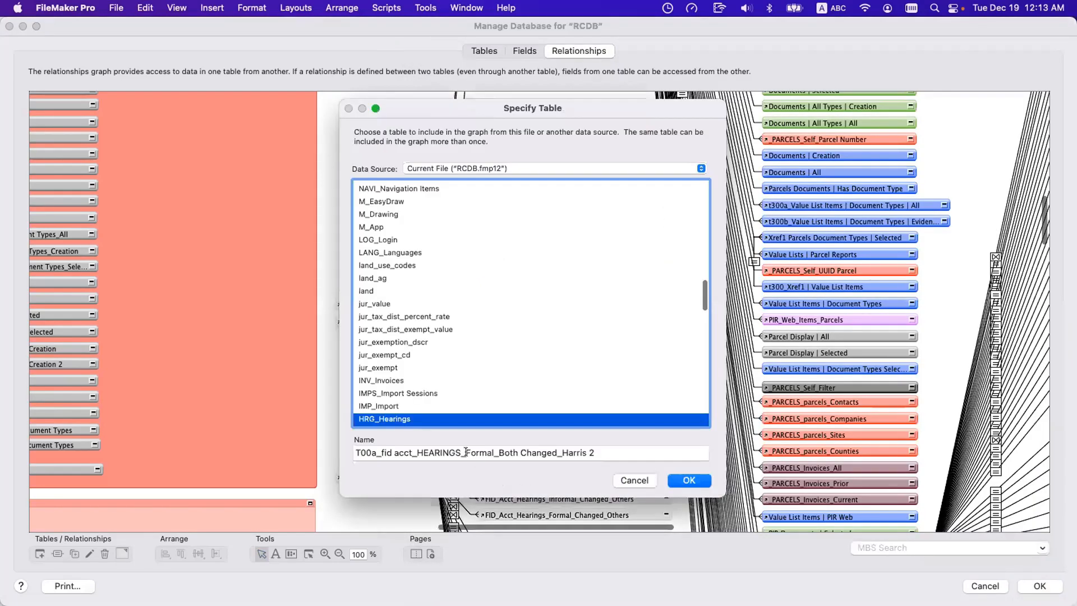
pyautogui.moveTo(465, 451); pyautogui.dragTo(604, 452)
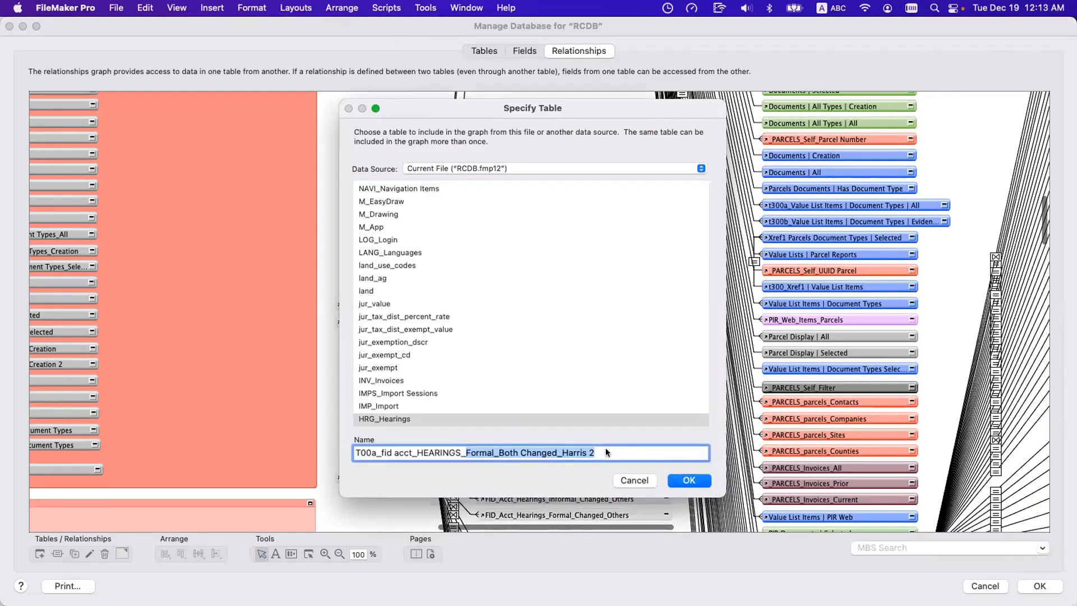
pyautogui.press('BackSpace')
pyautogui.write('||')
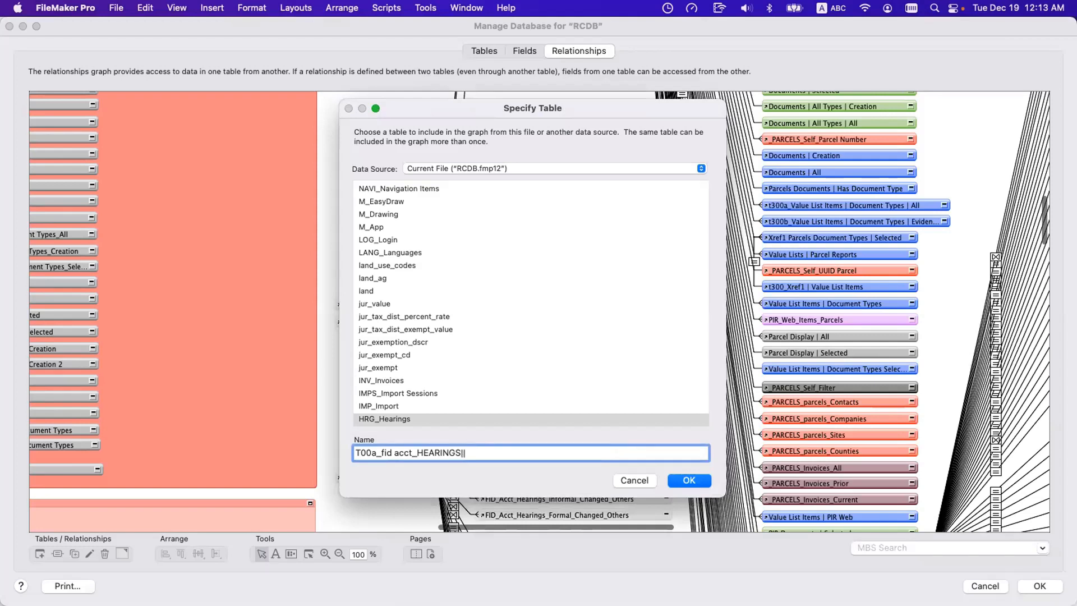
pyautogui.write('Parcel Number||')
pyautogui.press('Return')
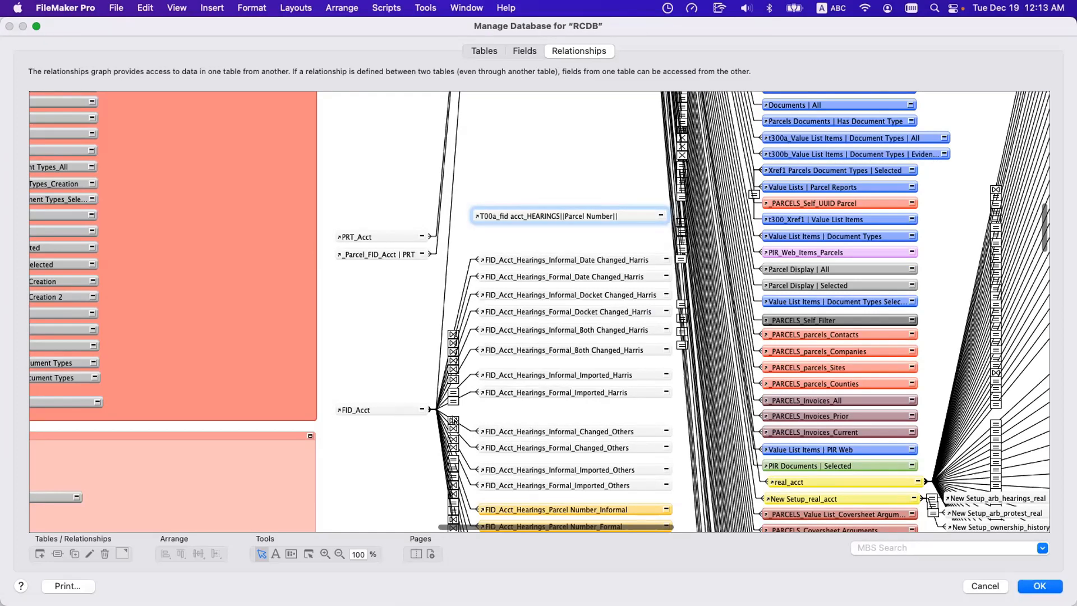
# Examine the match criteria linking FID_Acct to its Formal_Imported_Harris and Formal_Both Changed_Harris hearings occurrences.
pyautogui.click(458, 394)
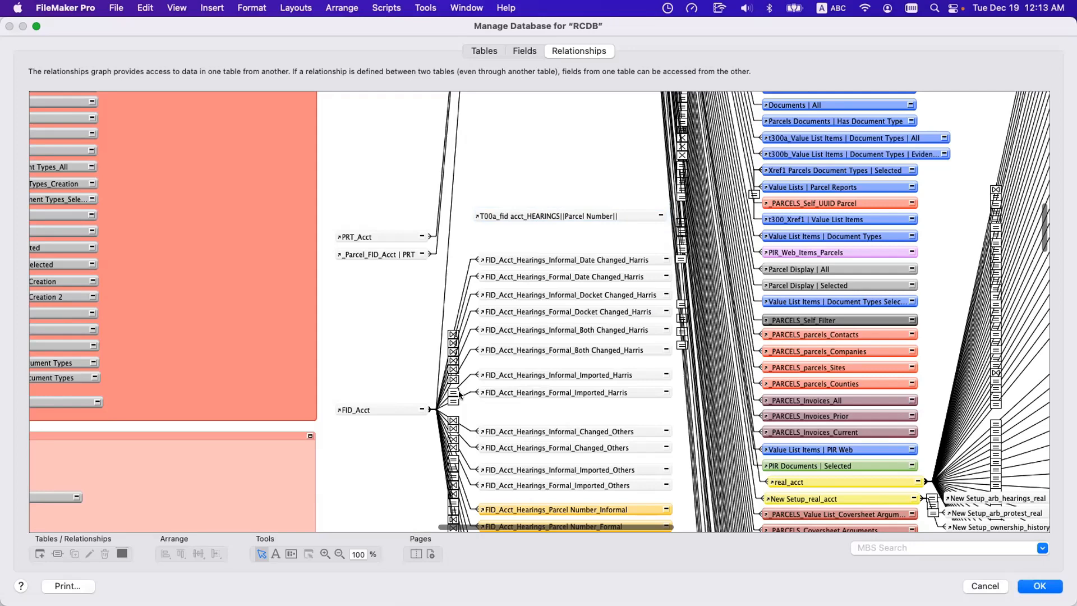
pyautogui.doubleClick(458, 394)
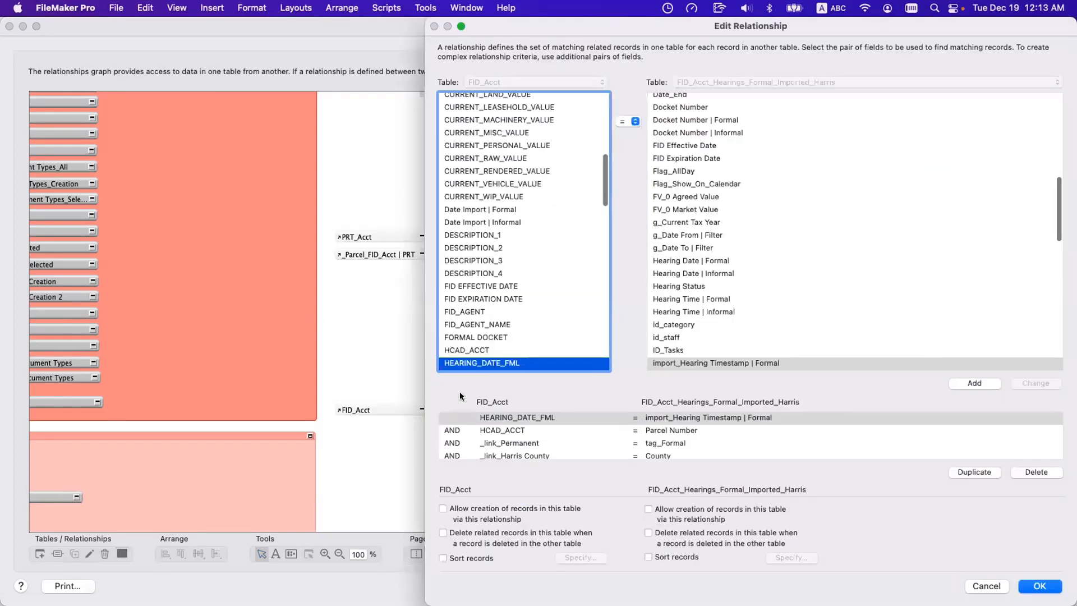
pyautogui.press('Return')
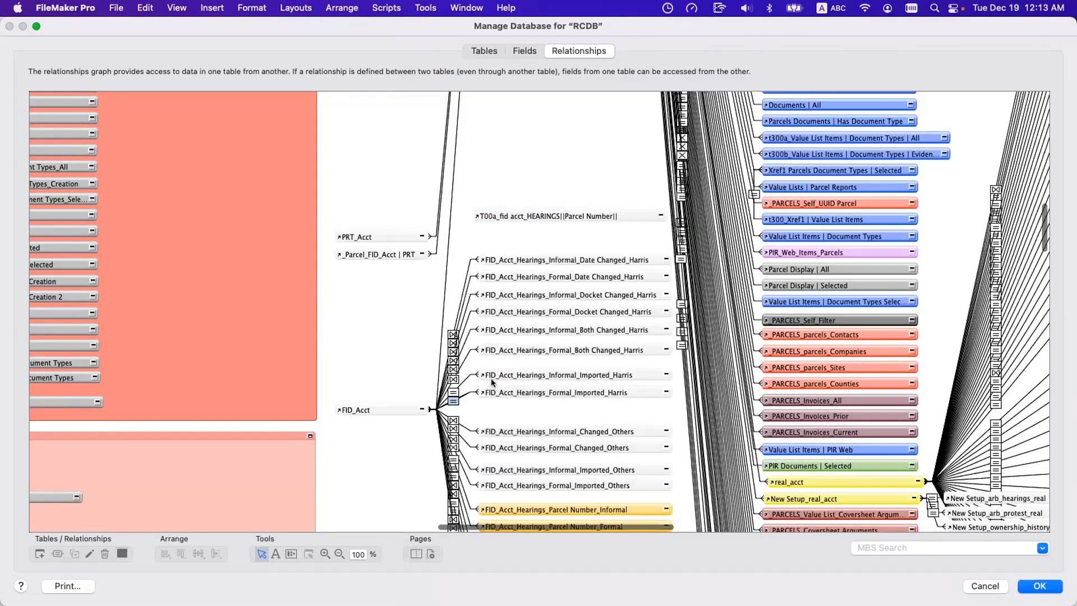
pyautogui.doubleClick(465, 359)
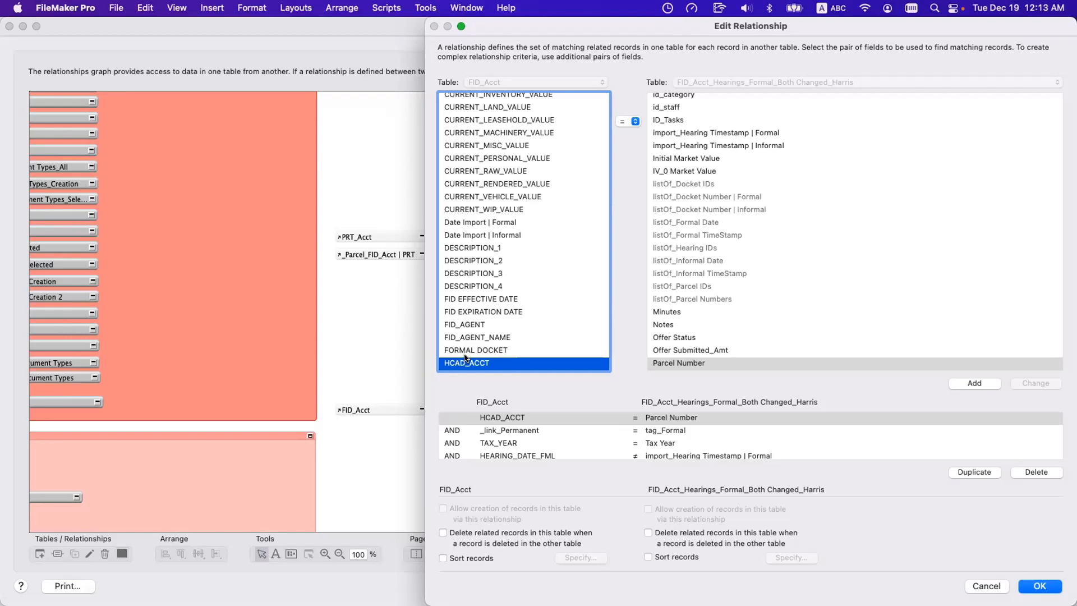
pyautogui.press('Return')
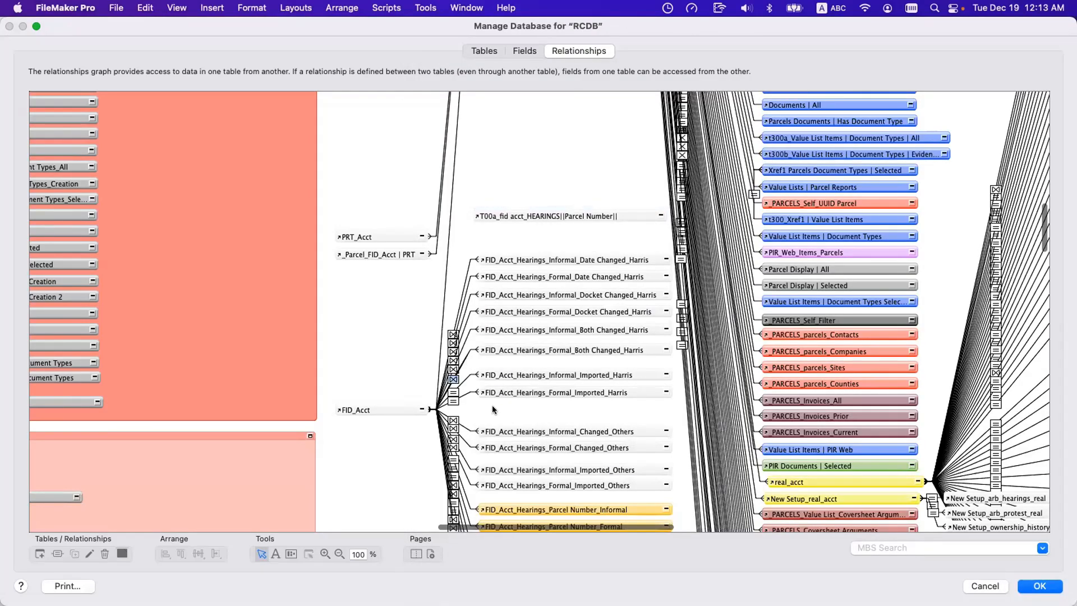
pyautogui.doubleClick(464, 361)
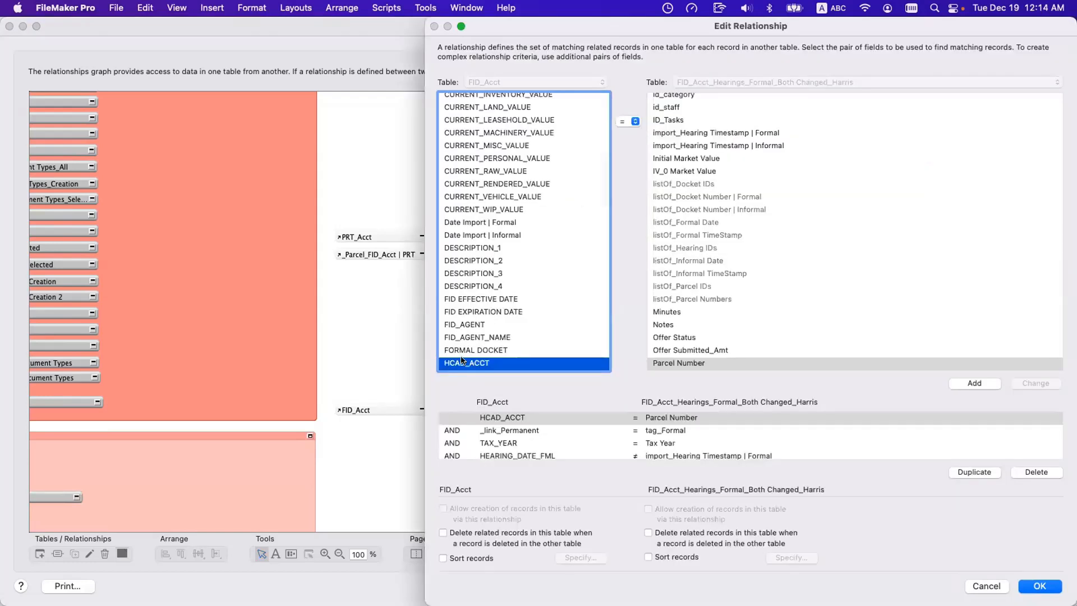
pyautogui.press('Escape')
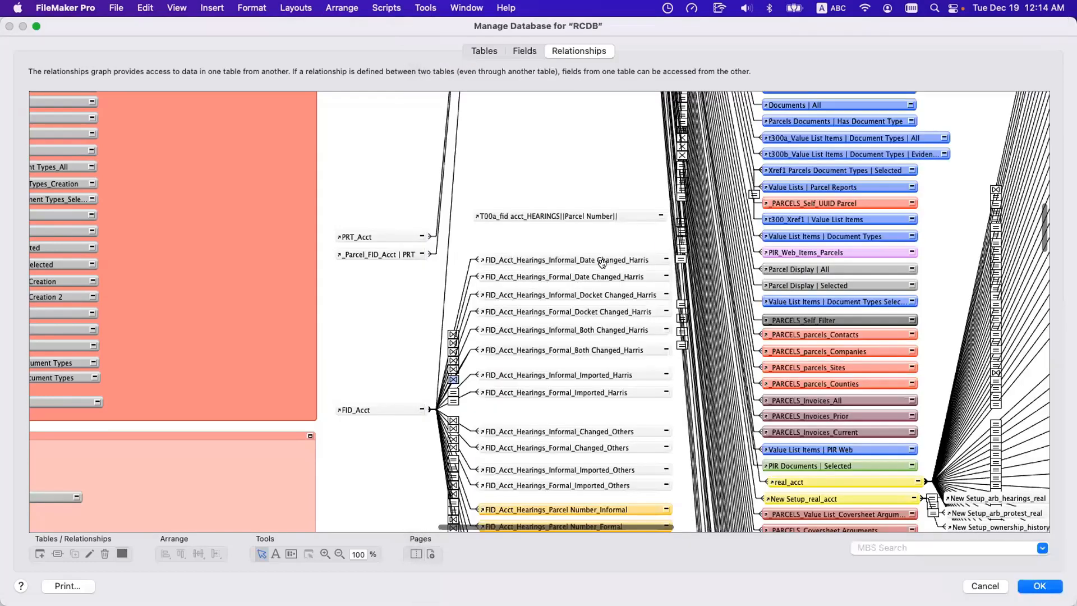
# Insert a tilde after Parcel Number in the duplicate's name, append Formal_Harris at its end, and apply the renaming.
pyautogui.doubleClick(614, 216)
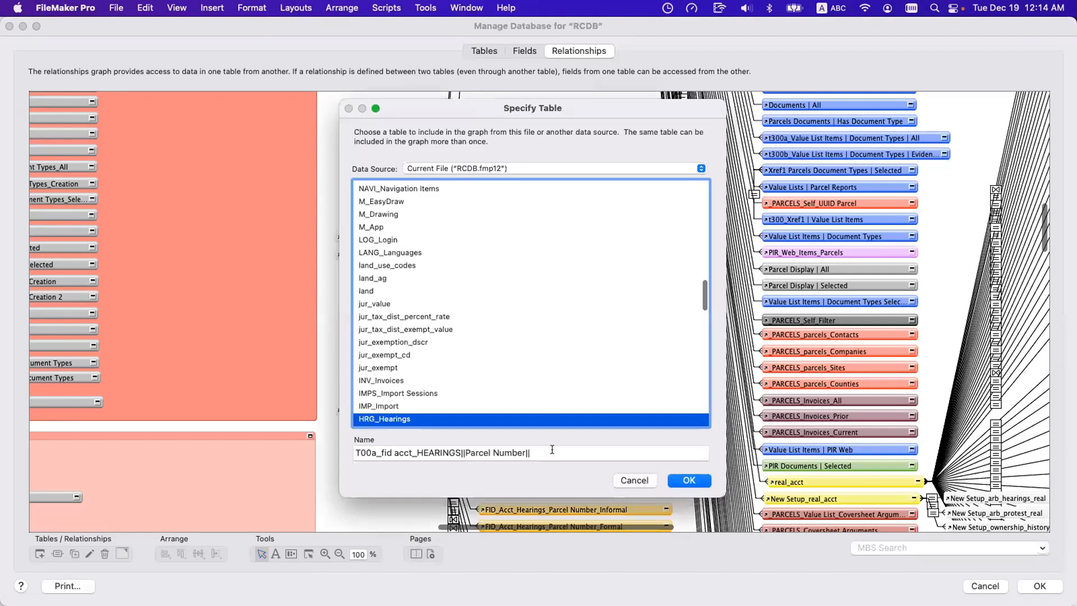
pyautogui.click(551, 452)
pyautogui.click(522, 453)
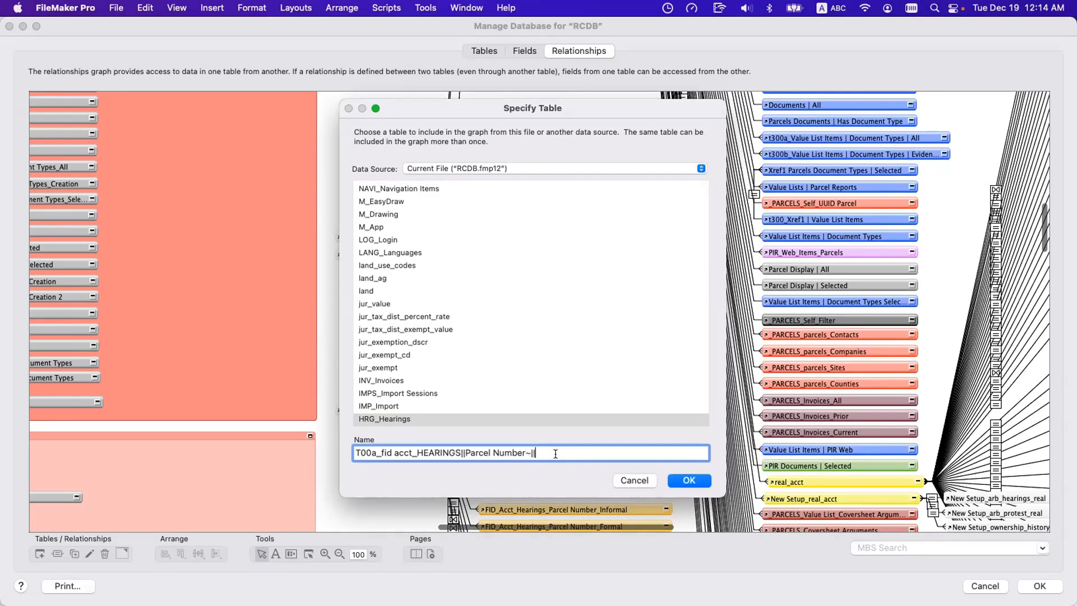
pyautogui.write('Formal_Harris')
pyautogui.click(673, 480)
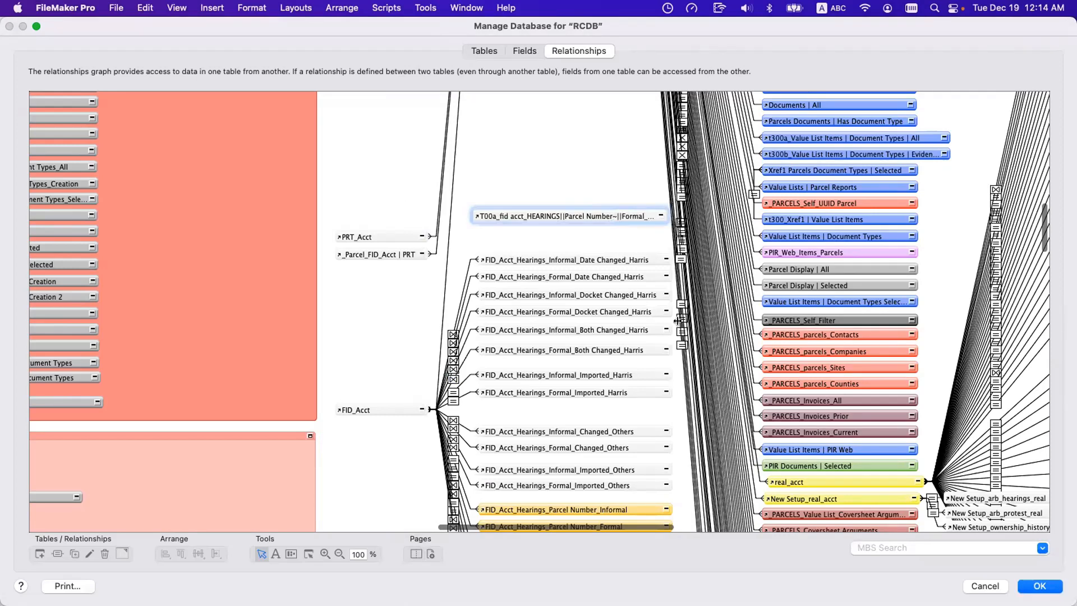
# Widen the T00a_fid acct_HEARINGS occurrence to fit its full name and shift it slightly to line up with the hearings occurrences.
pyautogui.moveTo(668, 216); pyautogui.dragTo(697, 213)
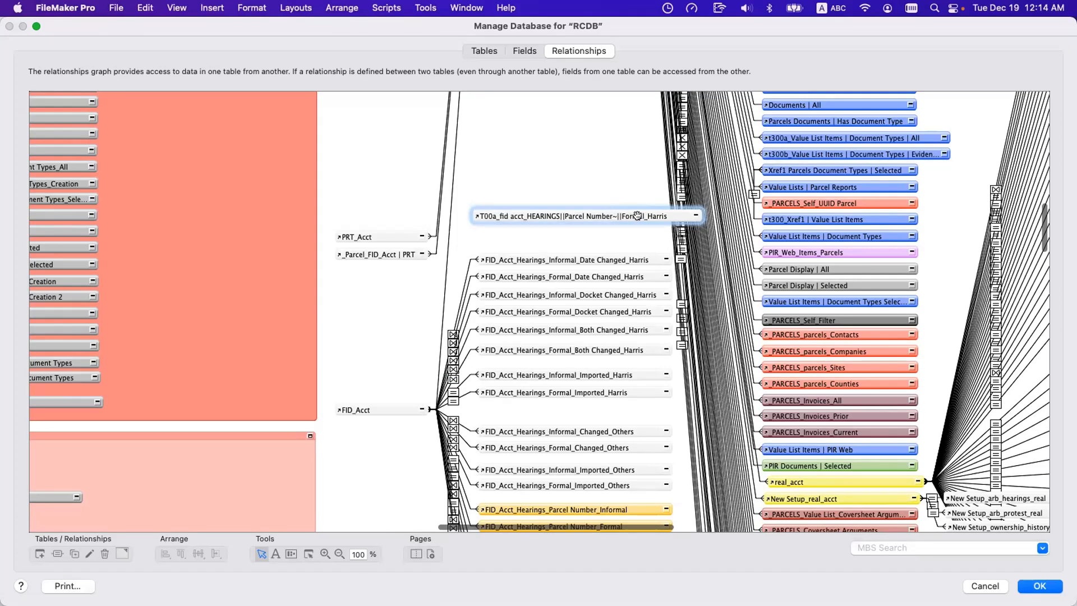
pyautogui.moveTo(604, 217); pyautogui.dragTo(609, 217)
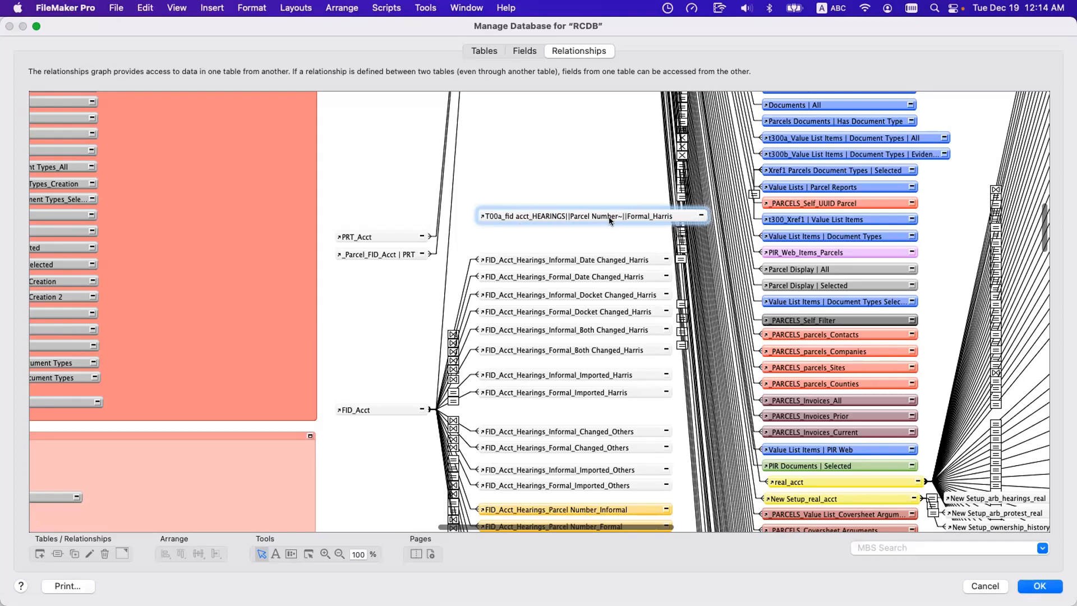
pyautogui.click(701, 214)
pyautogui.click(701, 215)
pyautogui.click(575, 226)
# Look through the occurrences suggested for FID_ in the auto-enter calculation of DOC_Documents' _IDf Parcel field, then cancel the edit.
pyautogui.click(524, 54)
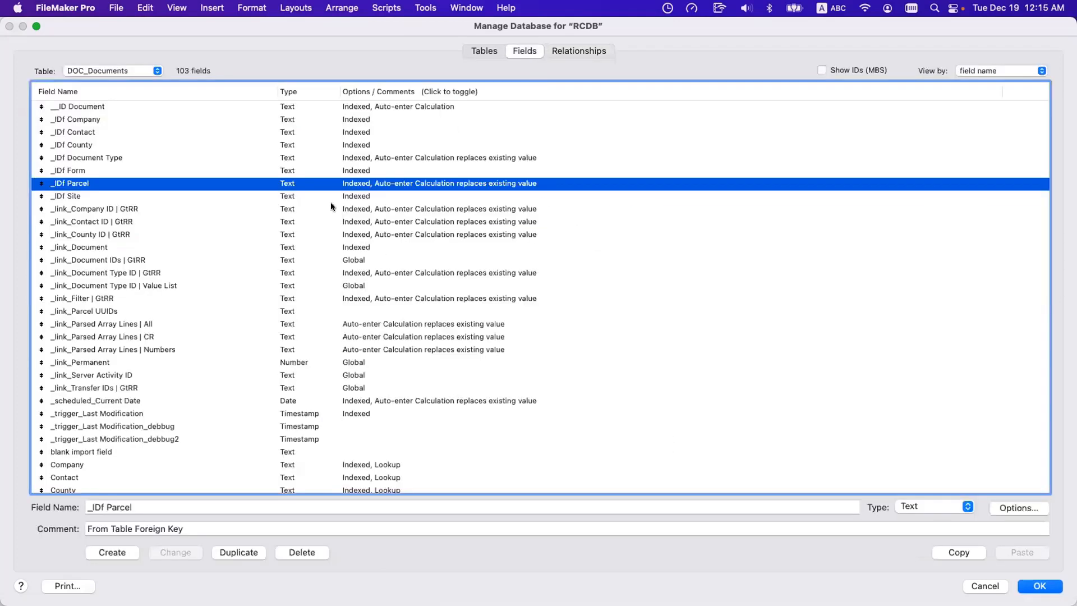
pyautogui.doubleClick(370, 183)
pyautogui.click(534, 335)
pyautogui.press('Return')
pyautogui.press('Return')
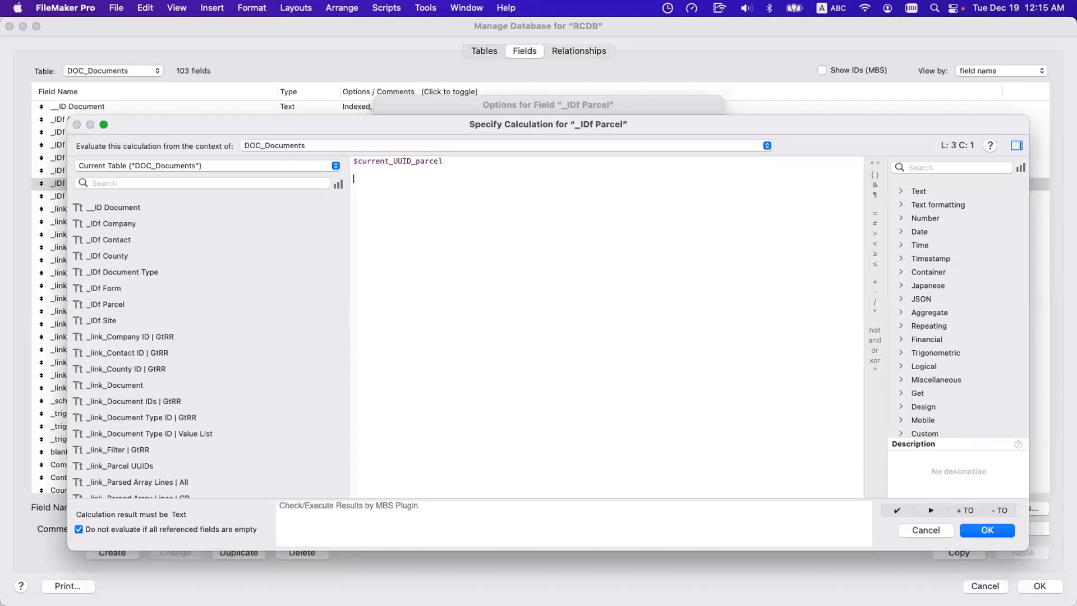
pyautogui.write('FID_')
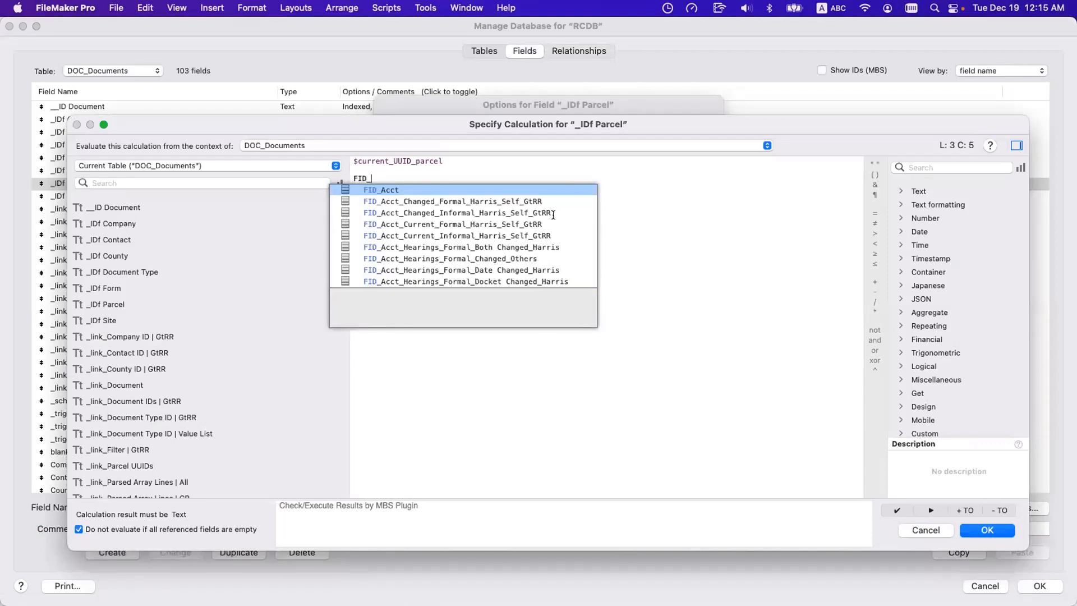
pyautogui.scroll(-5, 553, 215)
pyautogui.scroll(6, 552, 215)
pyautogui.scroll(-2, 553, 215)
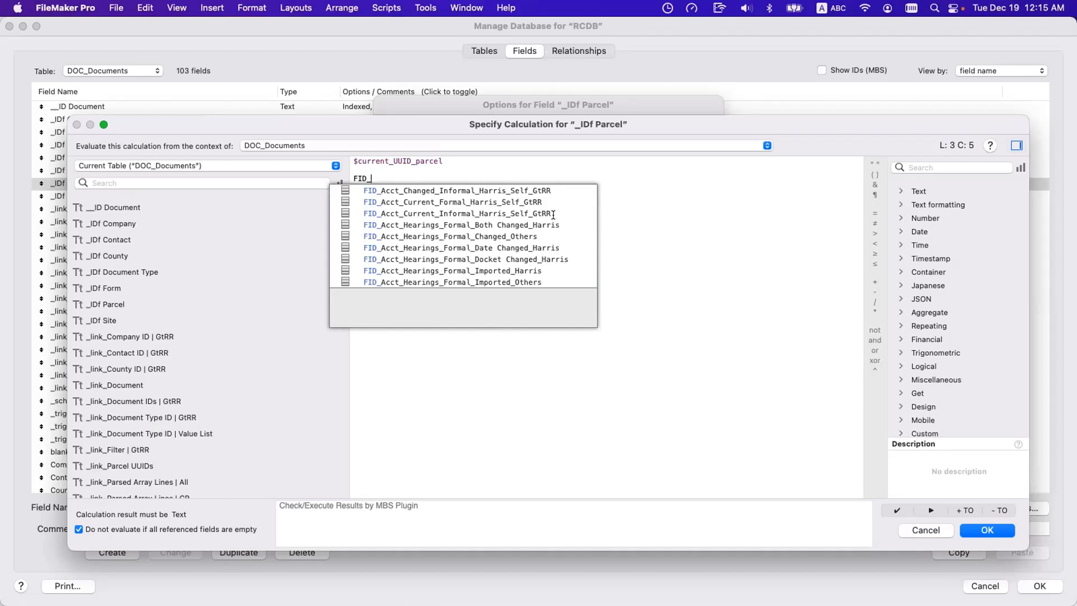
pyautogui.press('Escape')
pyautogui.press('Escape')
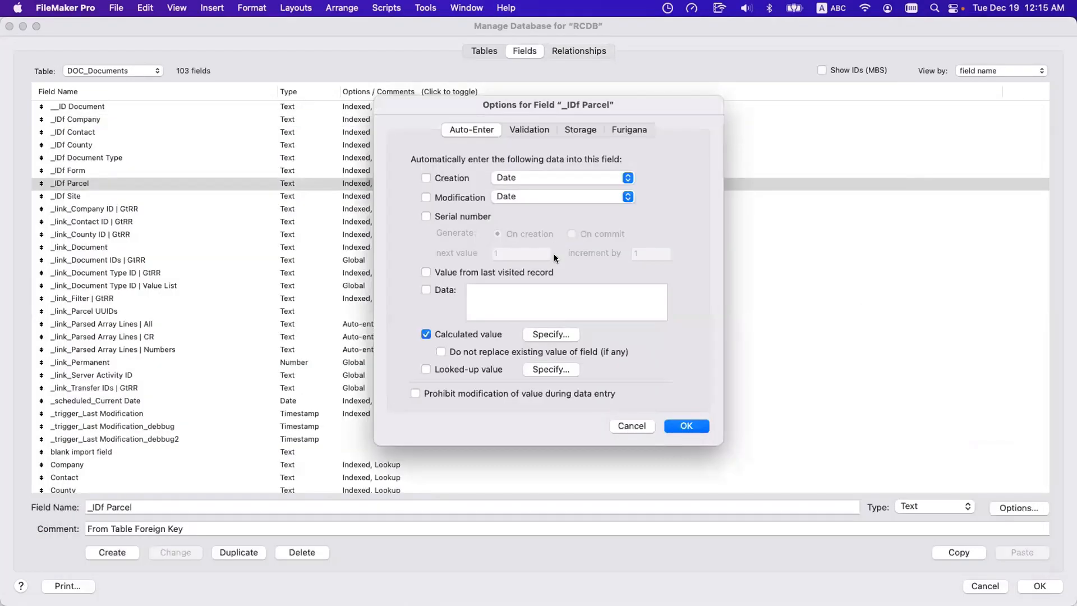
pyautogui.press('Escape')
# Select FID_Acct_Hearings_Formal_Both Changed_Harris in the graph, then look for it among the FID suggestions in _IDf Parcel's auto-enter calculation and cancel.
pyautogui.click(574, 51)
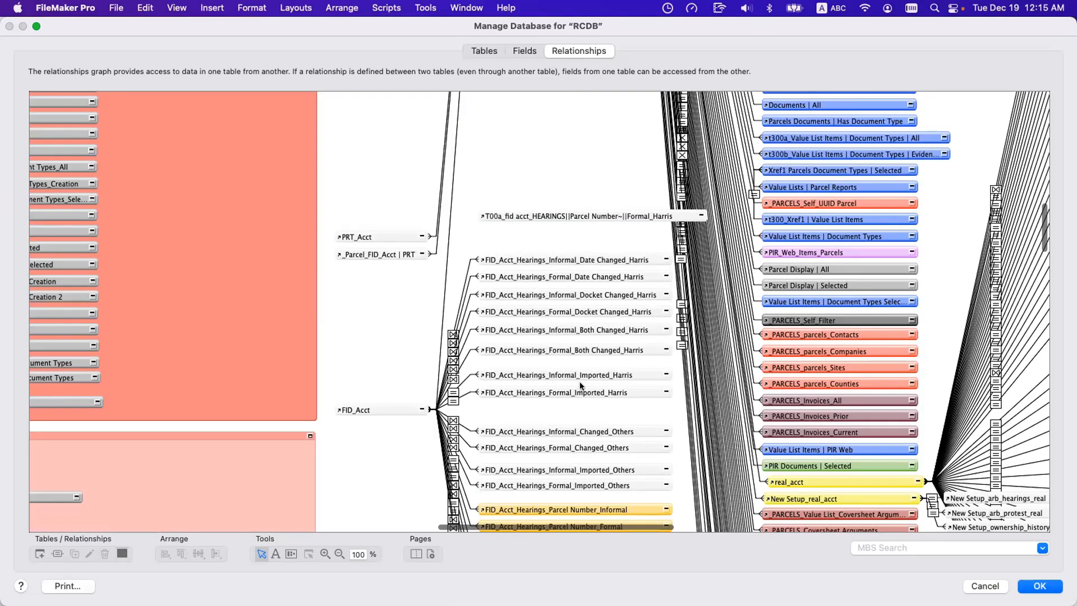
pyautogui.click(581, 348)
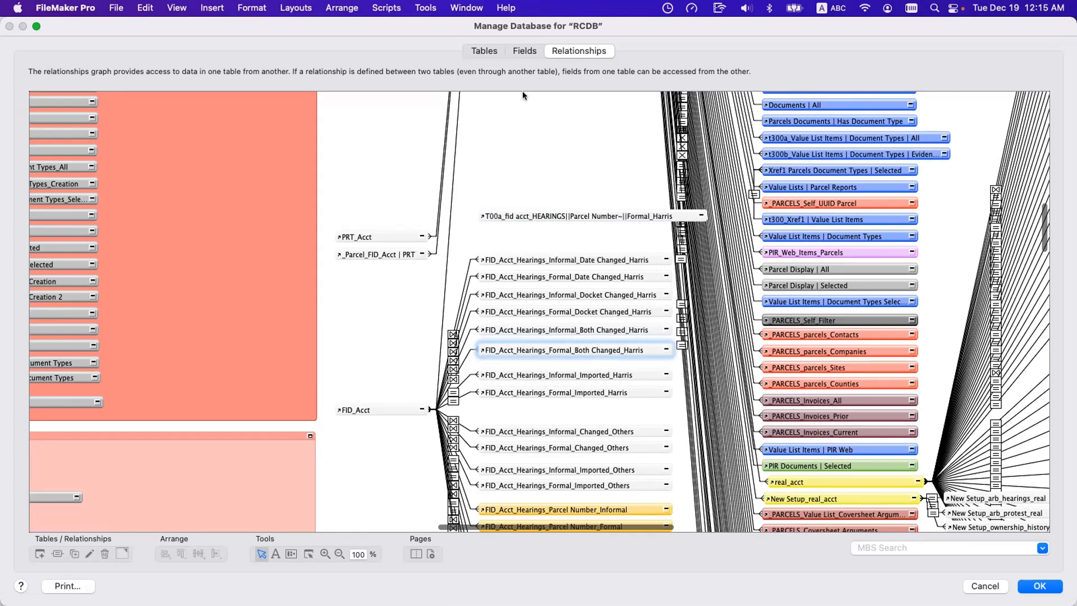
pyautogui.click(524, 50)
pyautogui.doubleClick(402, 185)
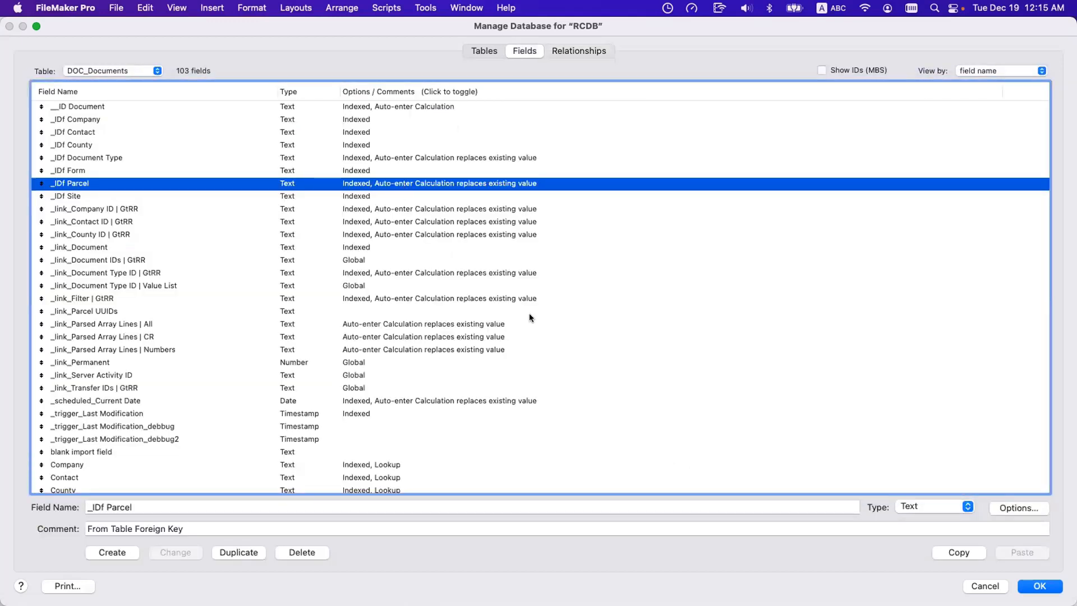
pyautogui.click(547, 335)
pyautogui.write('FID')
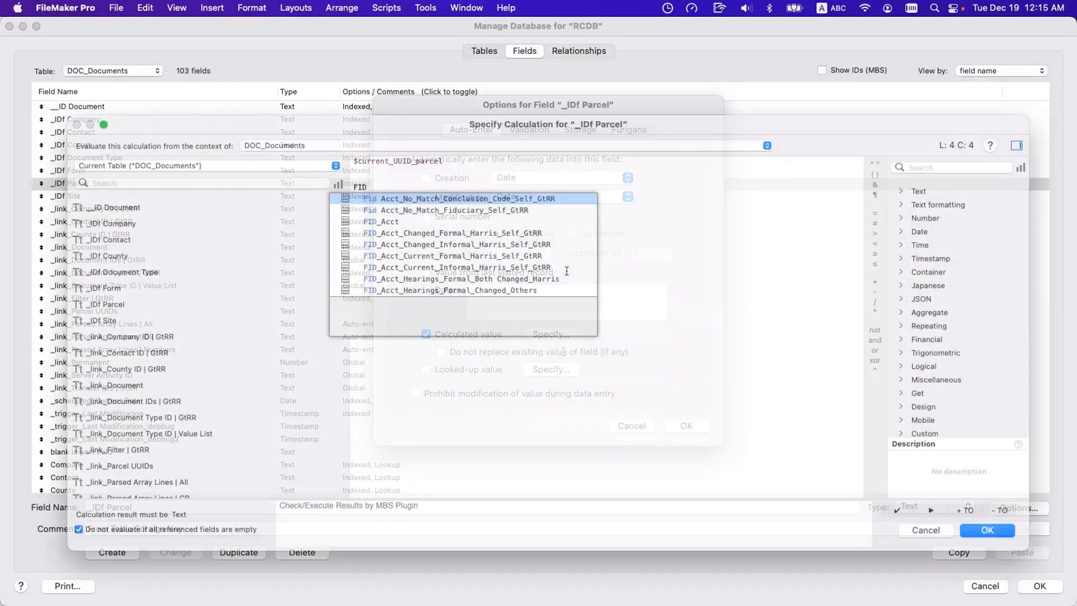
pyautogui.scroll(-3, 566, 271)
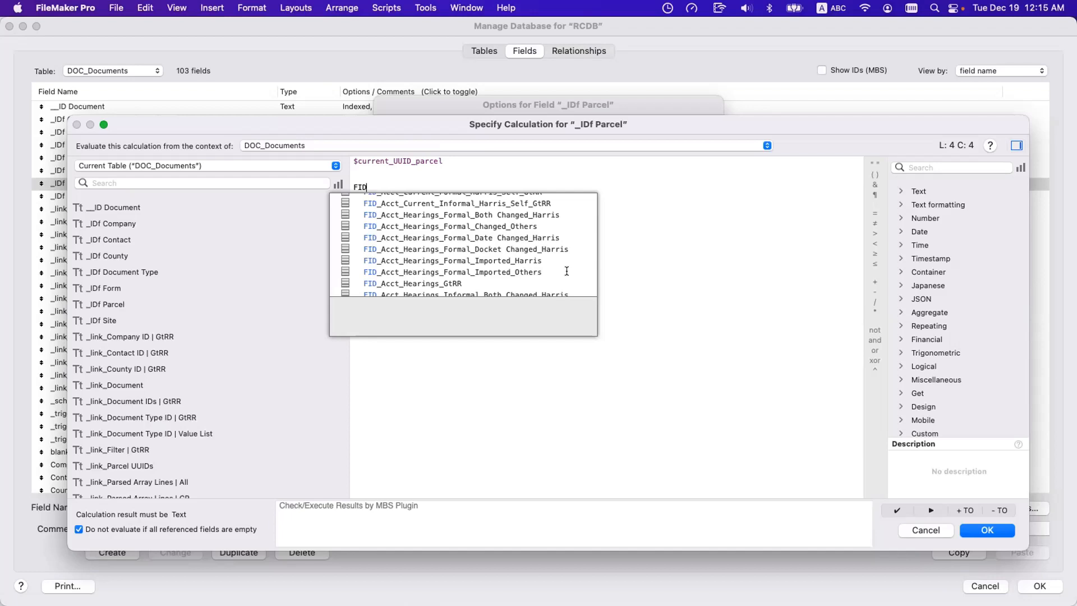
pyautogui.press('Escape')
pyautogui.press('Escape')
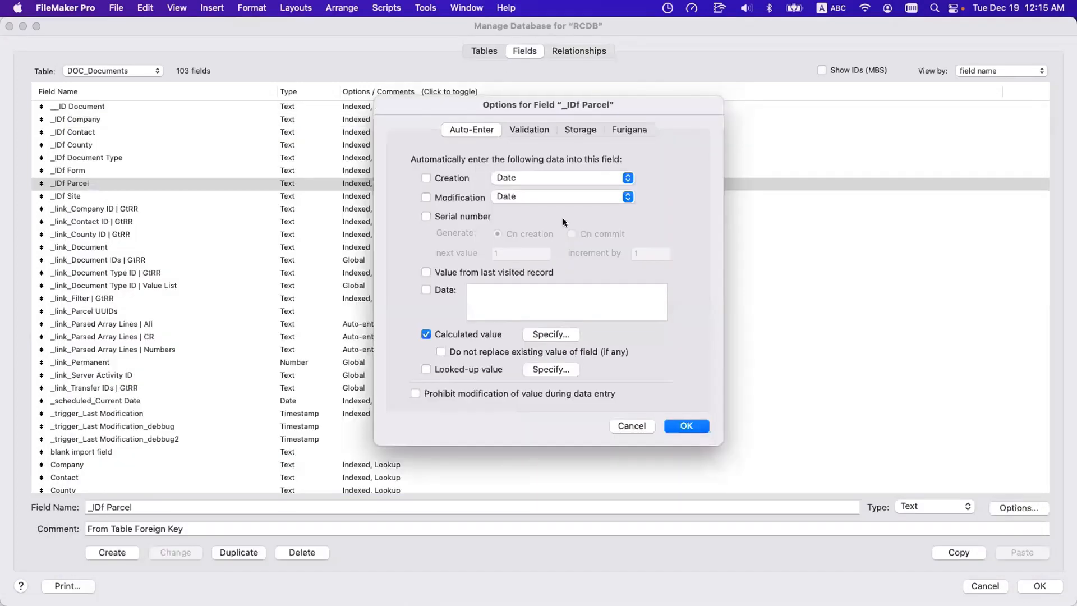
pyautogui.press('Escape')
# Examine the occurrence names in the T16_DOCUMENTS group of the relationships graph, focusing on T16l (COUNTIES) and T16k (PARCELS).
pyautogui.click(583, 49)
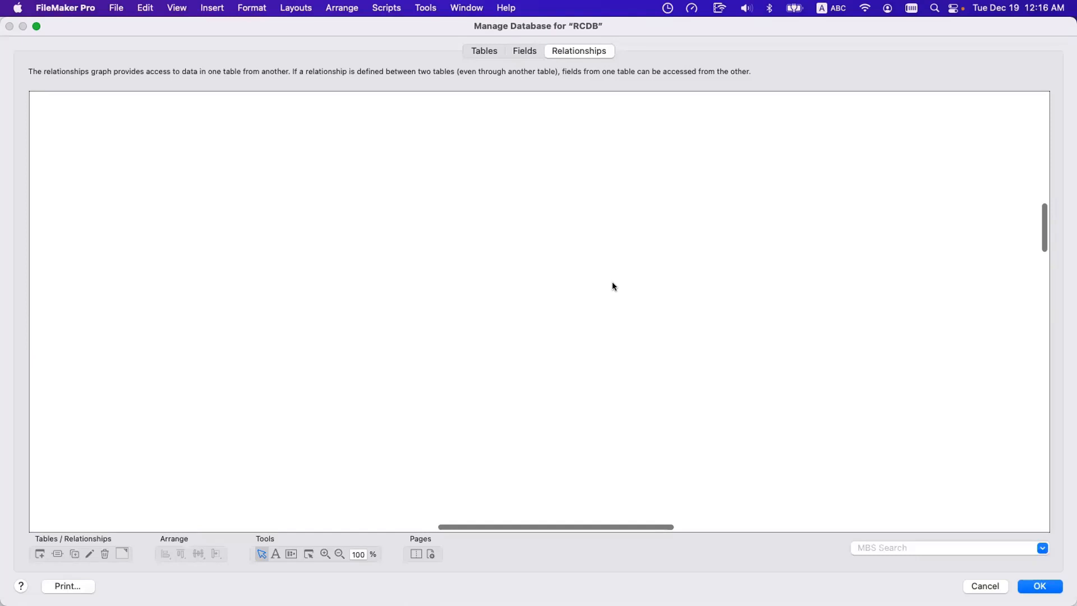
pyautogui.hscroll(-20, 555, 271)
pyautogui.scroll(-3, 495, 302)
pyautogui.scroll(-3, 496, 302)
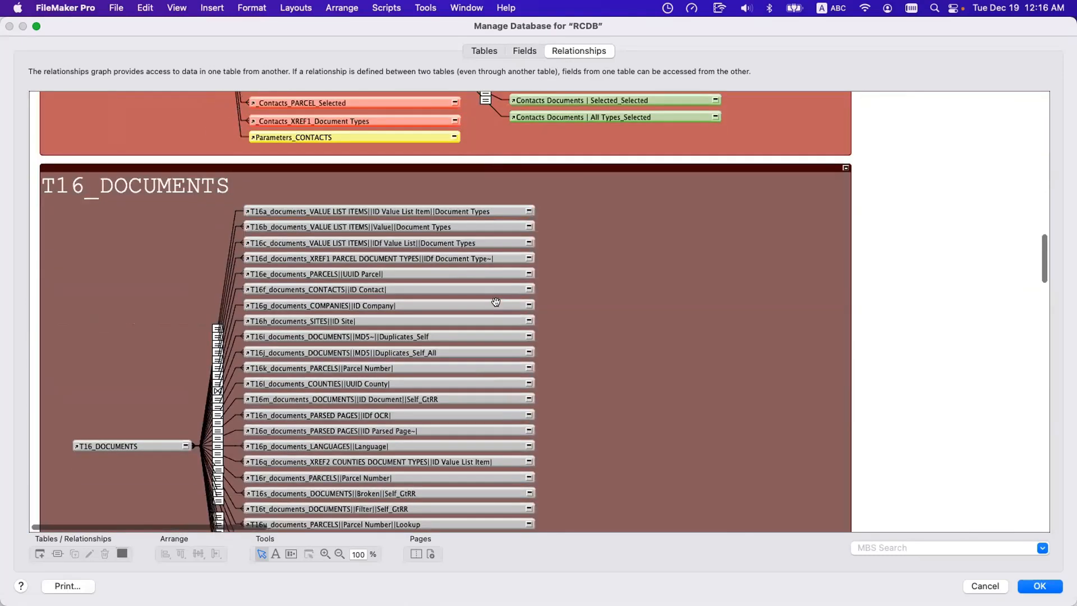
pyautogui.scroll(-2, 495, 303)
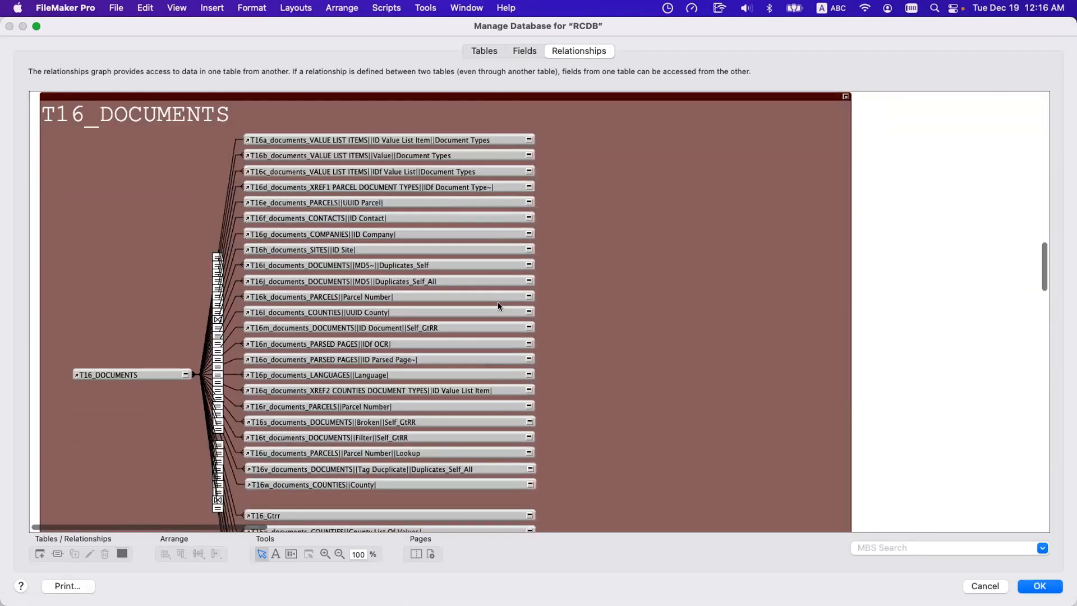
pyautogui.click(316, 308)
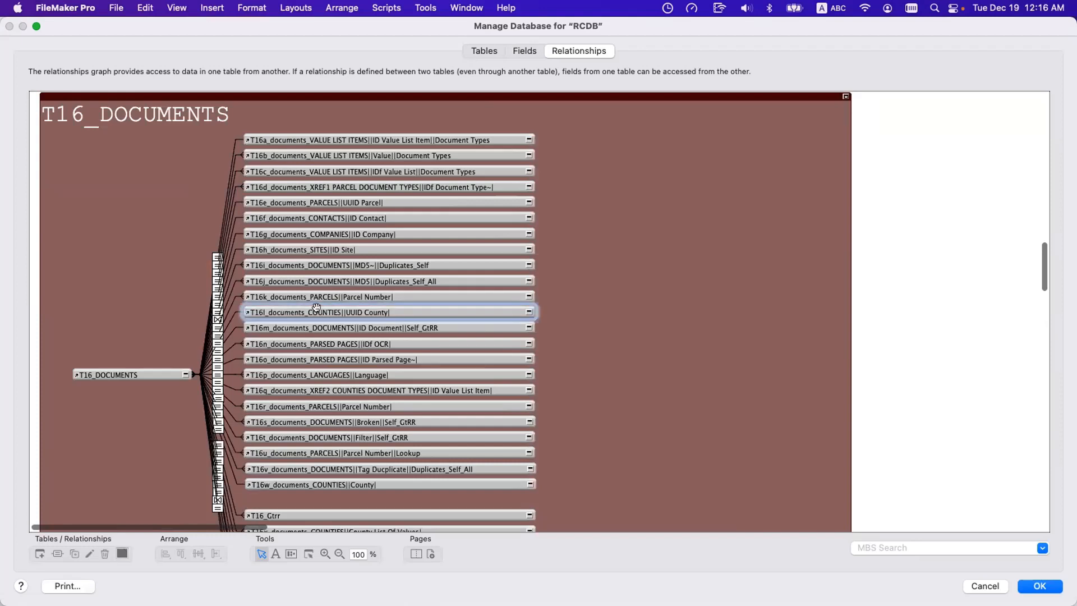
pyautogui.click(318, 295)
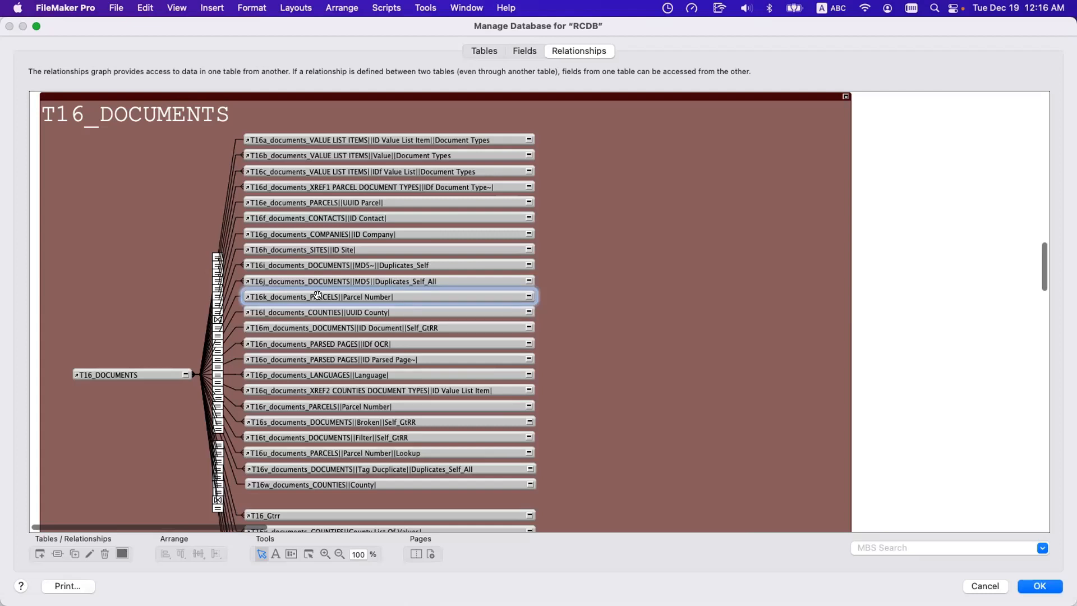
pyautogui.click(523, 51)
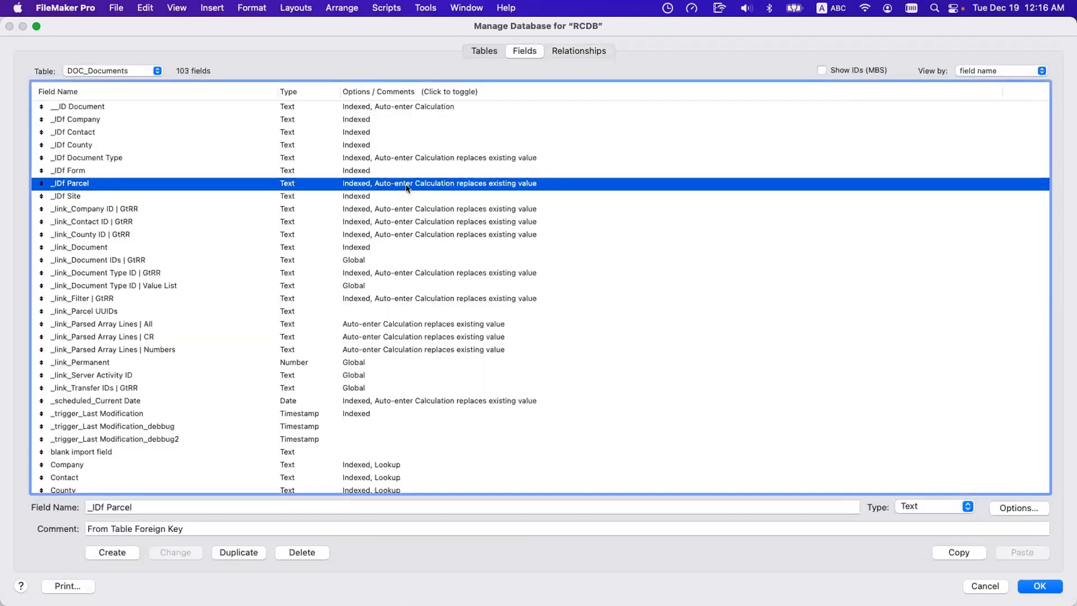
pyautogui.doubleClick(407, 187)
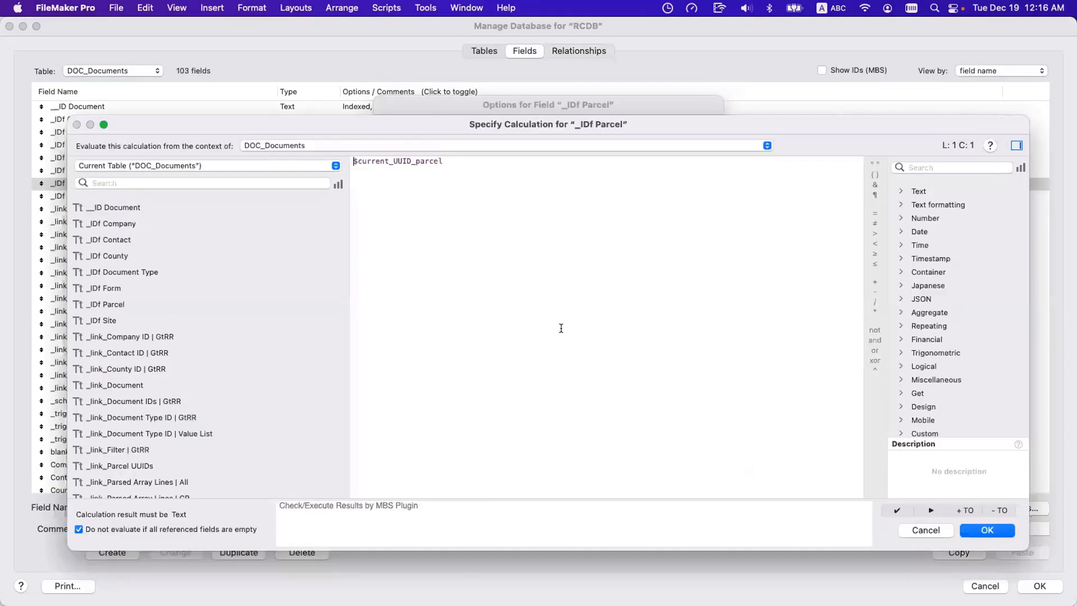
pyautogui.click(551, 334)
pyautogui.press('Right')
pyautogui.press('Return')
pyautogui.press('Escape')
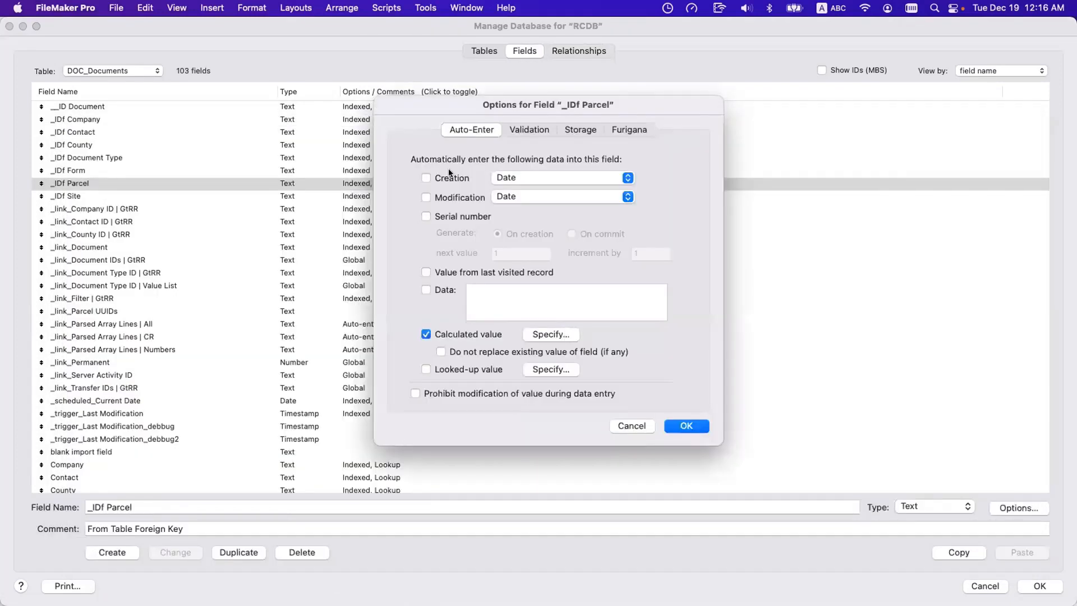
pyautogui.press('Escape')
pyautogui.click(566, 51)
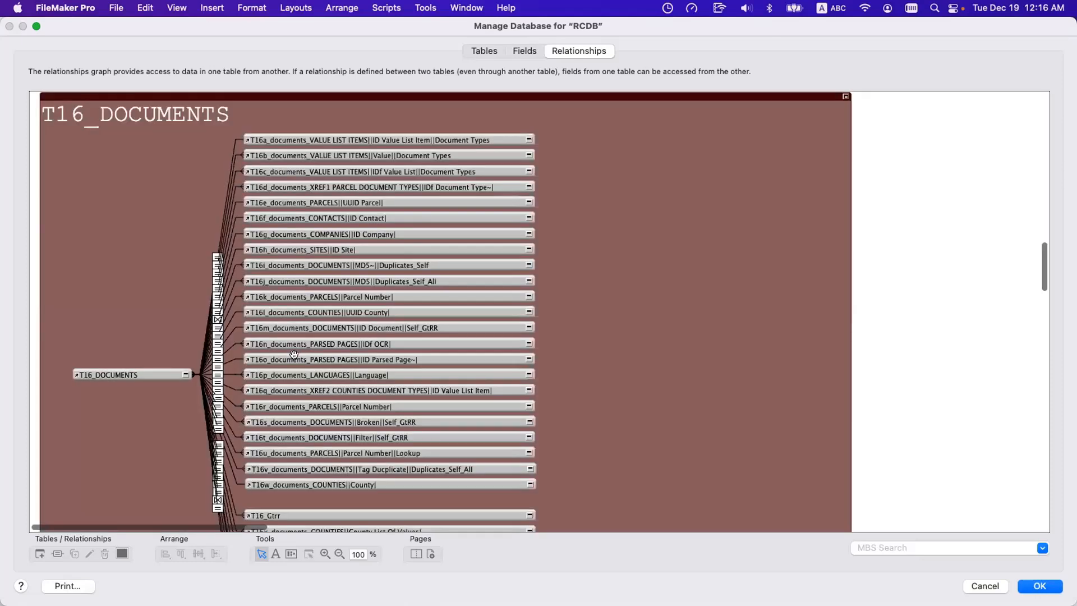
# Select T16k_documents_PARCELS||Parcel Number| in the graph, then look up t16k among the suggestions in _IDf Parcel's auto-enter calculation and cancel.
pyautogui.click(278, 296)
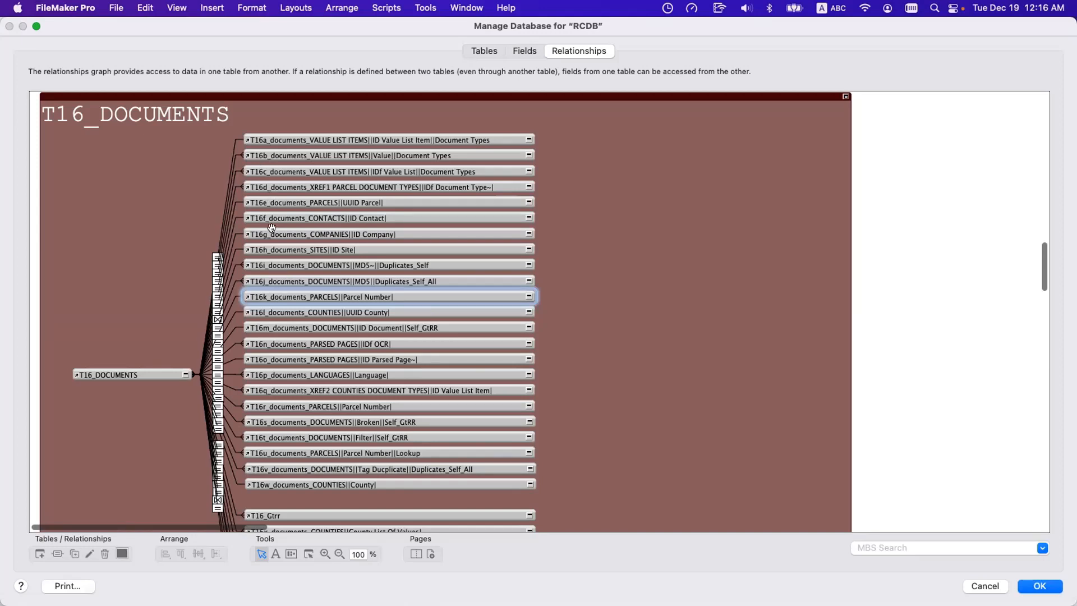
pyautogui.click(513, 50)
pyautogui.doubleClick(351, 183)
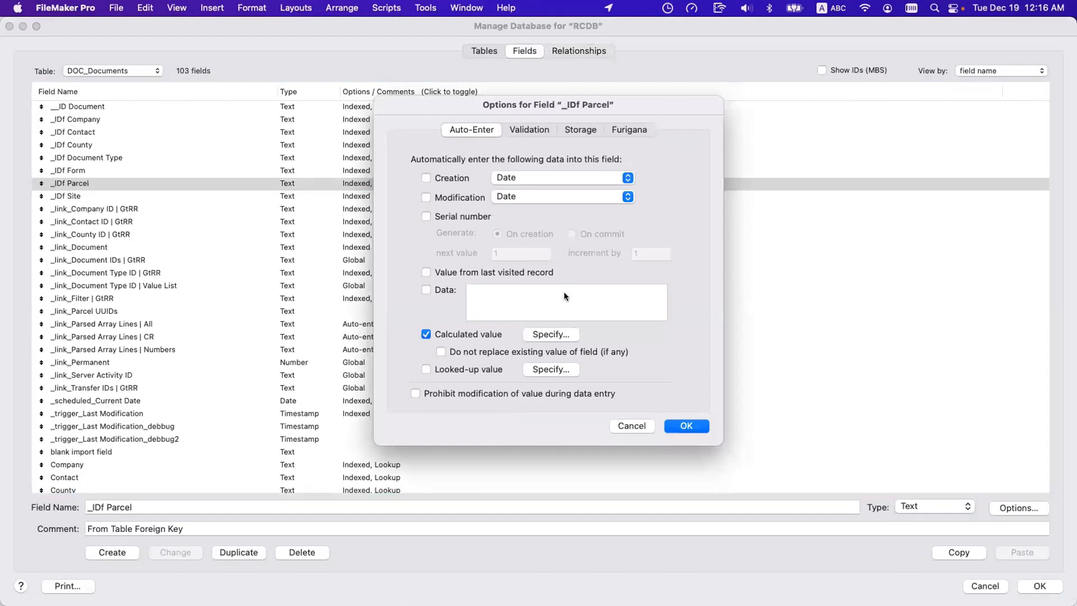
pyautogui.click(550, 334)
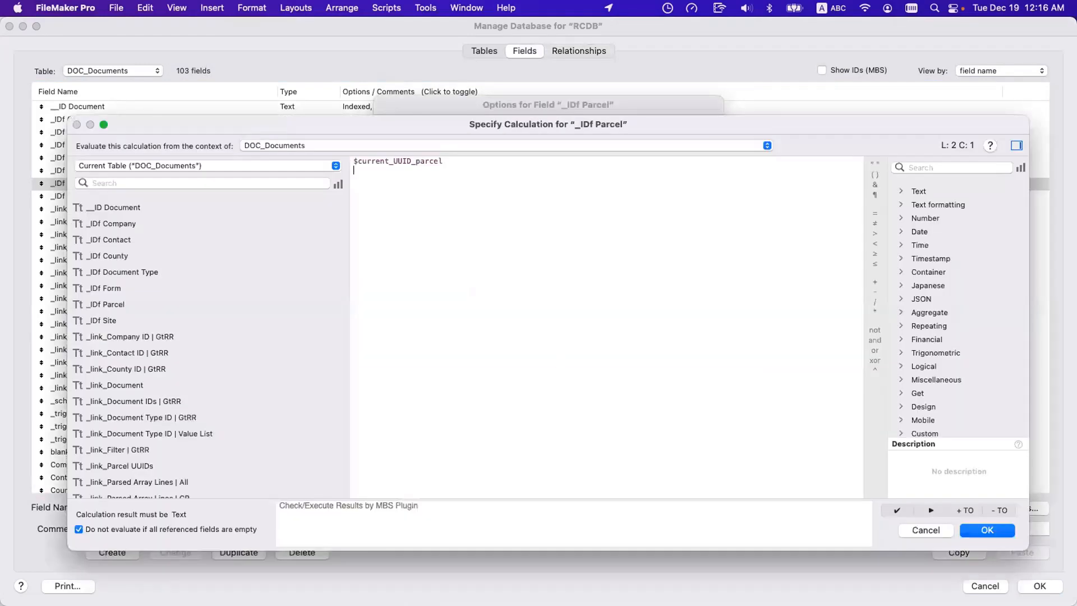
pyautogui.press('Return')
pyautogui.press('Return')
pyautogui.write('t16')
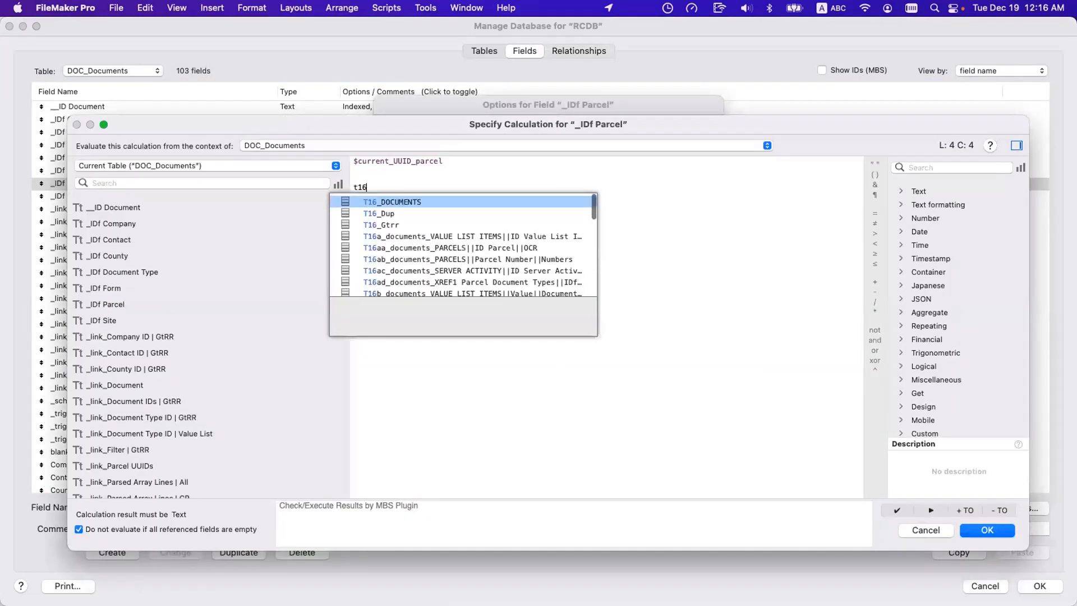
pyautogui.write('k')
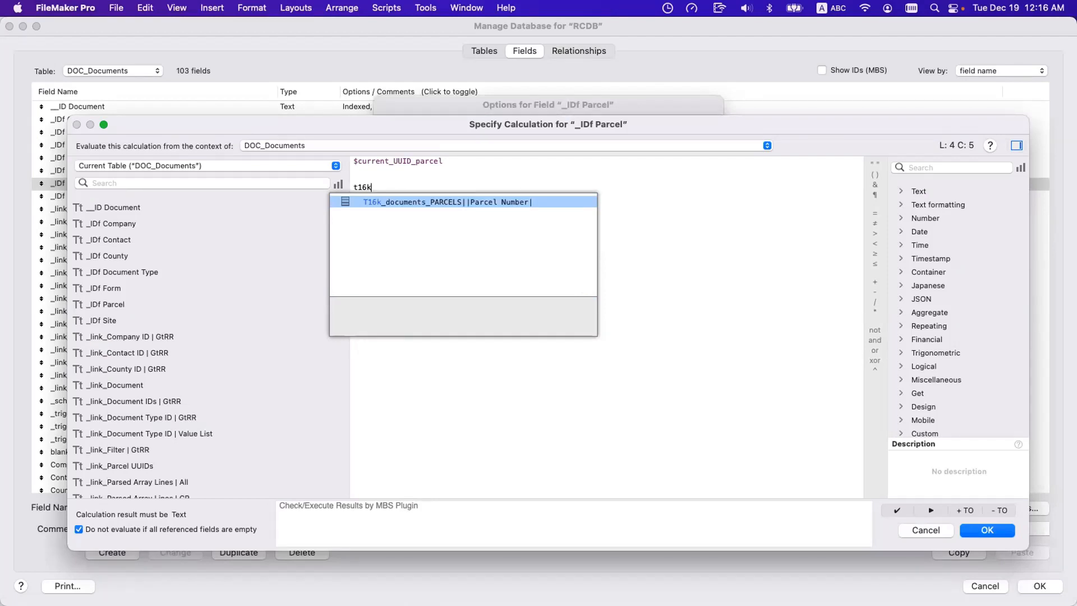
pyautogui.press('Escape')
pyautogui.press('Escape')
pyautogui.press('Escape')
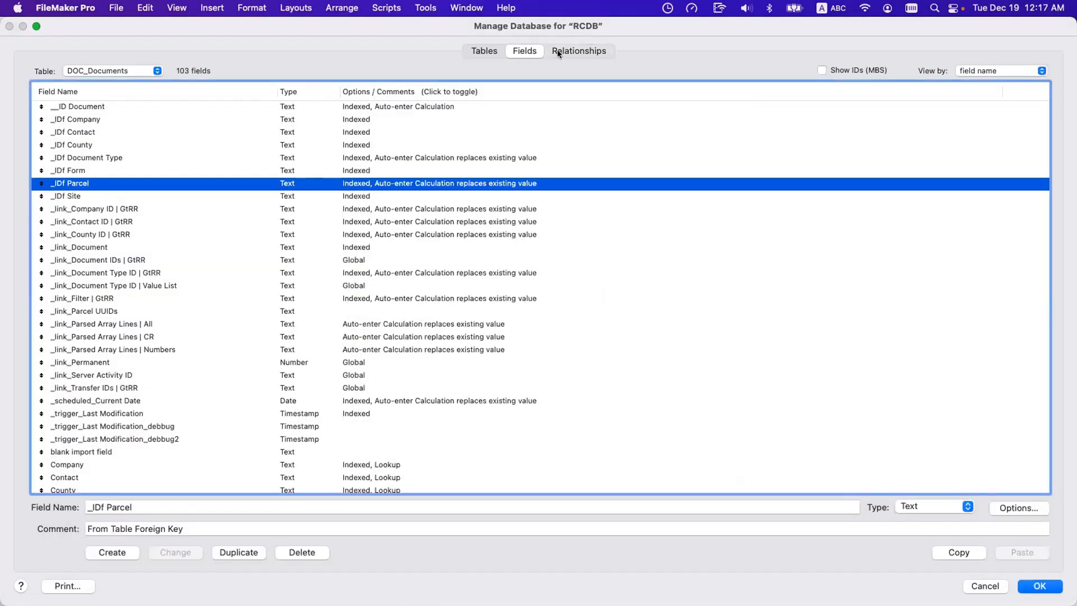
# Select T16n_documents_PARSED PAGES||IDf OCR| in the graph, try referencing it through 16n in _IDf Parcel's auto-enter calculation, and cancel.
pyautogui.click(577, 53)
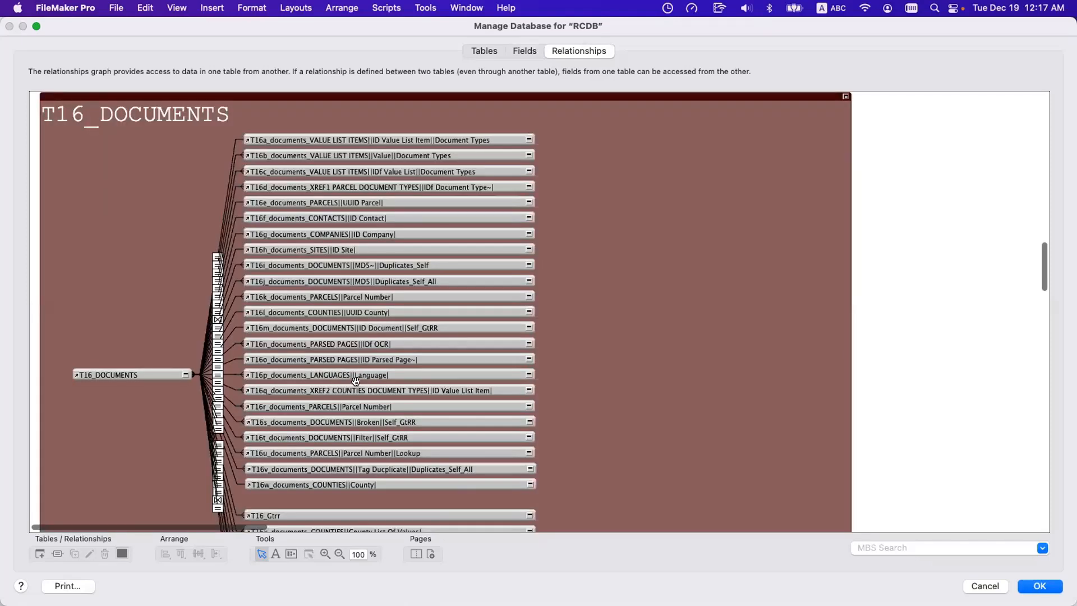
pyautogui.click(337, 342)
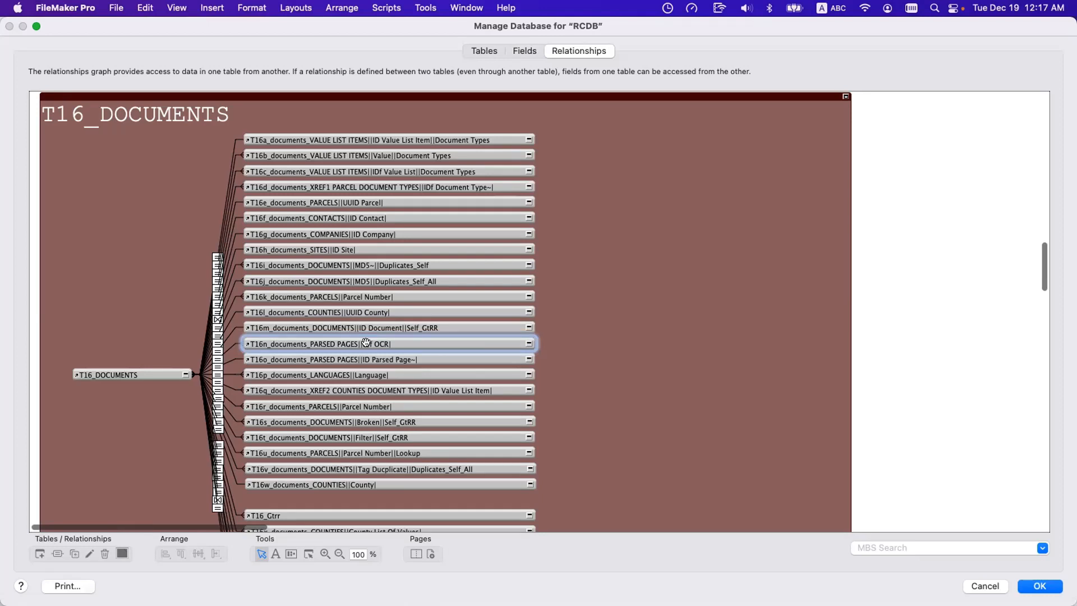
pyautogui.click(524, 52)
pyautogui.doubleClick(362, 182)
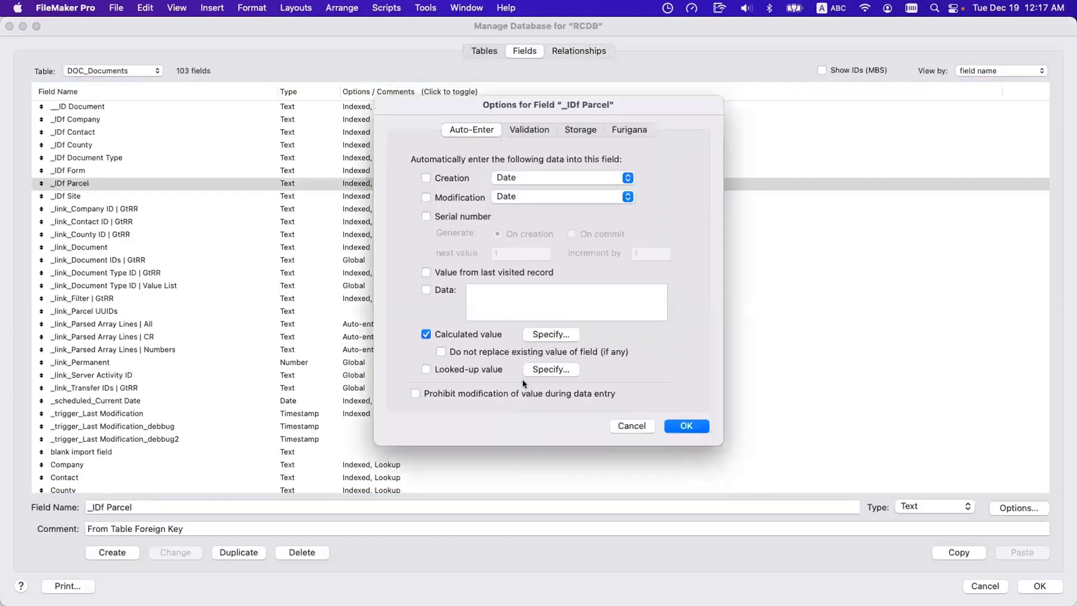
pyautogui.click(573, 334)
pyautogui.click(587, 361)
pyautogui.press('Return')
pyautogui.press('Return')
pyautogui.write('16n')
pyautogui.press('Return')
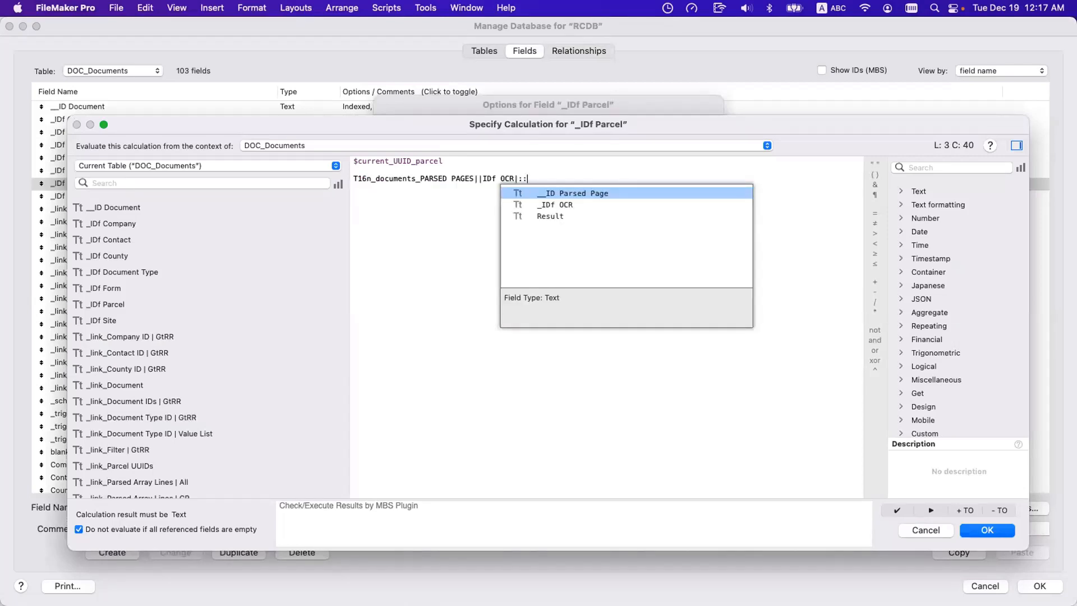
pyautogui.press('Escape')
pyautogui.press('Escape')
pyautogui.press('Escape')
# Select the T00a_fid acct_HEARINGS||Parcel Number~||Formal_Harris occurrence in the relationships graph.
pyautogui.click(588, 51)
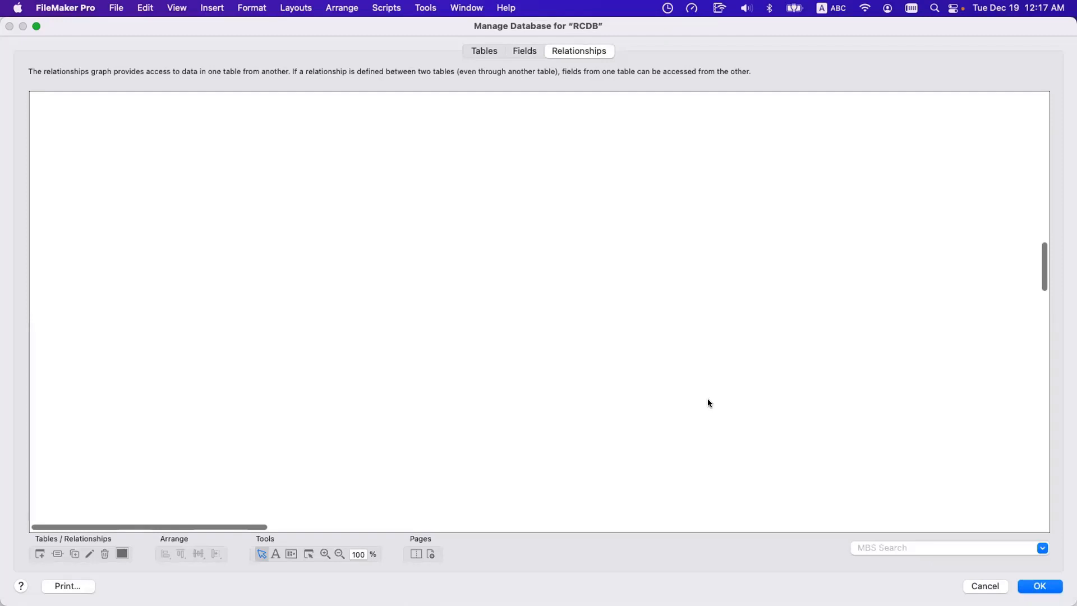
pyautogui.hscroll(20, 708, 402)
pyautogui.scroll(10, 708, 403)
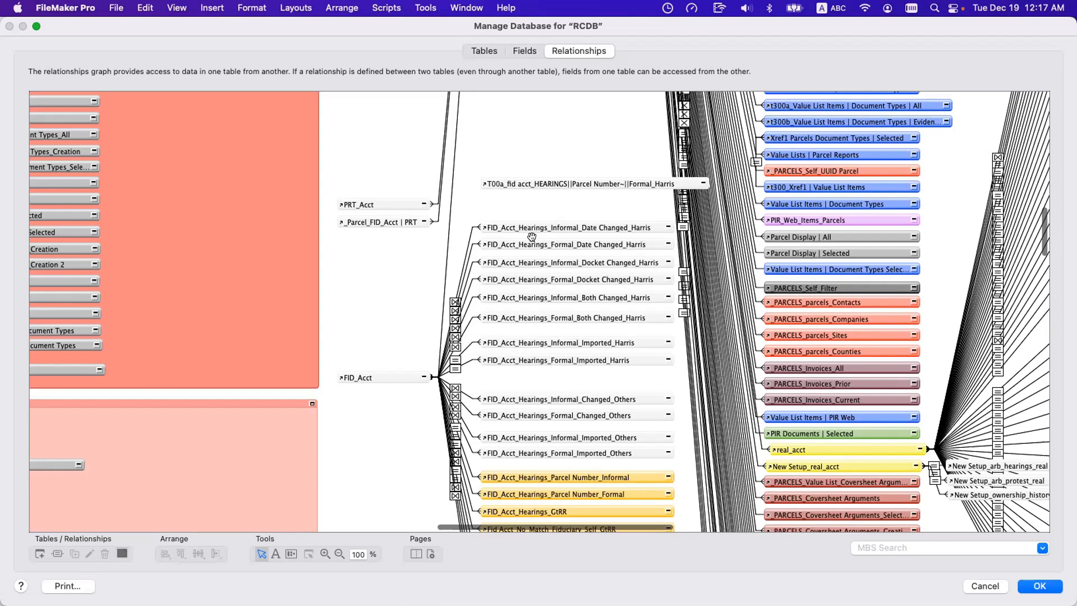
pyautogui.click(543, 180)
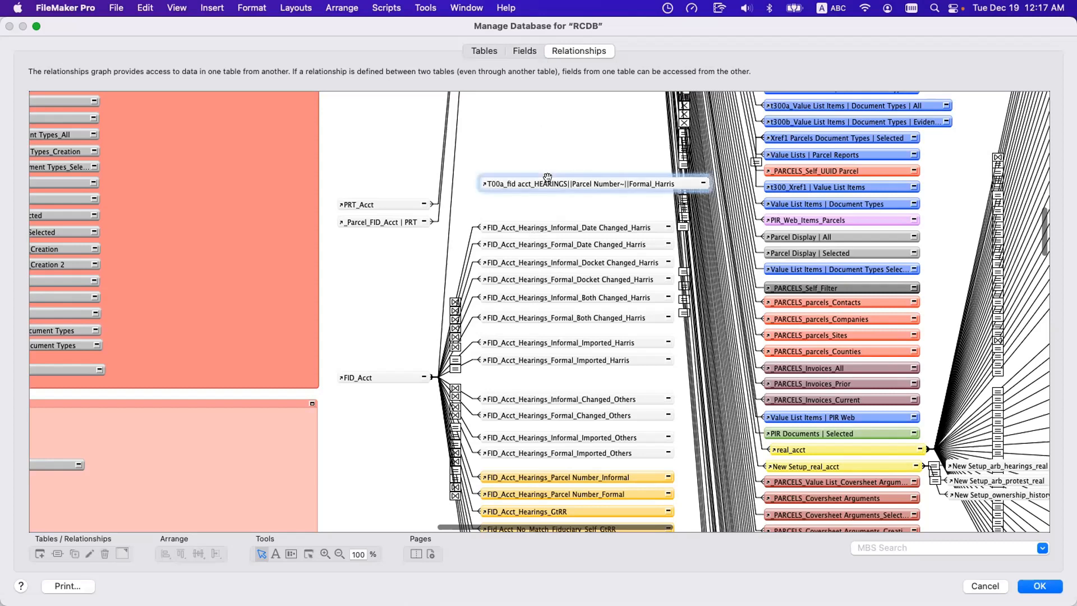
# Look up t00a among the suggestions in the auto-enter calculation of the _IDf Parcel field, then cancel the edit.
pyautogui.click(533, 54)
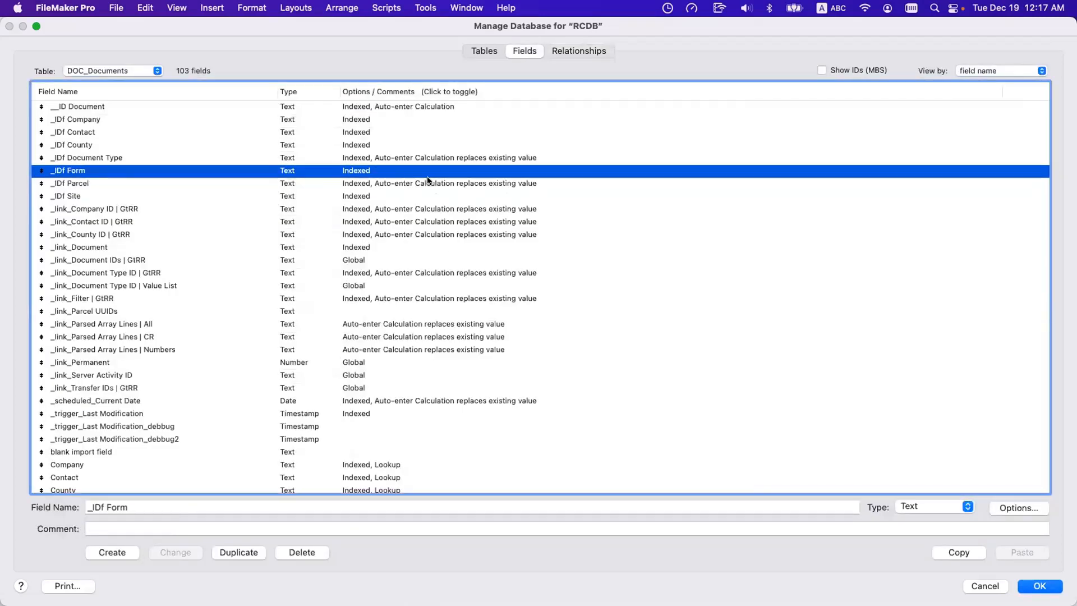
pyautogui.doubleClick(428, 182)
pyautogui.click(551, 334)
pyautogui.press('Return')
pyautogui.press('Return')
pyautogui.press('Return')
pyautogui.write('t00a')
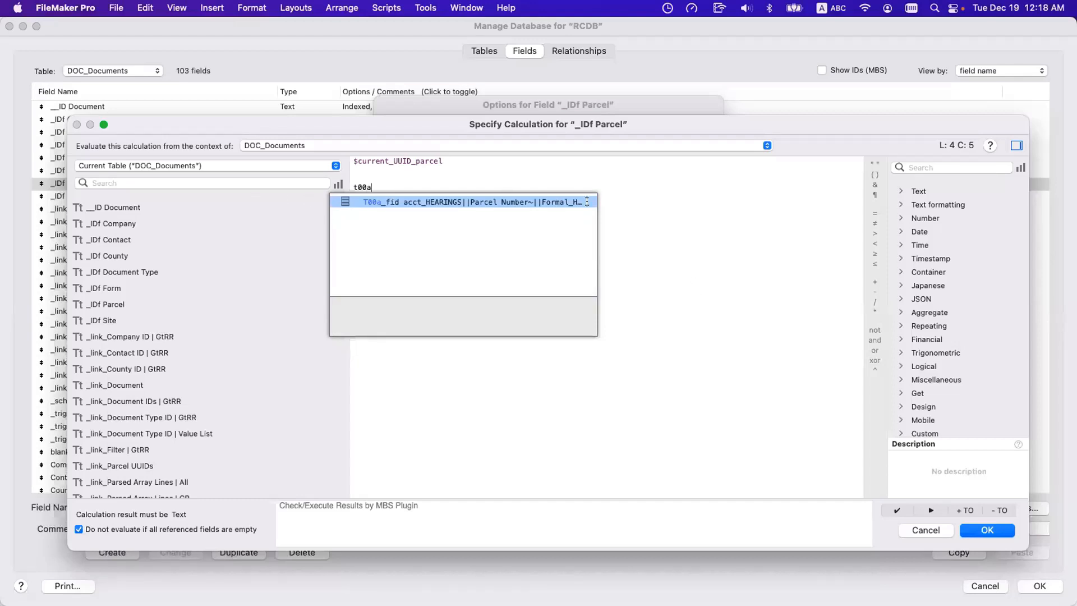
pyautogui.press('Escape')
pyautogui.press('Escape')
pyautogui.press('Escape')
# Move the T00a_fid acct_HEARINGS occurrence slightly closer to the hearings occurrences, then look up t00a in _link_Document IDs | GtRR's calculation and cancel.
pyautogui.click(579, 51)
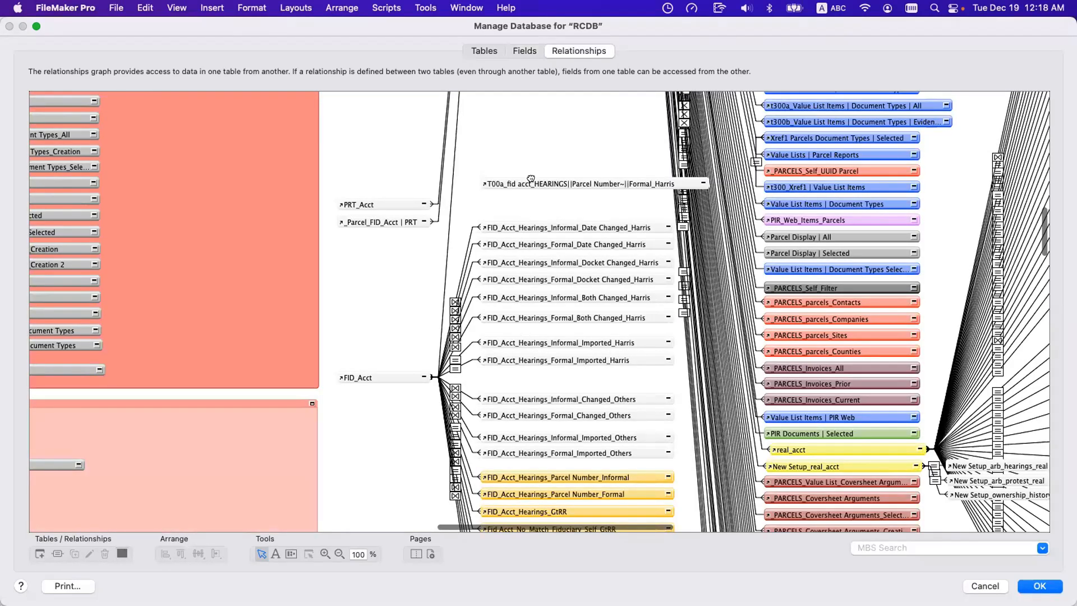
pyautogui.moveTo(529, 183); pyautogui.dragTo(538, 198)
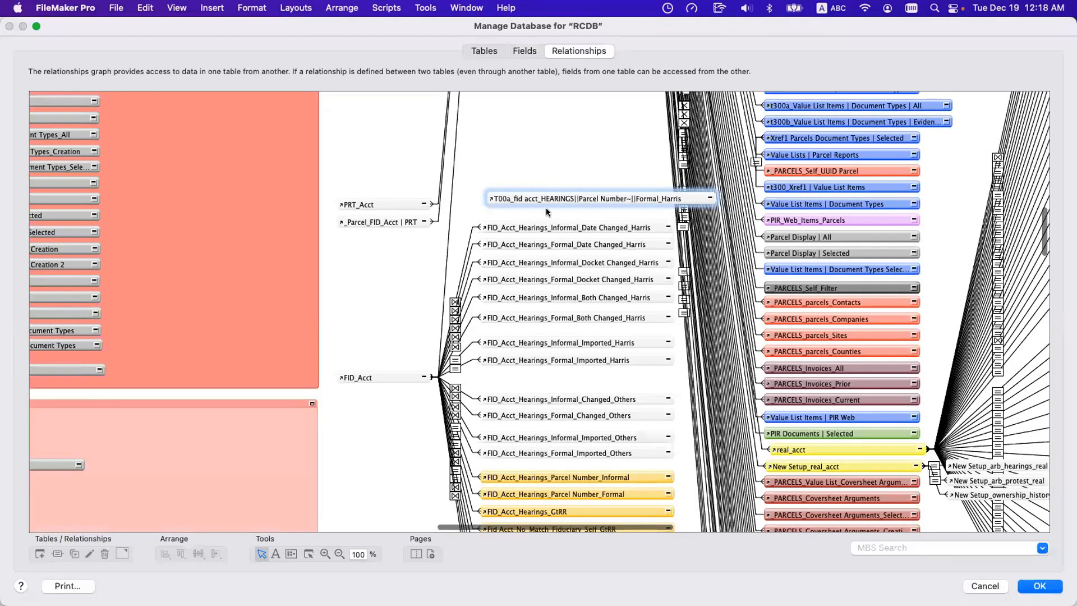
pyautogui.click(520, 52)
pyautogui.doubleClick(419, 258)
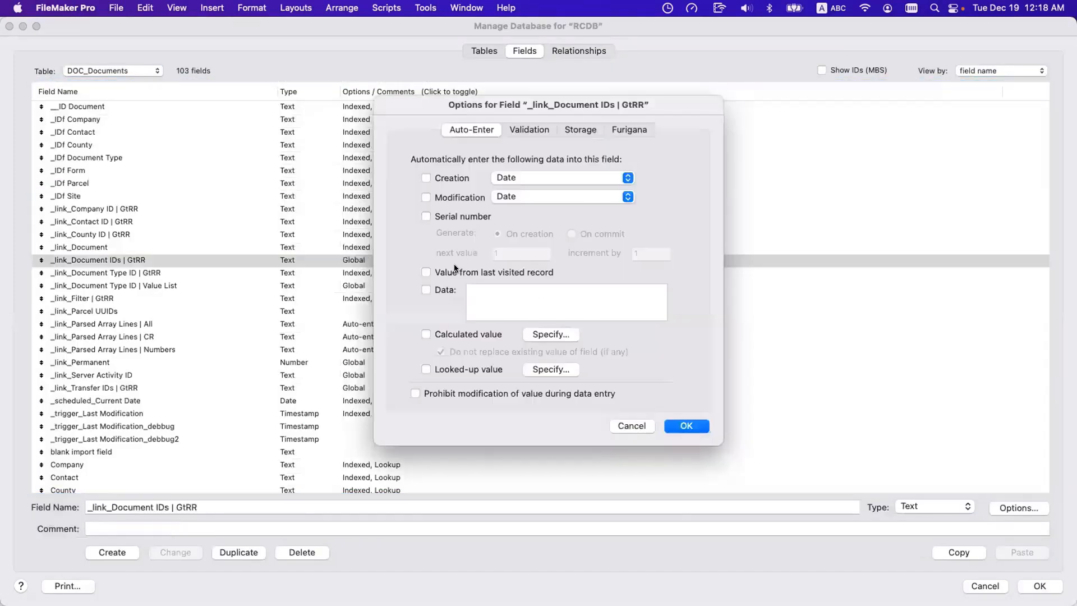
pyautogui.click(553, 334)
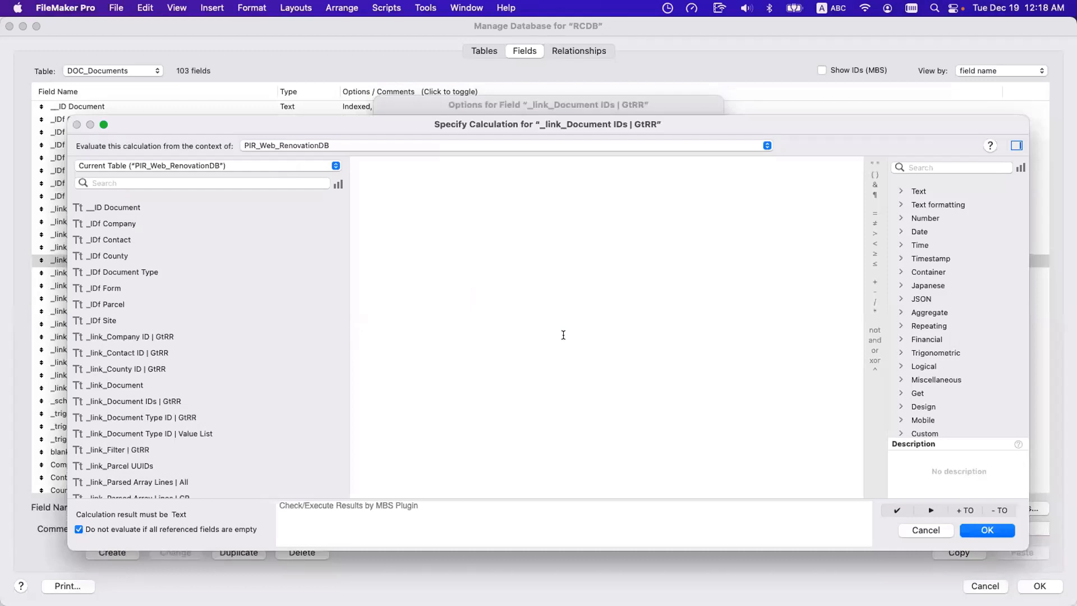
pyautogui.write('t00a')
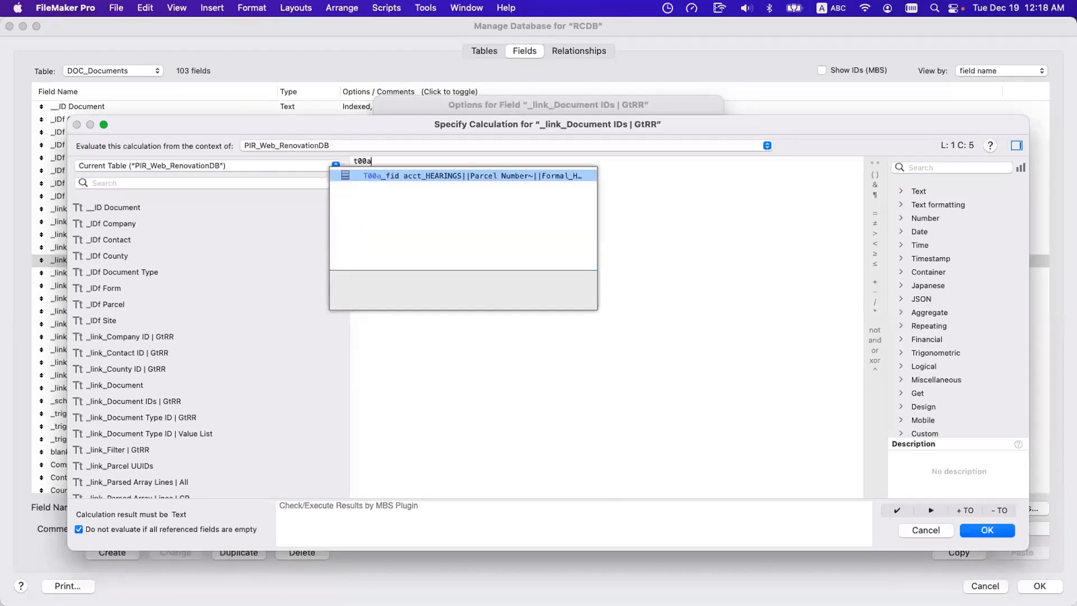
pyautogui.press('Escape')
pyautogui.press('Escape')
pyautogui.press('Escape')
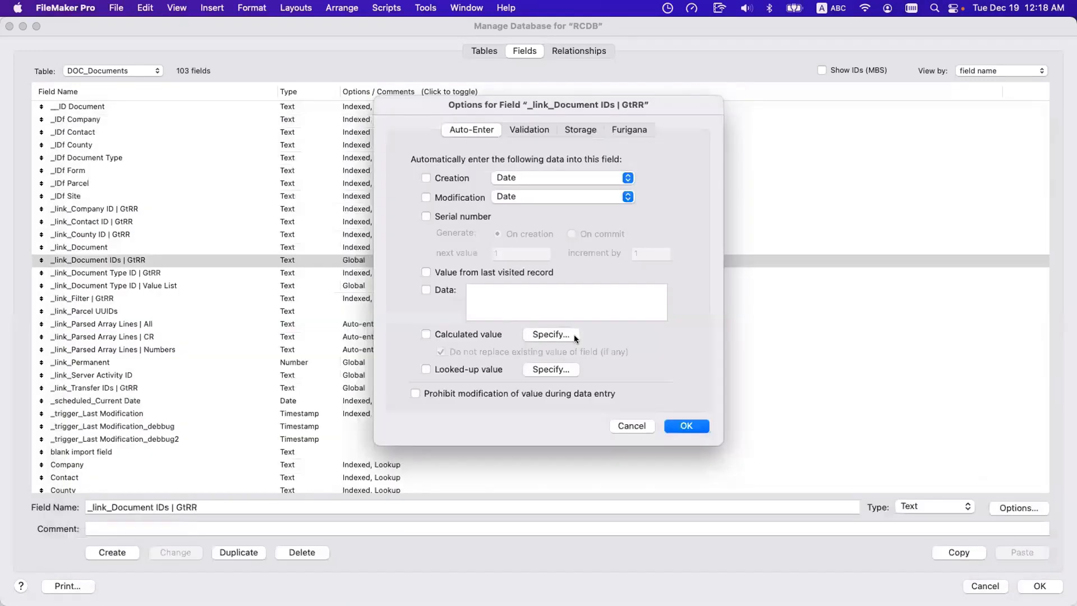
# Examine the sequence of lettered occurrence names throughout the T16_DOCUMENTS group of the relationships graph.
pyautogui.click(583, 49)
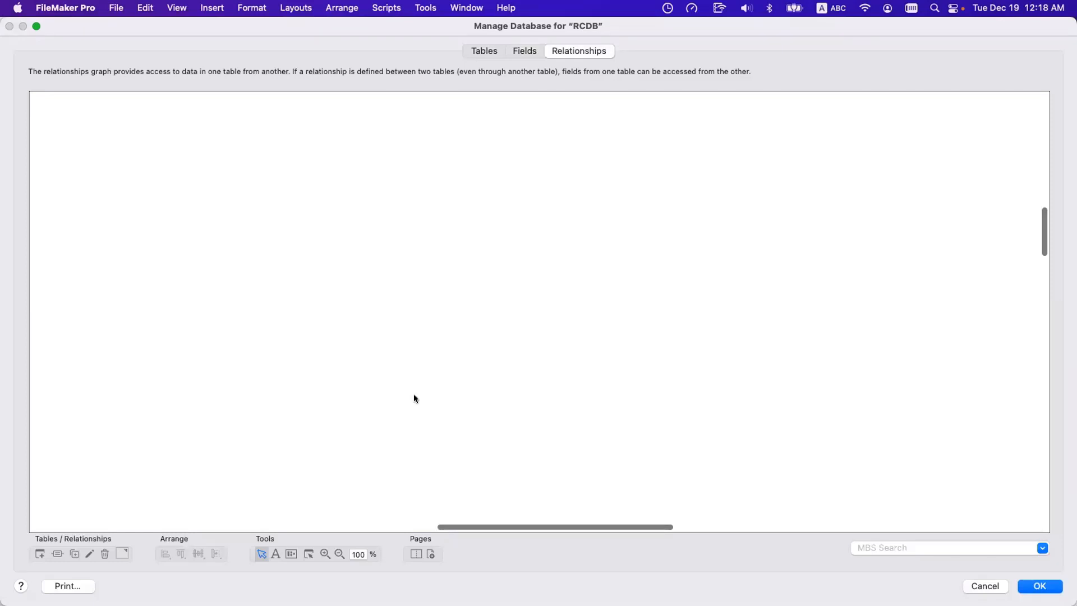
pyautogui.hscroll(-6, 413, 395)
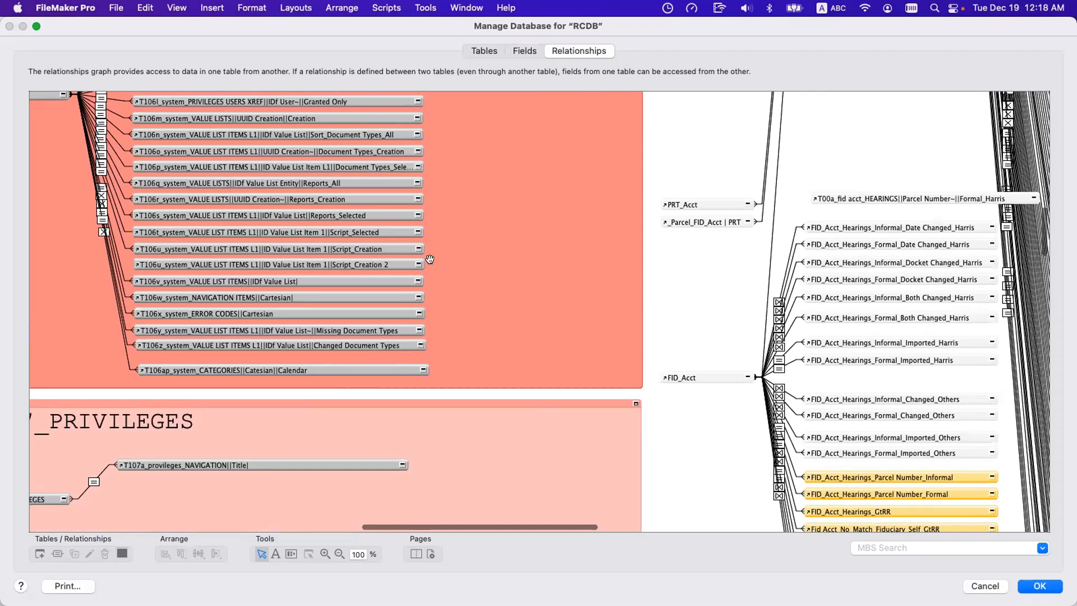
pyautogui.hscroll(-10, 430, 259)
pyautogui.scroll(15, 409, 281)
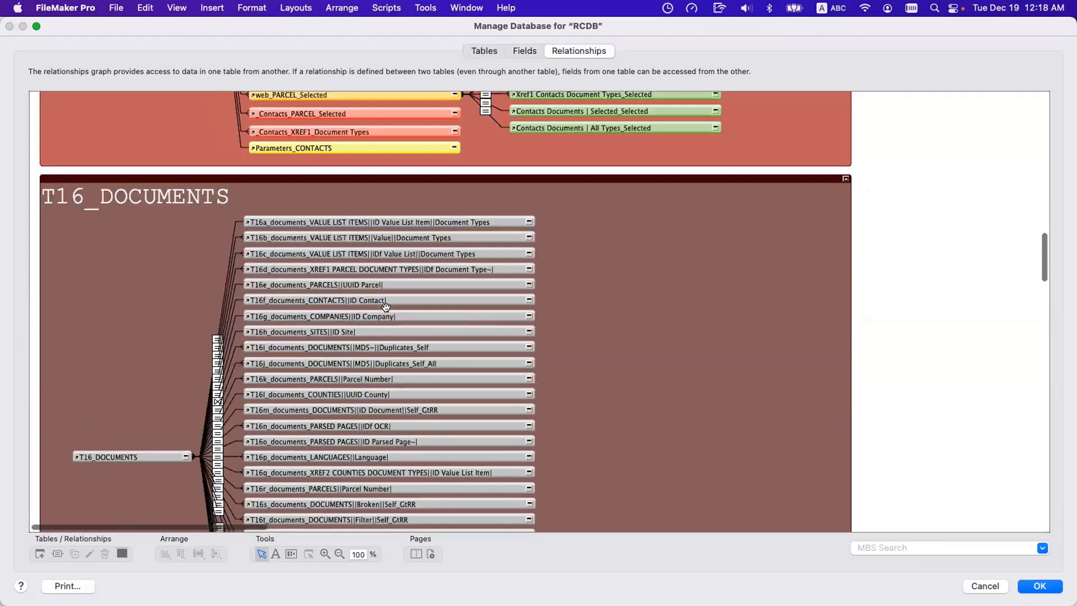
pyautogui.scroll(-3, 386, 307)
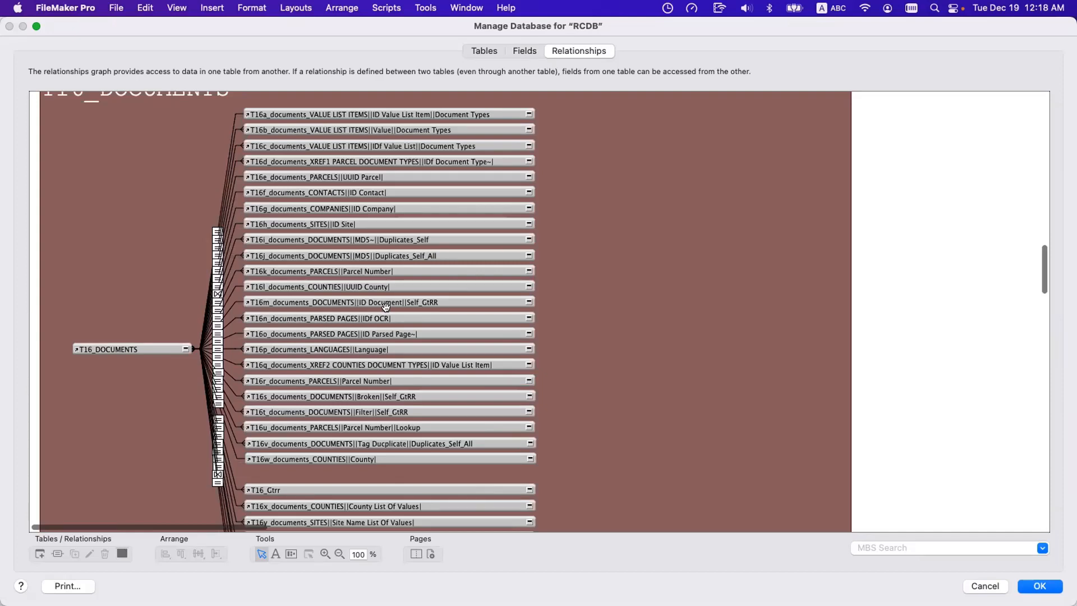
pyautogui.scroll(-5, 385, 307)
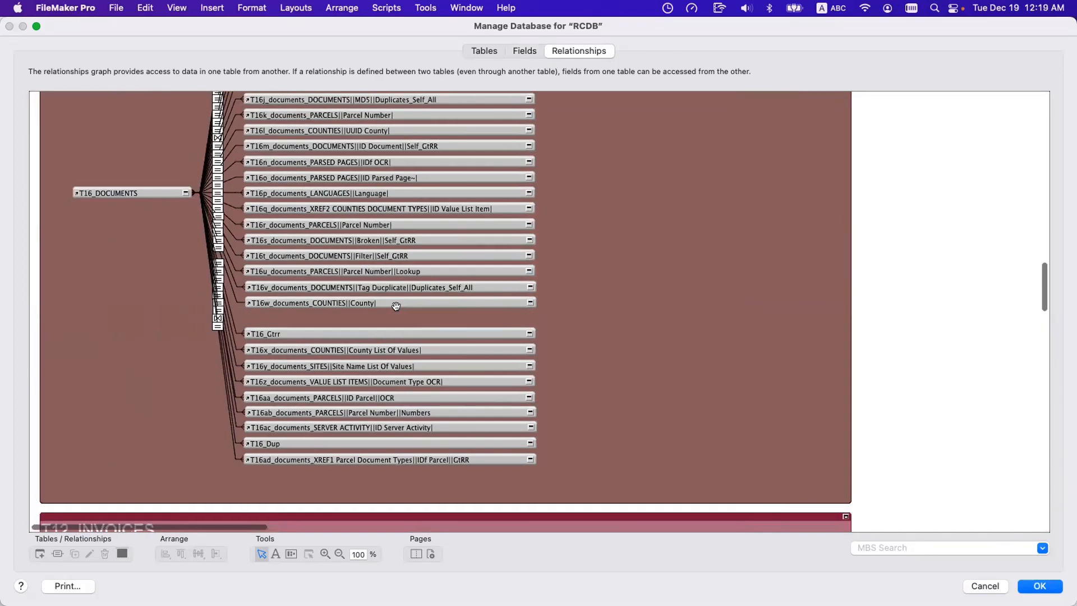
pyautogui.scroll(18, 392, 306)
pyautogui.scroll(-7, 395, 306)
pyautogui.scroll(-3, 396, 307)
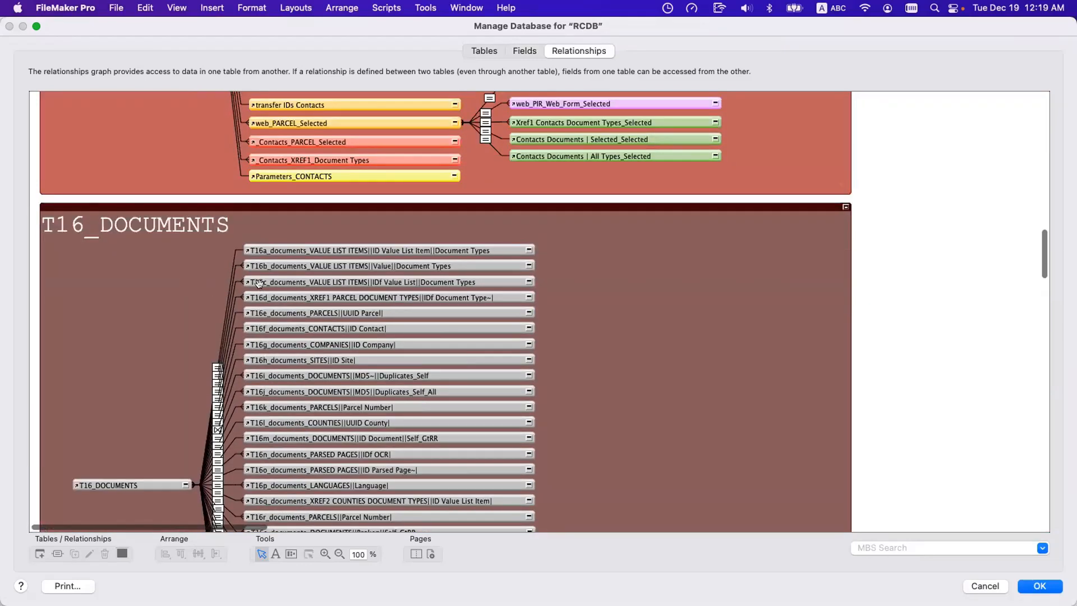
# Look up FID among the suggestions in the auto-enter calculation of the _link_Document IDs | GtRR field.
pyautogui.click(507, 51)
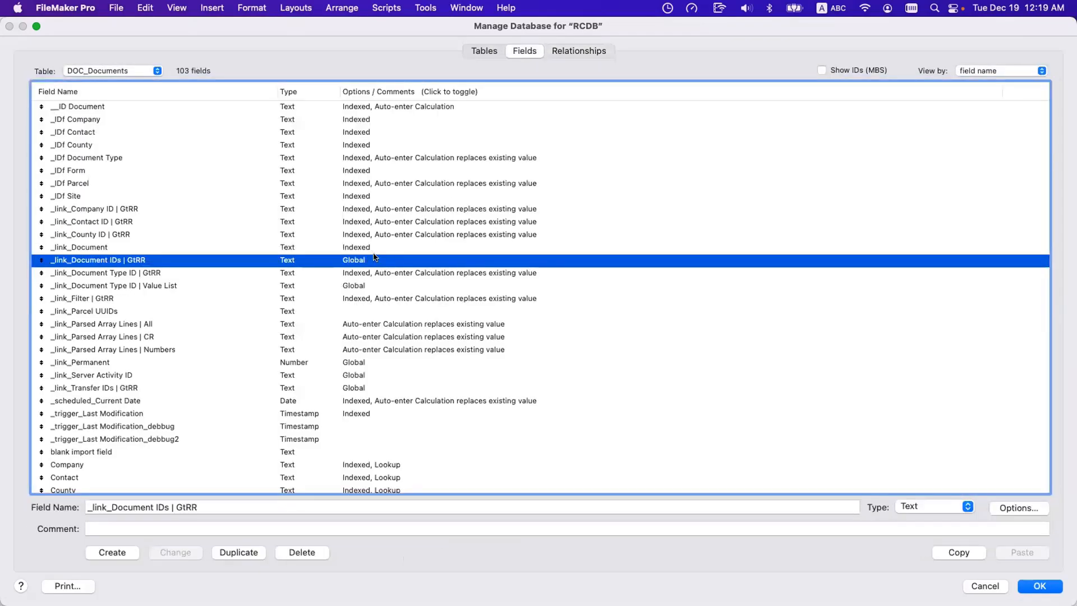
pyautogui.doubleClick(381, 260)
pyautogui.click(553, 335)
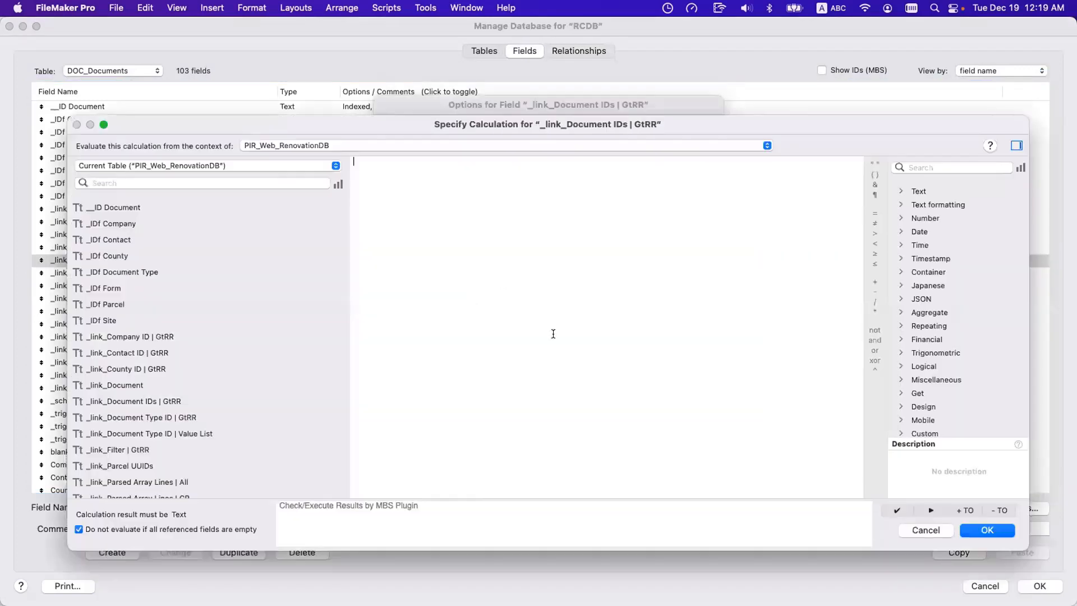
pyautogui.write('F')
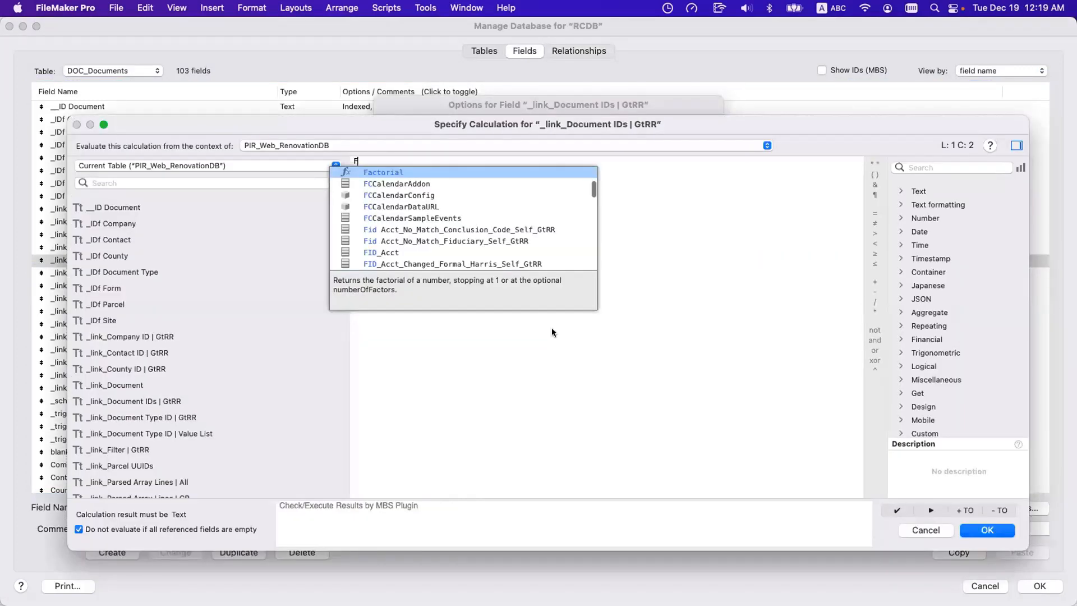
pyautogui.write('ID')
pyautogui.press('Down')
pyautogui.press('Down')
pyautogui.press('Down')
pyautogui.press('Down')
pyautogui.press('Down')
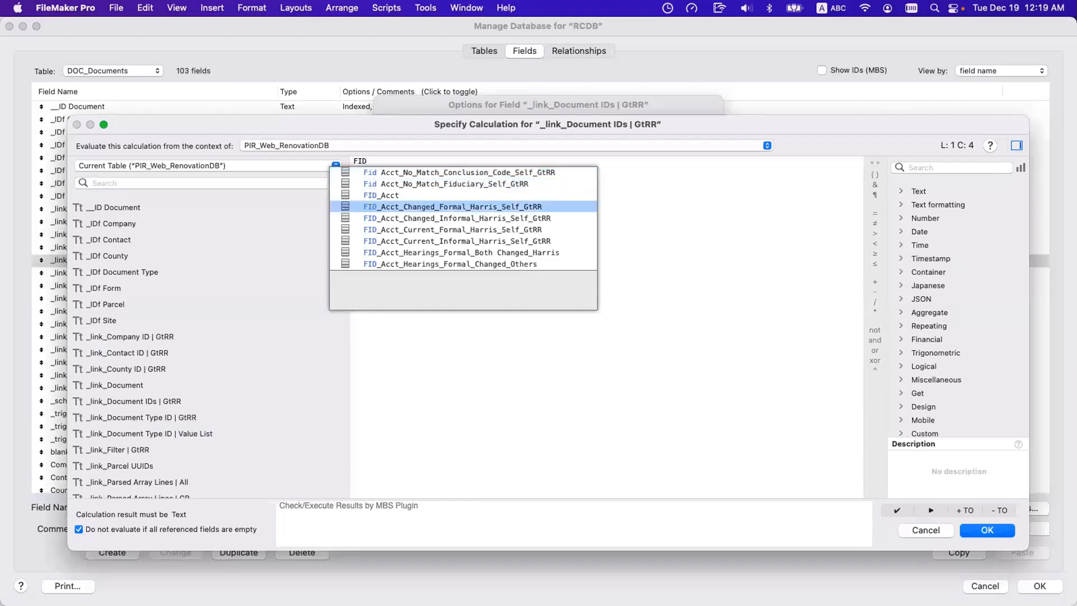
# Replace the search text with t16, browse the lettered T16 documents occurrences among the suggestions, then cancel the calculation and field options.
pyautogui.press('BackSpace')
pyautogui.press('BackSpace')
pyautogui.press('BackSpace')
pyautogui.write('t16')
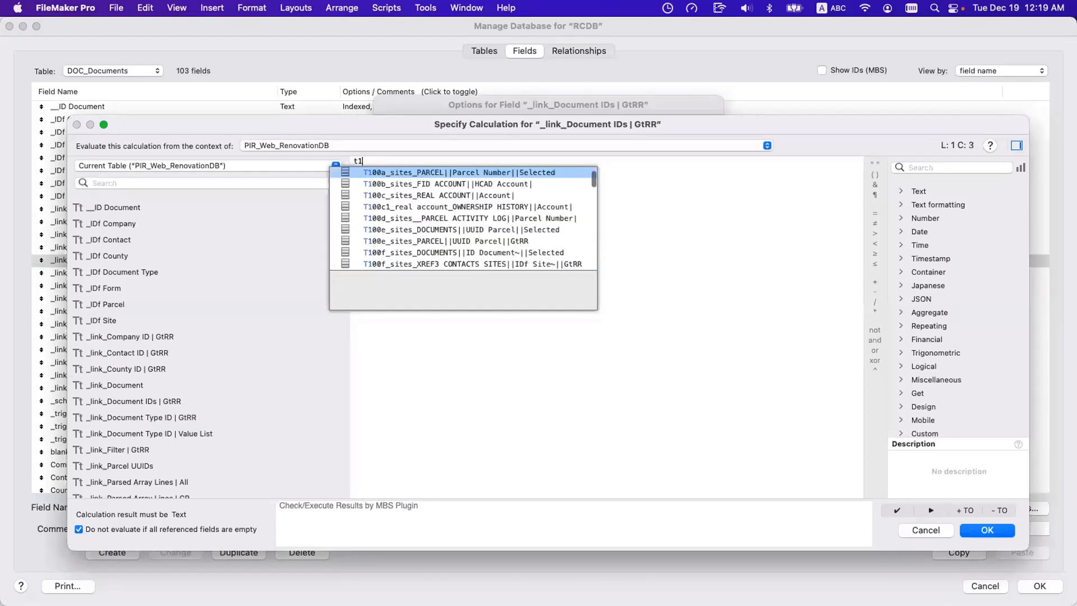
pyautogui.press('Down')
pyautogui.press('Down')
pyautogui.press('Down')
pyautogui.press('Down')
pyautogui.press('Down')
pyautogui.press('Down')
pyautogui.press('Down')
pyautogui.press('Down')
pyautogui.press('Down')
pyautogui.press('Down')
pyautogui.press('Down')
pyautogui.press('Down')
pyautogui.press('Down')
pyautogui.press('Down')
pyautogui.press('Down')
pyautogui.press('Down')
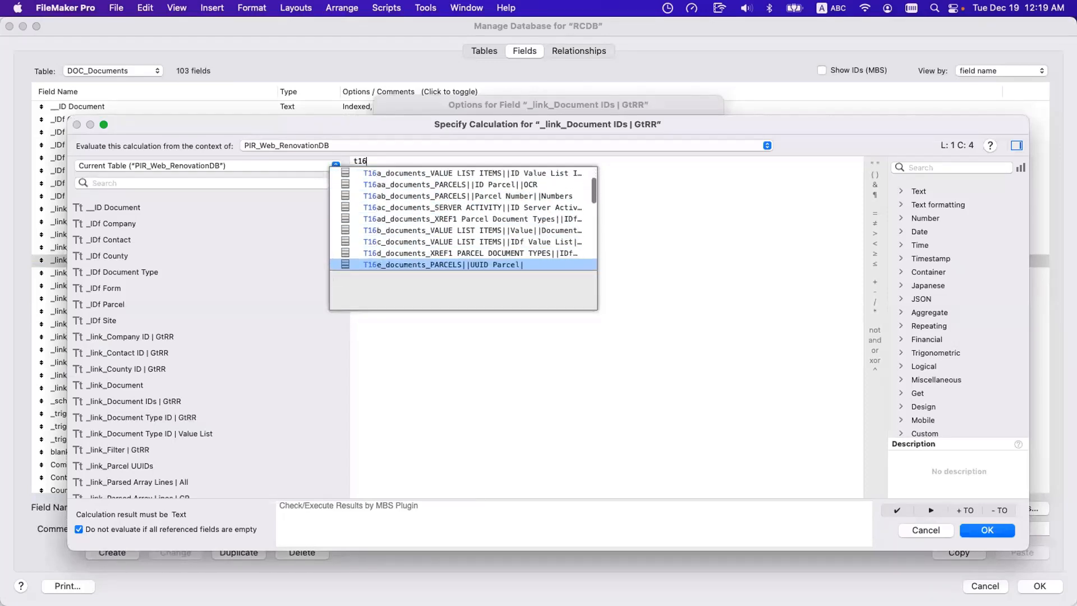
pyautogui.press('Down')
pyautogui.press('Down')
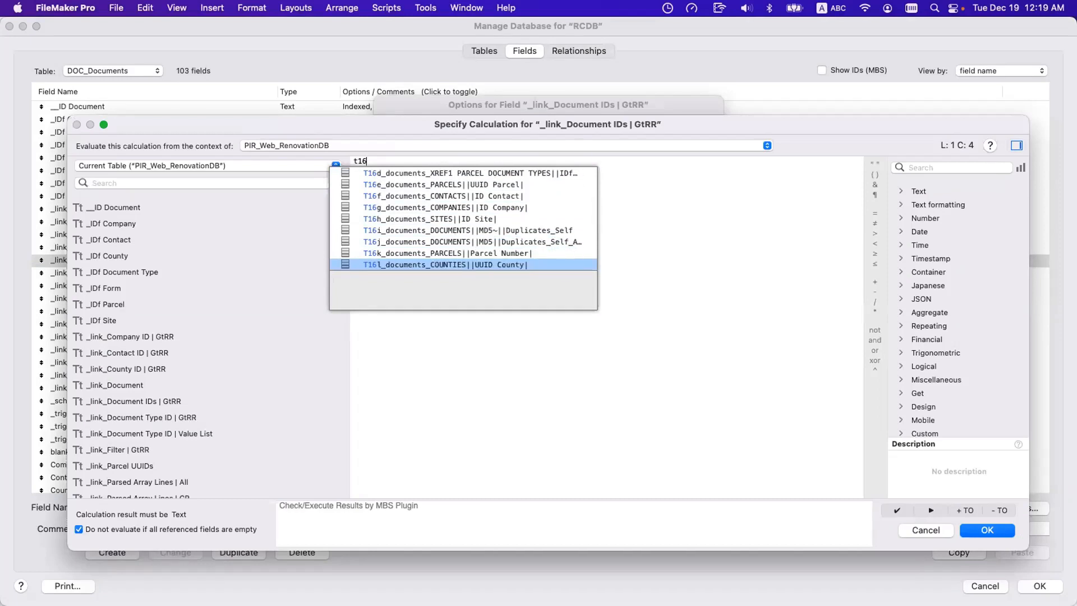
pyautogui.press('Up')
pyautogui.press('Up')
pyautogui.press('Up')
pyautogui.press('Up')
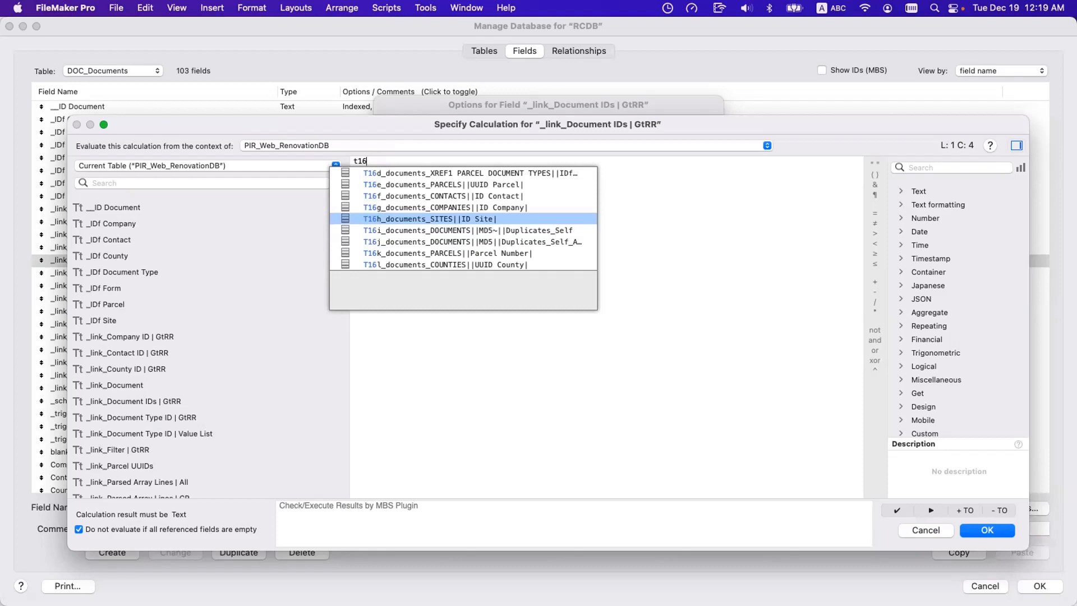
pyautogui.press('Up')
pyautogui.press('Up')
pyautogui.scroll(3, 538, 211)
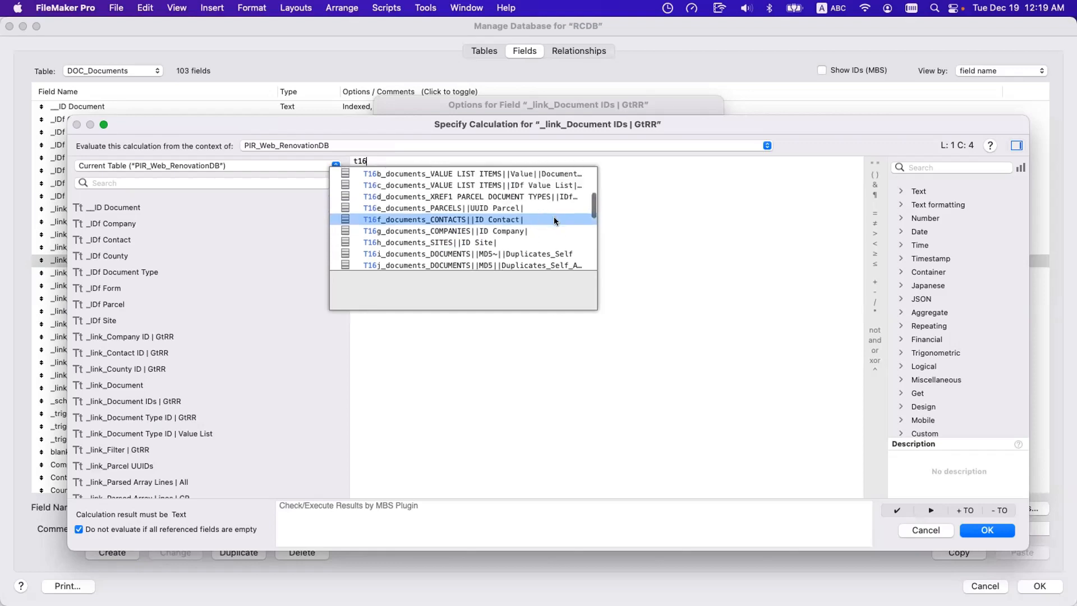
pyautogui.press('Escape')
pyautogui.press('Escape')
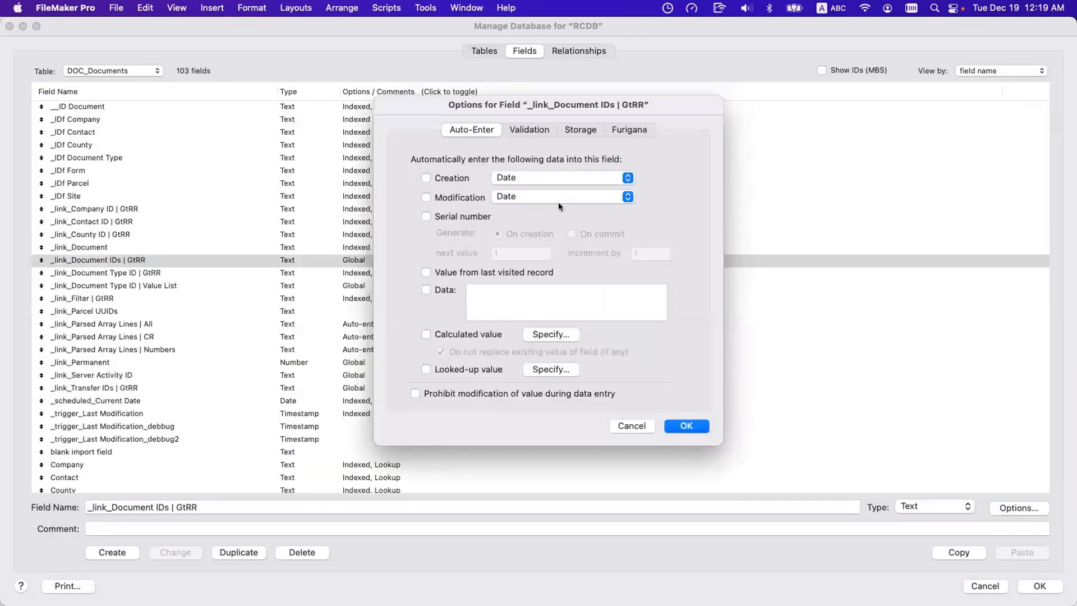
pyautogui.press('Escape')
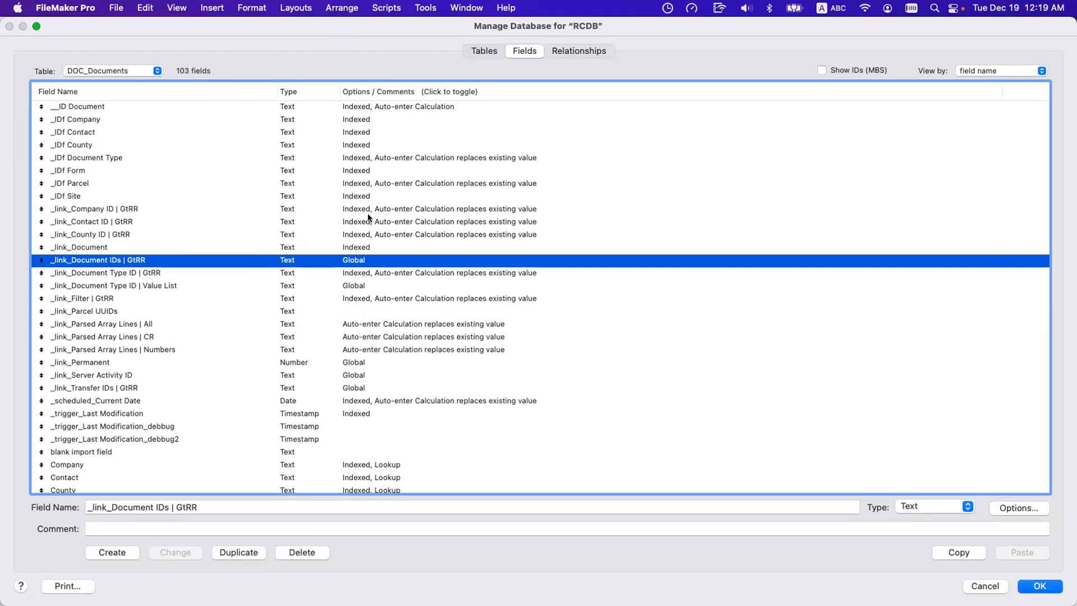
pyautogui.scroll(-1, 371, 218)
pyautogui.scroll(1, 371, 217)
pyautogui.click(372, 234)
pyautogui.click(382, 222)
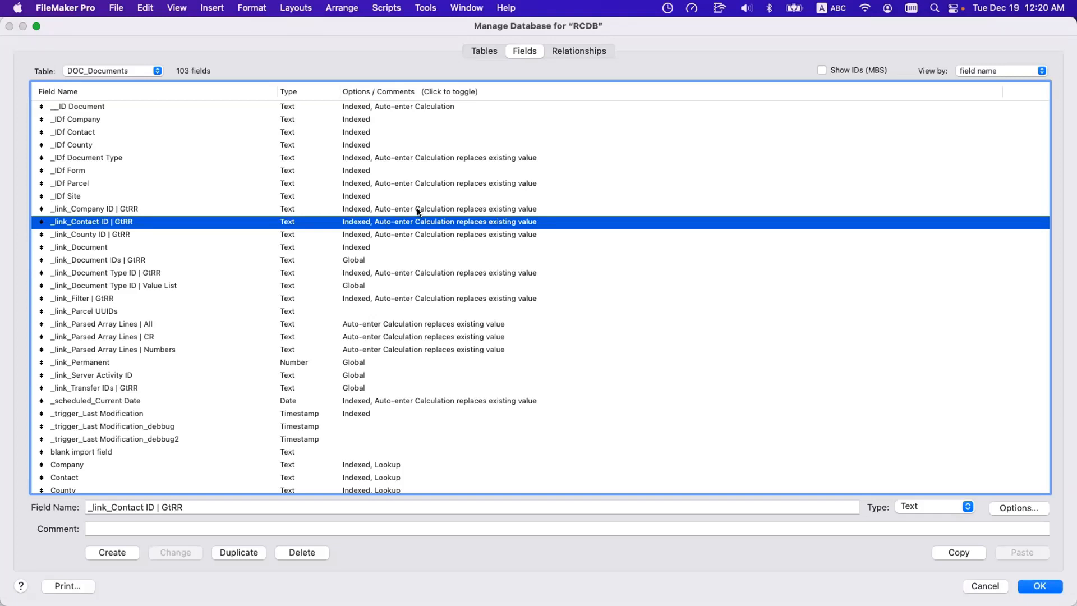
# Close database management from the relationships graph, discarding all changes, and select the Document Title field on the DOCUMENTS layout.
pyautogui.click(605, 51)
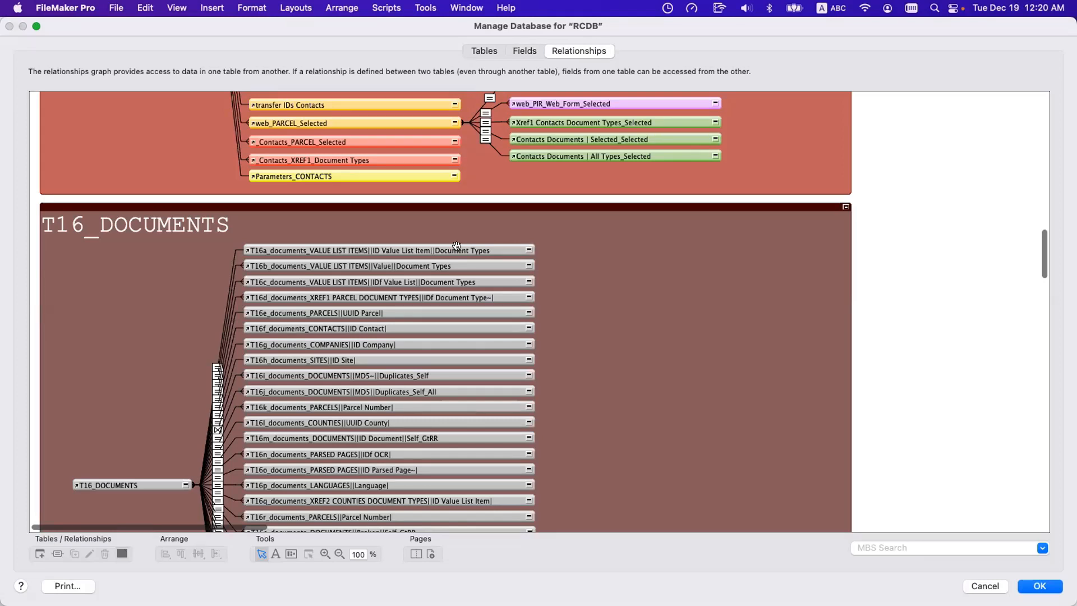
pyautogui.scroll(-6, 456, 245)
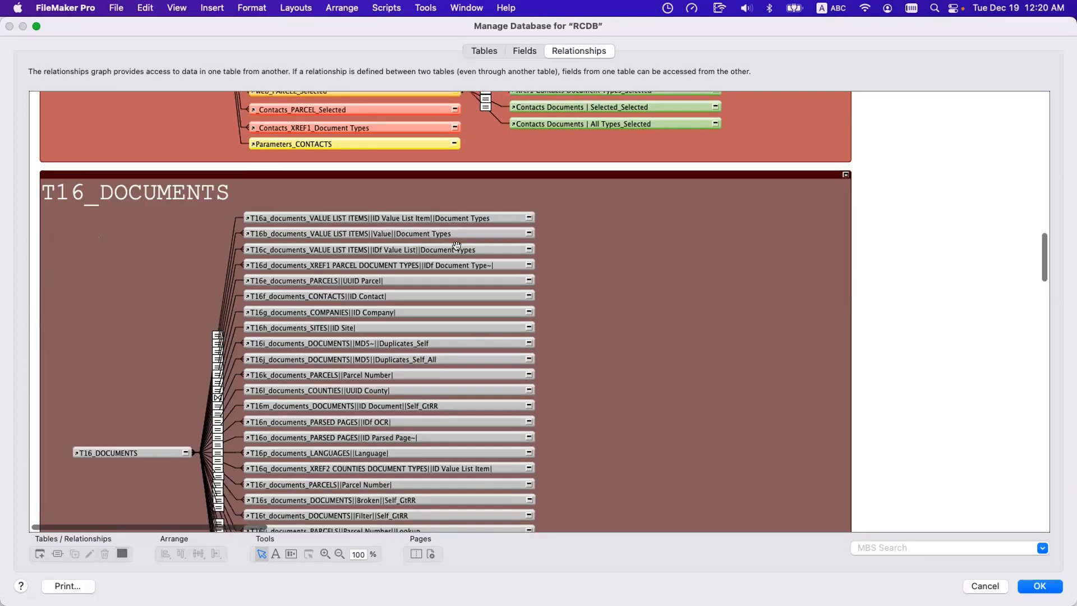
pyautogui.press('Escape')
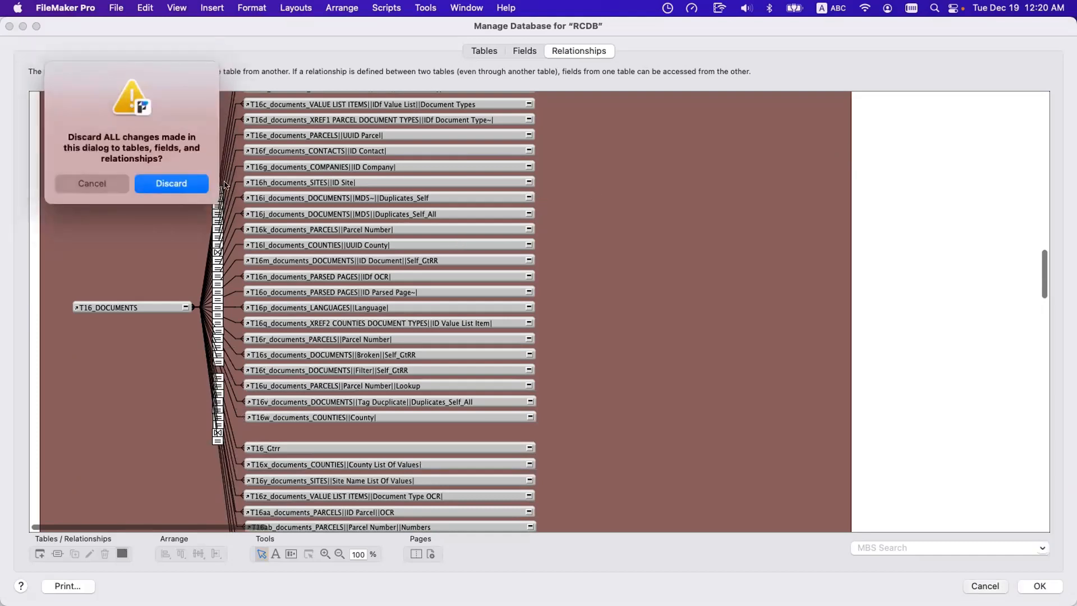
pyautogui.press('Return')
pyautogui.click(510, 263)
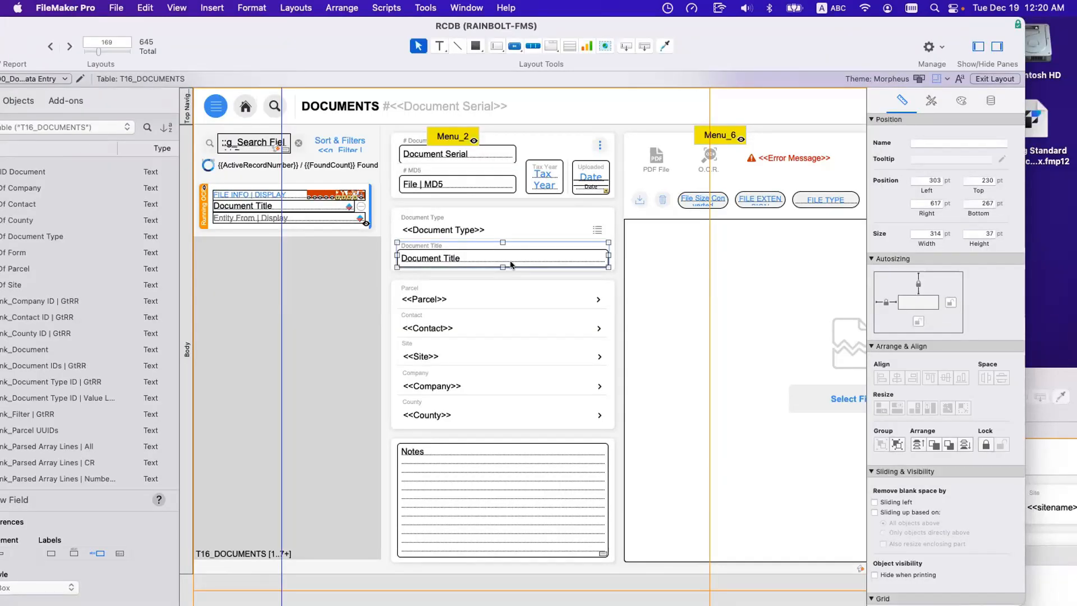